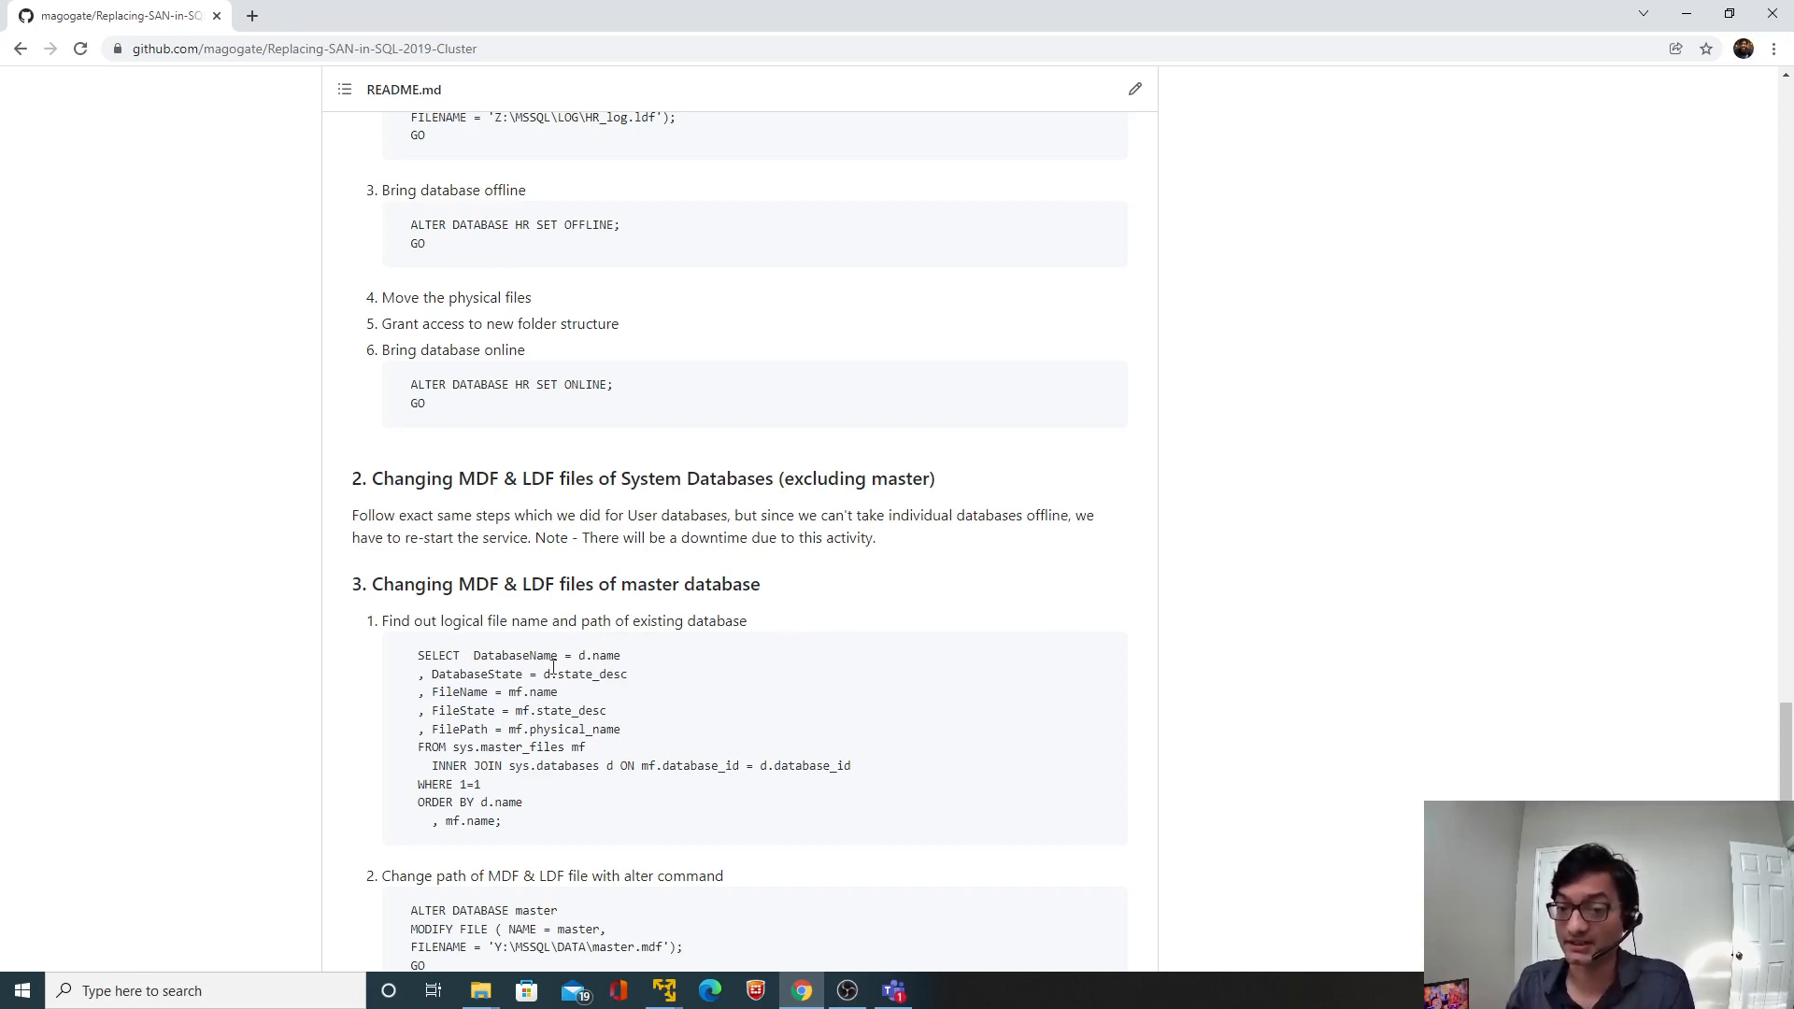
Switch to the Node1 virtual machine, run the query listing database file names and paths, and examine the master database's rows.
{"action": "left_click_drag", "start_coordinate": [418, 651], "coordinate": [505, 827]}
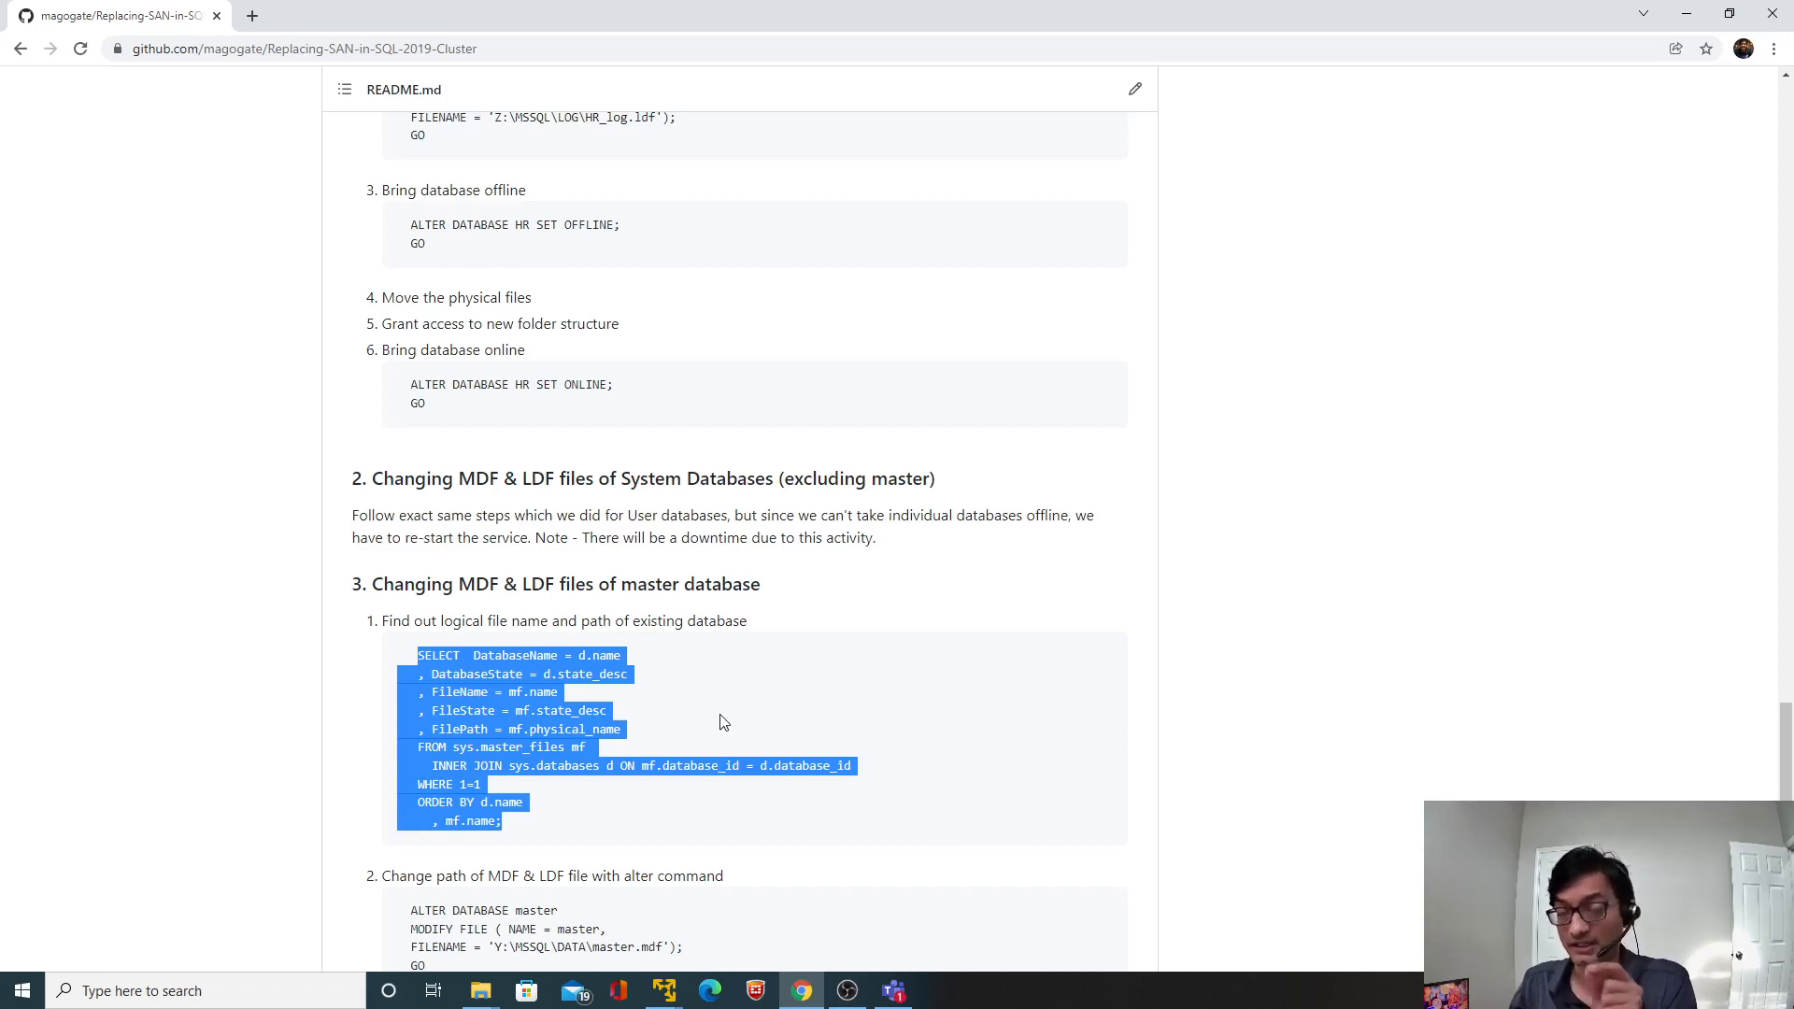
{"action": "left_click", "coordinate": [665, 990]}
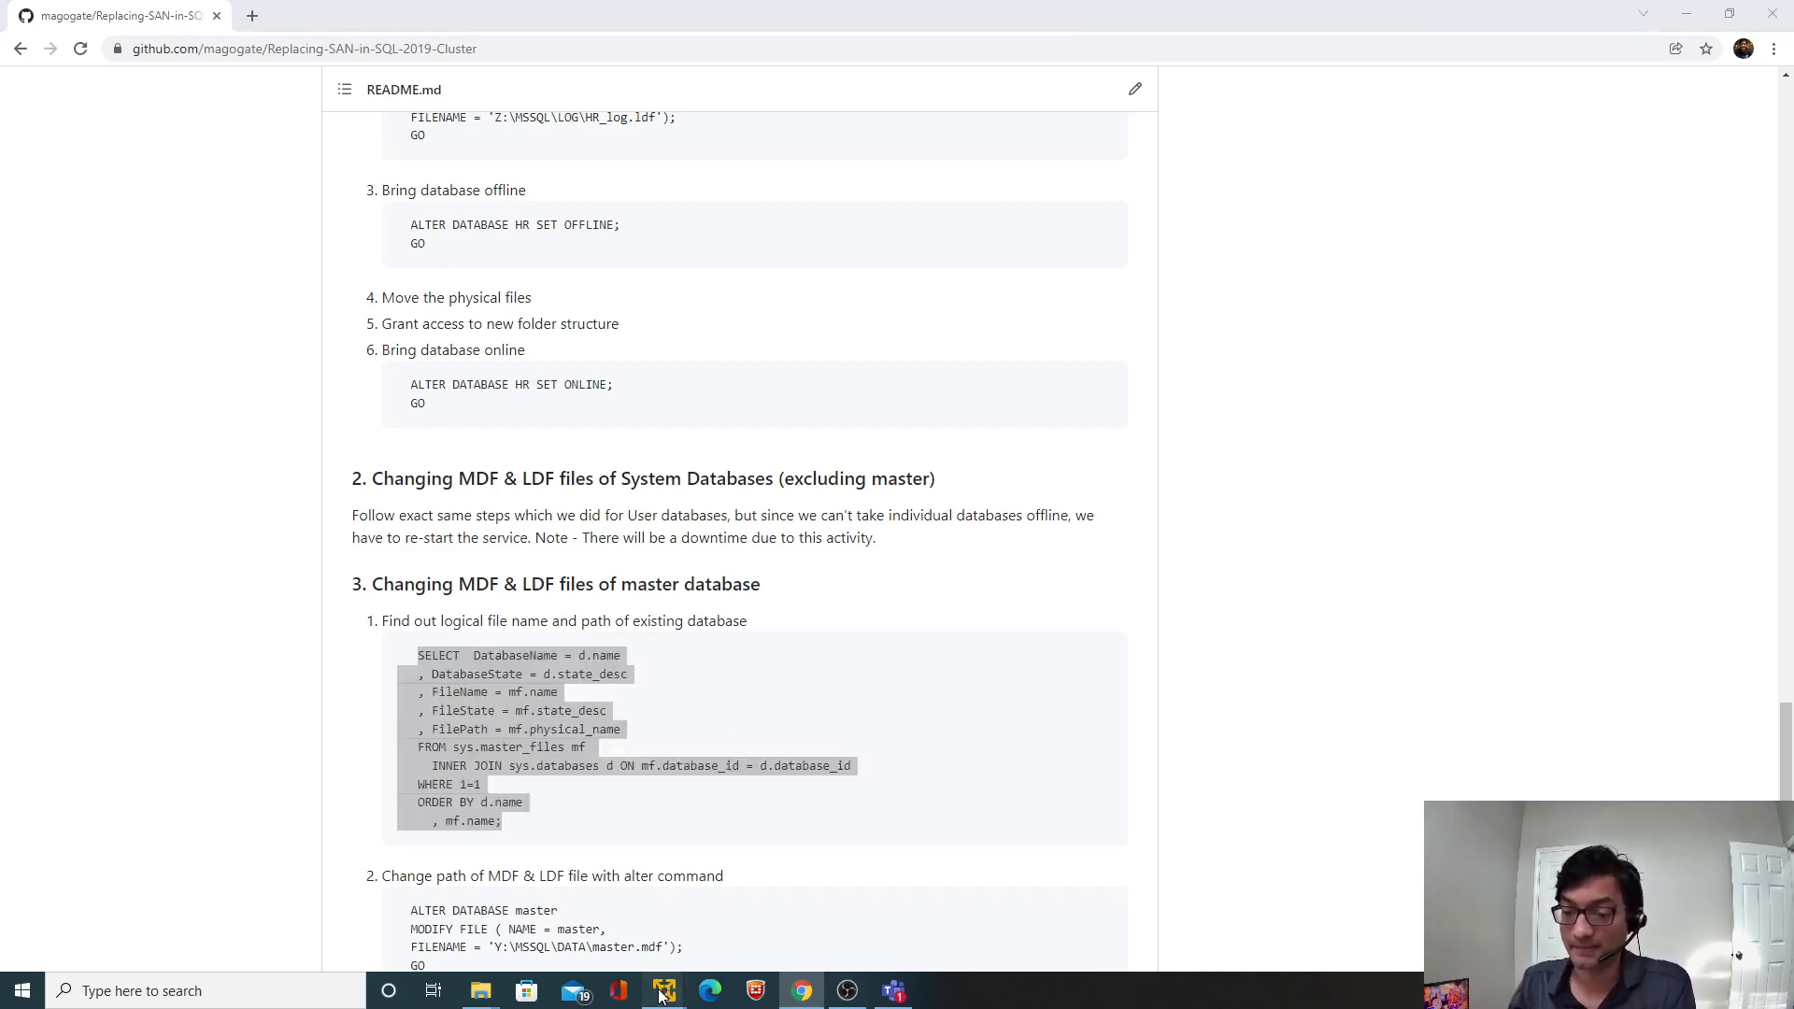
{"action": "left_click", "coordinate": [729, 871]}
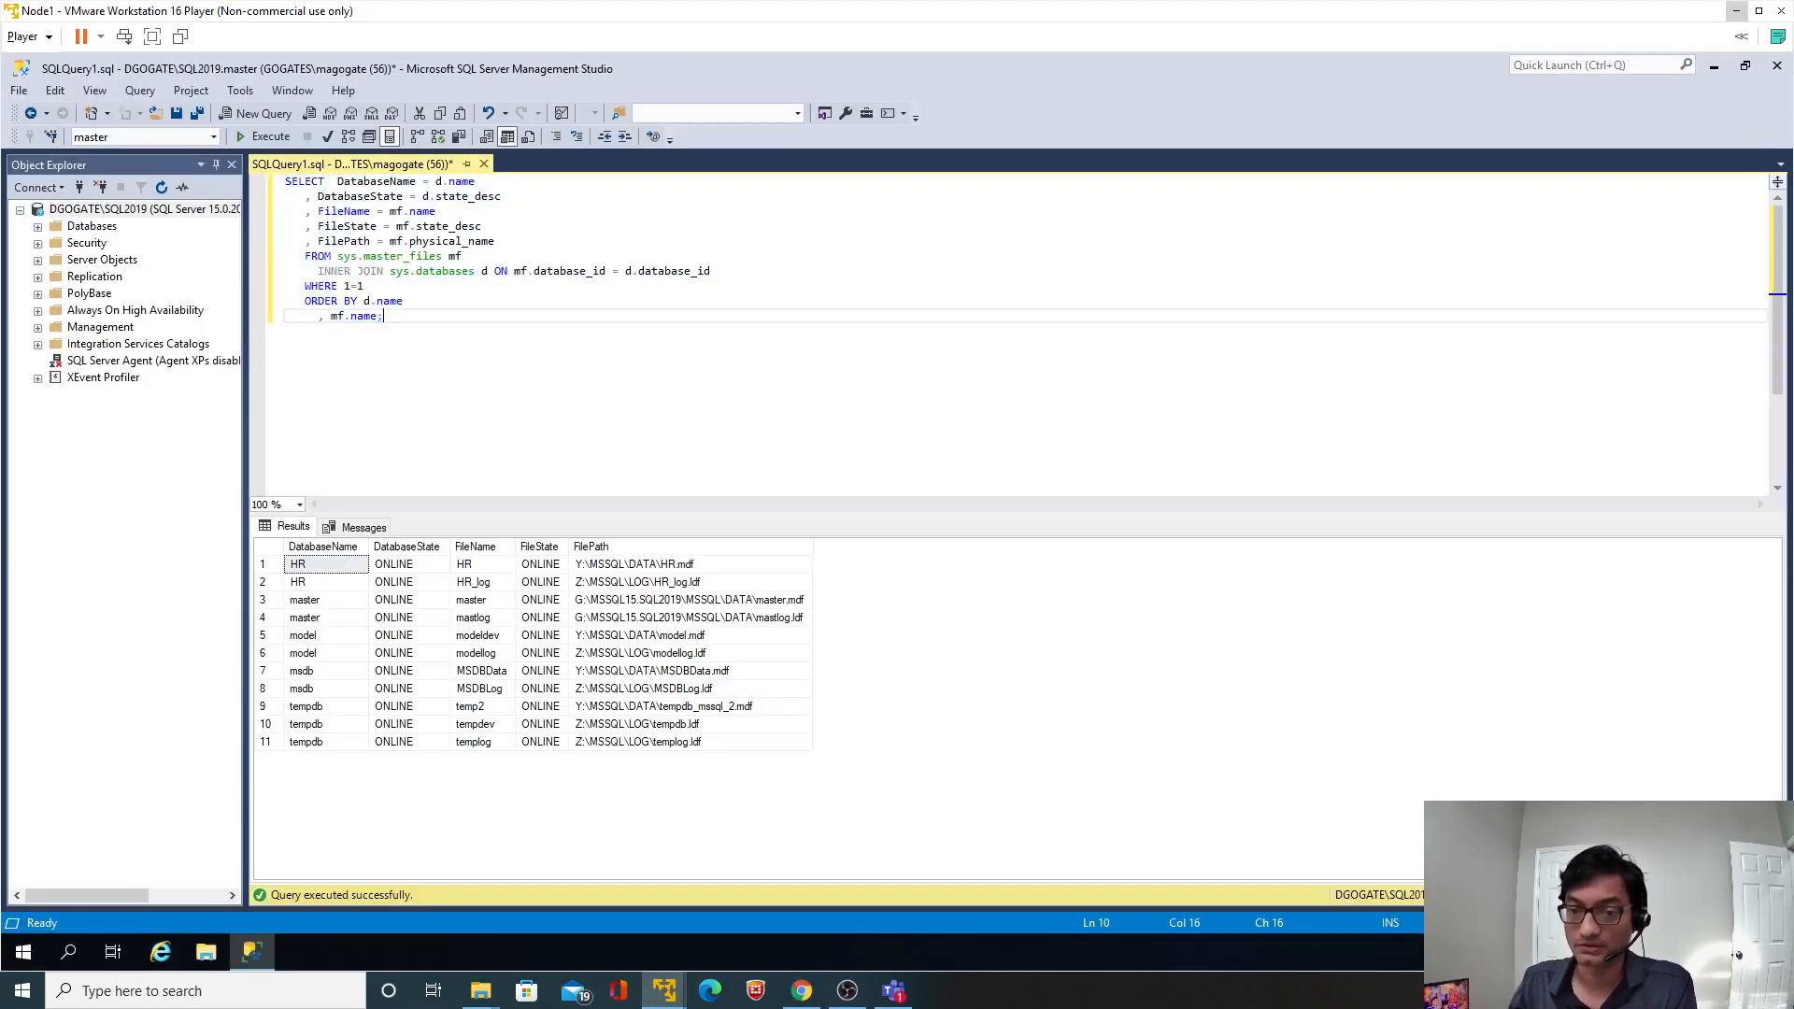
{"action": "key", "text": "ctrl+a"}
{"action": "key", "text": "F5"}
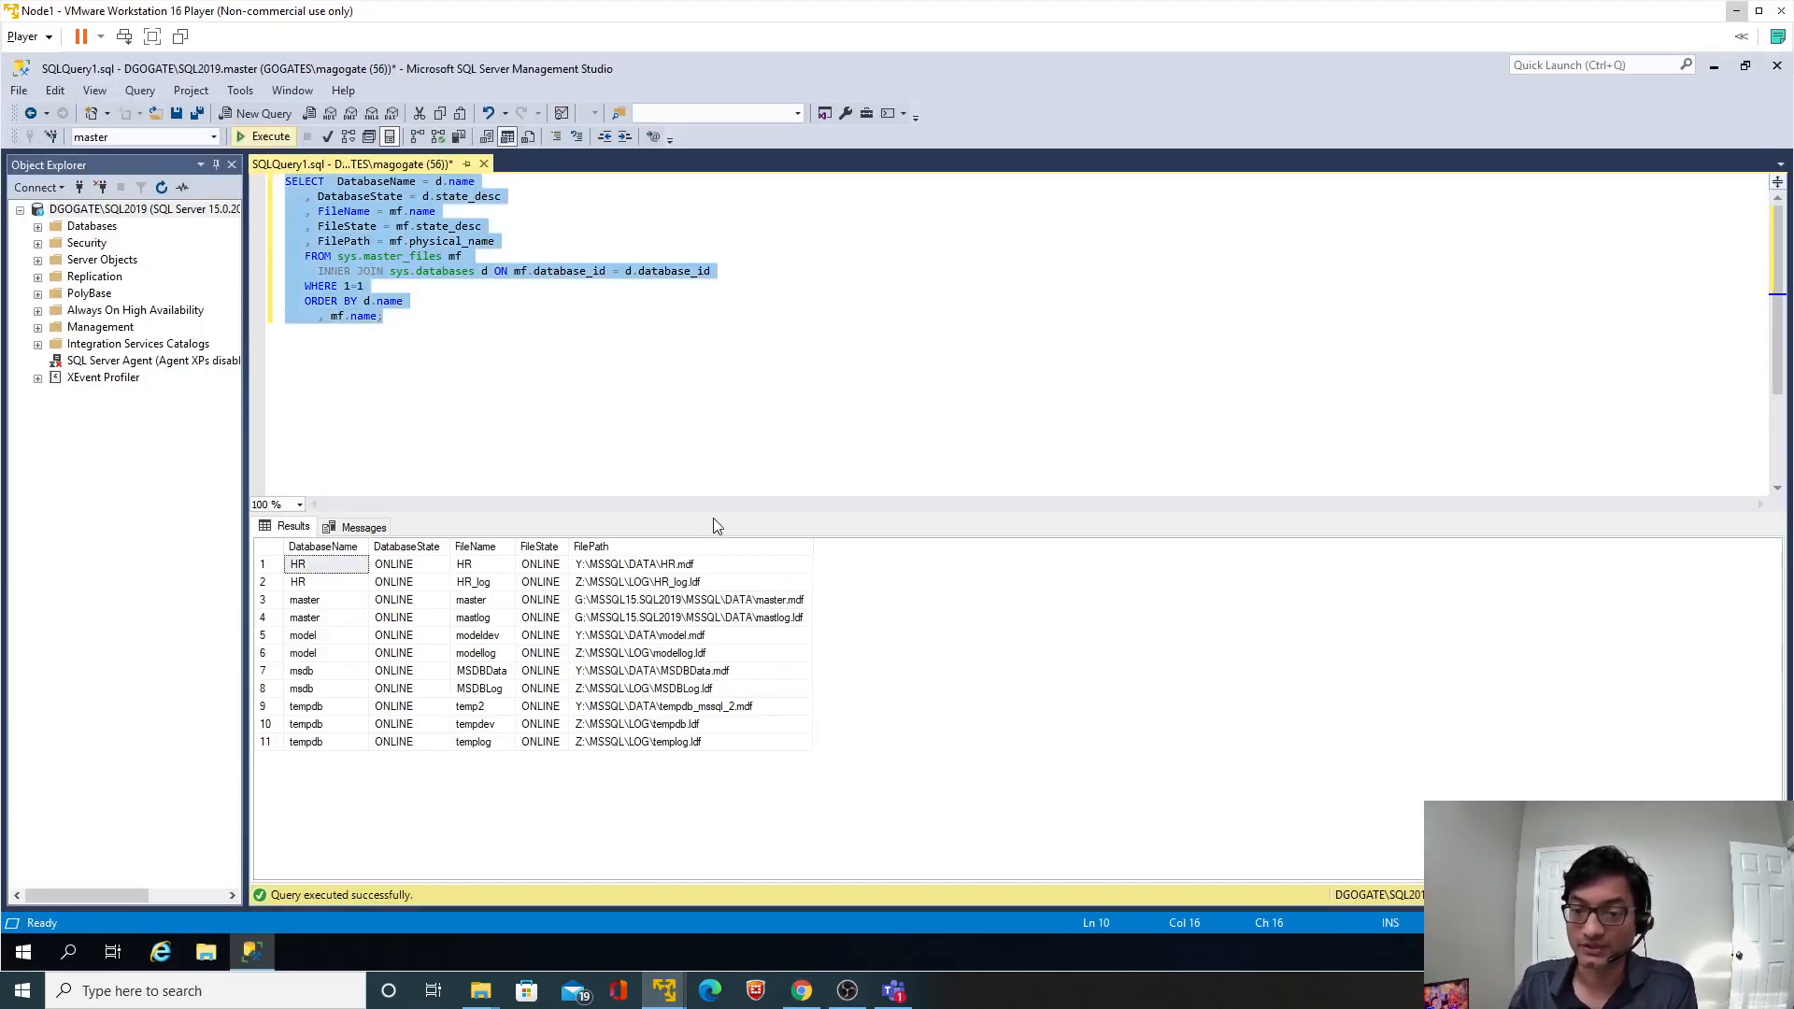
{"action": "left_click_drag", "start_coordinate": [718, 514], "coordinate": [715, 441]}
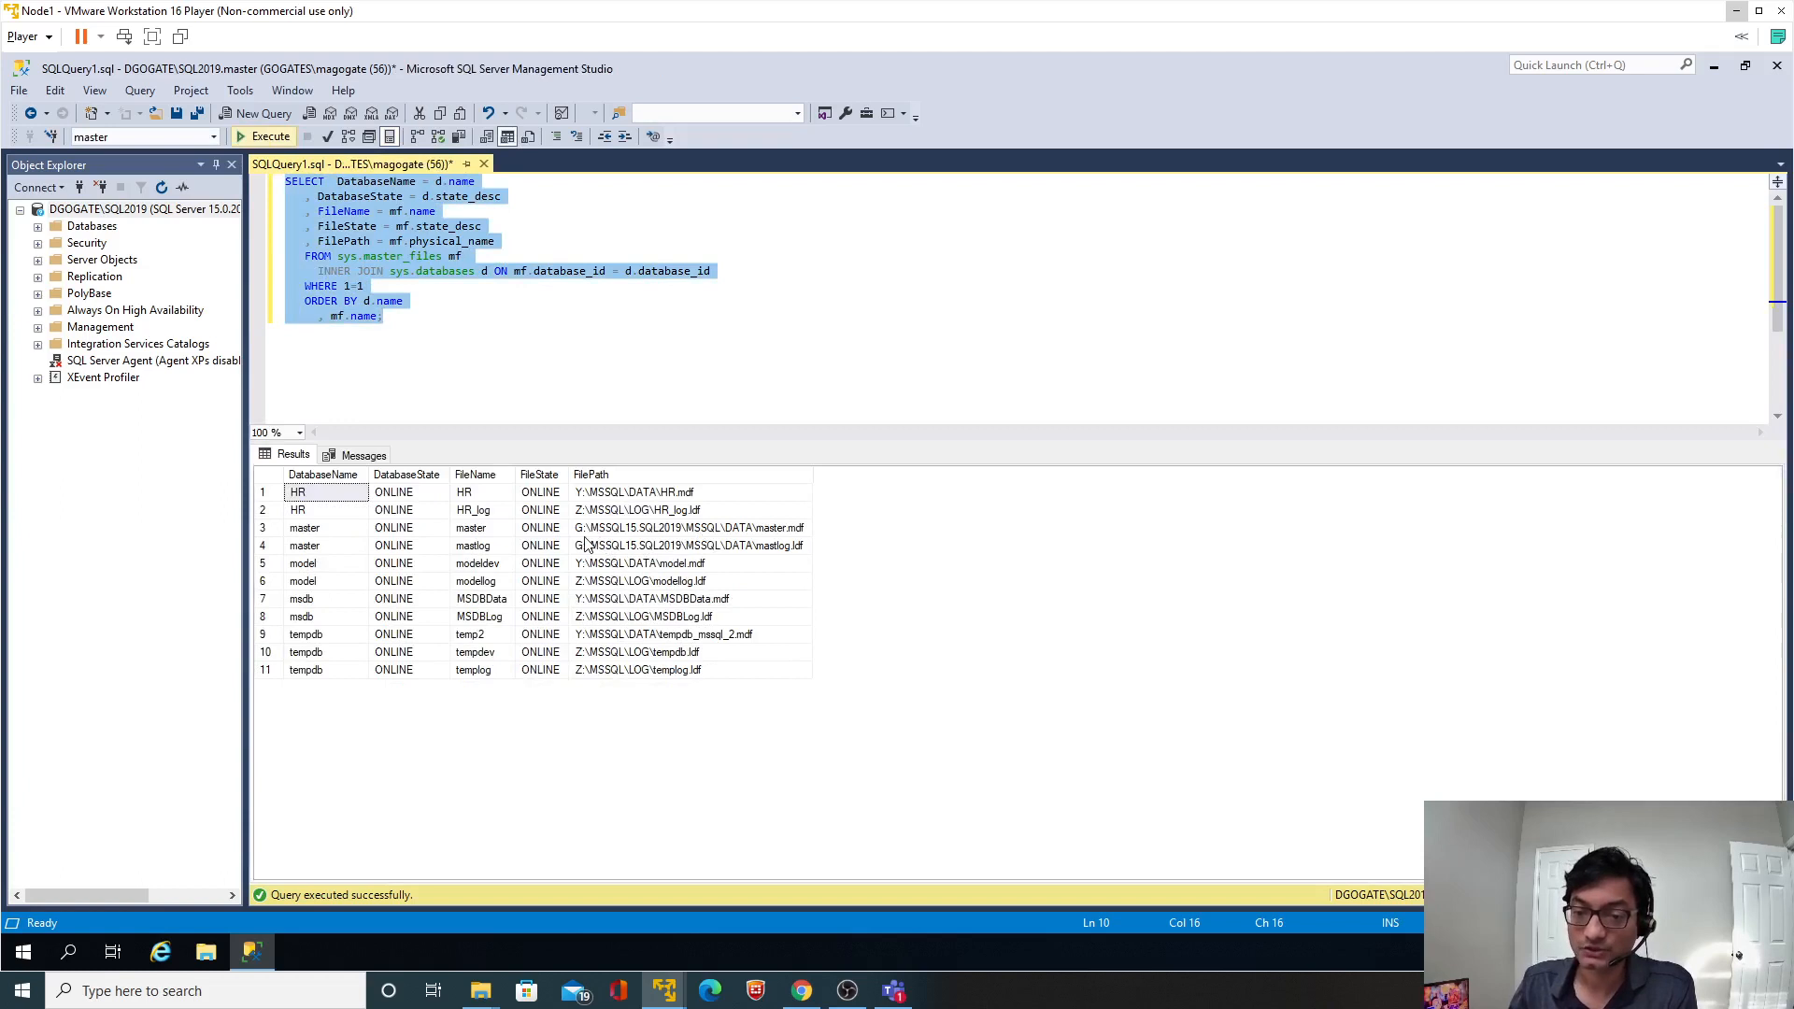
{"action": "left_click_drag", "start_coordinate": [341, 534], "coordinate": [738, 546]}
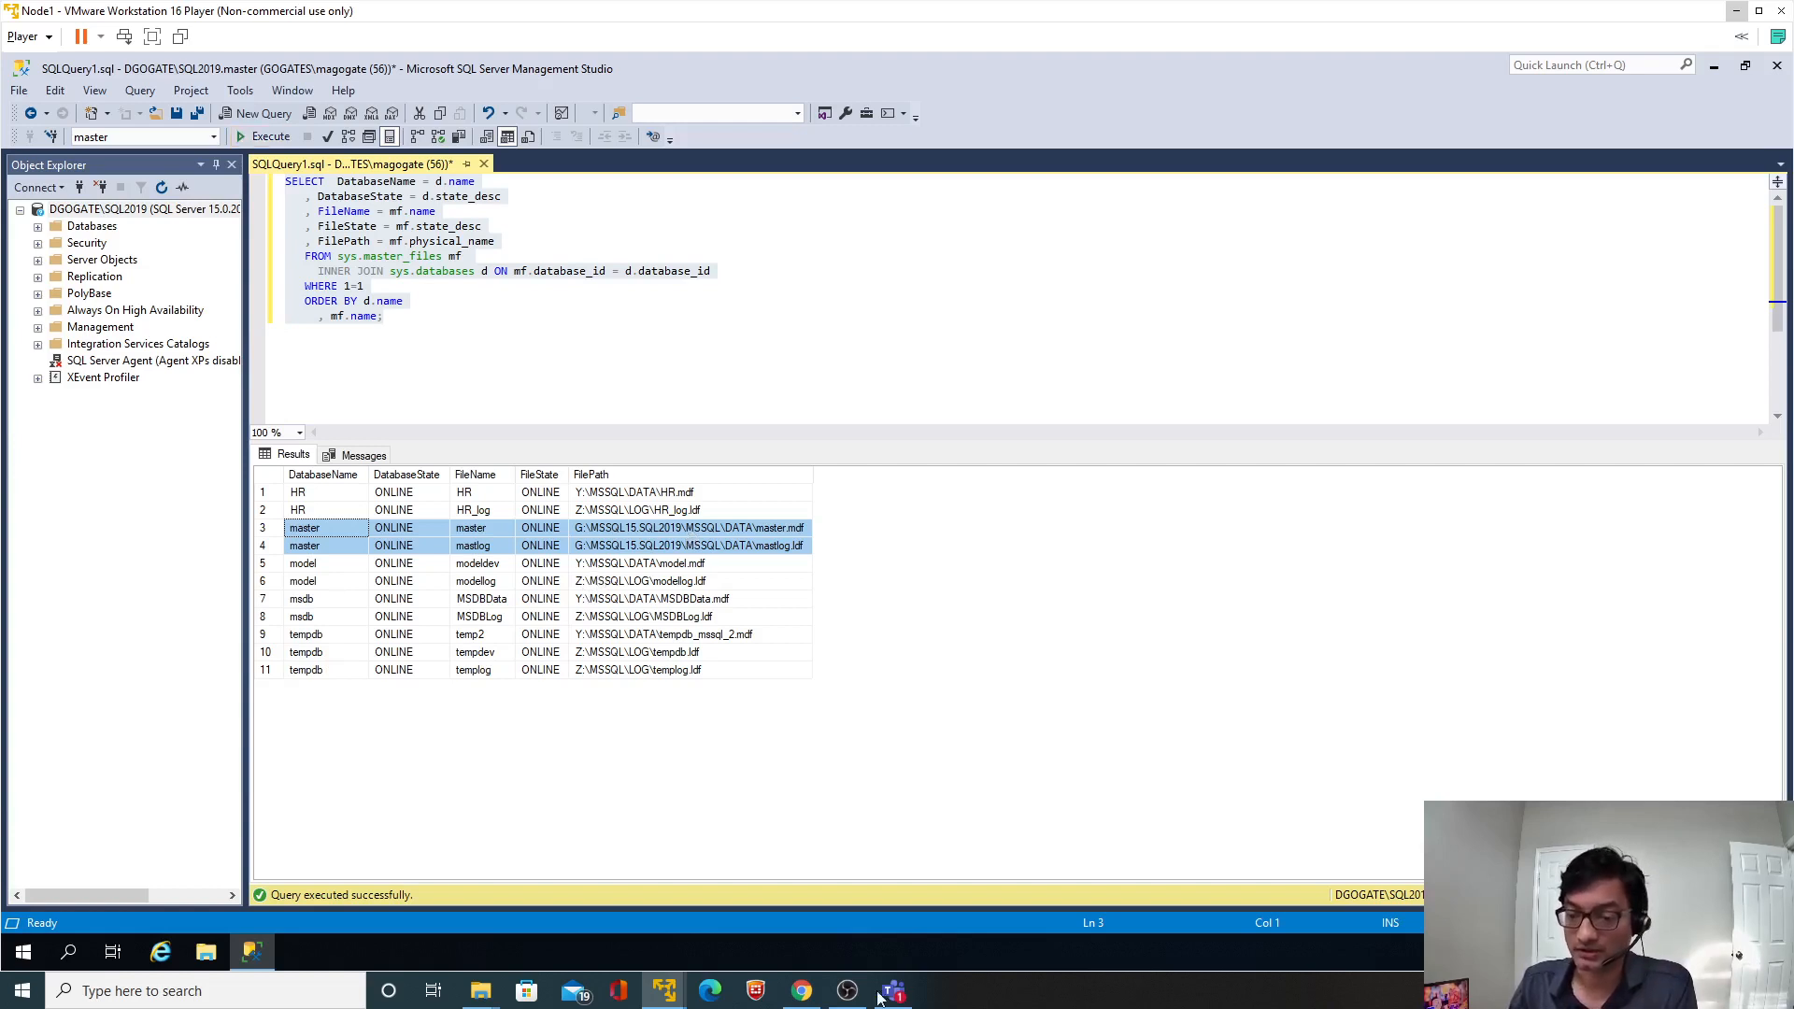
Copy the README's two ALTER DATABASE master statements in Chrome and paste them below the SELECT query in the Node1 query editor.
{"action": "mouse_move", "coordinate": [801, 998]}
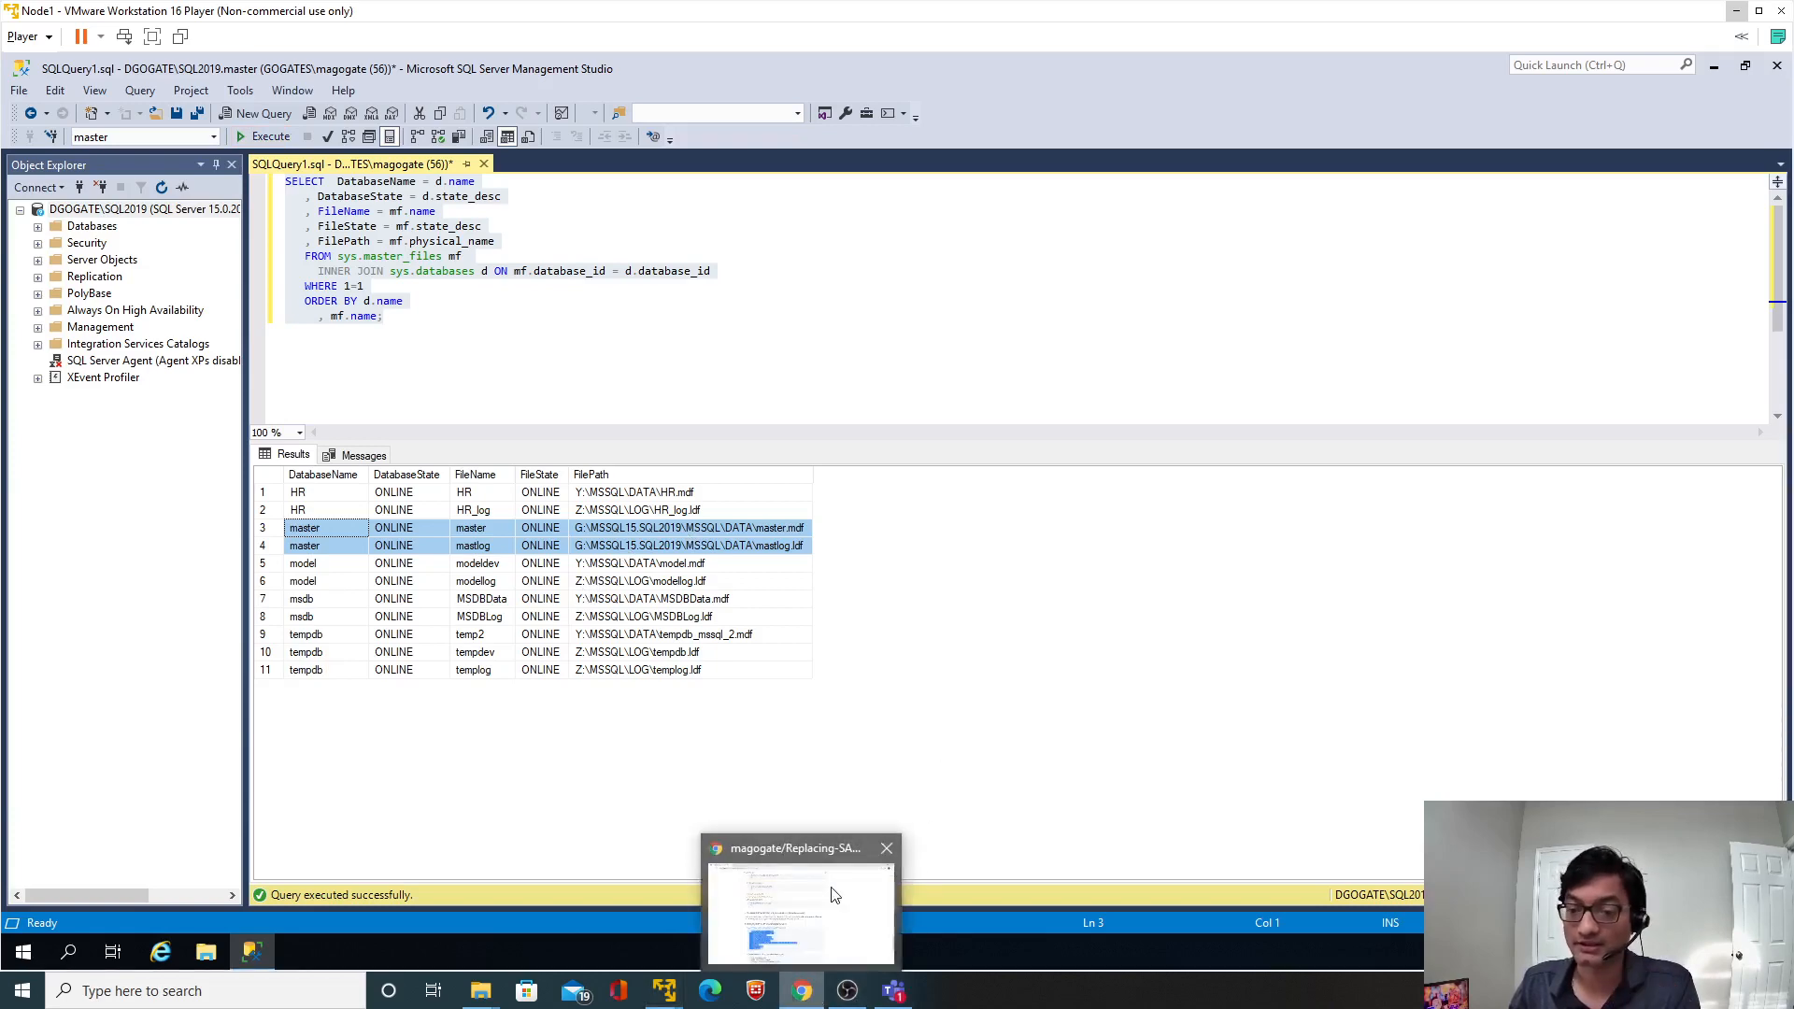
{"action": "left_click", "coordinate": [830, 895]}
{"action": "scroll", "coordinate": [866, 697], "scroll_direction": "down", "scroll_amount": 3}
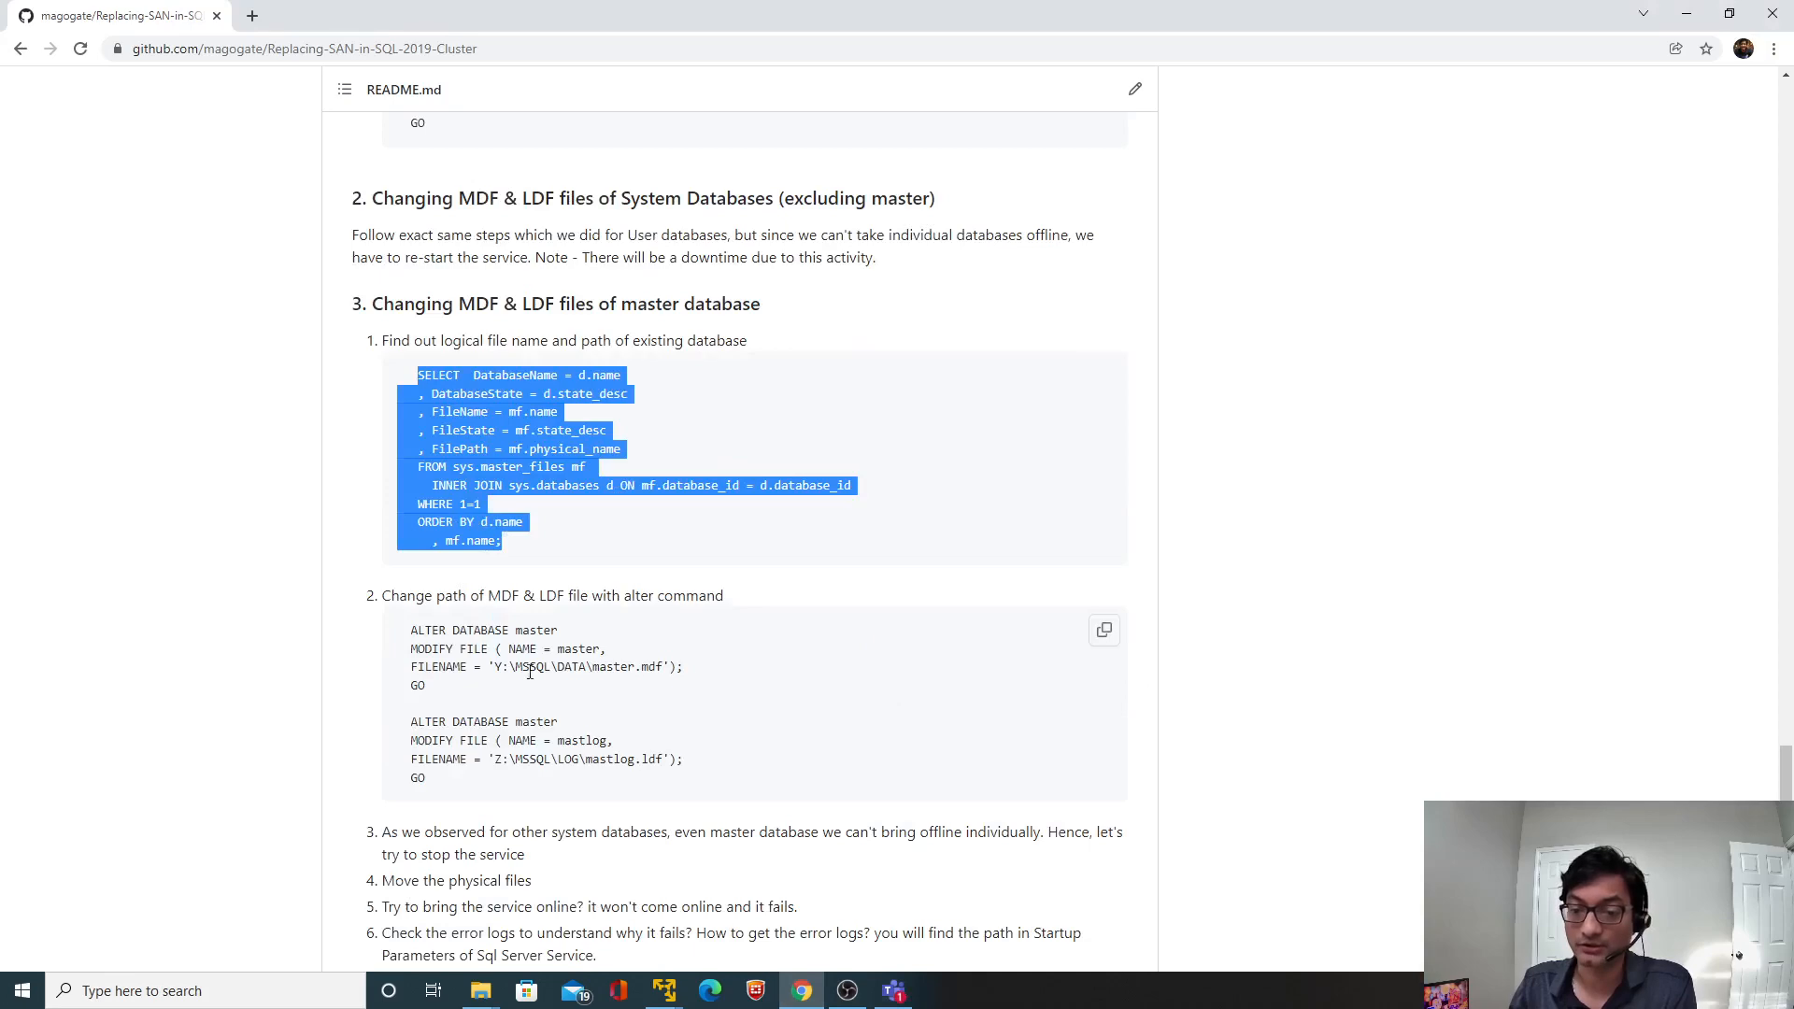
{"action": "left_click_drag", "start_coordinate": [411, 630], "coordinate": [454, 777]}
{"action": "key", "text": "ctrl+c"}
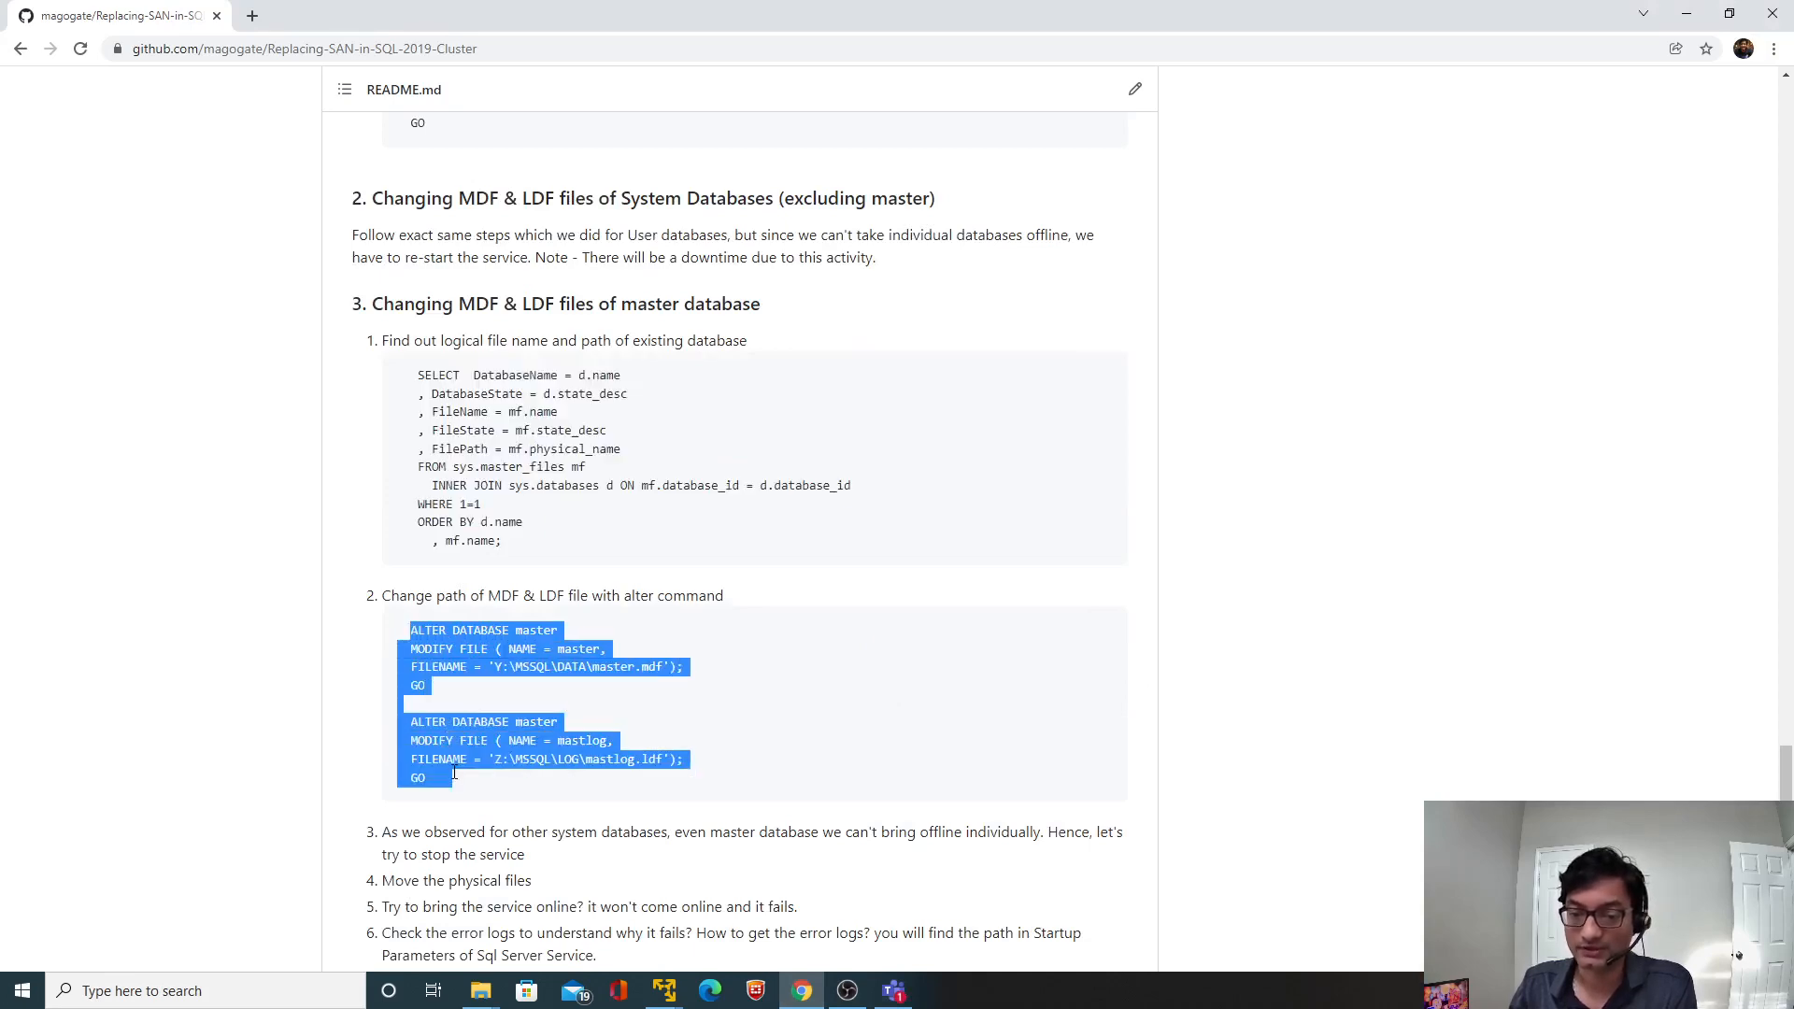
{"action": "key", "text": "alt+Tab"}
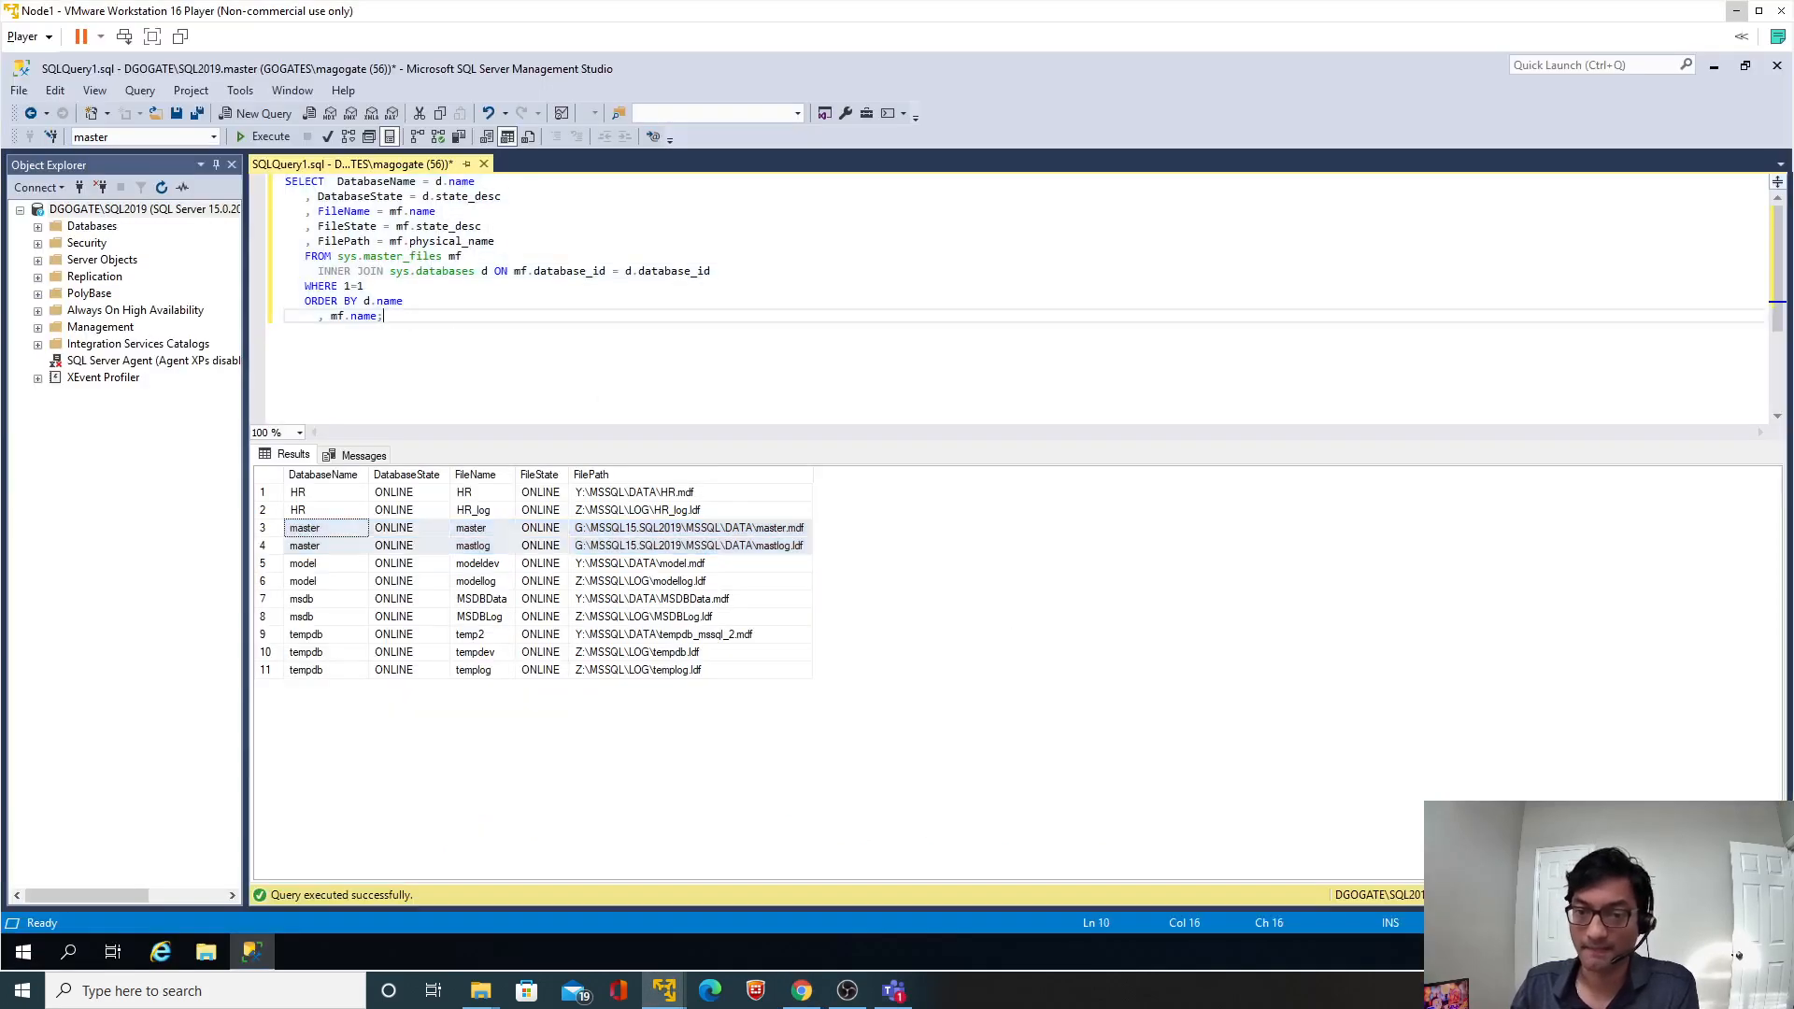
{"action": "key", "text": "Return"}
{"action": "key", "text": "Return"}
{"action": "key", "text": "ctrl+v"}
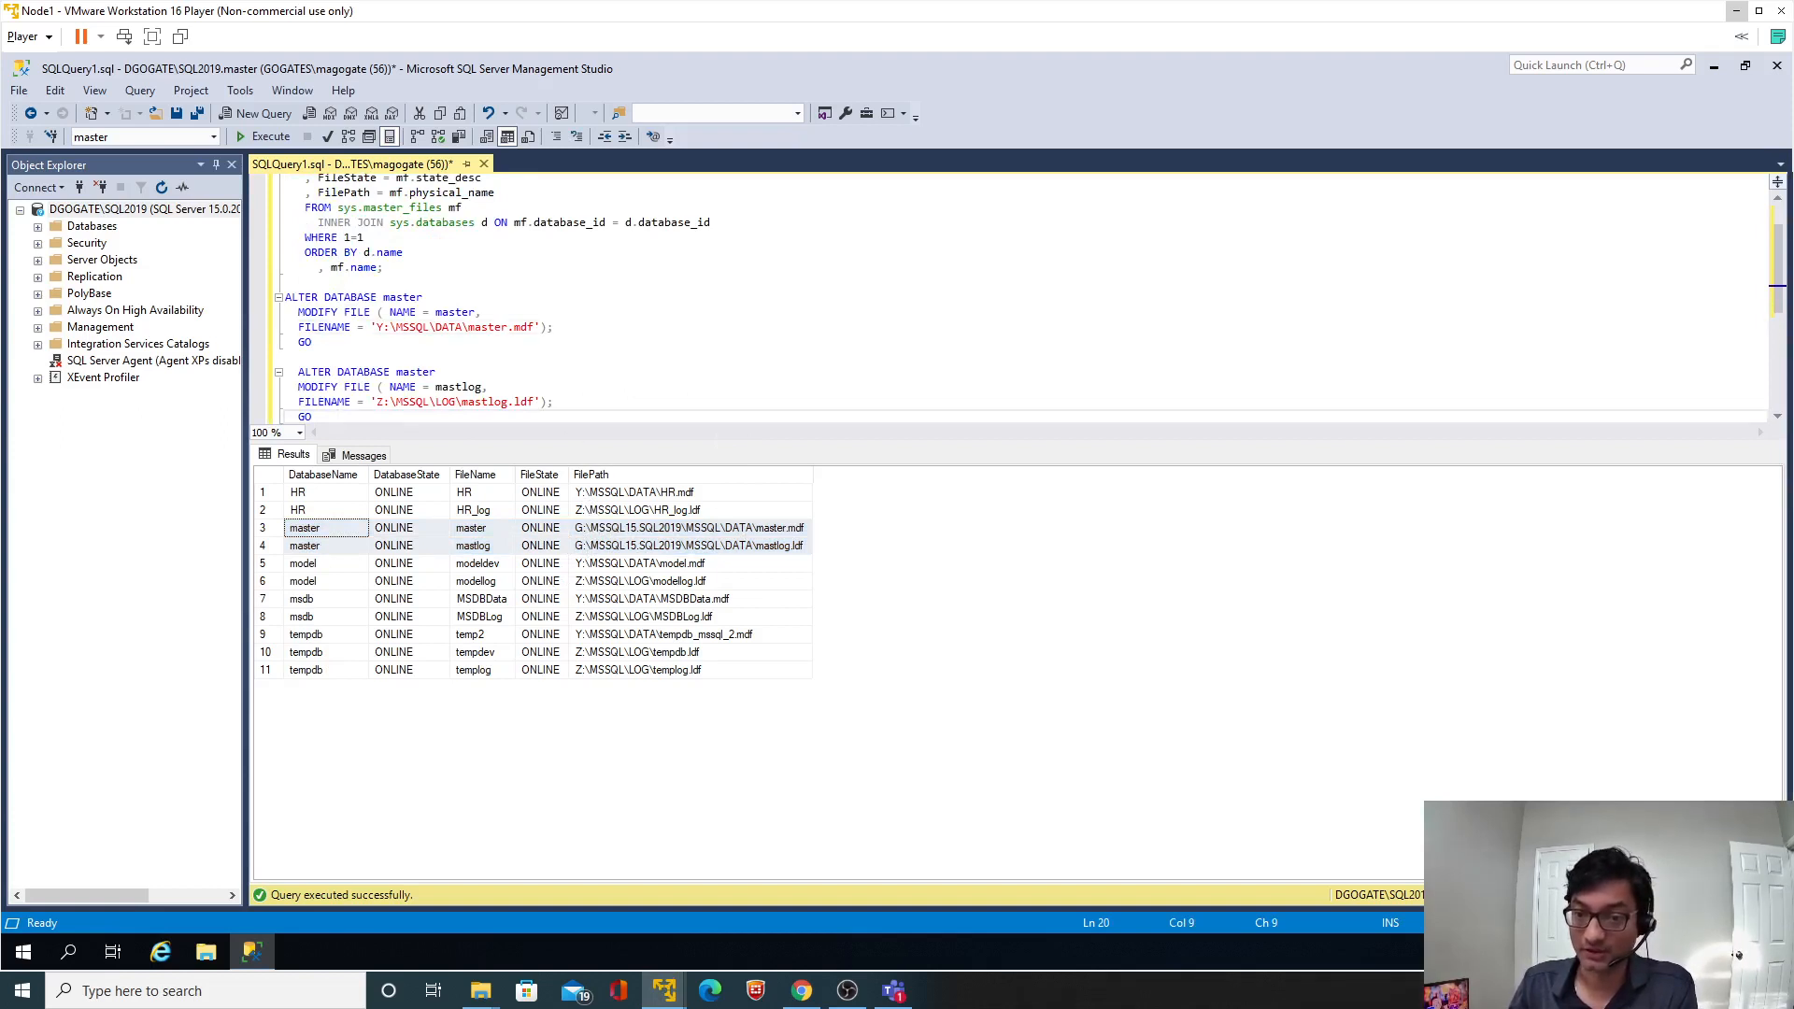
Execute only the ALTER DATABASE statements that point master to Y:\MSSQL\DATA\master.mdf and mastlog to Z:\MSSQL\LOG\mastlog.ldf.
{"action": "double_click", "coordinate": [484, 401]}
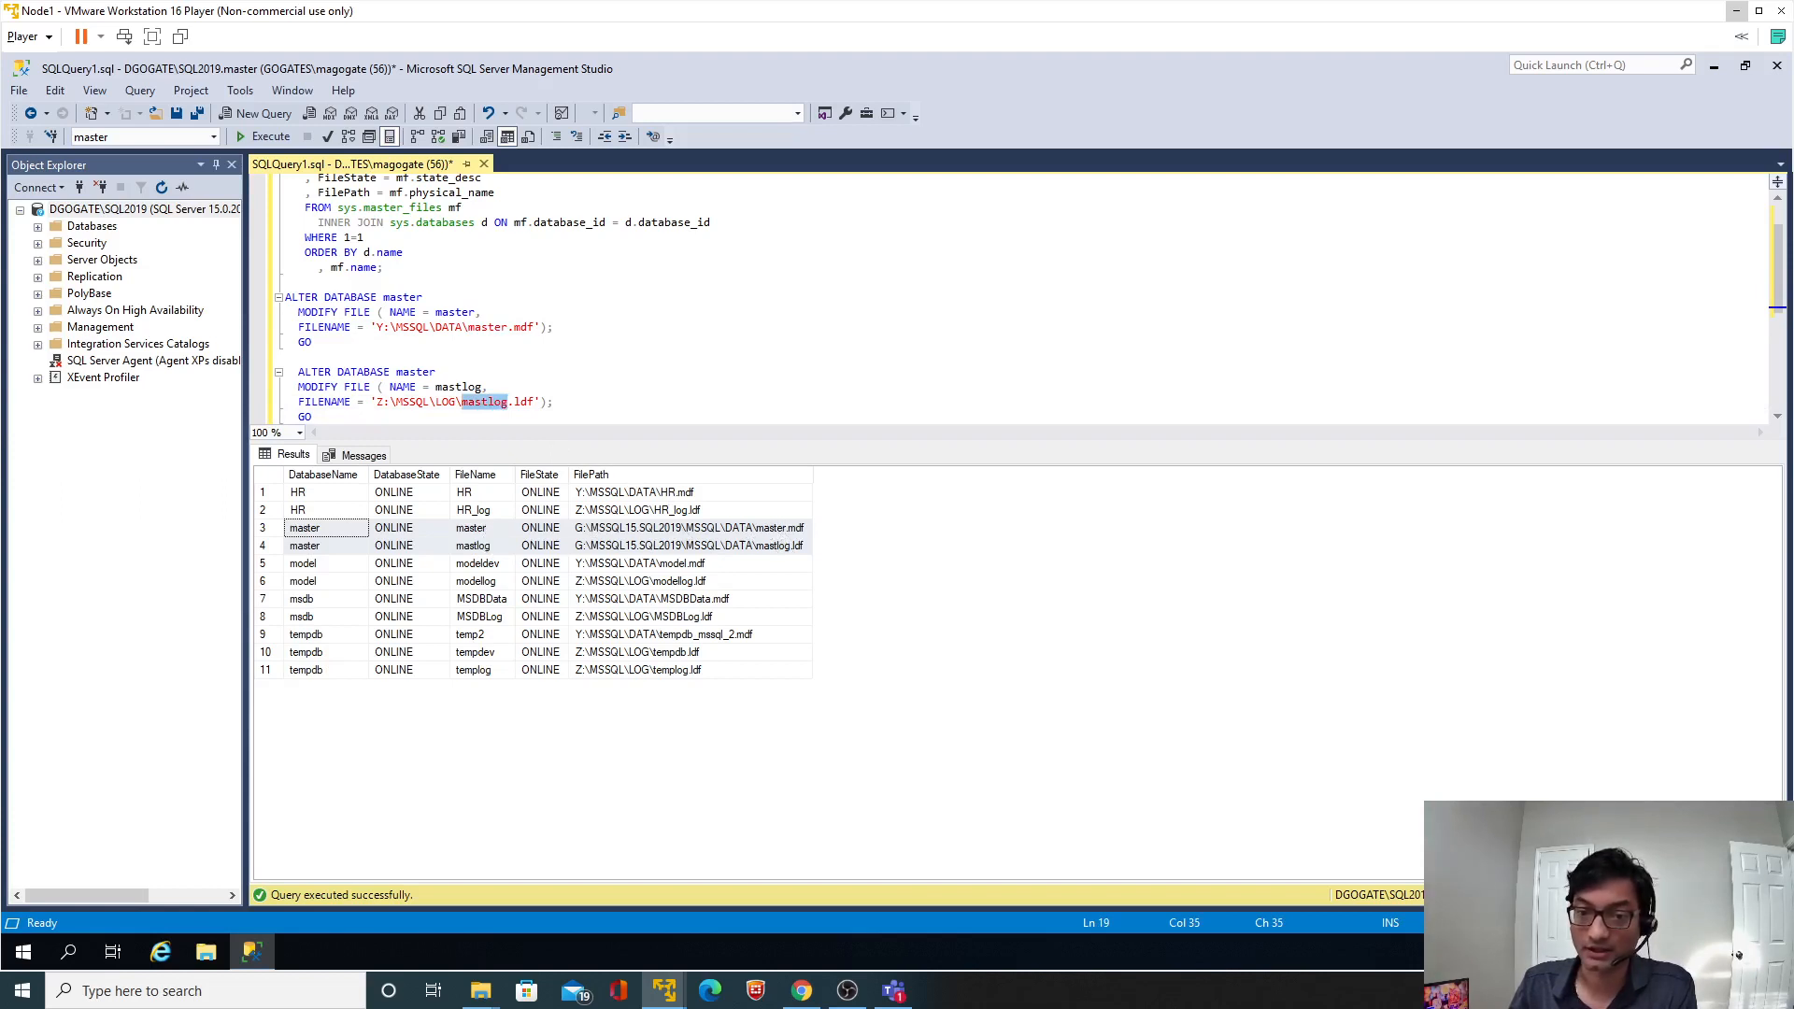
{"action": "double_click", "coordinate": [461, 387]}
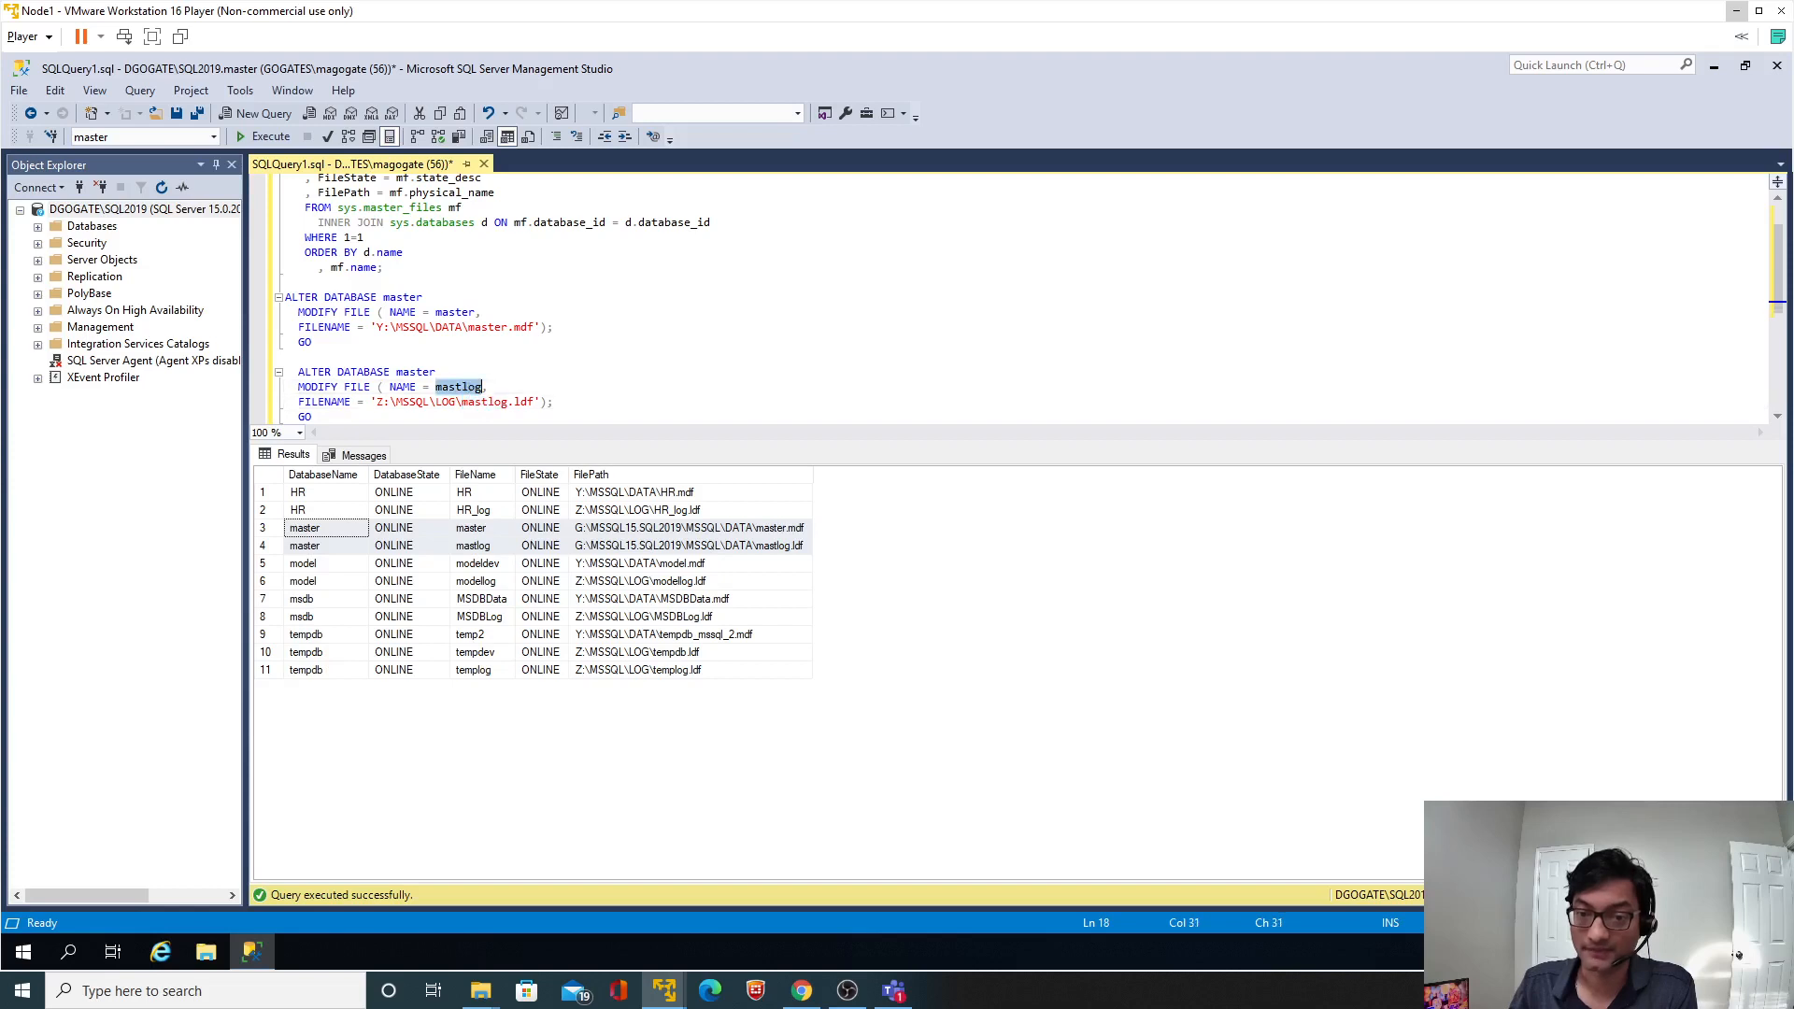
{"action": "left_click", "coordinate": [445, 312]}
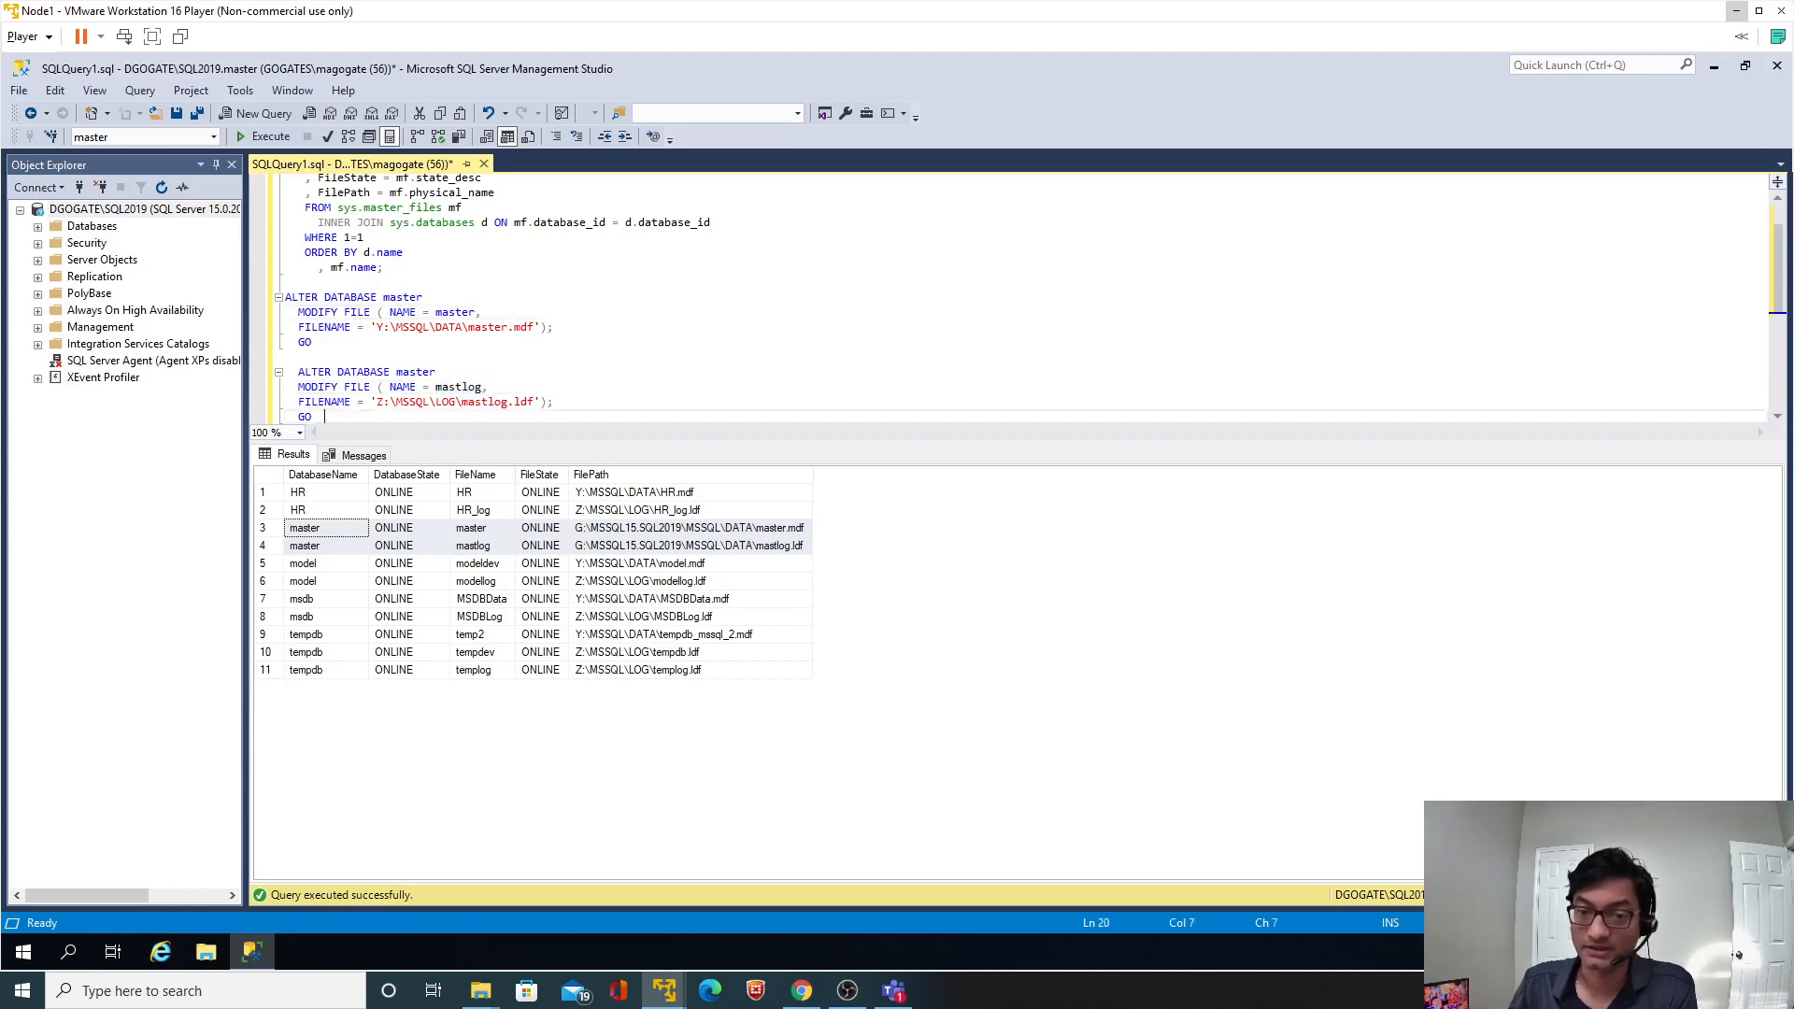
{"action": "left_click_drag", "start_coordinate": [323, 422], "coordinate": [285, 297]}
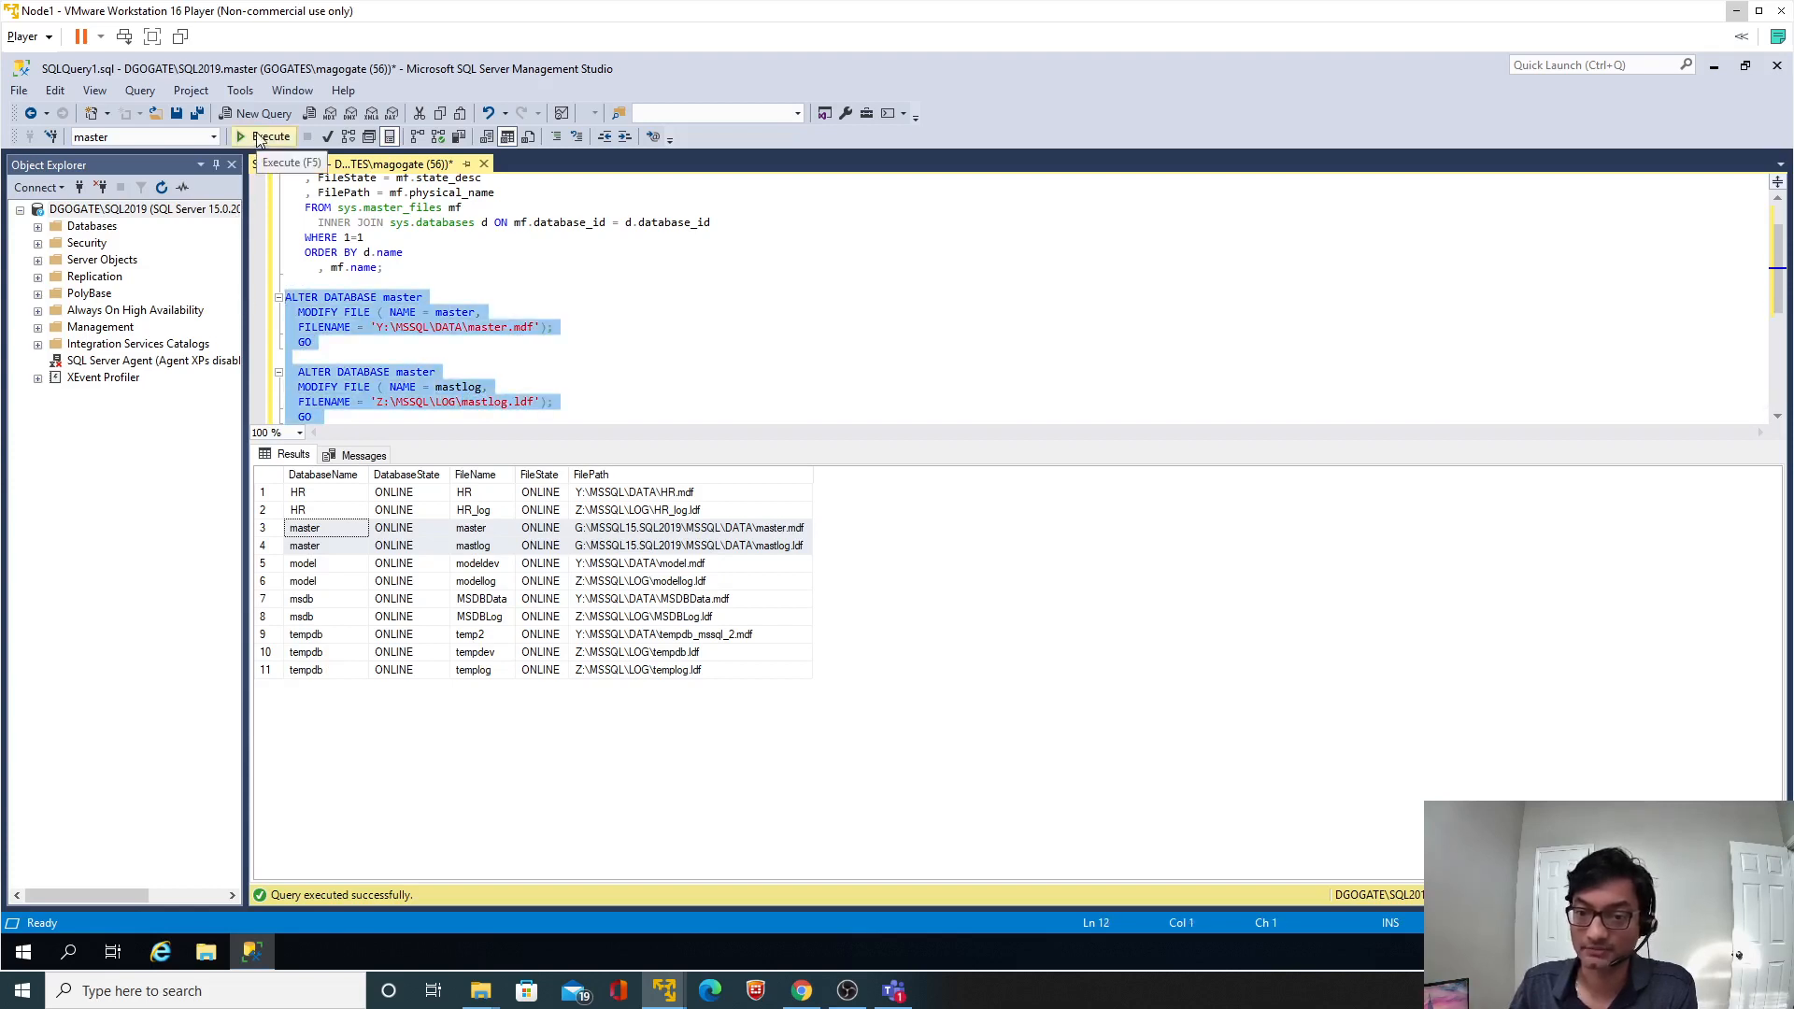
{"action": "left_click", "coordinate": [264, 136]}
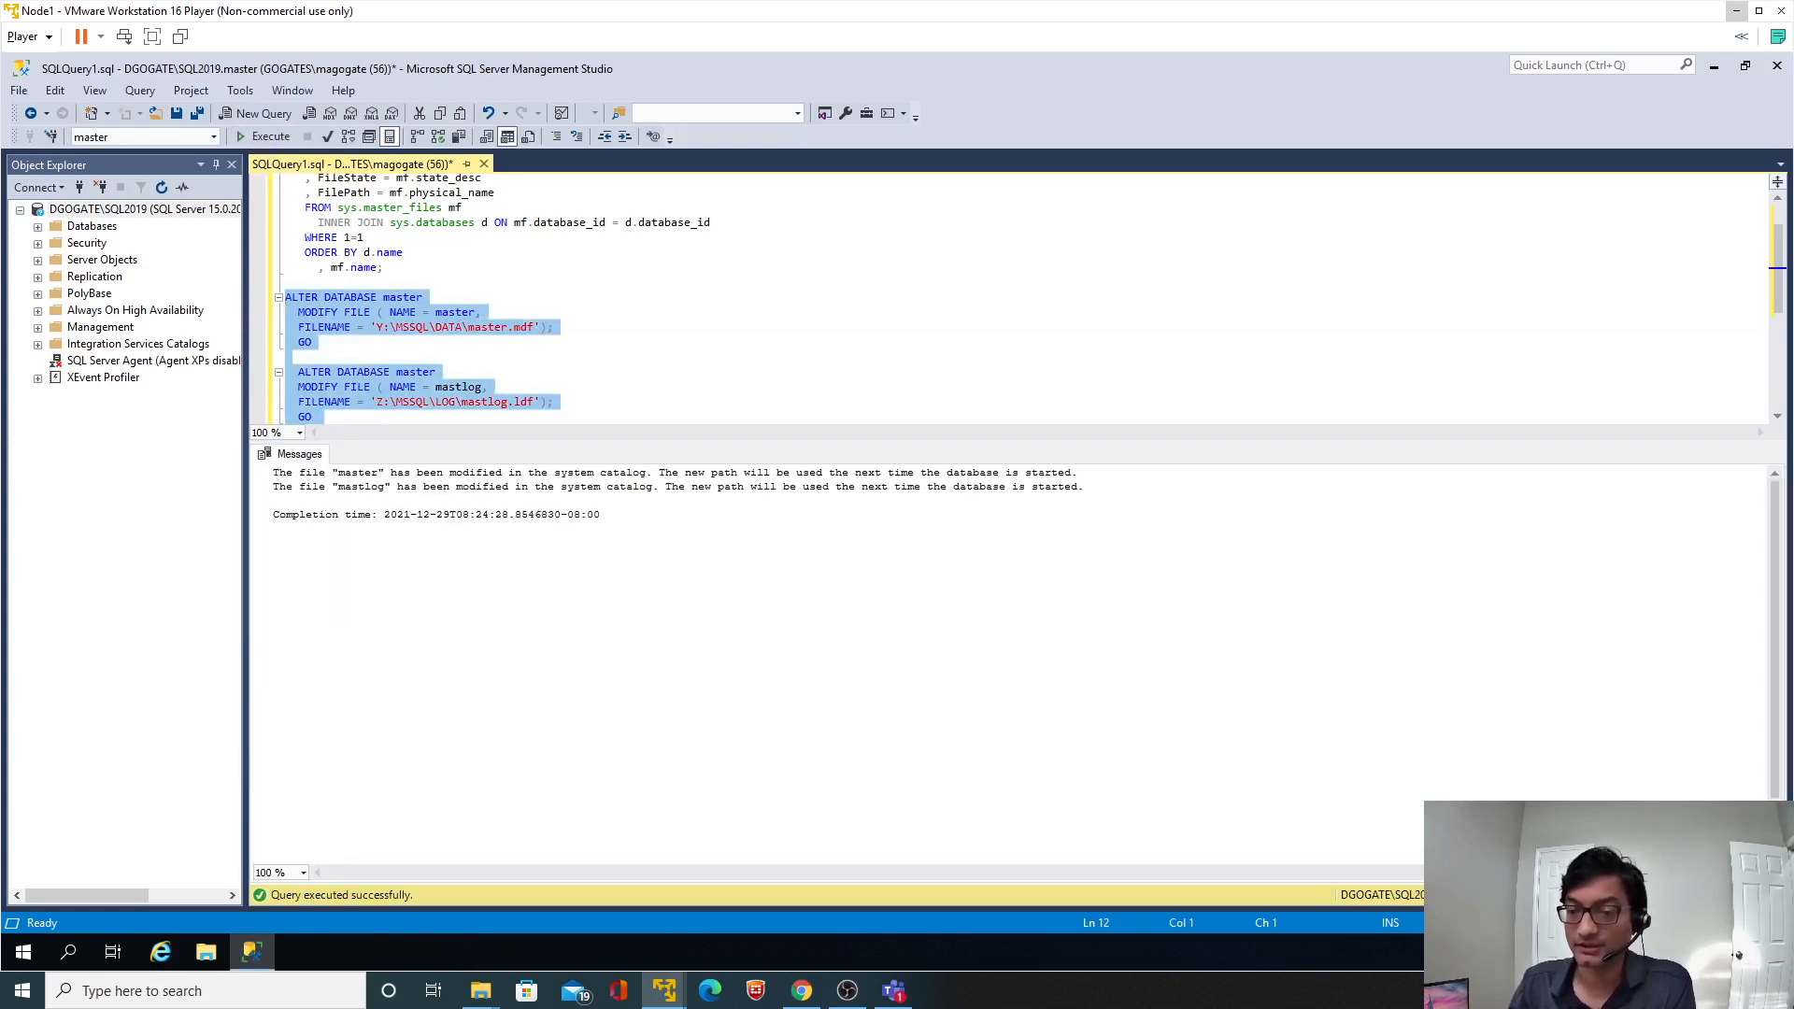
{"action": "left_click_drag", "start_coordinate": [664, 472], "coordinate": [1073, 473]}
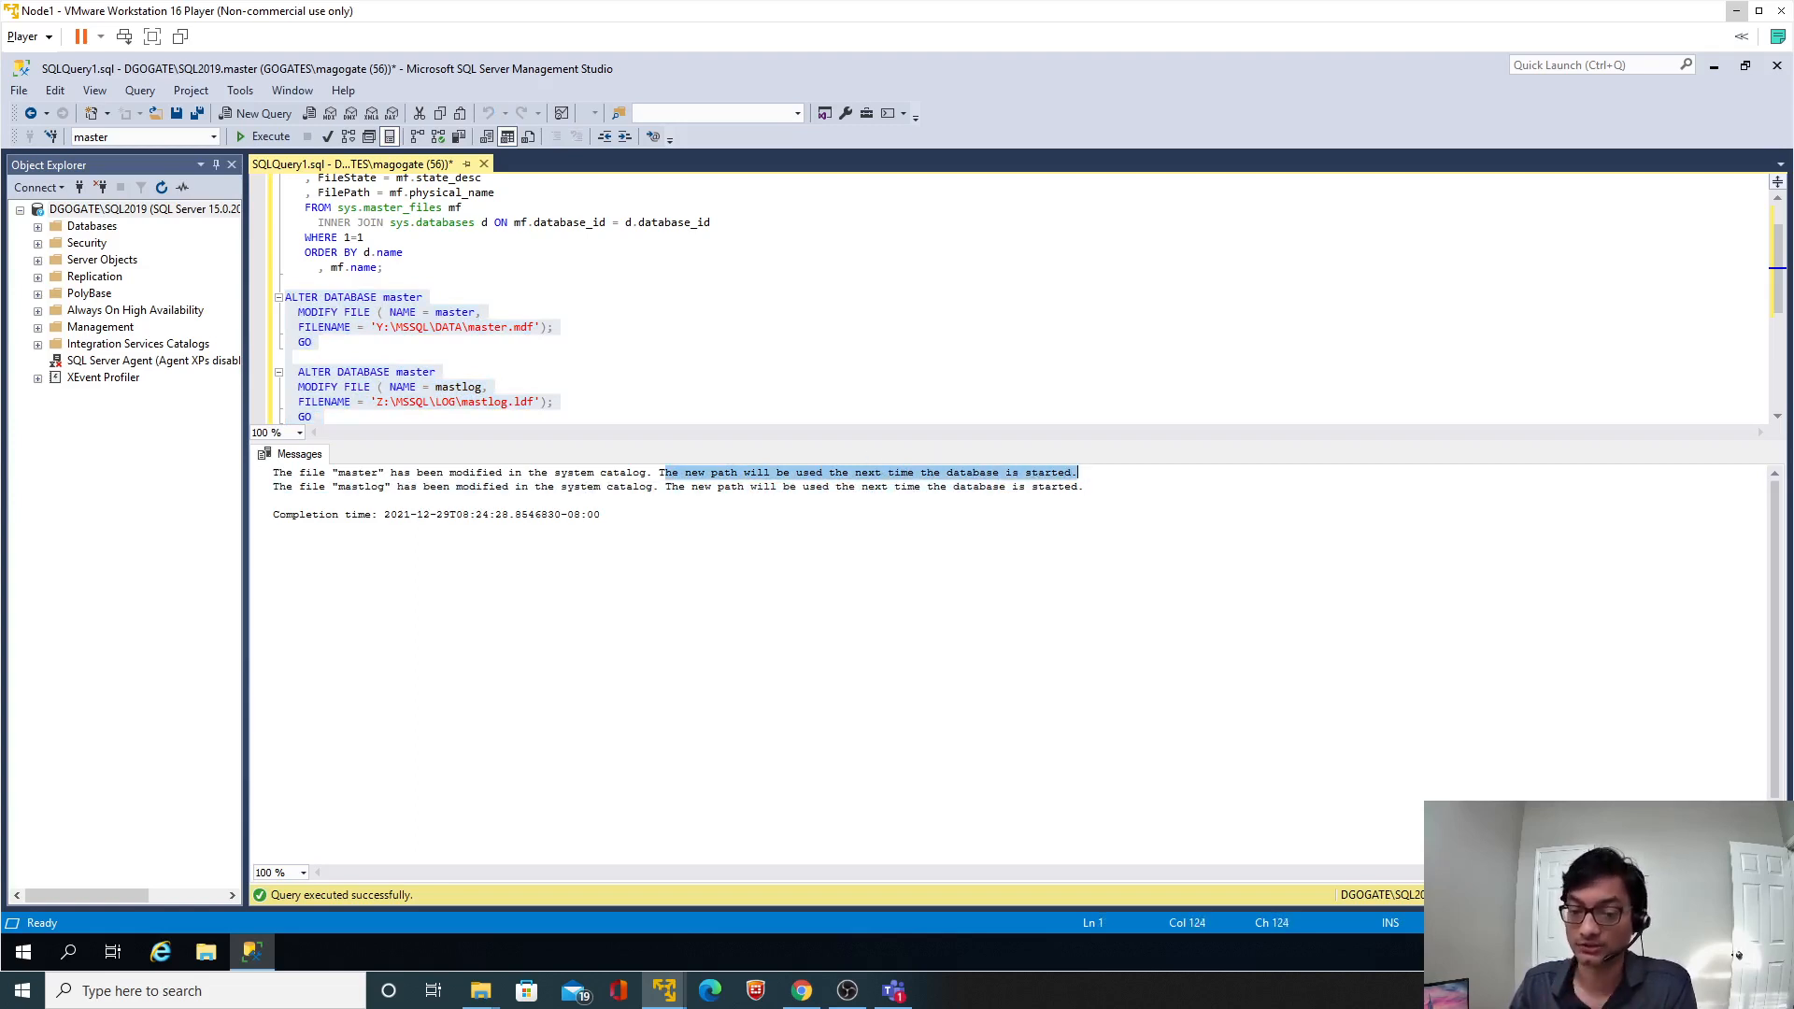
Search for and open SQL Server Configuration Manager in the virtual machine, allowing it to make changes to the device.
{"action": "left_click", "coordinate": [82, 944]}
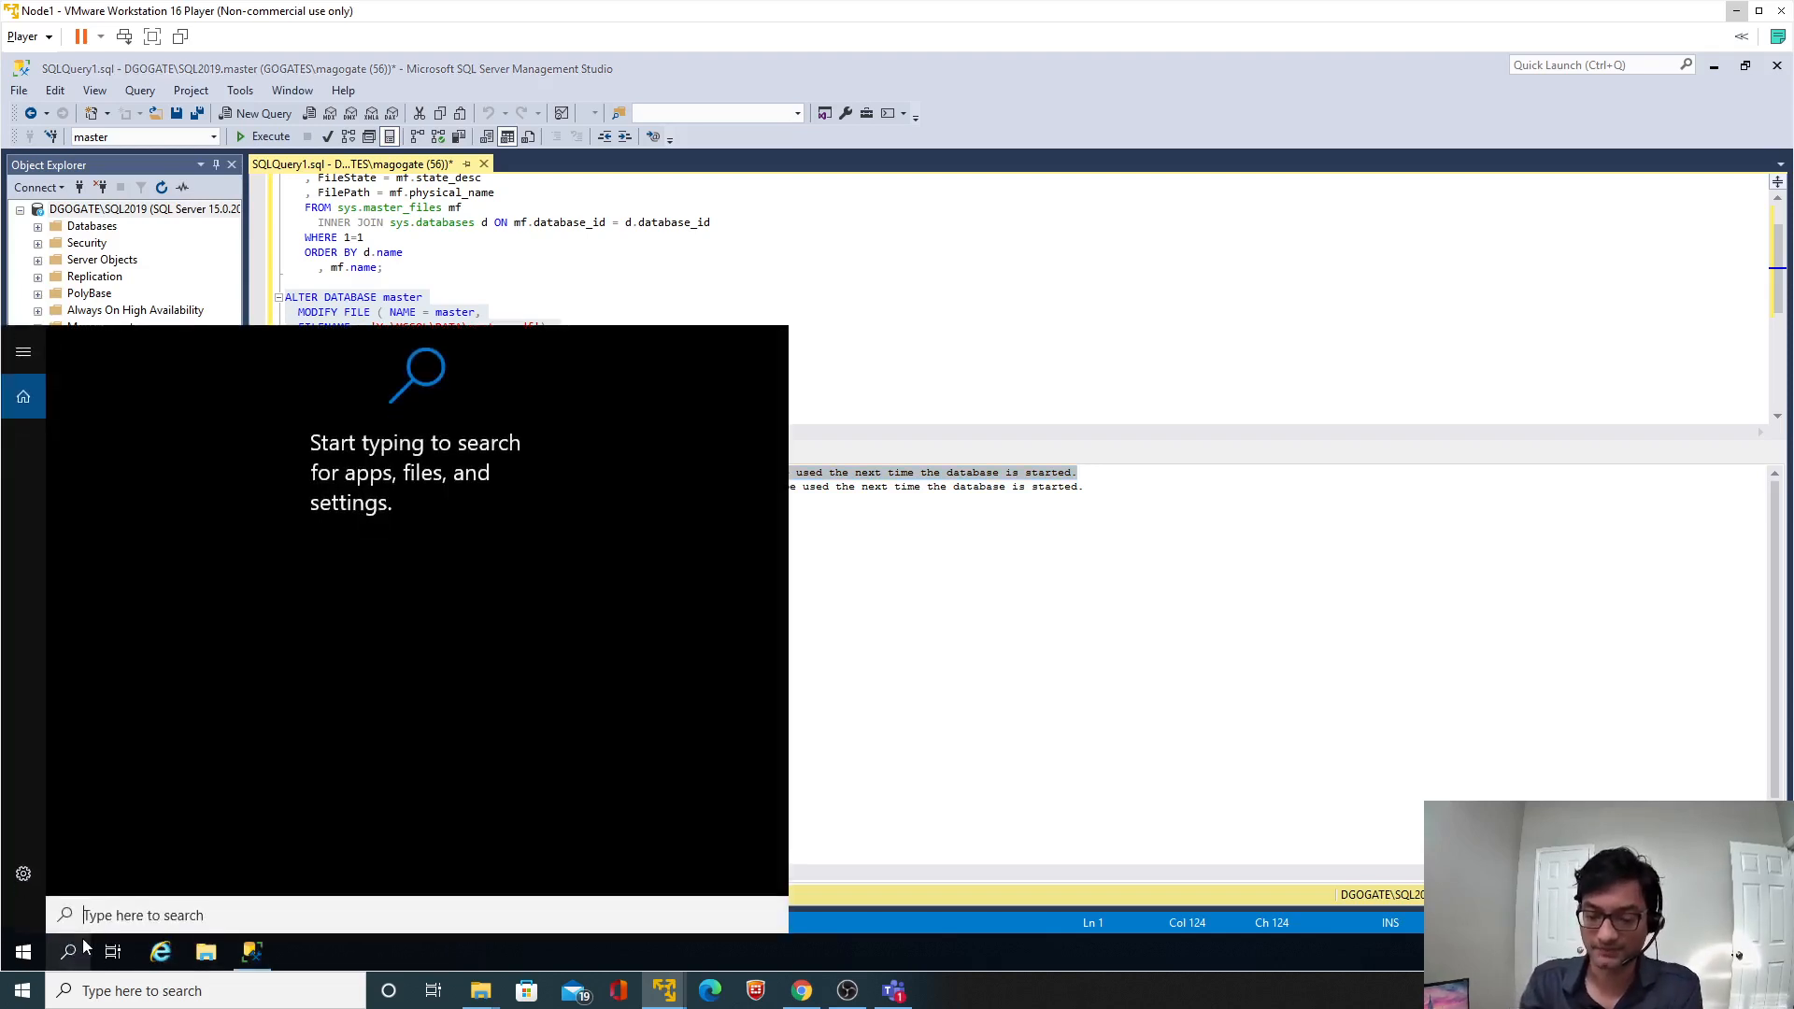
{"action": "type", "text": "sq"}
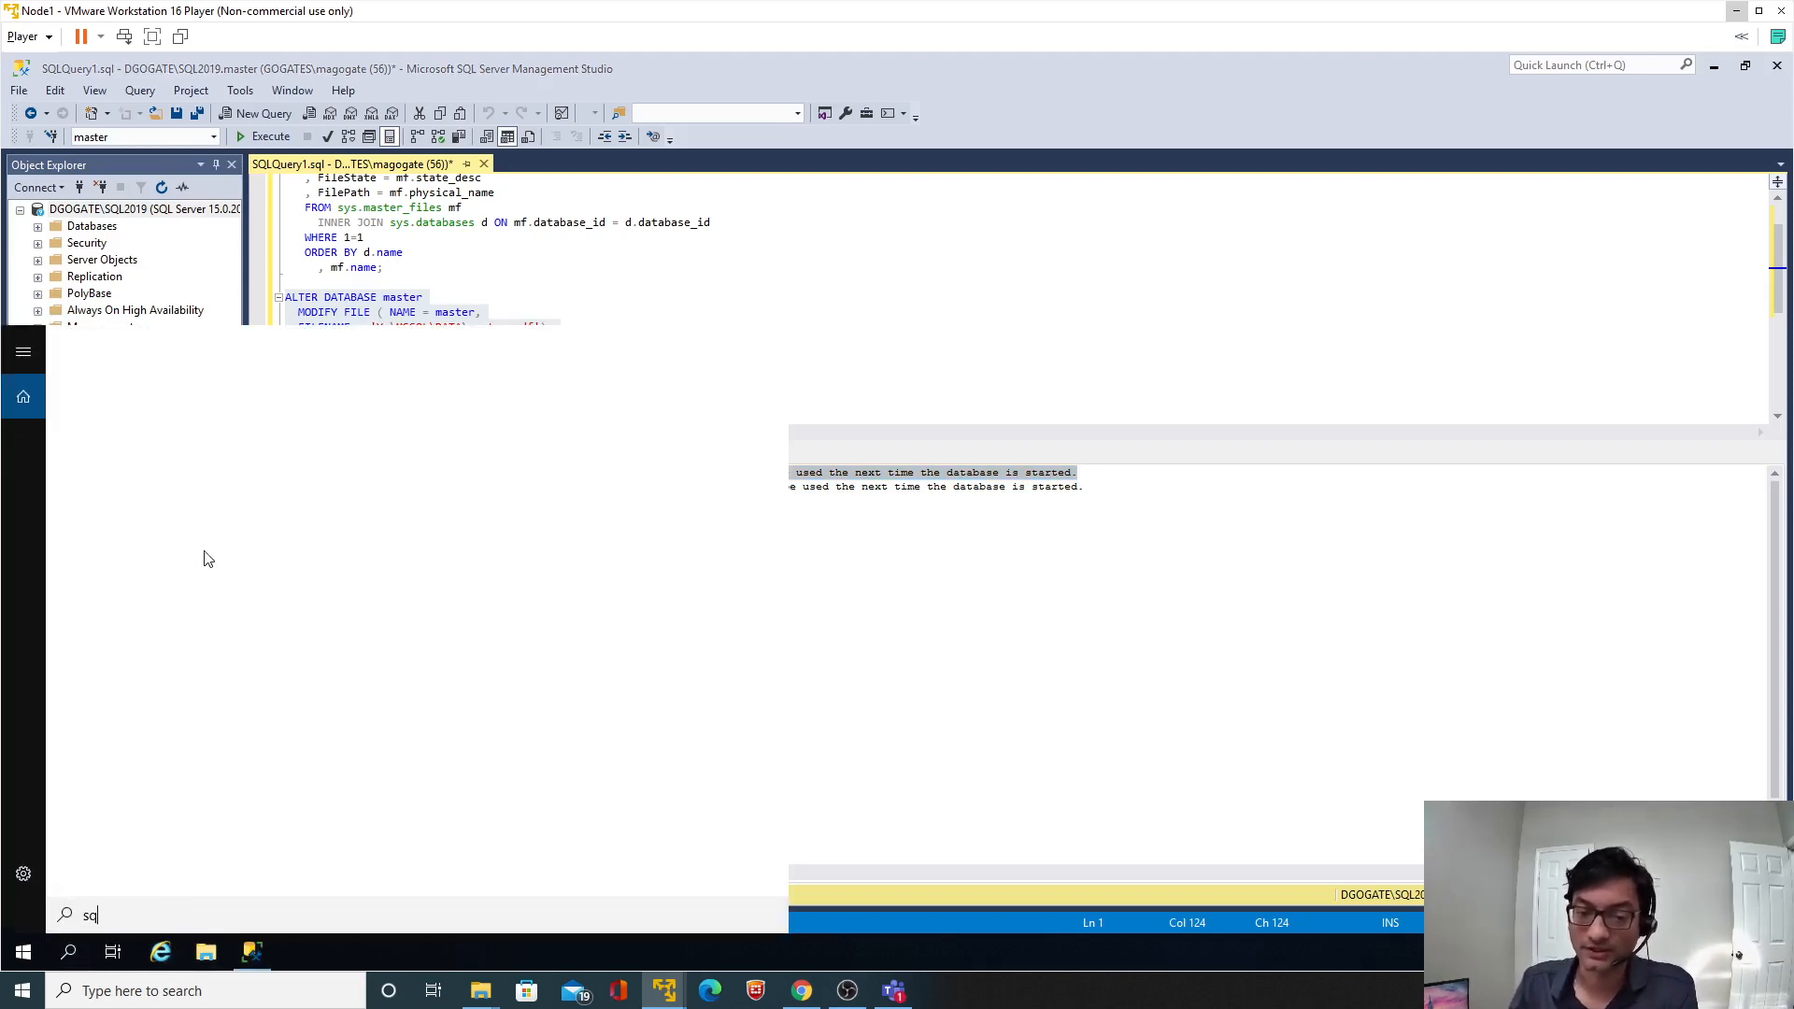
{"action": "left_click", "coordinate": [210, 426]}
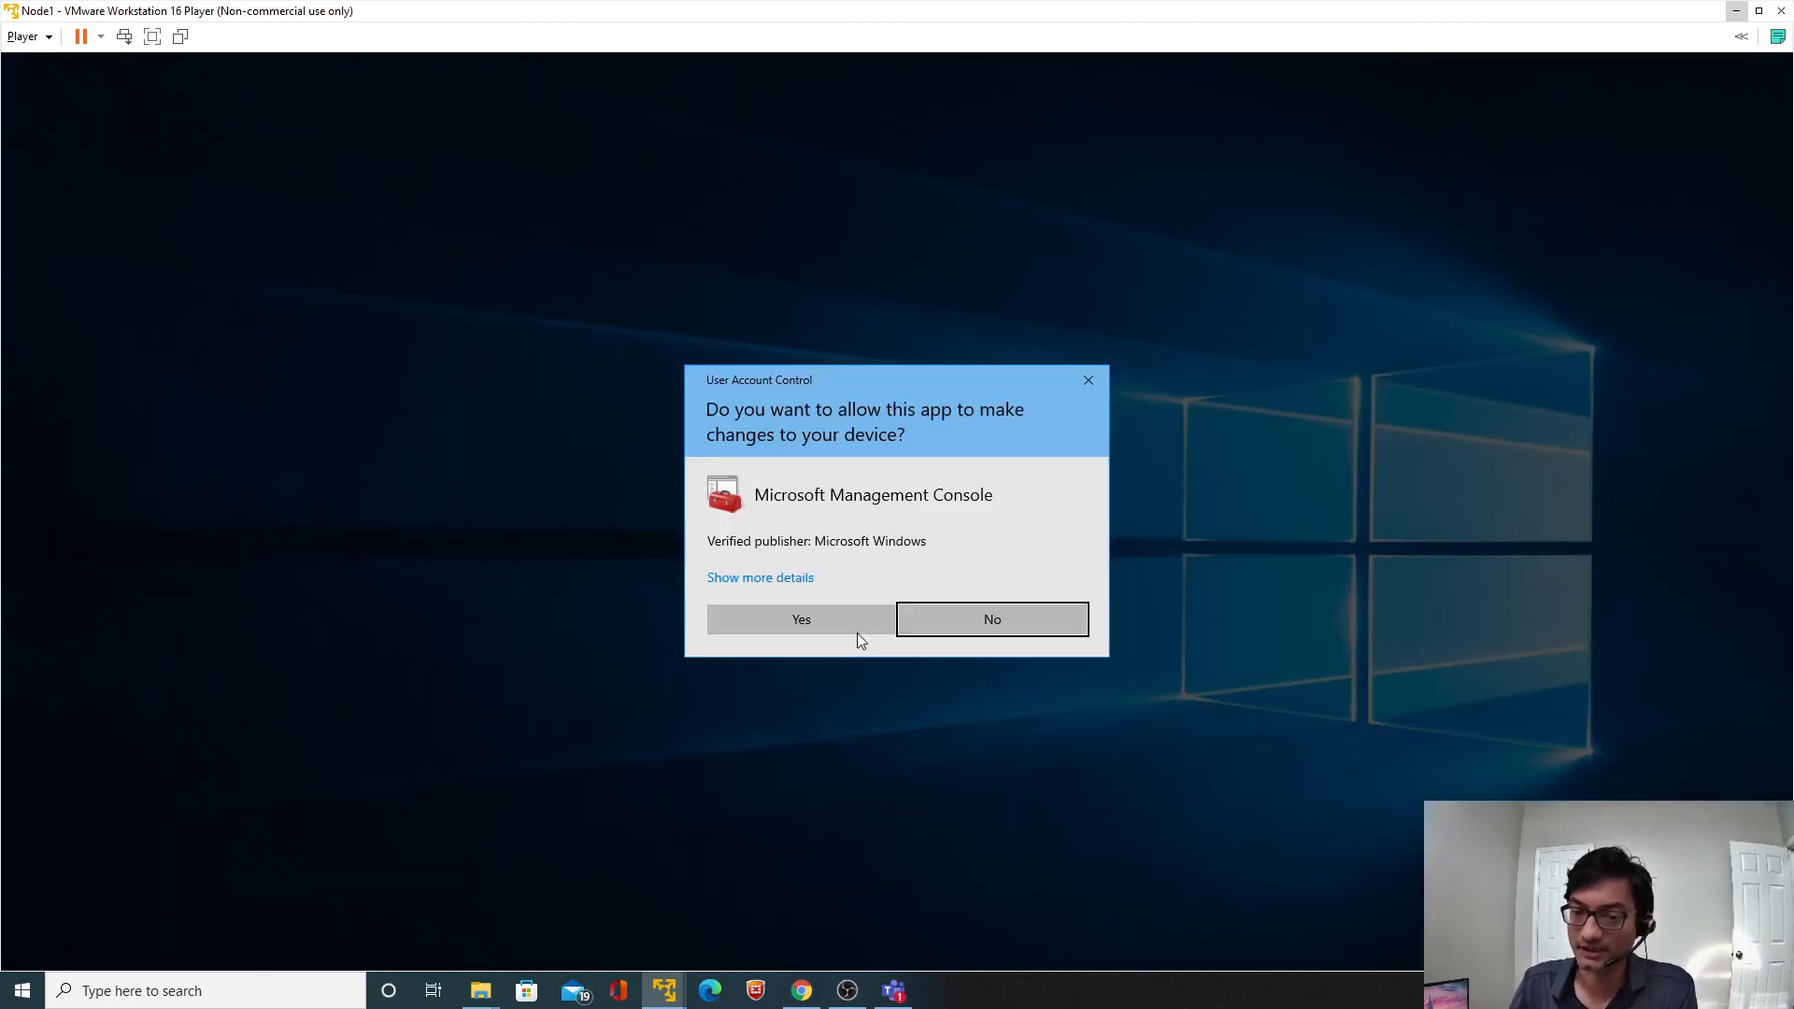
{"action": "left_click", "coordinate": [856, 626]}
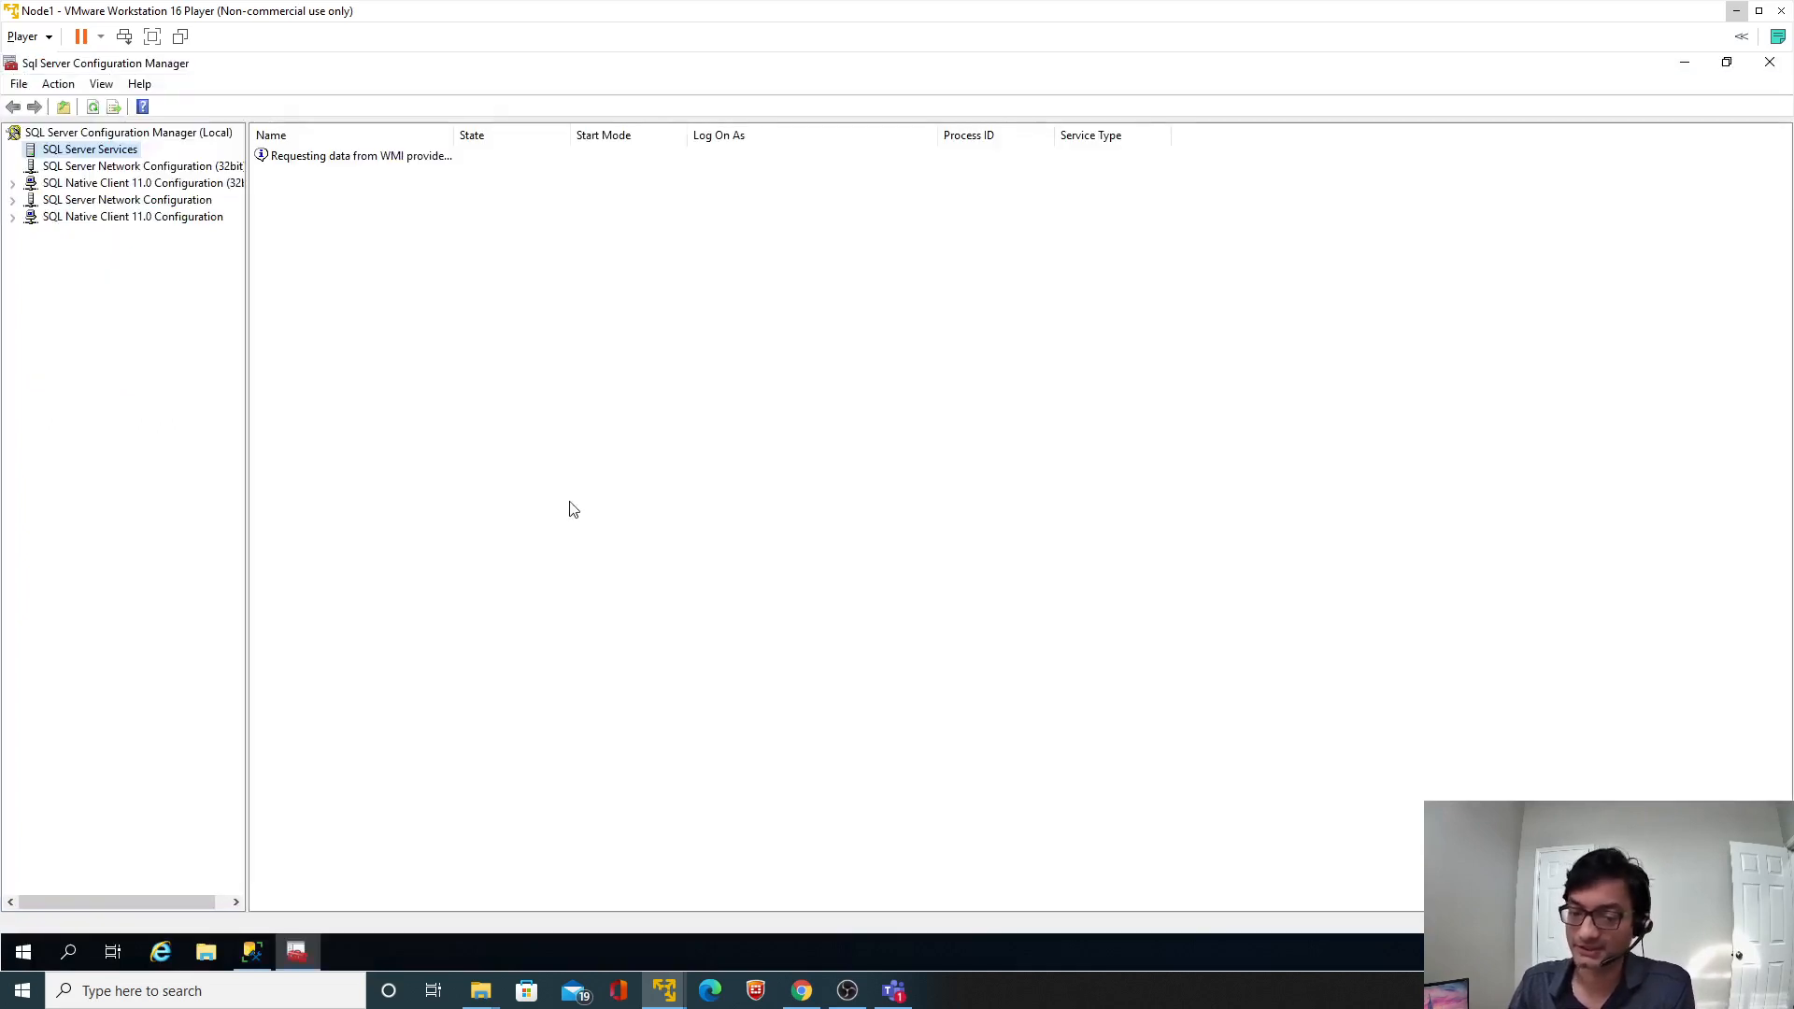
Stop the SQL Server (SQL2019) service.
{"action": "left_click", "coordinate": [342, 160]}
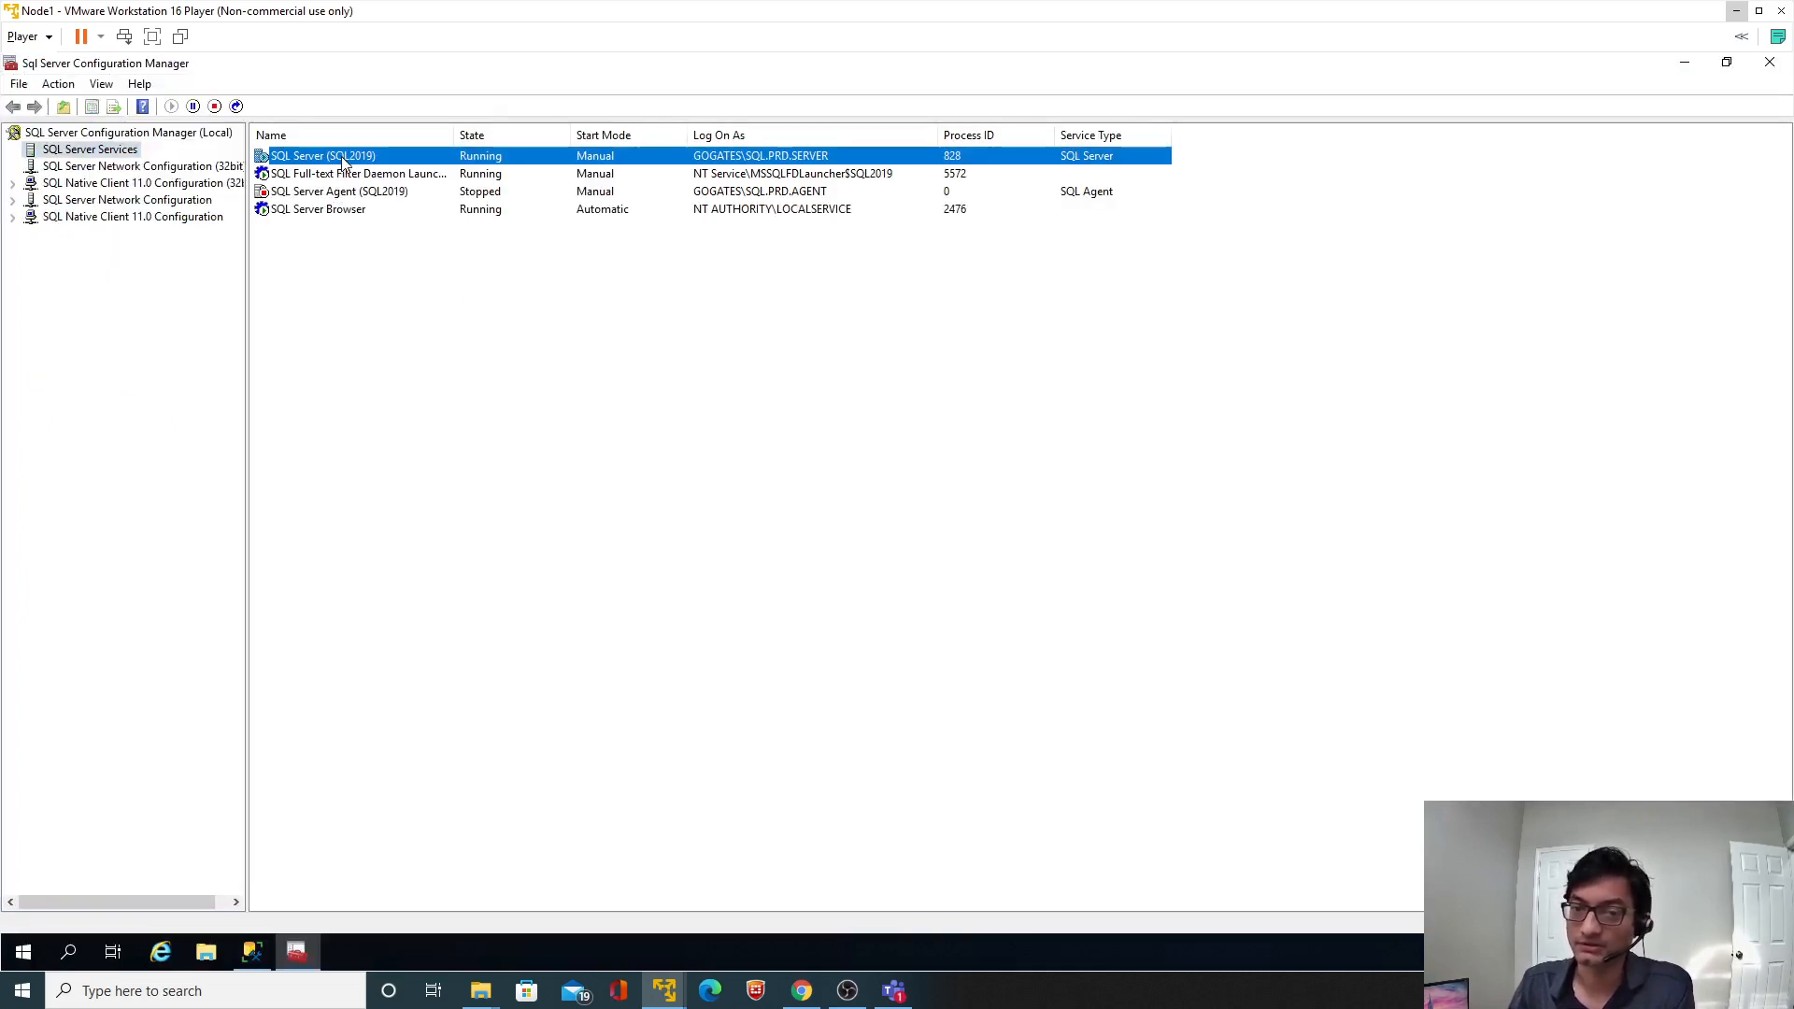
{"action": "right_click", "coordinate": [342, 156]}
{"action": "left_click", "coordinate": [390, 197]}
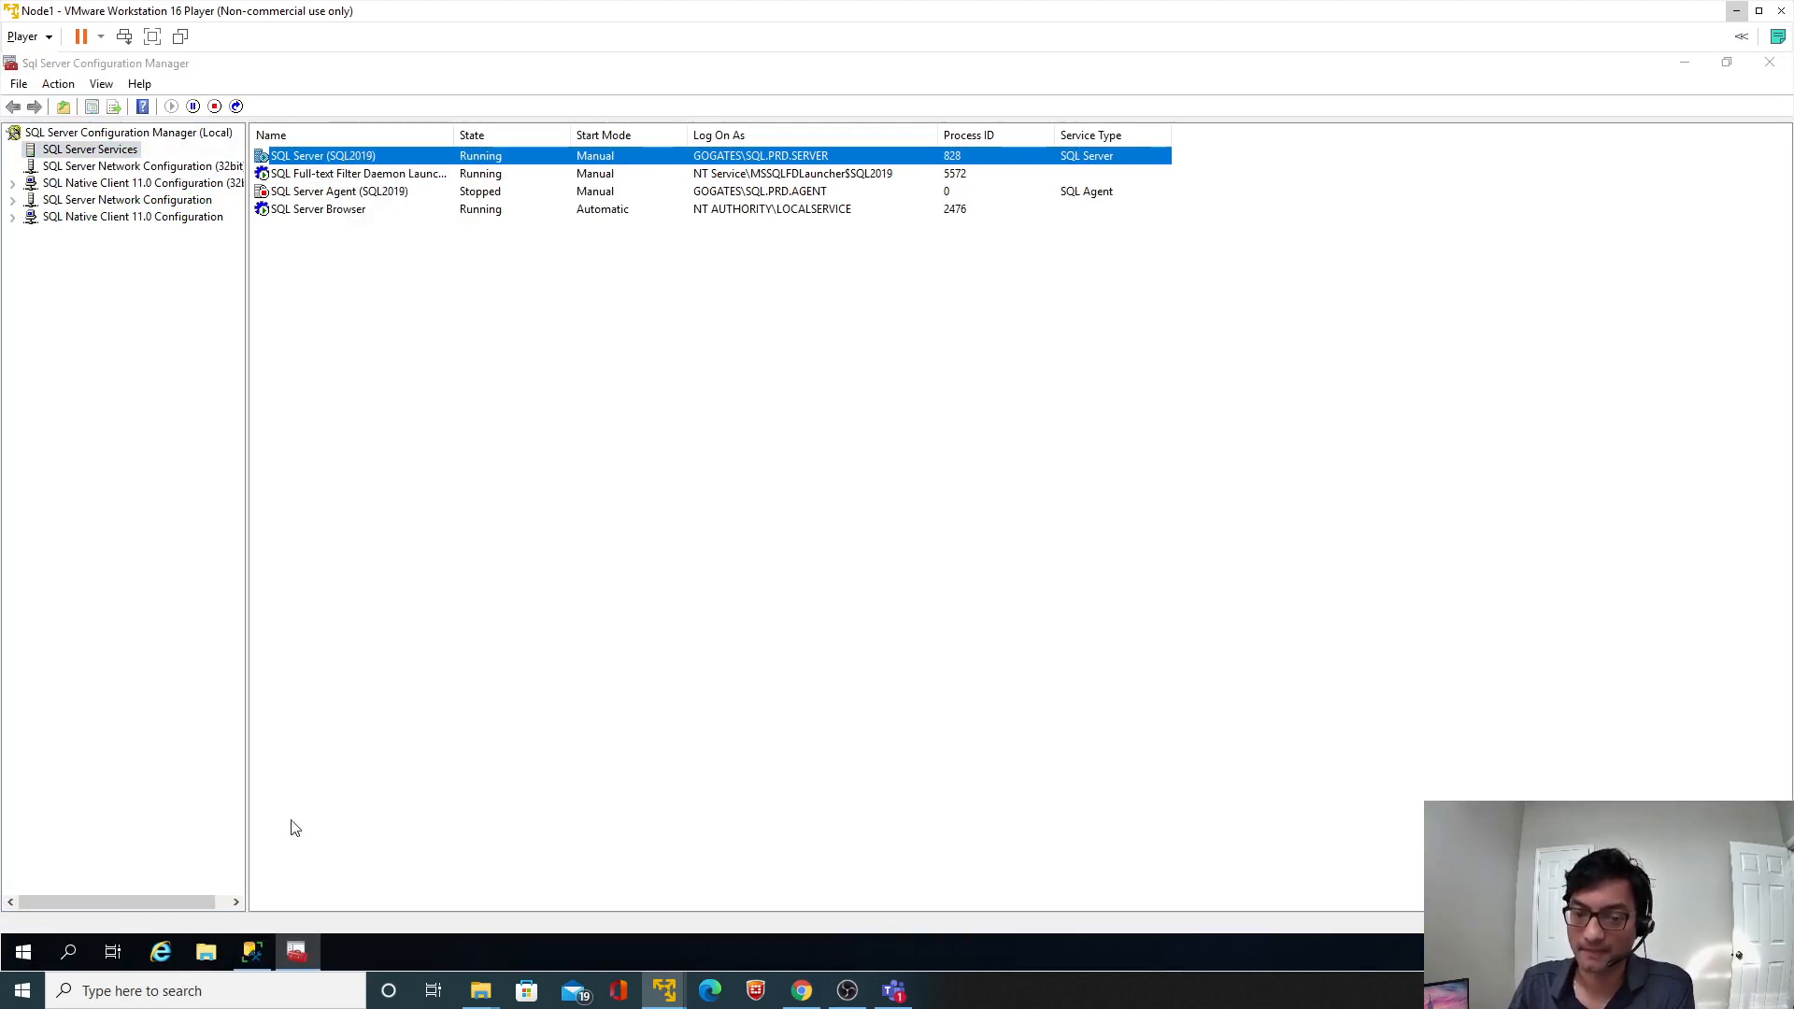
Open two File Explorer windows in the virtual machine and spread them apart so both can be used.
{"action": "left_click", "coordinate": [212, 960]}
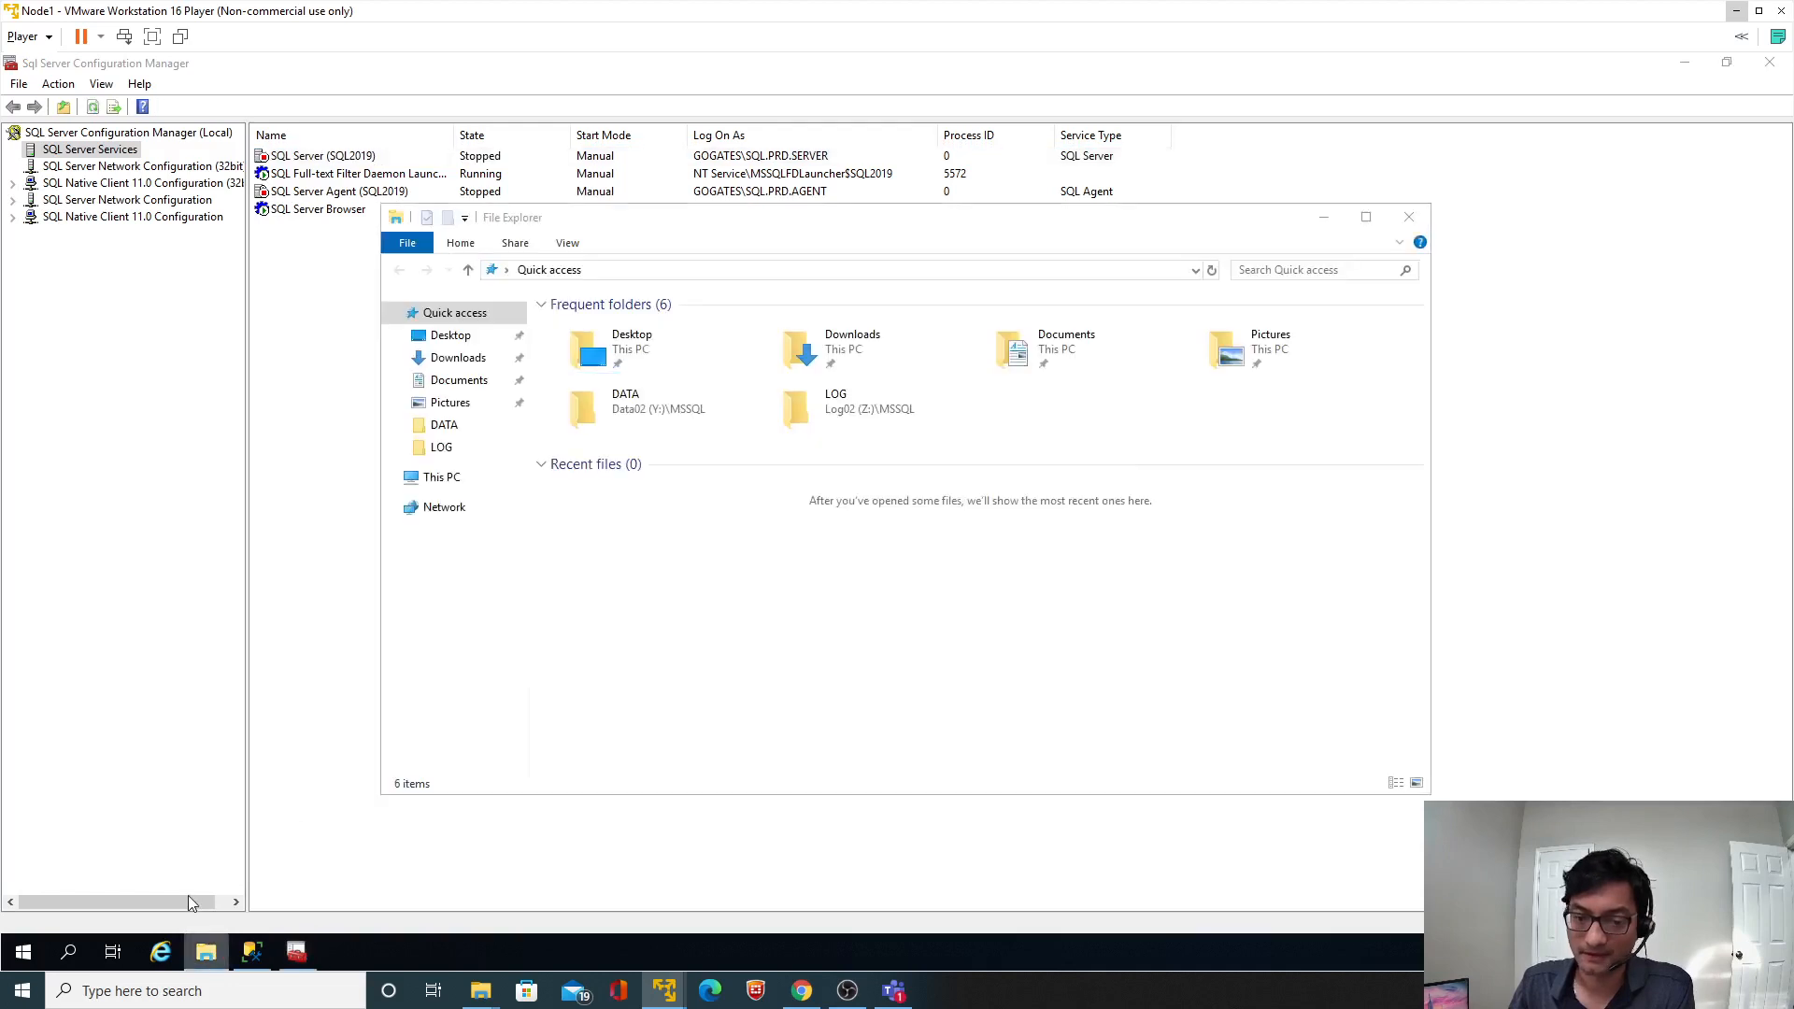
{"action": "right_click", "coordinate": [206, 952]}
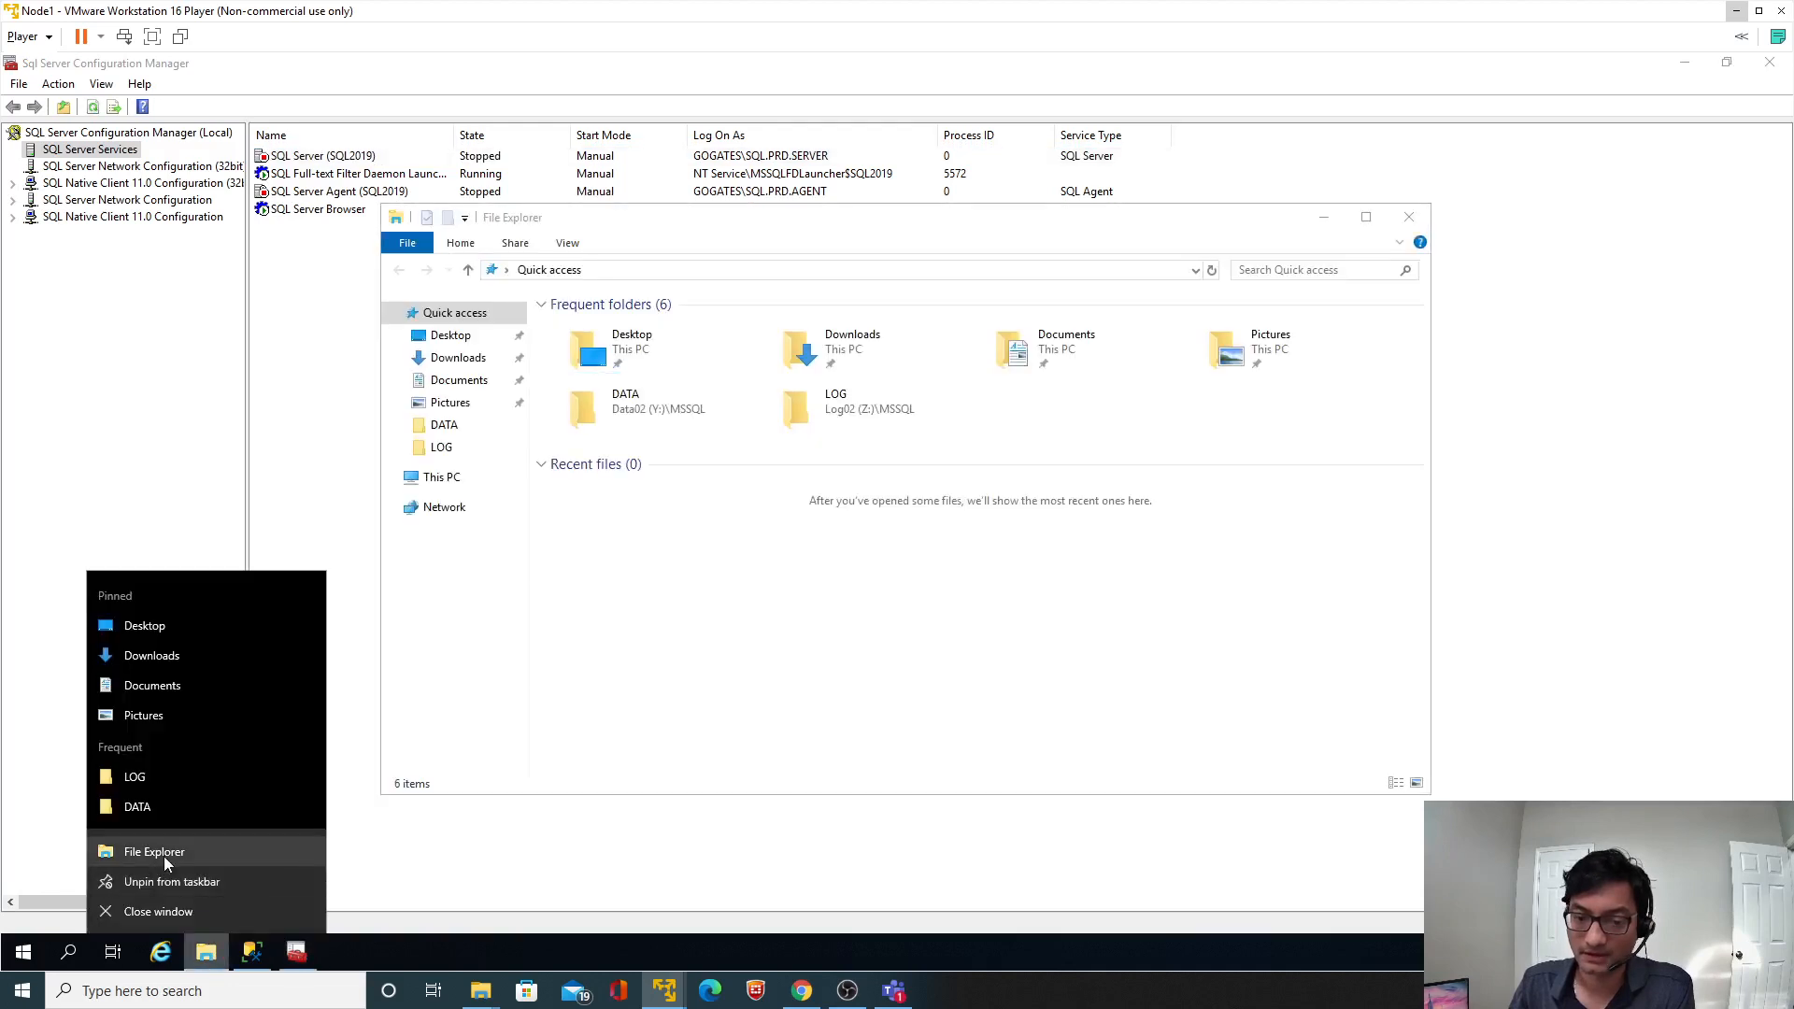
{"action": "left_click", "coordinate": [165, 854]}
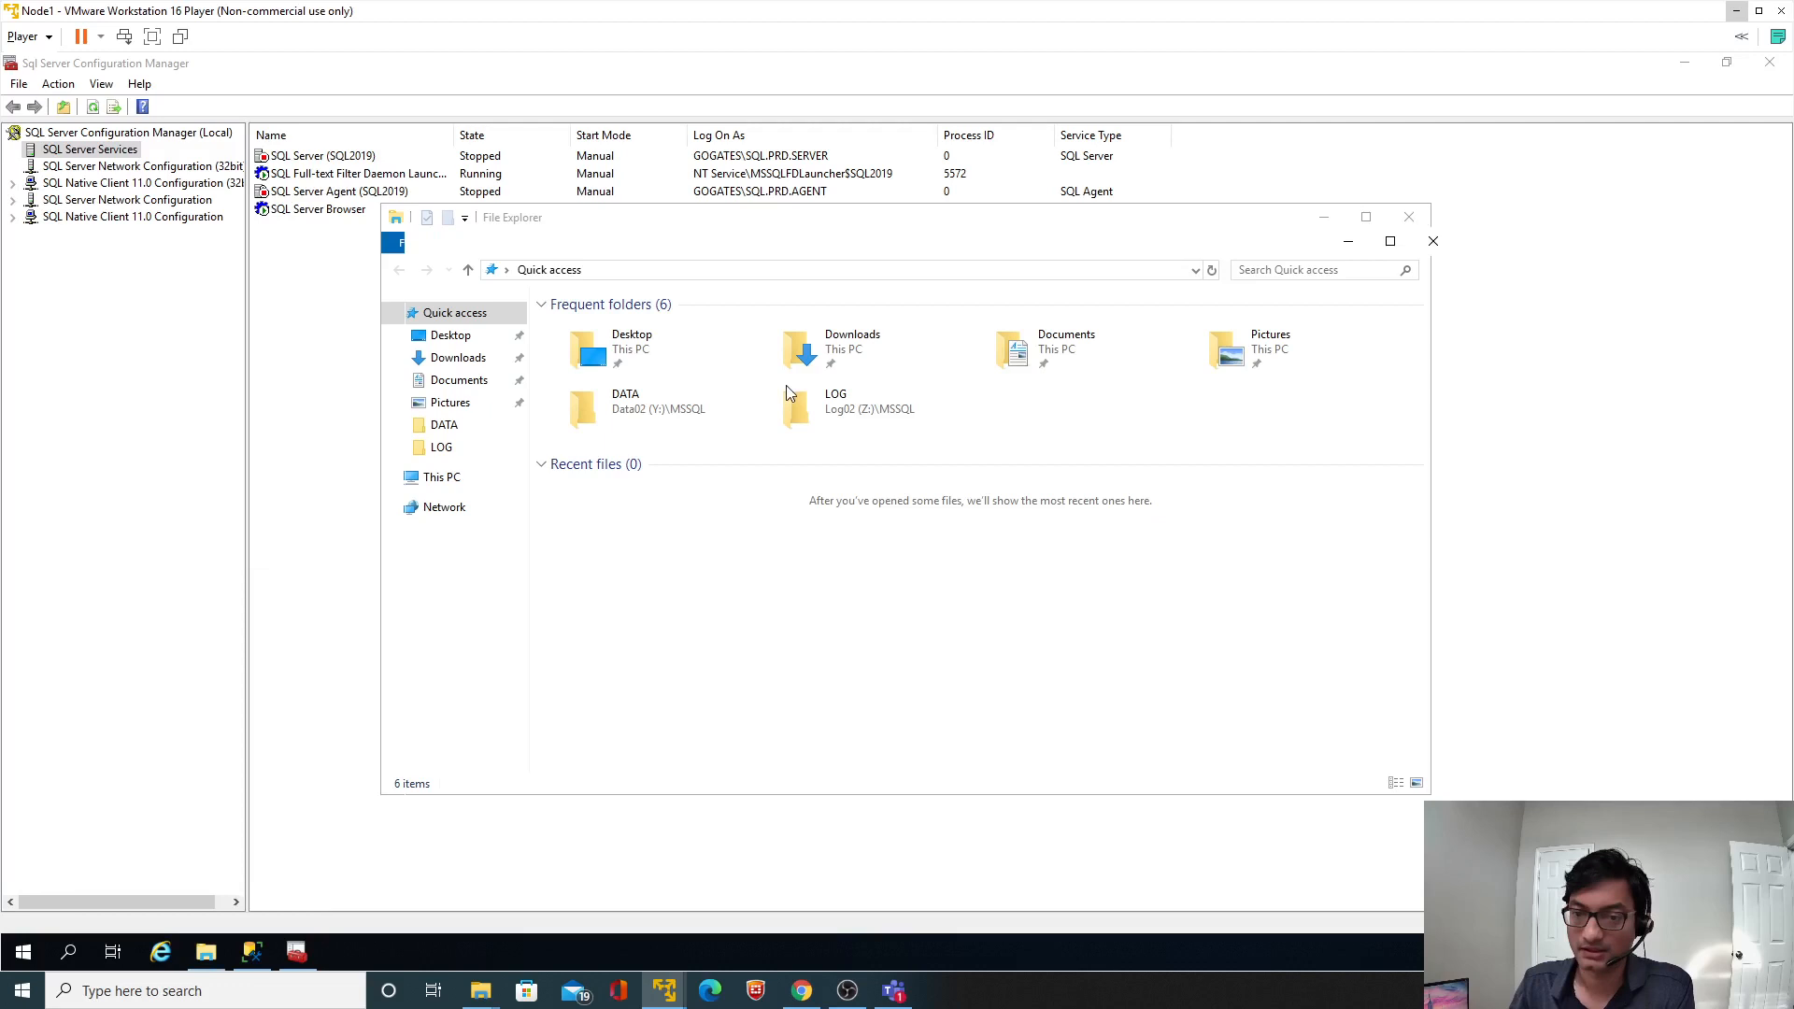
{"action": "left_click_drag", "start_coordinate": [793, 219], "coordinate": [518, 269]}
{"action": "left_click", "coordinate": [1172, 247]}
{"action": "left_click_drag", "start_coordinate": [1109, 240], "coordinate": [1414, 170]}
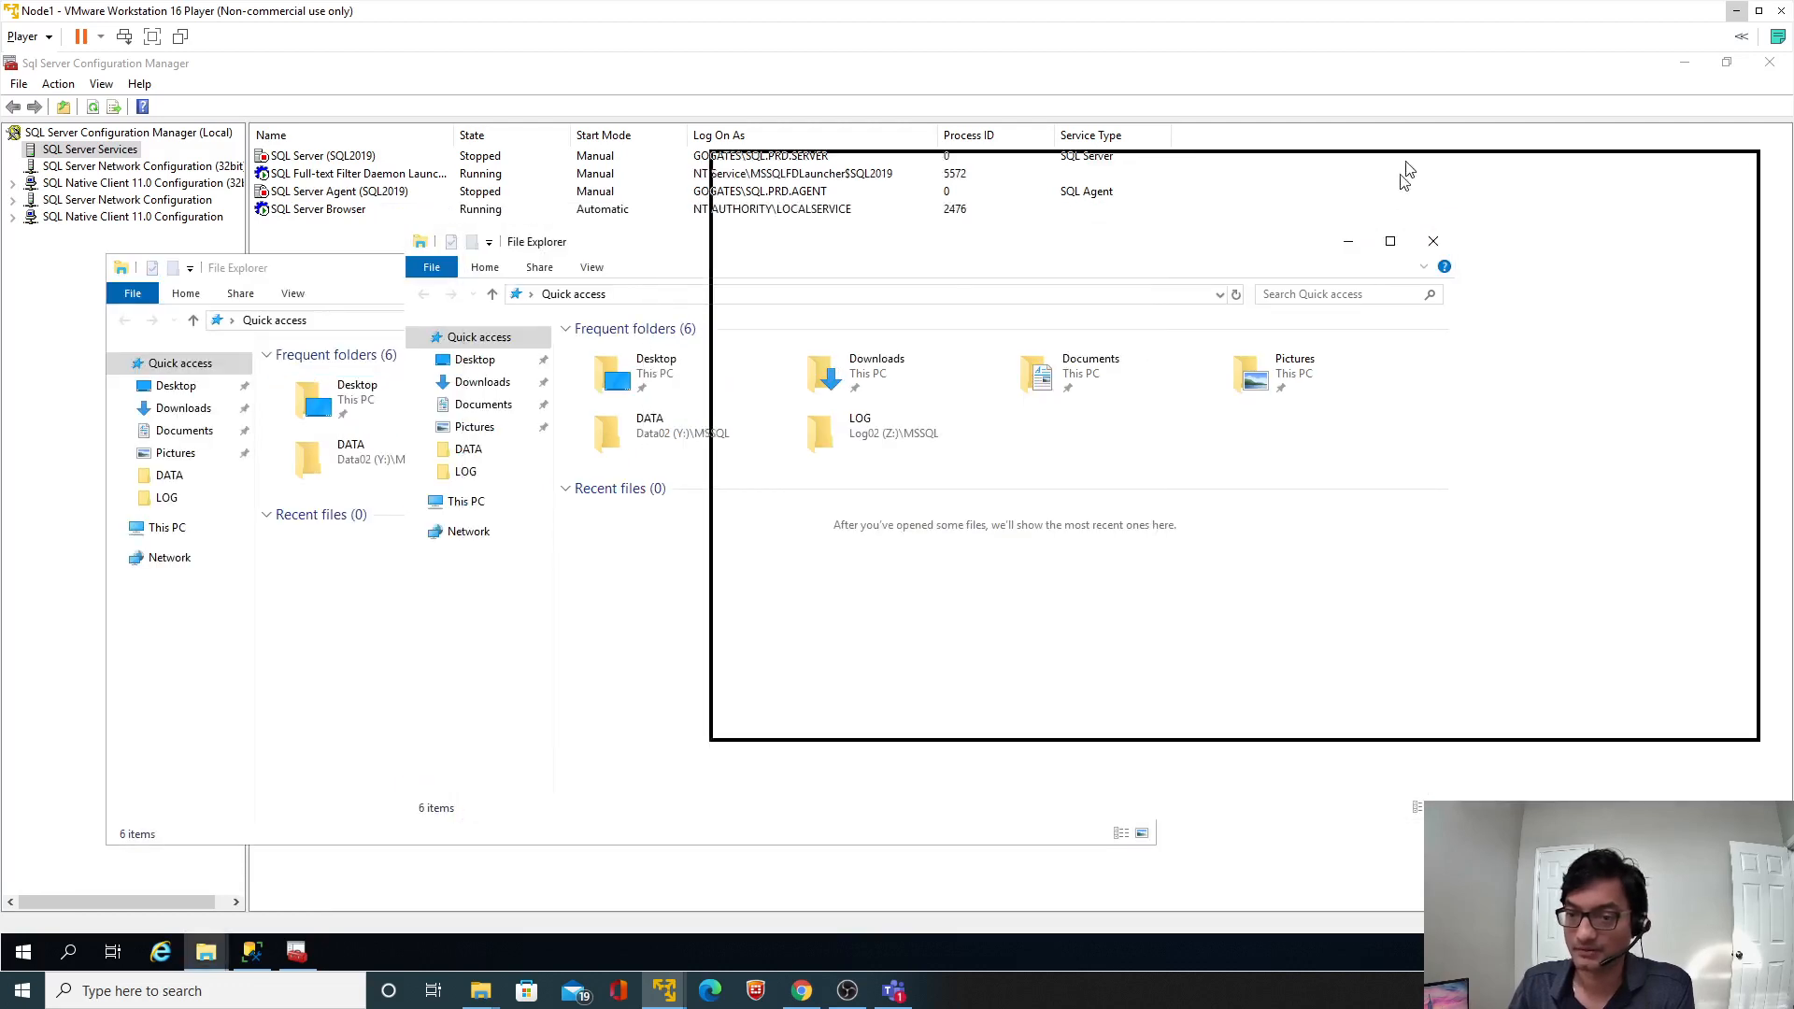
In one File Explorer window, open G:\MSSQL15.SQL2019\MSSQL\DATA and select the master data file.
{"action": "left_click", "coordinate": [775, 423]}
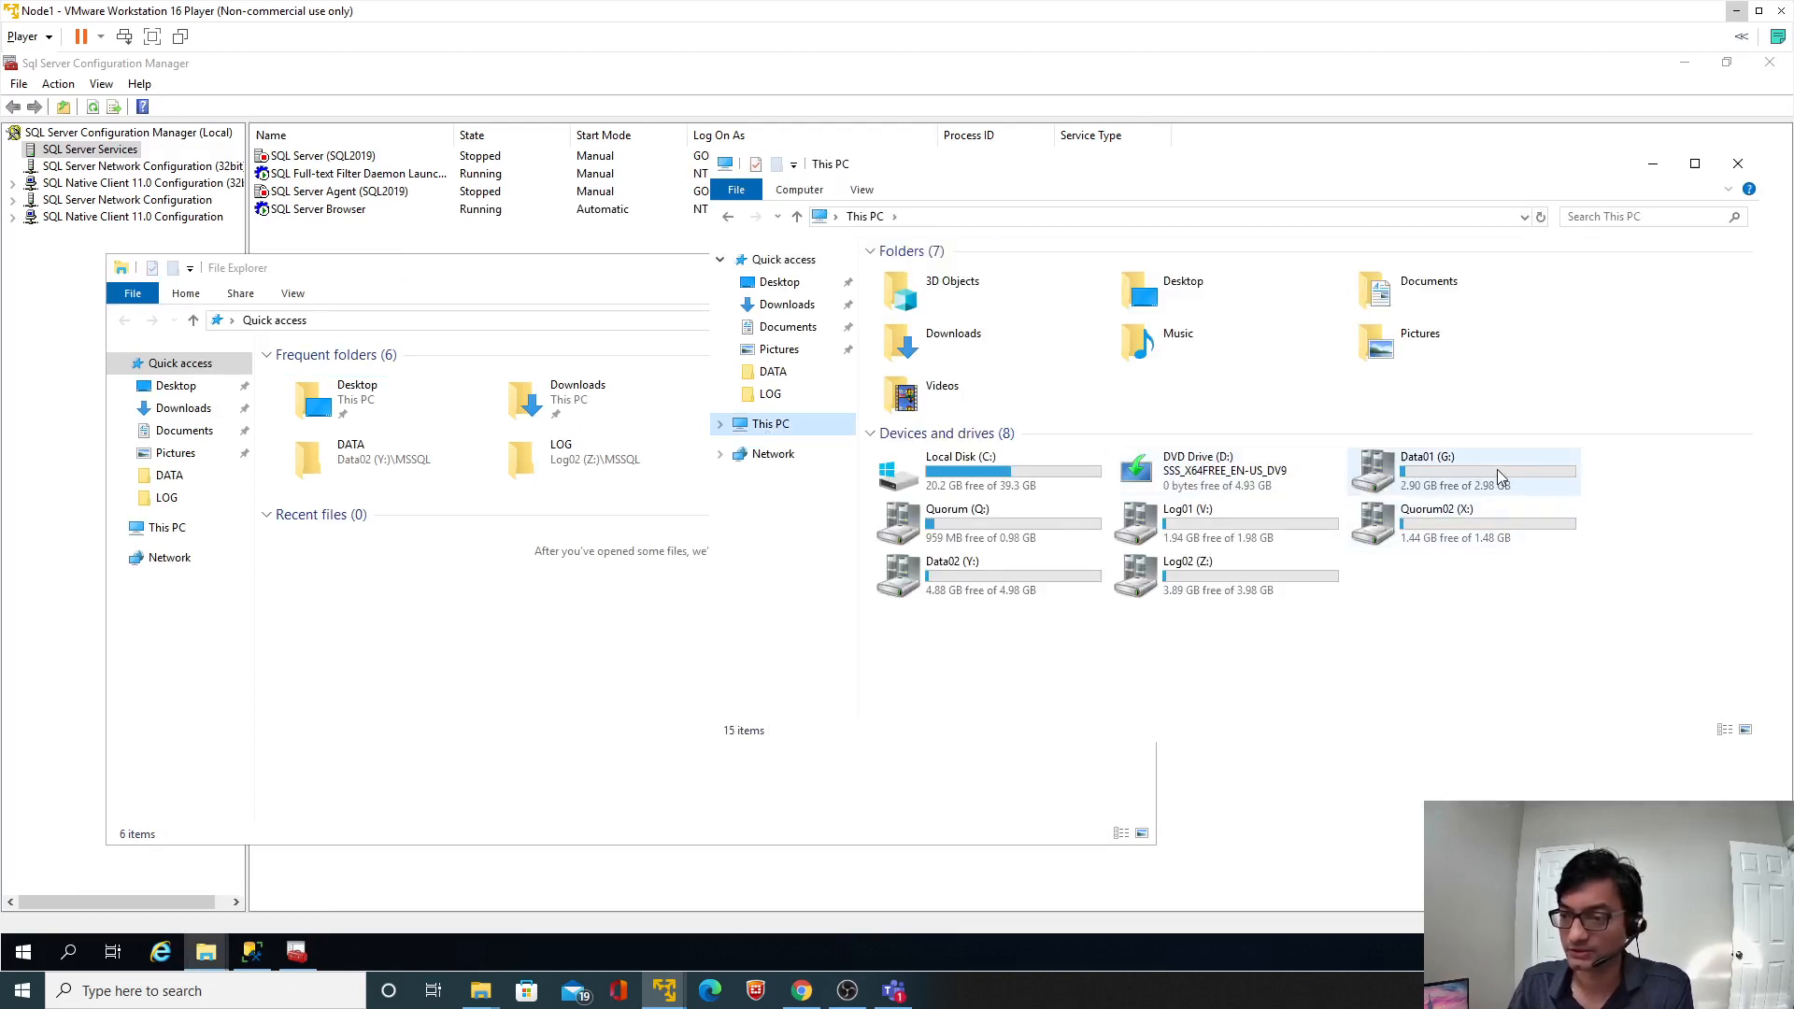
{"action": "double_click", "coordinate": [1495, 469]}
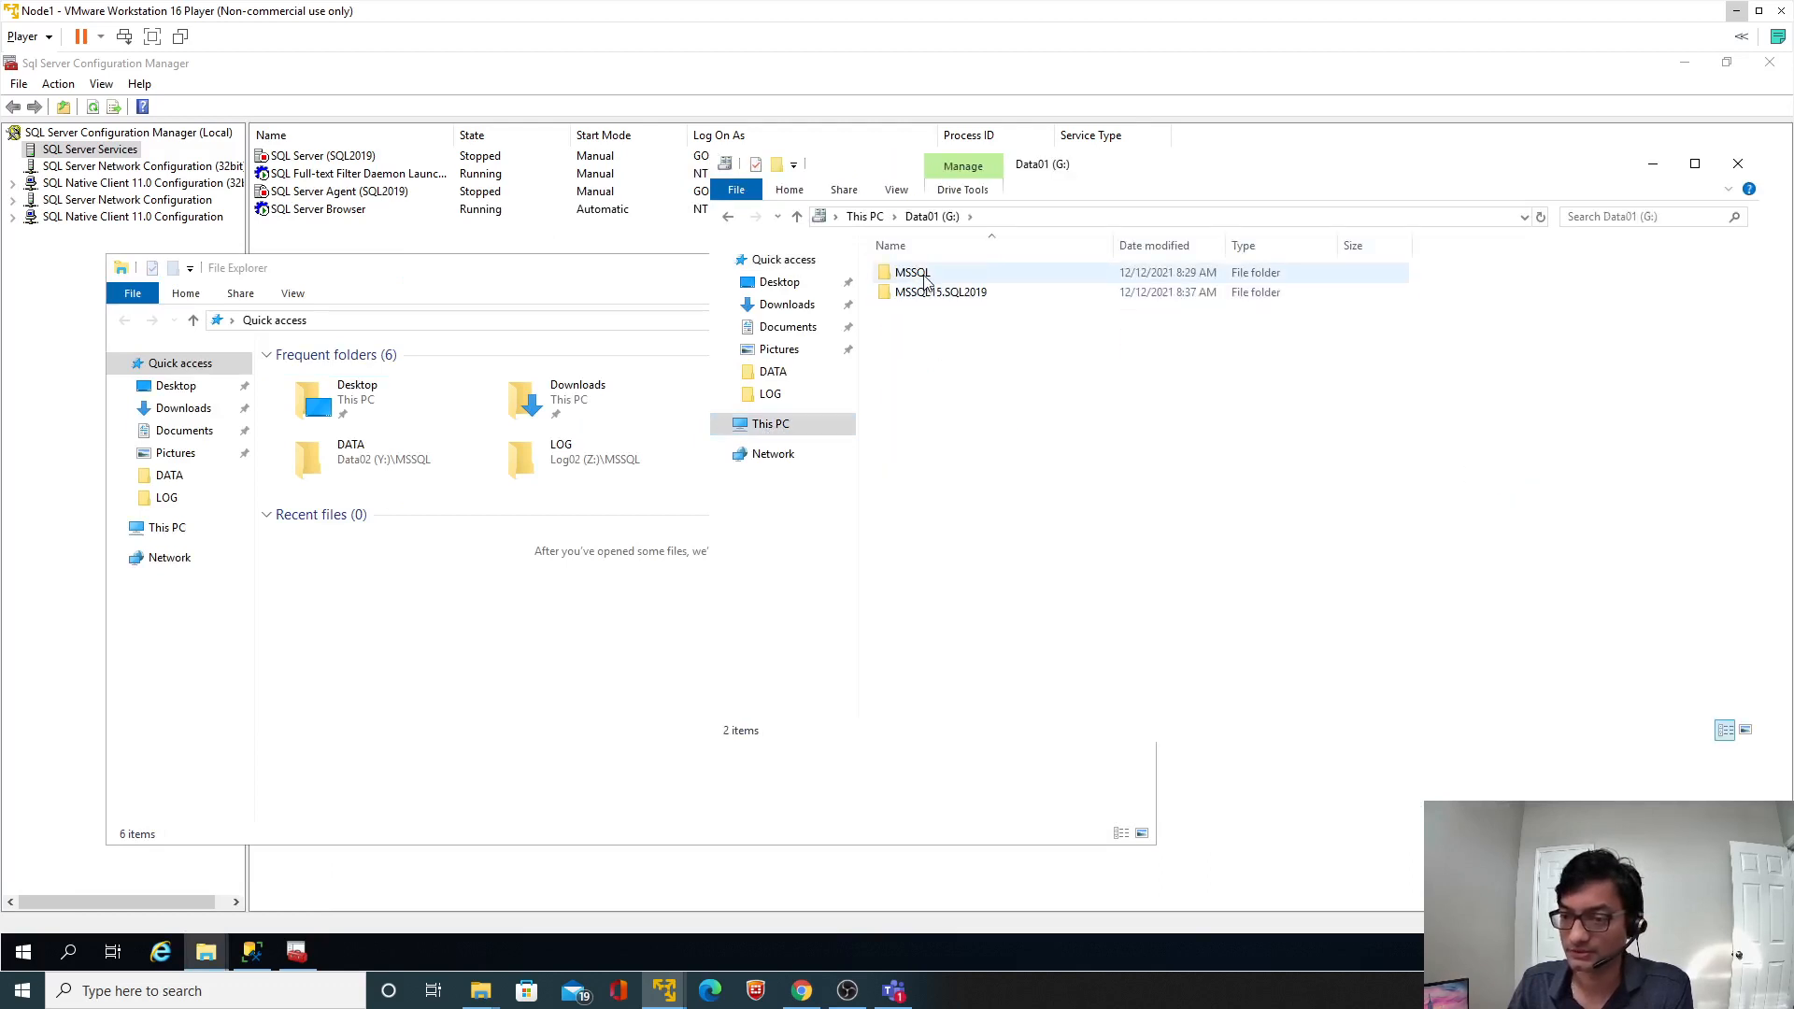
{"action": "double_click", "coordinate": [920, 273]}
{"action": "left_click", "coordinate": [937, 217]}
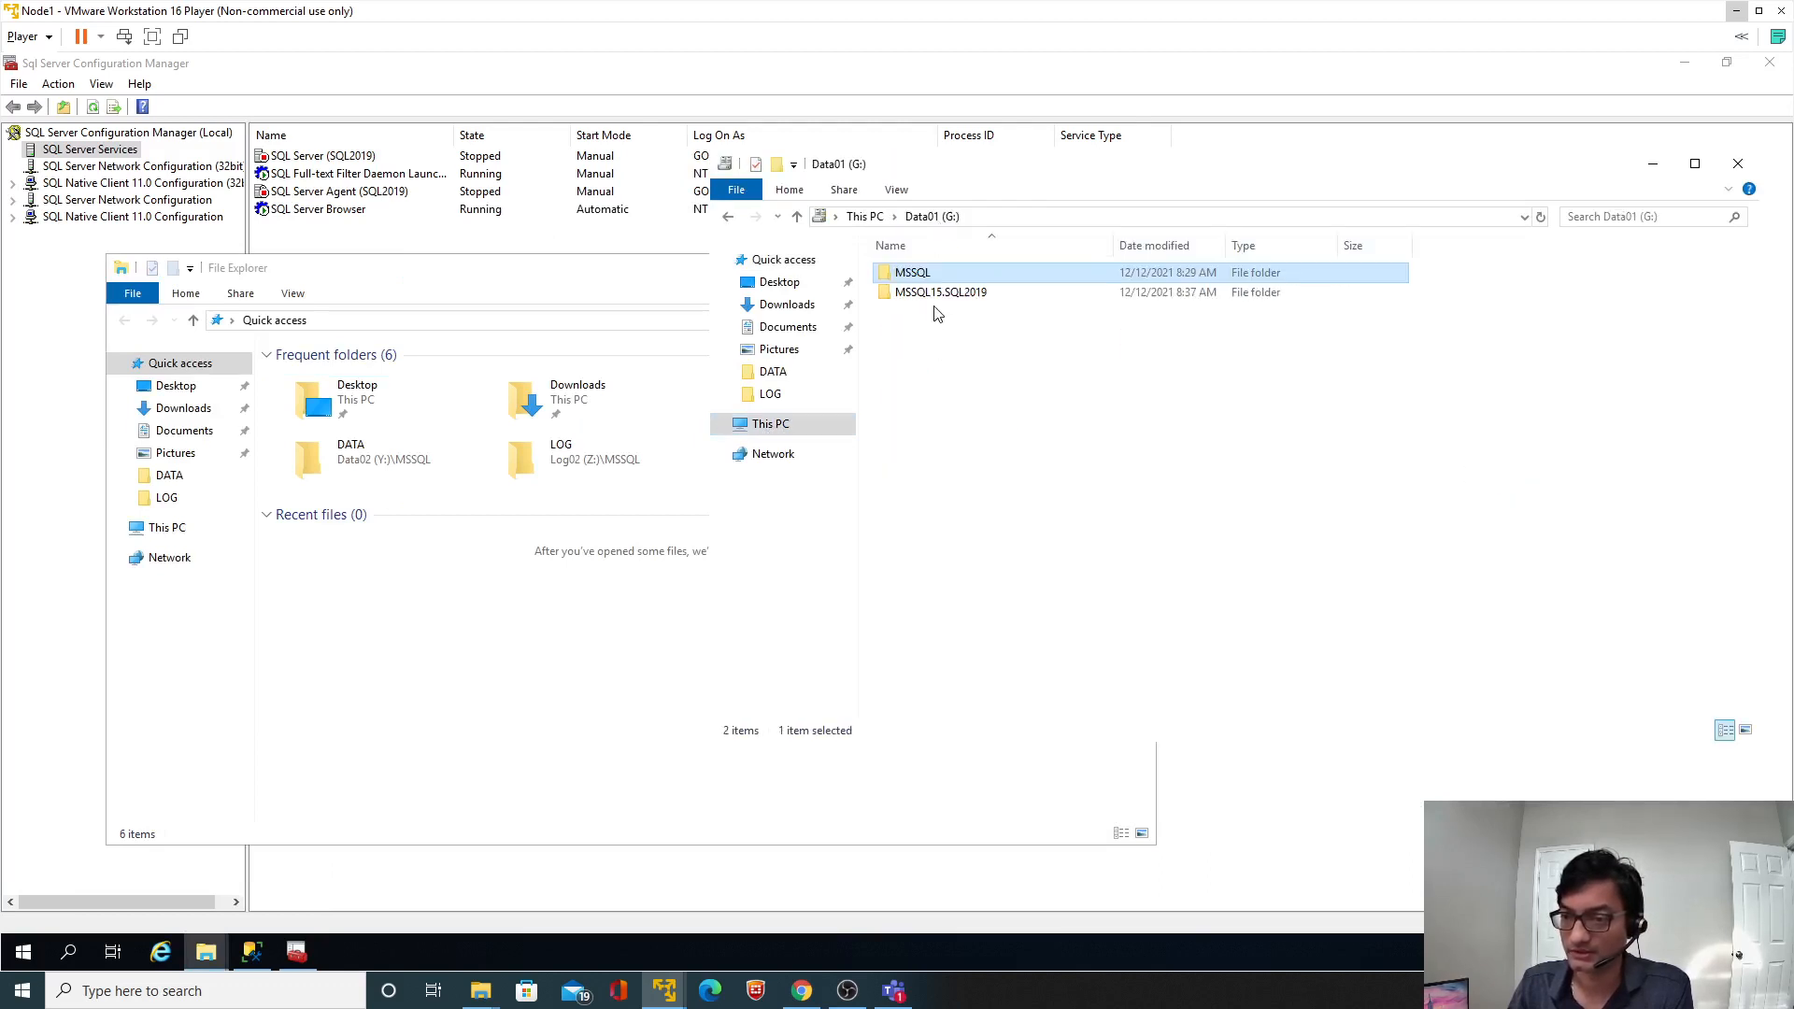
{"action": "double_click", "coordinate": [935, 294]}
{"action": "double_click", "coordinate": [913, 276]}
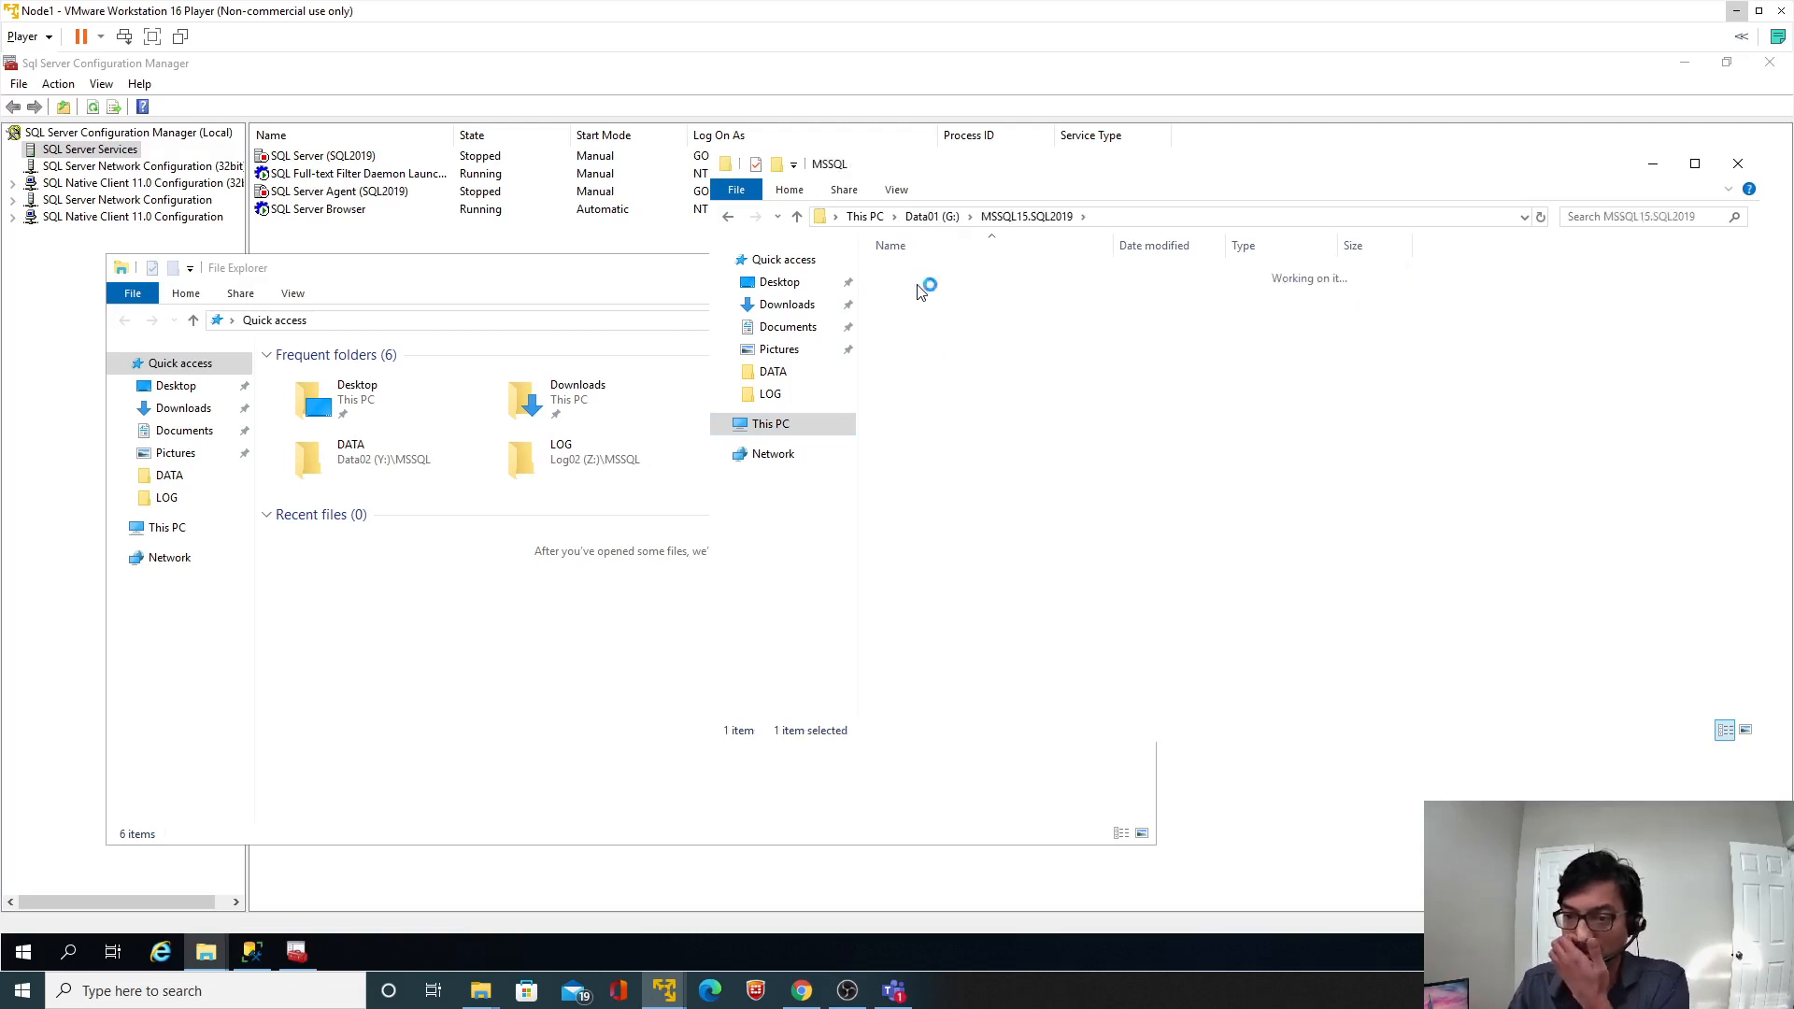
{"action": "double_click", "coordinate": [916, 279]}
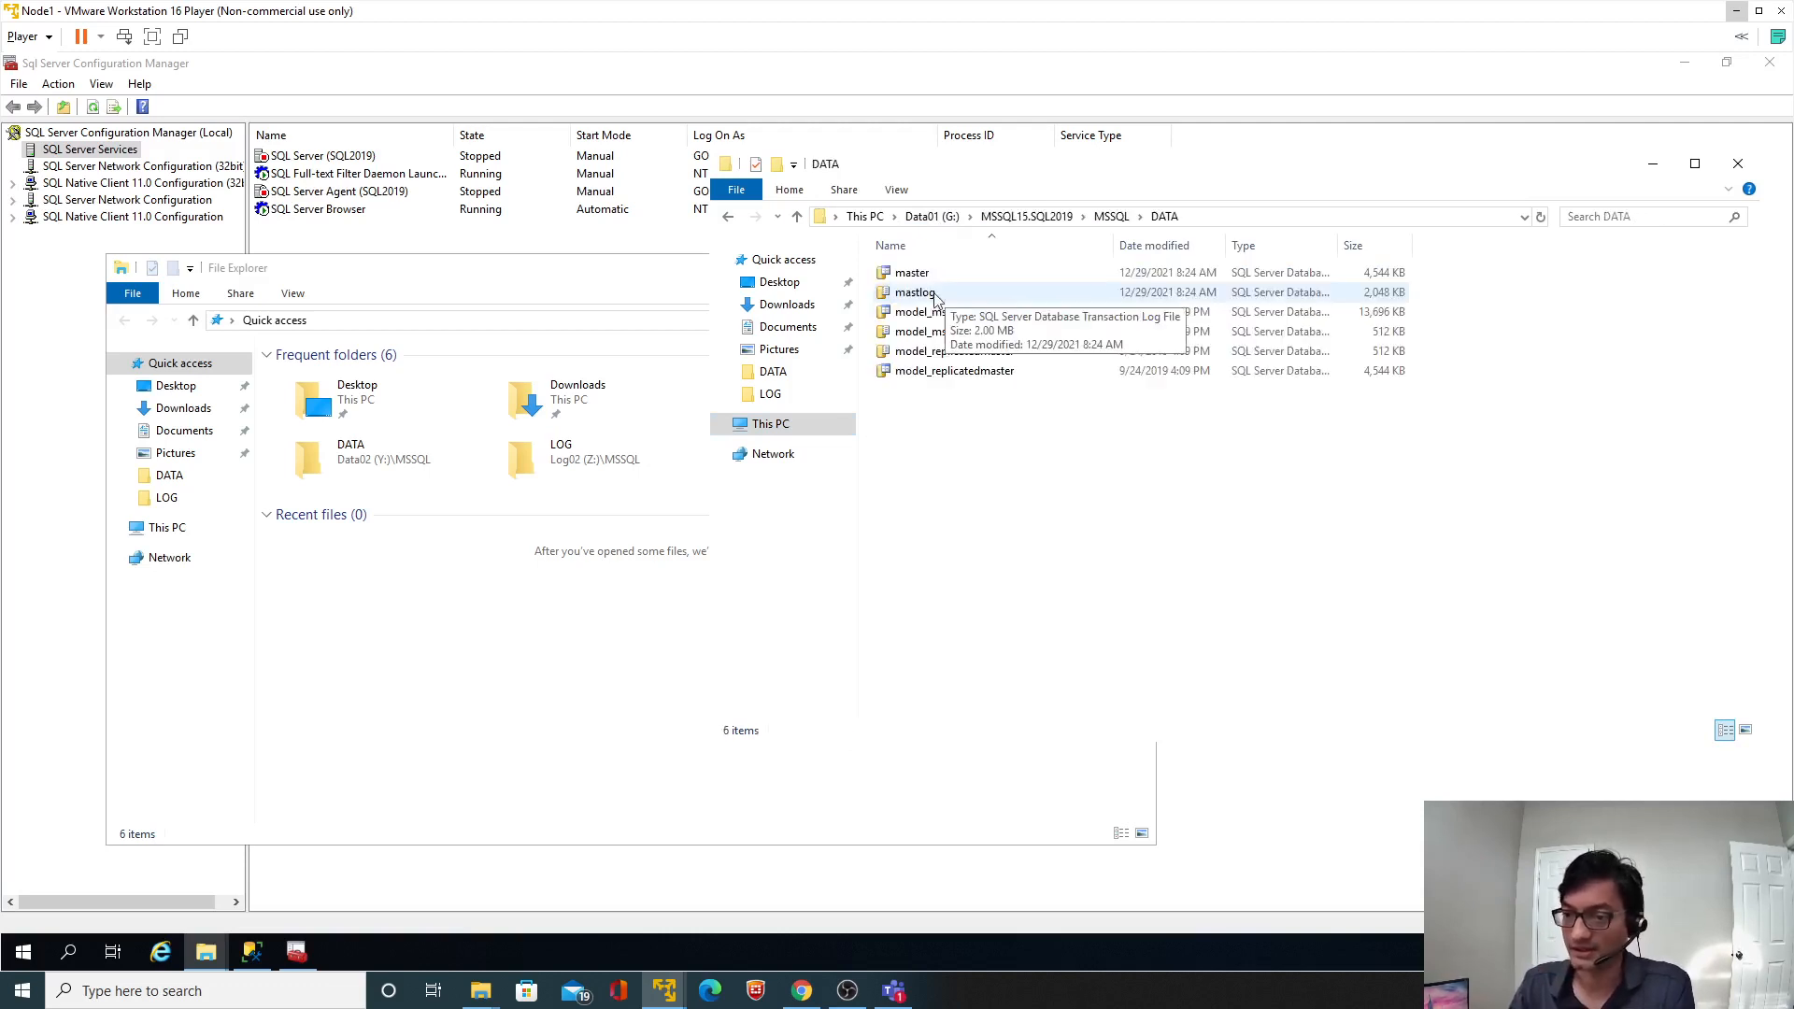
{"action": "left_click", "coordinate": [925, 277]}
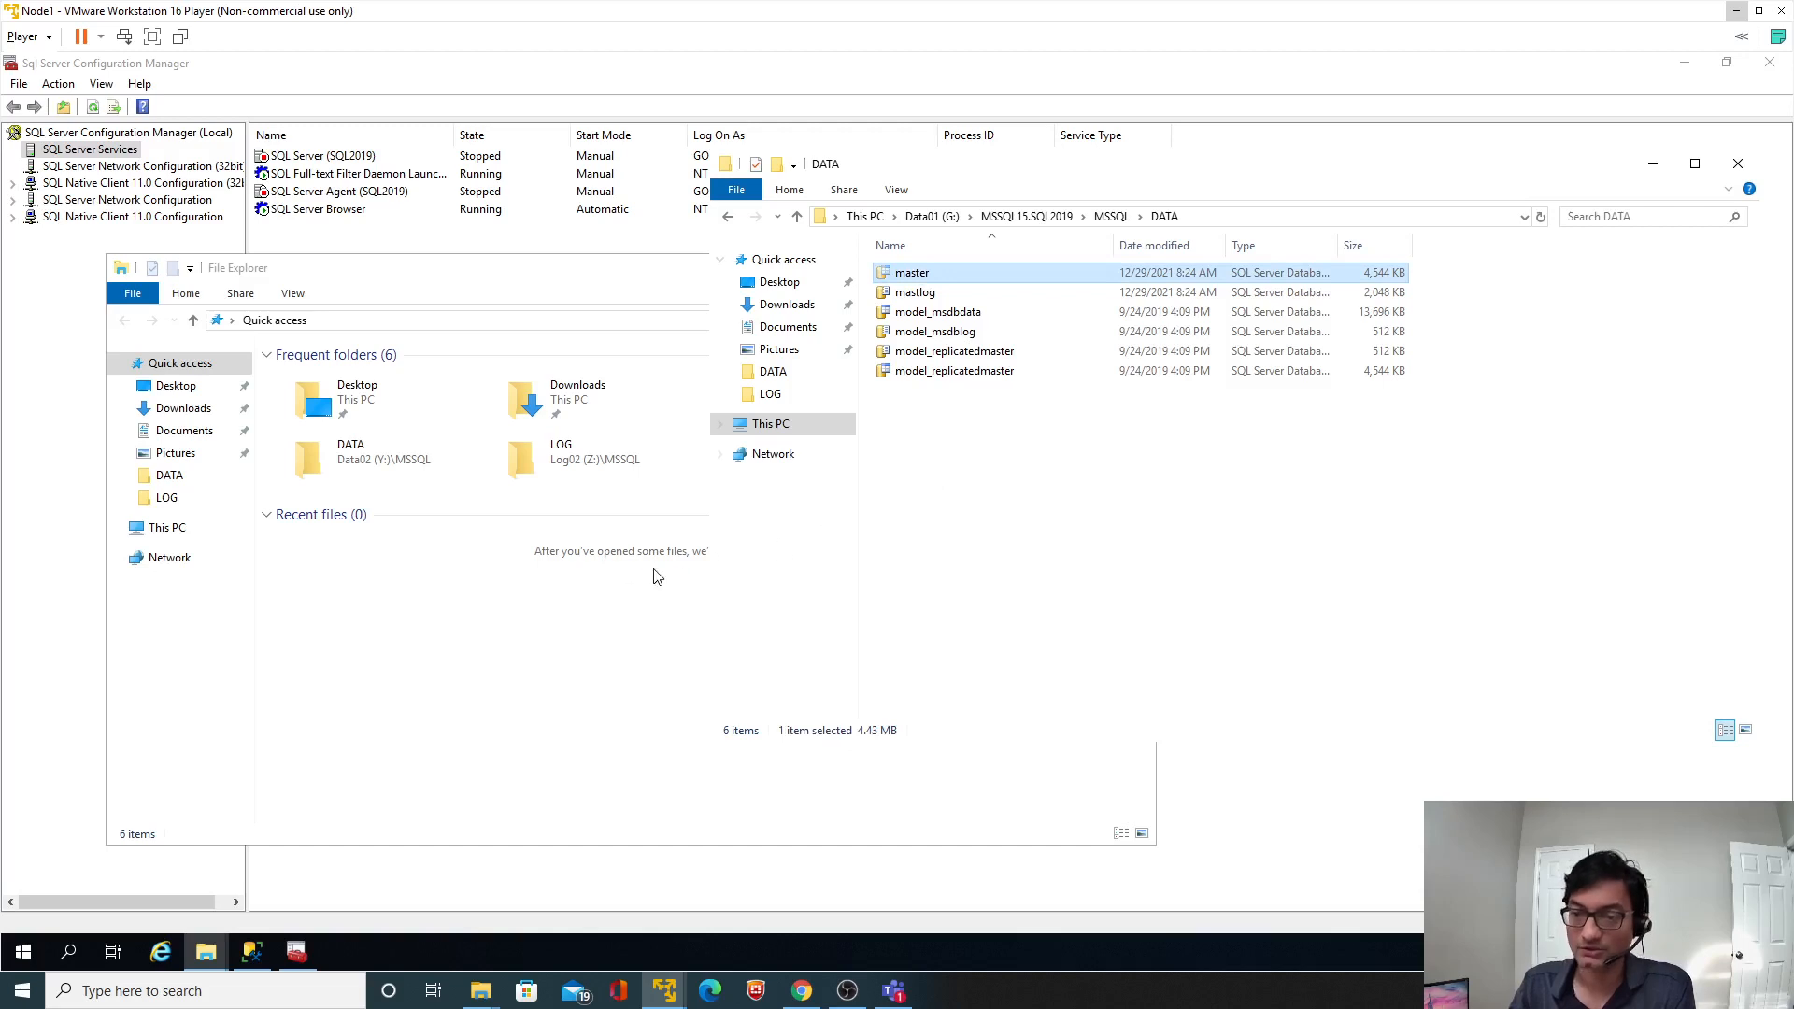
In the other File Explorer window, open Y:\MSSQL\DATA and move the master data file there from the G: drive.
{"action": "left_click", "coordinate": [166, 530]}
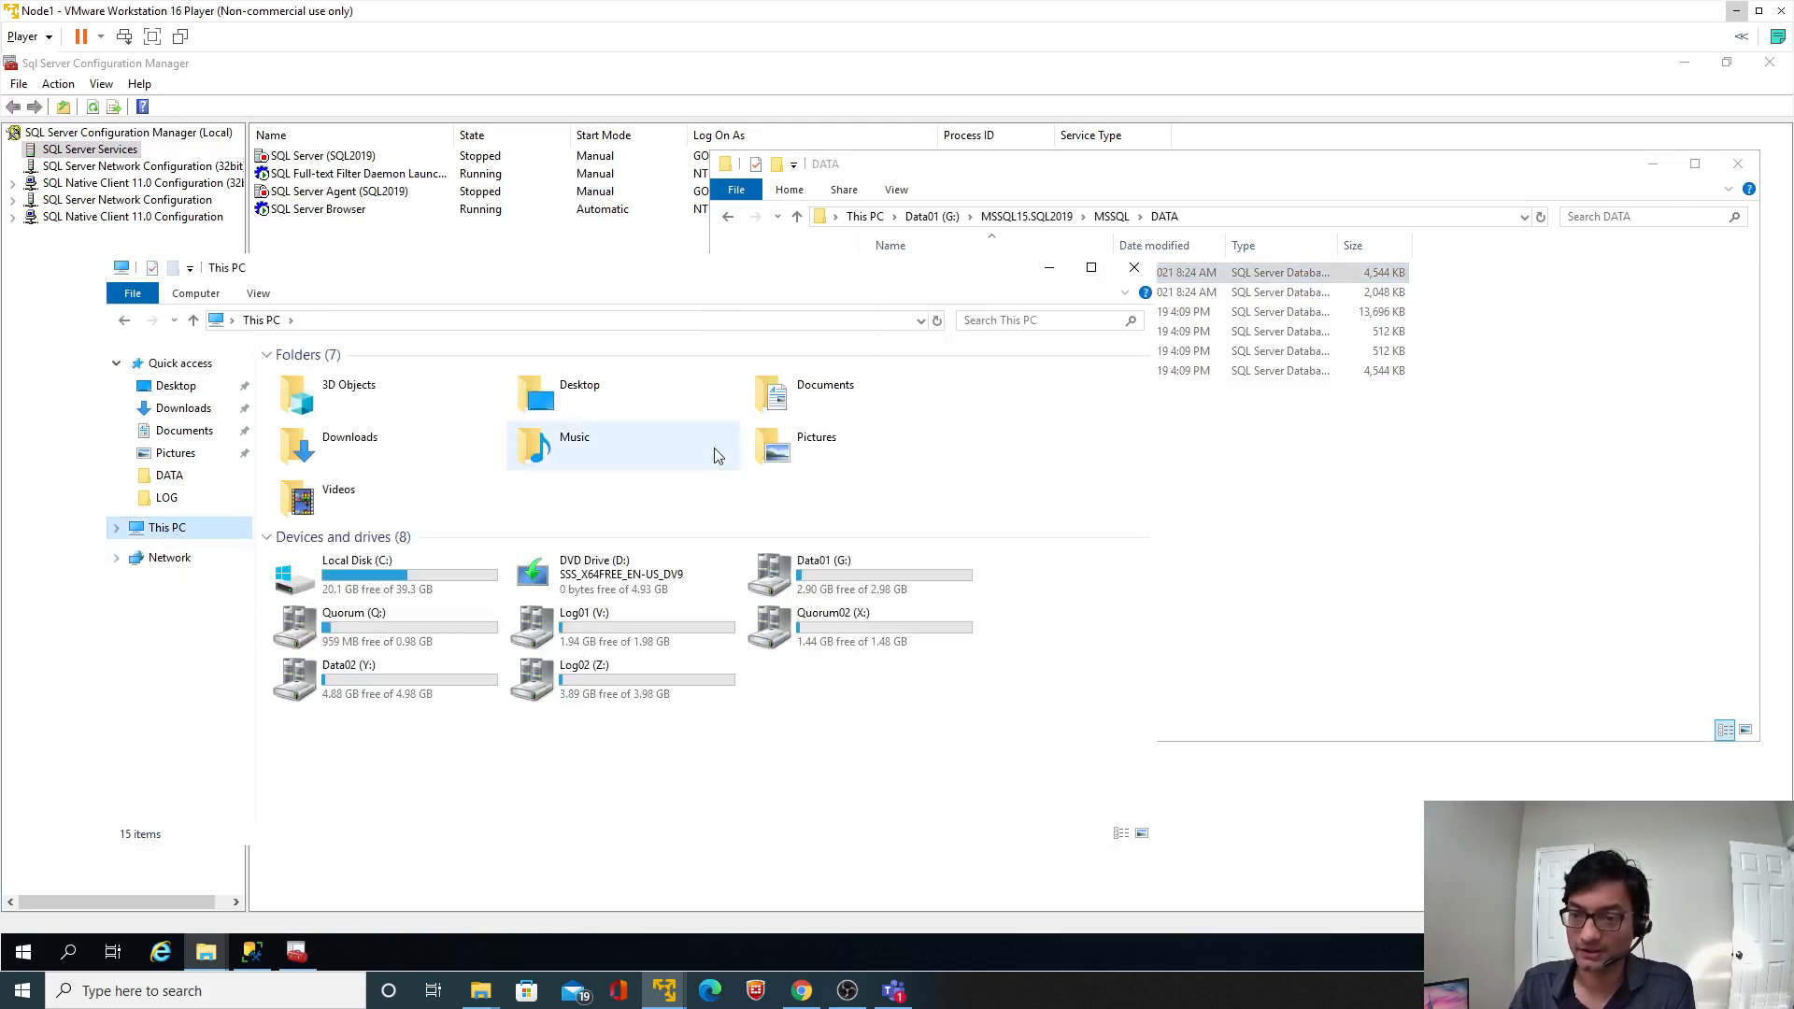
{"action": "left_click", "coordinate": [404, 678]}
{"action": "double_click", "coordinate": [404, 676]}
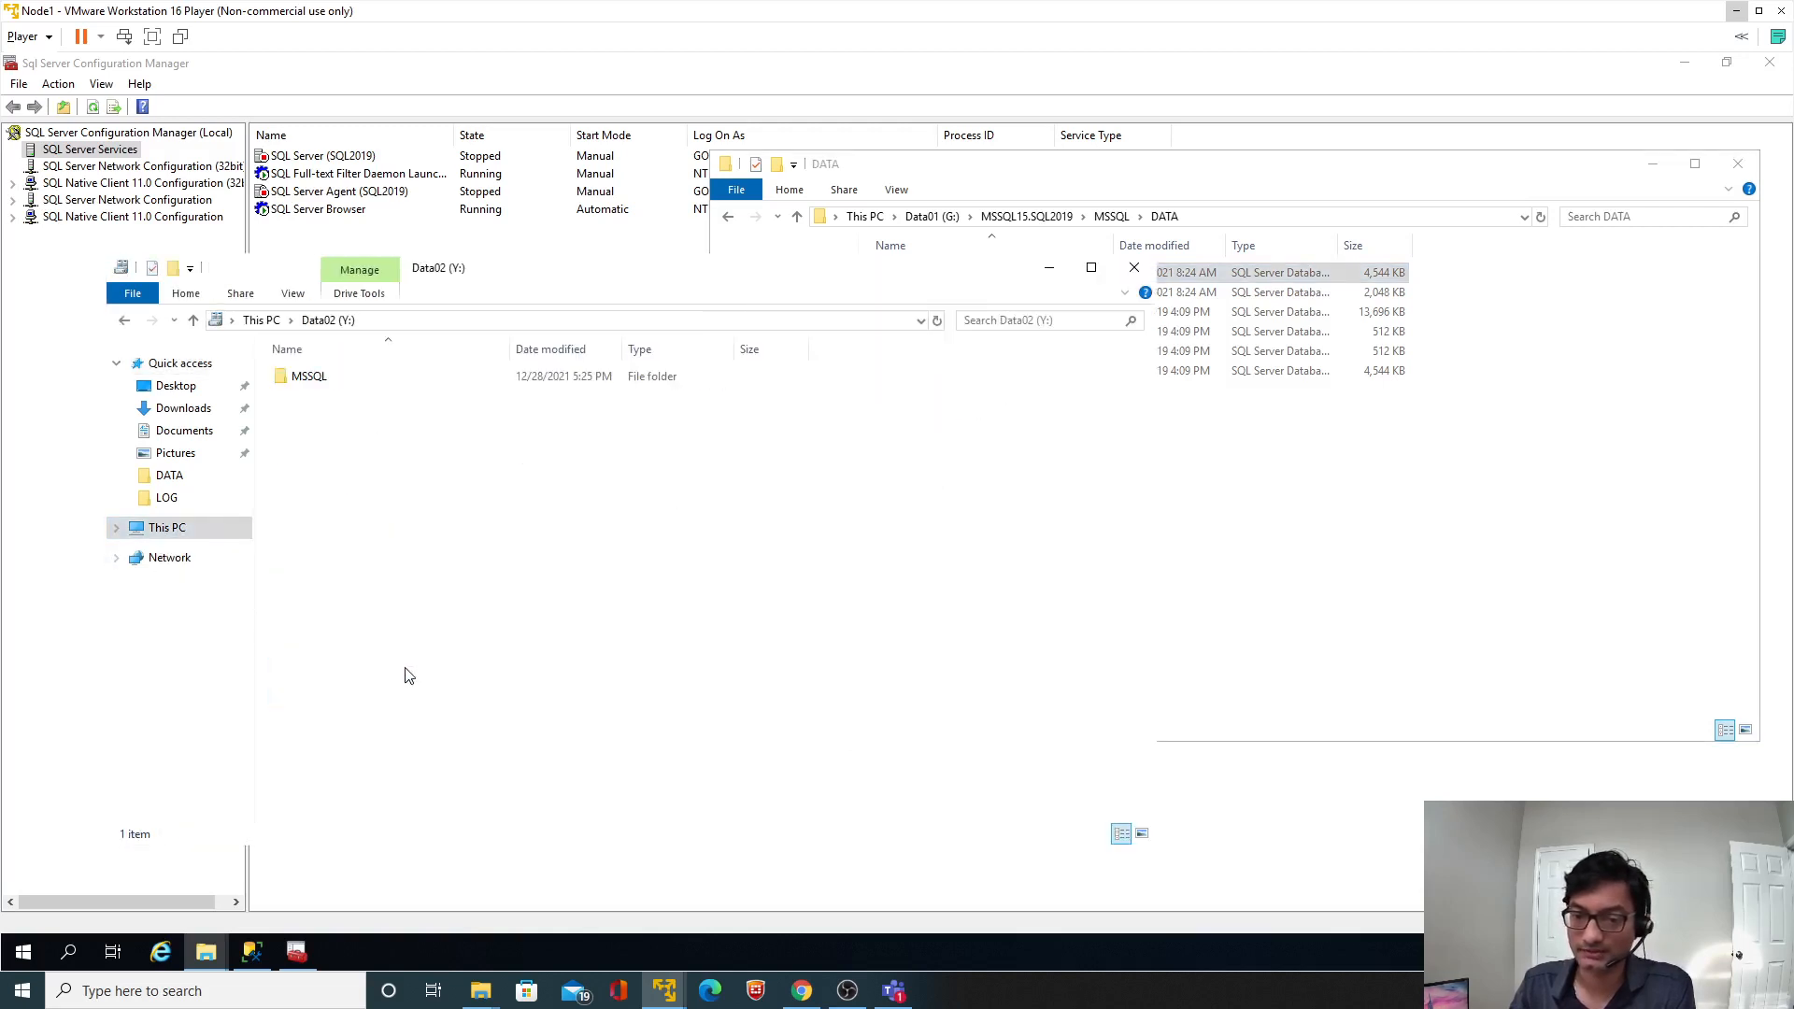
{"action": "double_click", "coordinate": [308, 376]}
{"action": "double_click", "coordinate": [317, 383]}
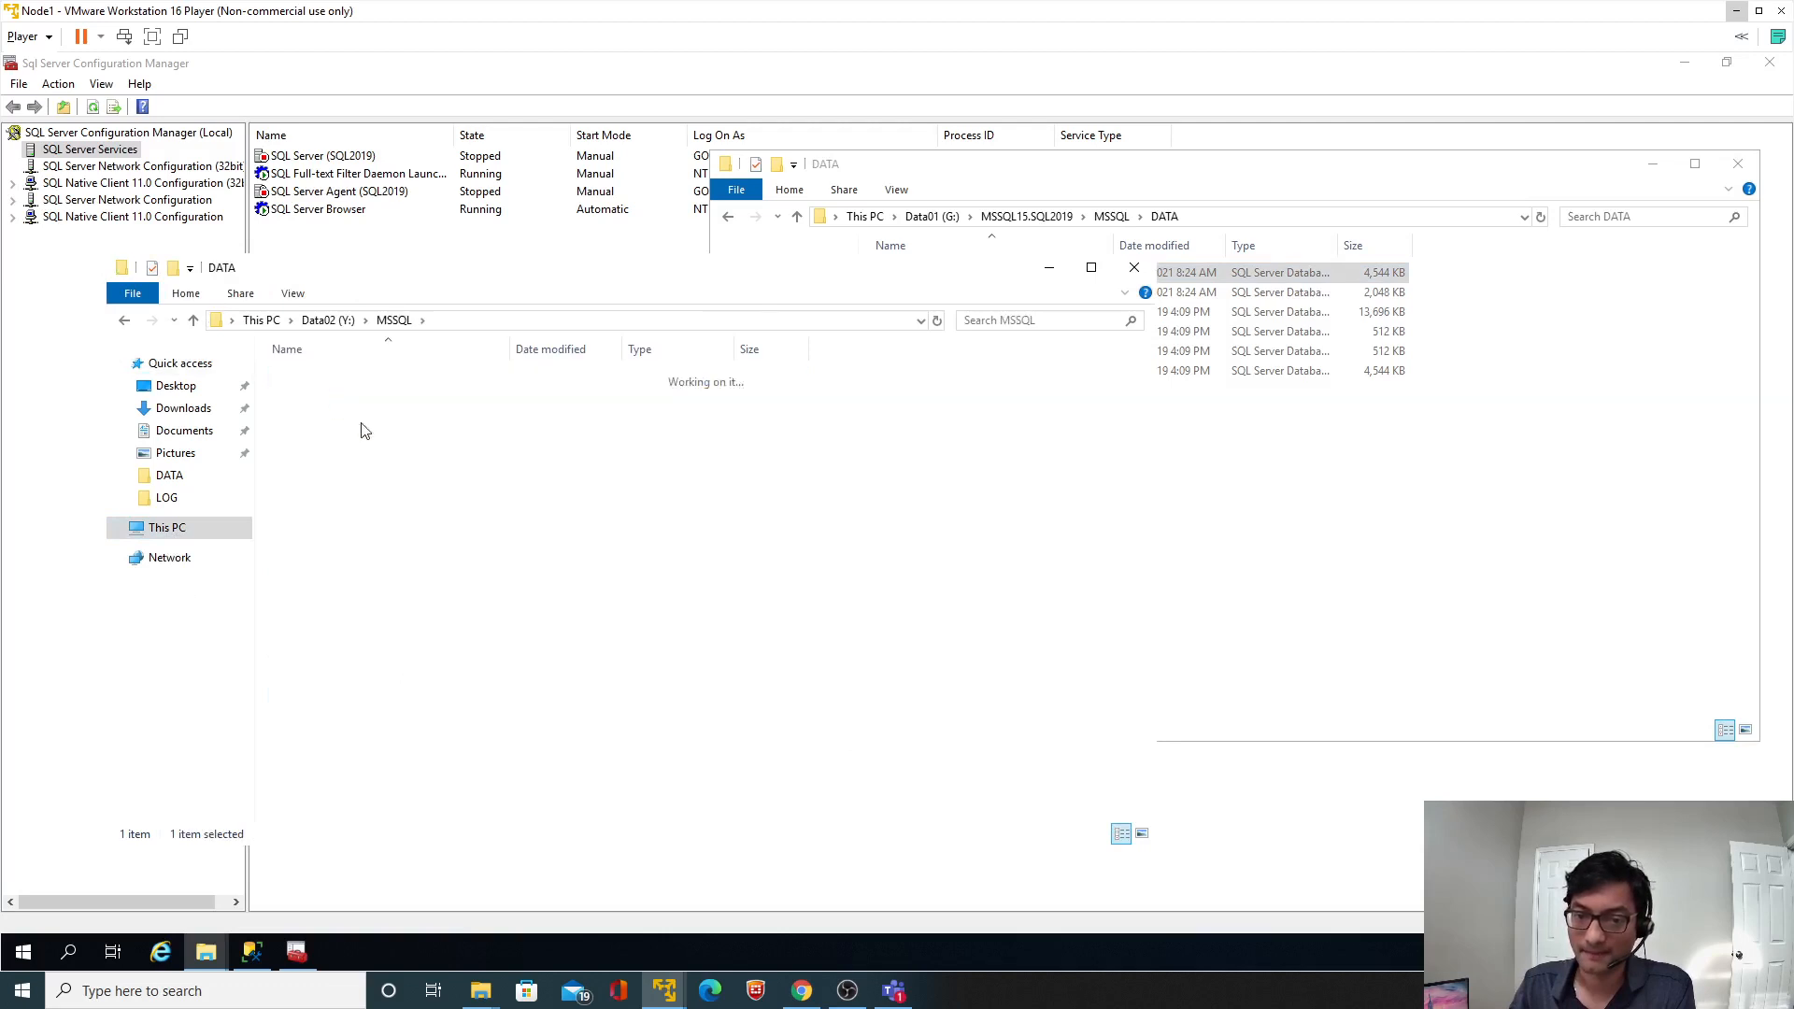
{"action": "key", "text": "ctrl+v"}
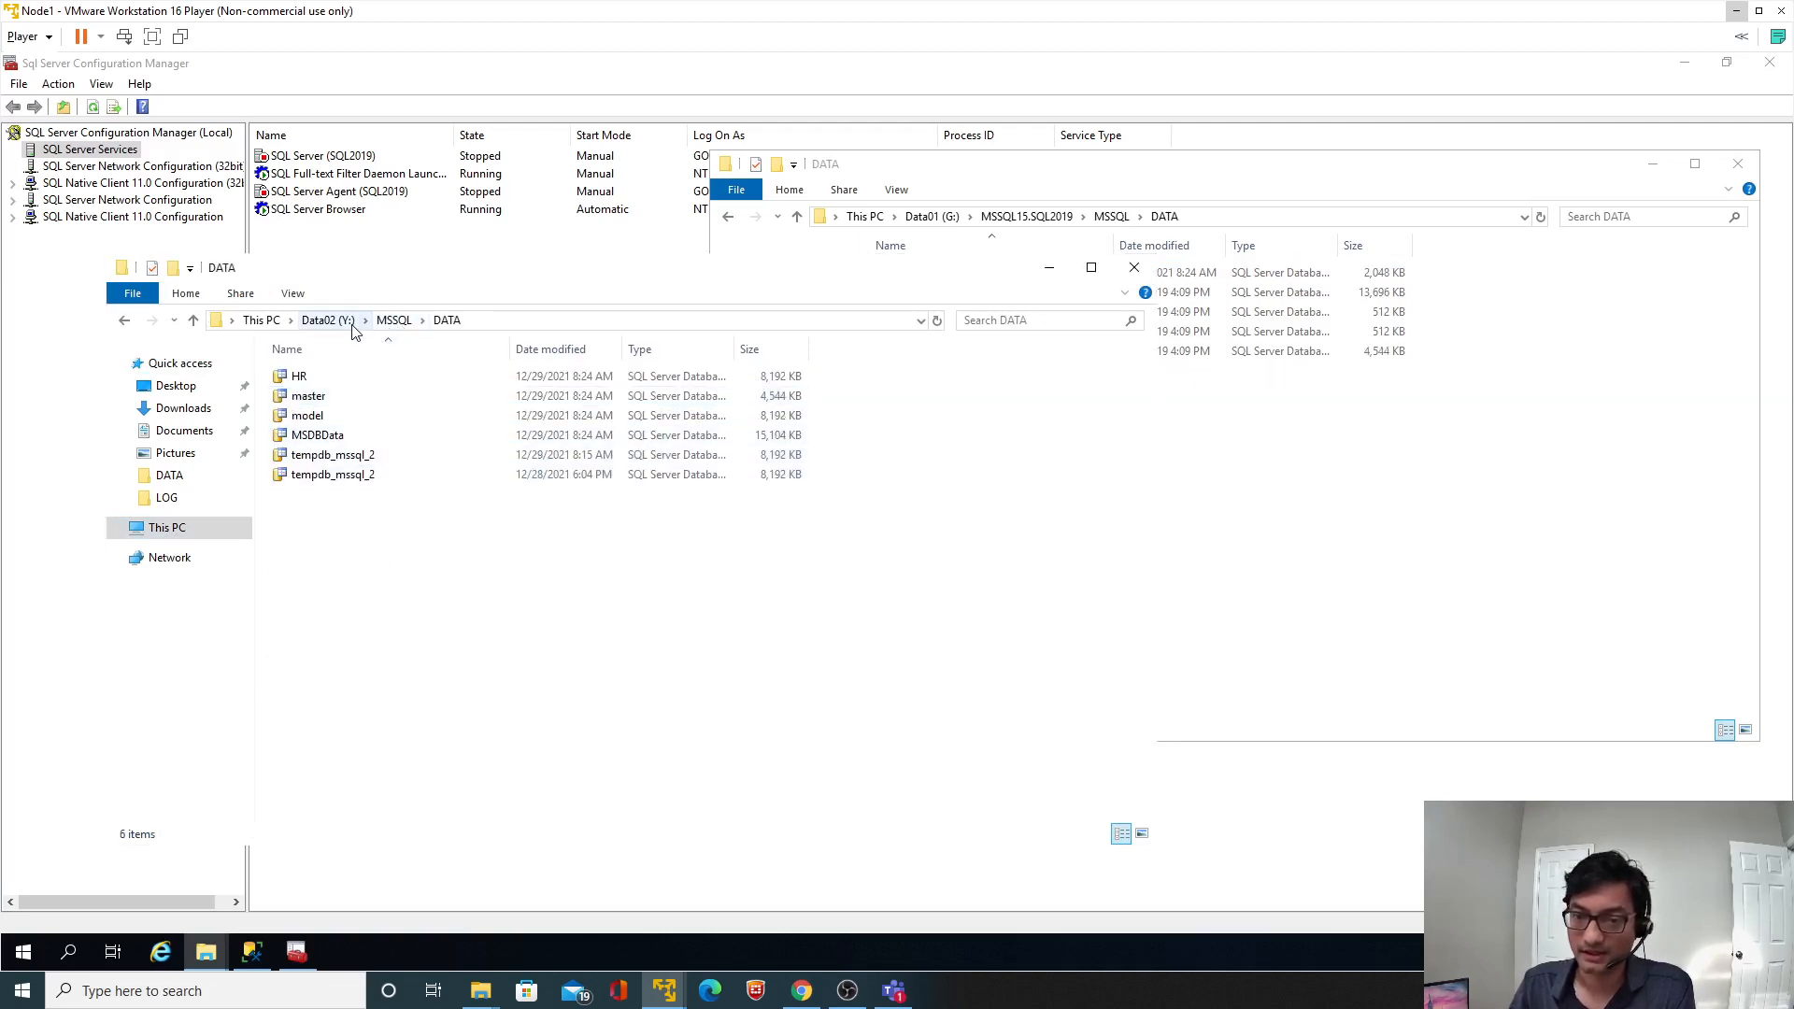
Move the mastlog file from G:\MSSQL15.SQL2019\MSSQL\DATA to Z:\MSSQL\LOG.
{"action": "left_click", "coordinate": [290, 320]}
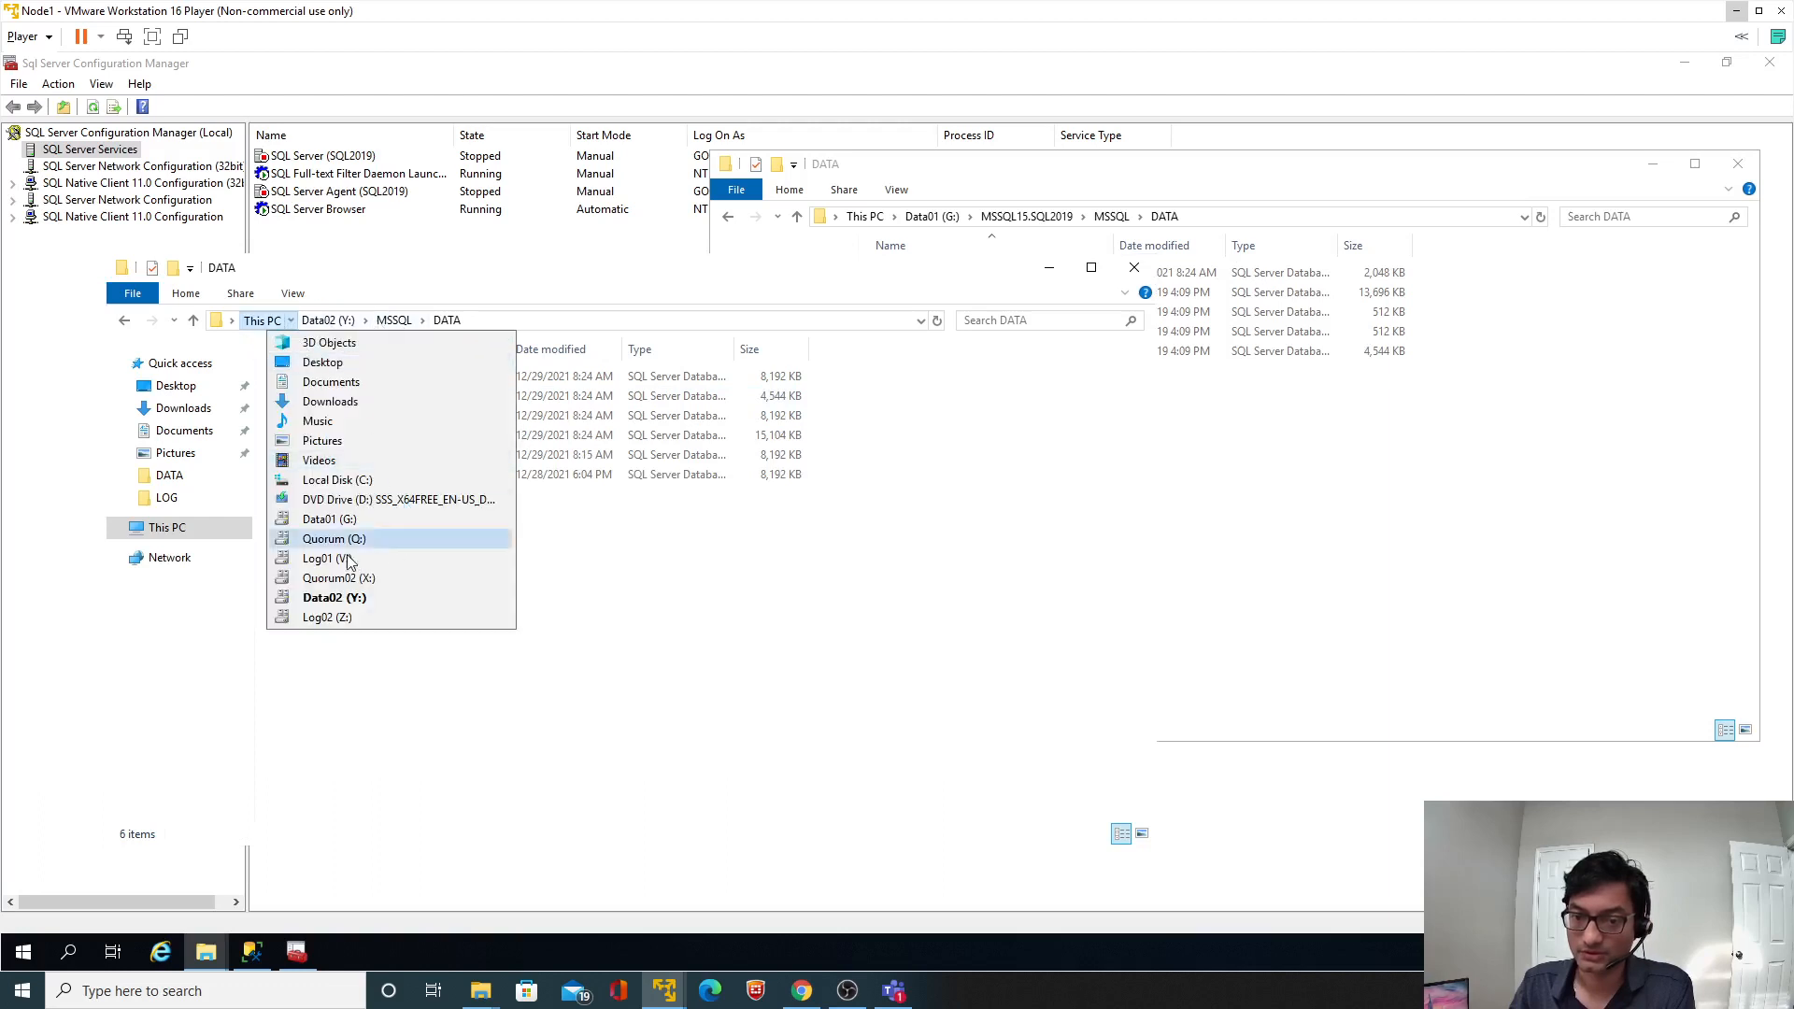
{"action": "left_click", "coordinate": [327, 618]}
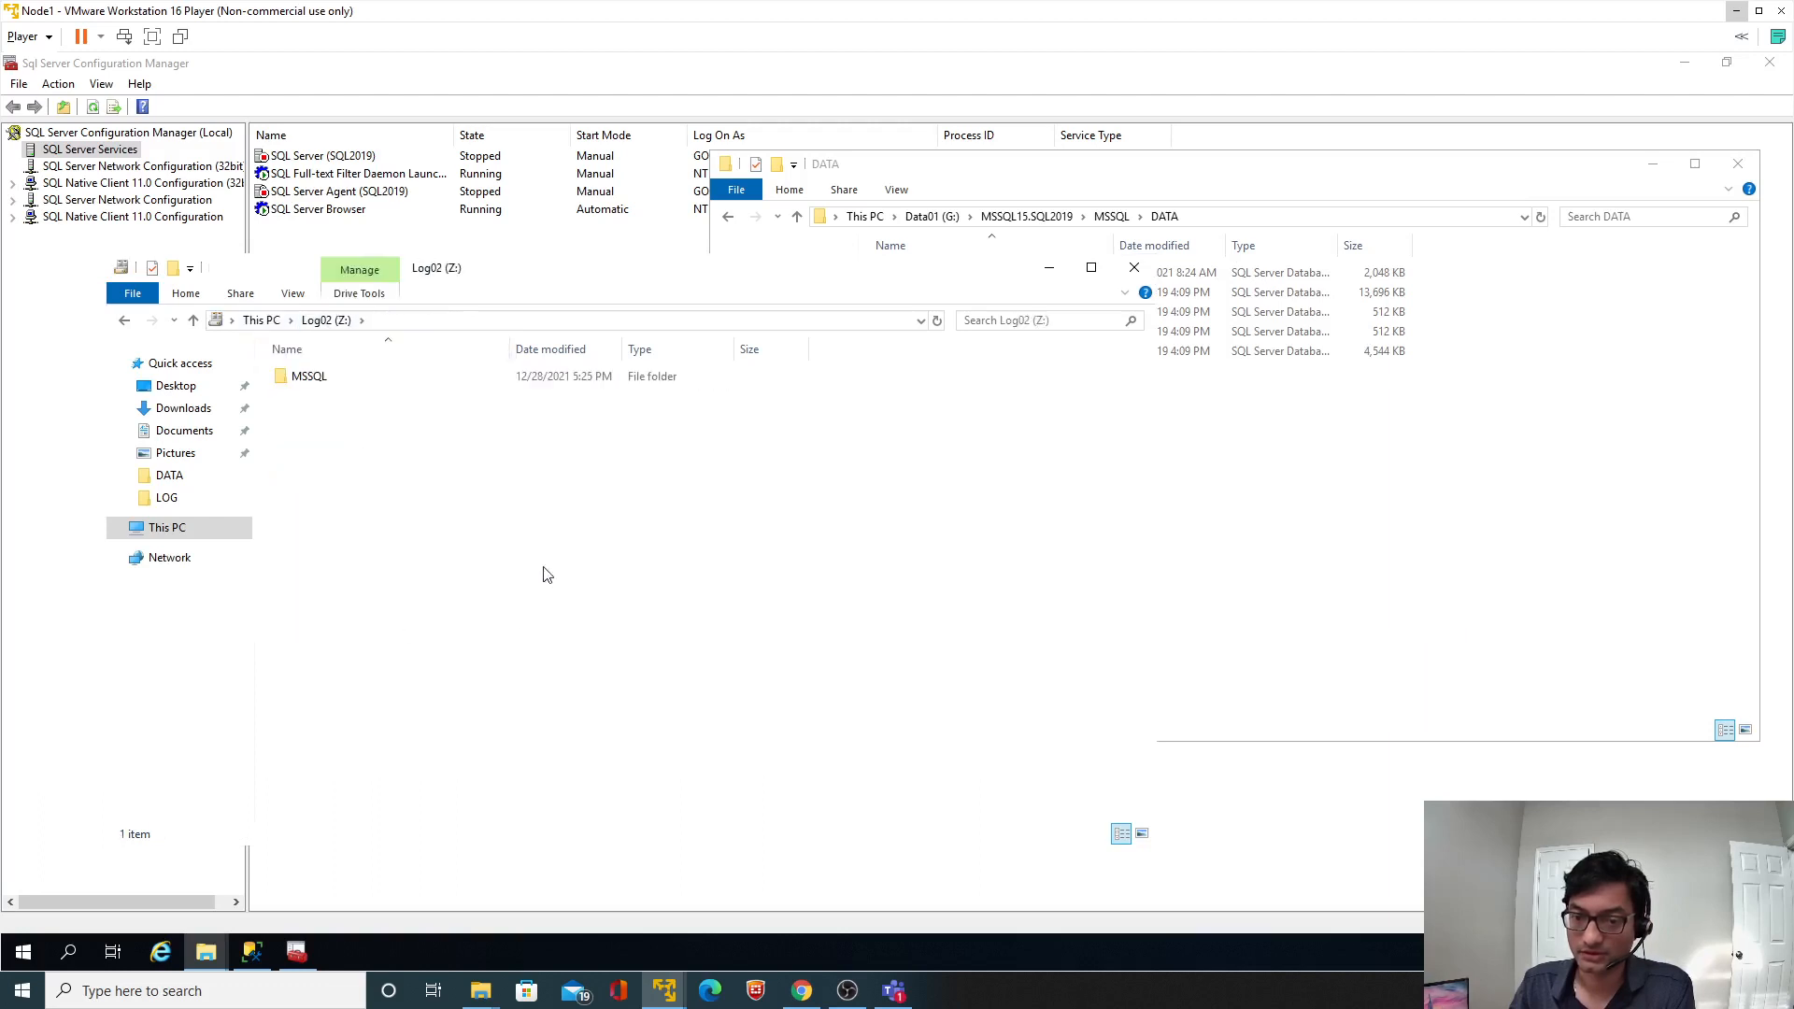
{"action": "double_click", "coordinate": [316, 379]}
{"action": "double_click", "coordinate": [320, 383]}
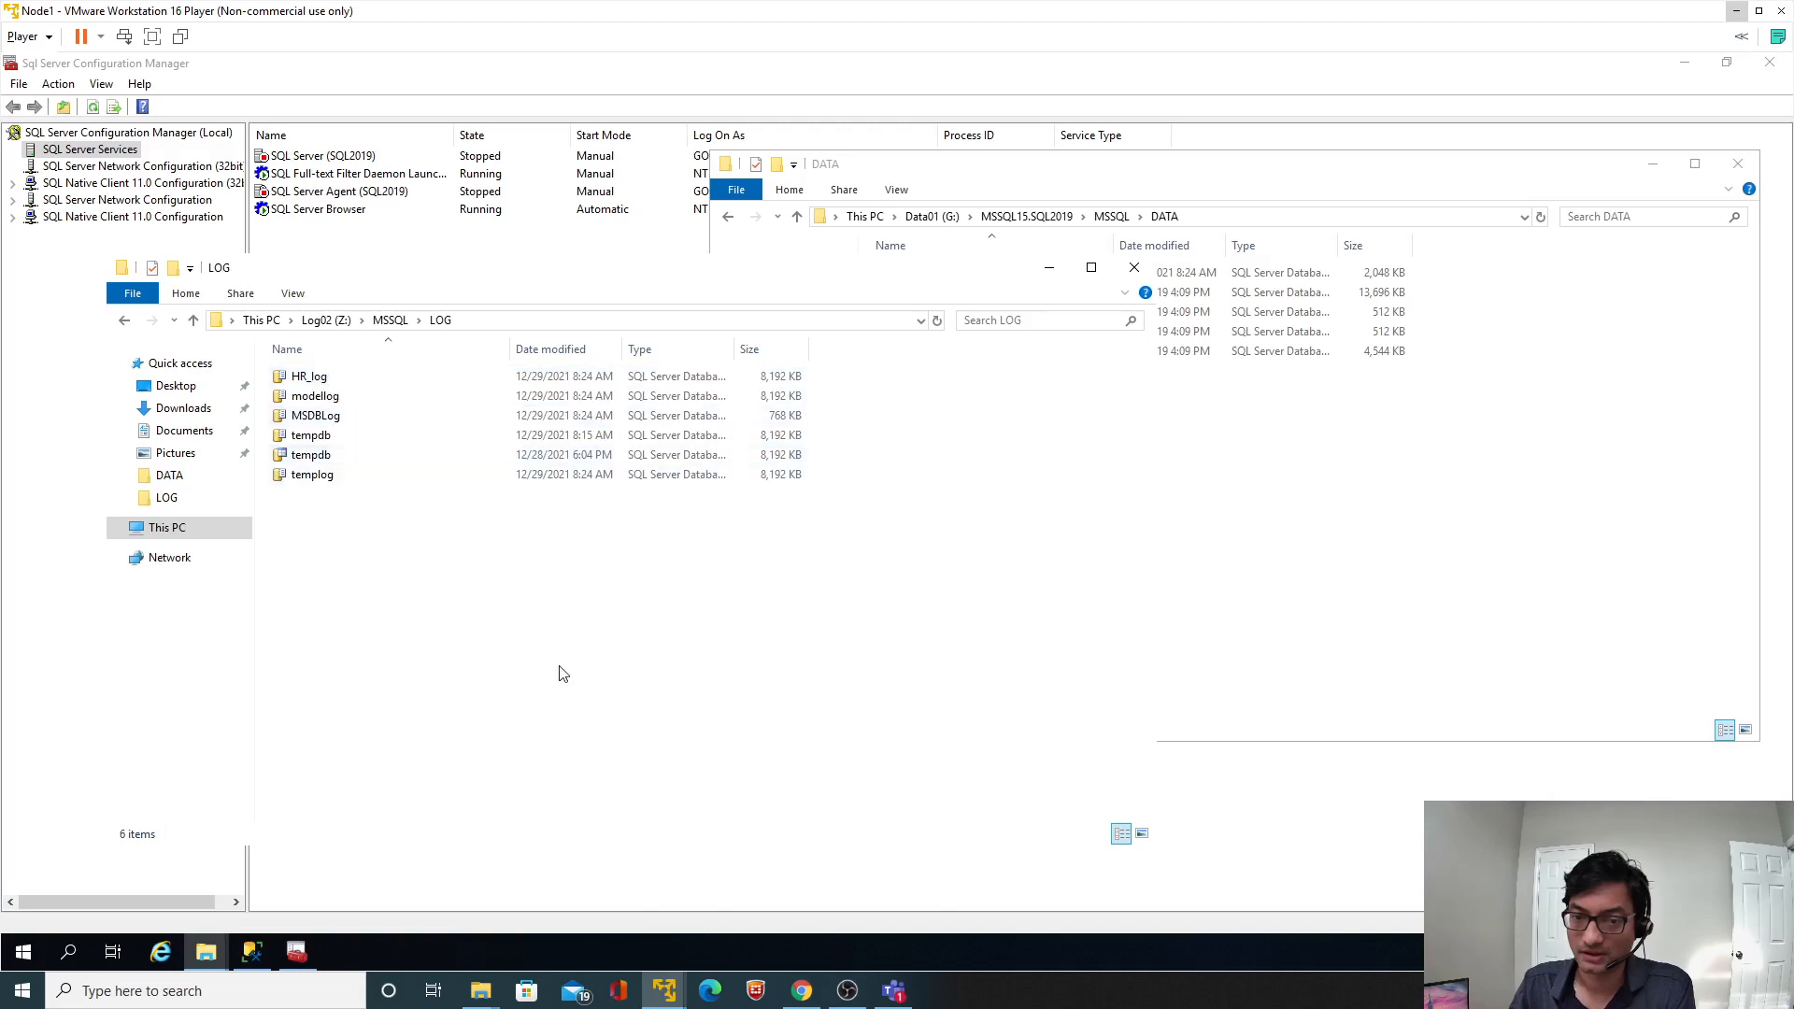
{"action": "left_click", "coordinate": [1356, 587]}
{"action": "left_click", "coordinate": [931, 279]}
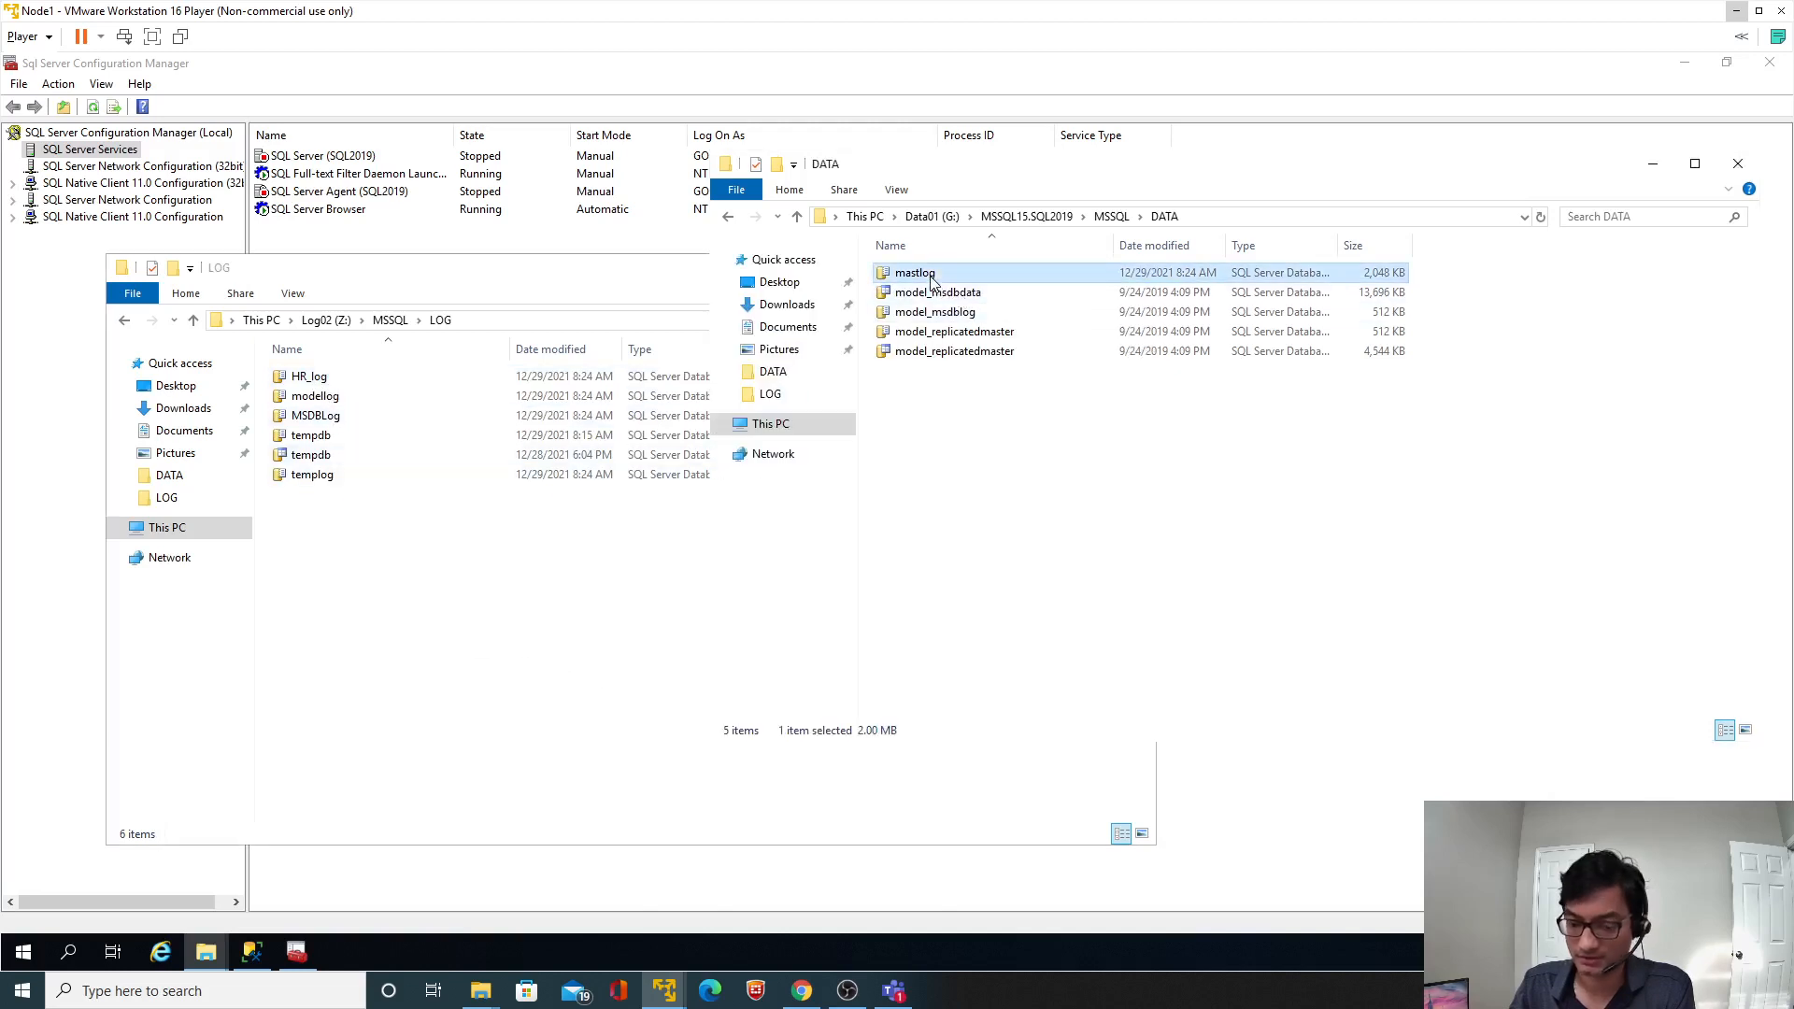
{"action": "left_click", "coordinate": [542, 647]}
{"action": "key", "text": "ctrl+v"}
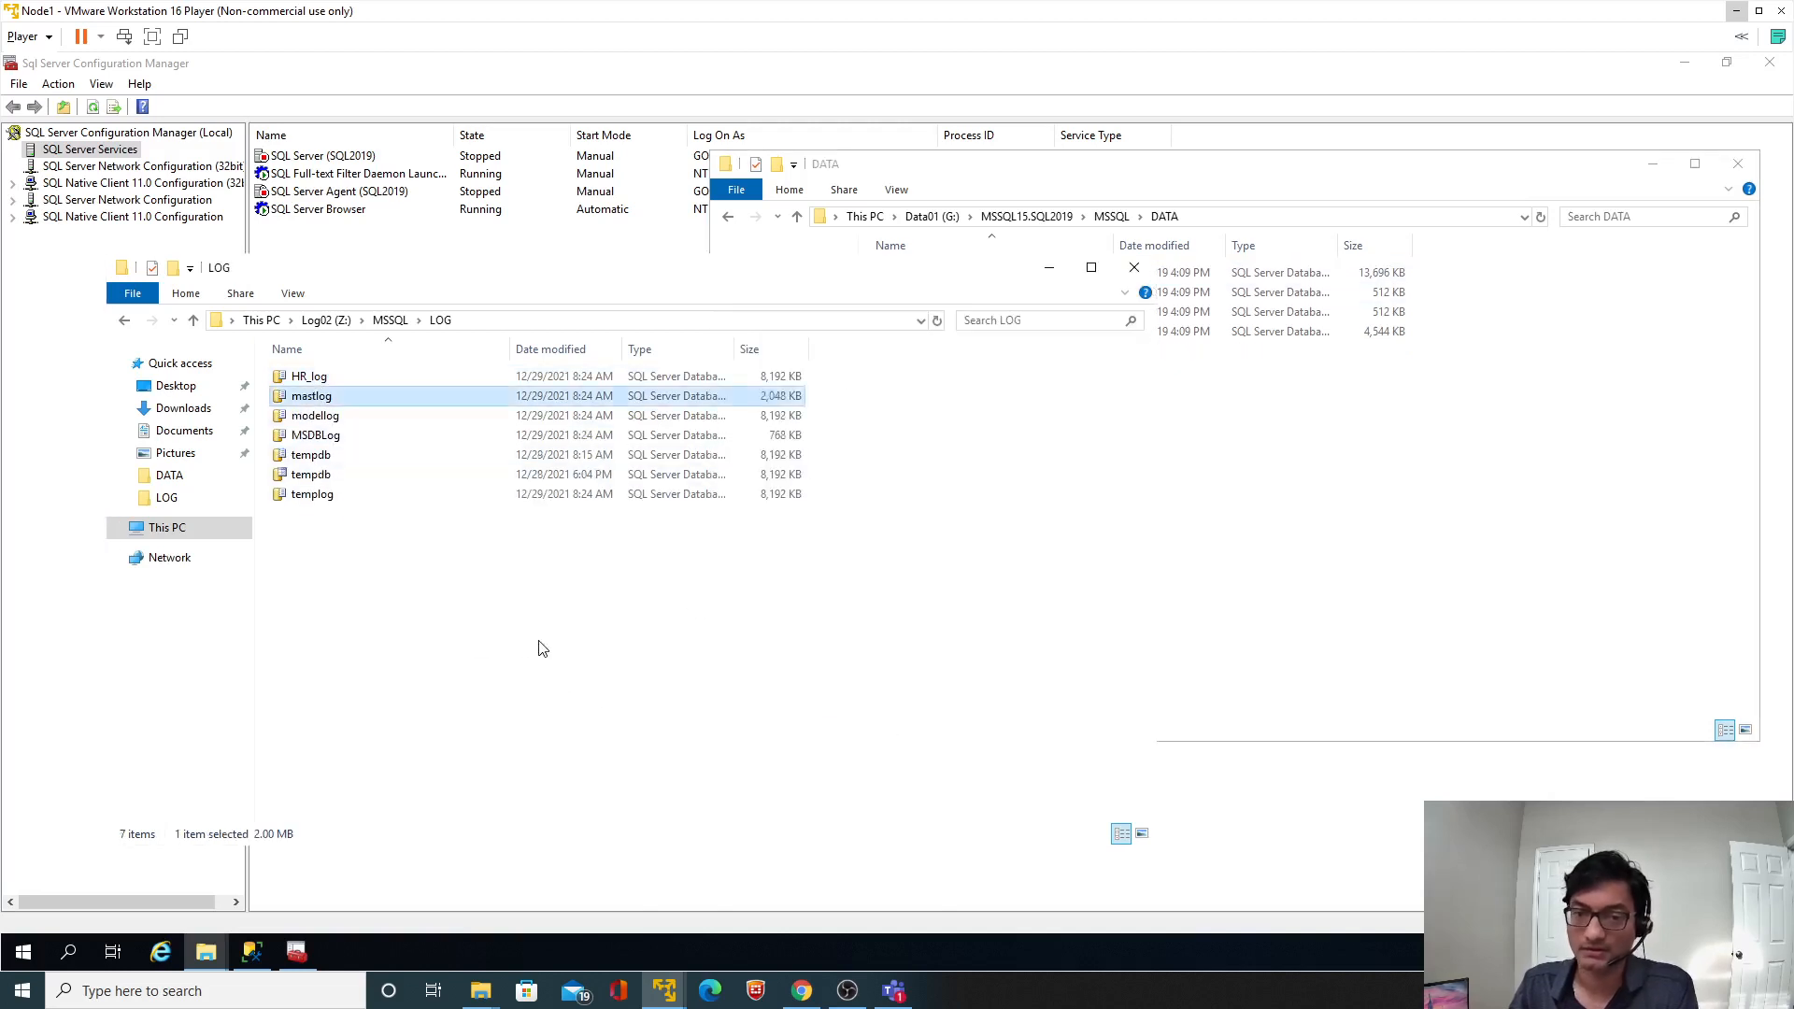
{"action": "left_click", "coordinate": [542, 647]}
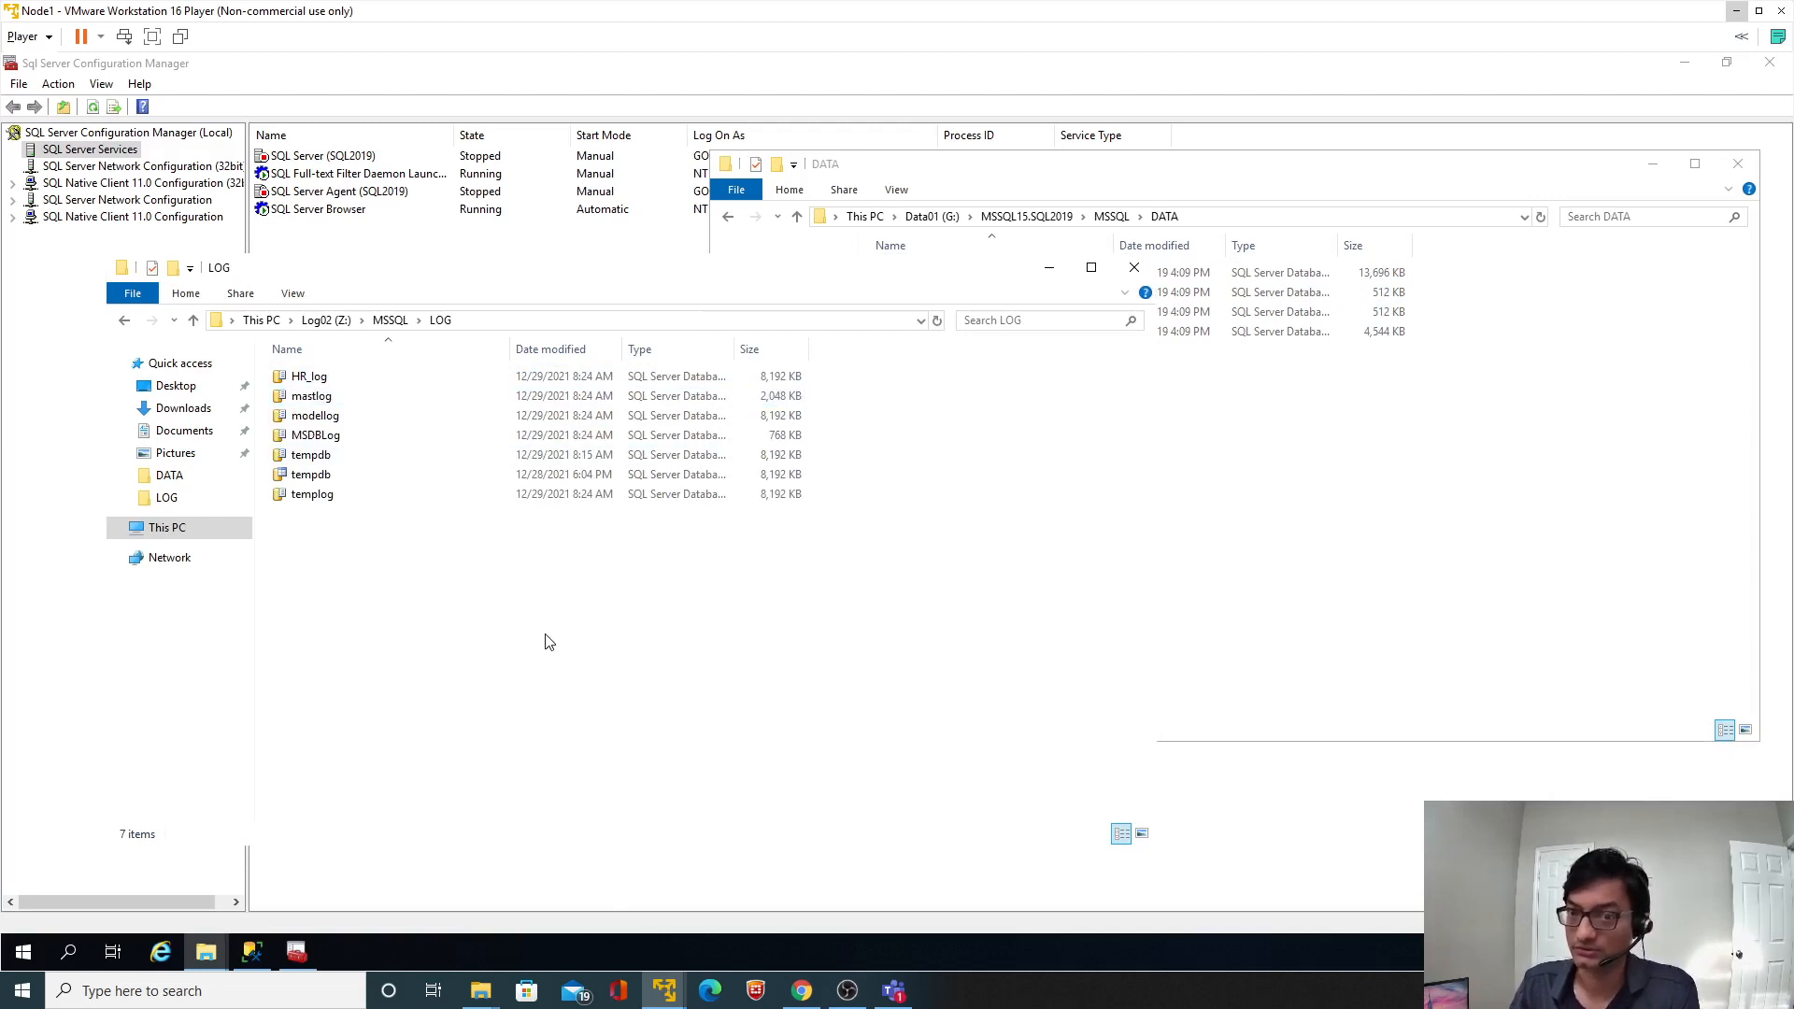
Close both File Explorer windows and start the SQL Server (SQL2019) service in SQL Server Configuration Manager.
{"action": "left_click", "coordinate": [1135, 270]}
{"action": "left_click", "coordinate": [1738, 163]}
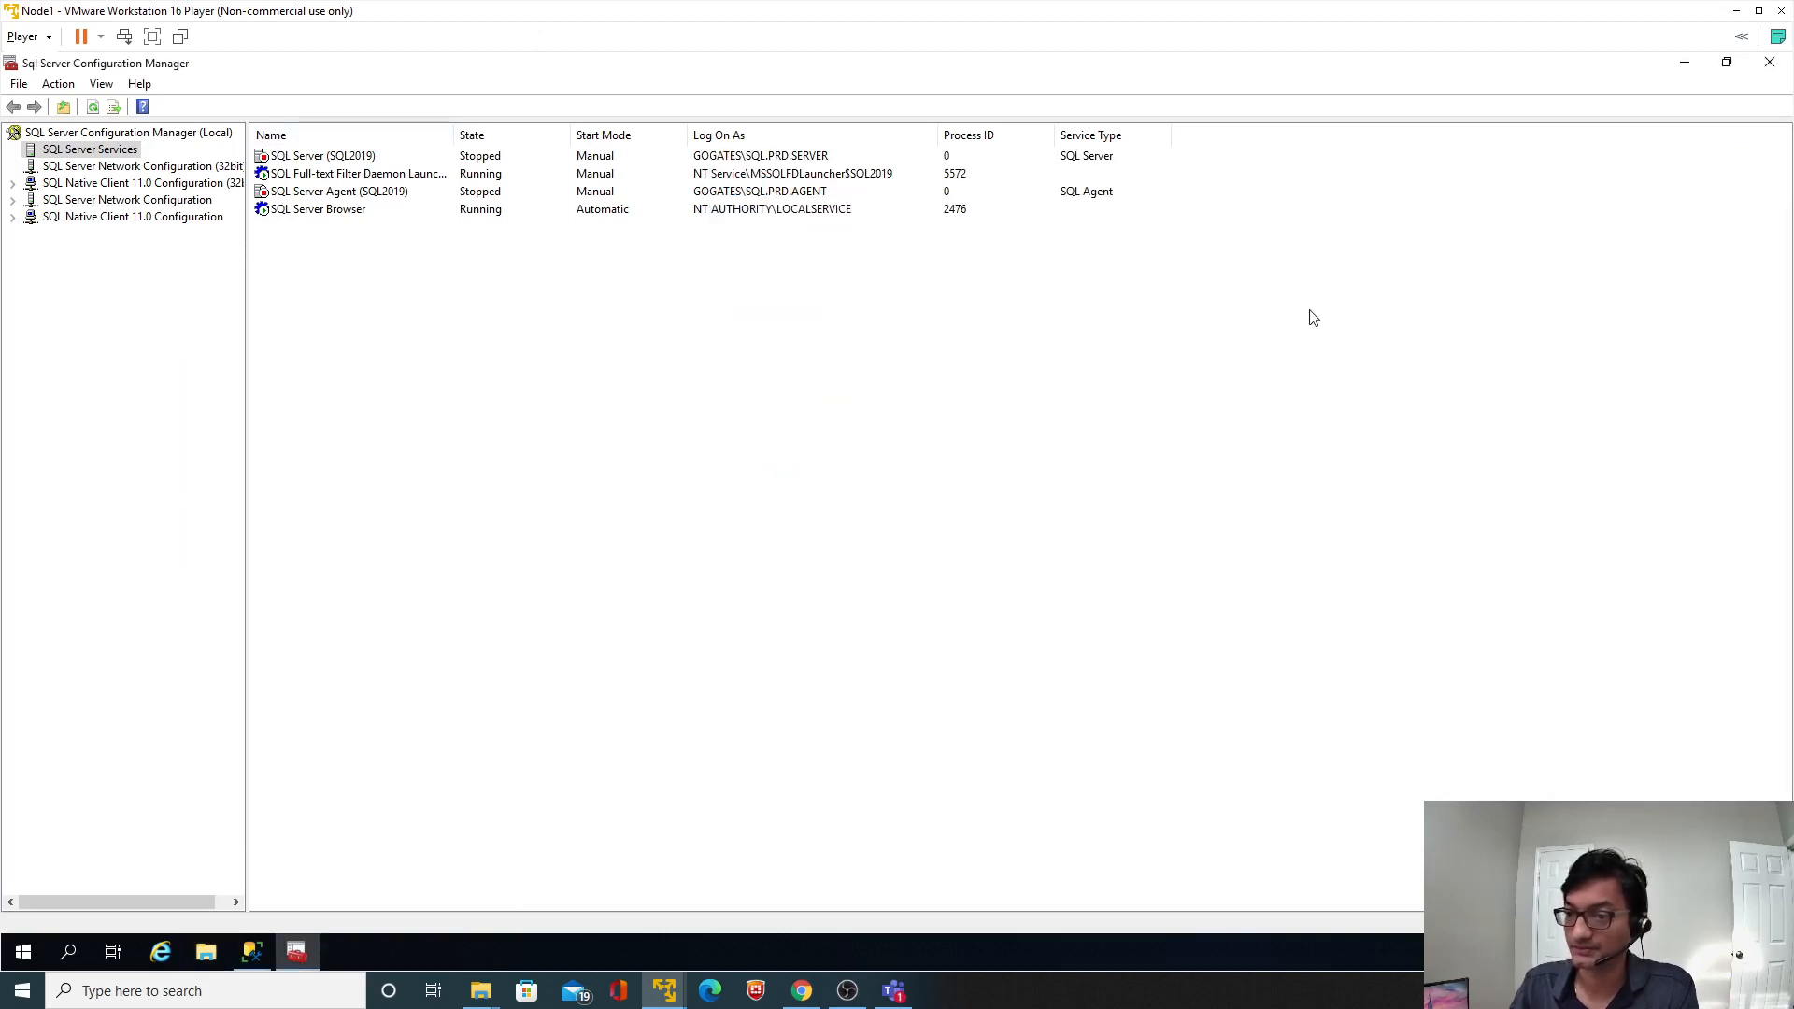
{"action": "left_click", "coordinate": [290, 157]}
{"action": "right_click", "coordinate": [292, 159]}
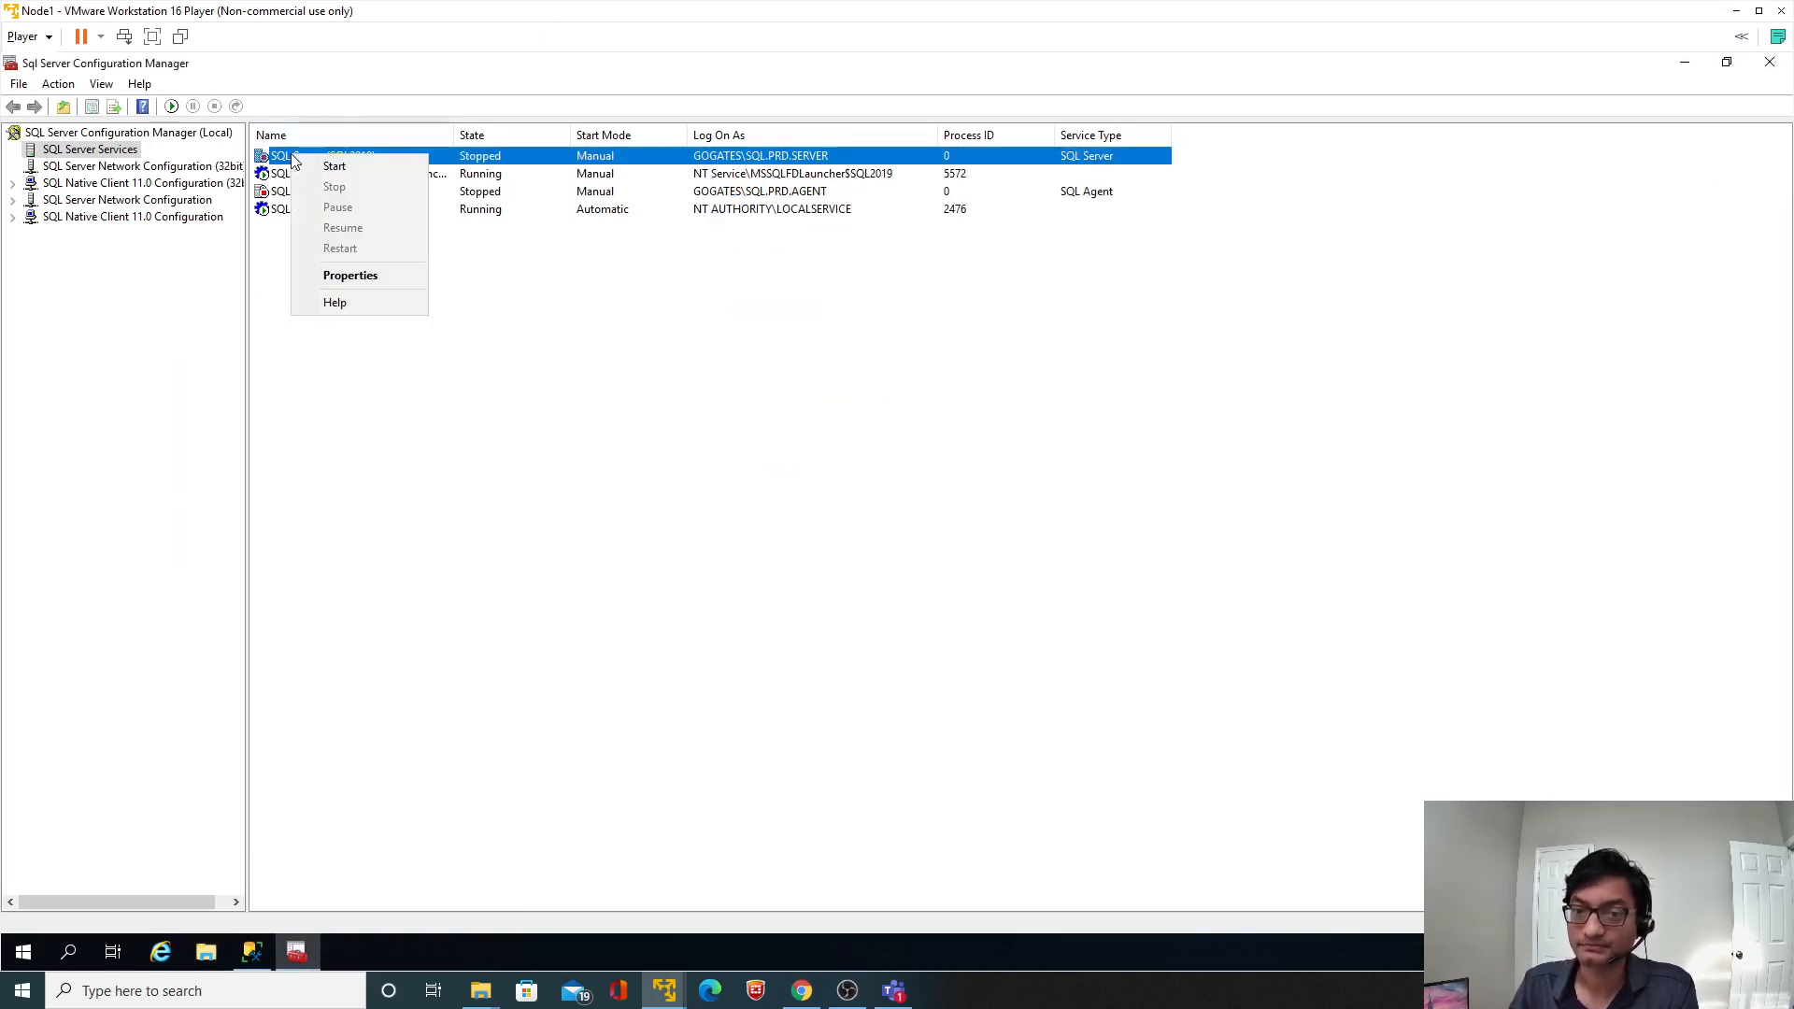
{"action": "left_click", "coordinate": [327, 167]}
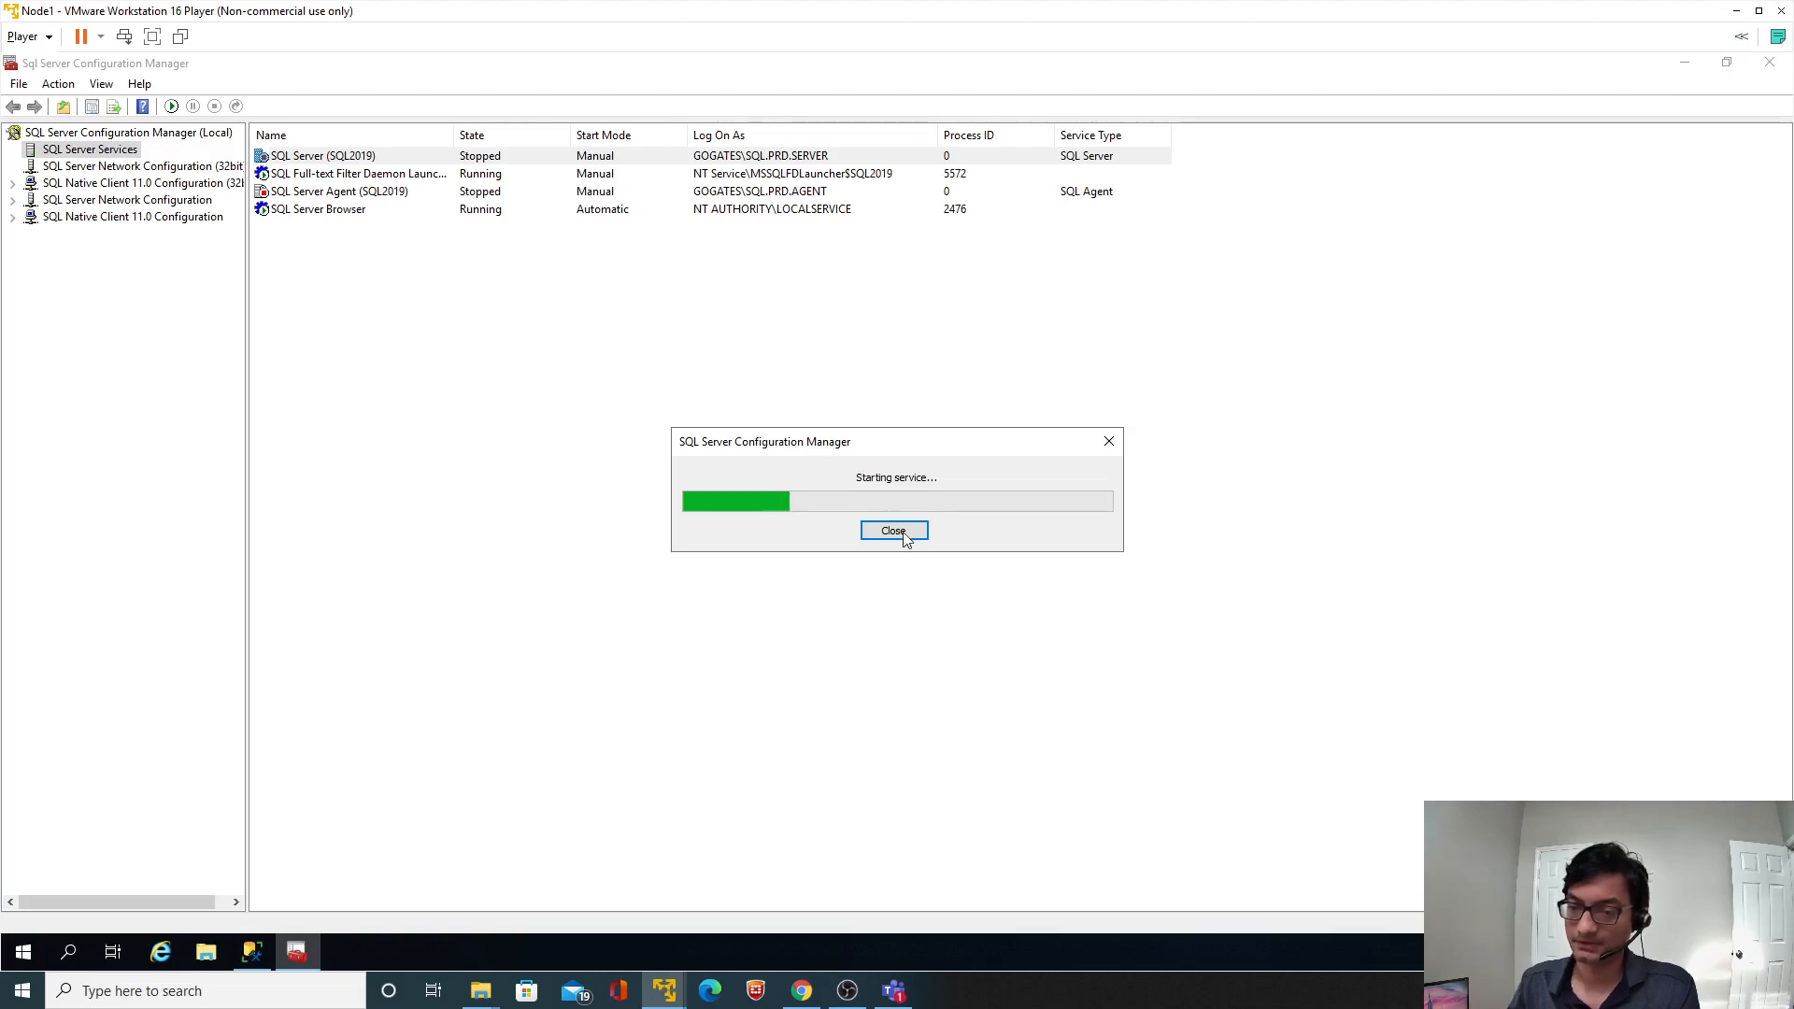
Open Task Manager in the virtual machine, end the Microsoft Management Console (32 bit) task, and close Task Manager.
{"action": "right_click", "coordinate": [1112, 945]}
{"action": "left_click", "coordinate": [1180, 858]}
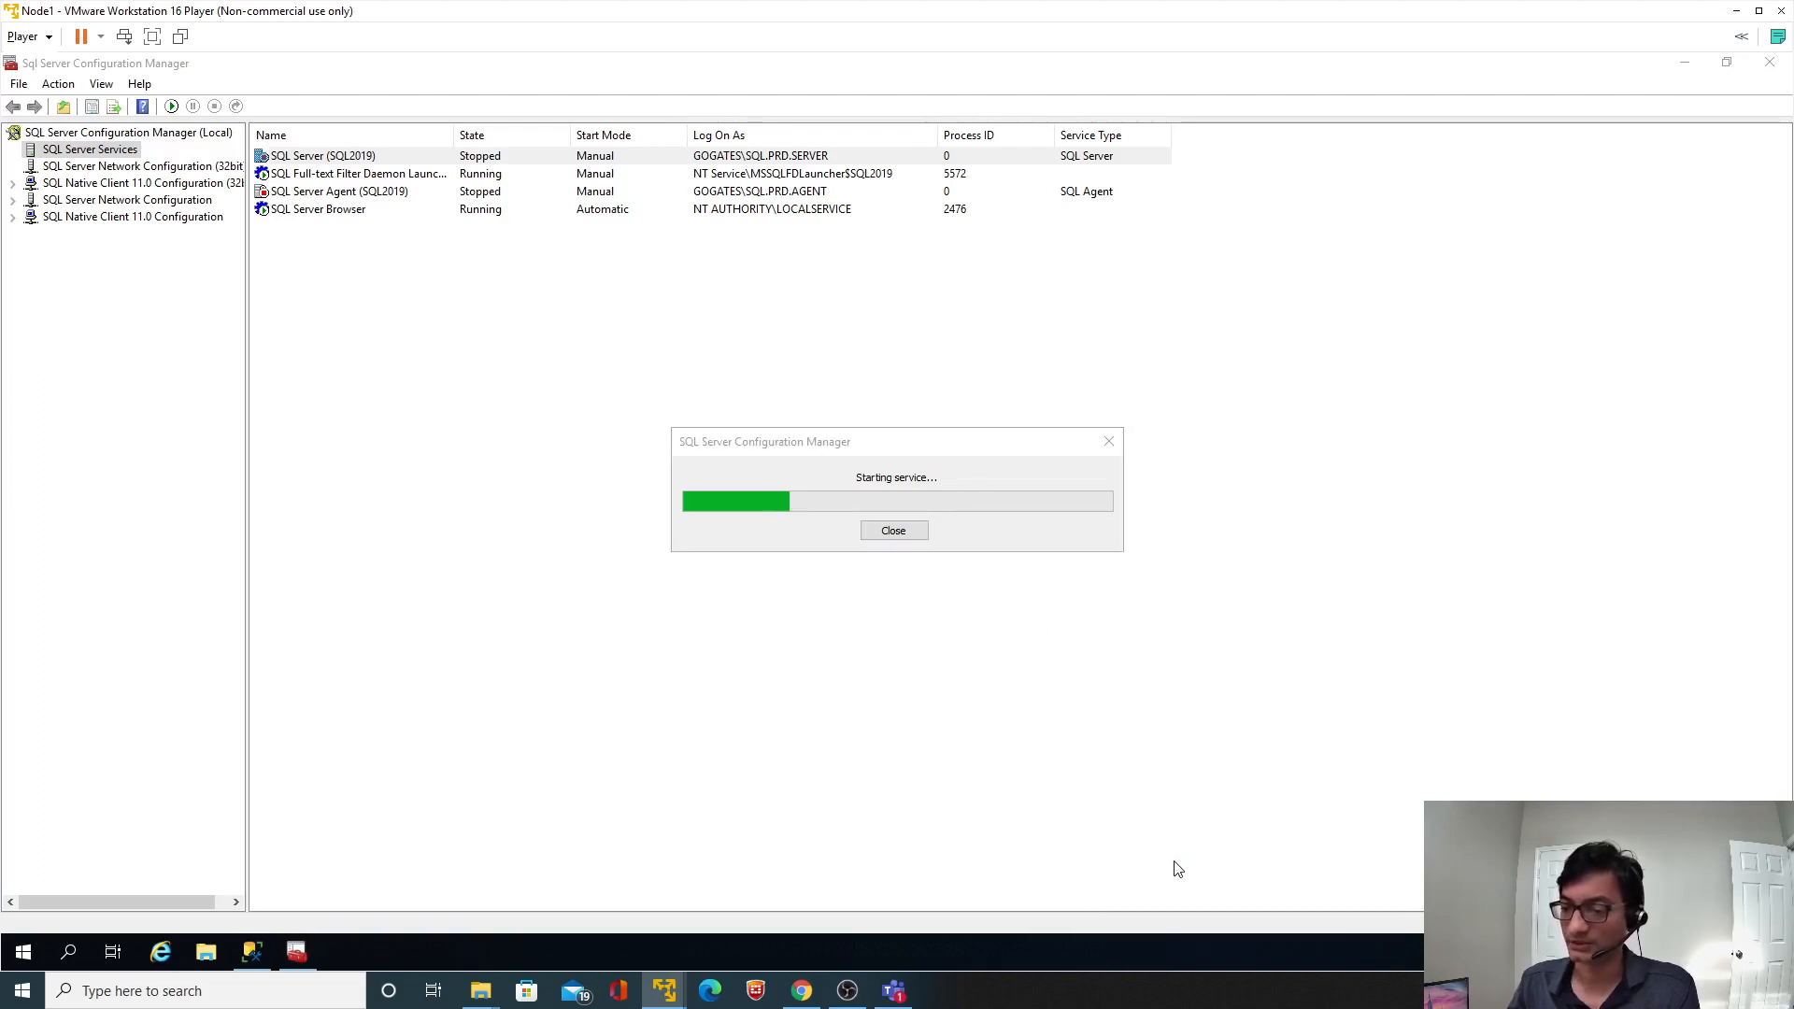
{"action": "left_click_drag", "start_coordinate": [162, 108], "coordinate": [1045, 143]}
{"action": "left_click", "coordinate": [1020, 185]}
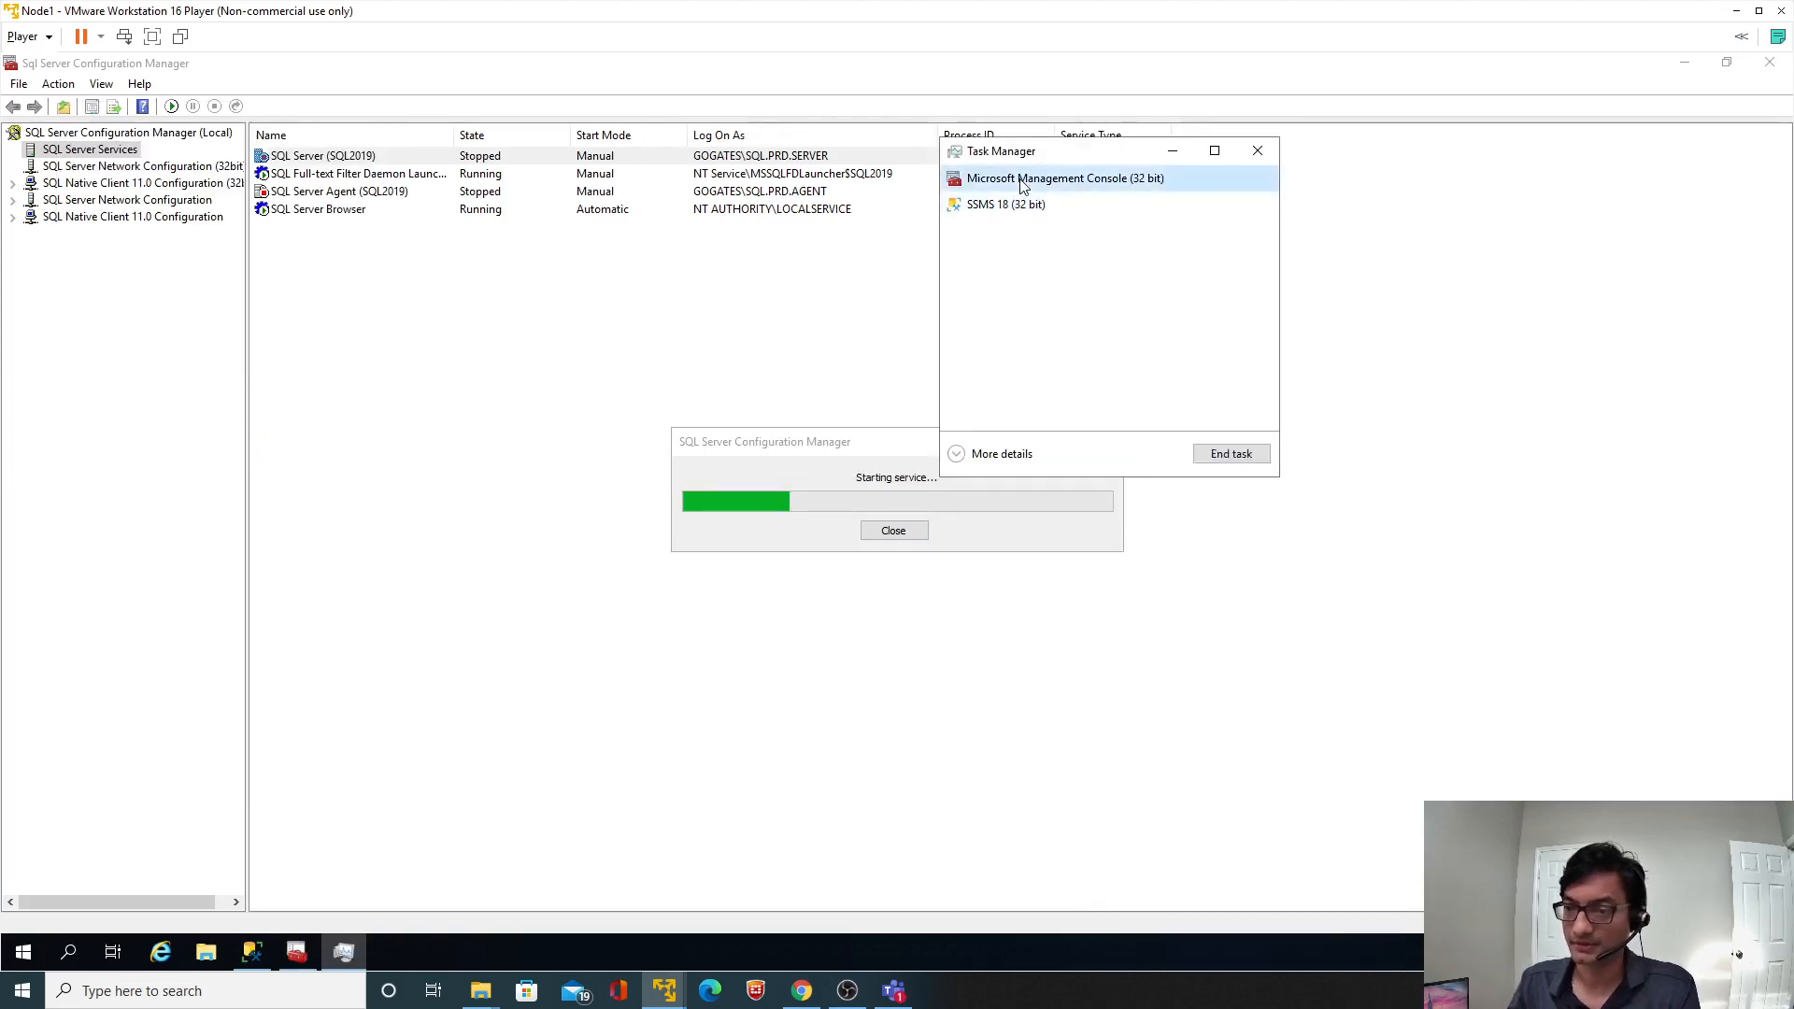
{"action": "left_click", "coordinate": [1227, 455]}
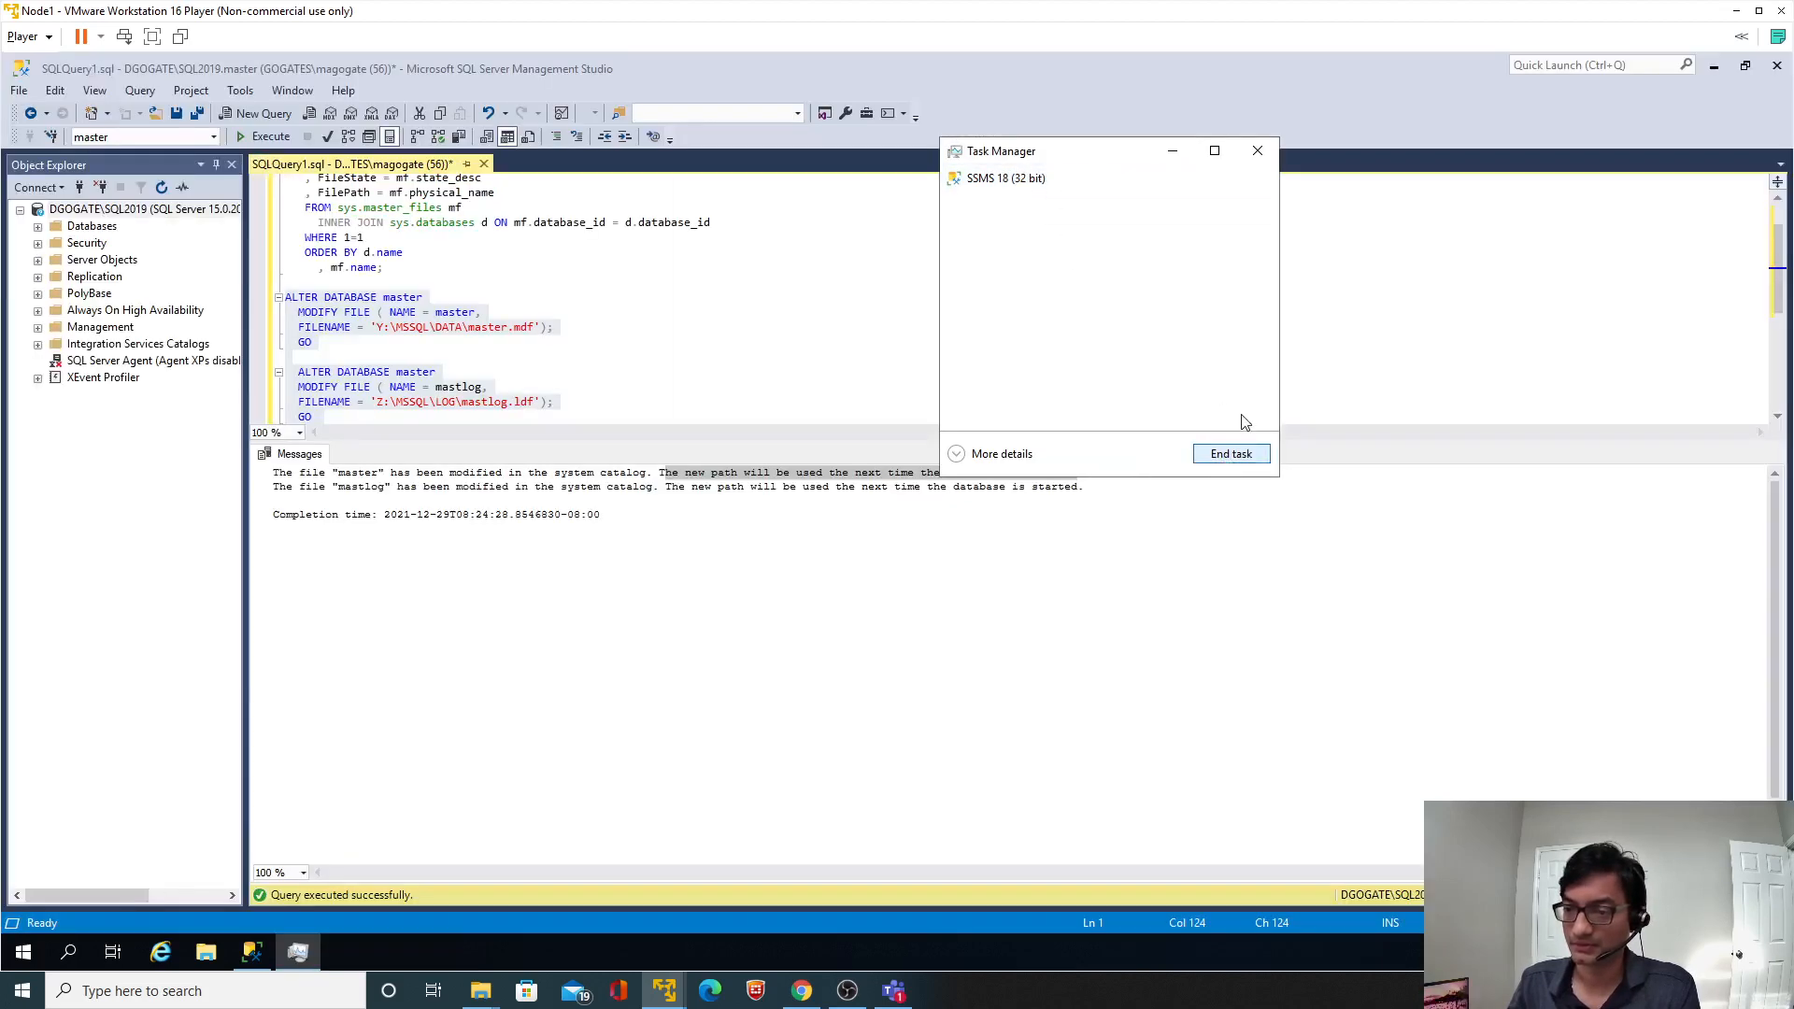
{"action": "left_click", "coordinate": [1257, 151]}
In SQL Server Management Studio, widen Object Explorer and expand the server's Databases folder to check the connection.
{"action": "left_click", "coordinate": [481, 312]}
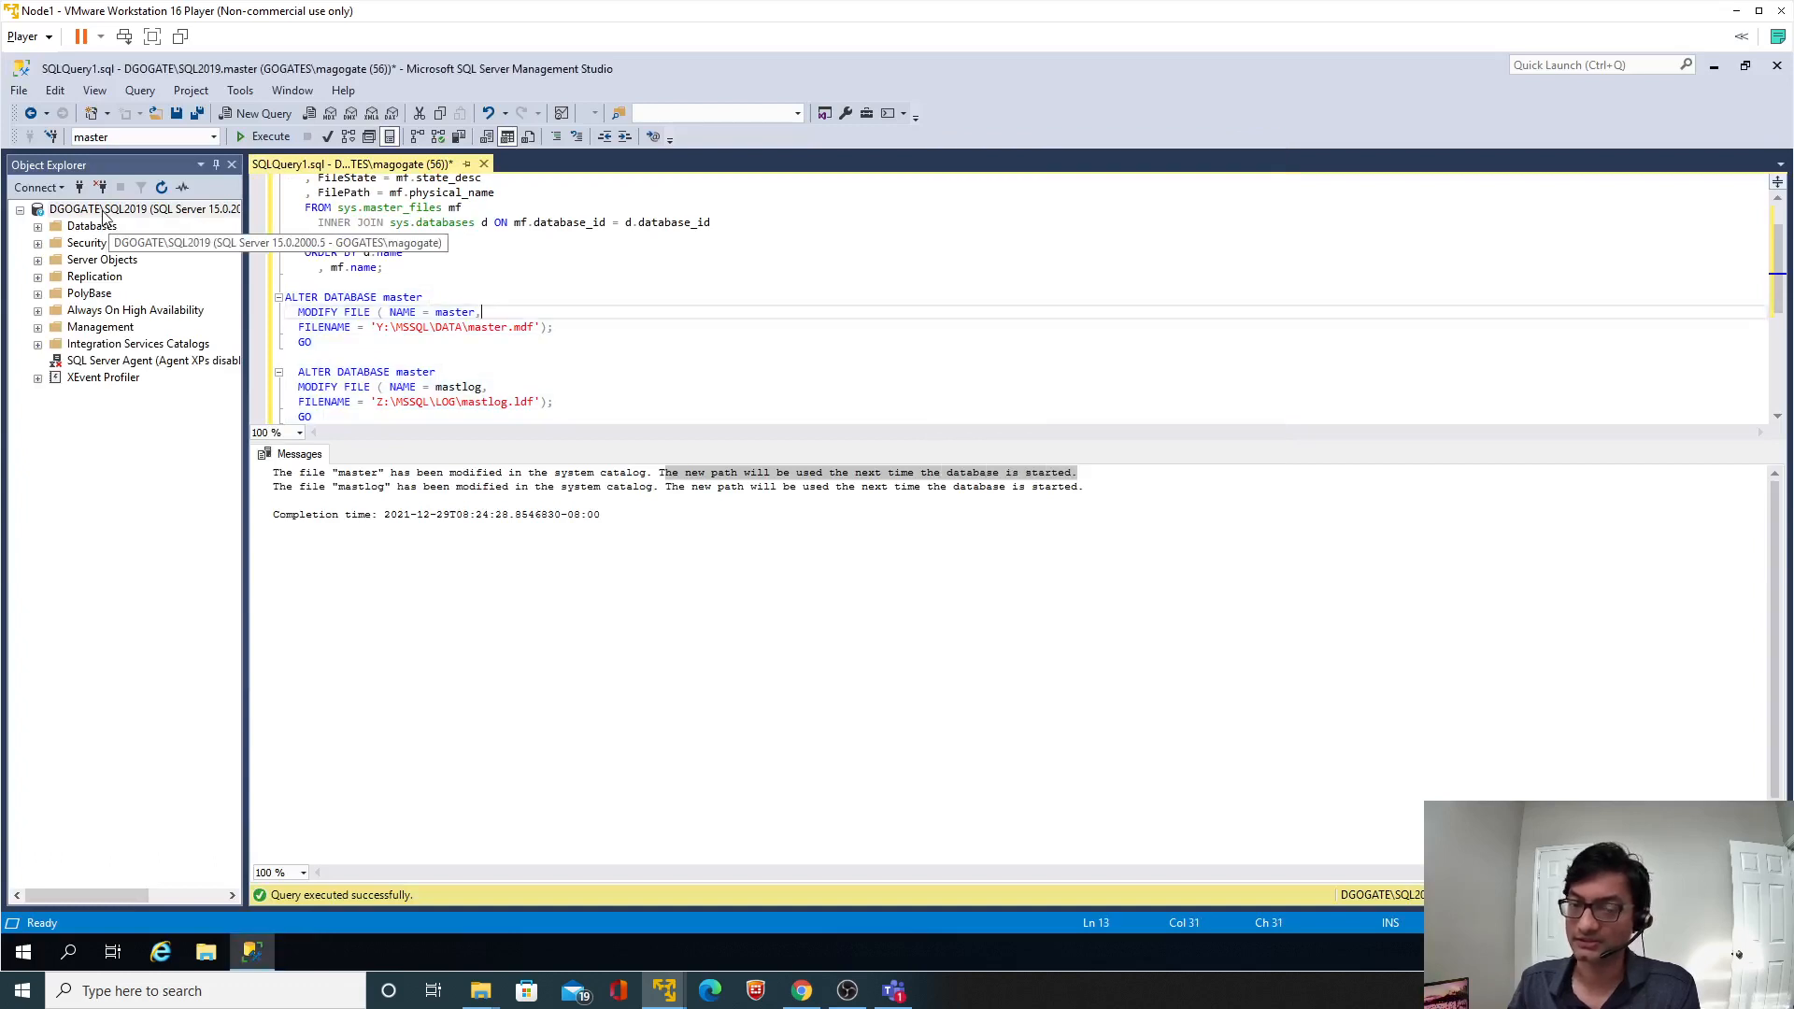
{"action": "left_click_drag", "start_coordinate": [244, 299], "coordinate": [282, 293]}
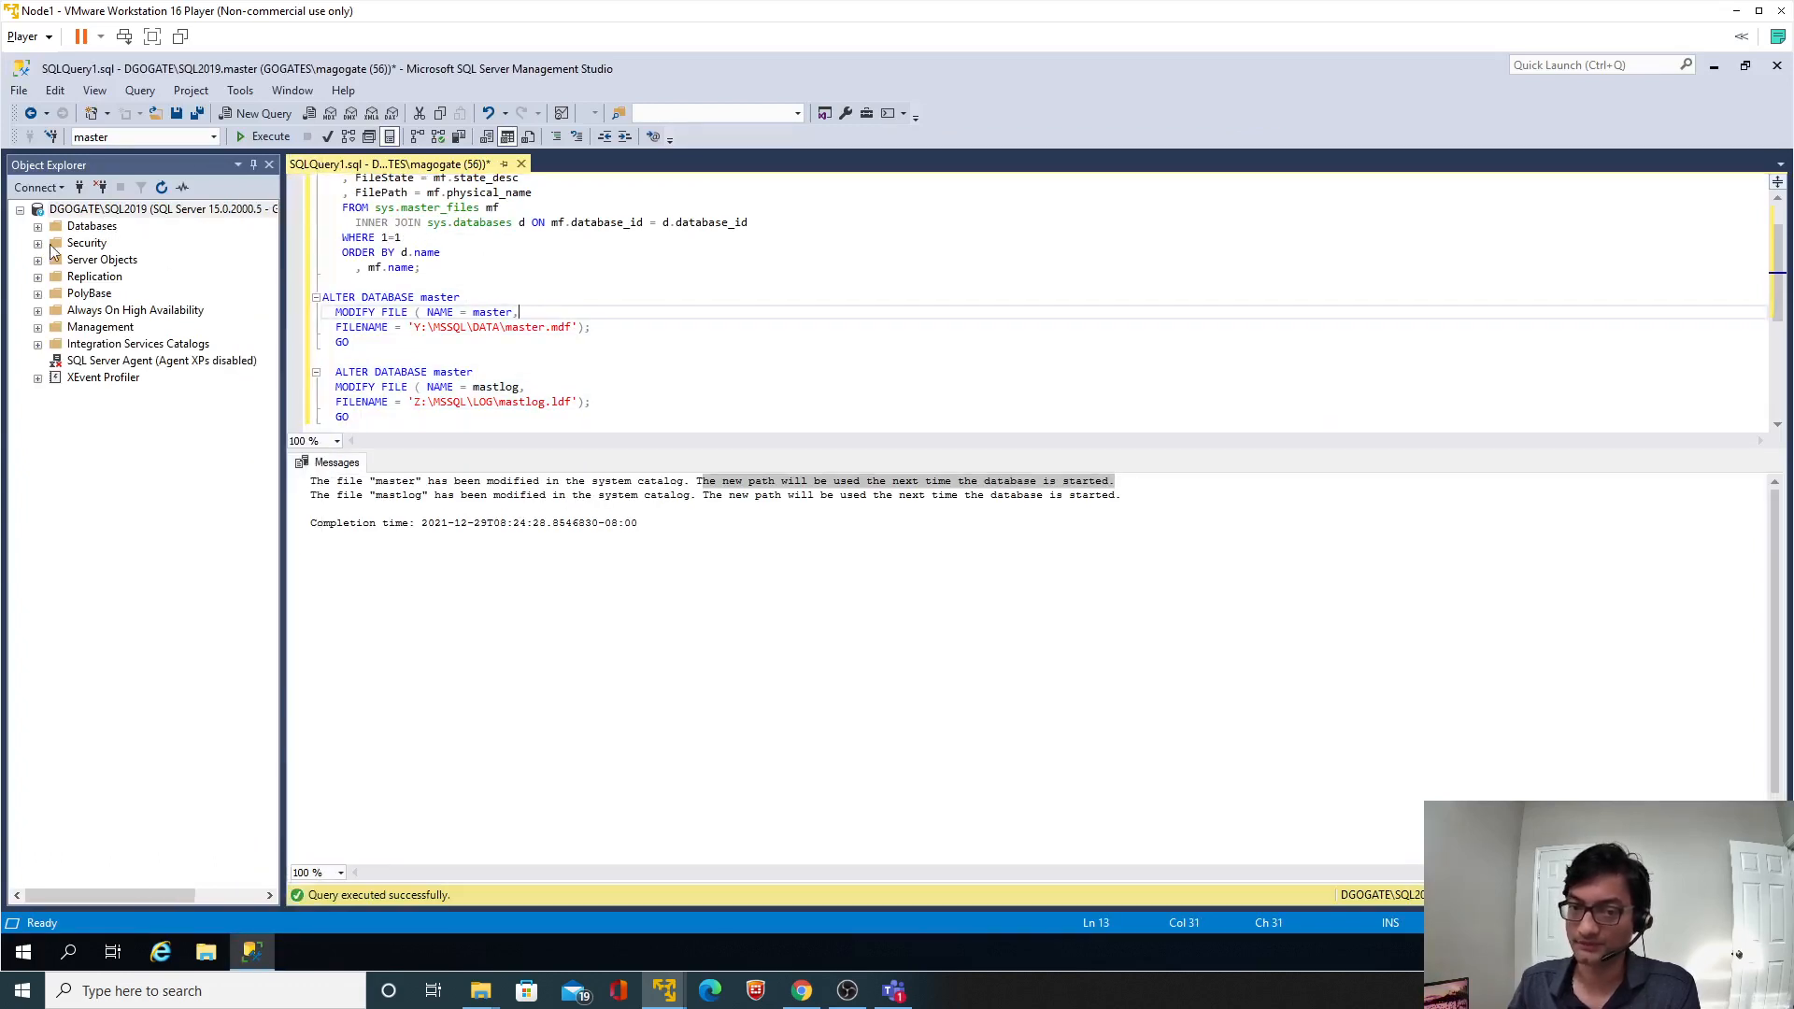
{"action": "left_click", "coordinate": [37, 226]}
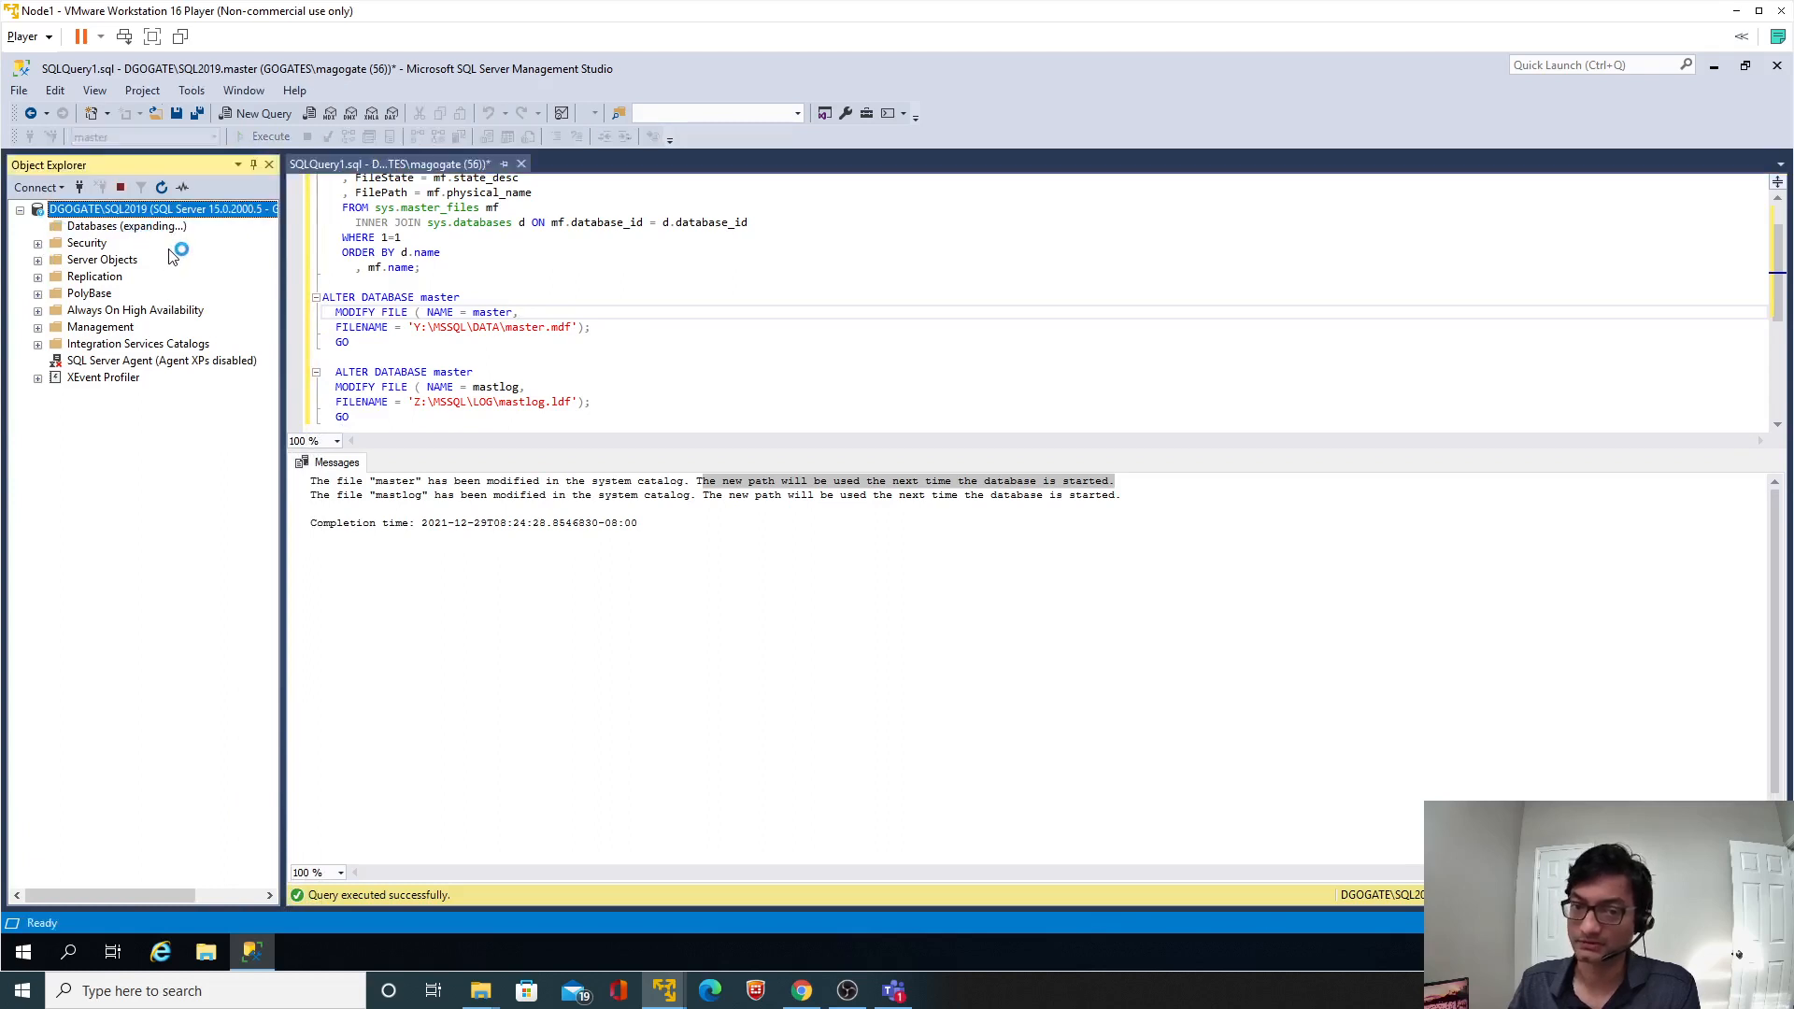
{"action": "left_click", "coordinate": [375, 417]}
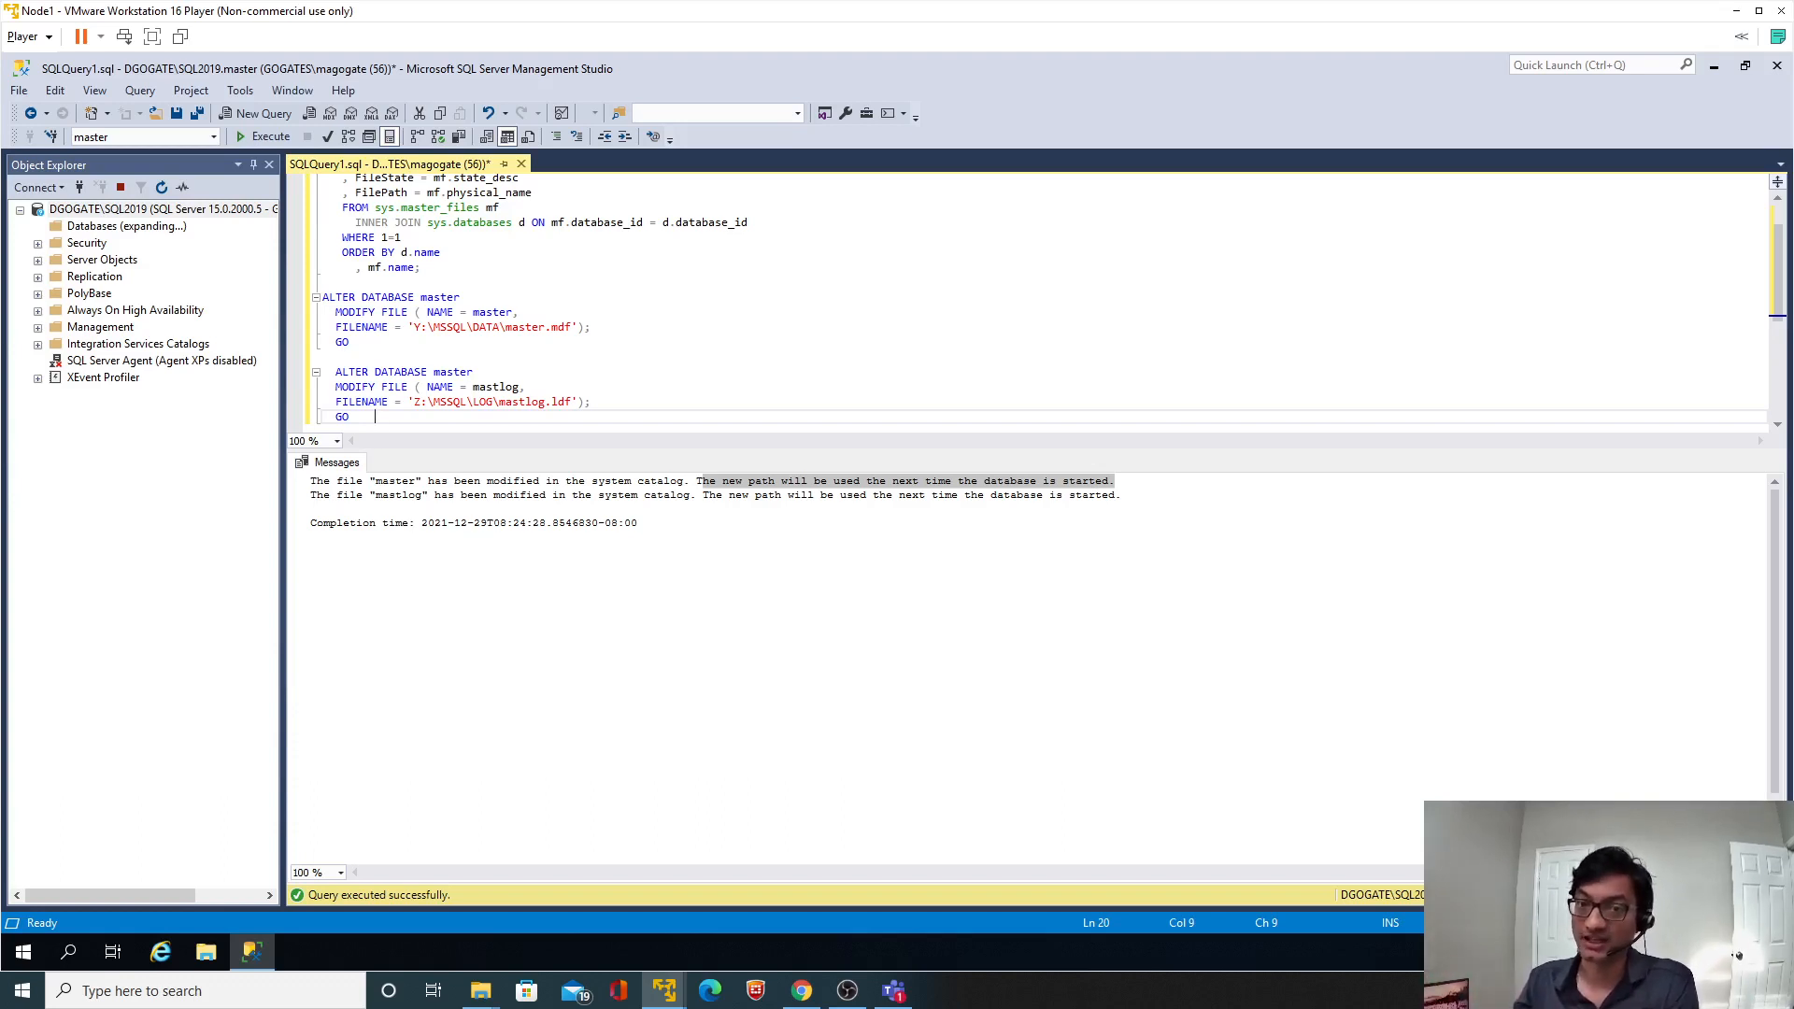
Try to reopen SQL Server 2019 Configuration Manager, allowing it to make changes, and dismiss the Management Studio error dialog.
{"action": "left_click", "coordinate": [69, 952]}
{"action": "type", "text": "sq"}
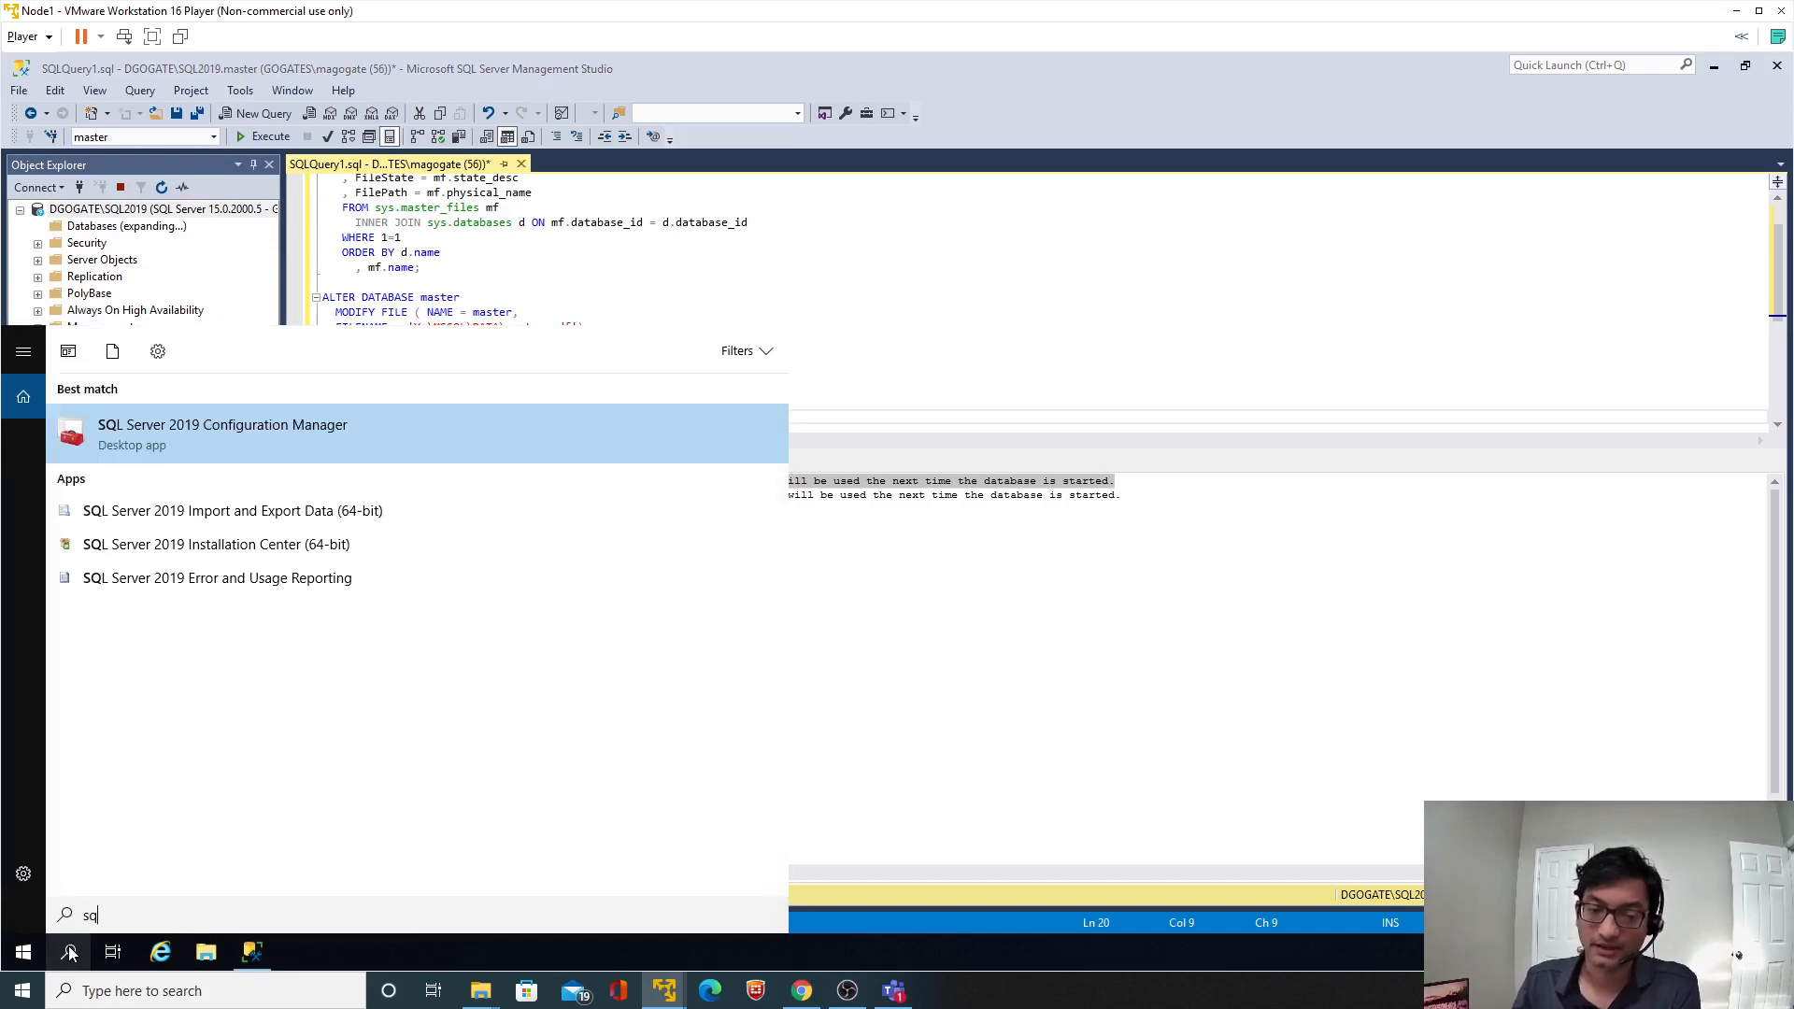
{"action": "left_click", "coordinate": [230, 435]}
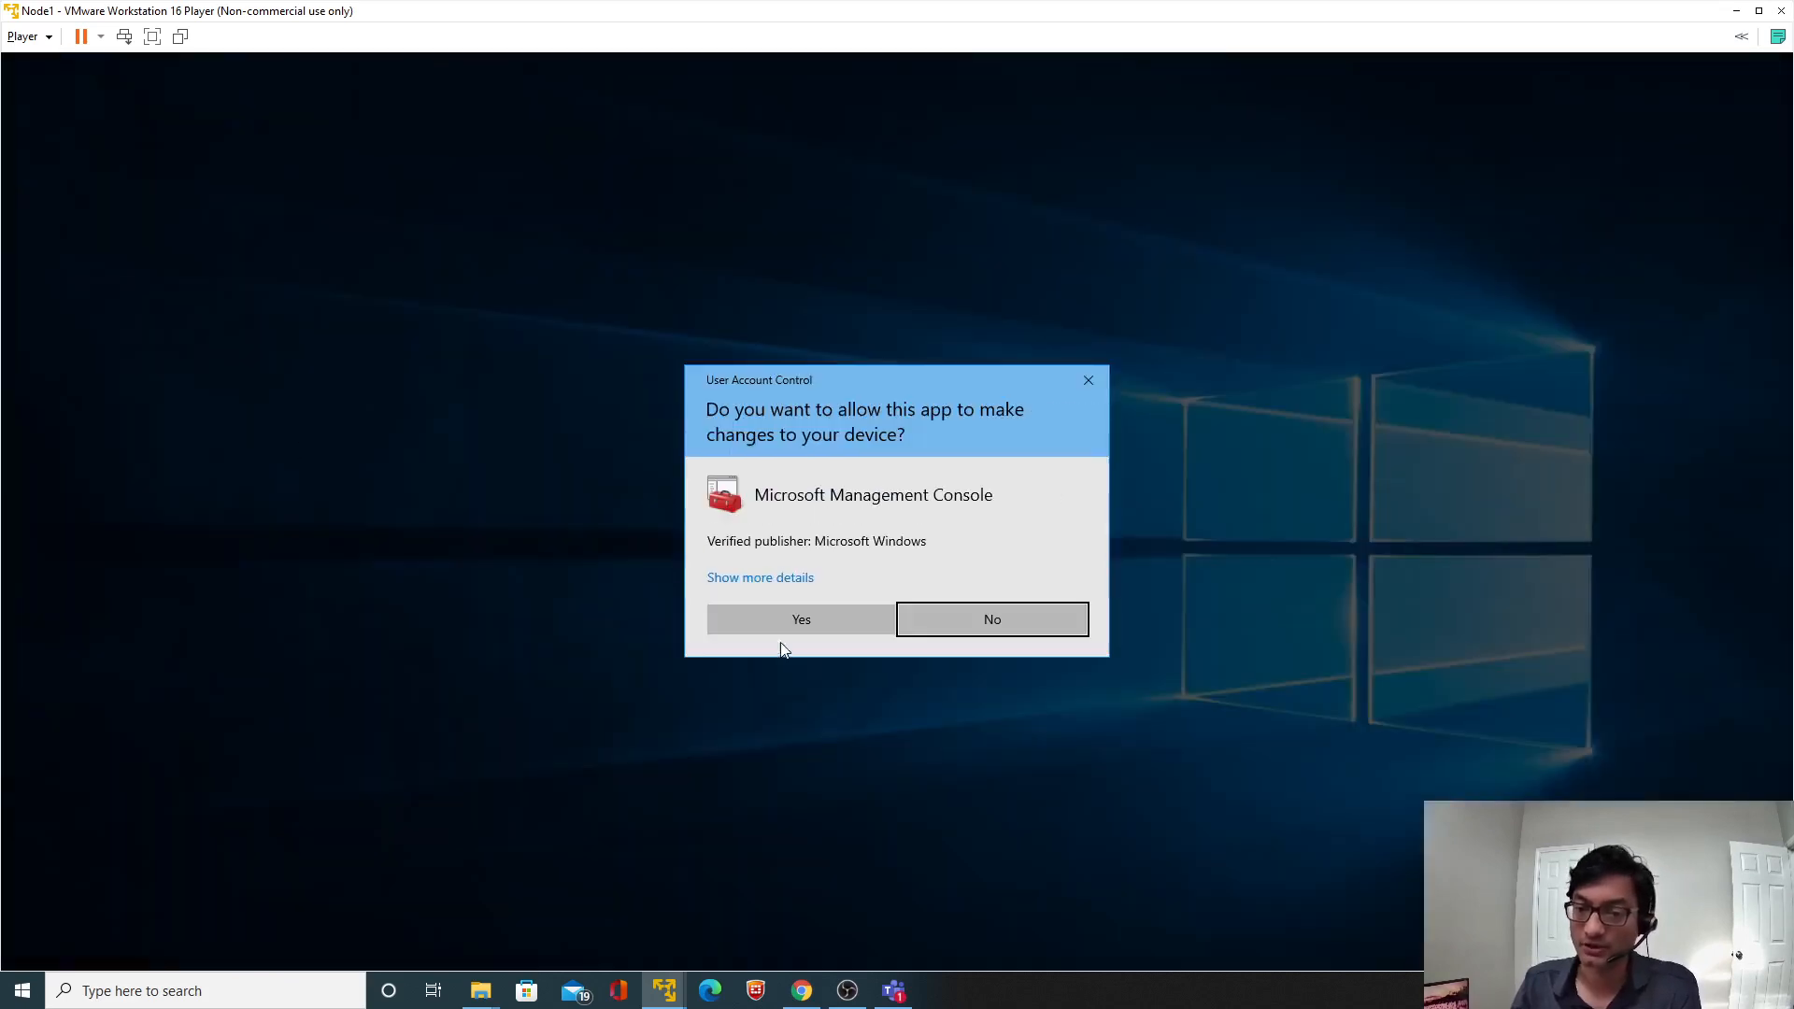
{"action": "left_click", "coordinate": [780, 624]}
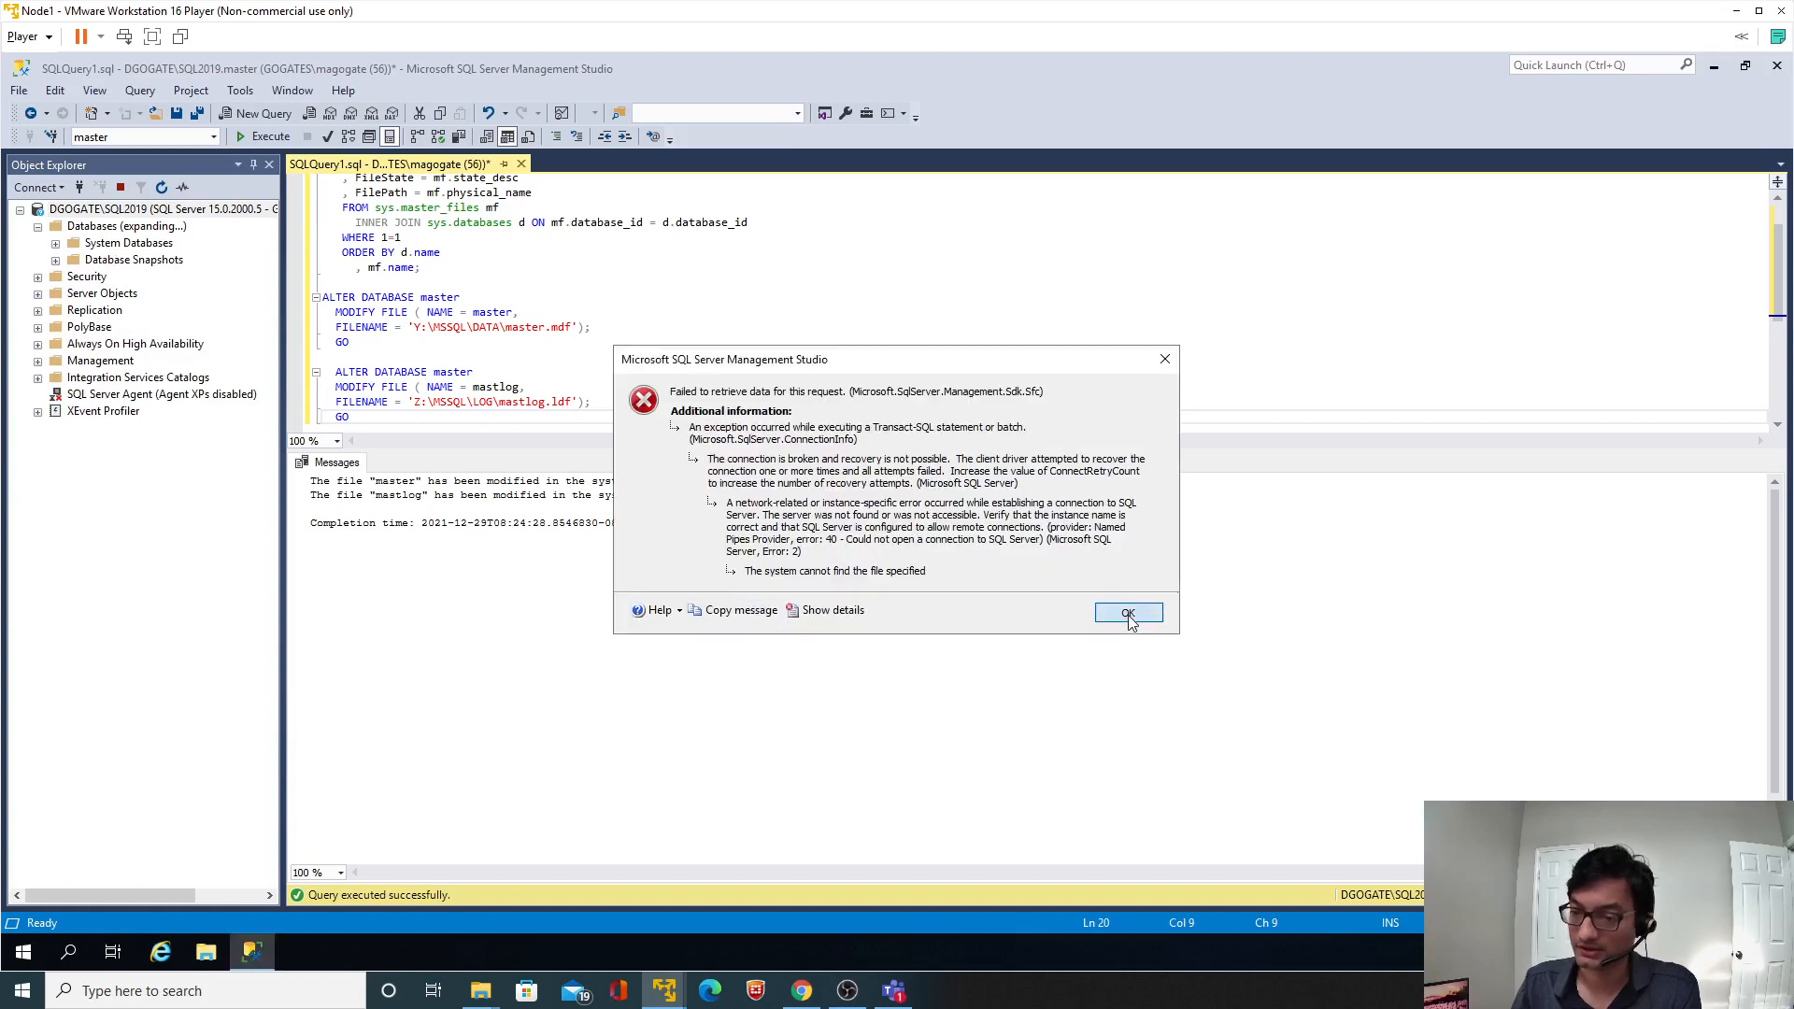
{"action": "left_click", "coordinate": [1129, 613]}
{"action": "left_click_drag", "start_coordinate": [591, 327], "coordinate": [521, 312]}
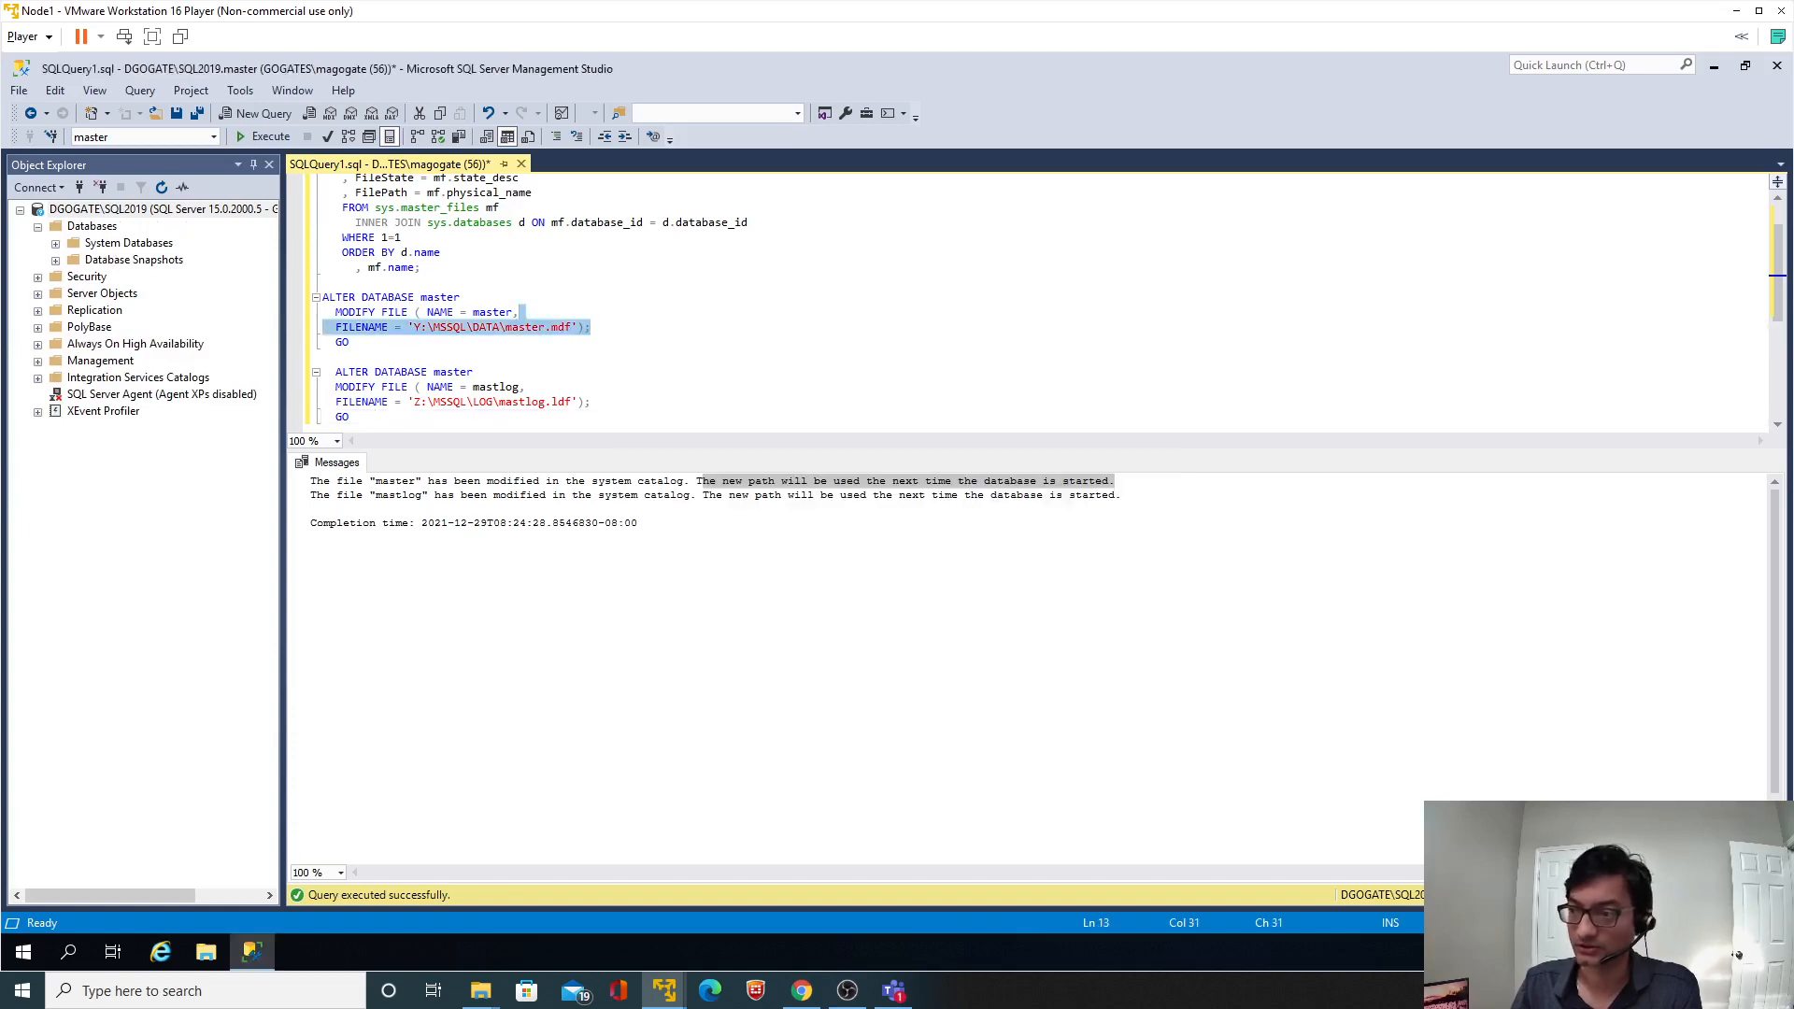
{"action": "left_click", "coordinate": [592, 327]}
{"action": "left_click", "coordinate": [1716, 67]}
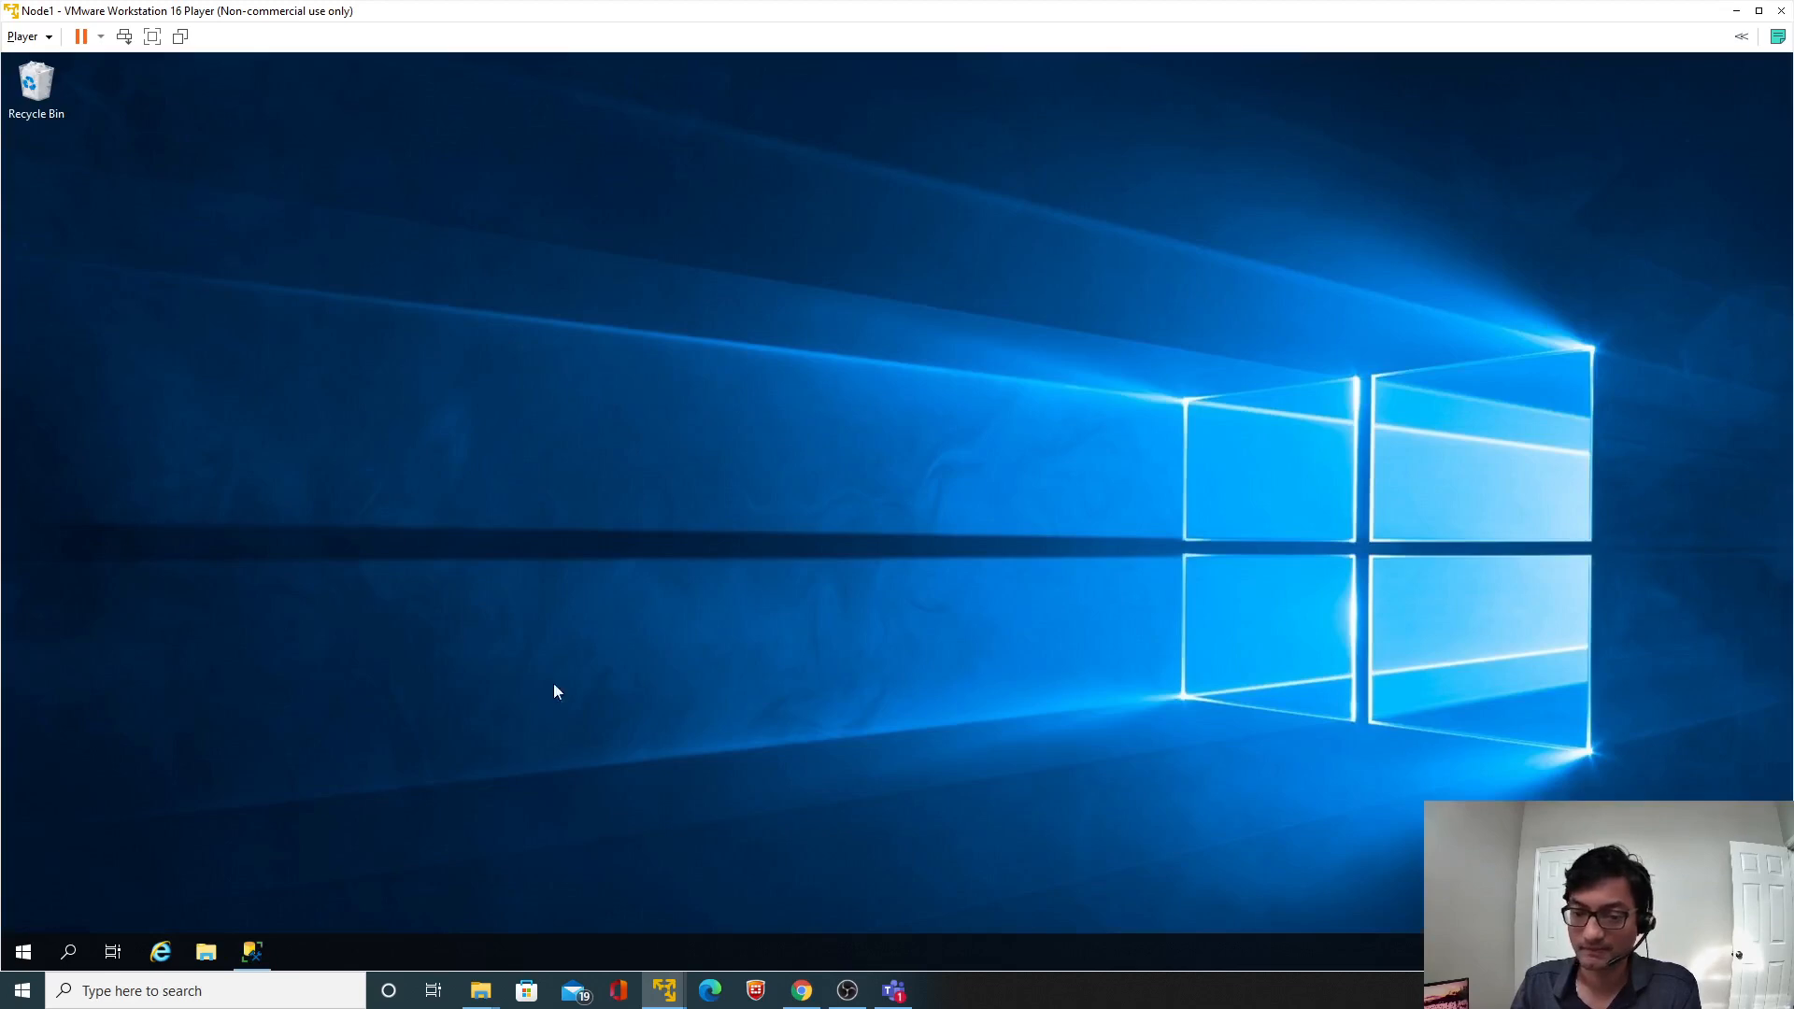
{"action": "left_click", "coordinate": [258, 952]}
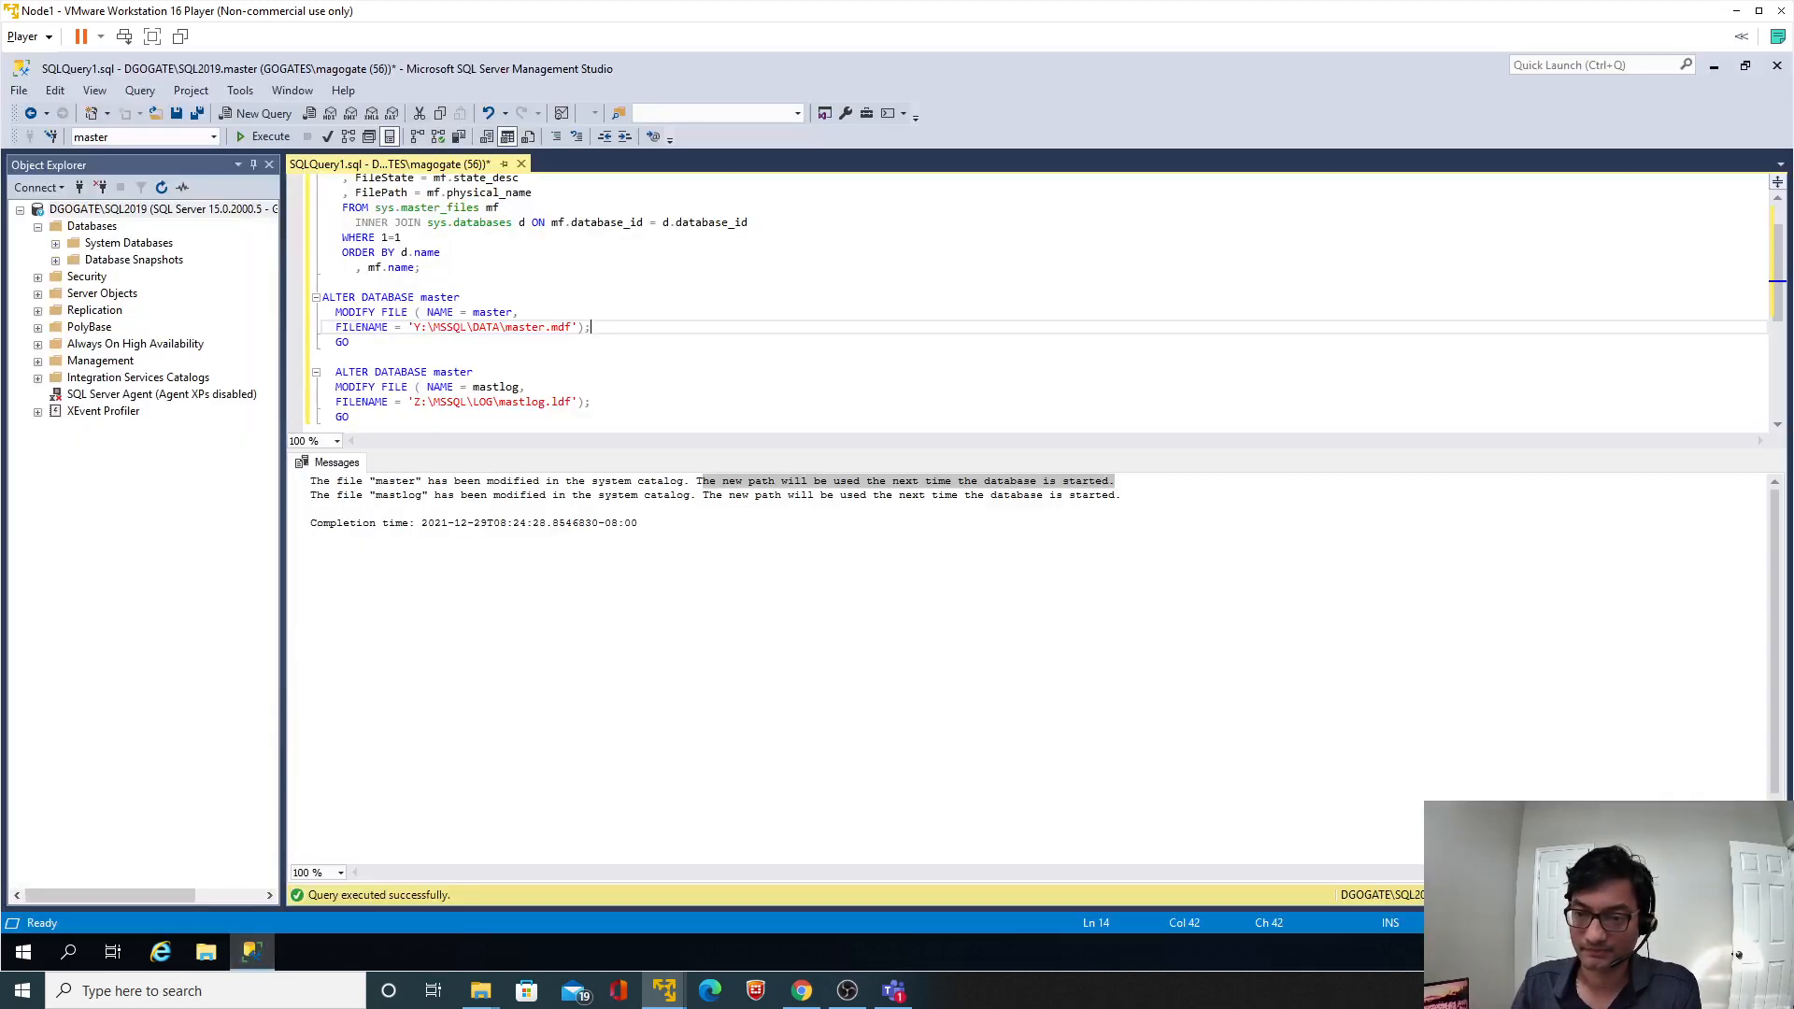
Minimize Management Studio, try launching SQL Server 2019 Configuration Manager again with permission to make changes, and dismiss its error dialog.
{"action": "left_click", "coordinate": [1713, 68]}
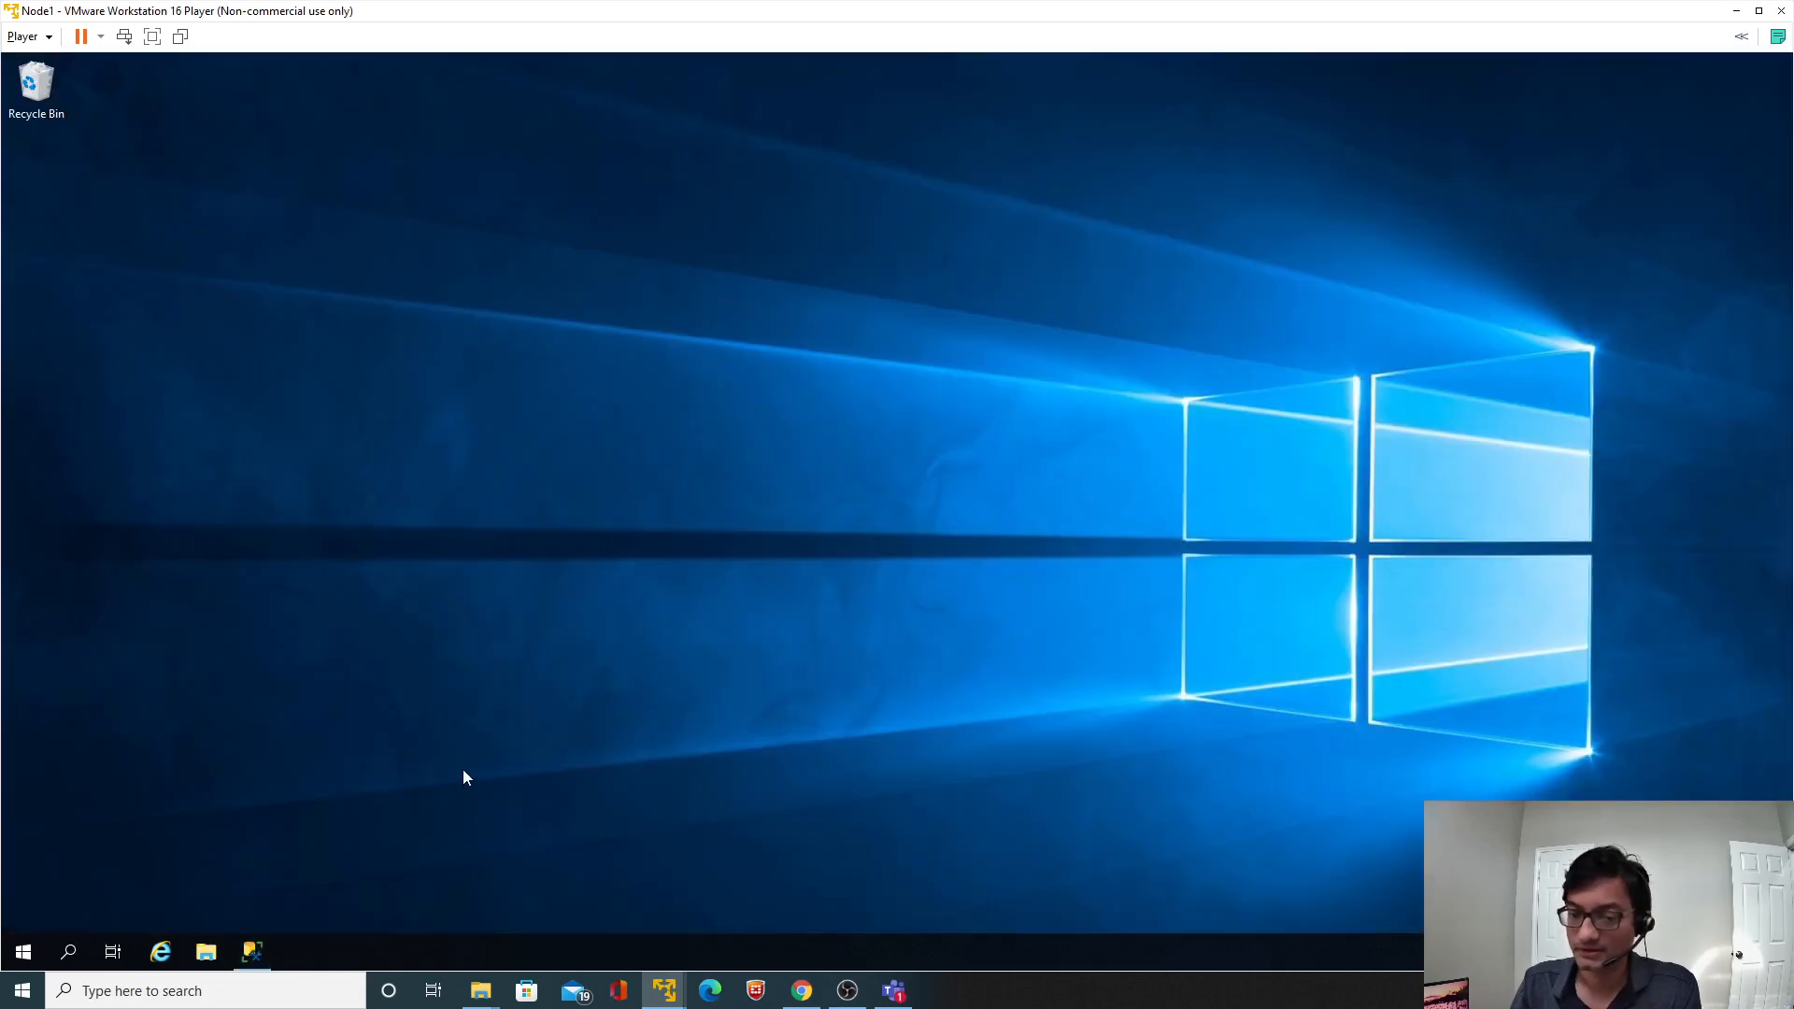
{"action": "left_click", "coordinate": [41, 952]}
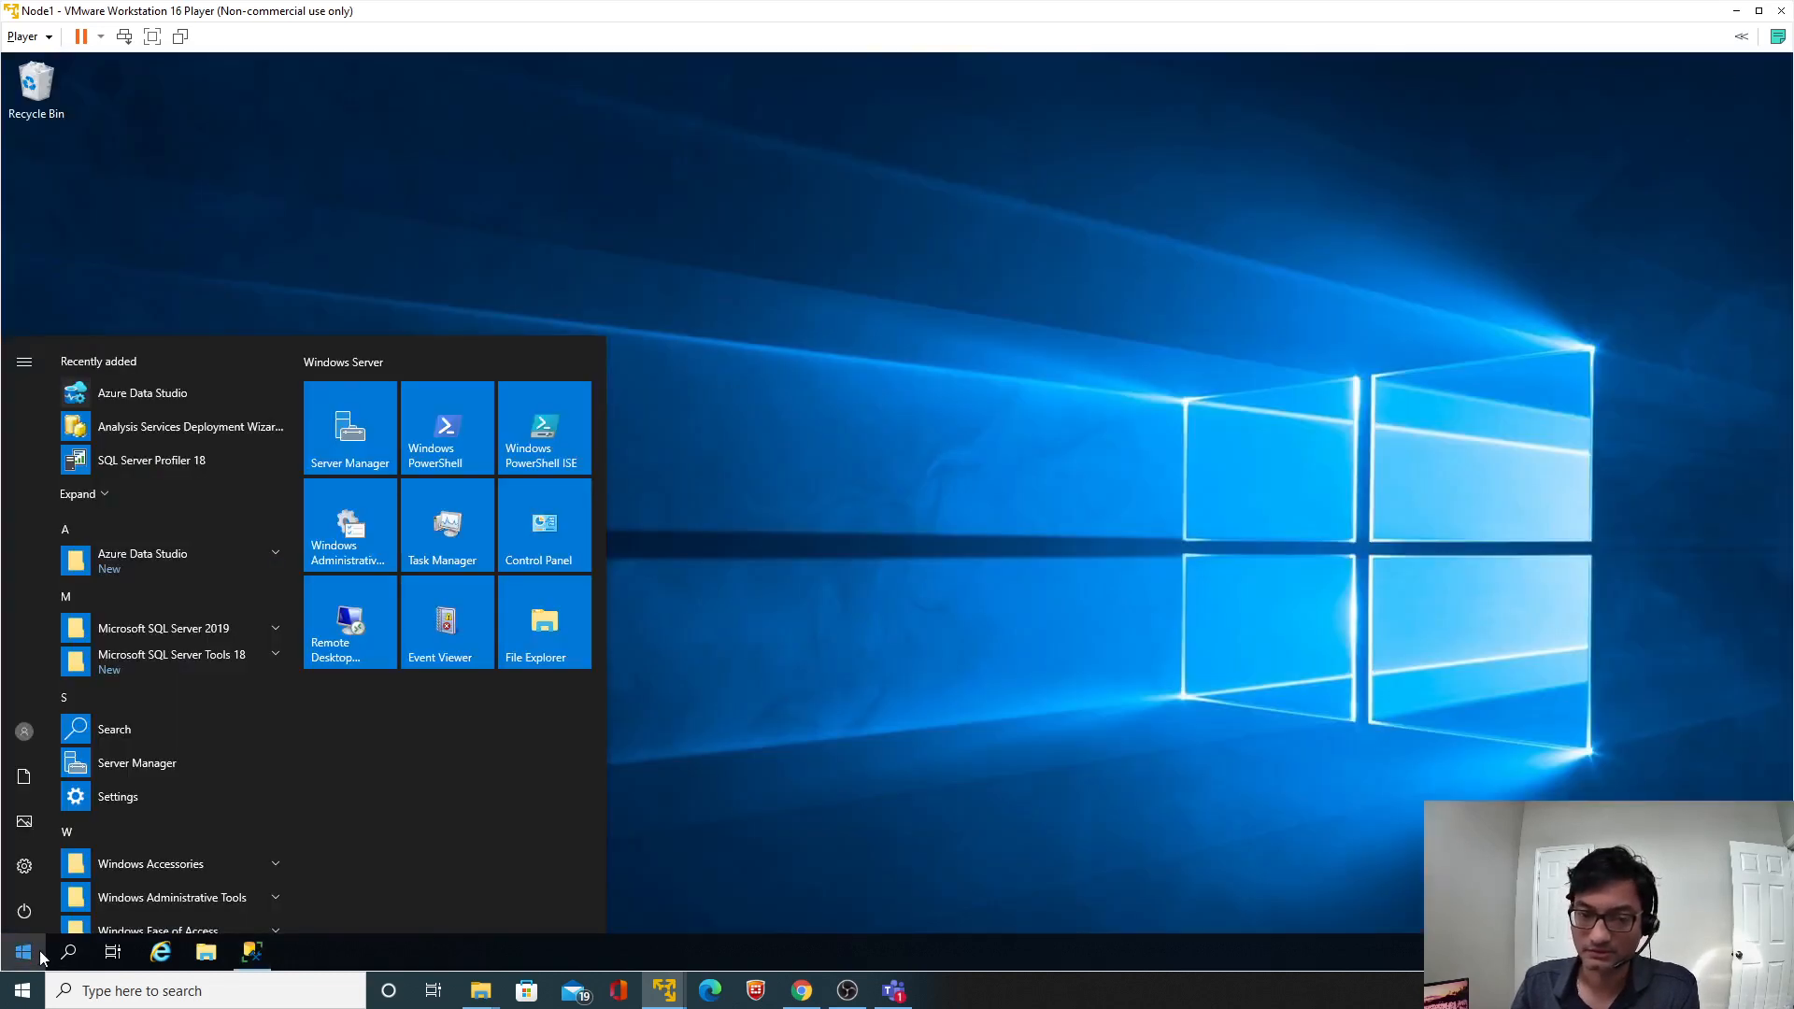
{"action": "left_click", "coordinate": [68, 952]}
{"action": "type", "text": "sq"}
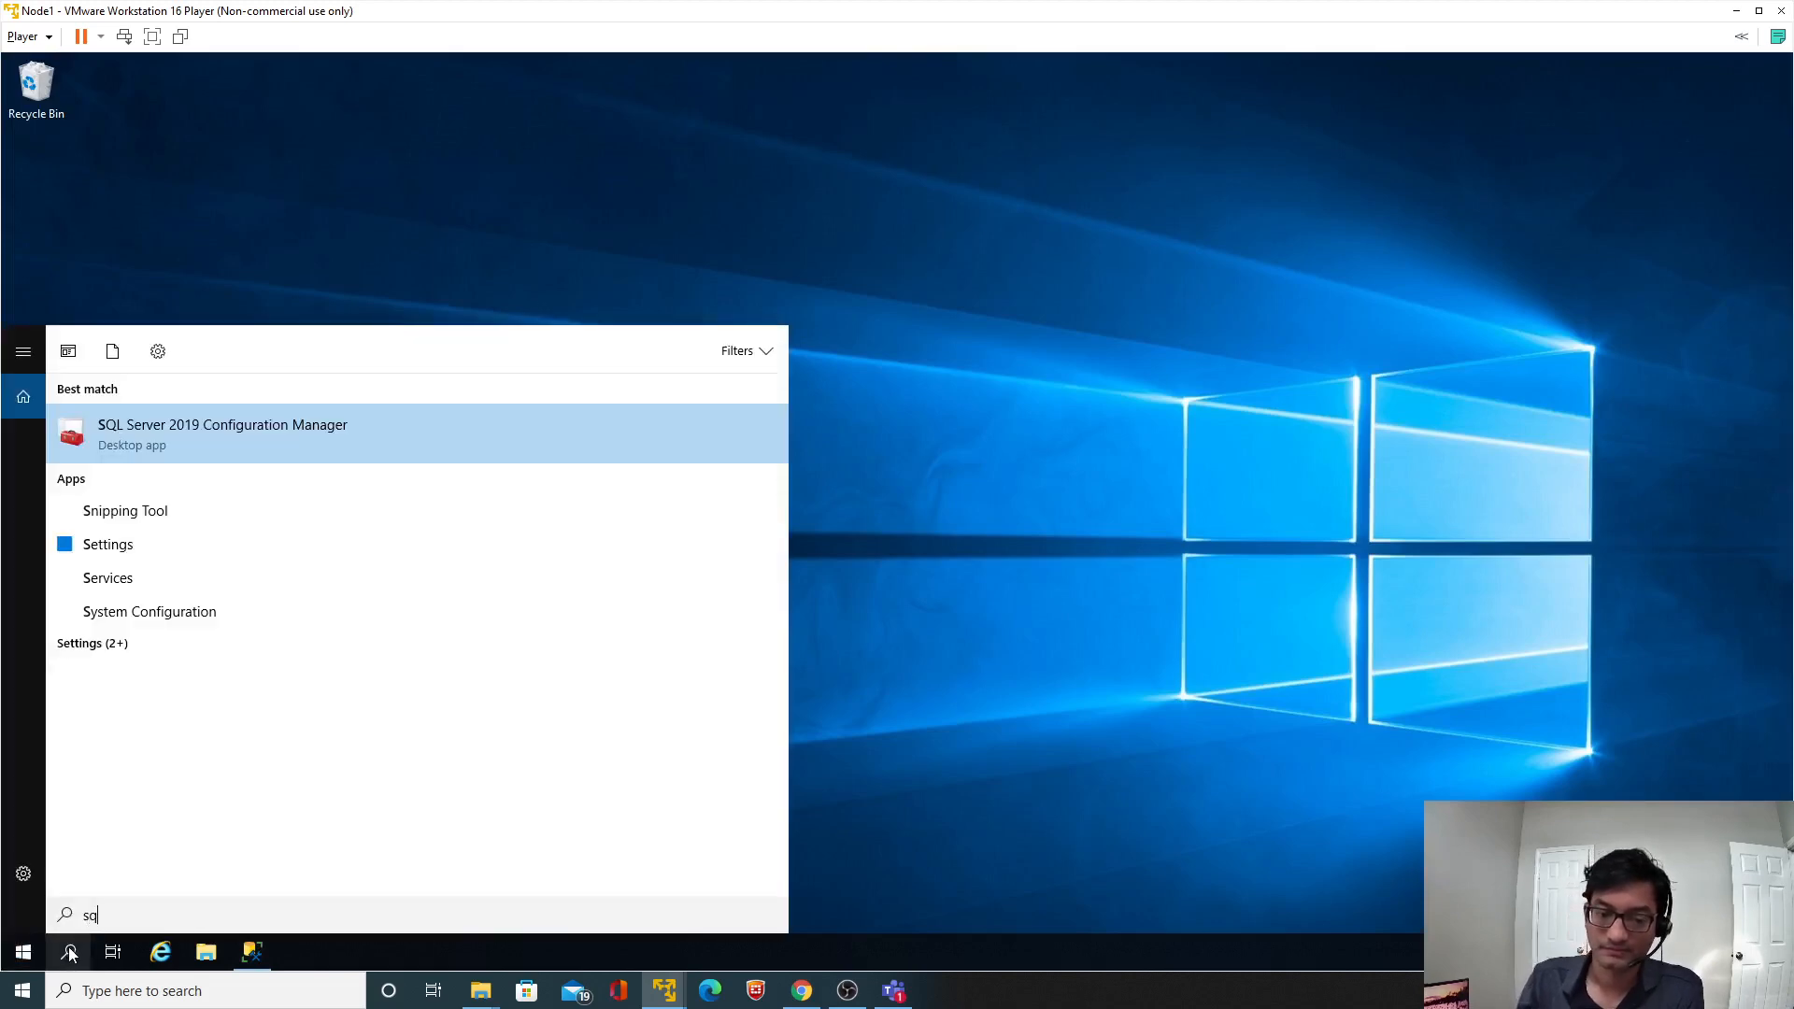
{"action": "type", "text": "l"}
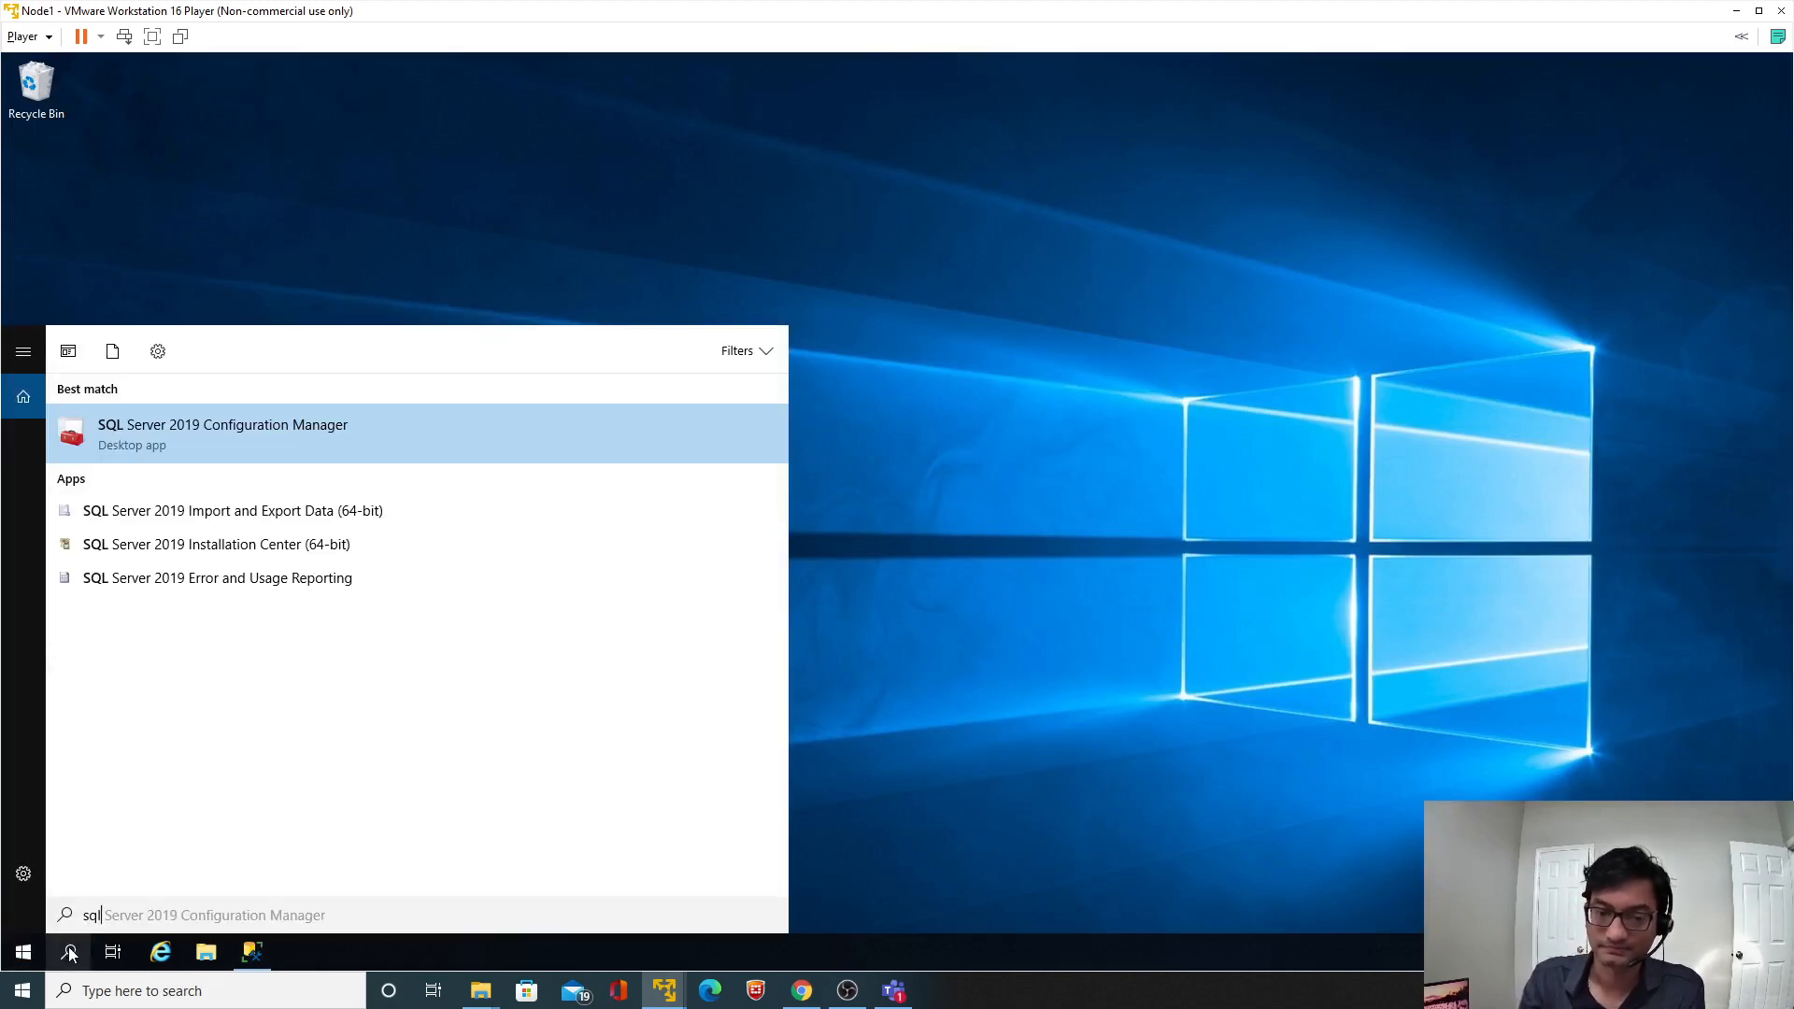
{"action": "left_click", "coordinate": [257, 443]}
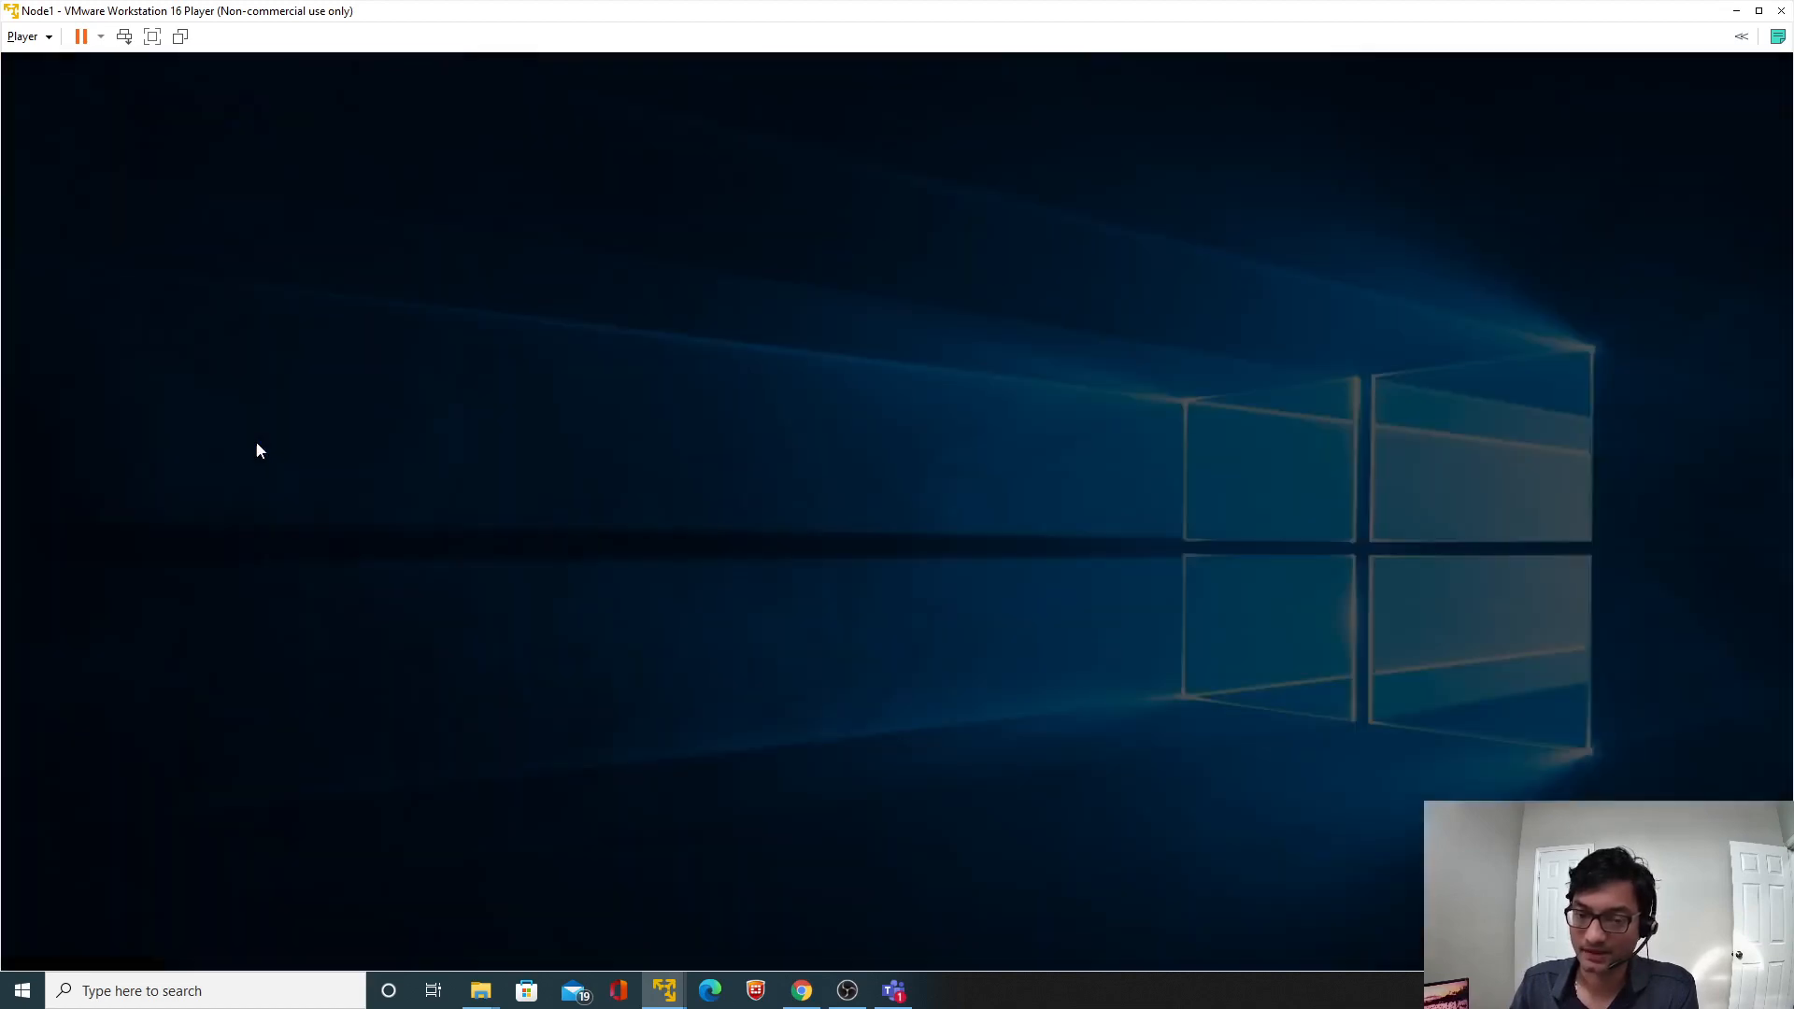
{"action": "left_click", "coordinate": [815, 619]}
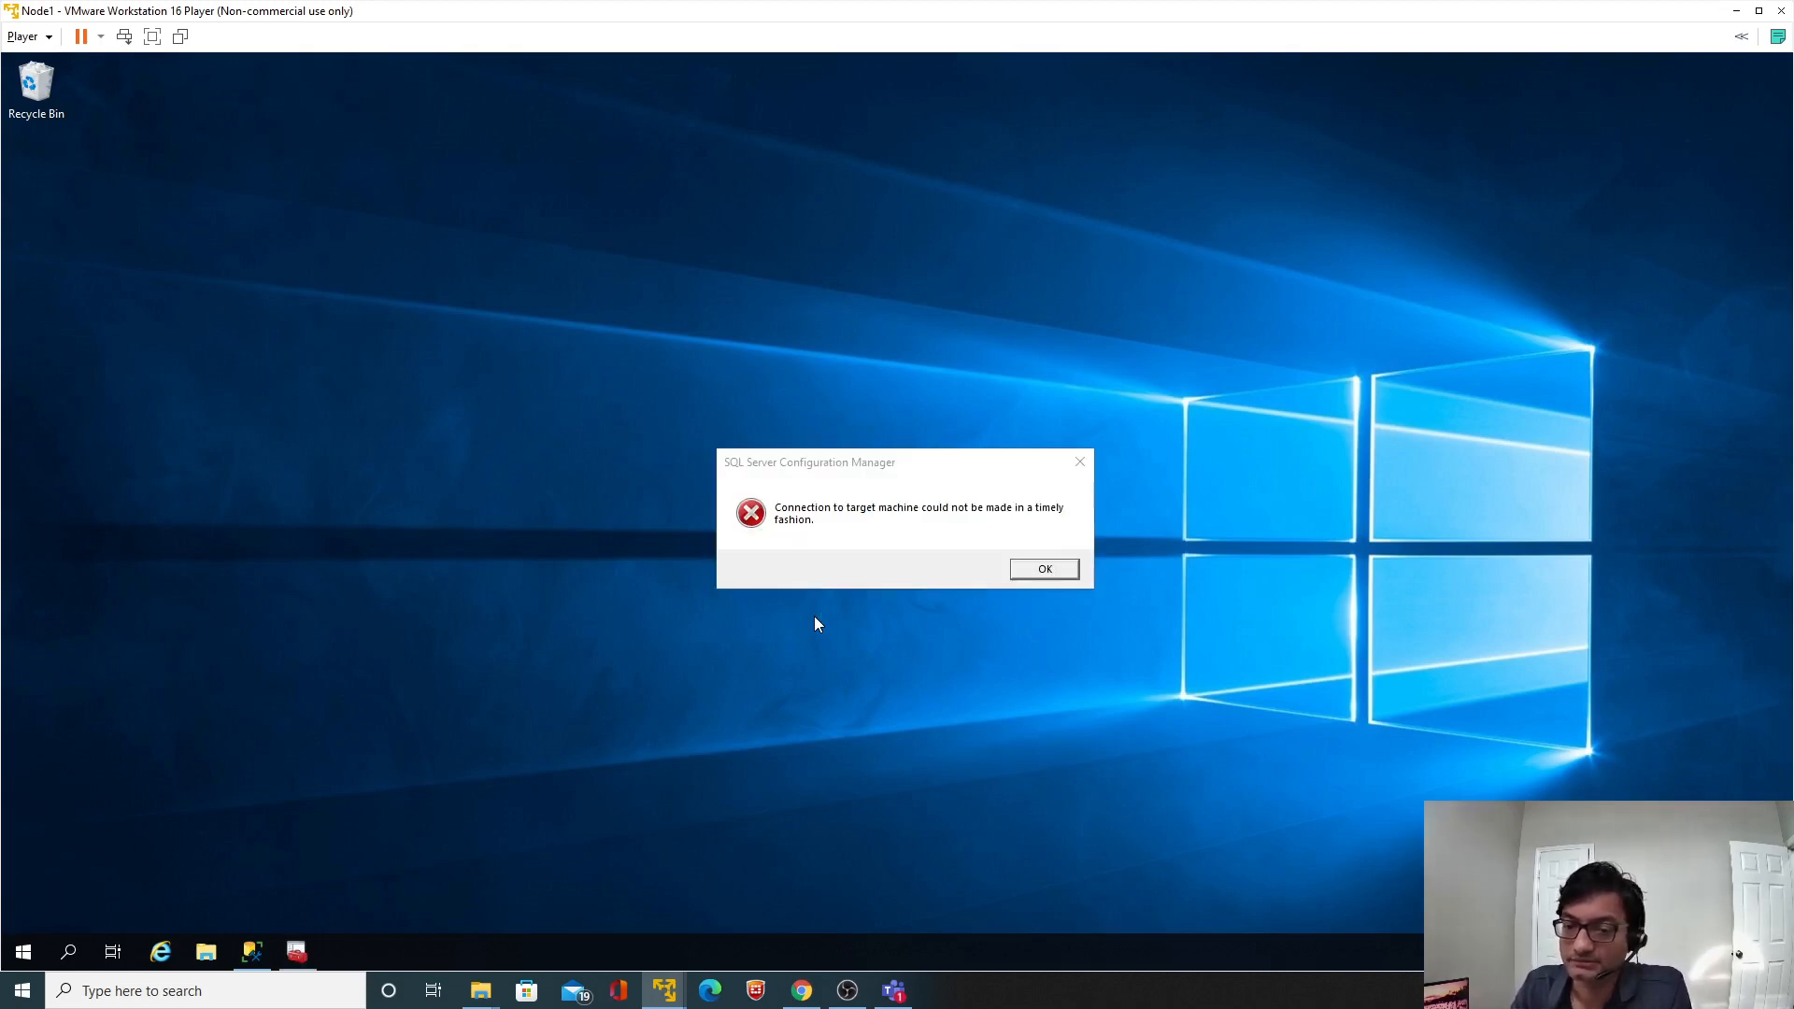
{"action": "left_click", "coordinate": [1031, 571]}
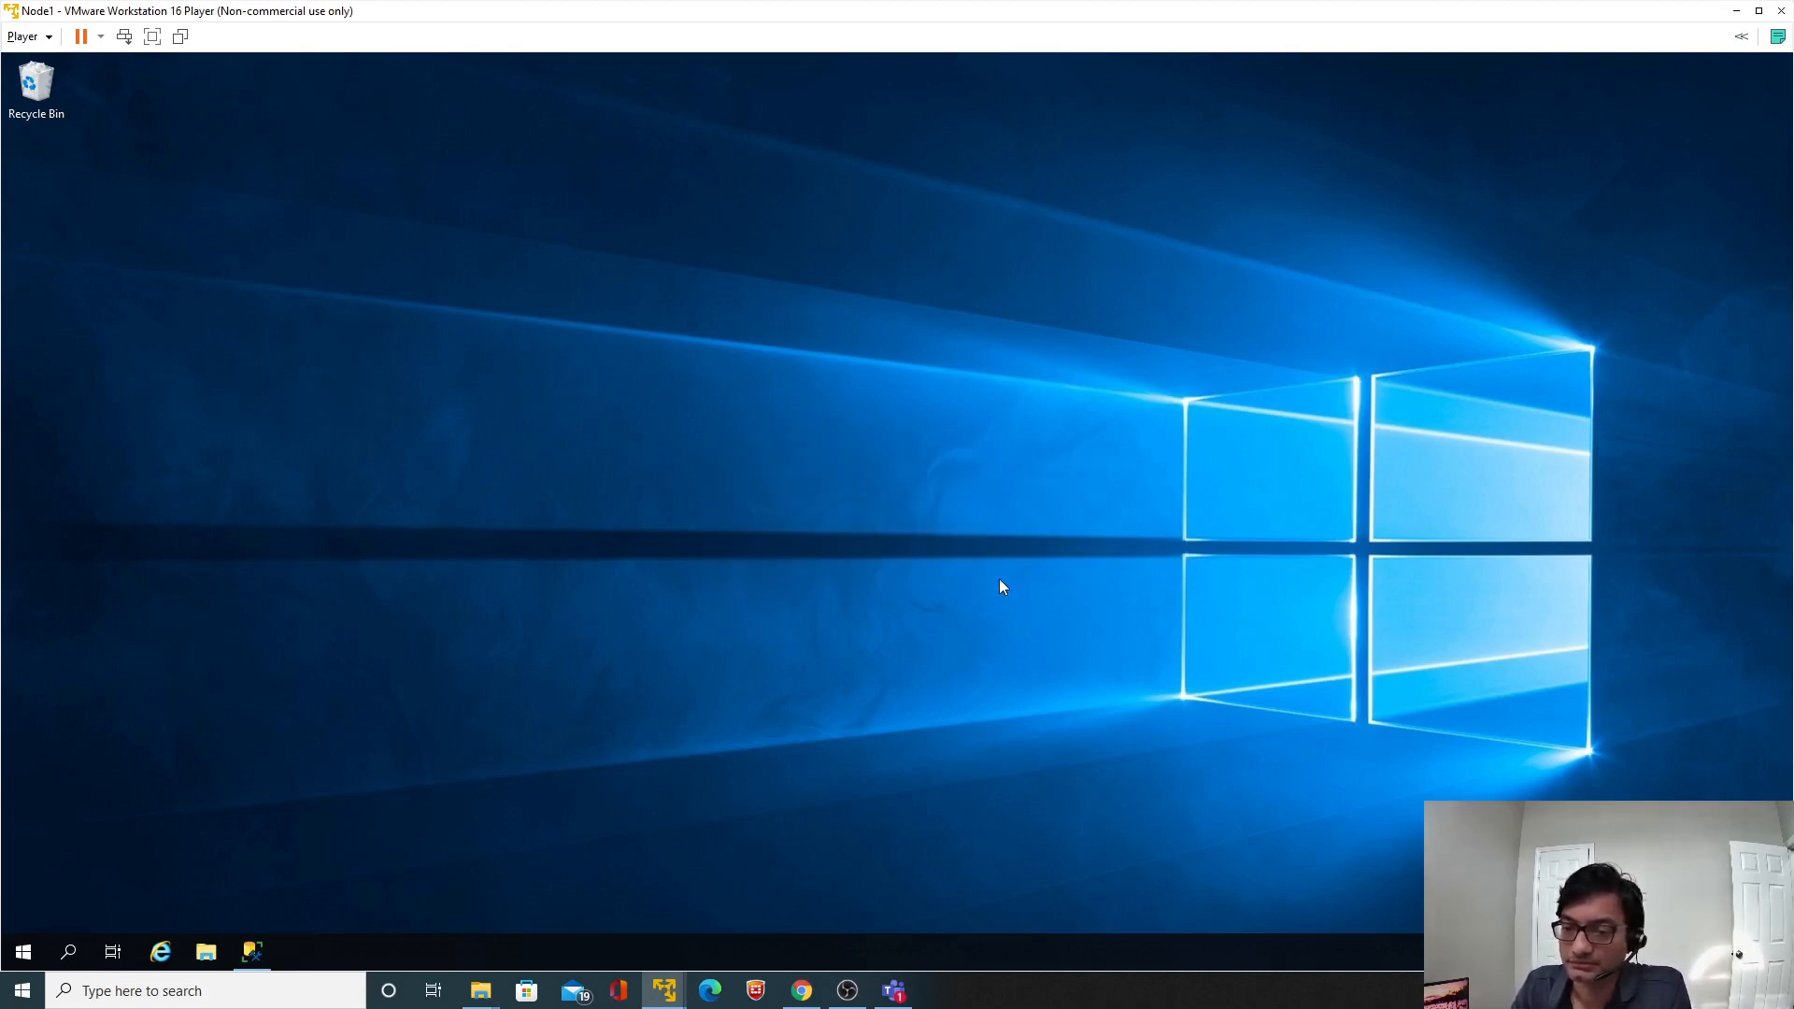
Switch back to SQL Server Management Studio and place the cursor on the blank line between the two ALTER DATABASE statements.
{"action": "left_click", "coordinate": [253, 950]}
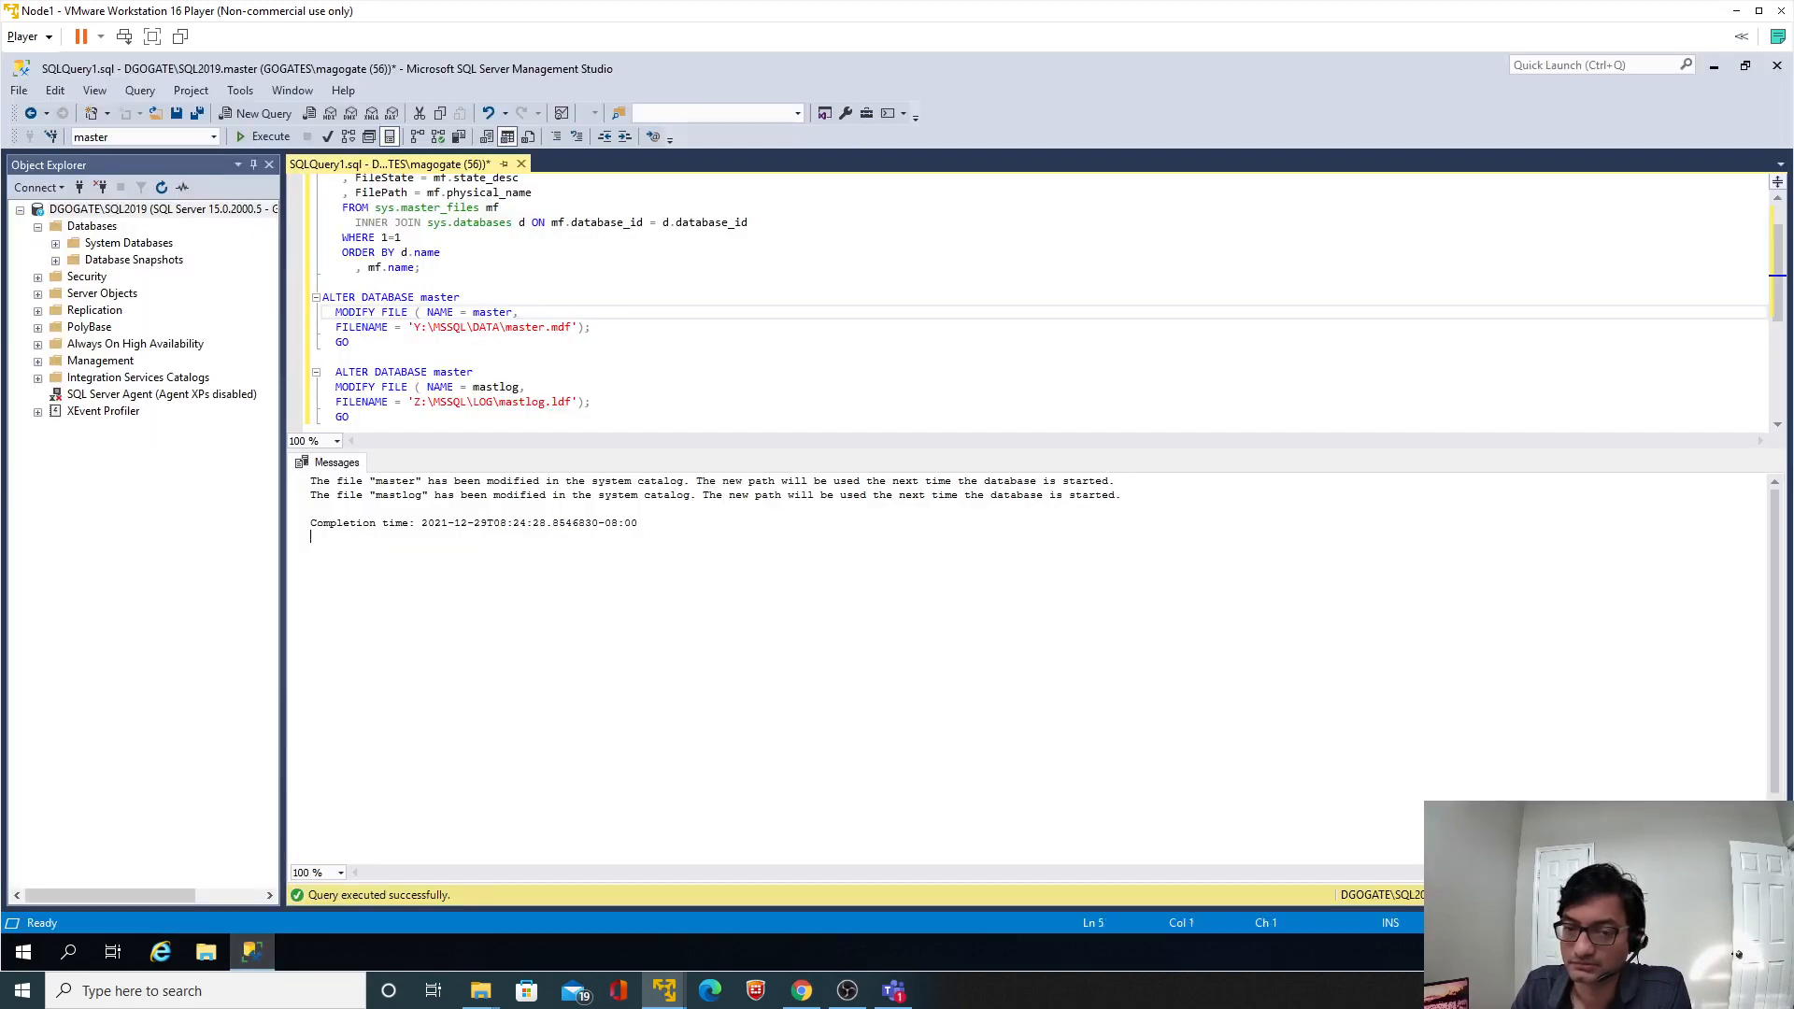
{"action": "left_click", "coordinate": [336, 357]}
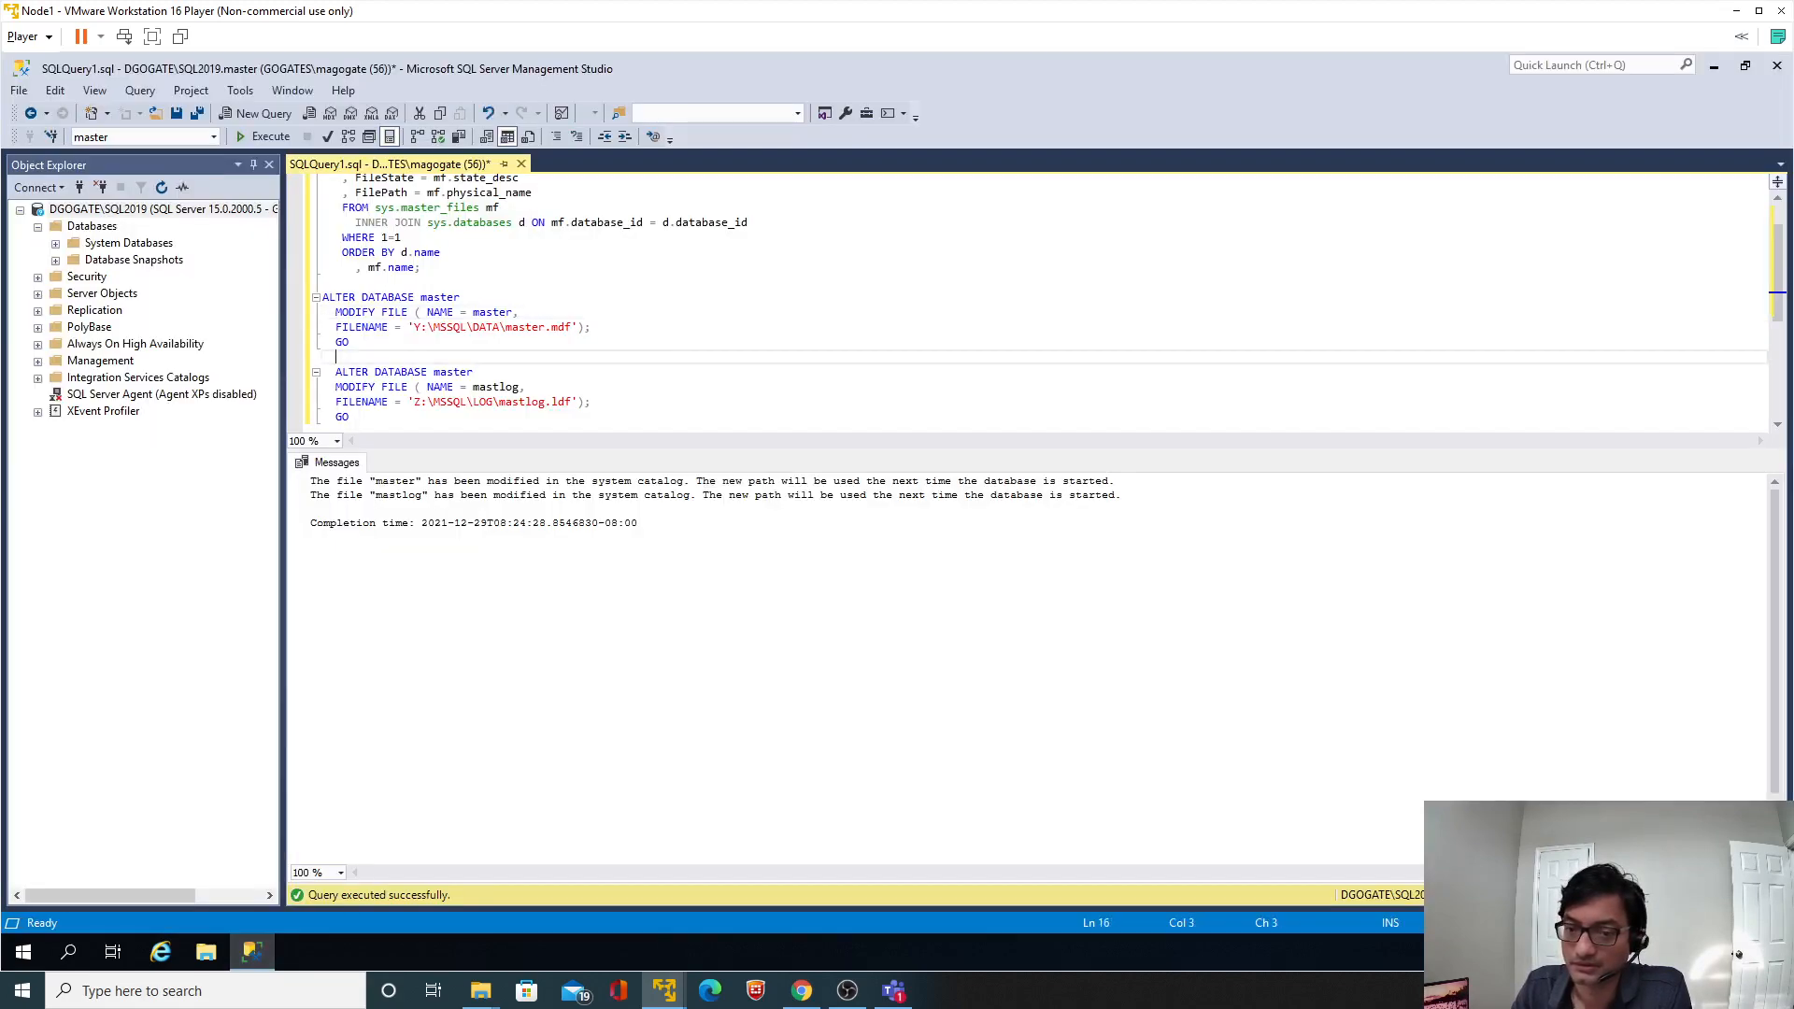
Minimize Management Studio, search for "sql", and try launching SQL Server 2019 Configuration Manager, viewing the permission details and allowing changes.
{"action": "left_click", "coordinate": [1713, 69]}
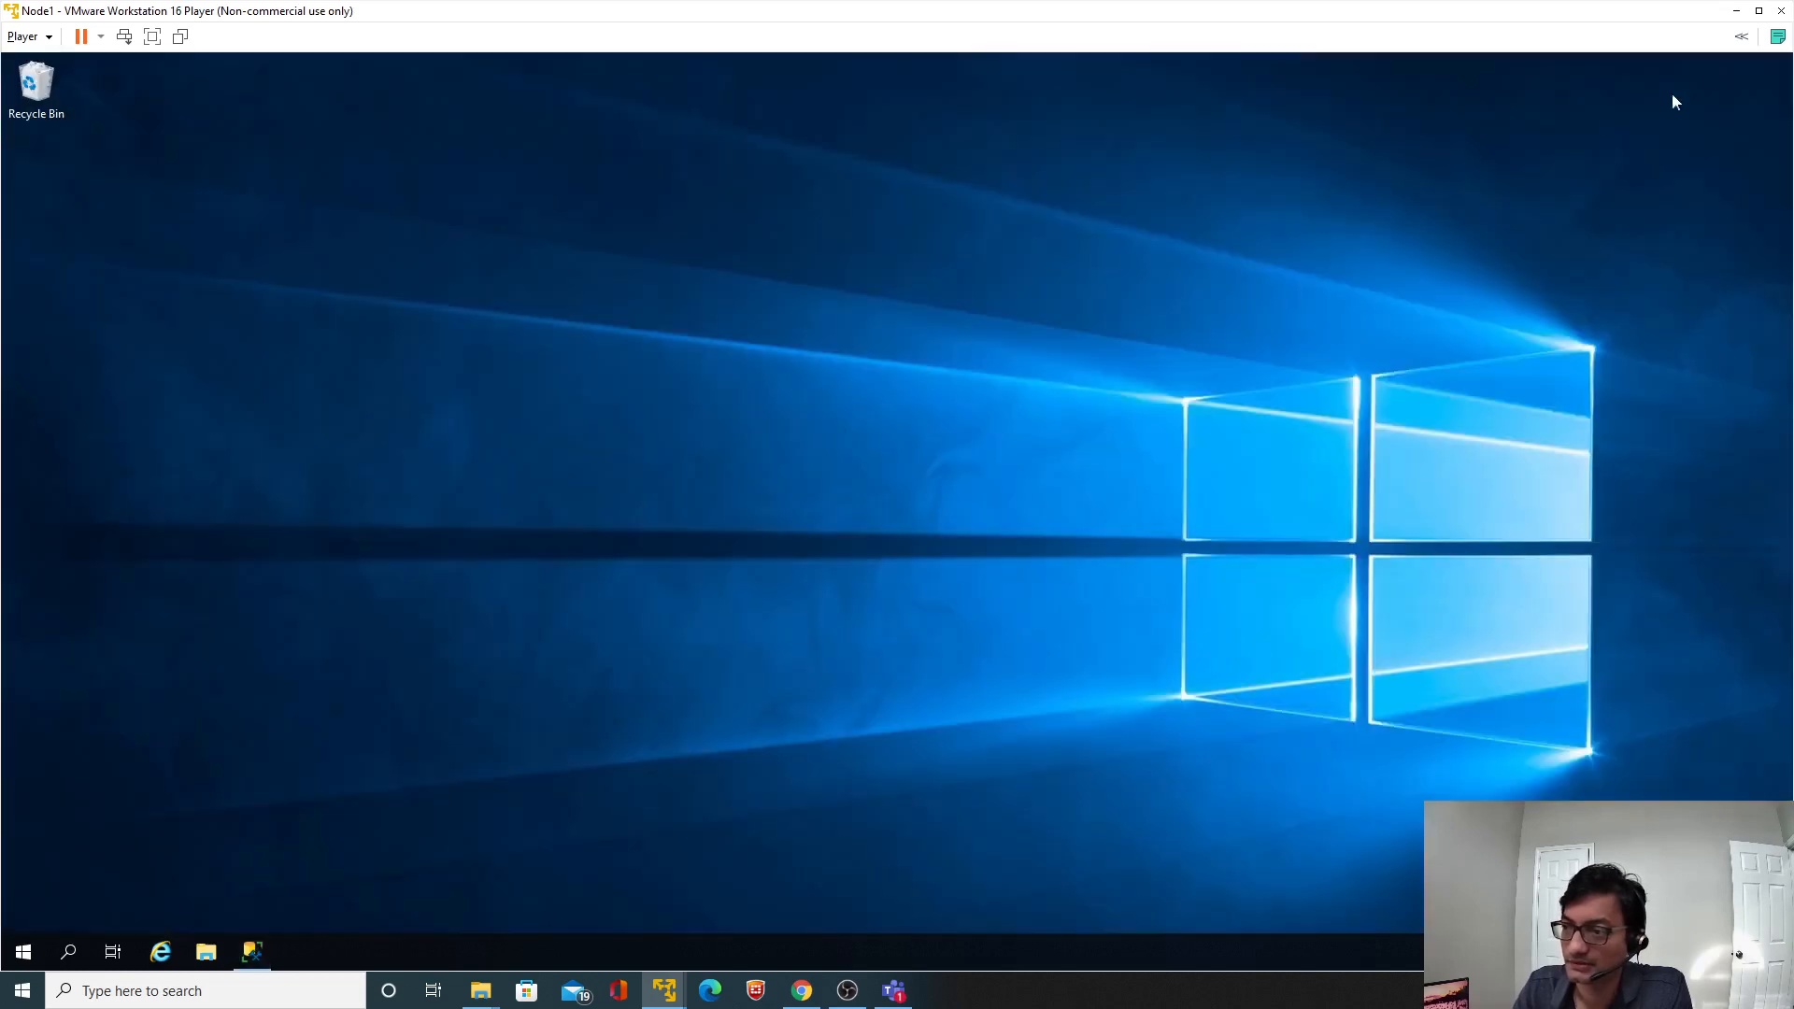
{"action": "left_click", "coordinate": [24, 951]}
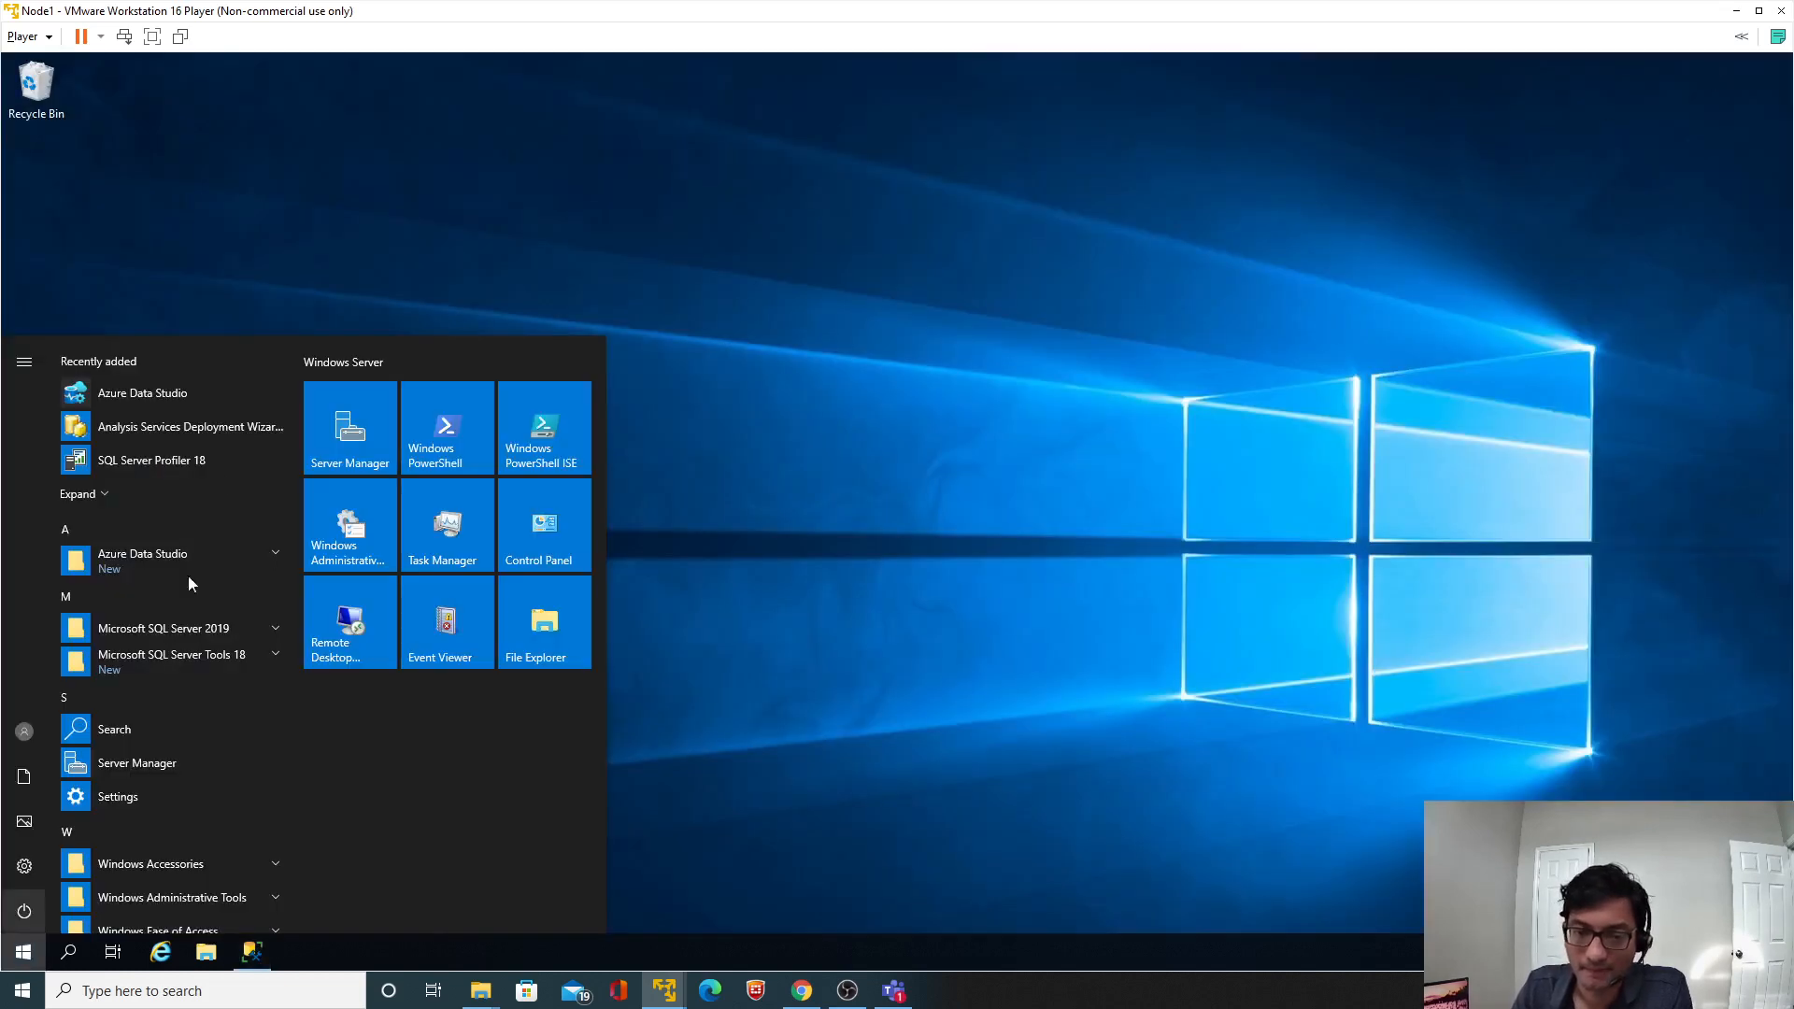
{"action": "left_click", "coordinate": [75, 952]}
{"action": "type", "text": "sql"}
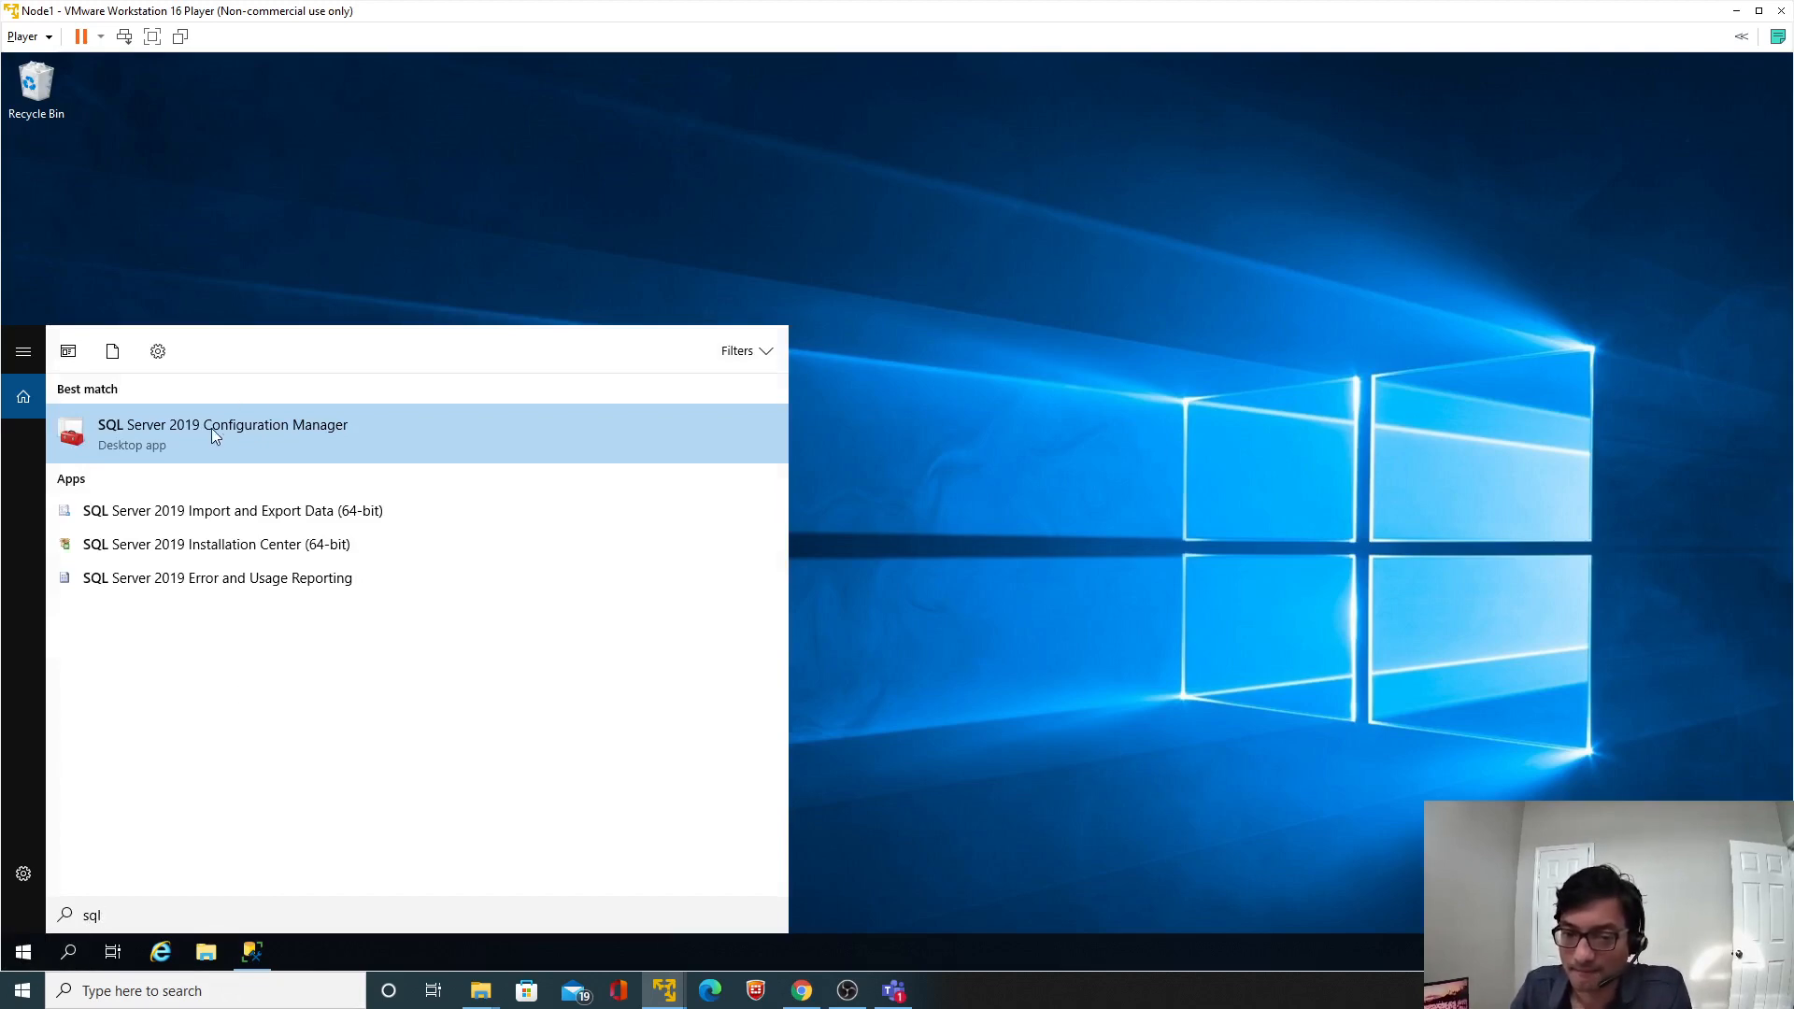
{"action": "left_click", "coordinate": [211, 428]}
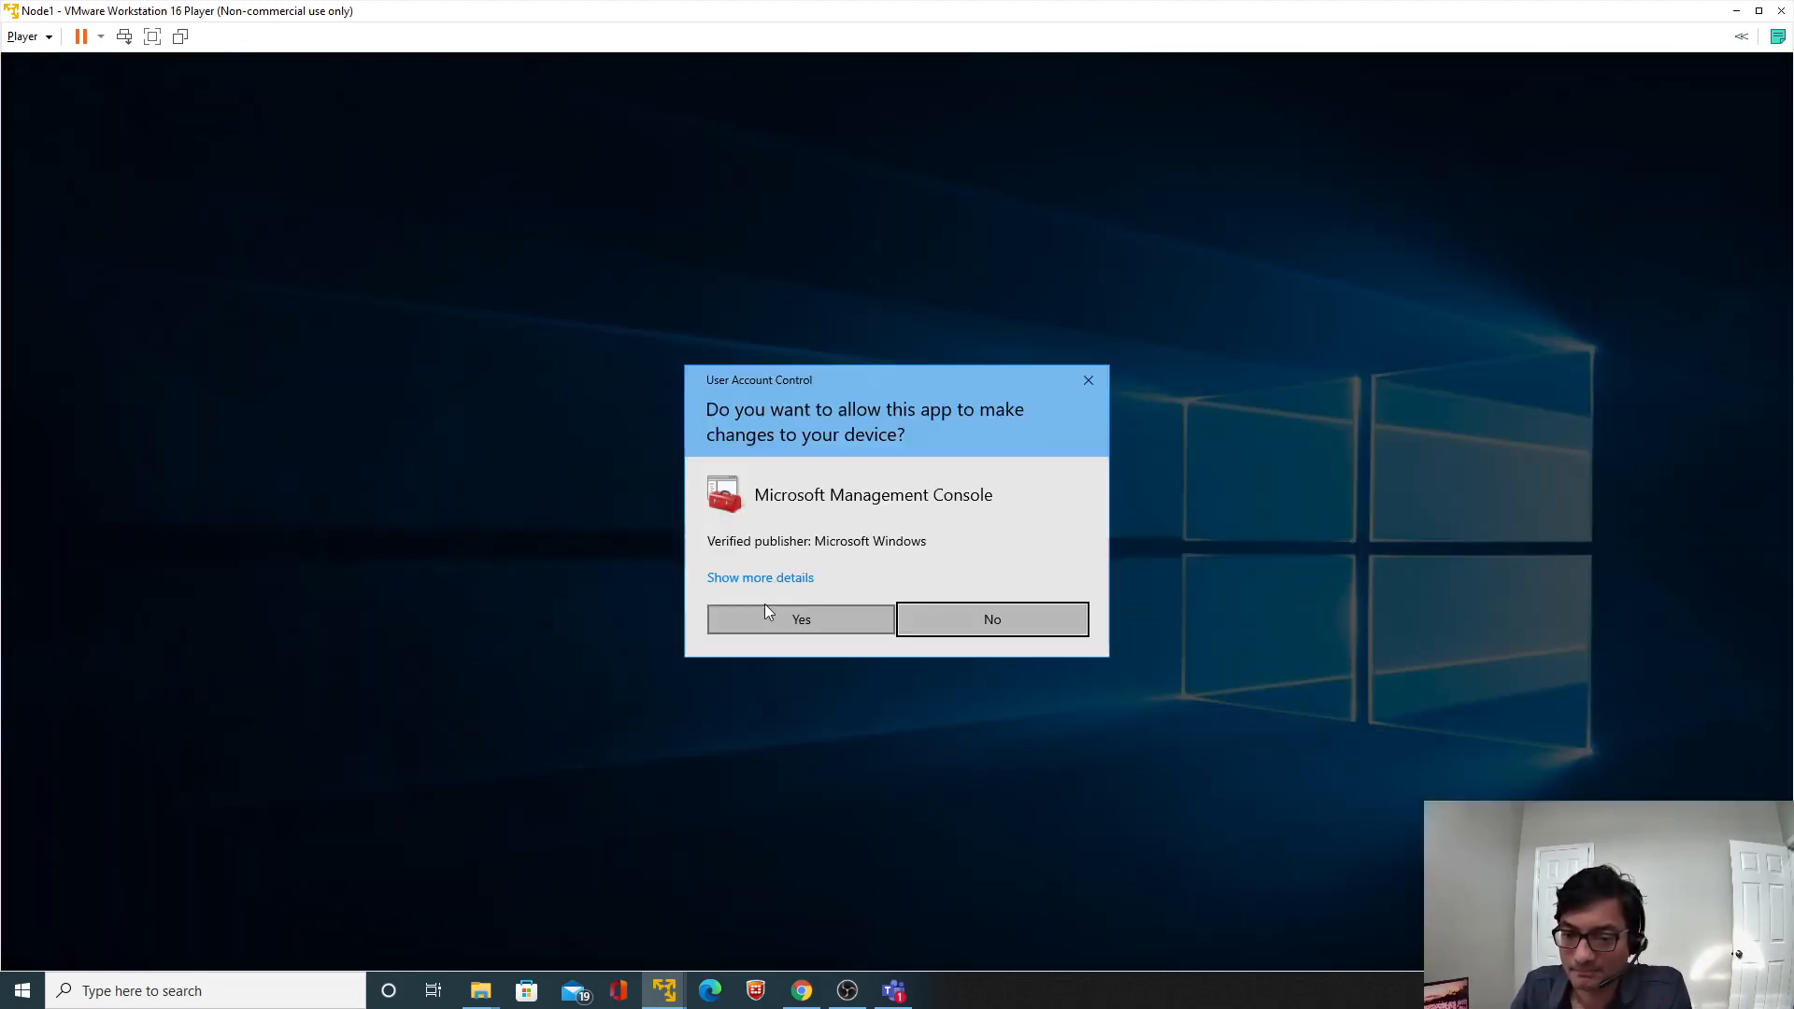
{"action": "left_click", "coordinate": [764, 579]}
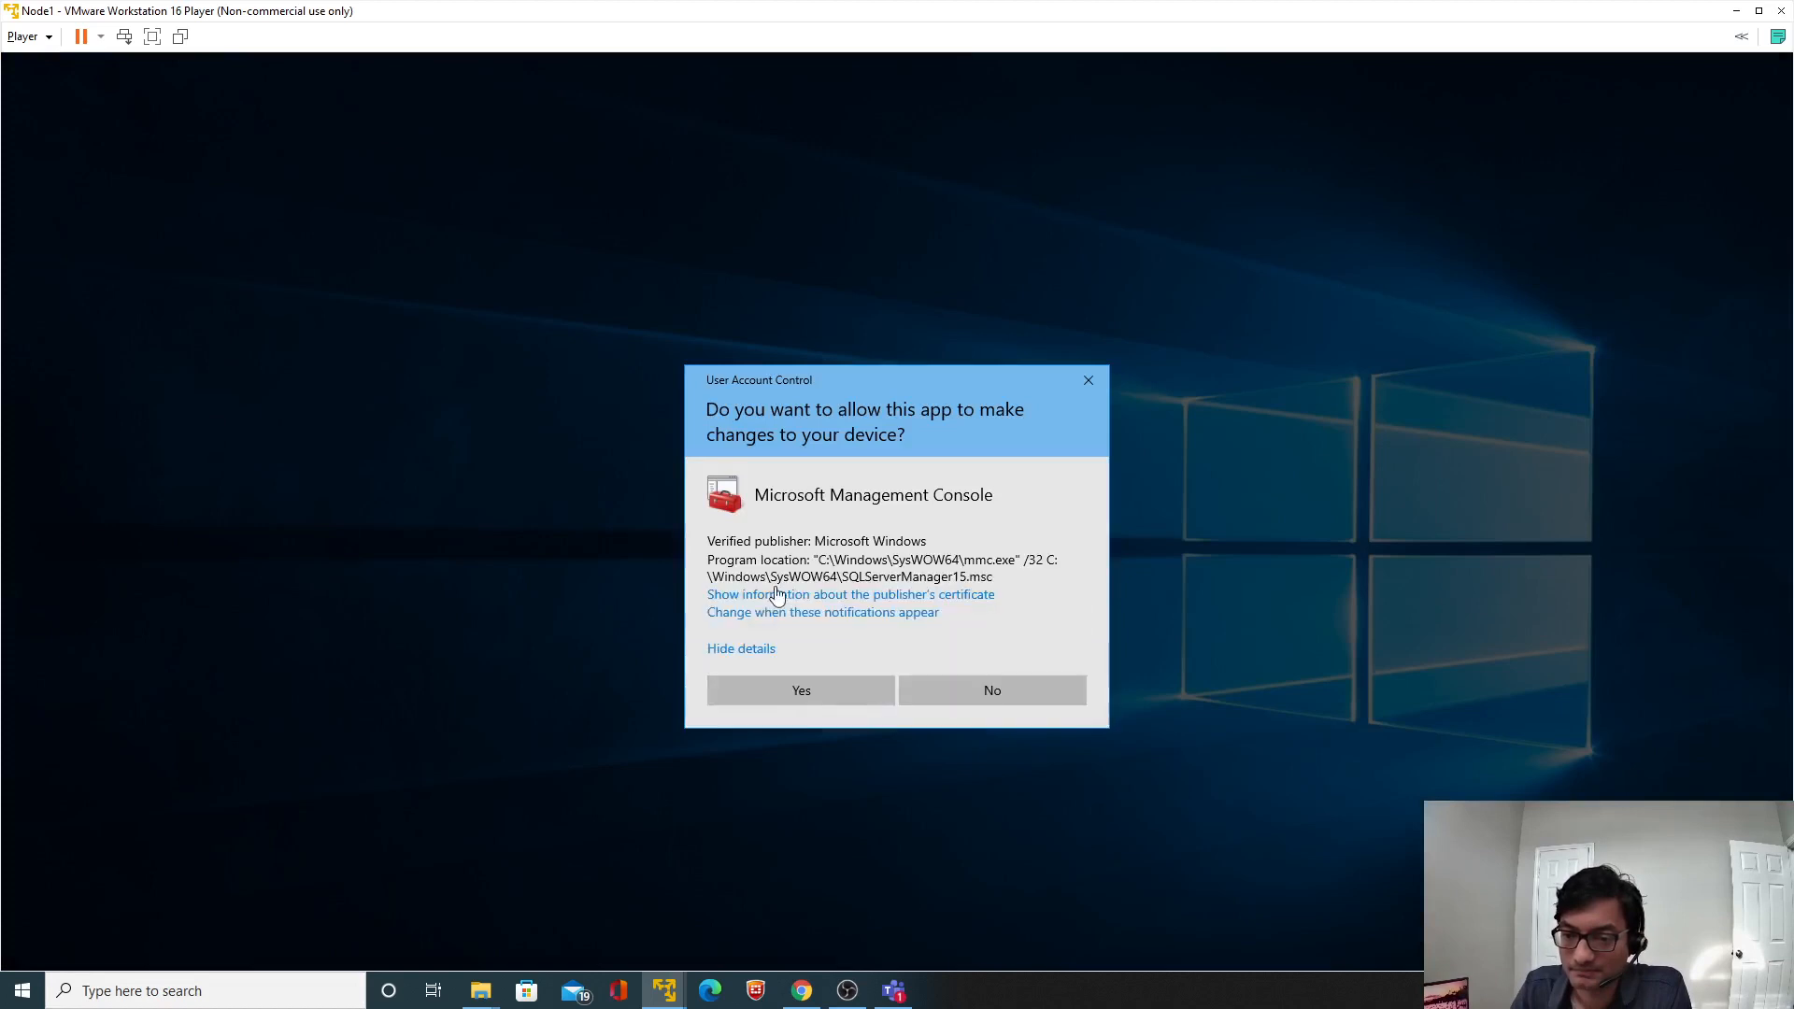
{"action": "left_click", "coordinate": [813, 688]}
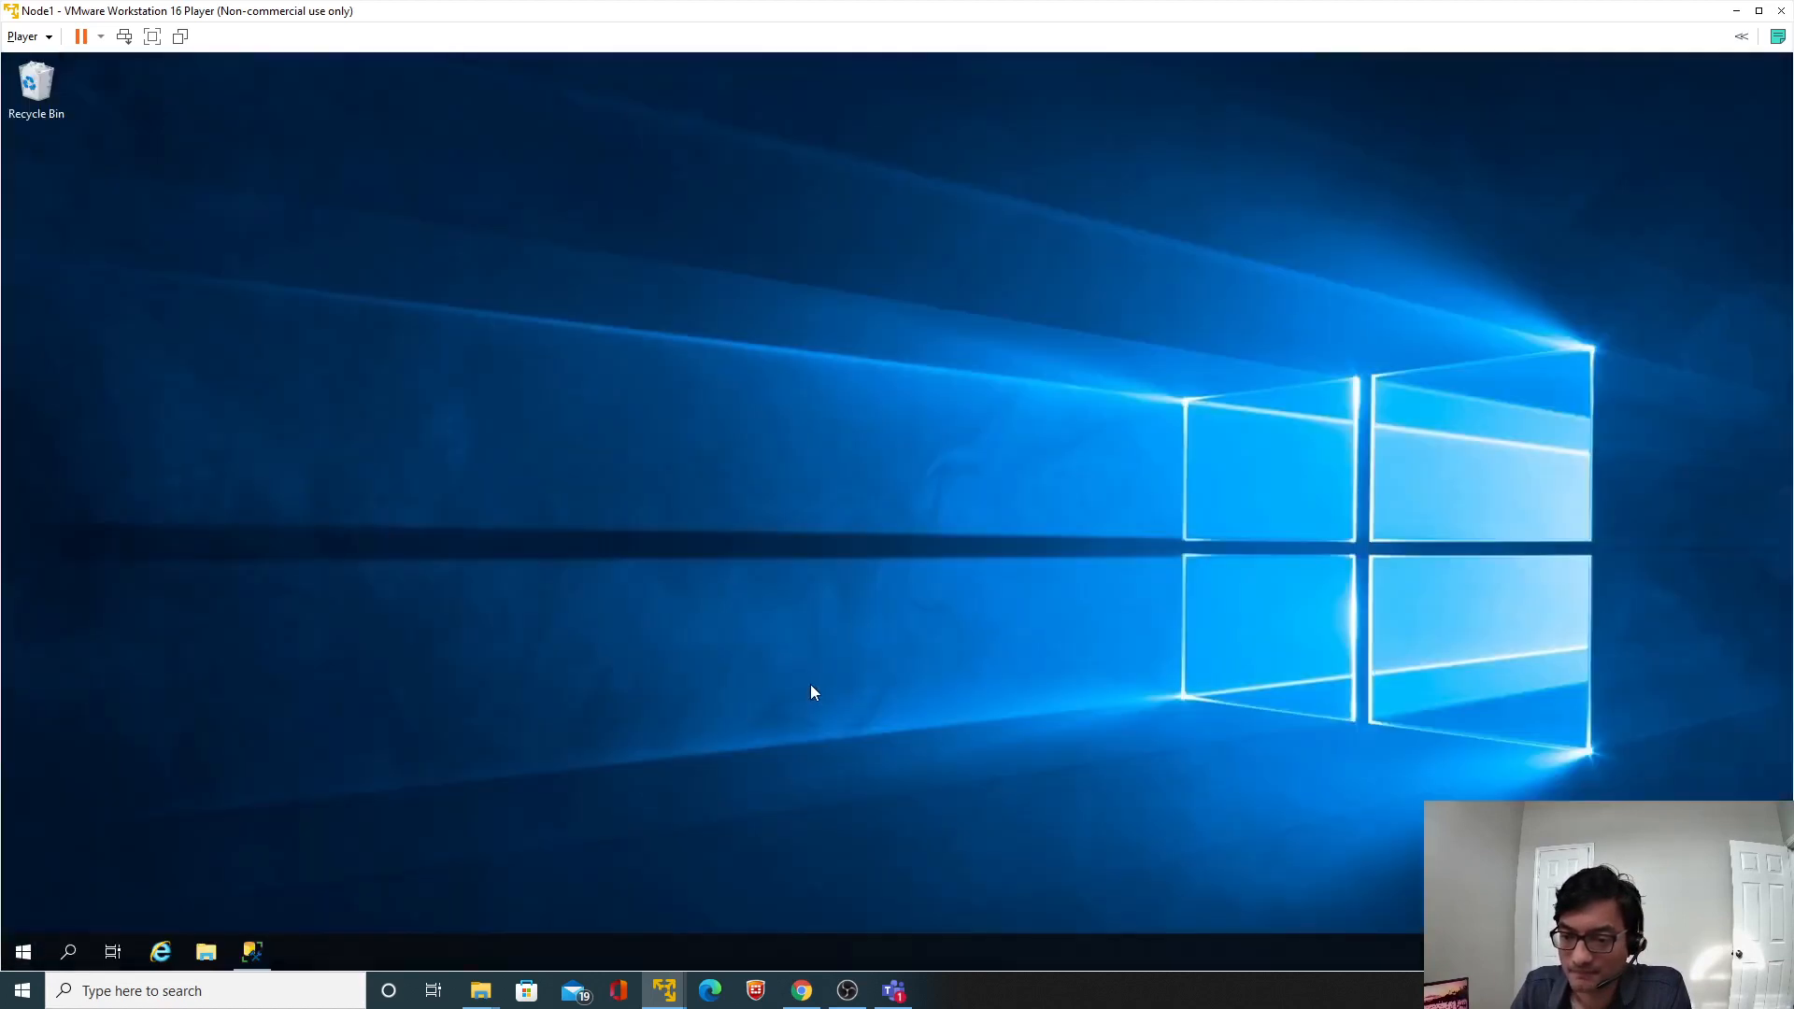
Return to SQL Server Management Studio, dismiss the Configuration Manager error dialog, and place the cursor after the first GO.
{"action": "left_click", "coordinate": [261, 945]}
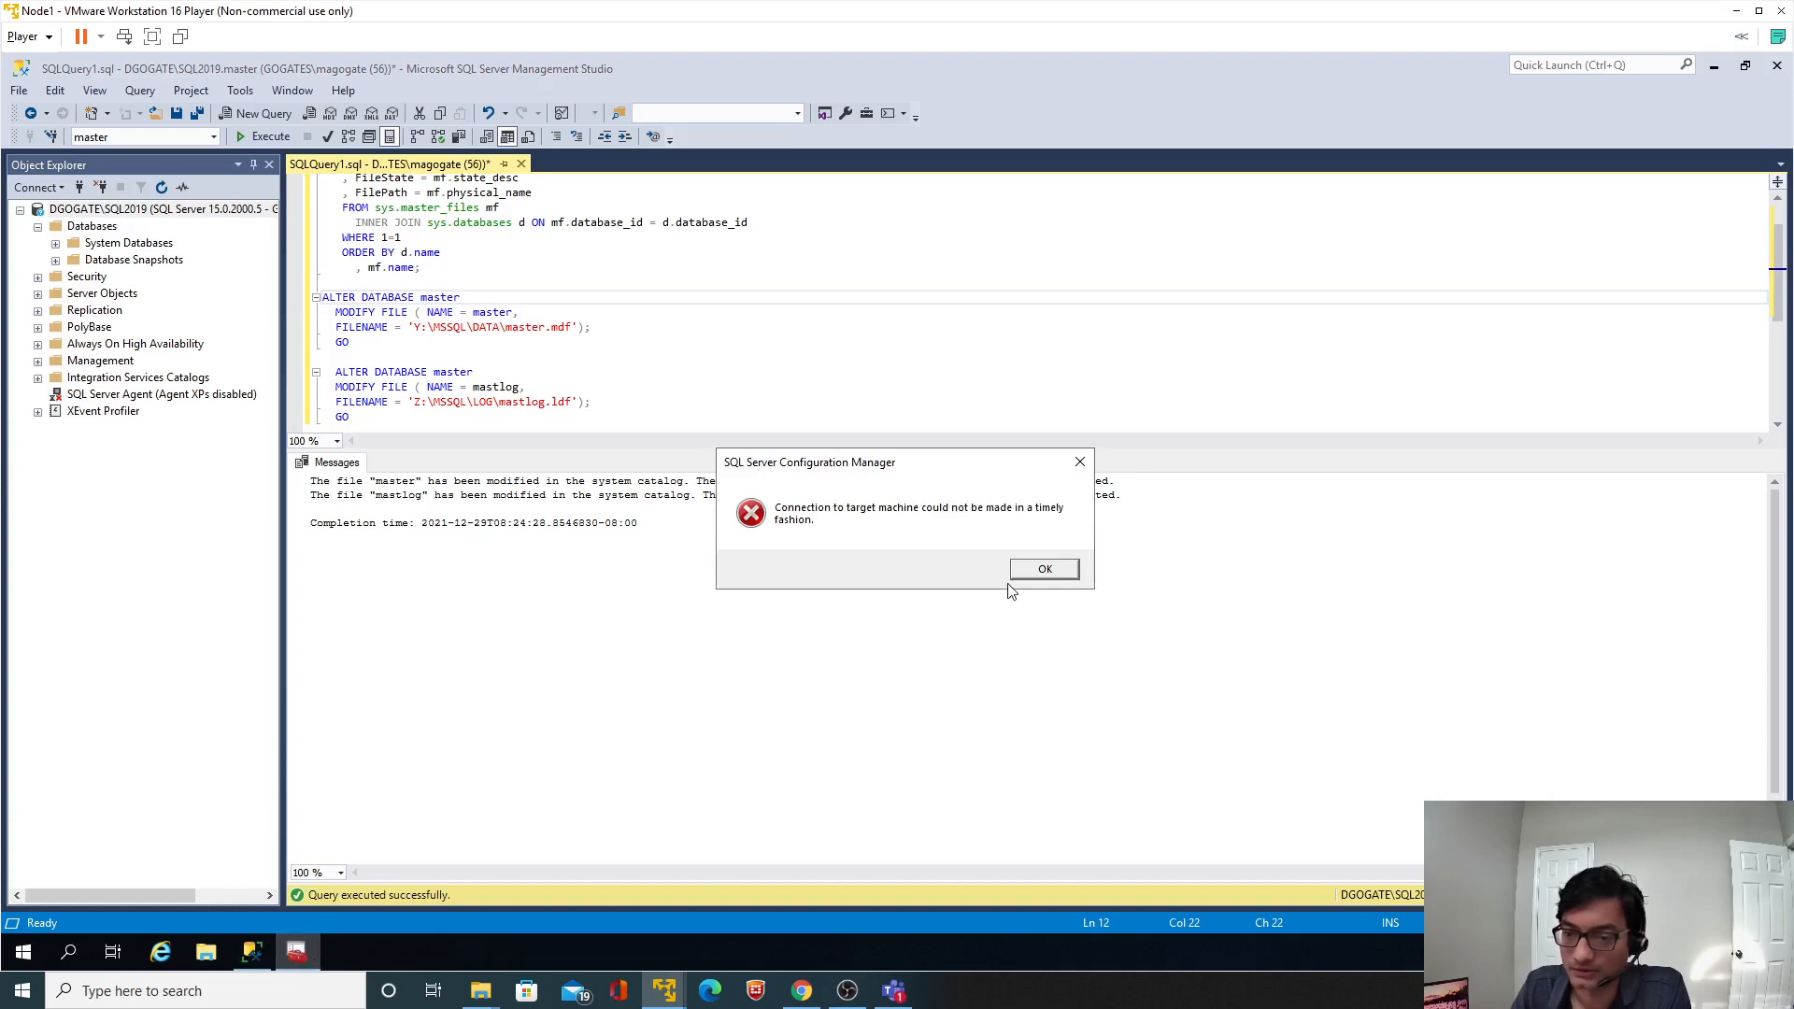
{"action": "left_click", "coordinate": [1019, 584]}
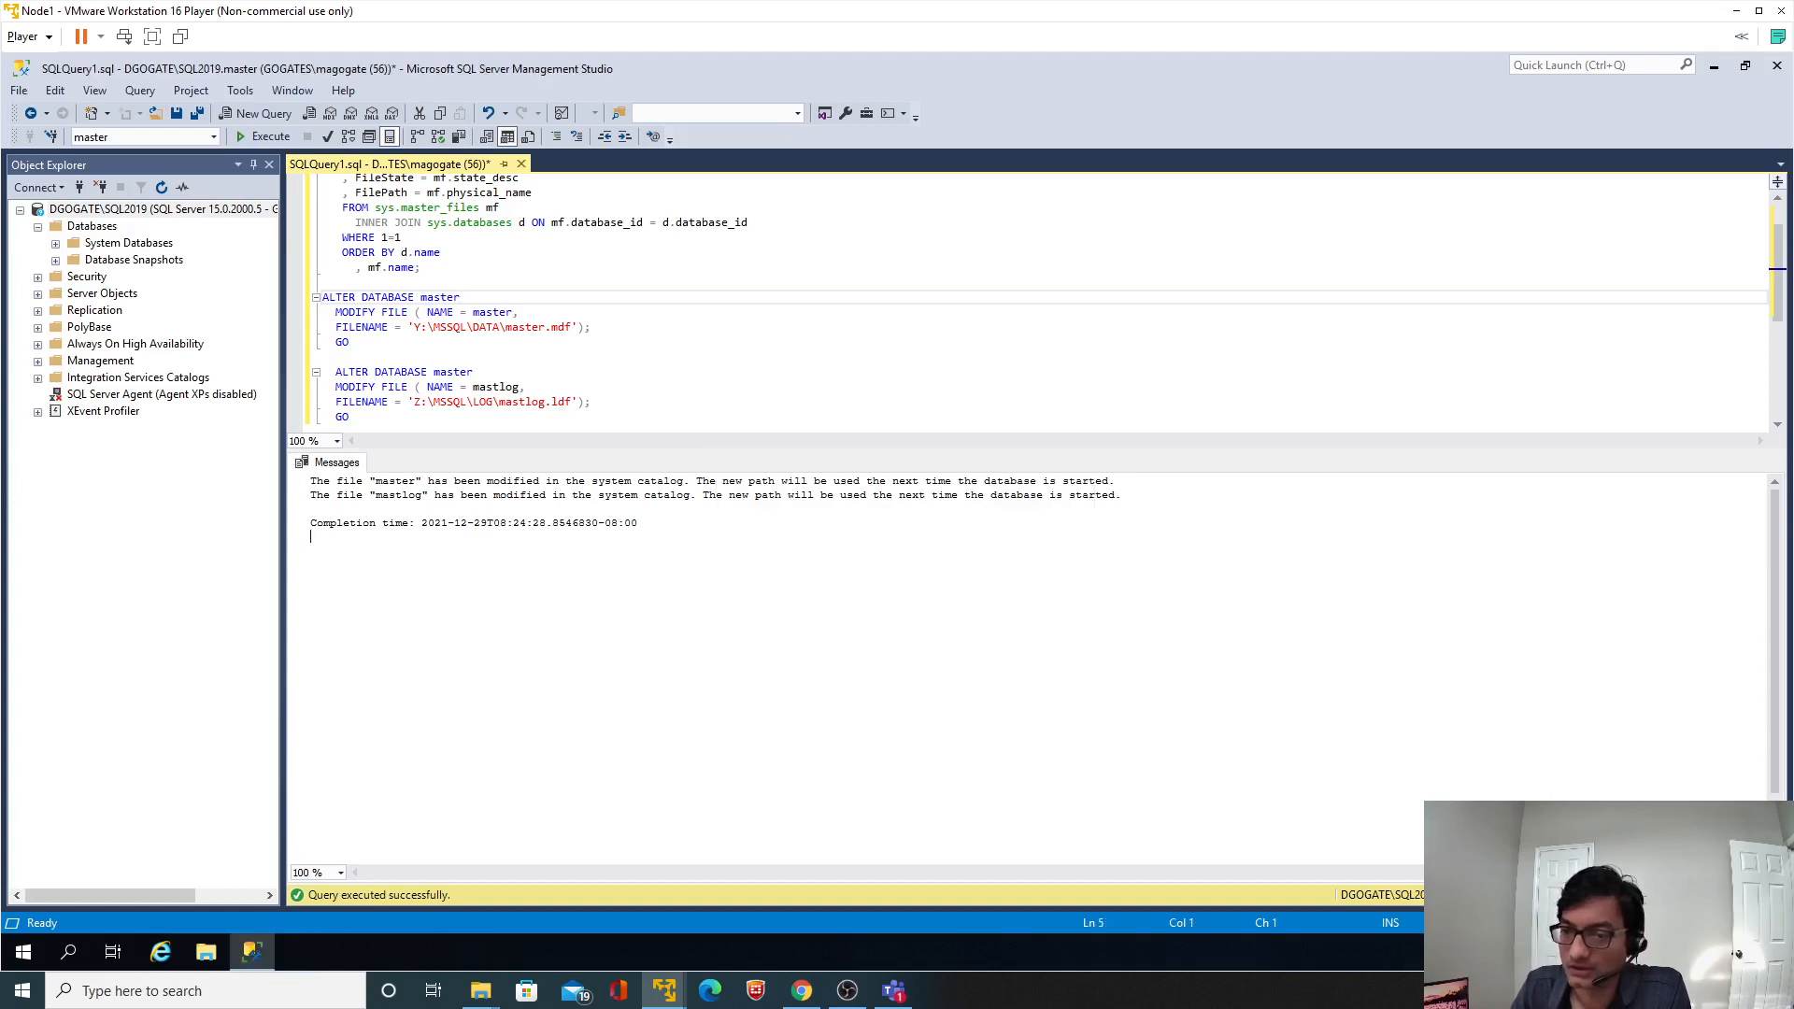
{"action": "left_click", "coordinate": [1355, 342]}
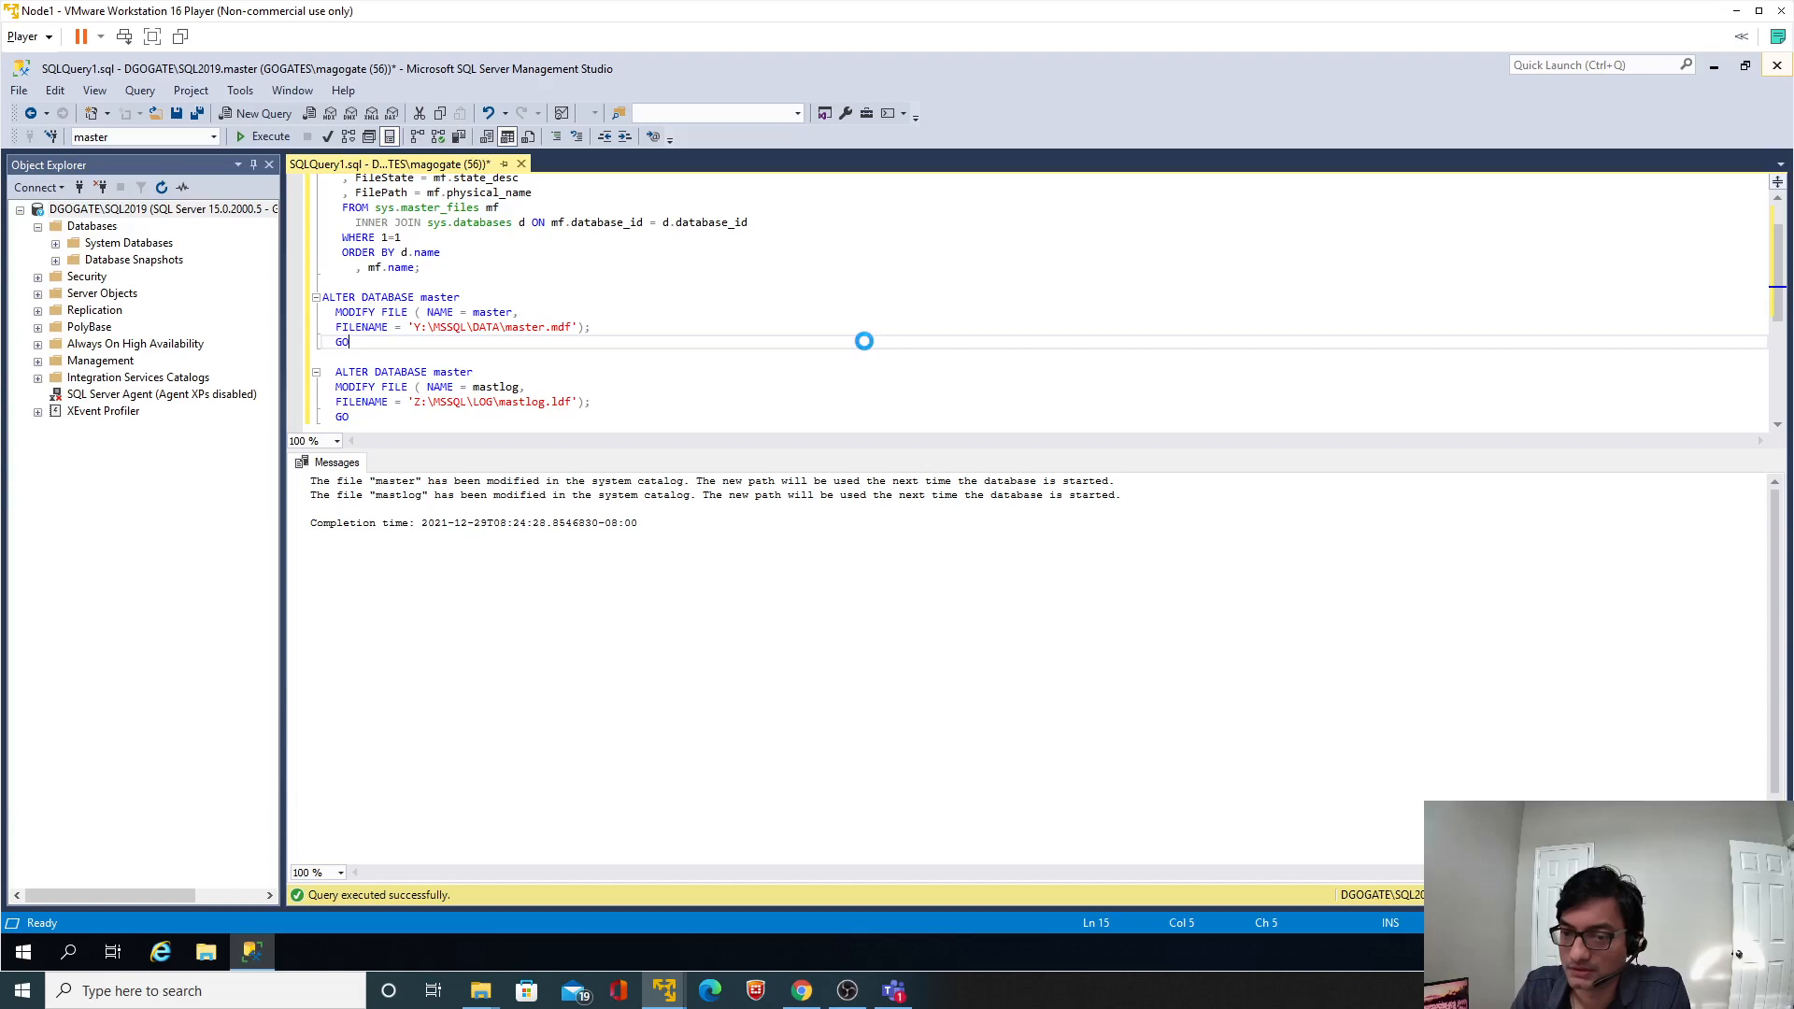
Open Task Manager in its detailed view, try to end the SSMS 18 (32 bit) task, and dismiss the Configuration Manager error dialog.
{"action": "right_click", "coordinate": [1000, 948]}
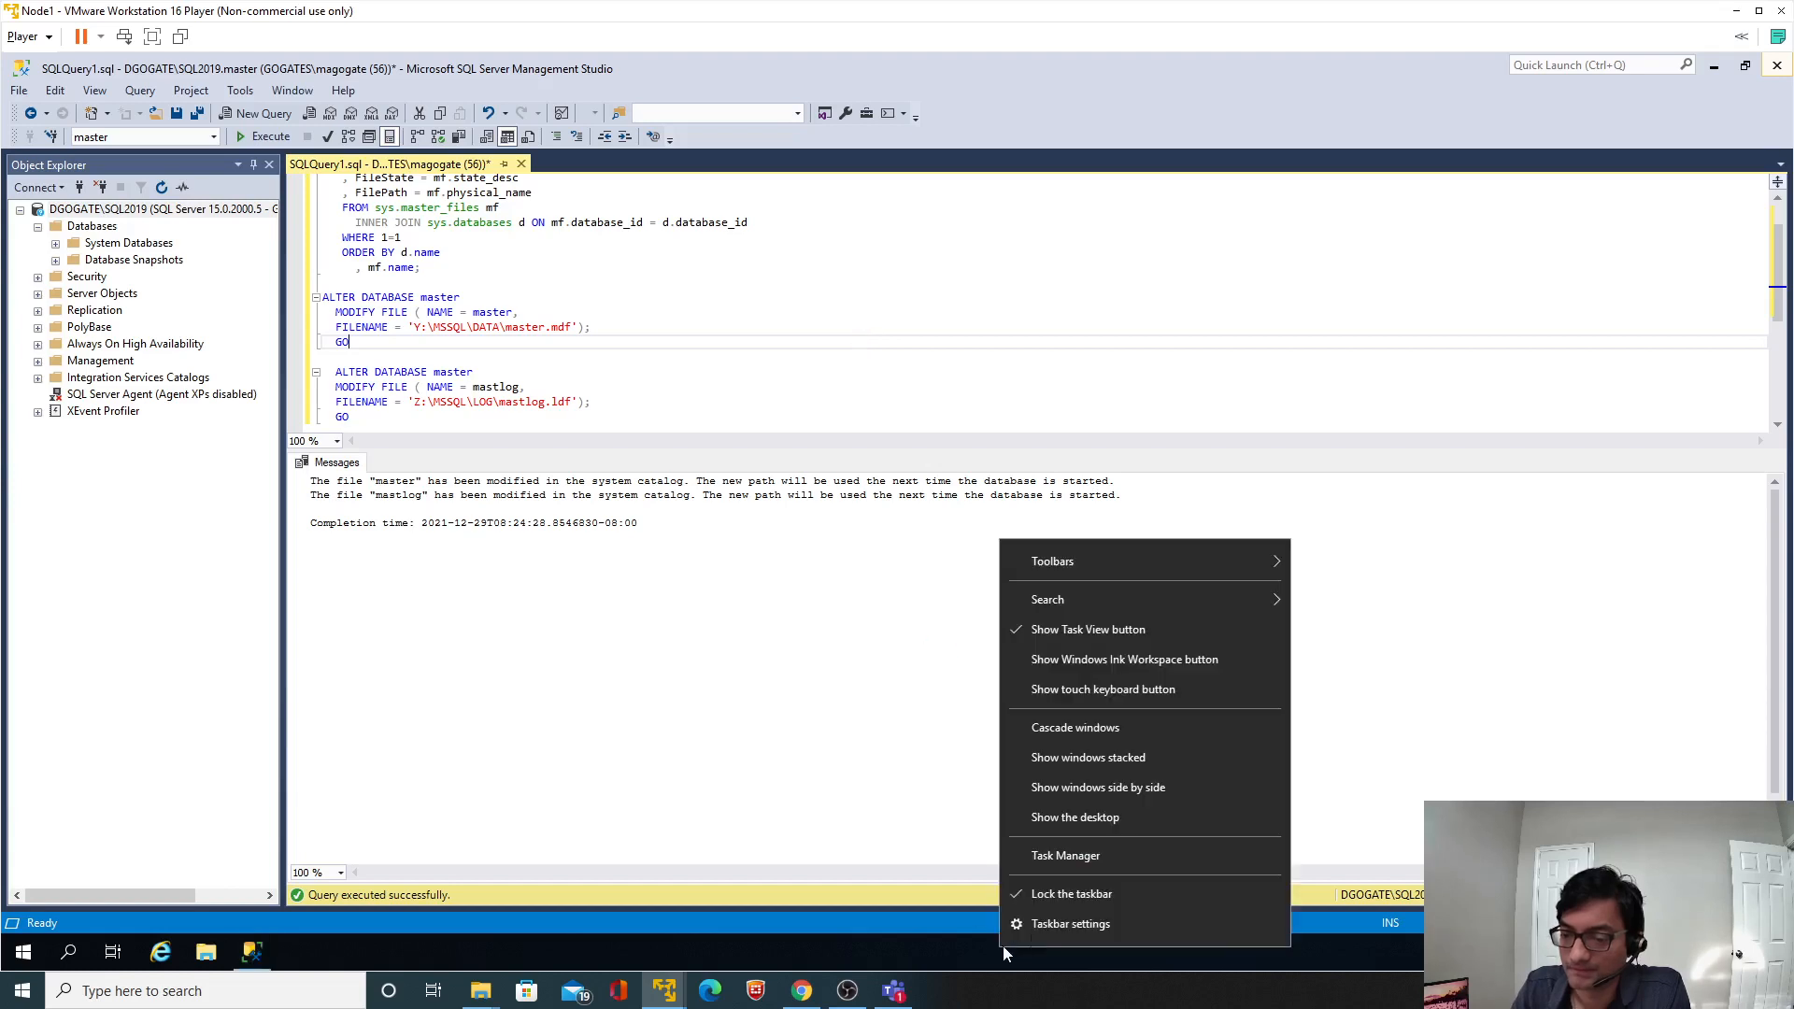
{"action": "left_click", "coordinate": [1079, 850]}
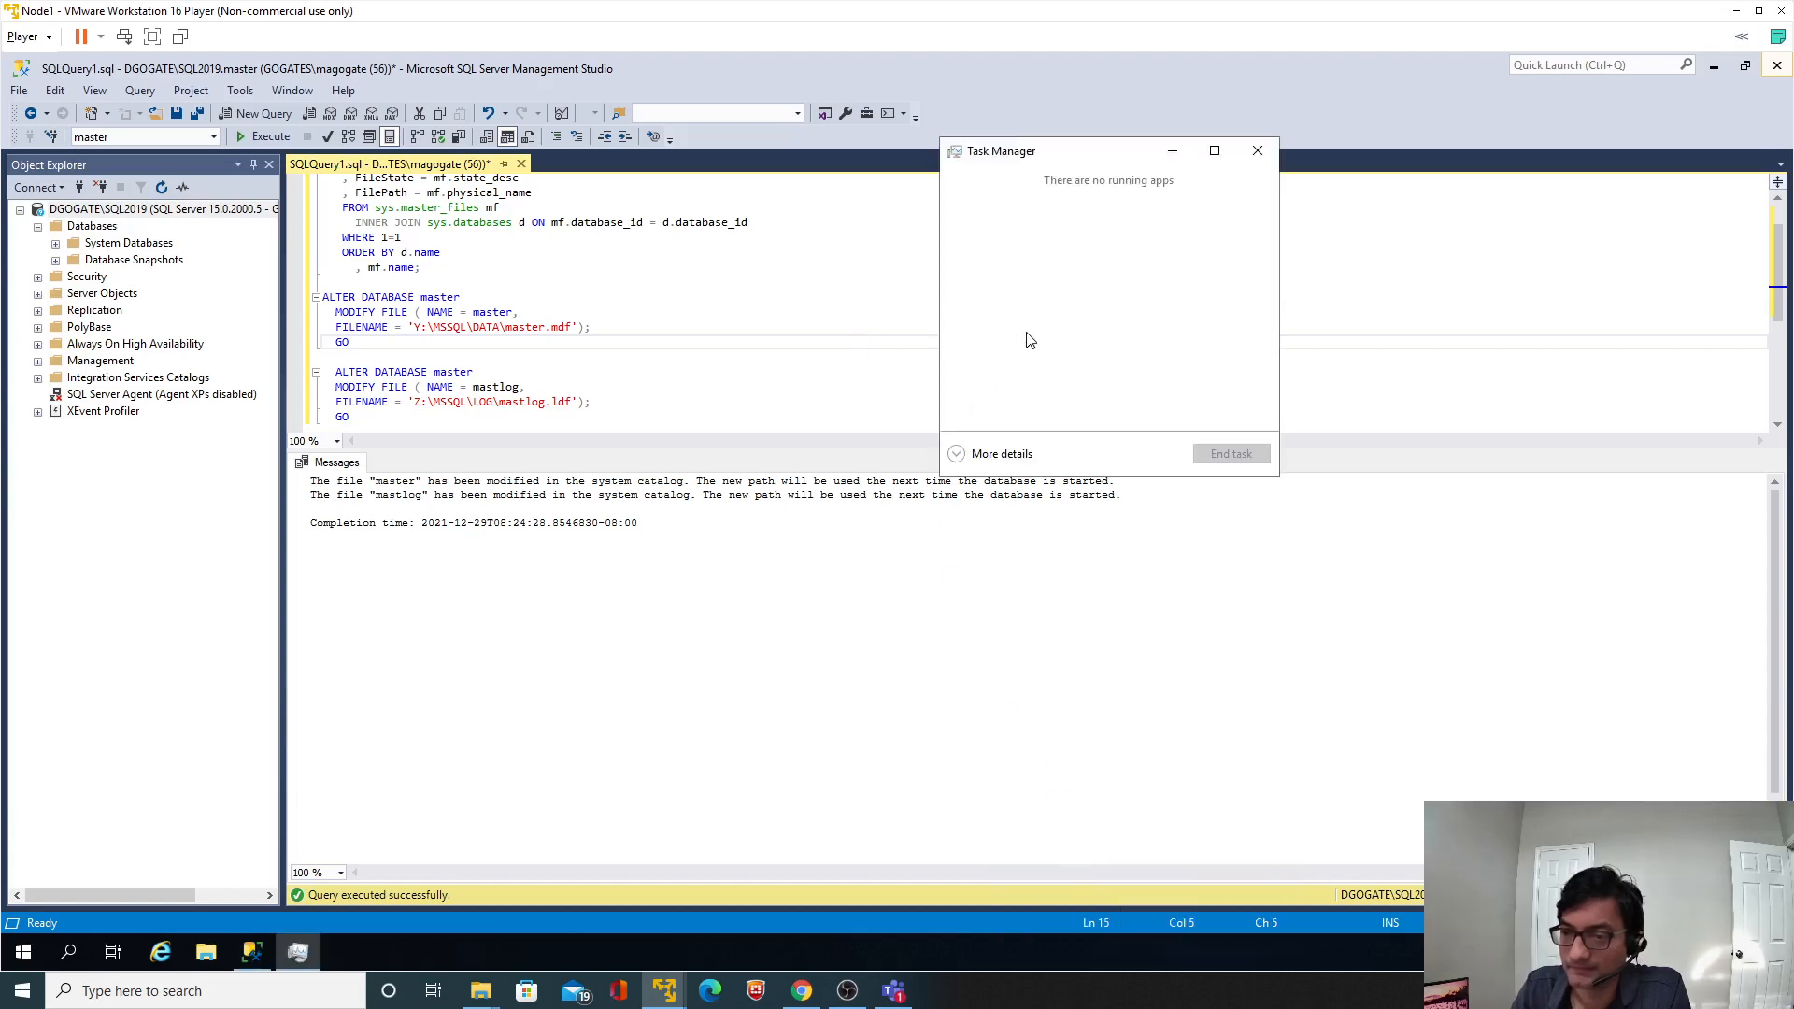
{"action": "left_click", "coordinate": [989, 455]}
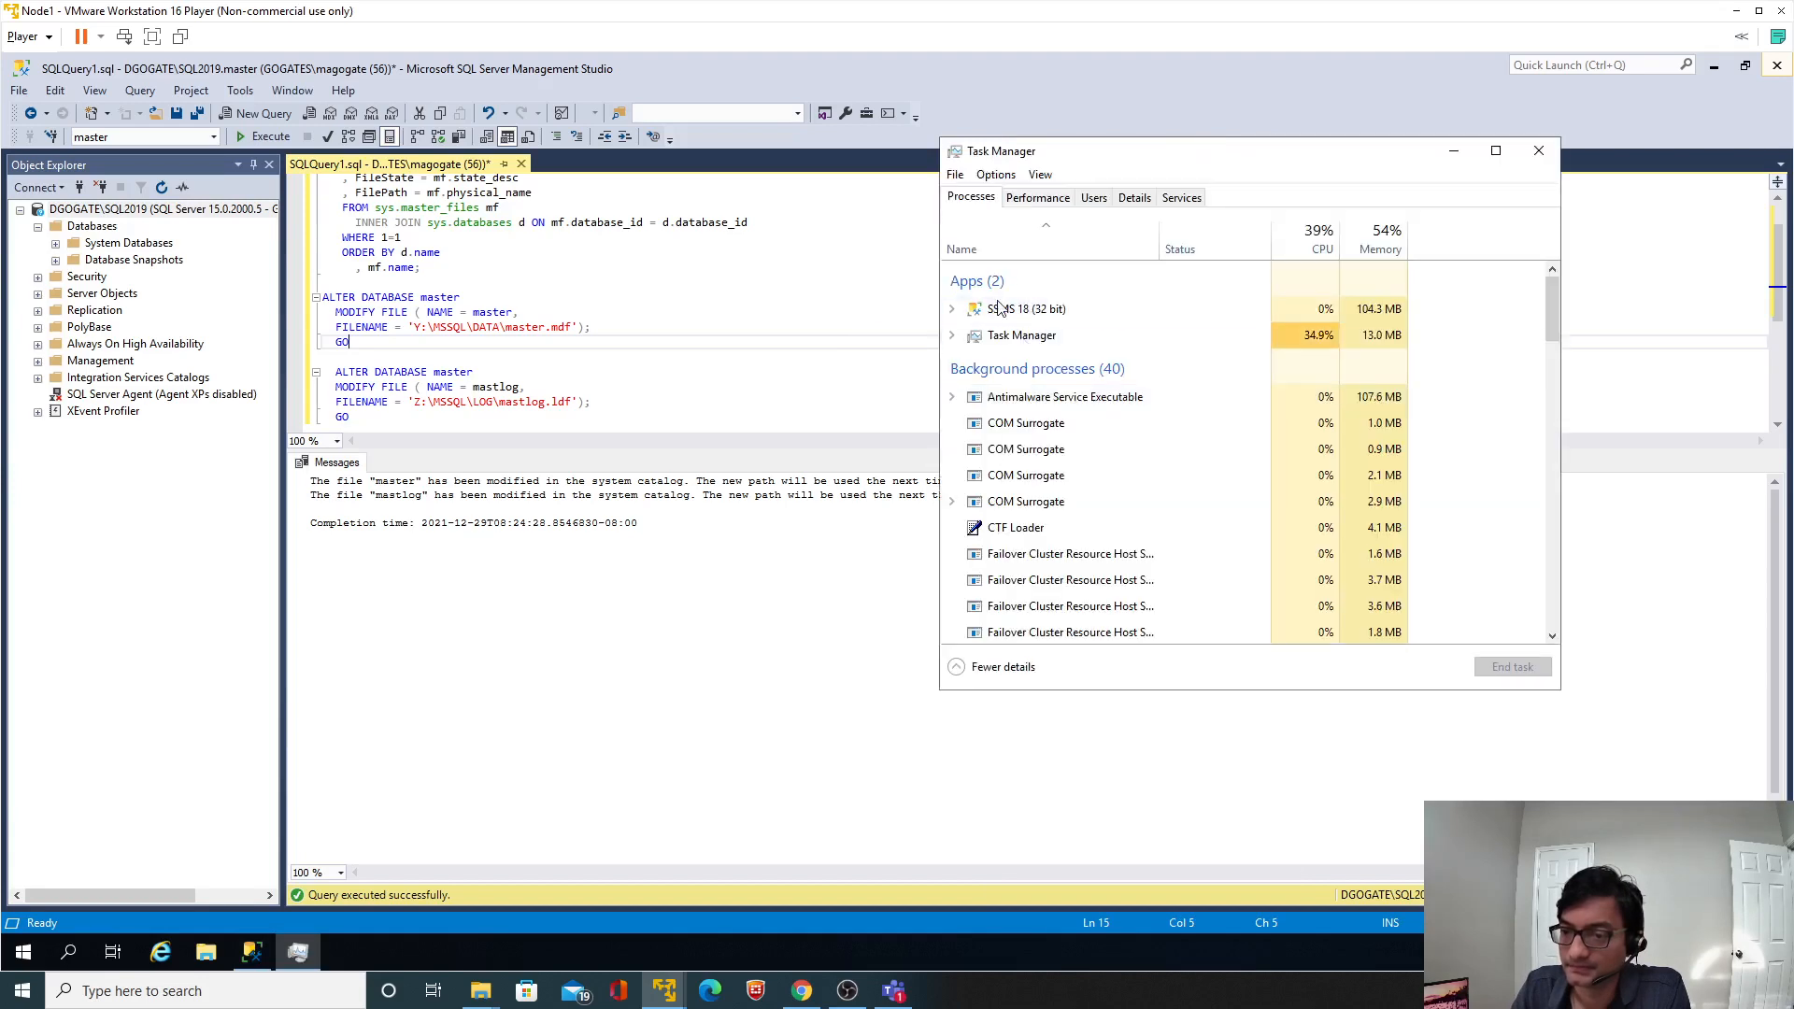
{"action": "left_click", "coordinate": [1028, 308]}
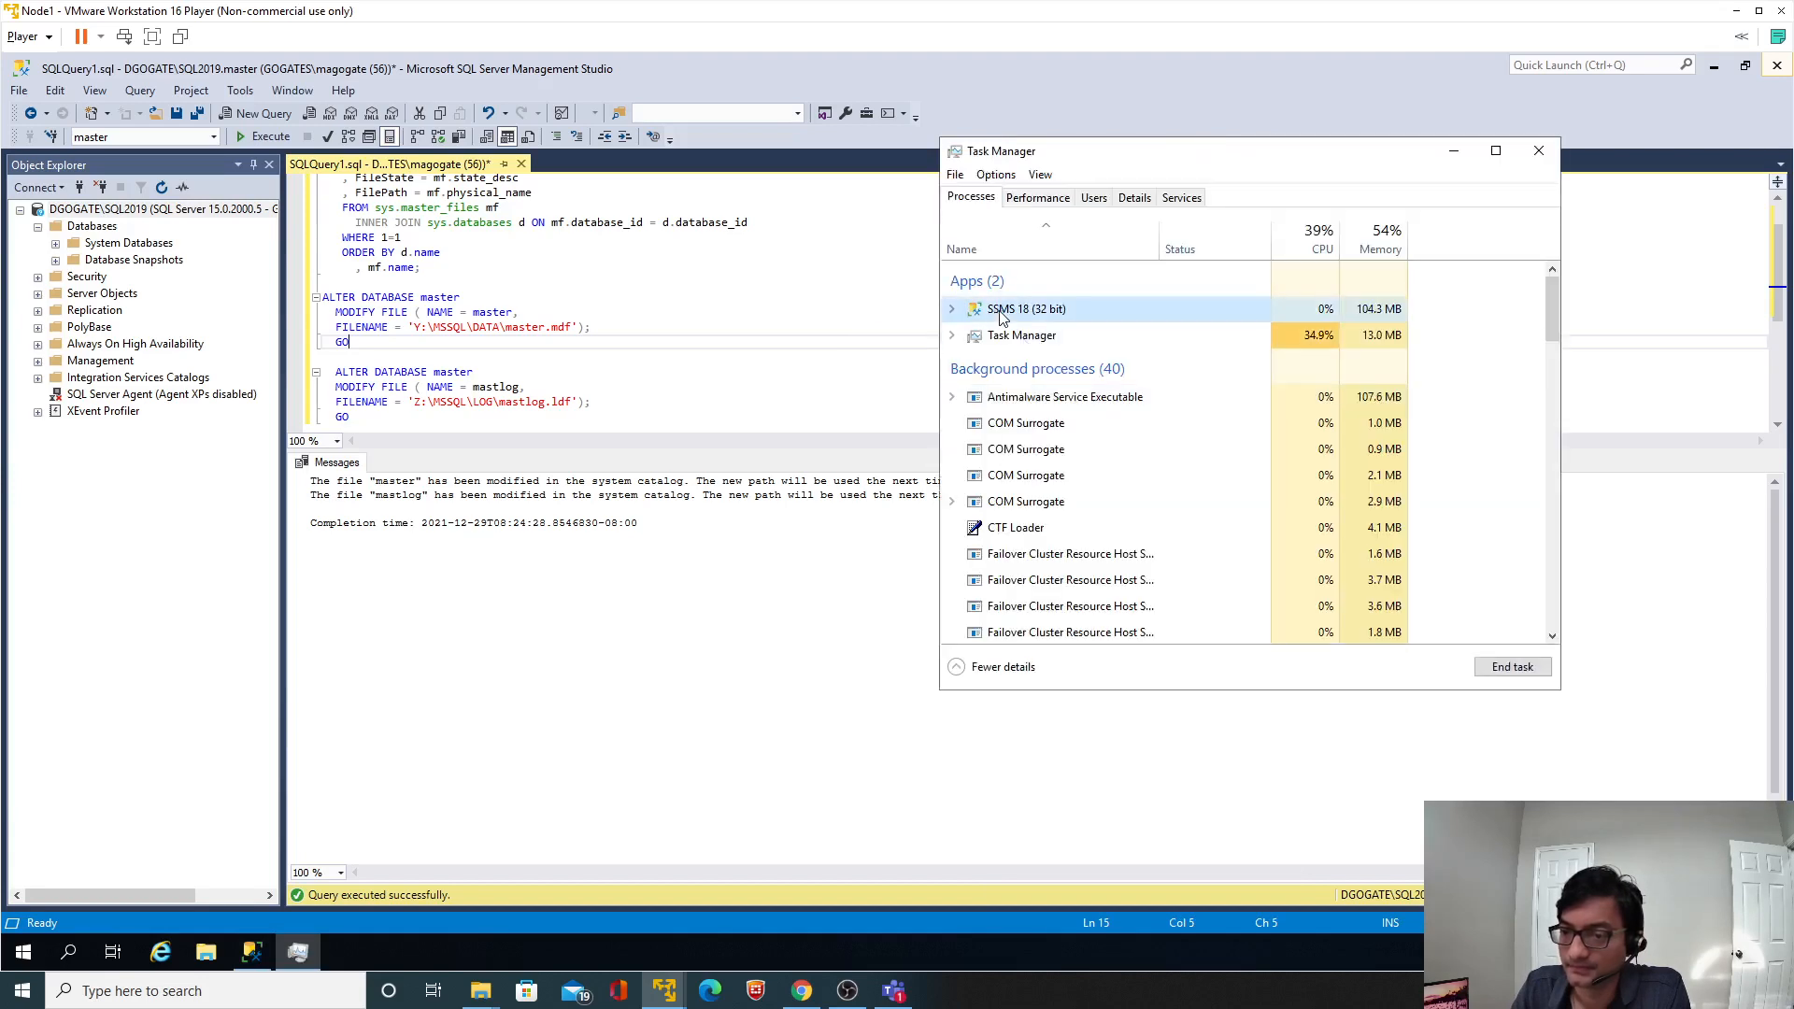
{"action": "left_click", "coordinate": [1507, 667]}
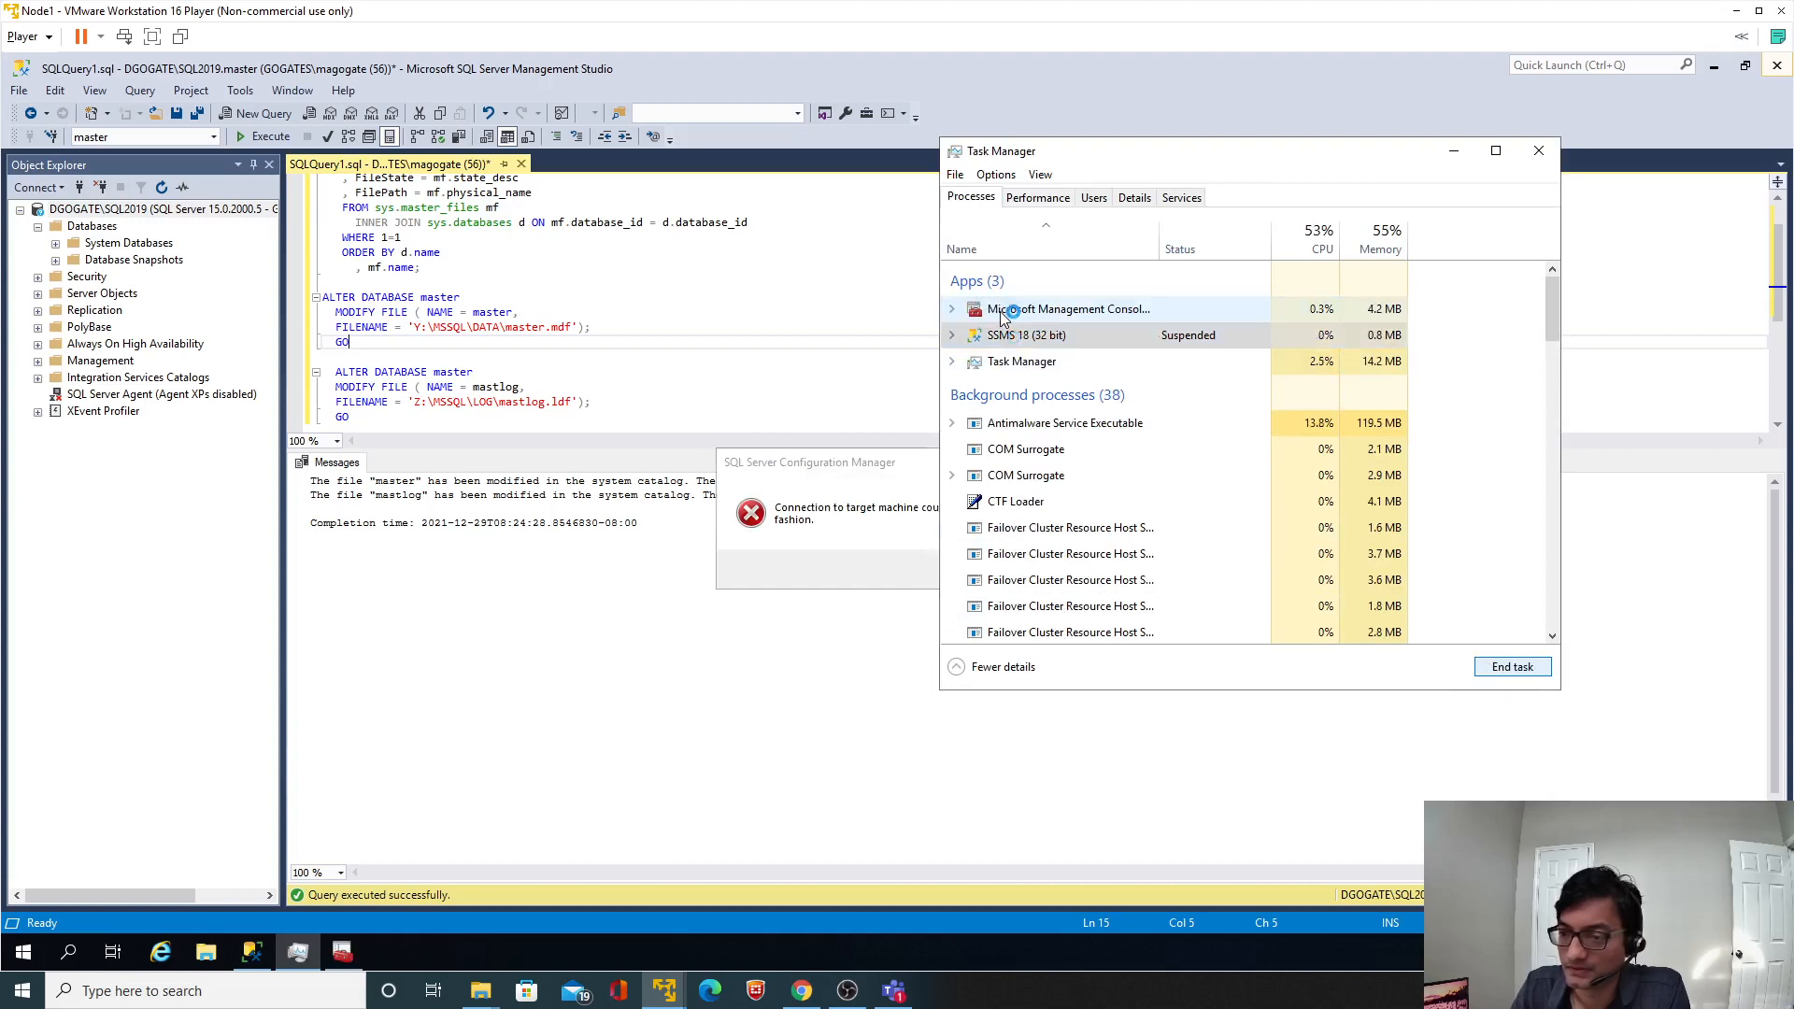
{"action": "left_click", "coordinate": [1048, 569]}
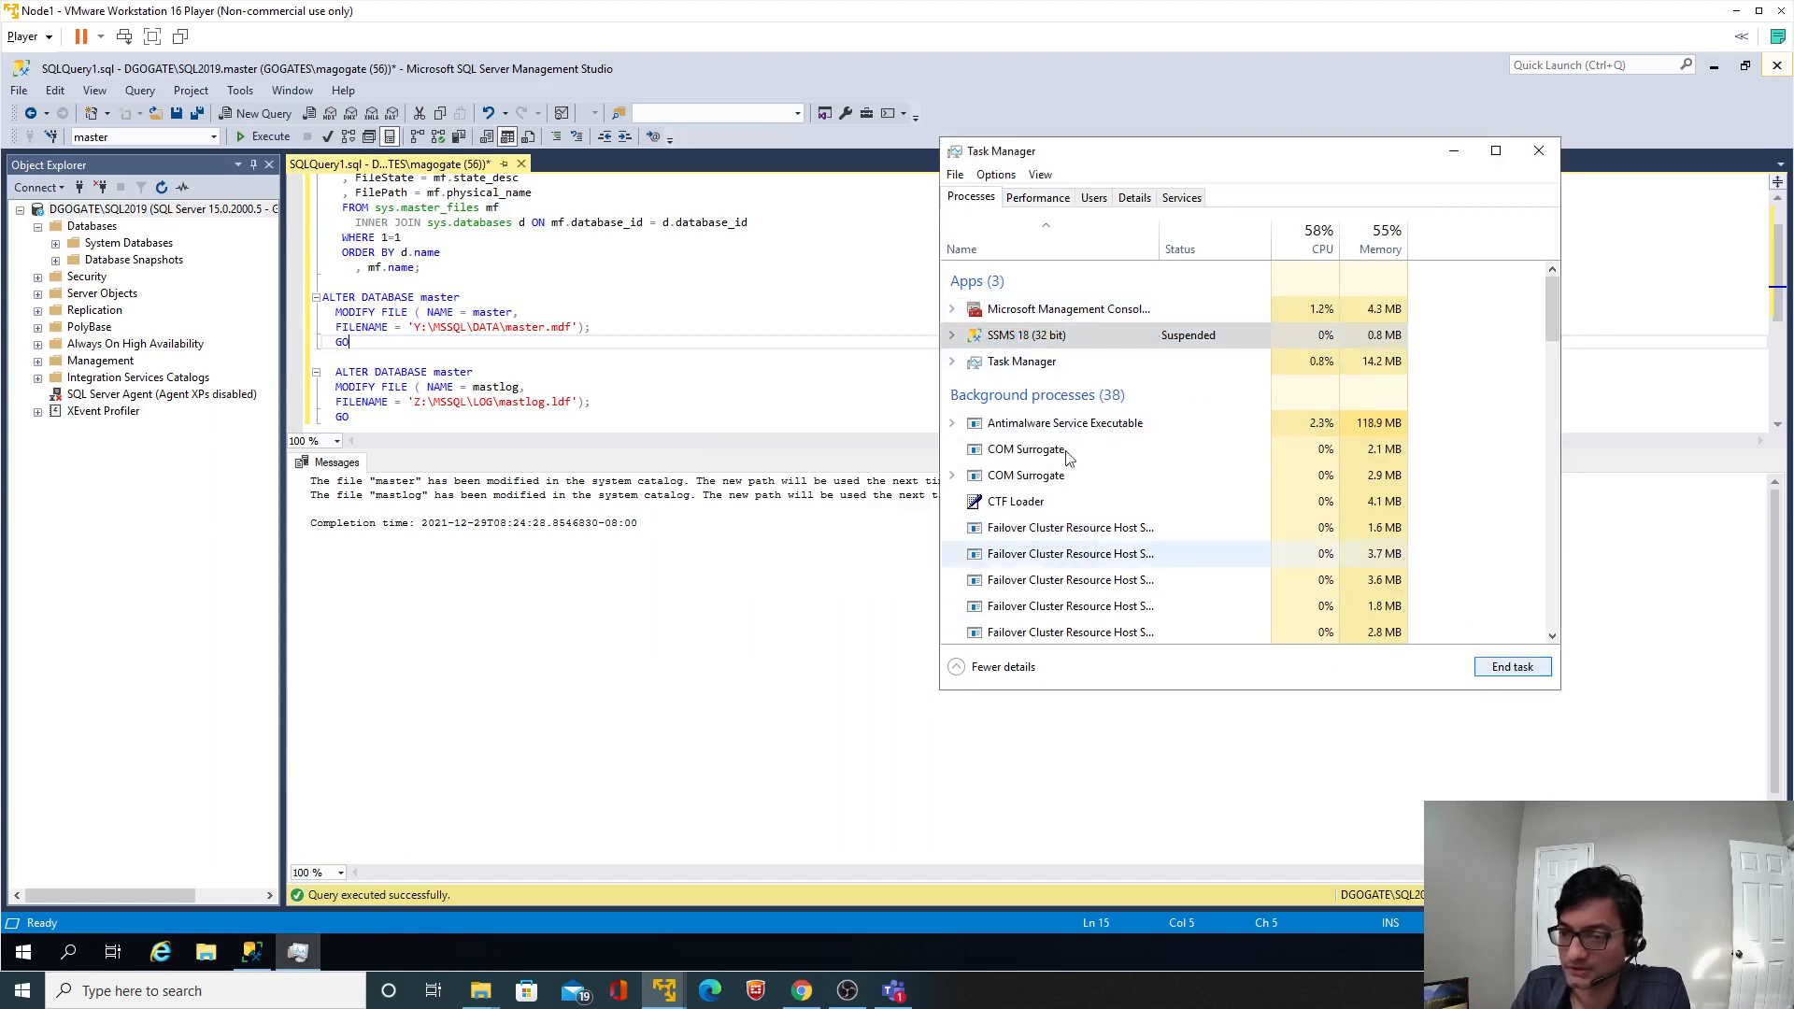
Try again to end the suspended SSMS 18 (32 bit) task in Task Manager.
{"action": "right_click", "coordinate": [1022, 315]}
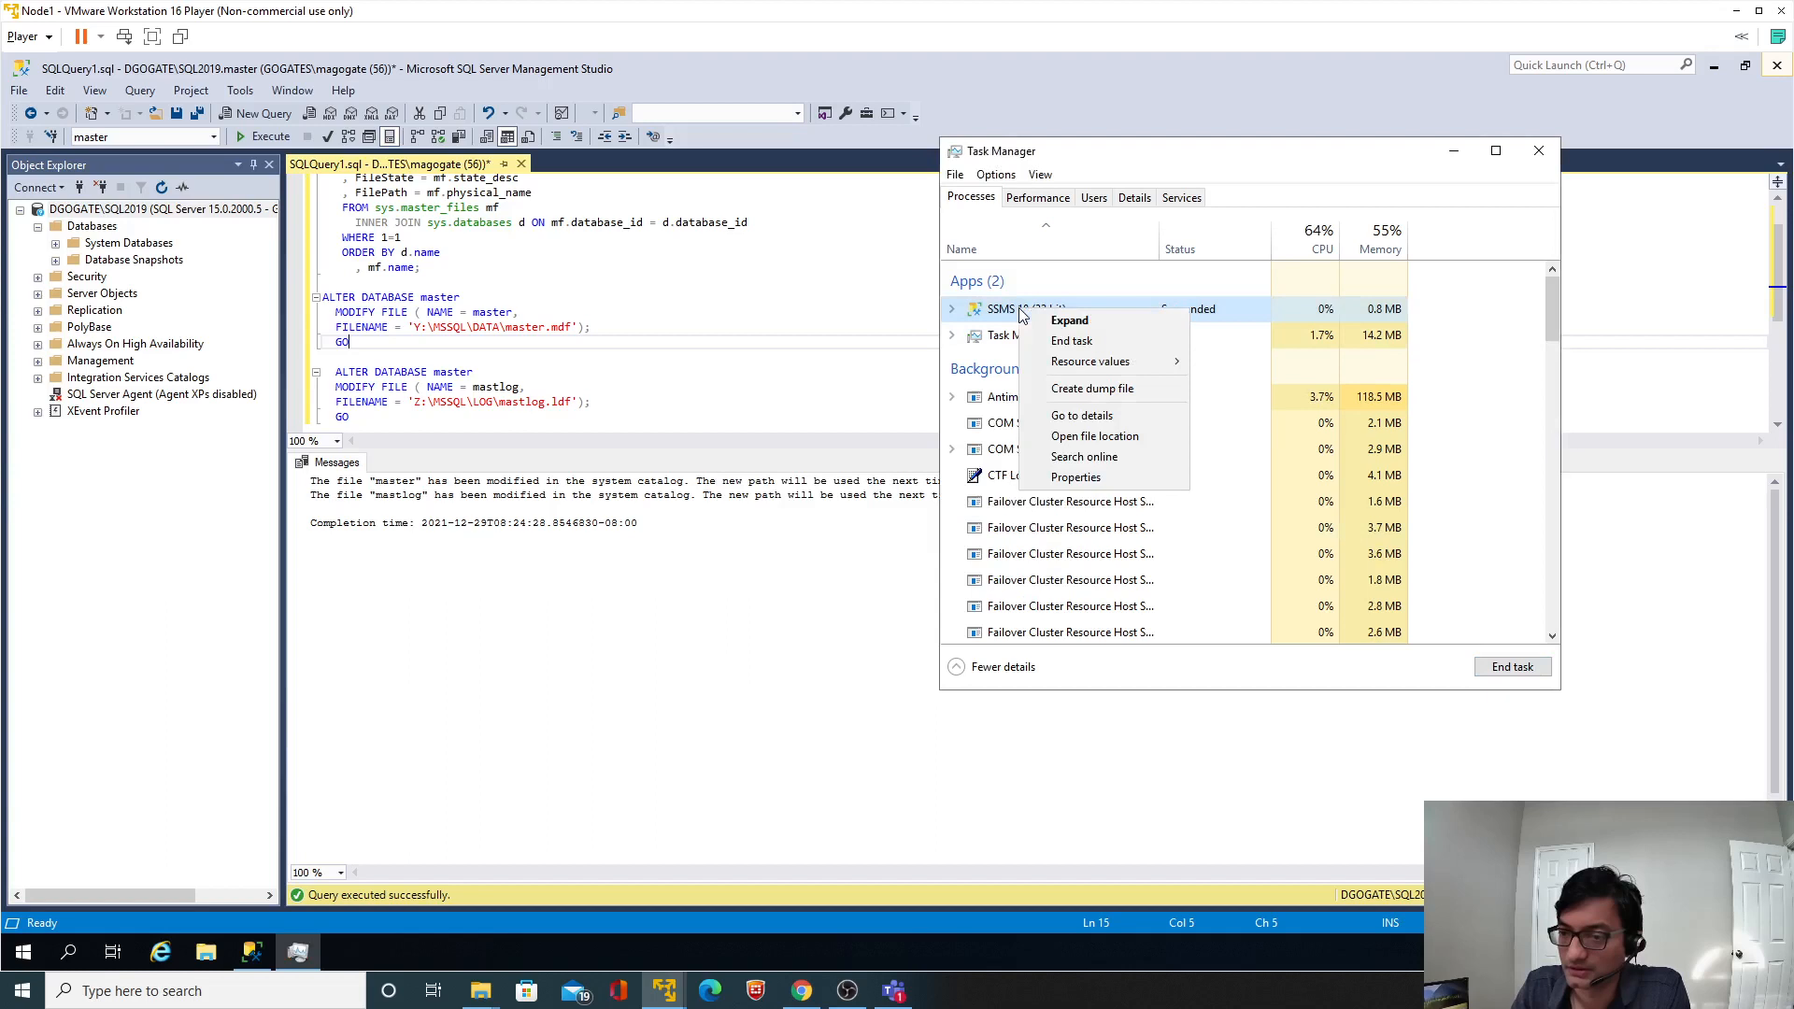
{"action": "left_click", "coordinate": [1077, 341]}
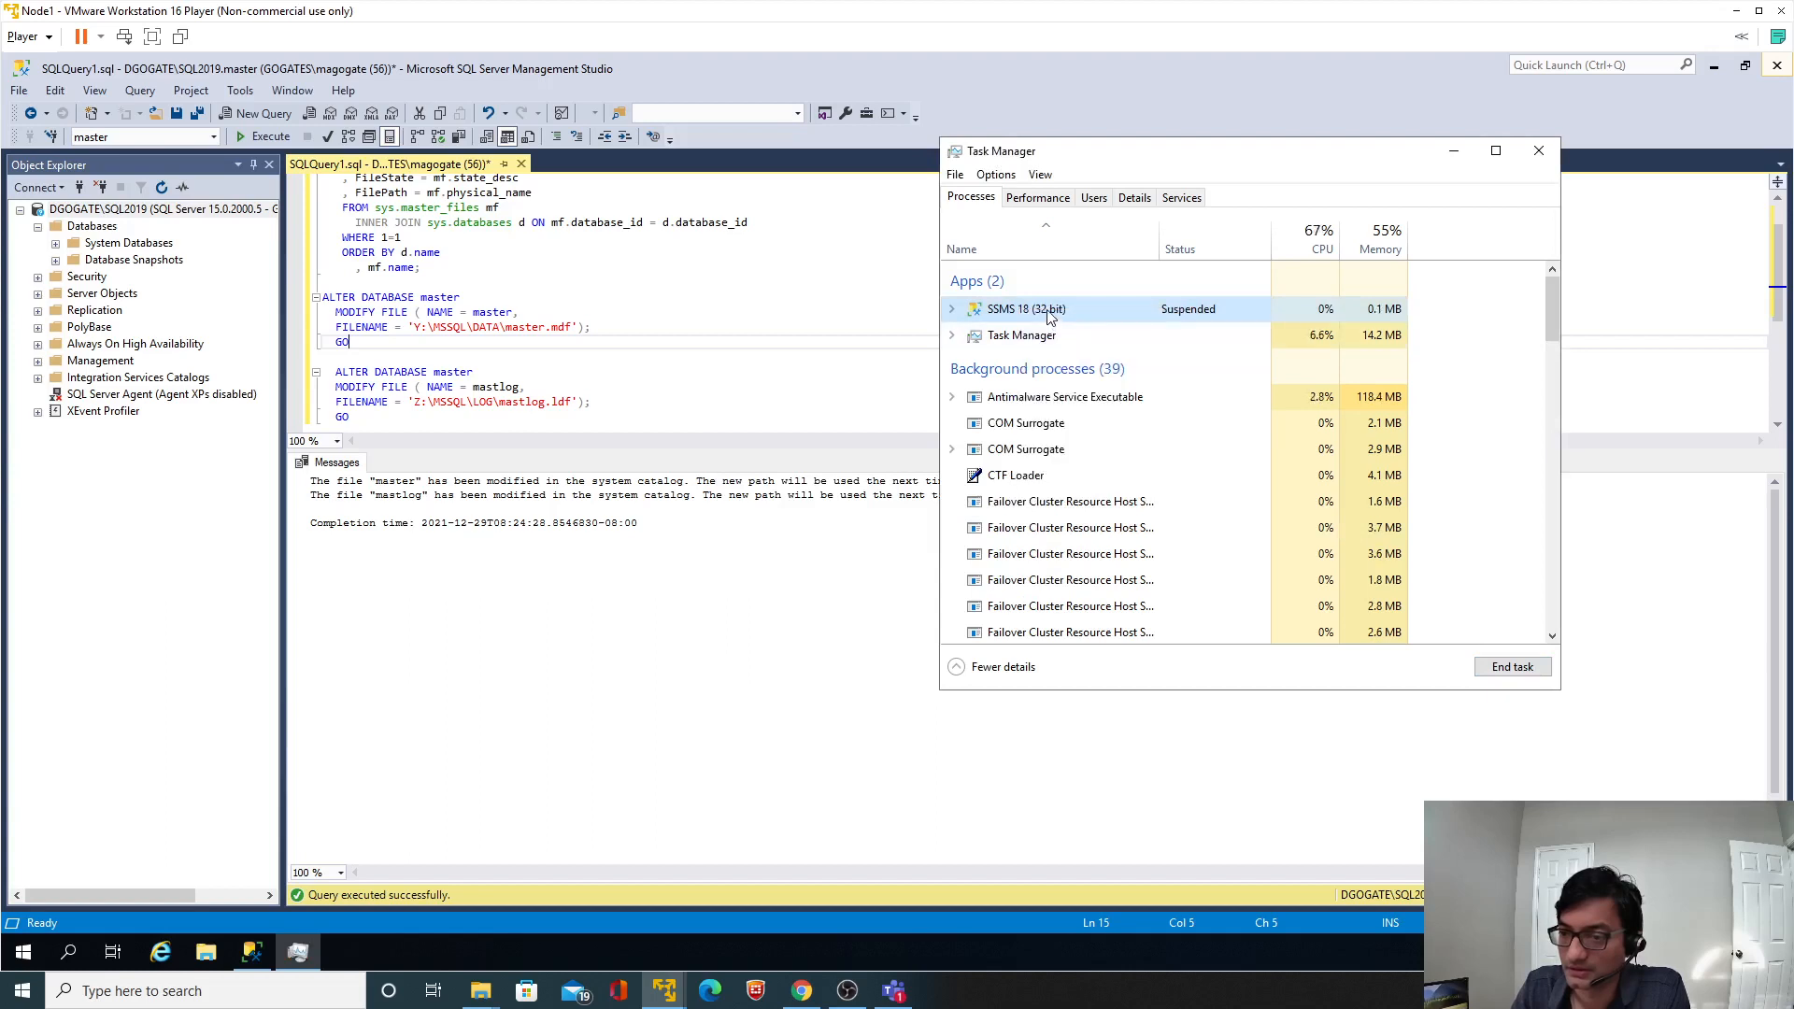
{"action": "right_click", "coordinate": [1021, 312]}
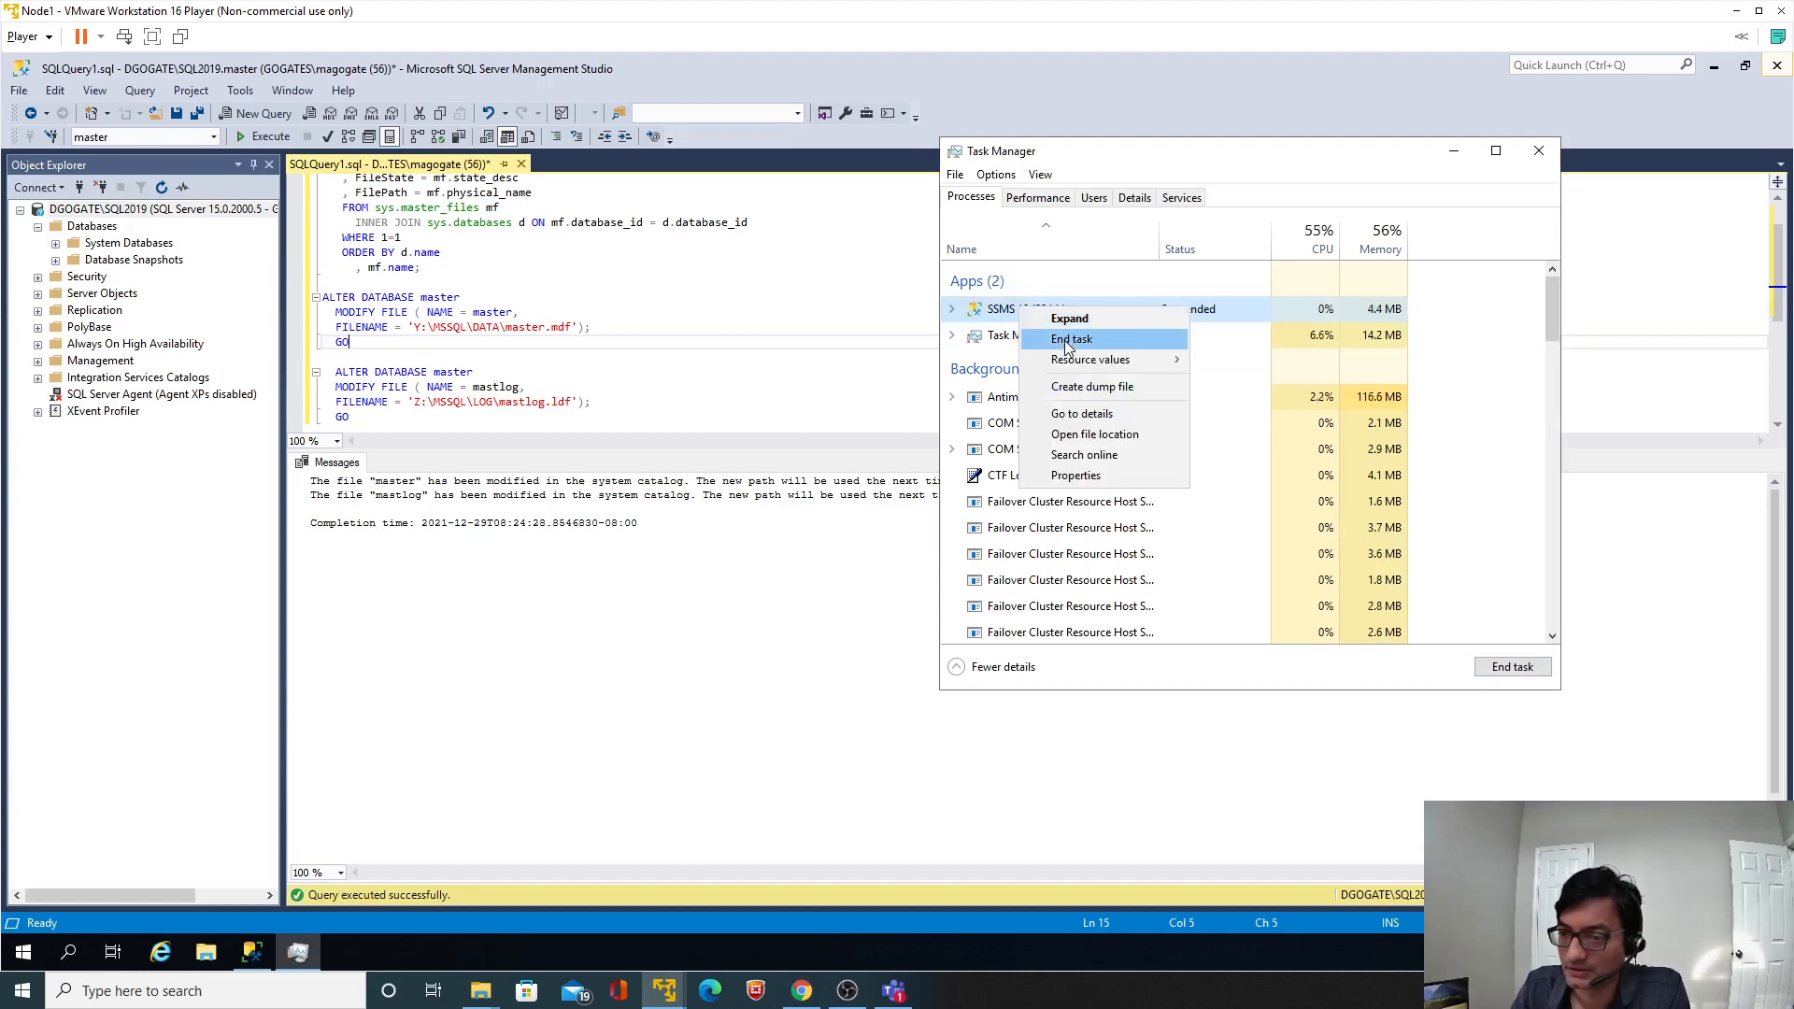
{"action": "left_click", "coordinate": [1072, 340]}
{"action": "left_click", "coordinate": [1513, 669]}
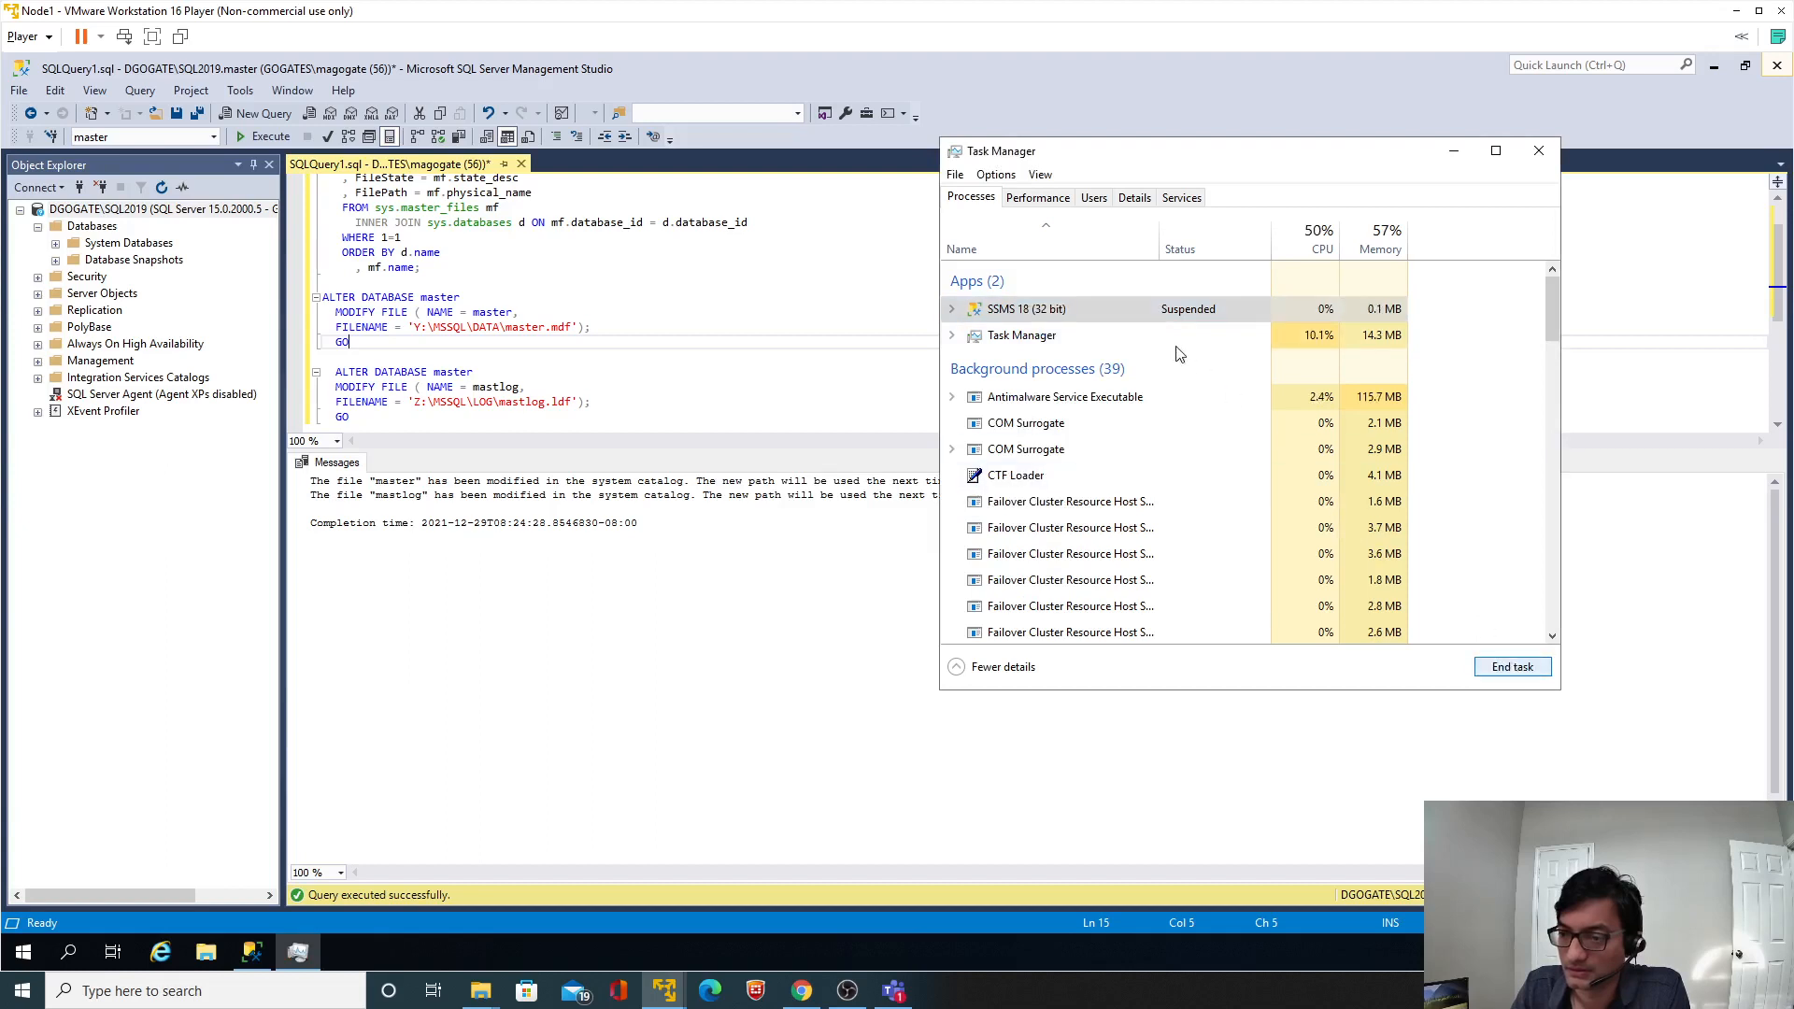
Check the CPU performance, end the remaining SSMS 18 (32 bit) task, and close Task Manager.
{"action": "left_click", "coordinate": [1037, 197]}
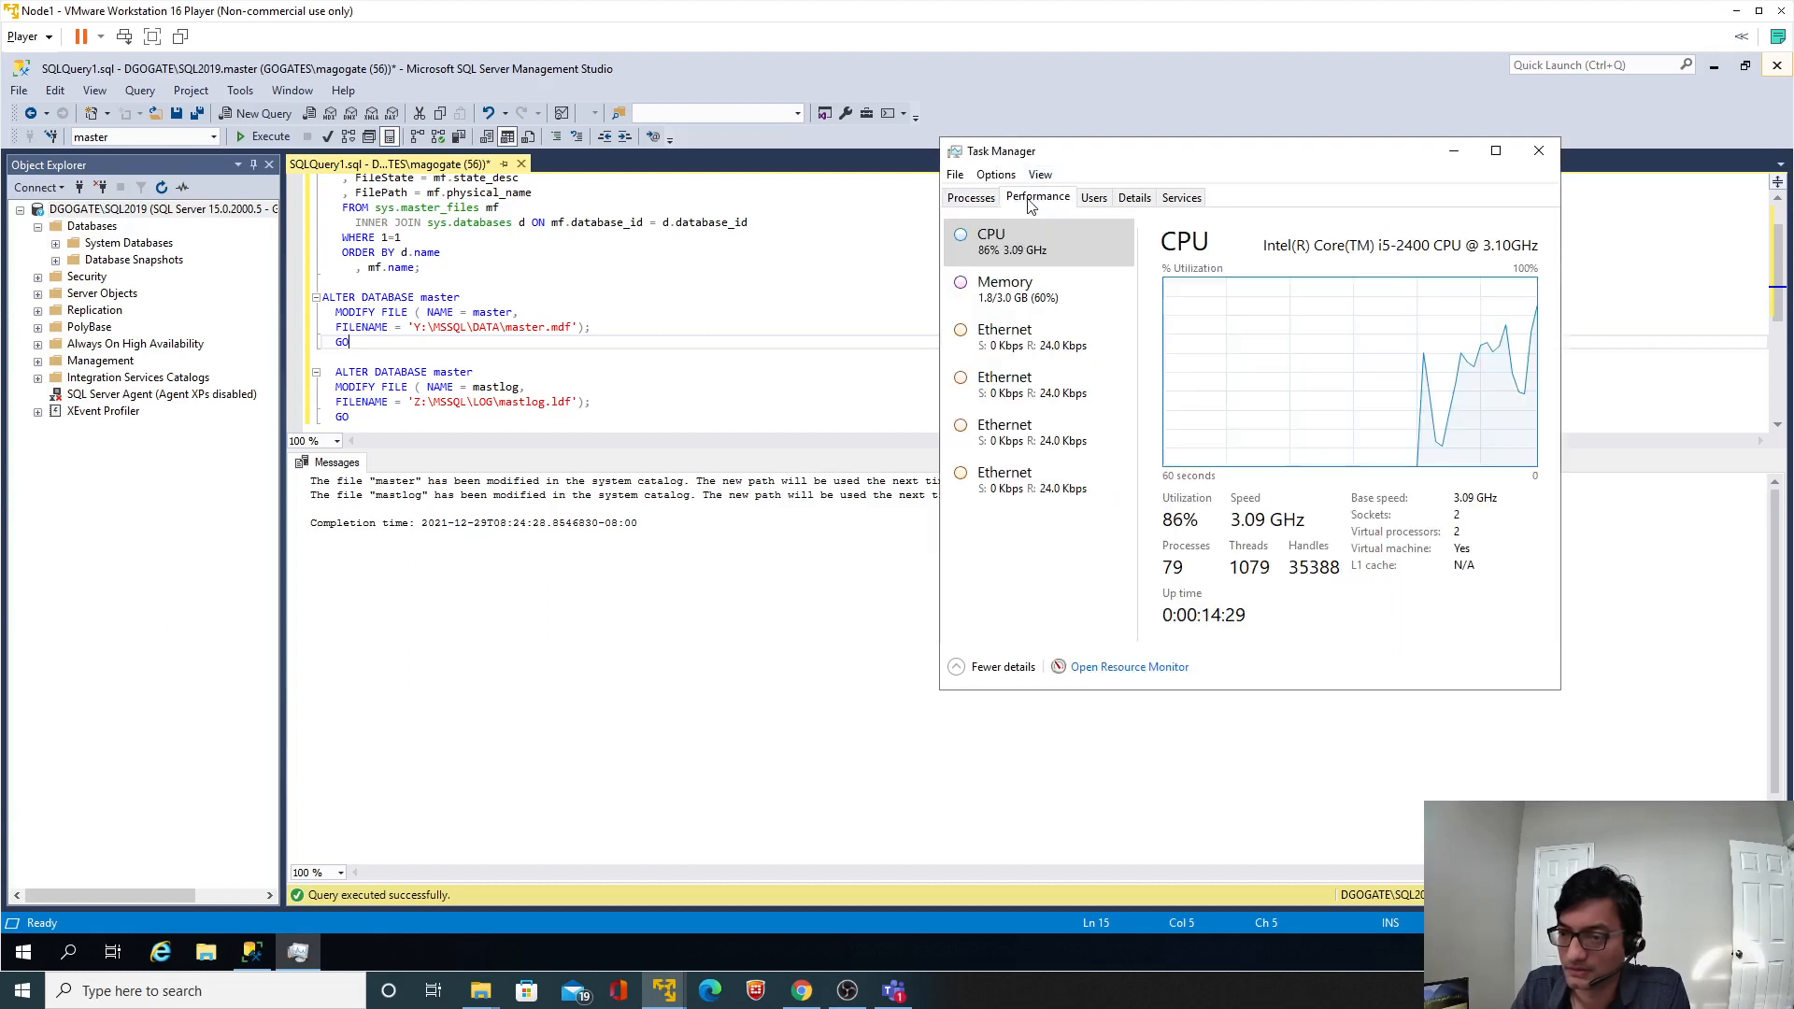
{"action": "left_click", "coordinate": [972, 198]}
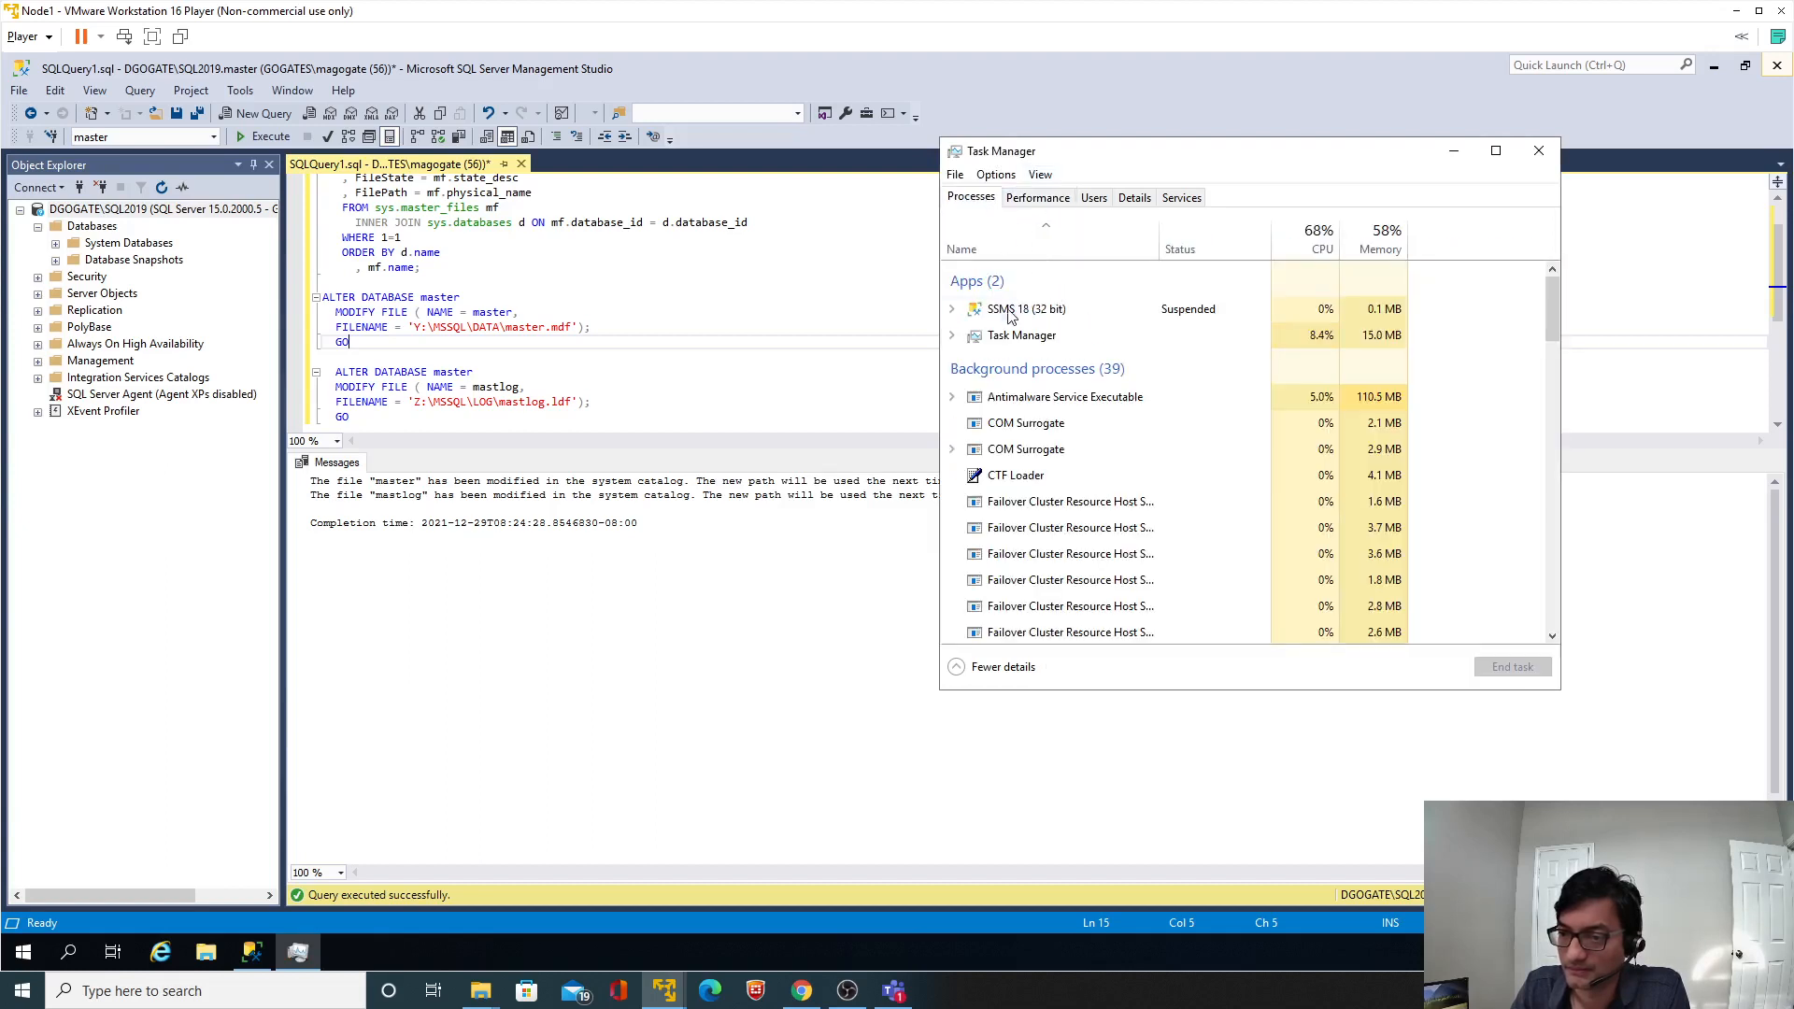
{"action": "left_click", "coordinate": [1007, 316]}
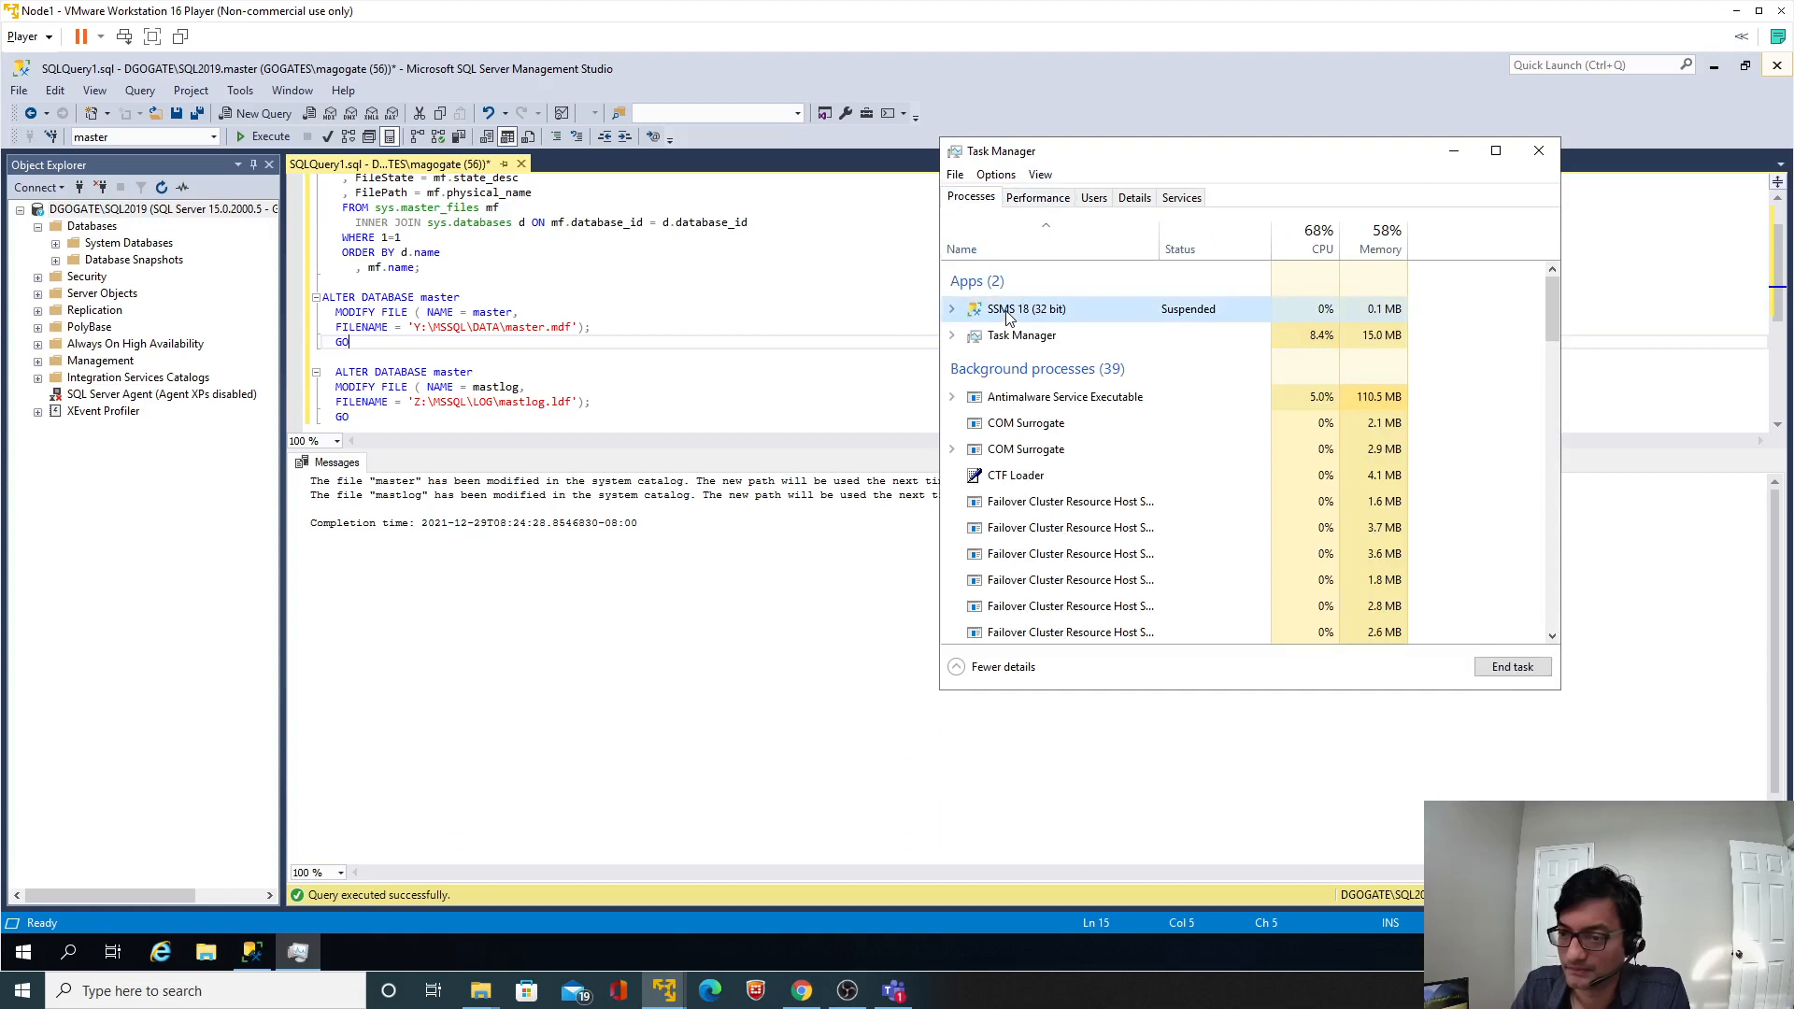
{"action": "left_click", "coordinate": [1506, 669]}
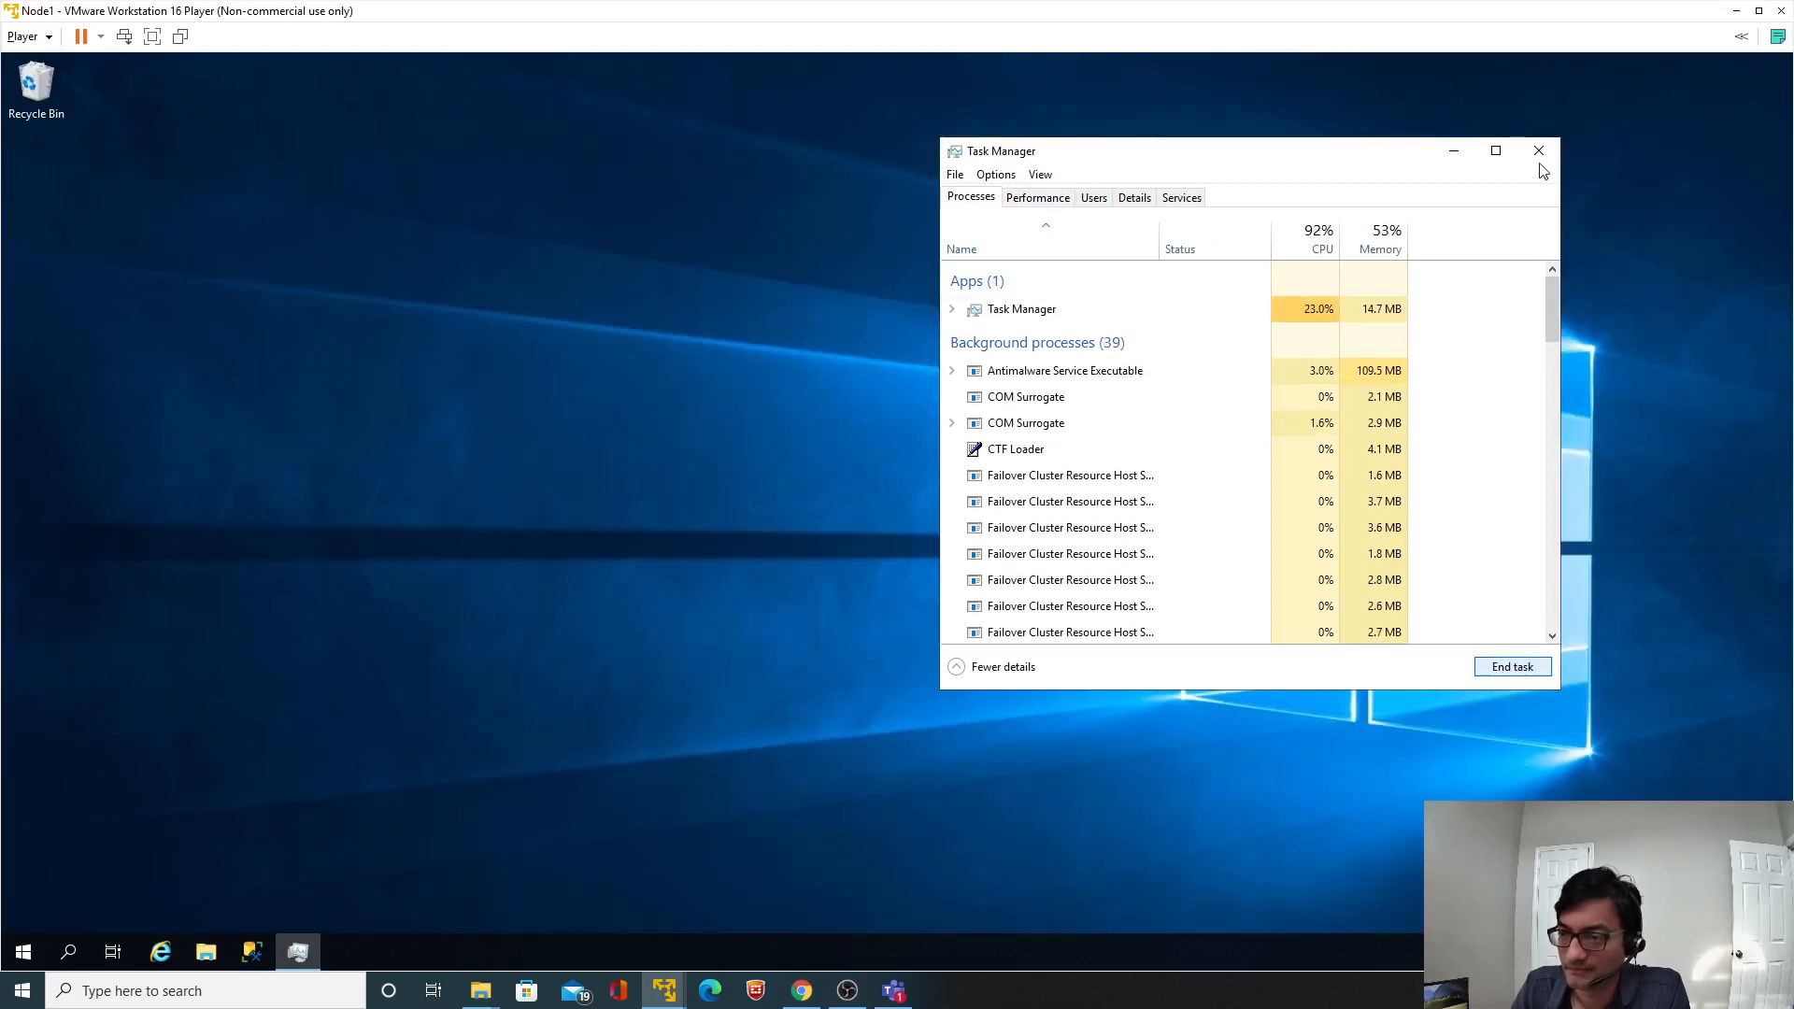
{"action": "left_click", "coordinate": [1539, 152]}
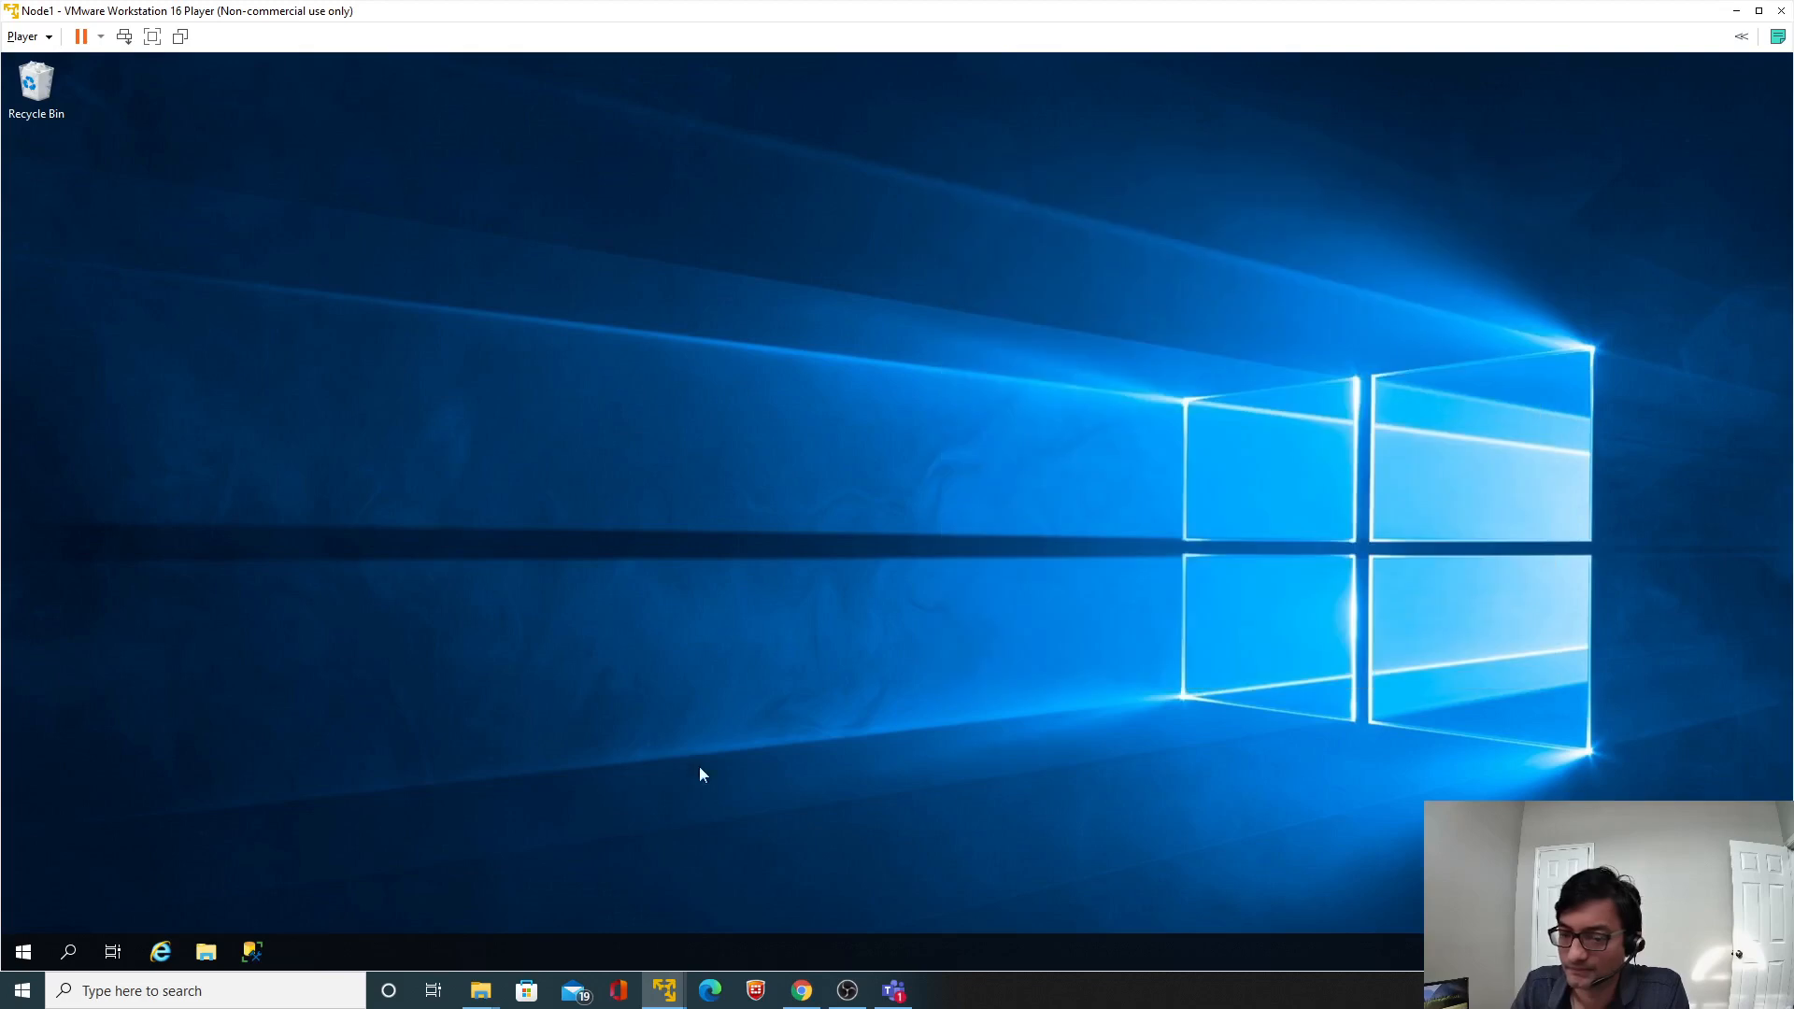
Reopen Task Manager and inspect the detailed process list for SQL Server processes, widening the Name column and selecting sqlbrowser.exe.
{"action": "right_click", "coordinate": [695, 940]}
{"action": "left_click", "coordinate": [753, 846]}
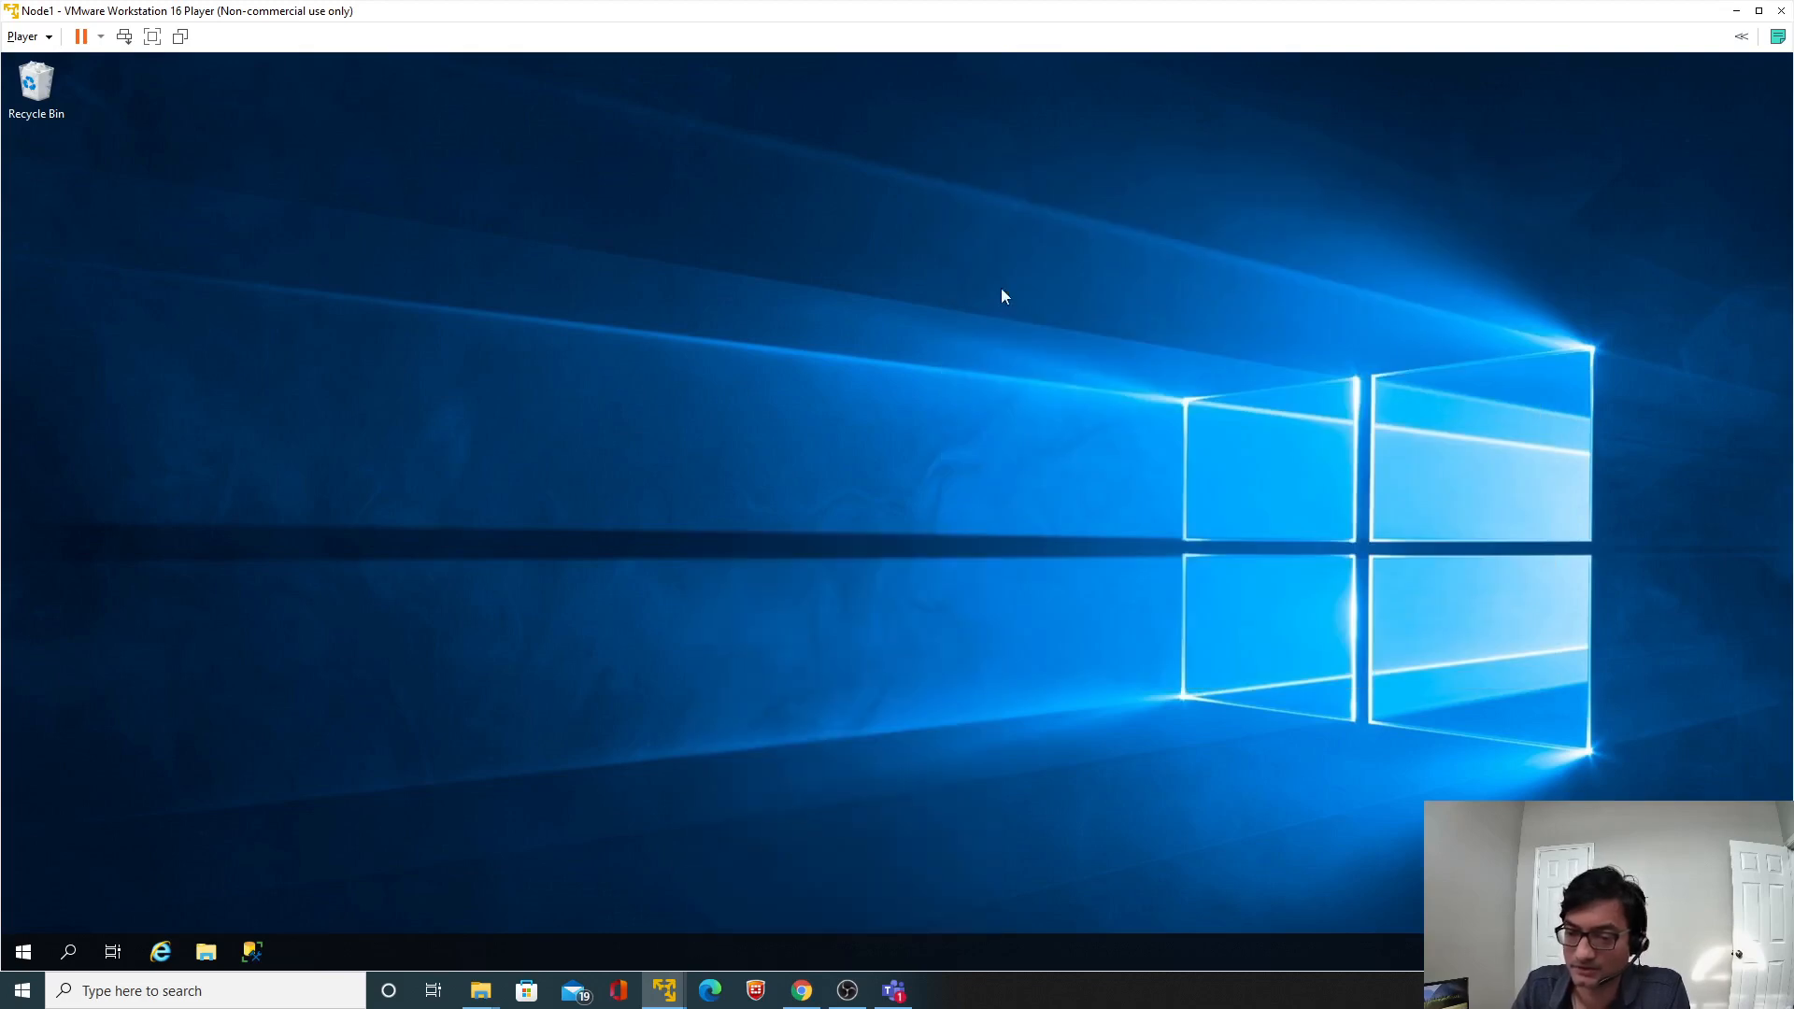
{"action": "left_click", "coordinate": [1035, 198]}
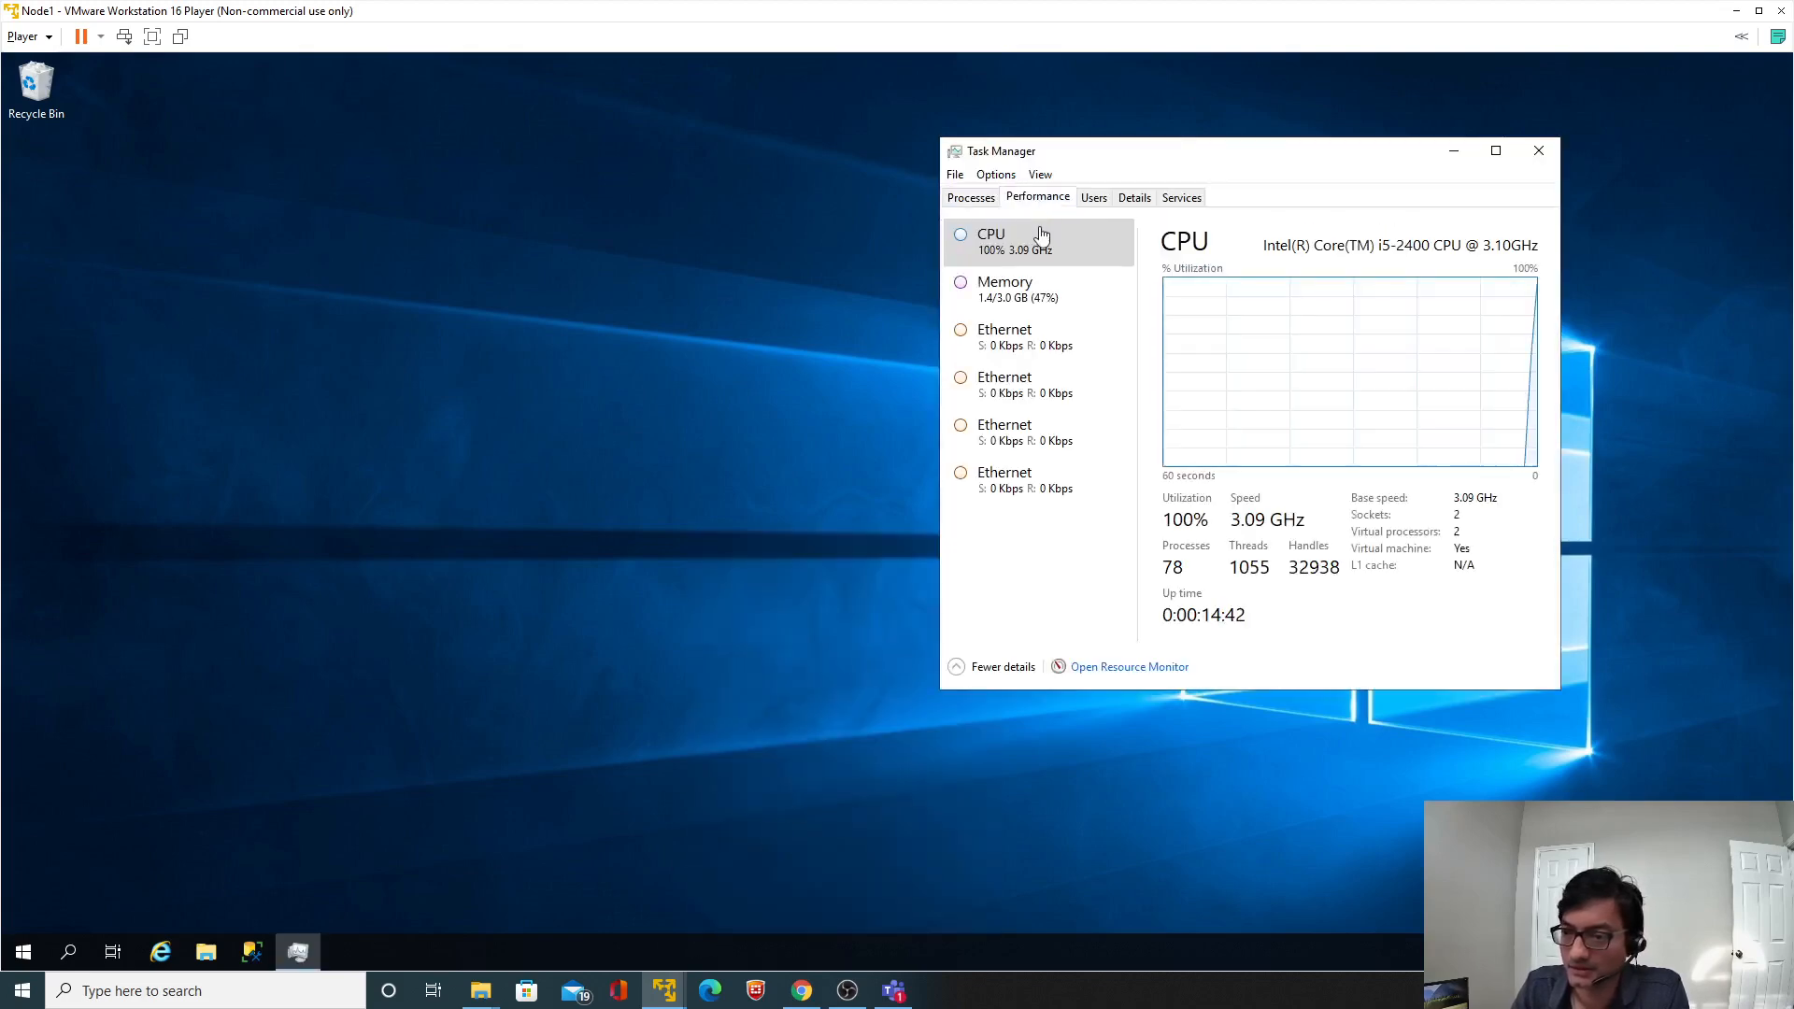
{"action": "left_click", "coordinate": [1091, 201]}
{"action": "left_click", "coordinate": [1134, 198]}
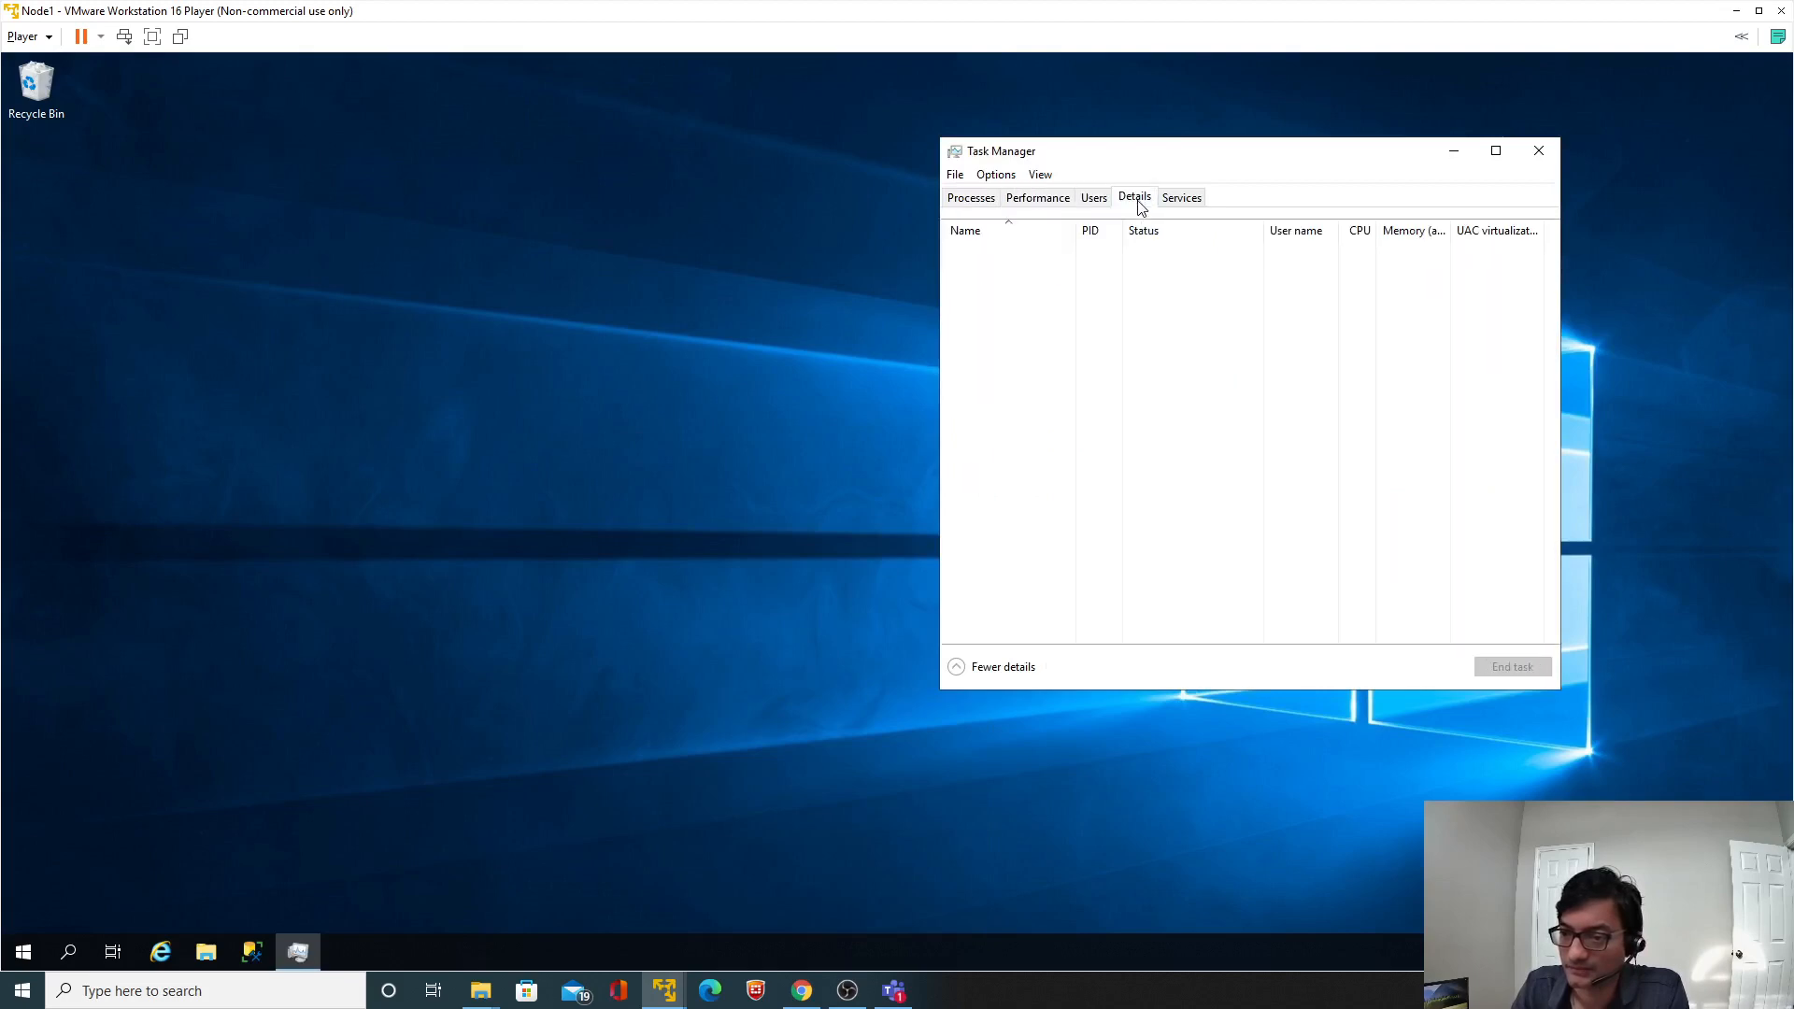
{"action": "left_click", "coordinate": [978, 336]}
{"action": "scroll", "coordinate": [1018, 308], "scroll_direction": "down", "scroll_amount": 10}
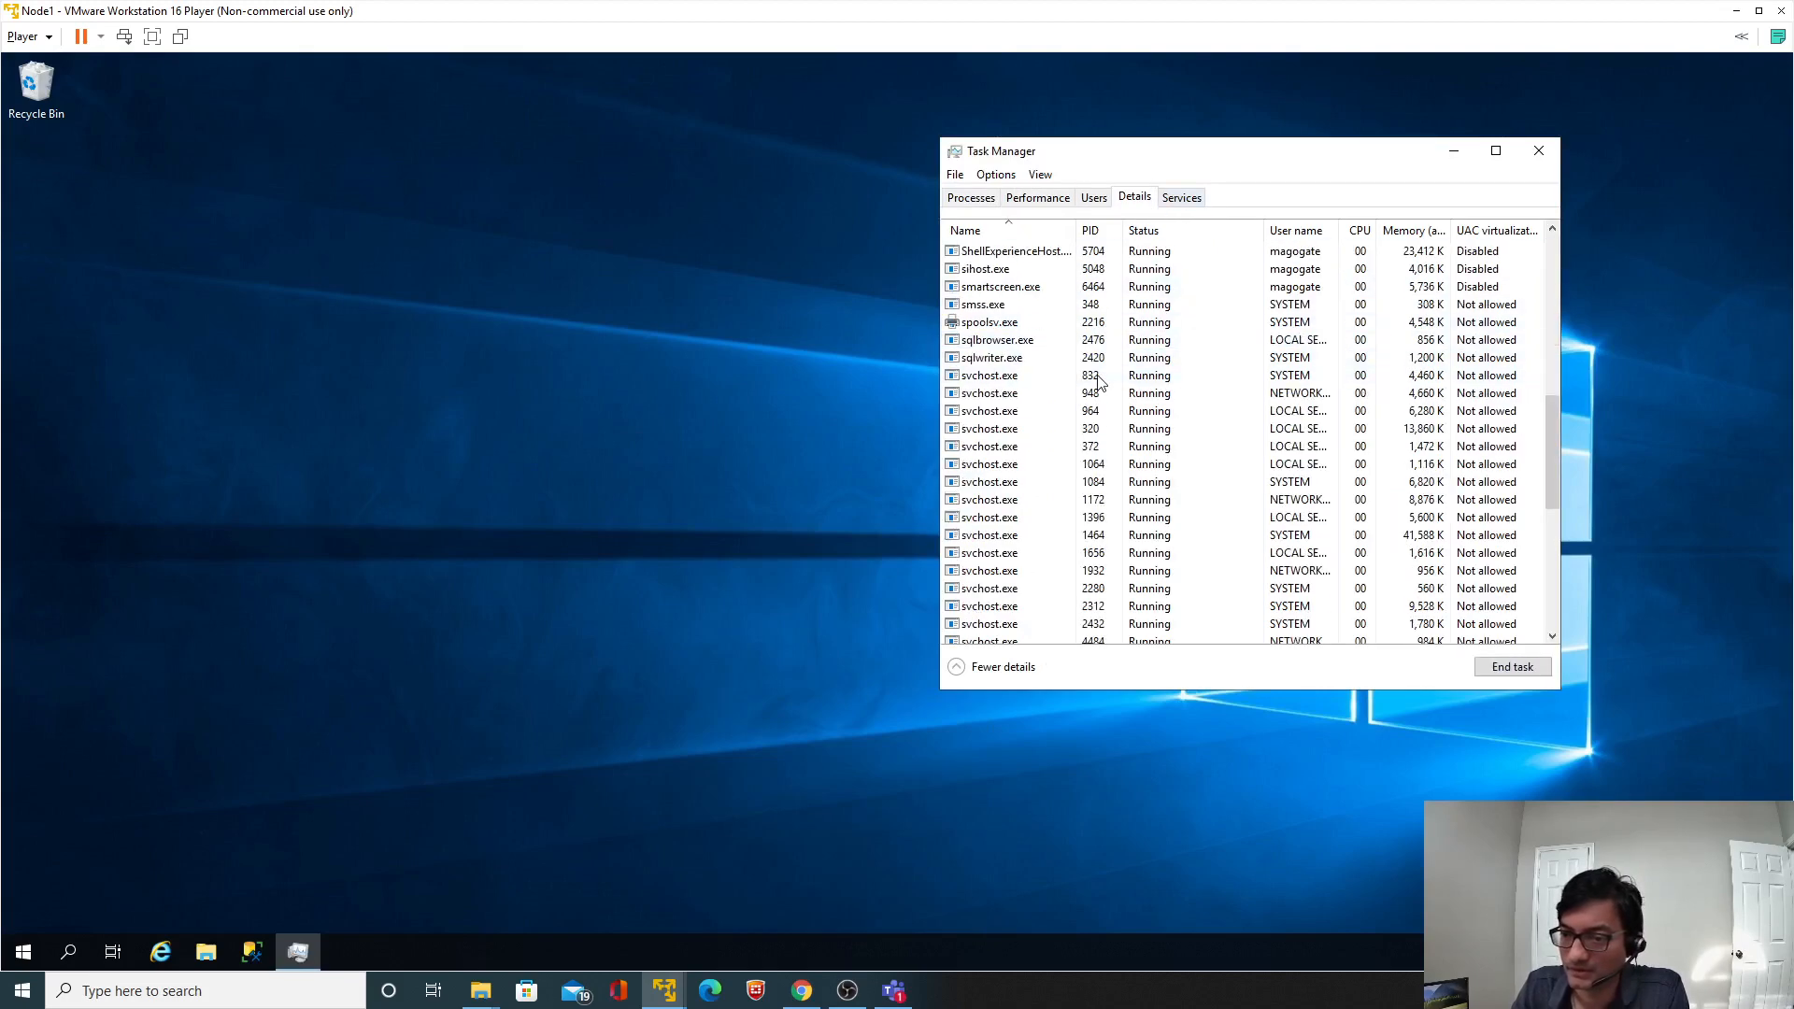
{"action": "left_click_drag", "start_coordinate": [1074, 229], "coordinate": [1146, 230]}
{"action": "left_click", "coordinate": [1106, 323]}
{"action": "key", "text": "Down"}
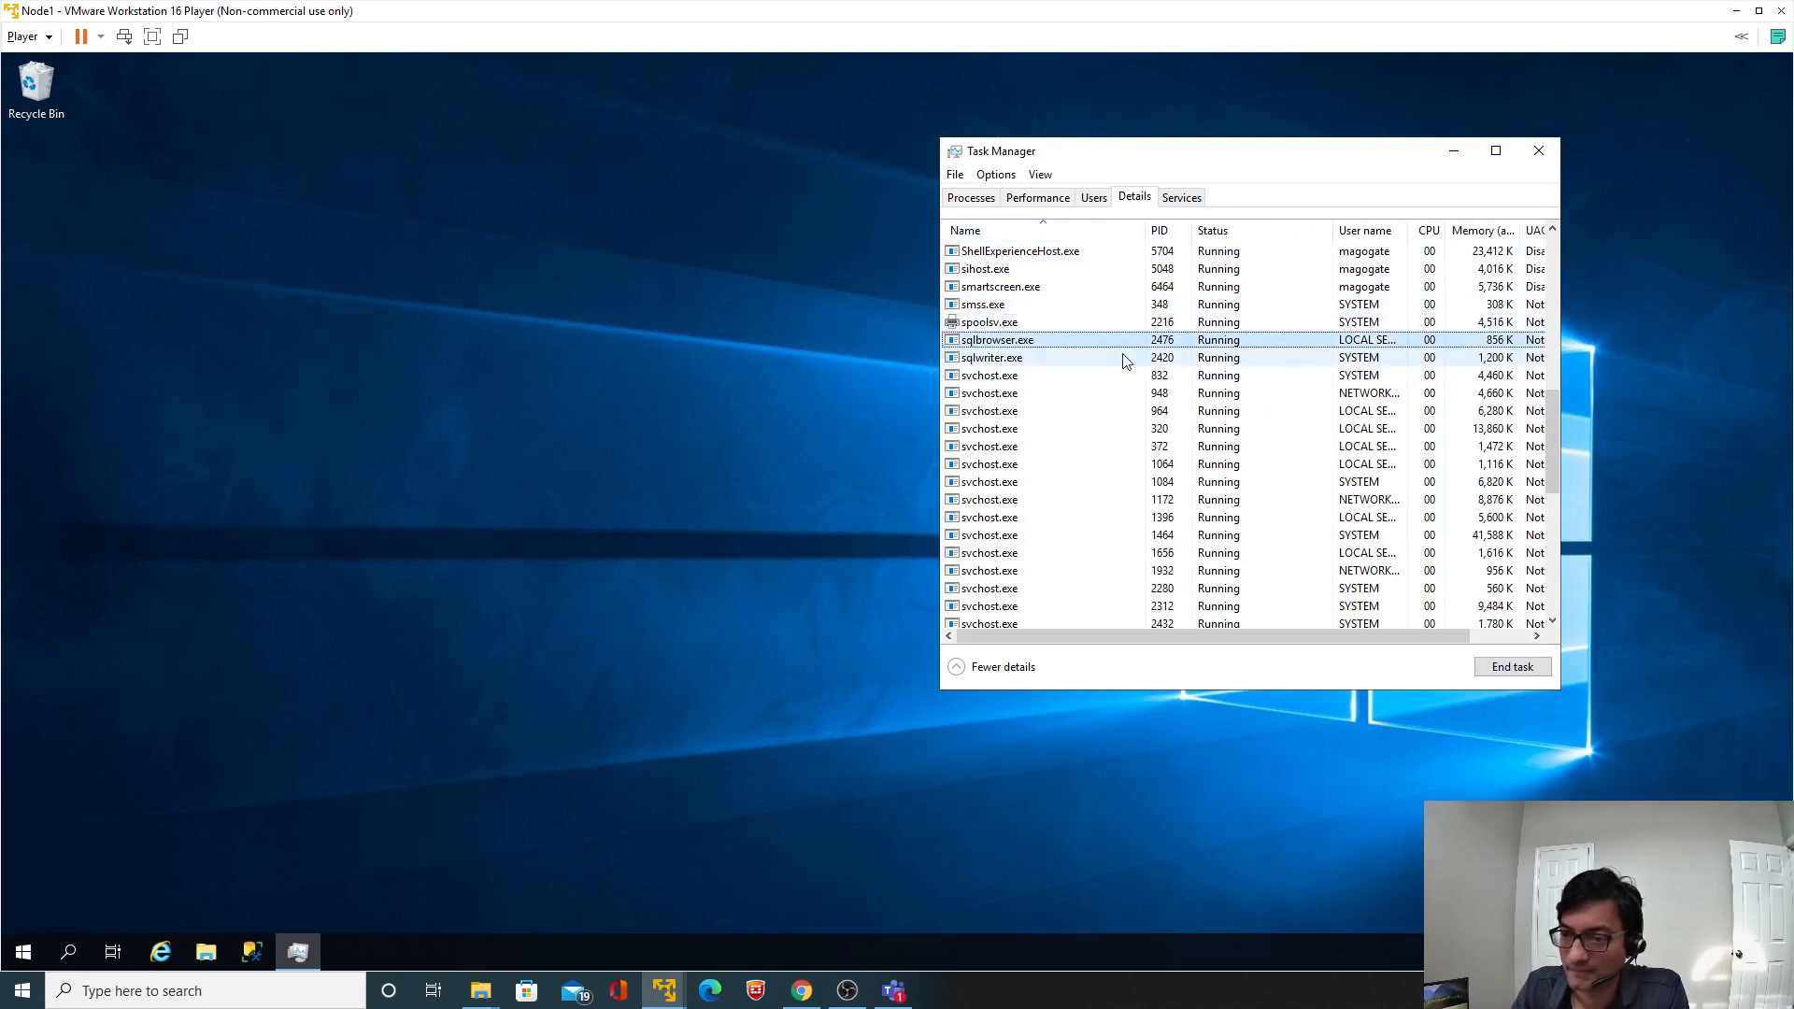
Try to end the smss.exe process, confirming that it should be ended.
{"action": "left_click", "coordinate": [997, 308]}
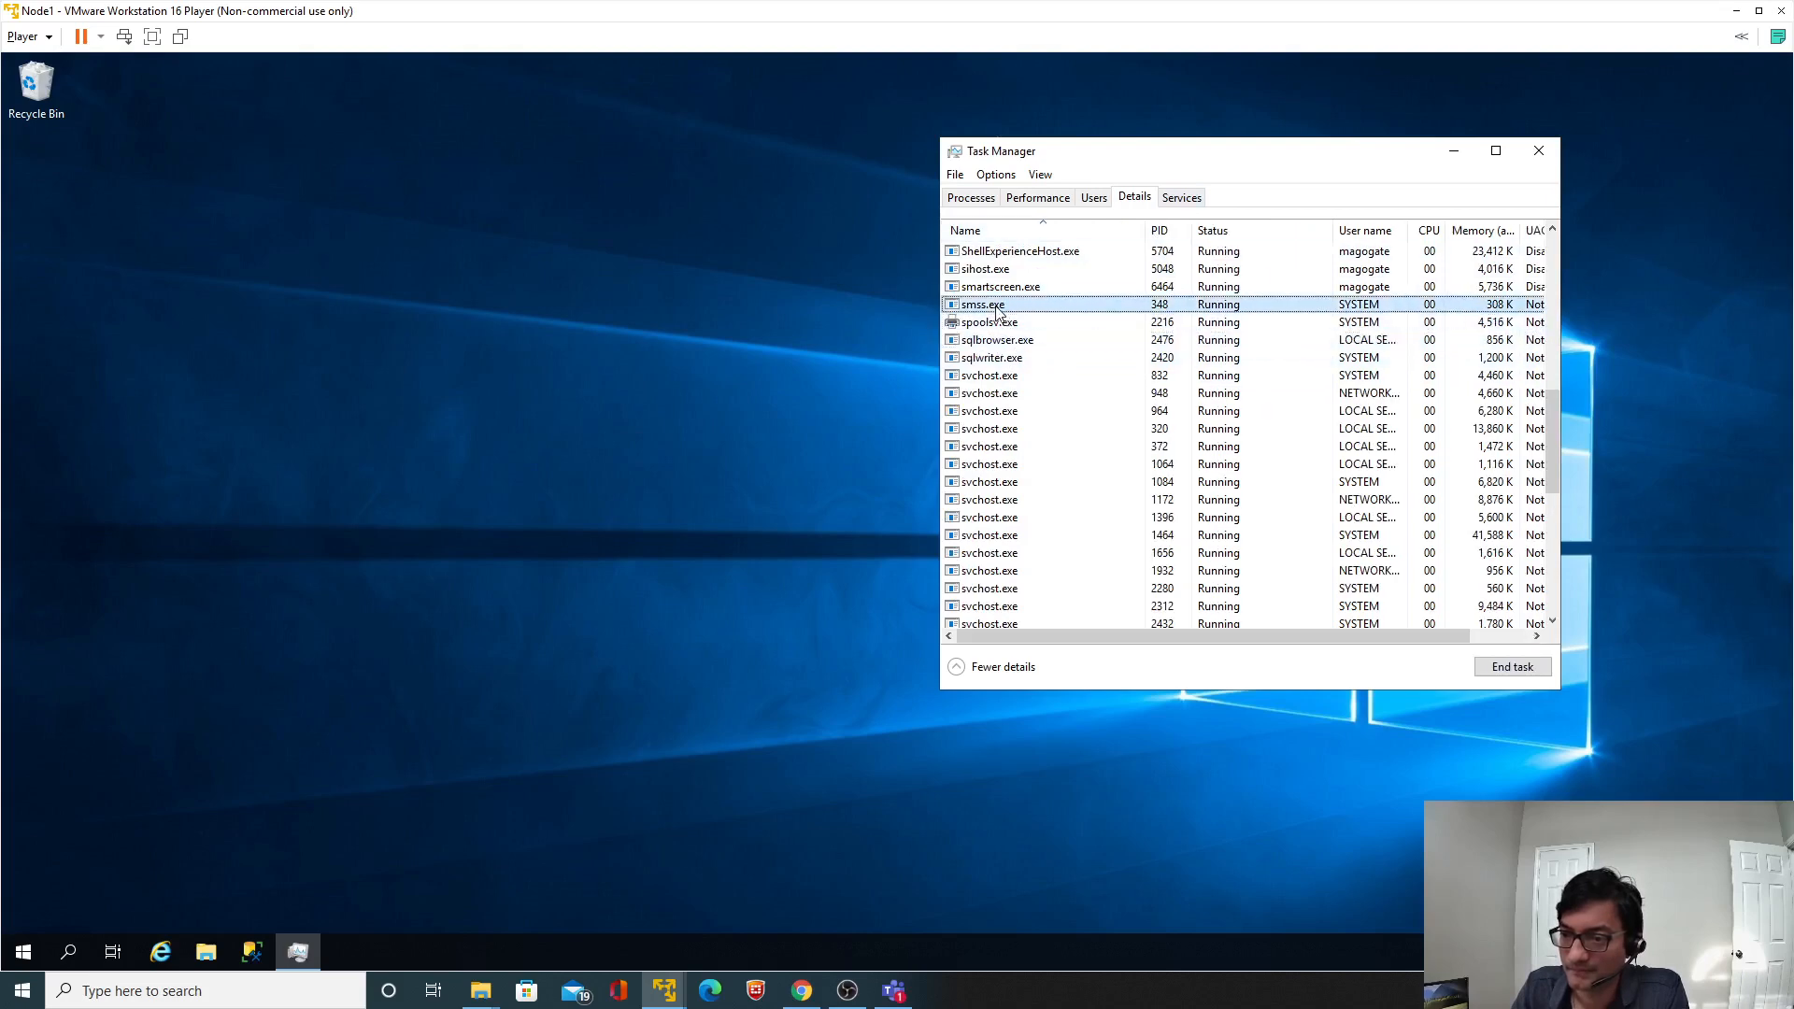
{"action": "right_click", "coordinate": [998, 312]}
{"action": "left_click", "coordinate": [1047, 321]}
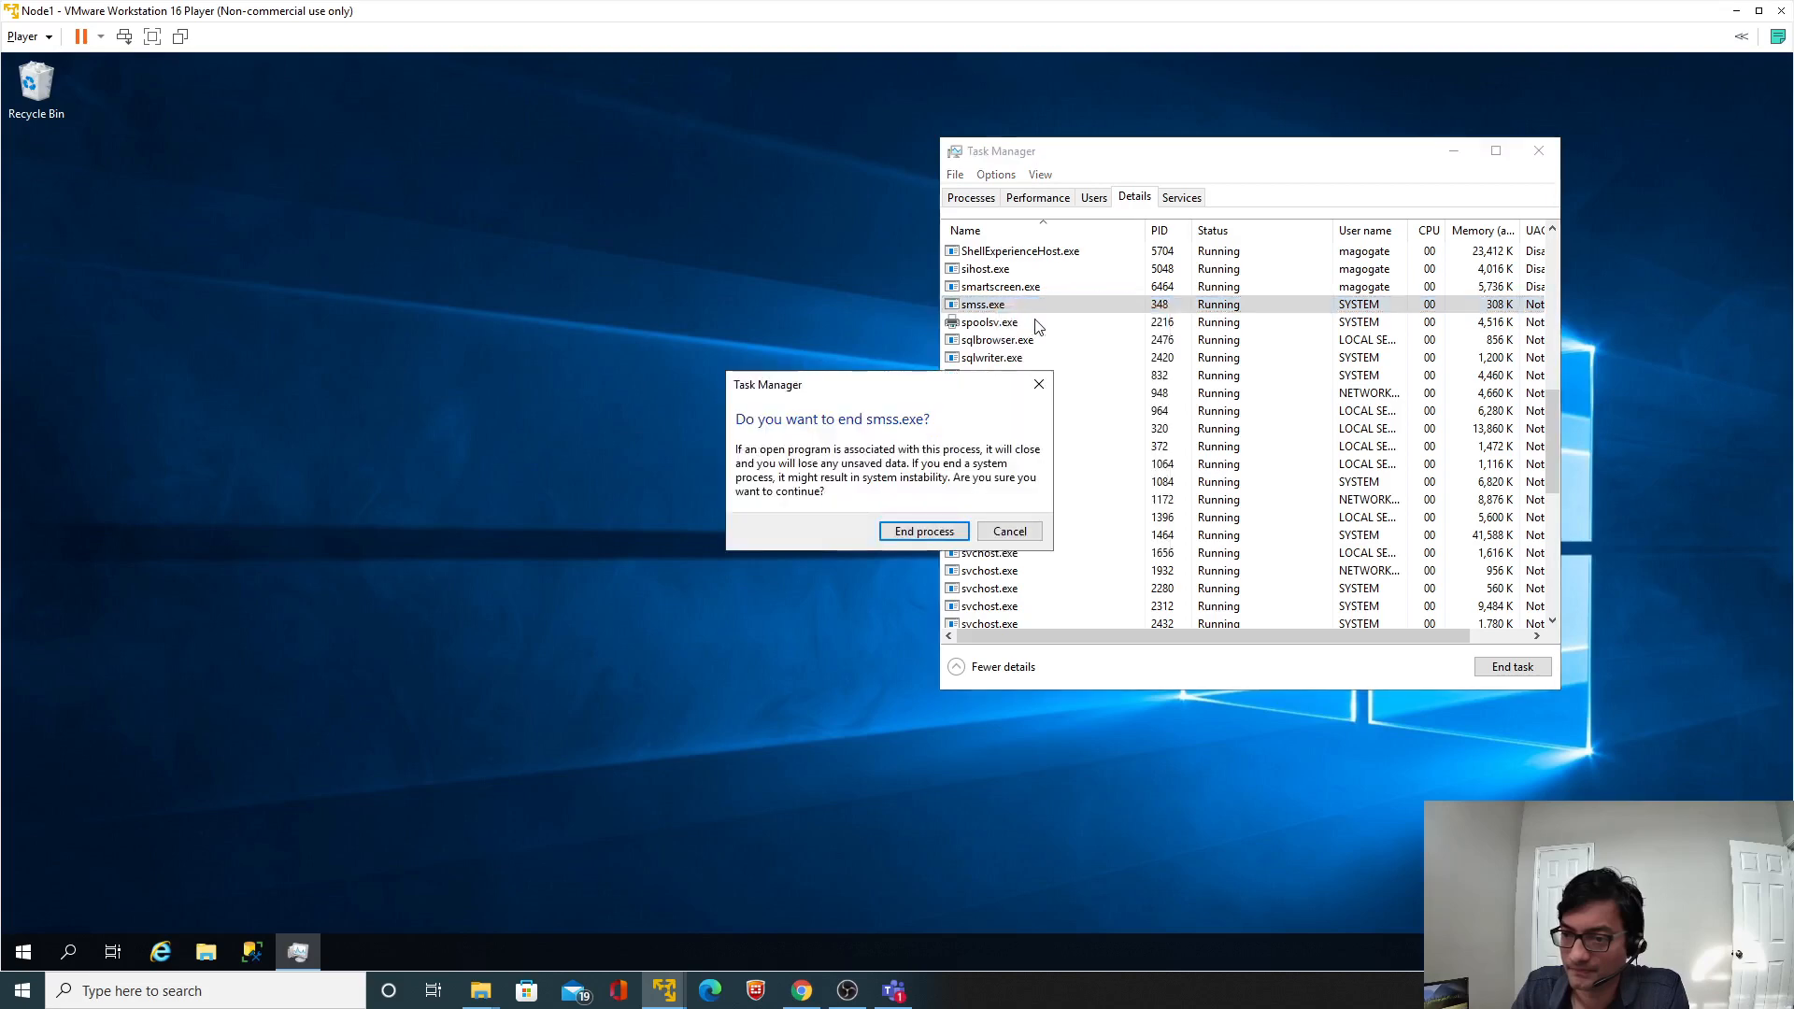
{"action": "left_click", "coordinate": [924, 532]}
{"action": "left_click", "coordinate": [1034, 377]}
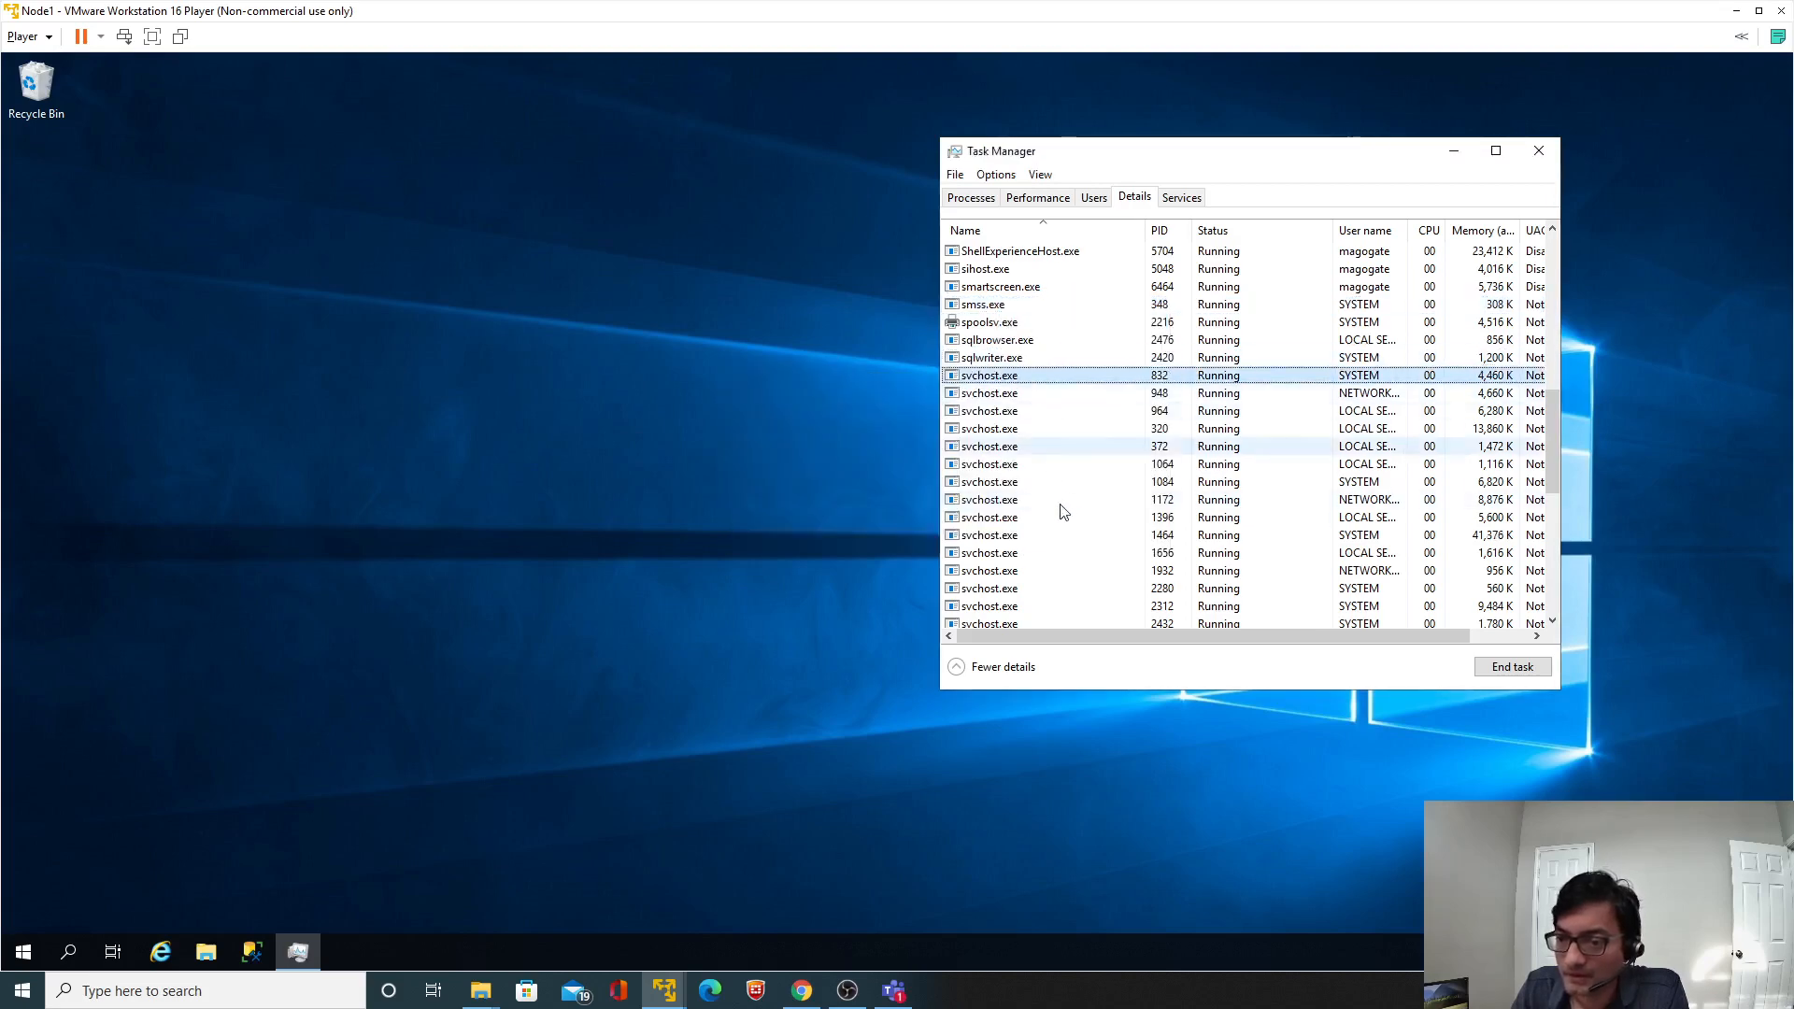
Look through the entire process list for leftover Management Studio or Configuration Manager processes.
{"action": "scroll", "coordinate": [1061, 512], "scroll_direction": "down", "scroll_amount": 10}
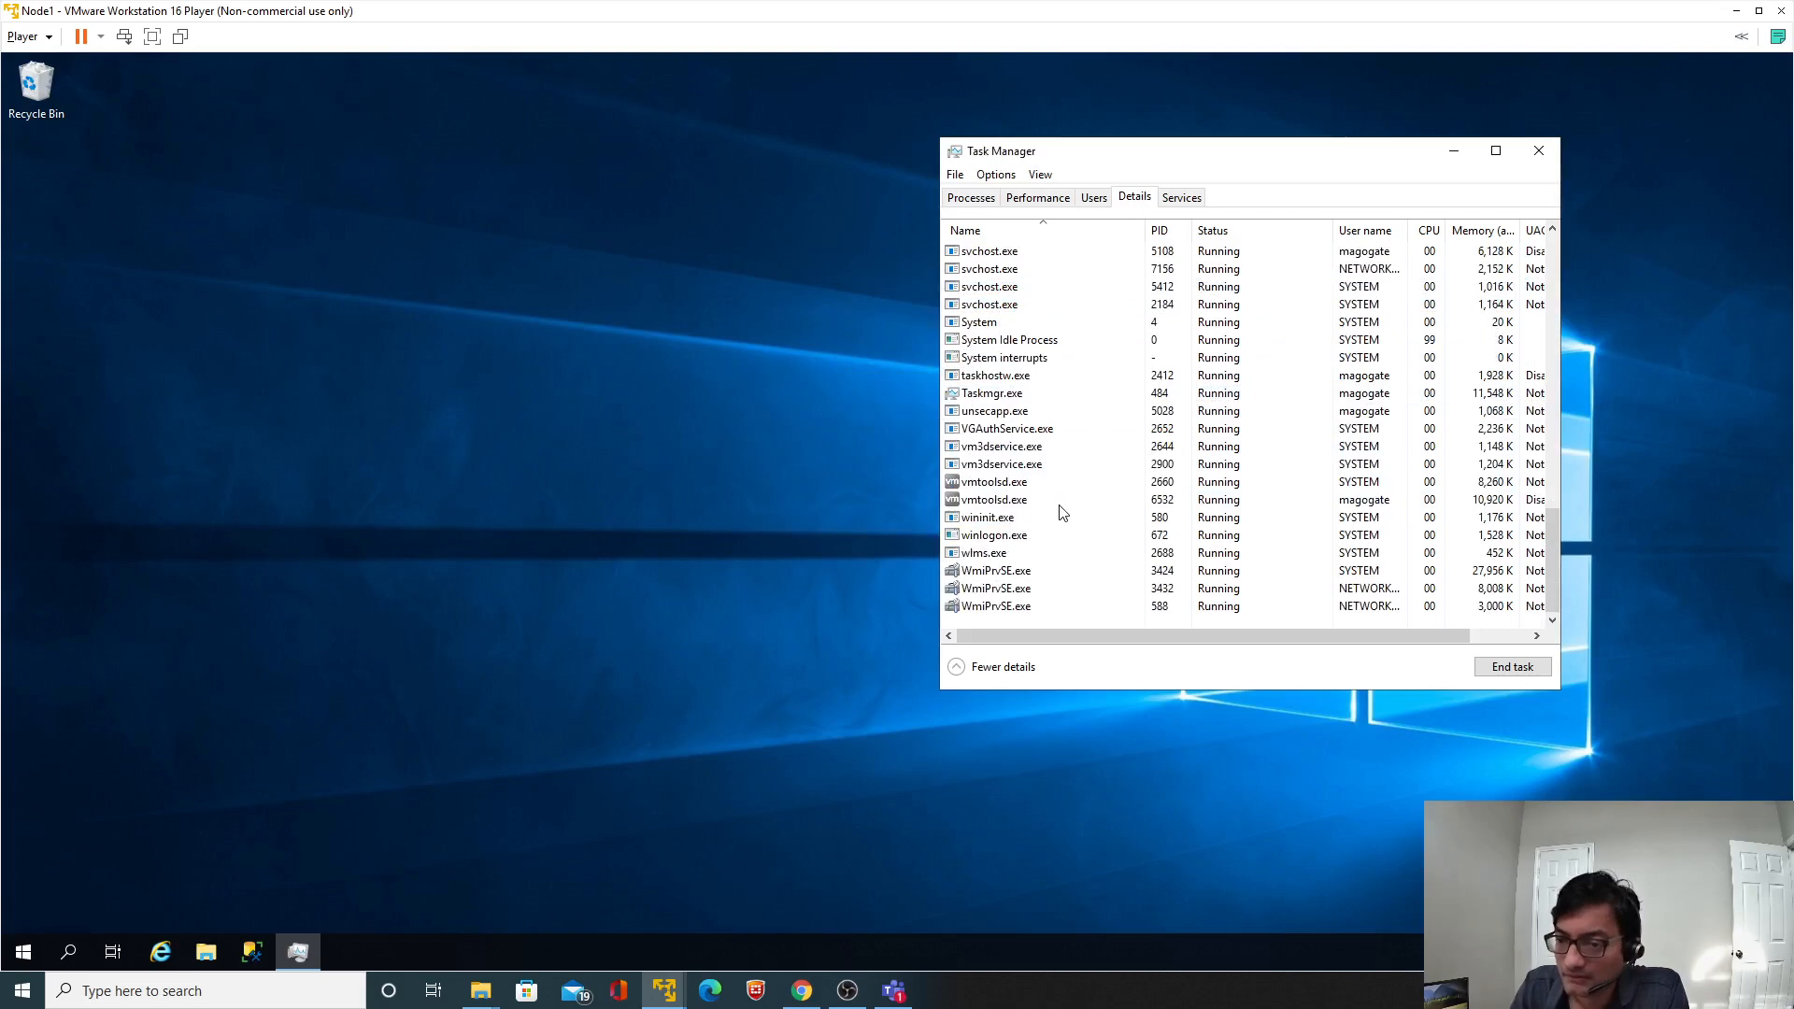
{"action": "scroll", "coordinate": [1104, 381], "scroll_direction": "up", "scroll_amount": 10}
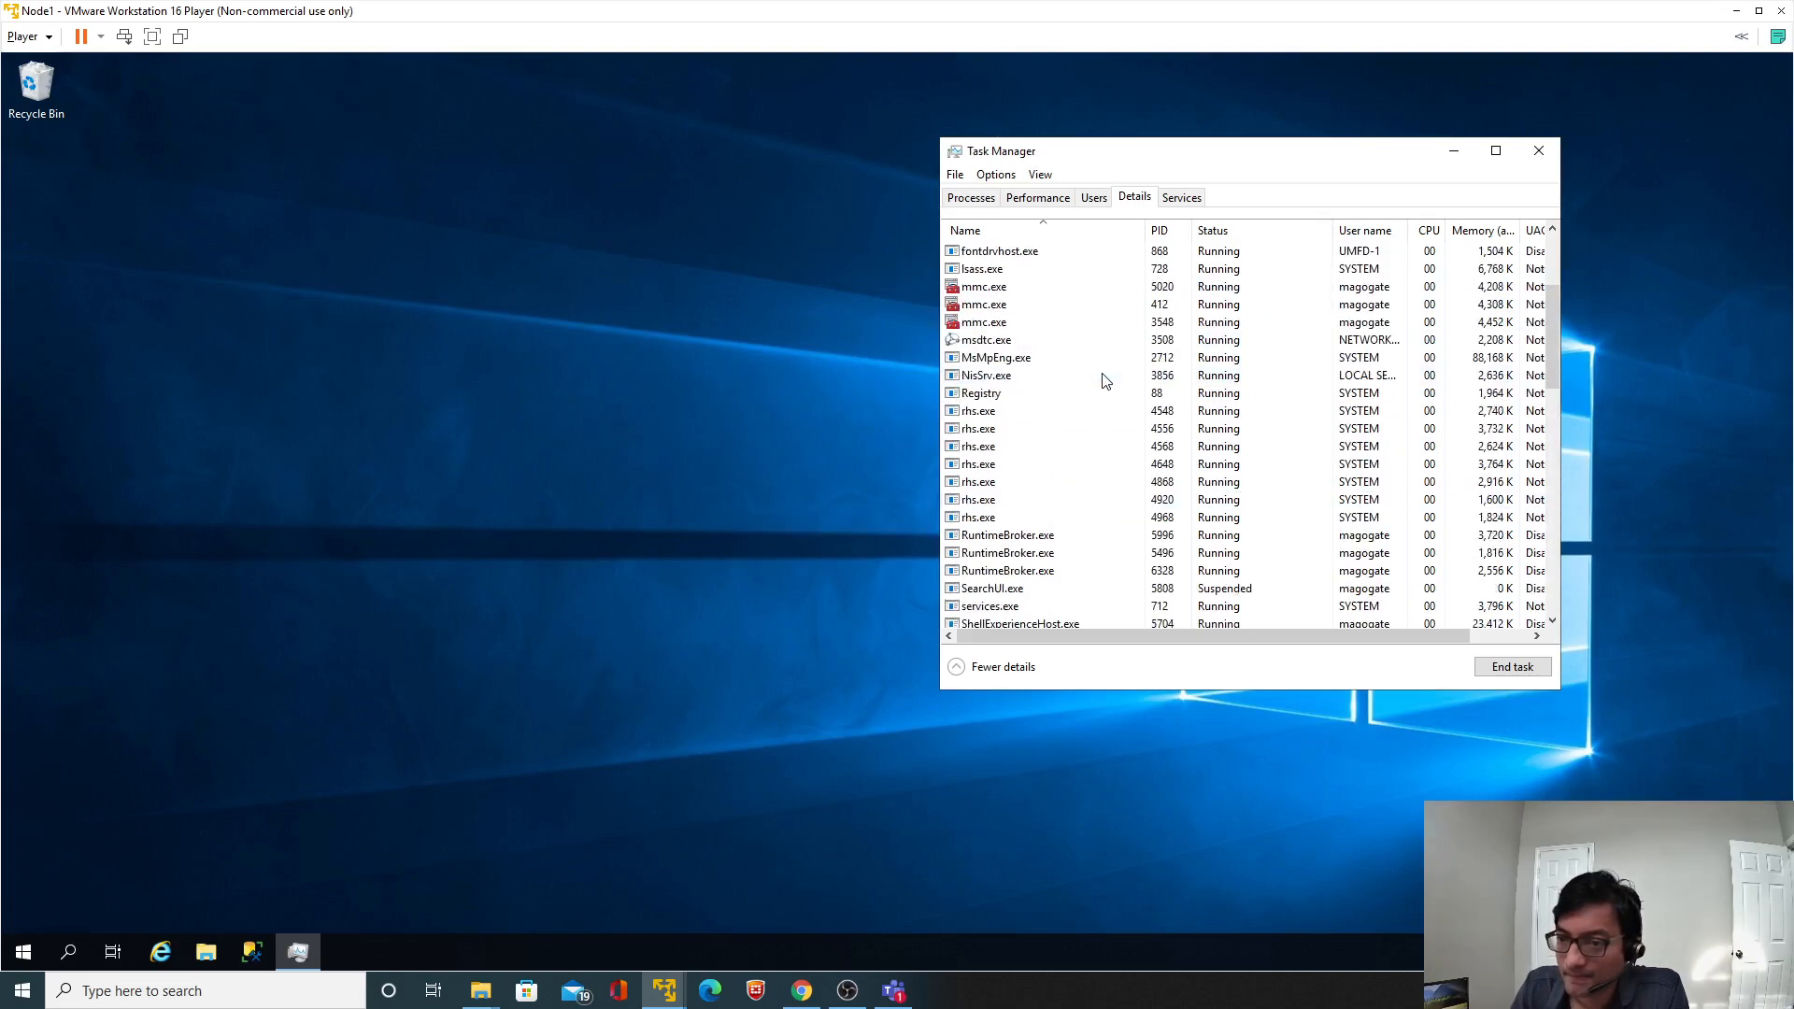
{"action": "scroll", "coordinate": [1103, 380], "scroll_direction": "up", "scroll_amount": 3}
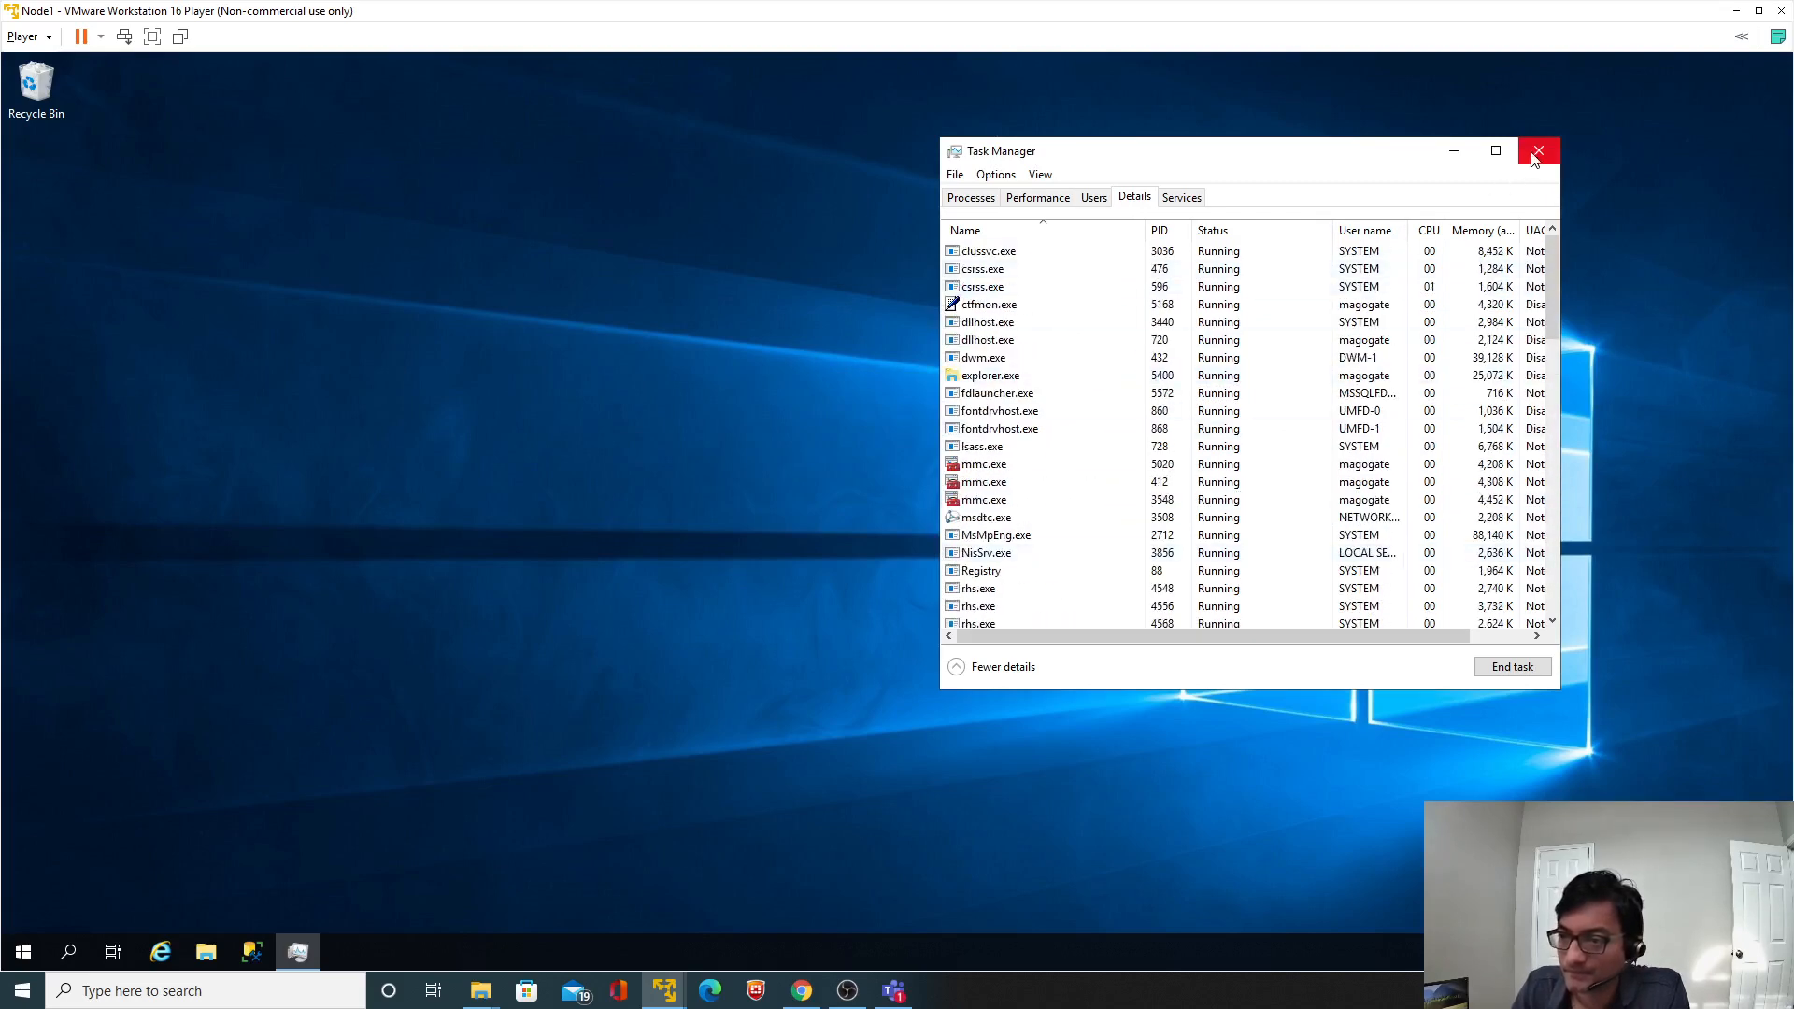
Close Task Manager and try to launch SQL Server 2019 Configuration Manager, allowing it to make changes to the device.
{"action": "left_click", "coordinate": [1535, 157]}
{"action": "left_click", "coordinate": [23, 951]}
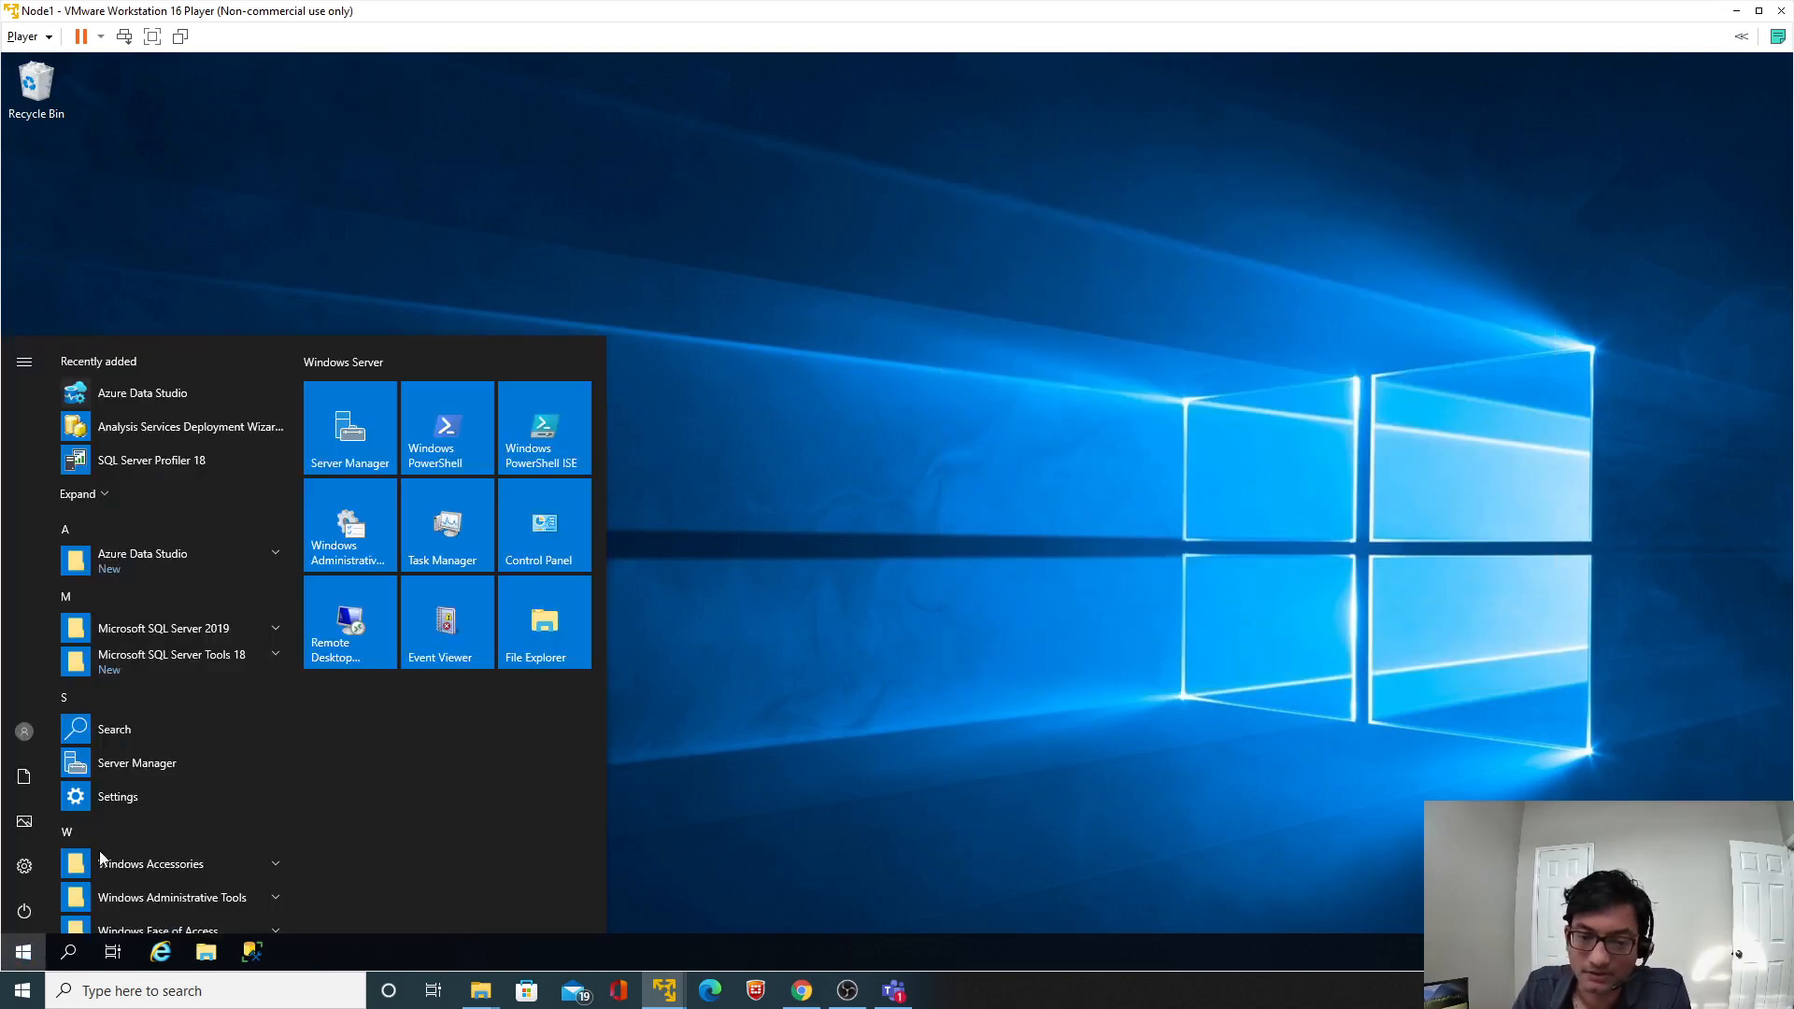
{"action": "left_click", "coordinate": [71, 949]}
{"action": "type", "text": "sq"}
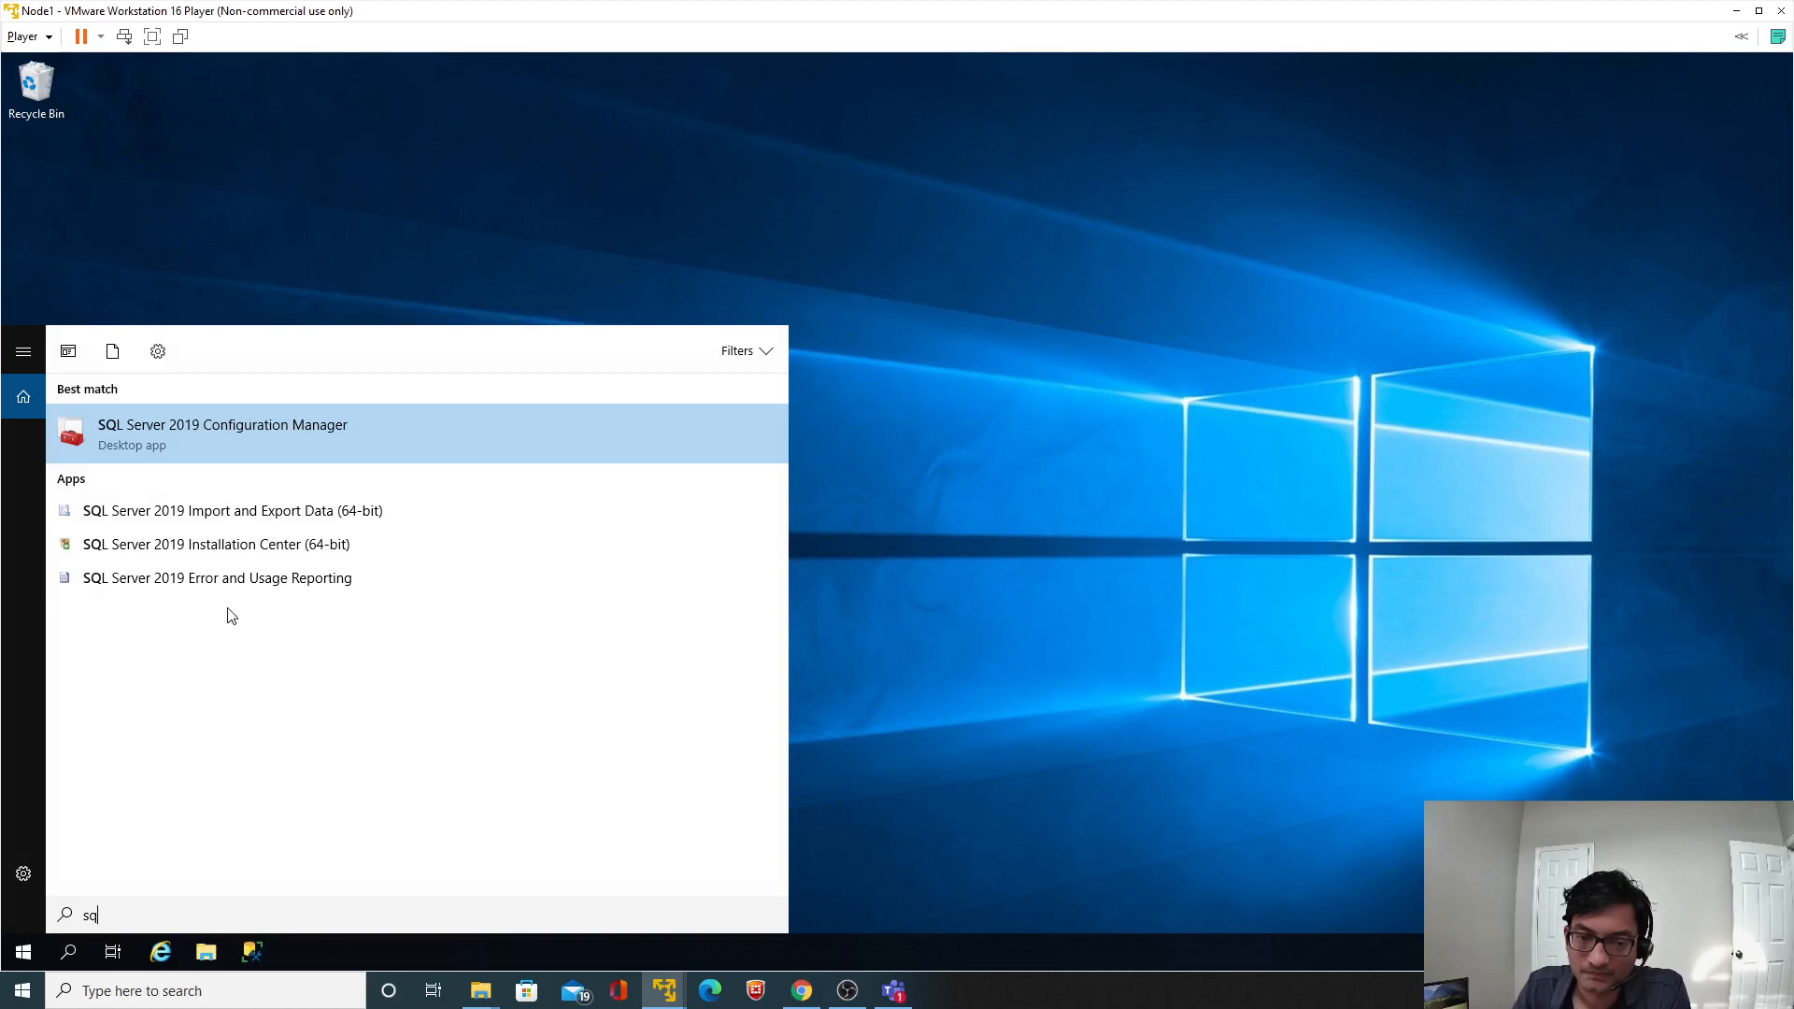
{"action": "left_click", "coordinate": [264, 436]}
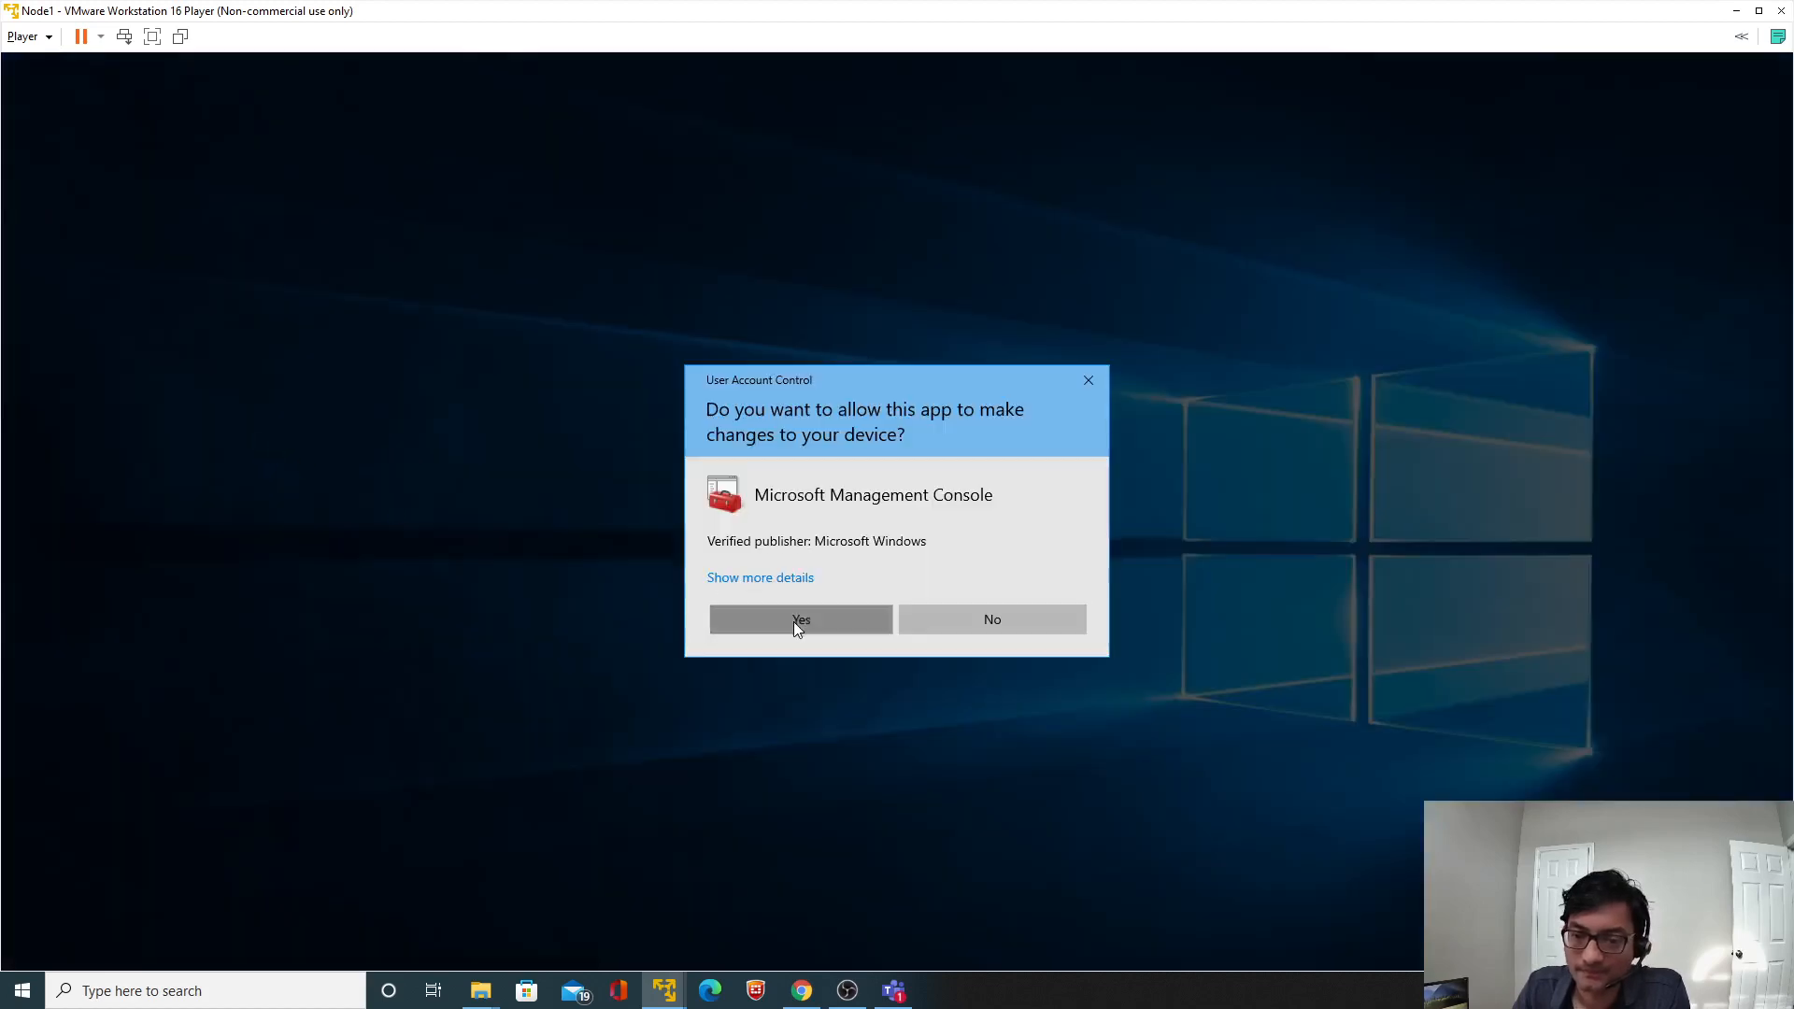
{"action": "left_click", "coordinate": [797, 620]}
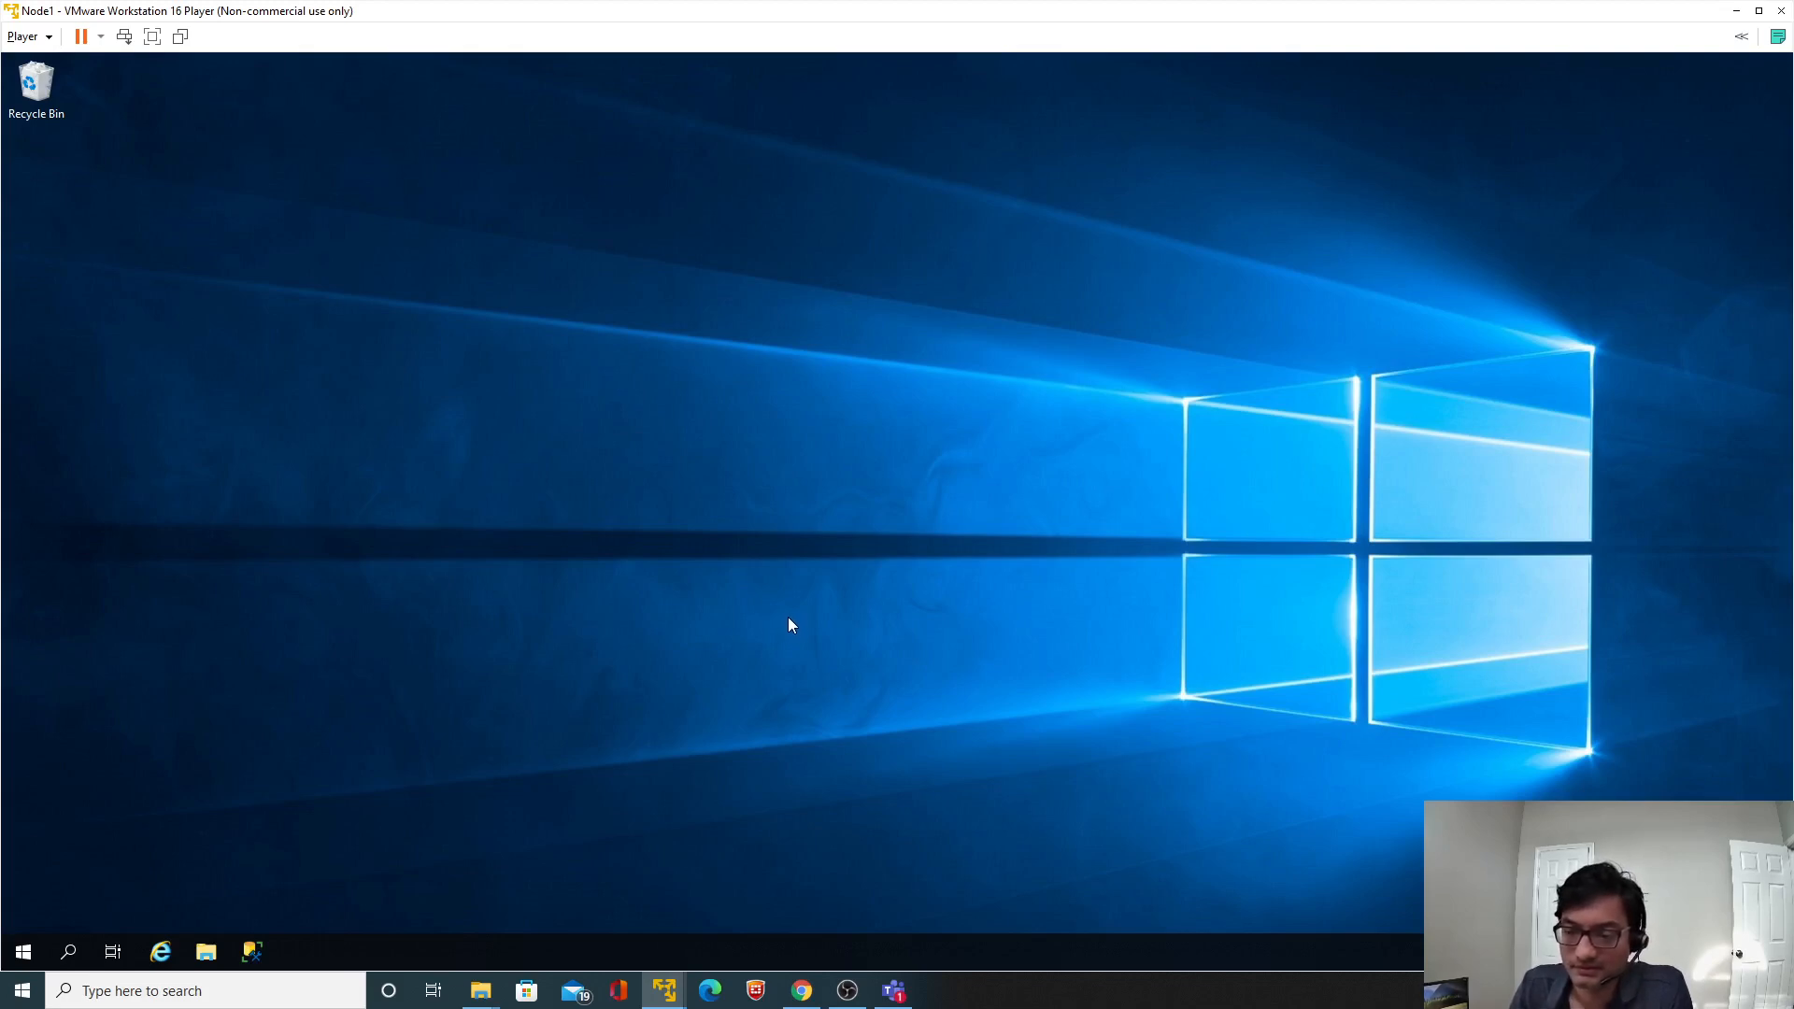
Open the maximized Services console with a wider Name column, and dismiss the SQL Server Configuration Manager connection error.
{"action": "left_click", "coordinate": [16, 963]}
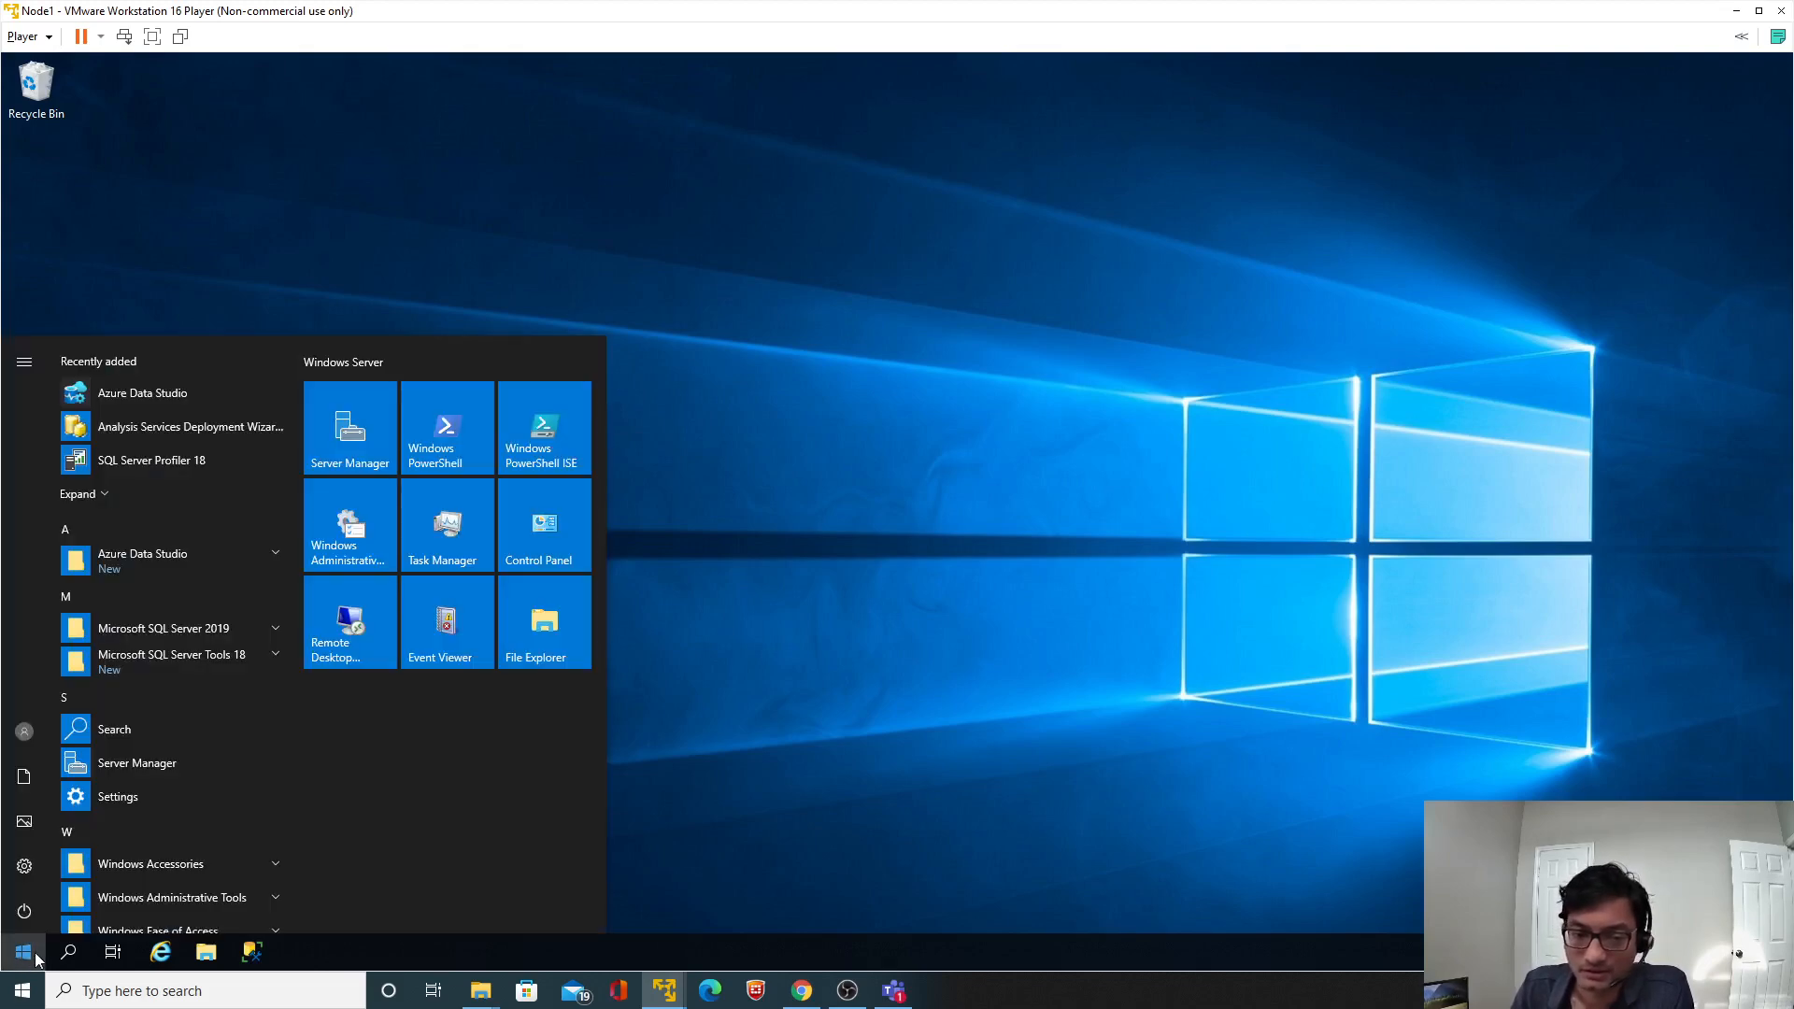
{"action": "left_click", "coordinate": [80, 951]}
{"action": "type", "text": "services"}
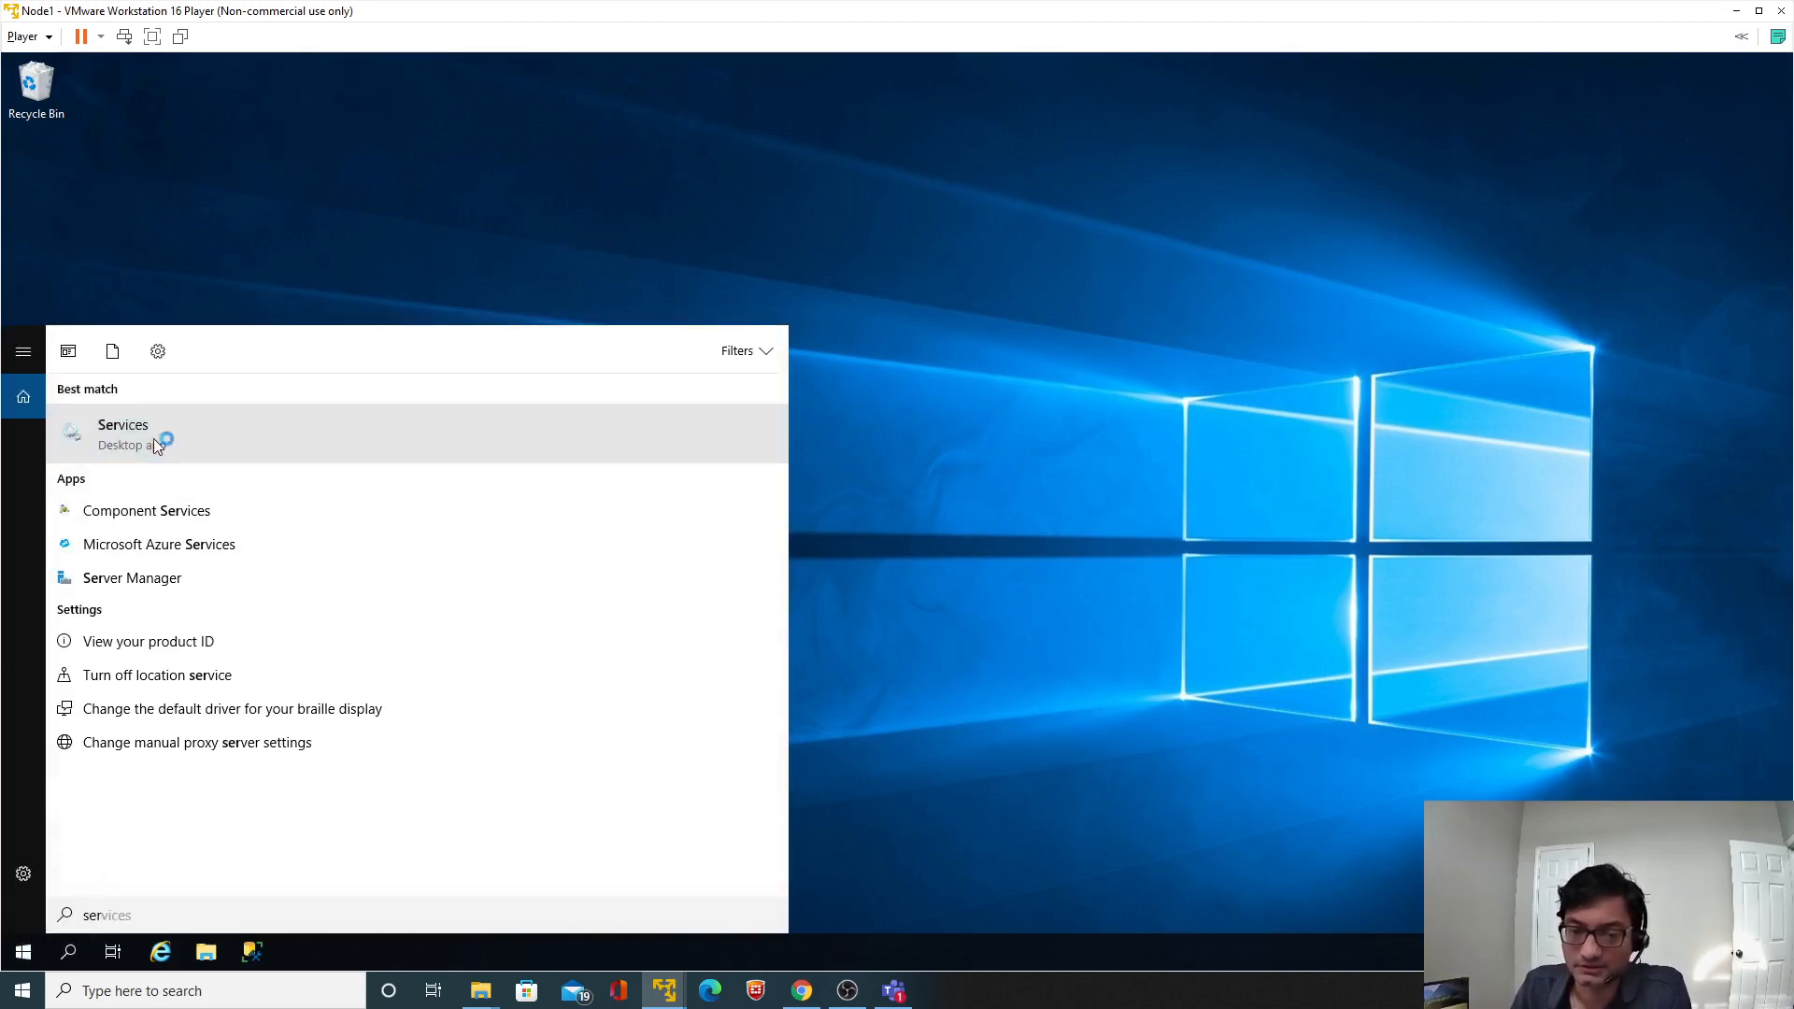
{"action": "left_click", "coordinate": [153, 439]}
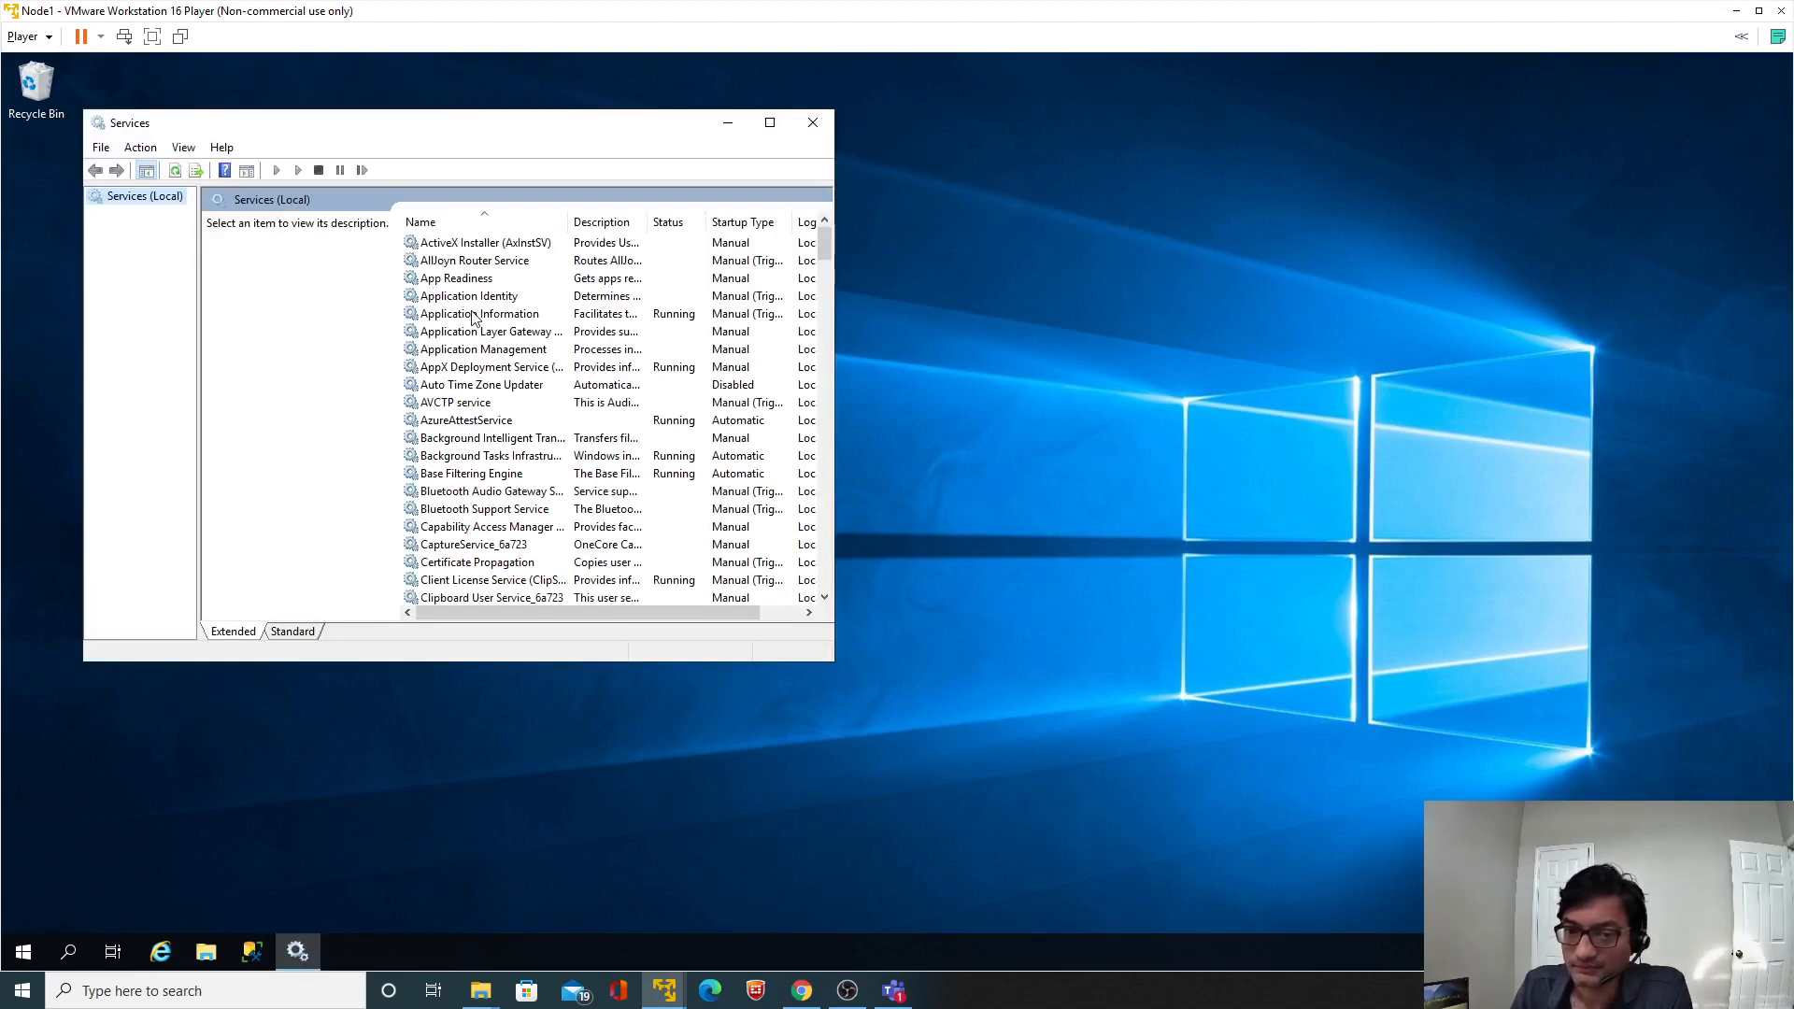
{"action": "left_click", "coordinate": [471, 318]}
{"action": "left_click", "coordinate": [769, 123]}
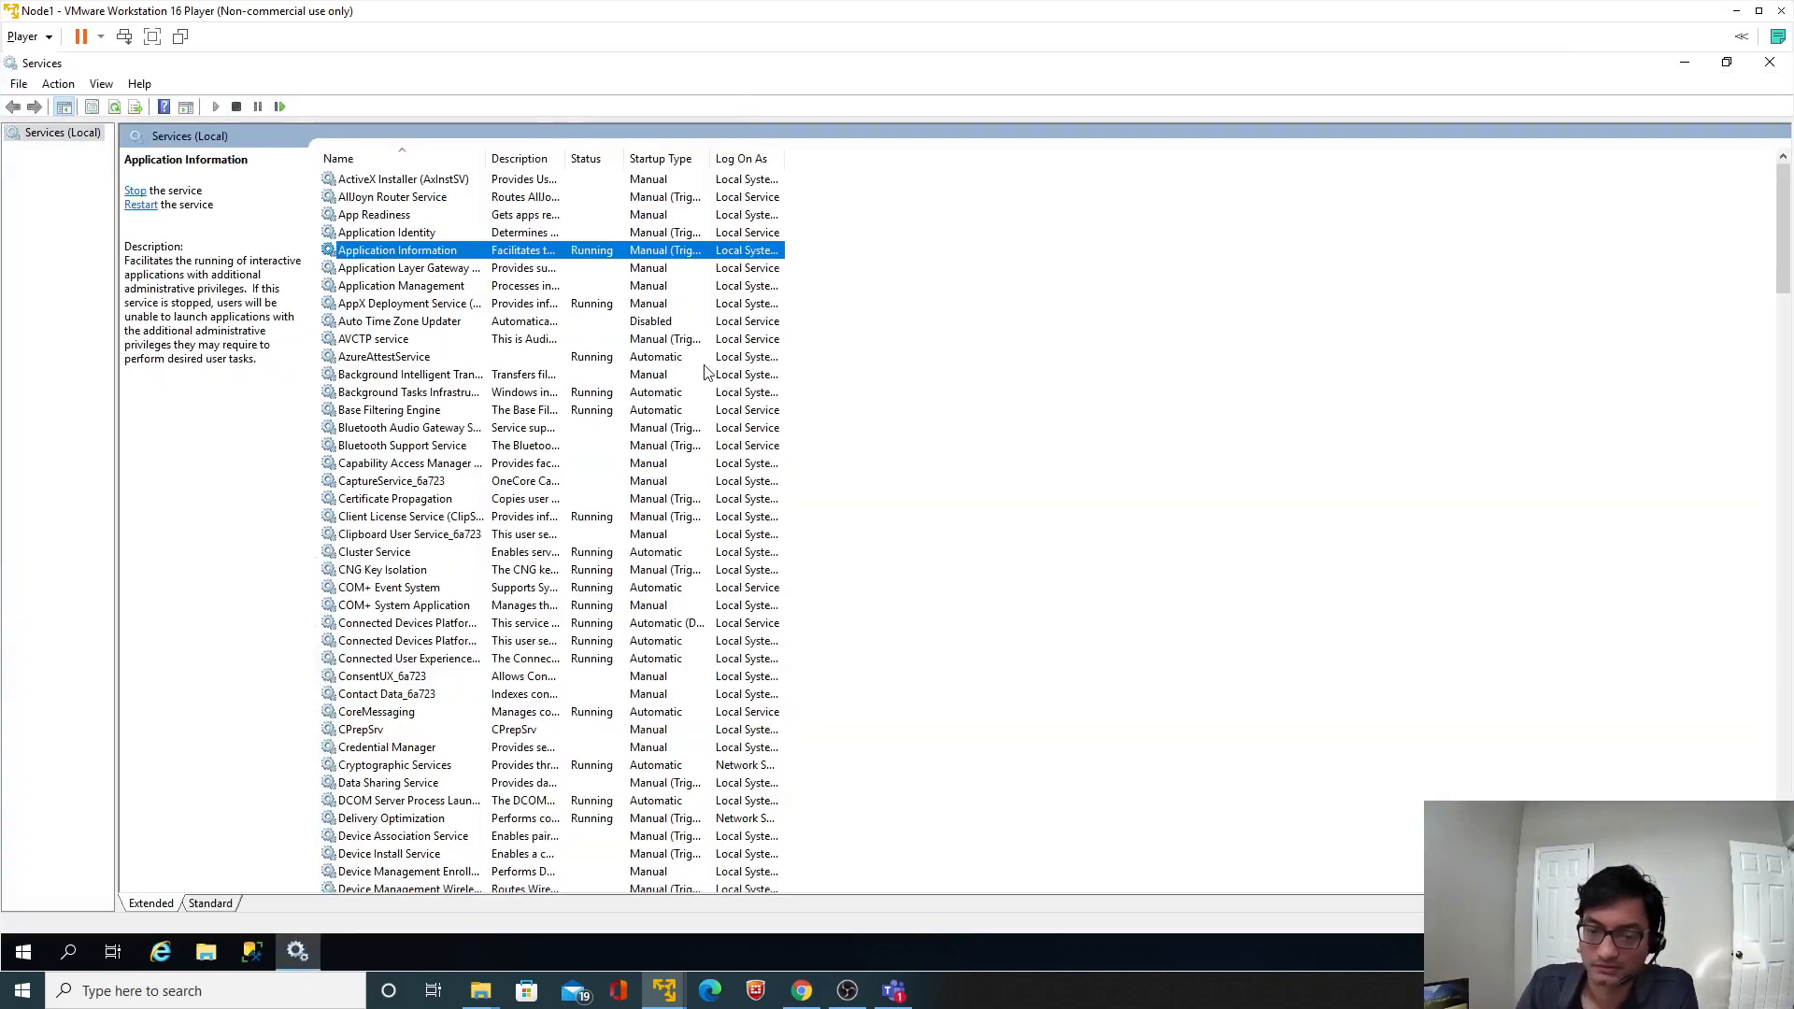
{"action": "key", "text": "m"}
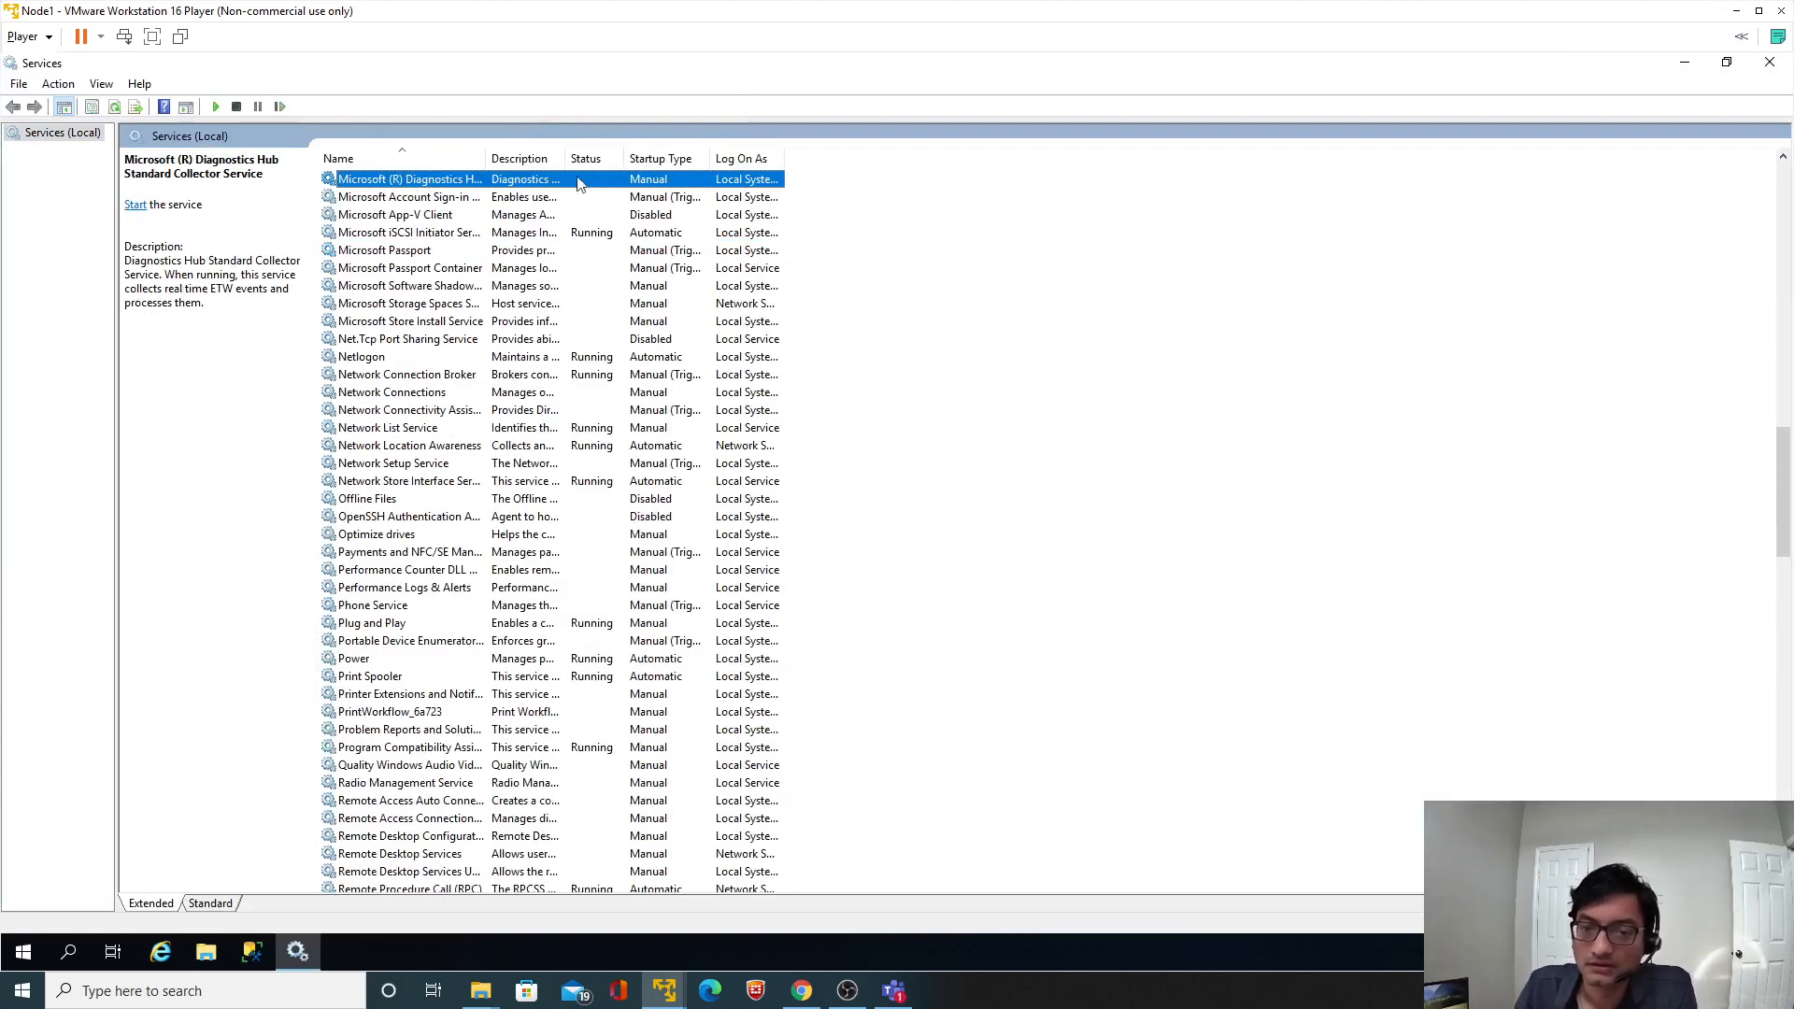
{"action": "left_click_drag", "start_coordinate": [485, 159], "coordinate": [738, 168]}
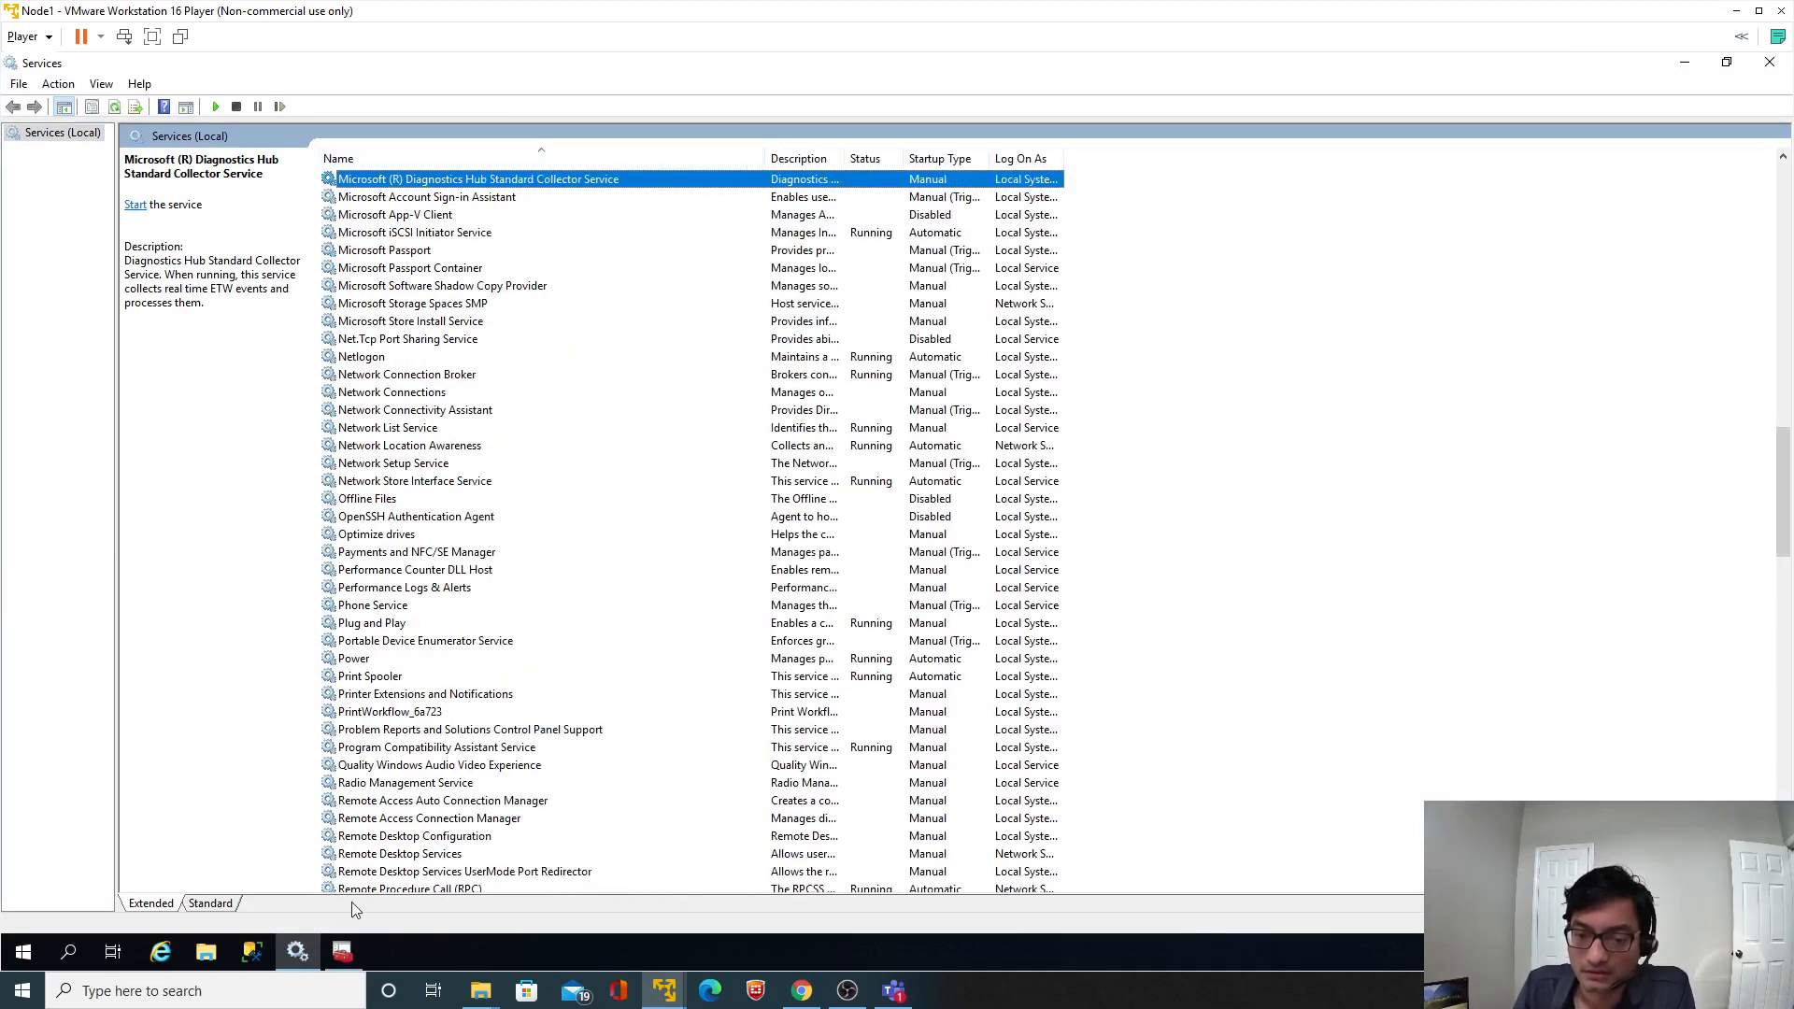
{"action": "left_click", "coordinate": [342, 951]}
{"action": "left_click", "coordinate": [1044, 570]}
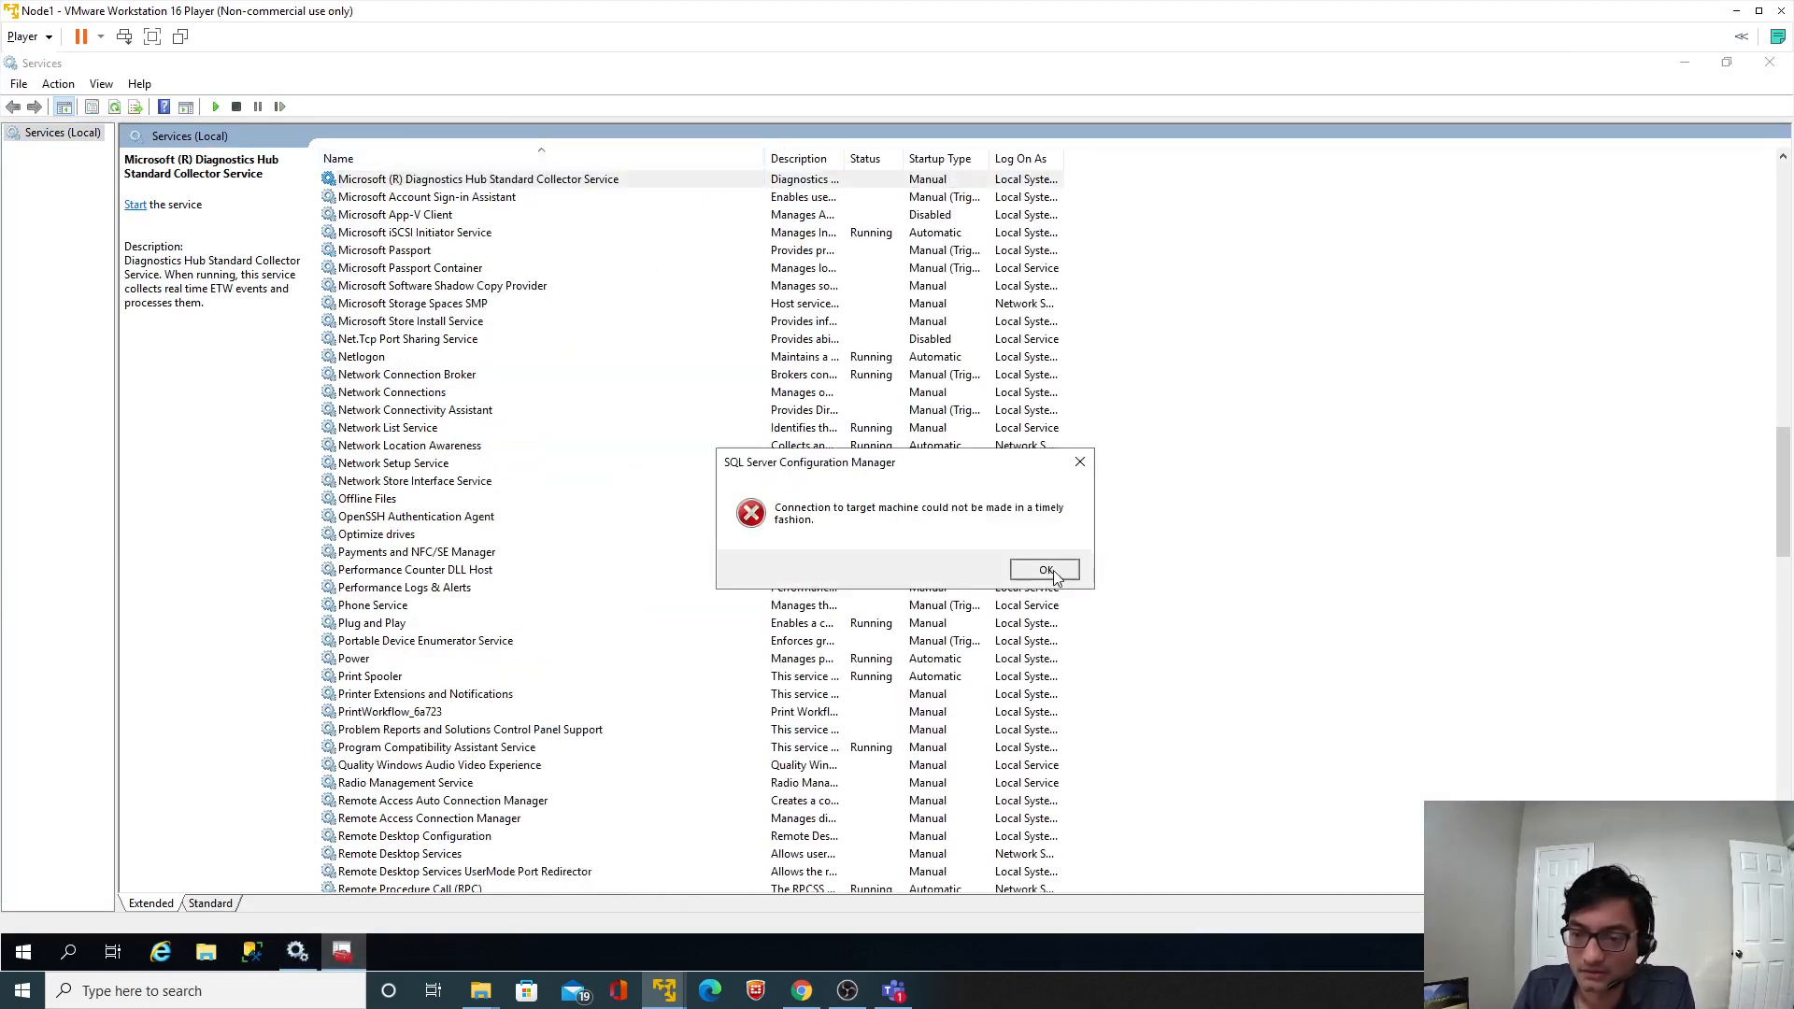
Stop the SQL Full-text Filter Daemon Launcher (SQL2019) and SQL Server Browser services.
{"action": "left_click", "coordinate": [404, 268]}
{"action": "key", "text": "s"}
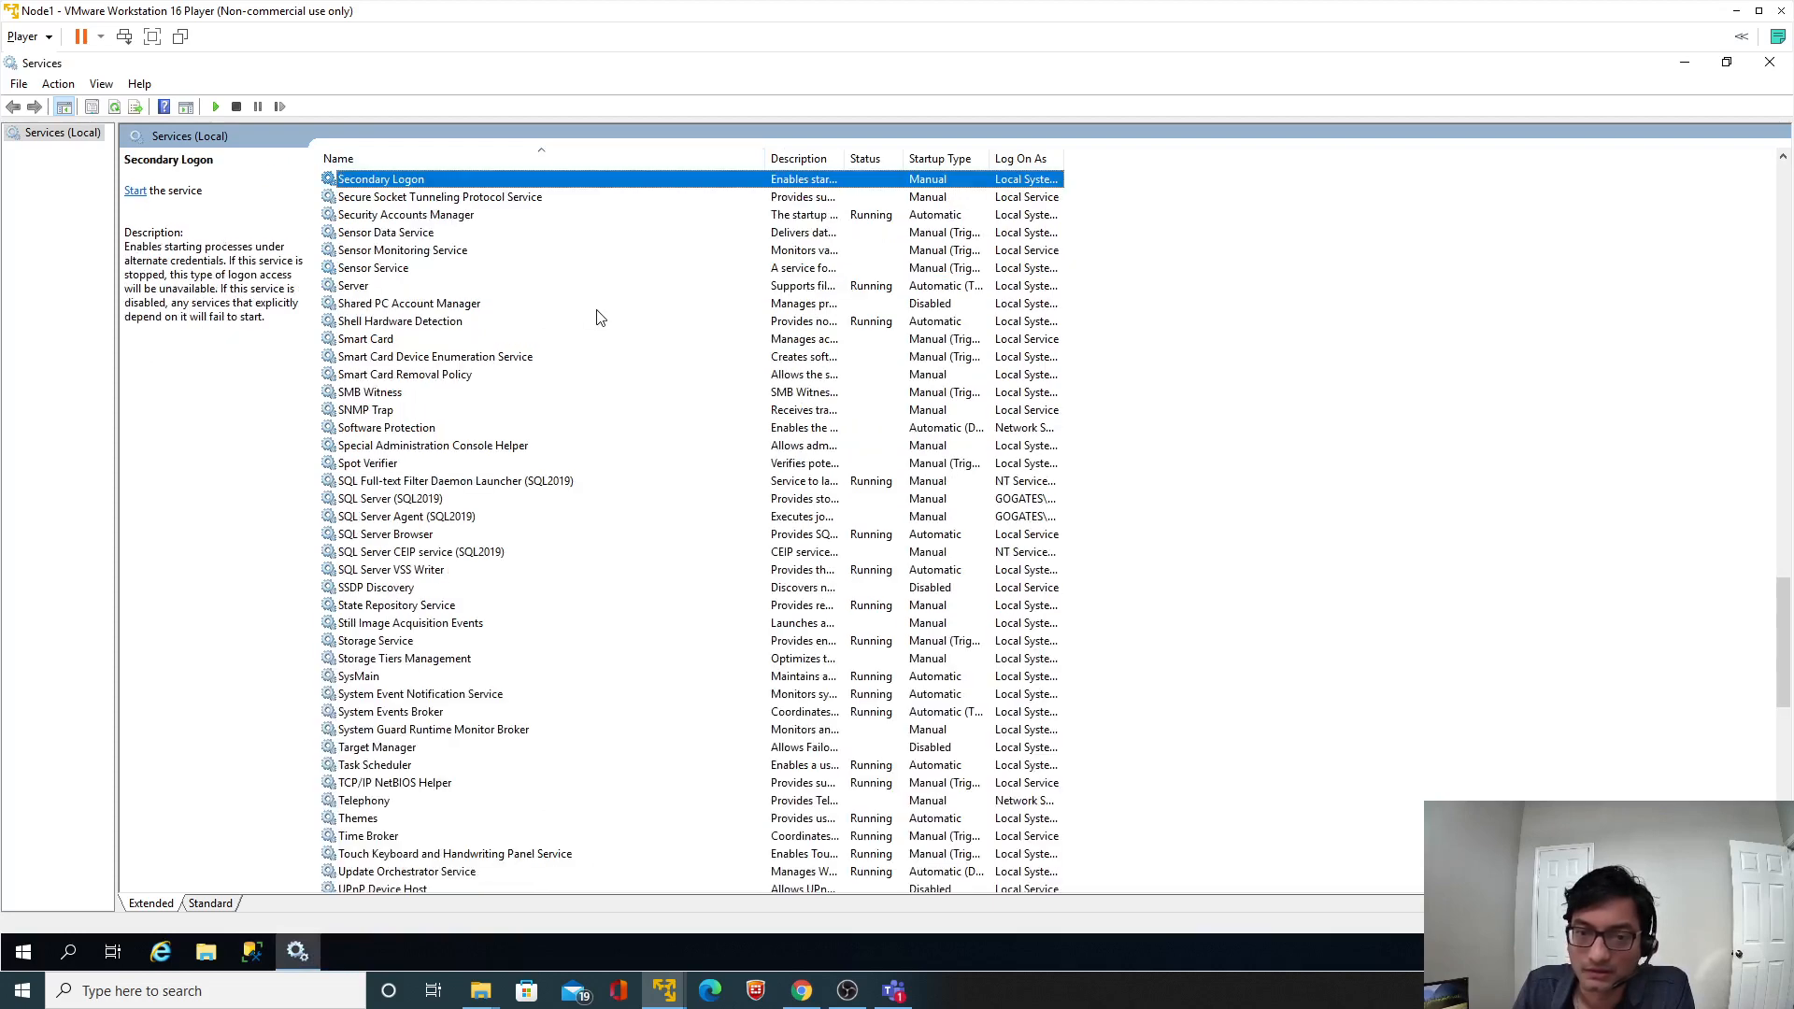
{"action": "left_click", "coordinate": [409, 503]}
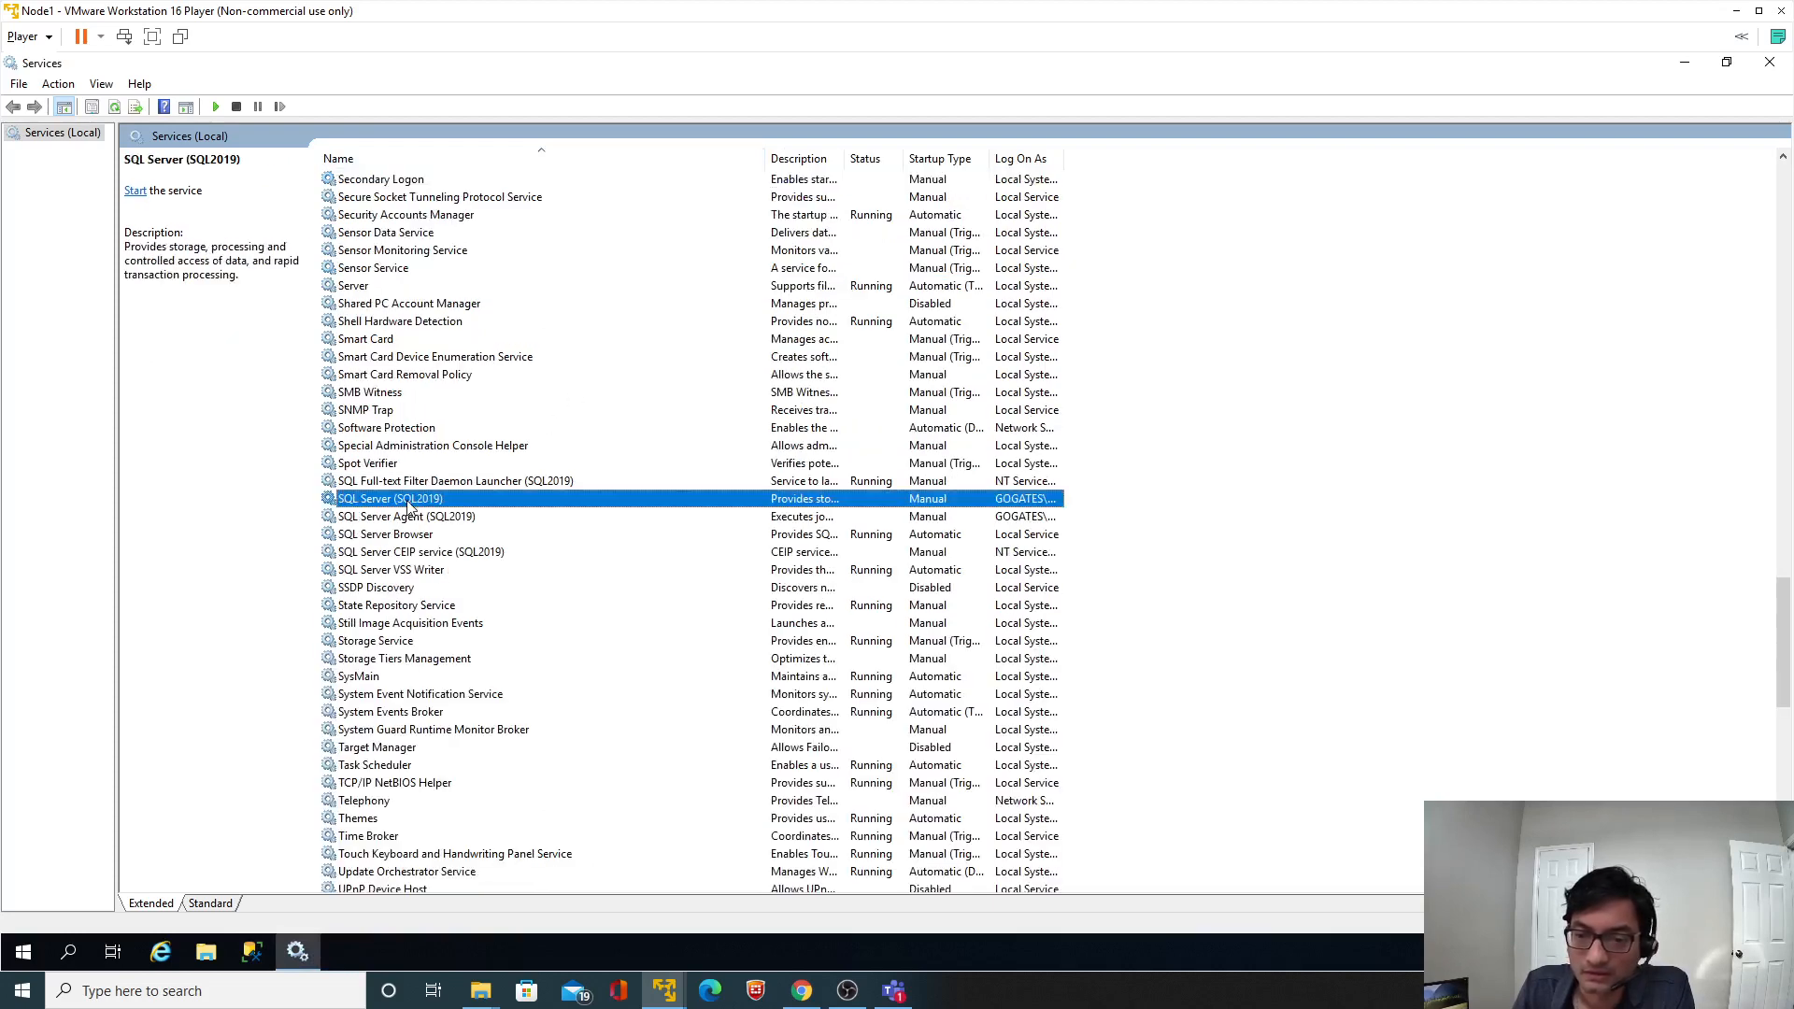
{"action": "left_click", "coordinate": [421, 483]}
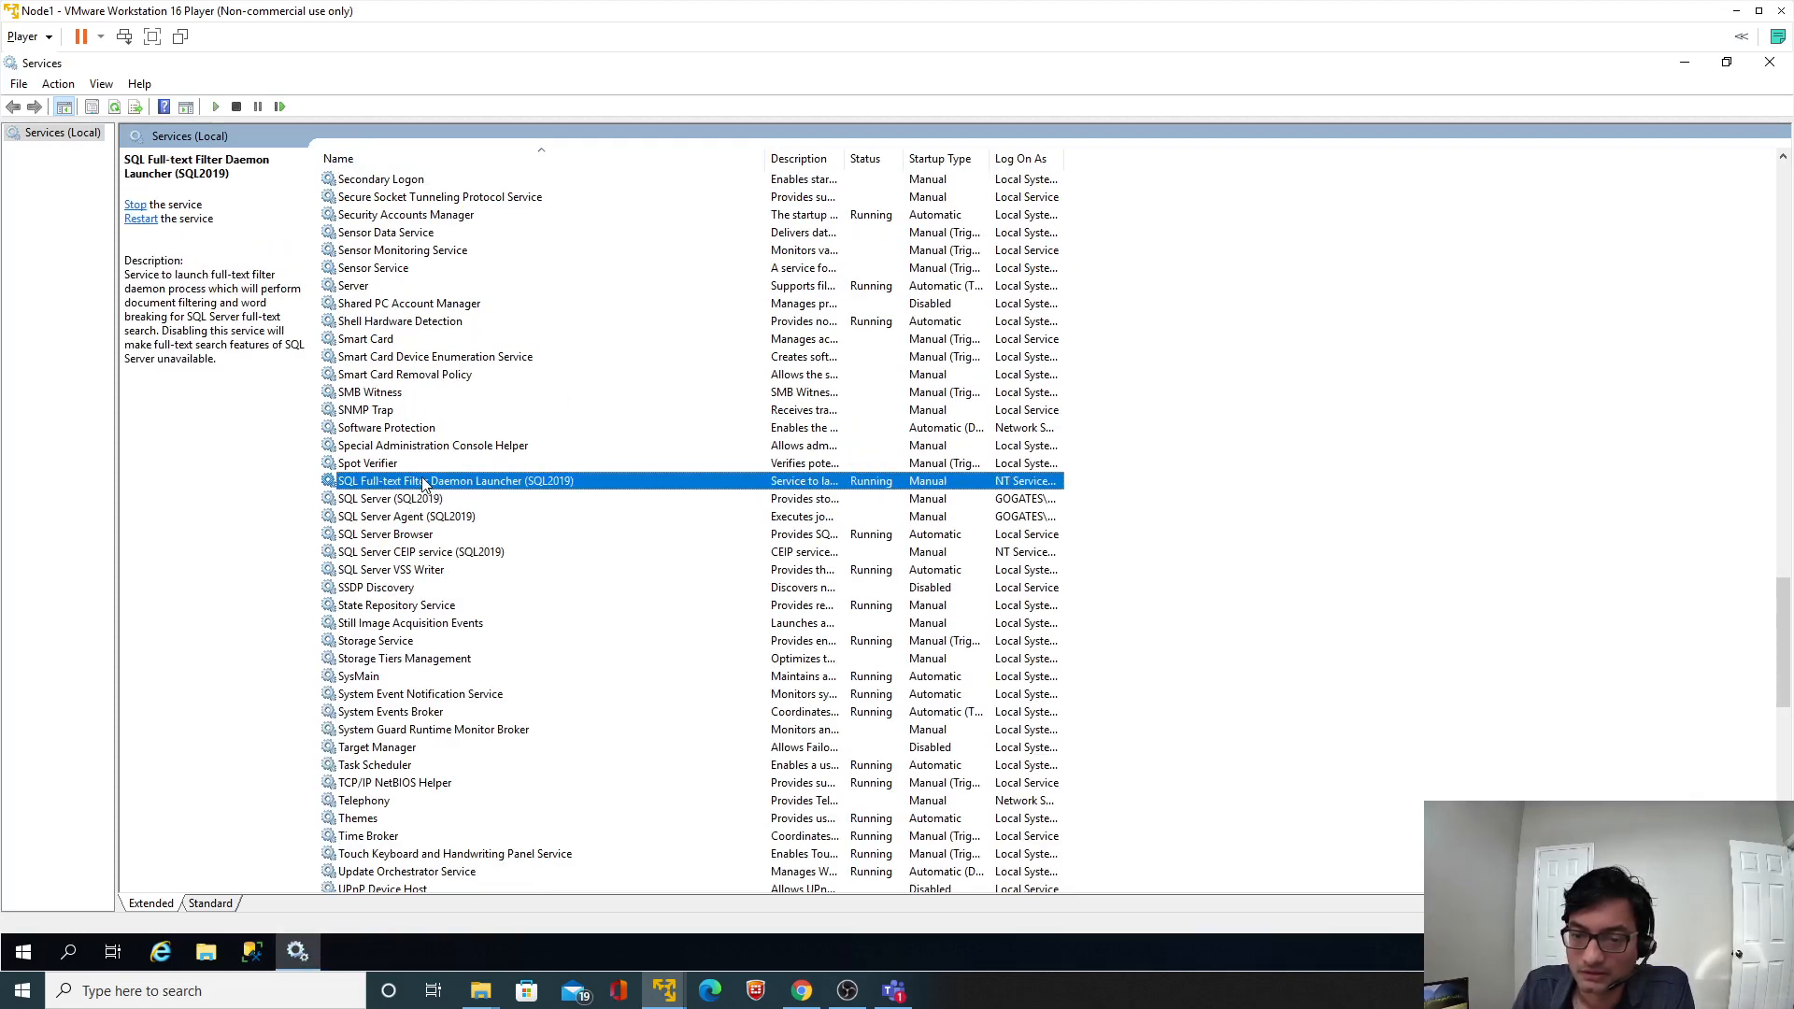
{"action": "right_click", "coordinate": [421, 481]}
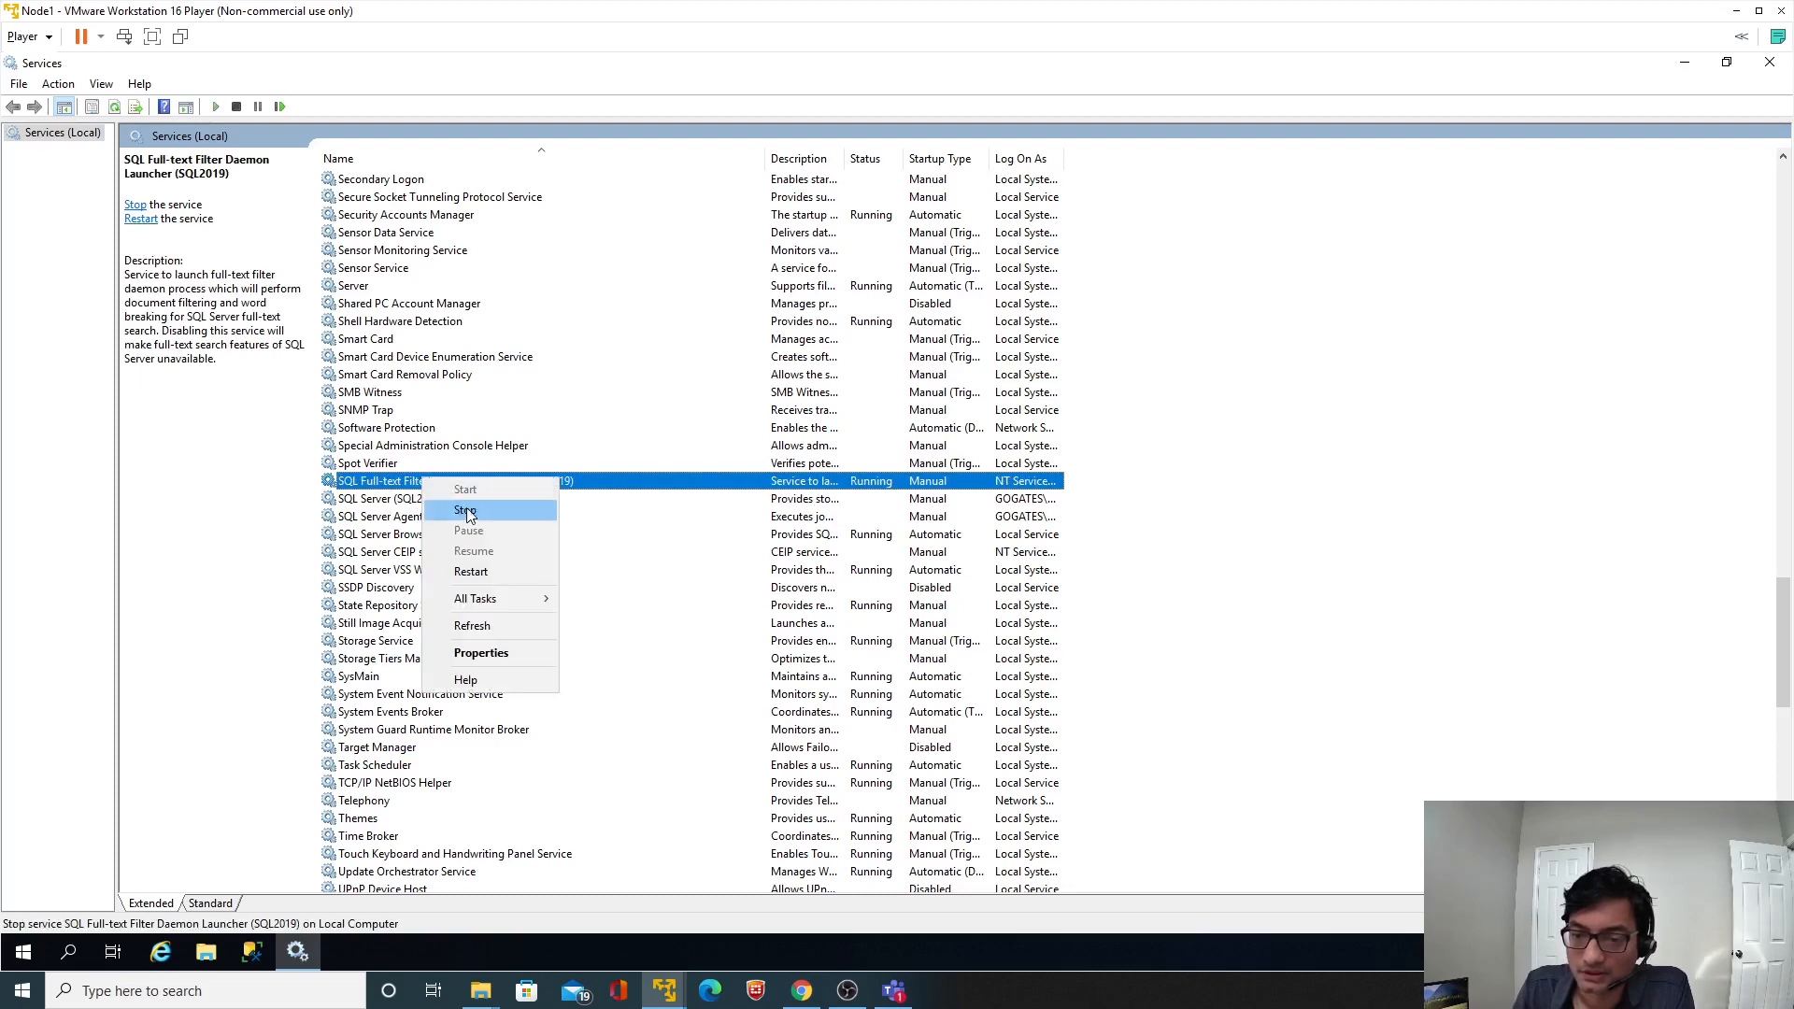
{"action": "left_click", "coordinate": [467, 512]}
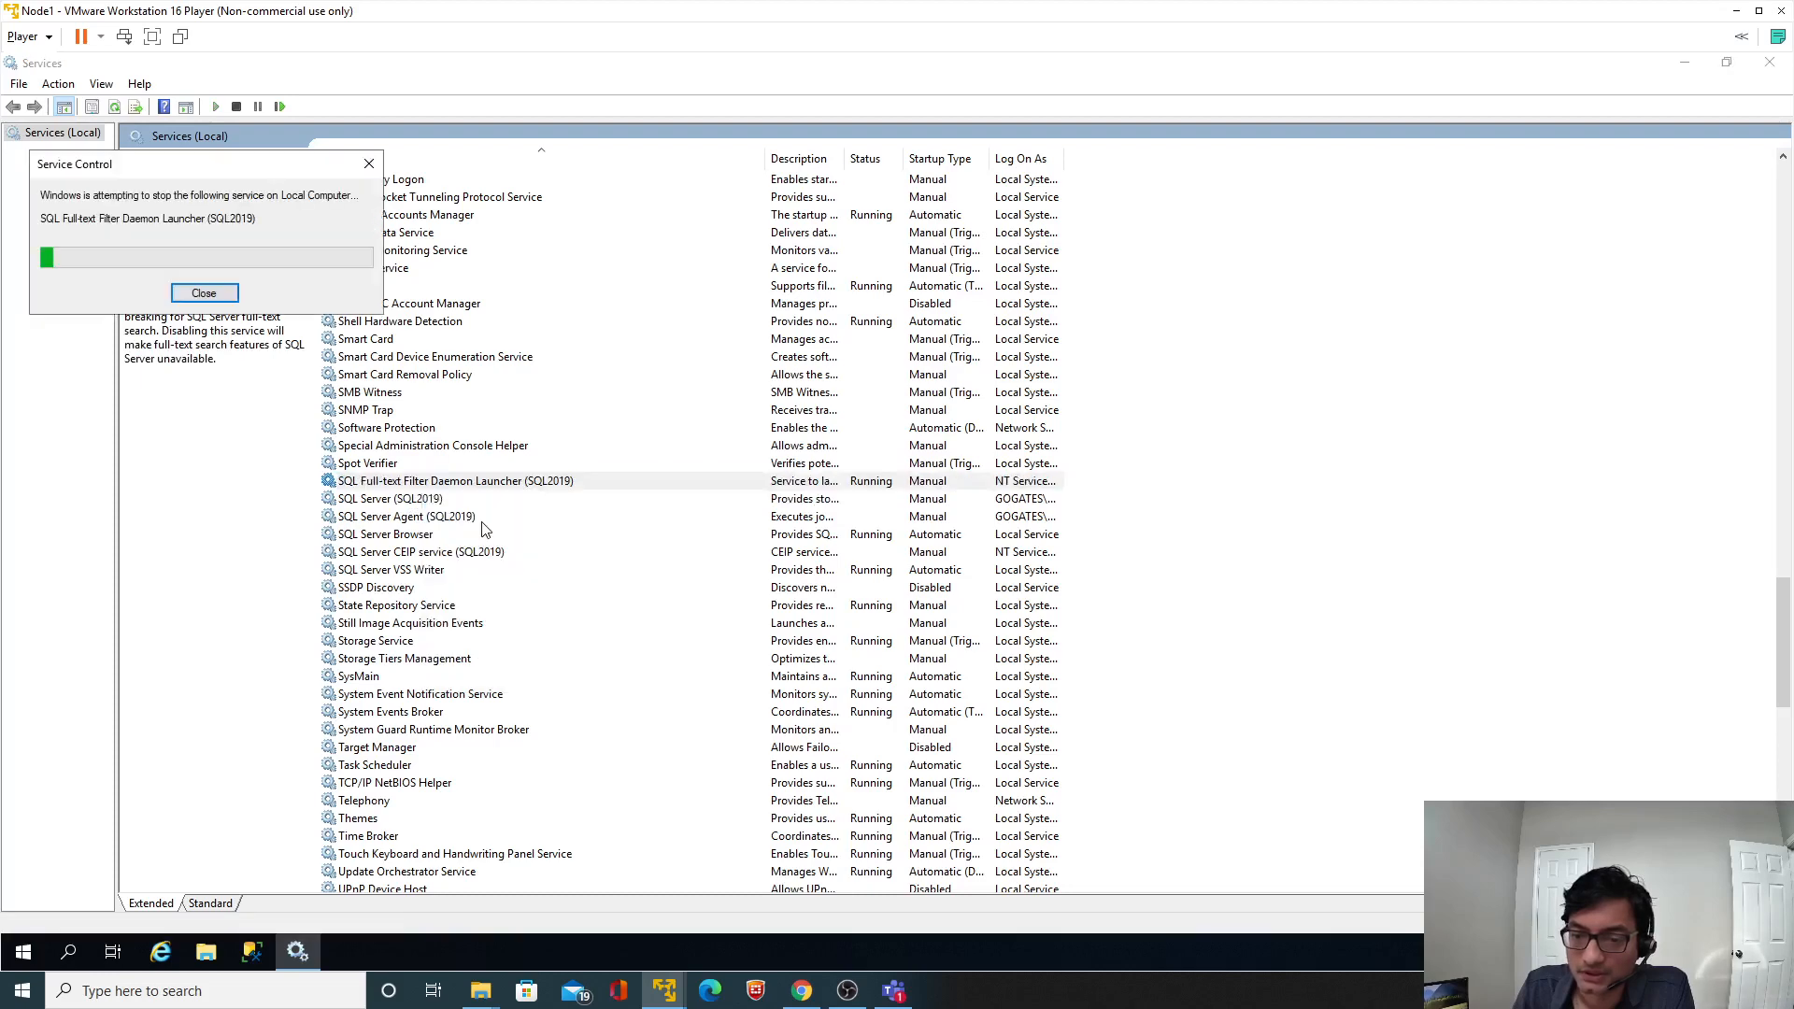
{"action": "left_click", "coordinate": [412, 537]}
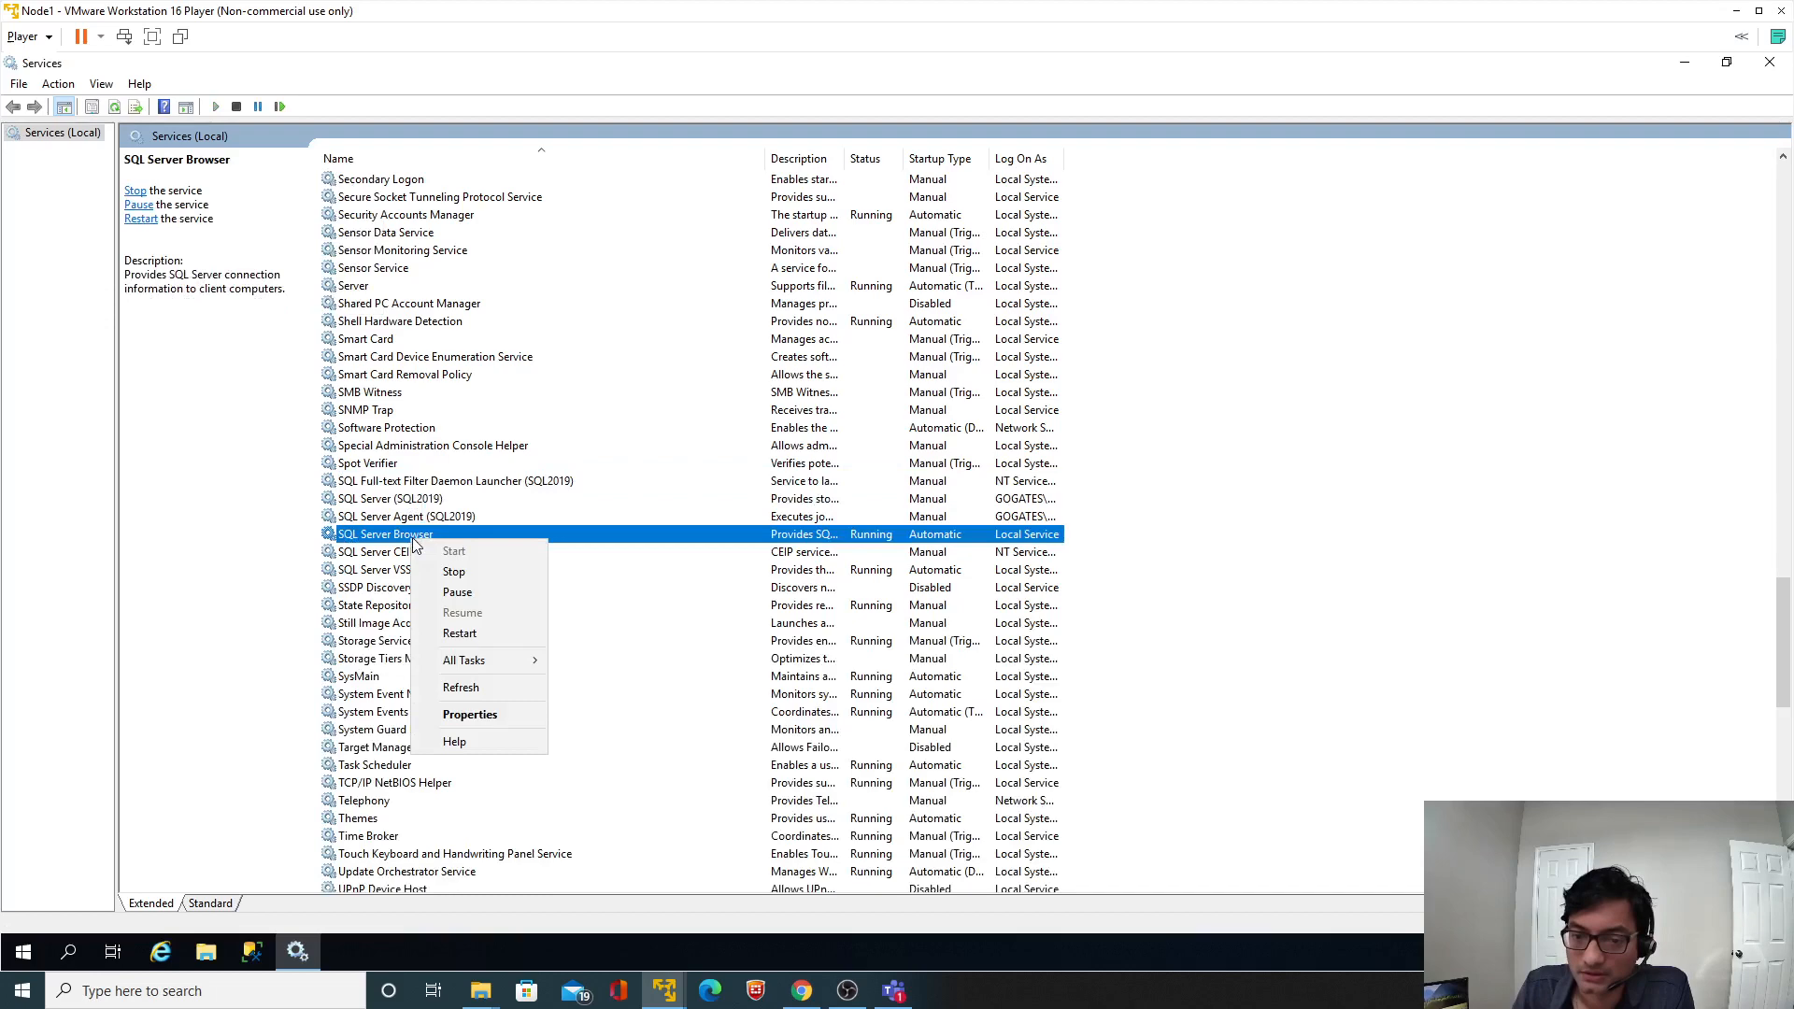
{"action": "left_click", "coordinate": [478, 574]}
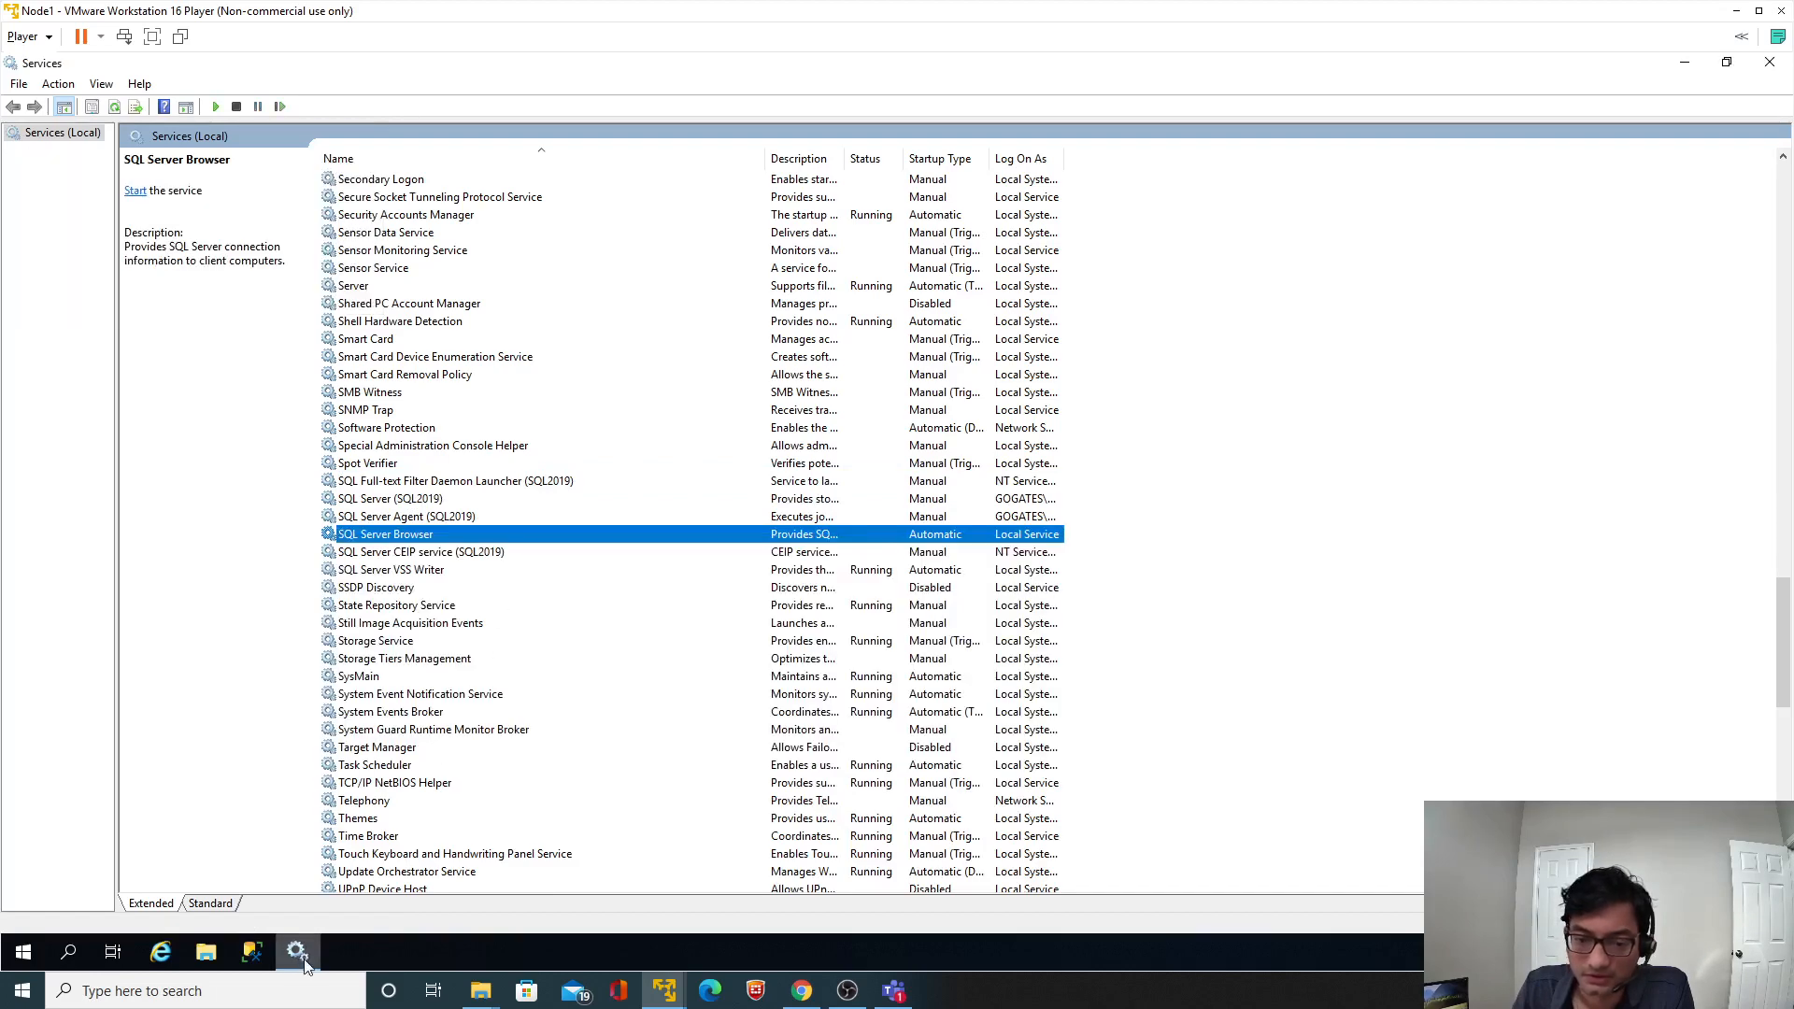
Relaunch SQL Server 2019 Configuration Manager from the Microsoft SQL Server 2019 program group and allow it to make changes.
{"action": "left_click", "coordinate": [29, 952]}
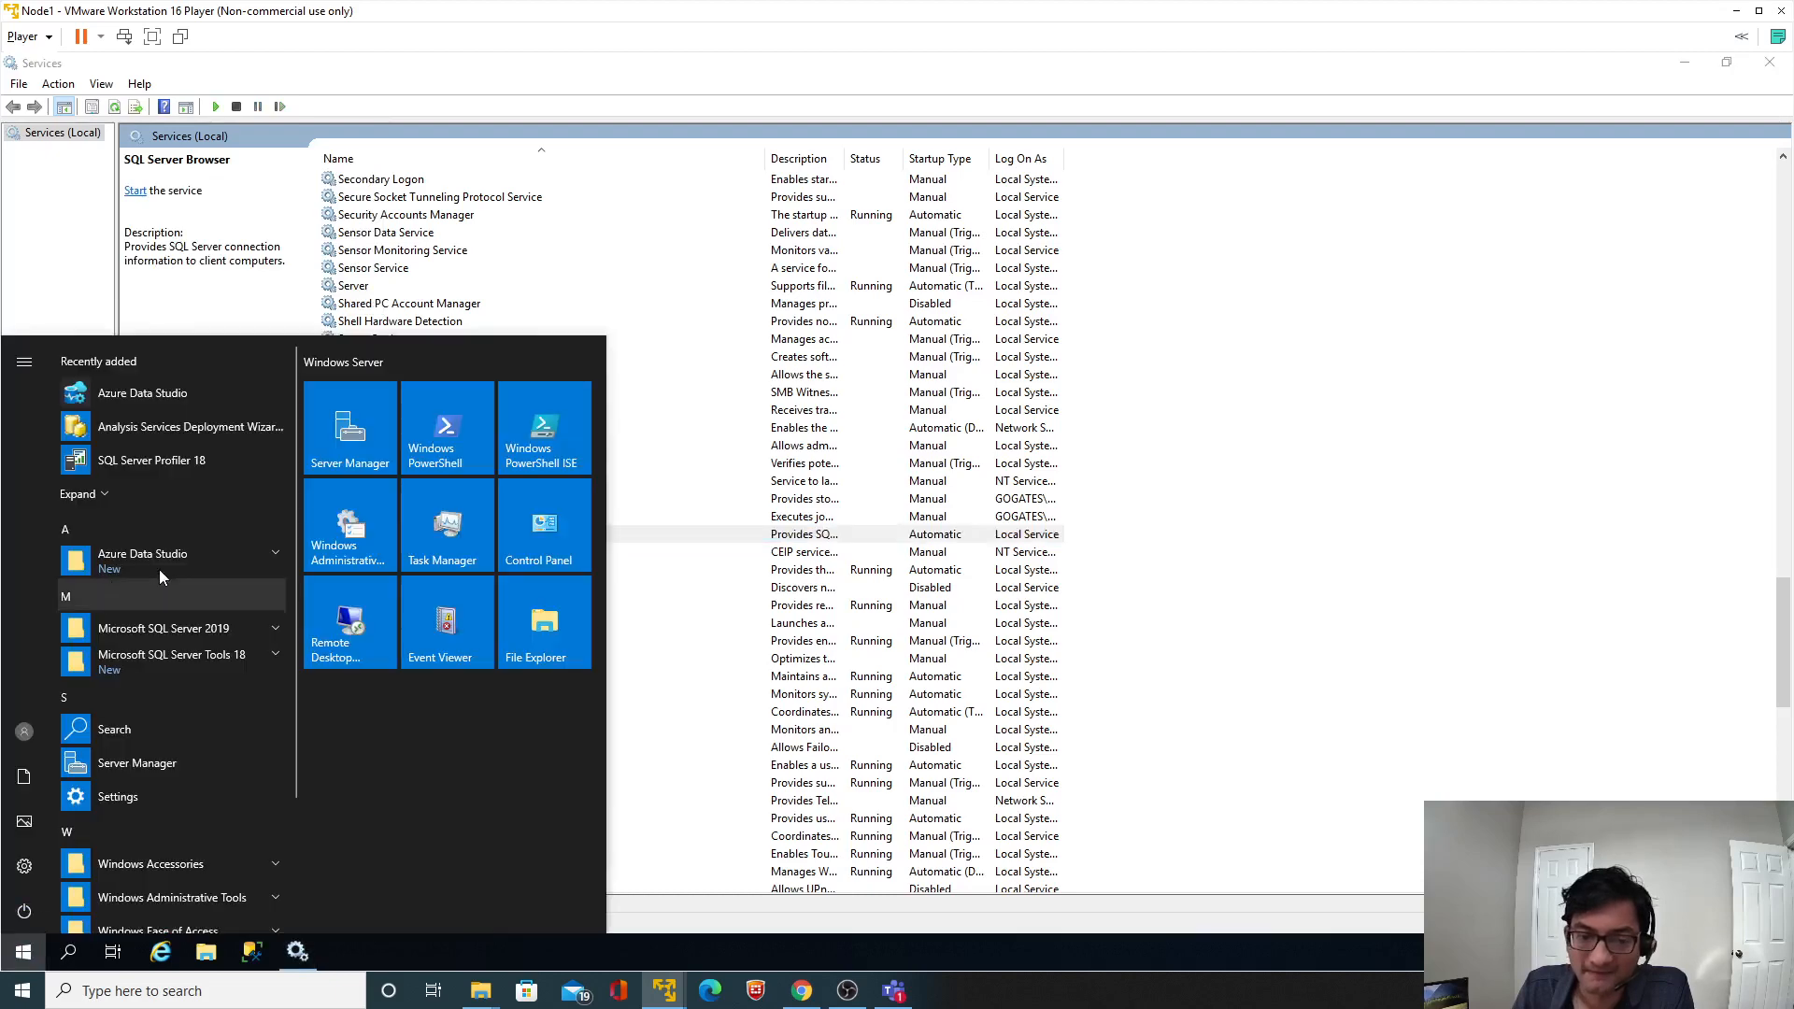
{"action": "left_click", "coordinate": [198, 630]}
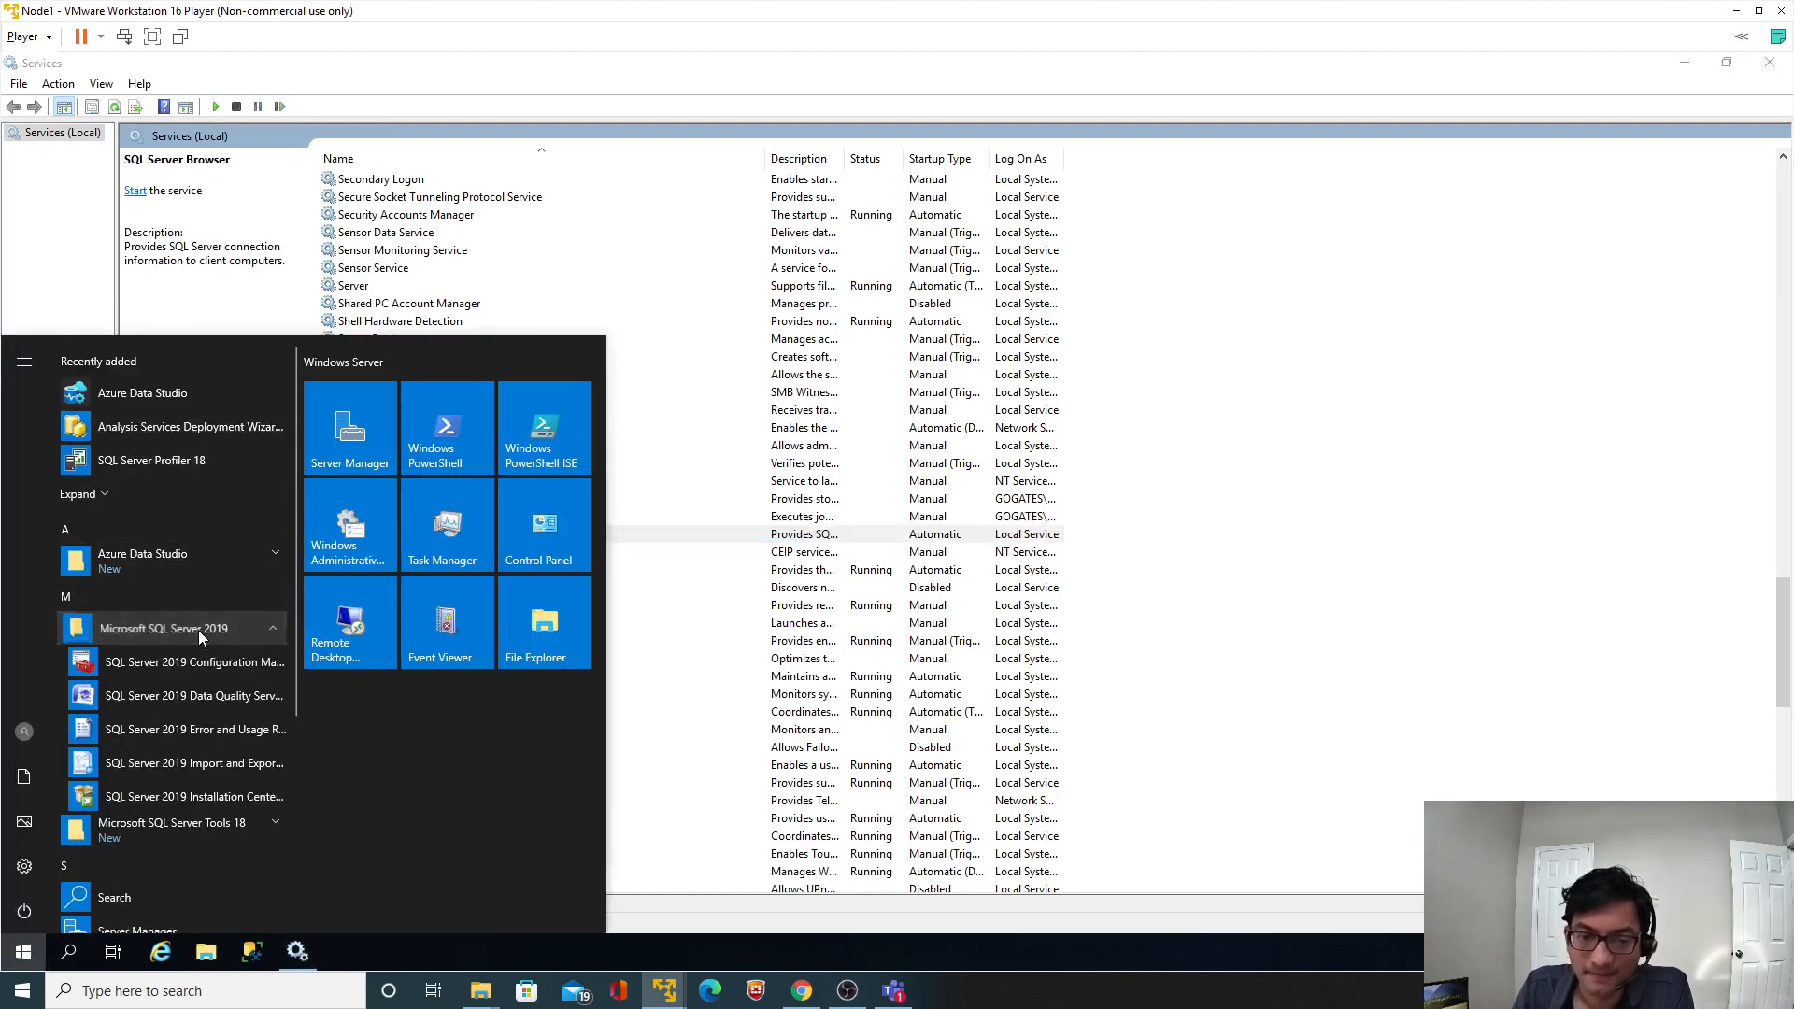
{"action": "left_click", "coordinate": [224, 663]}
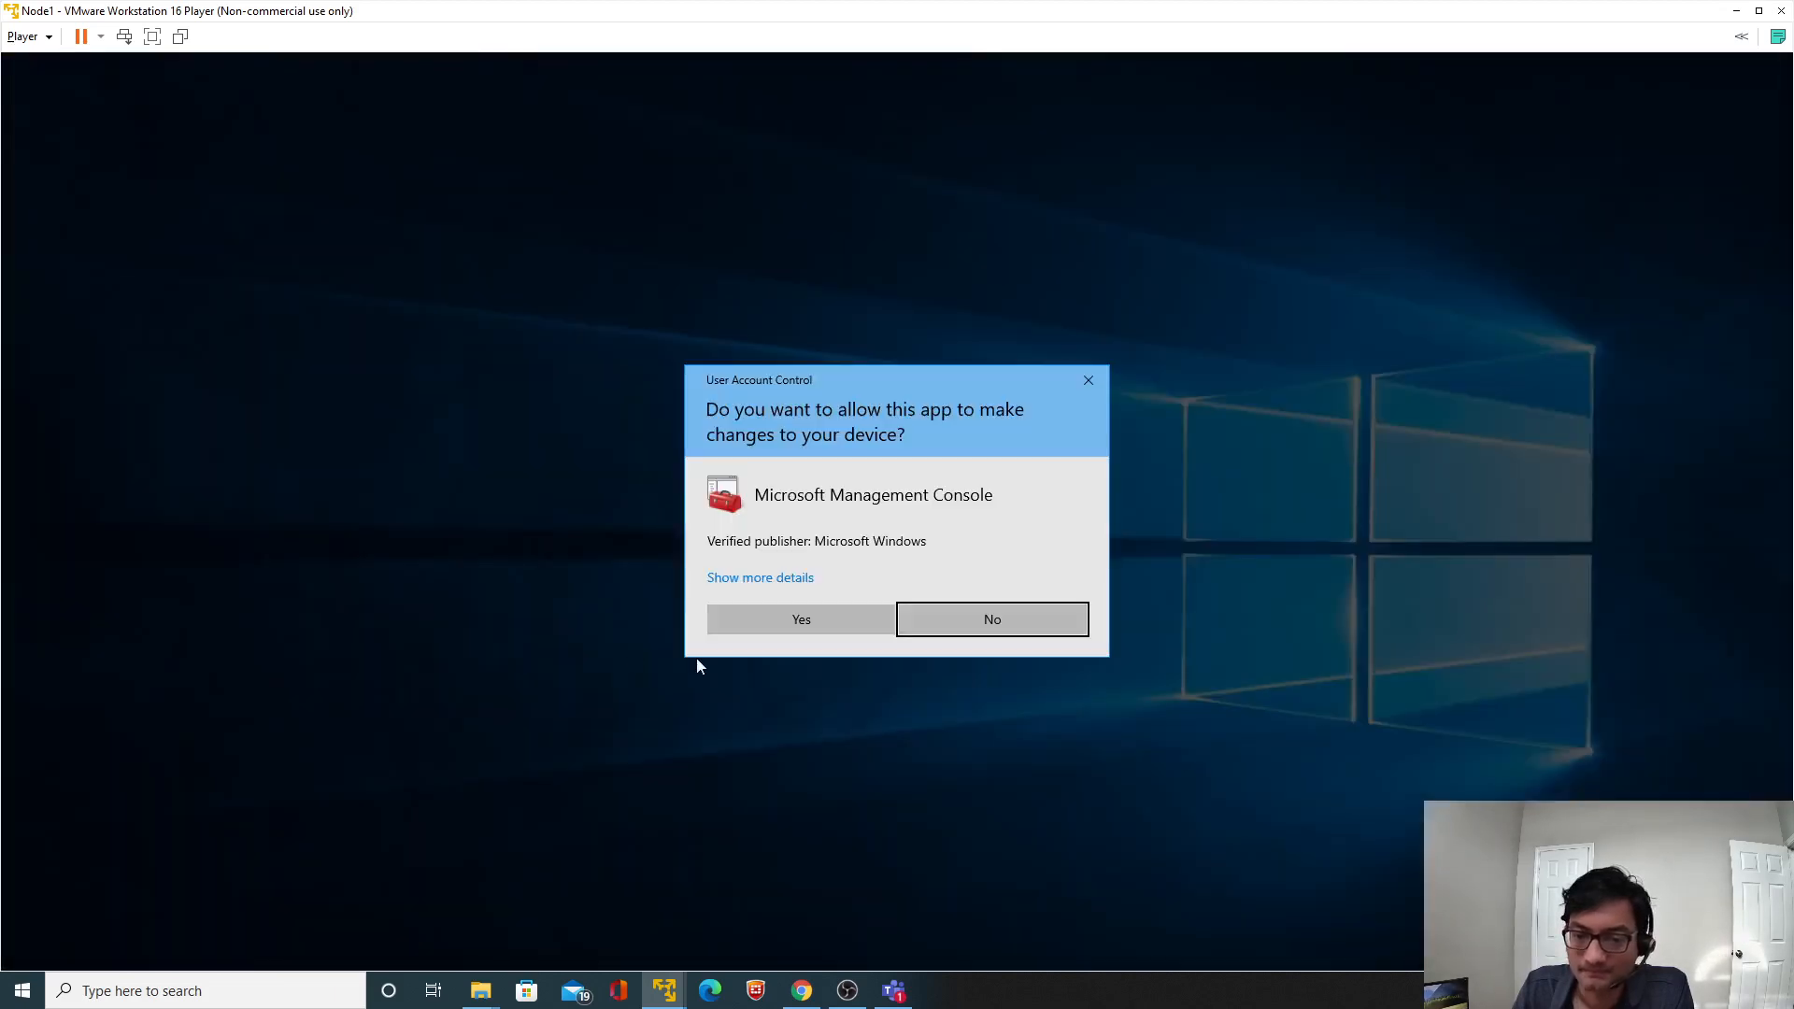
{"action": "left_click", "coordinate": [775, 615]}
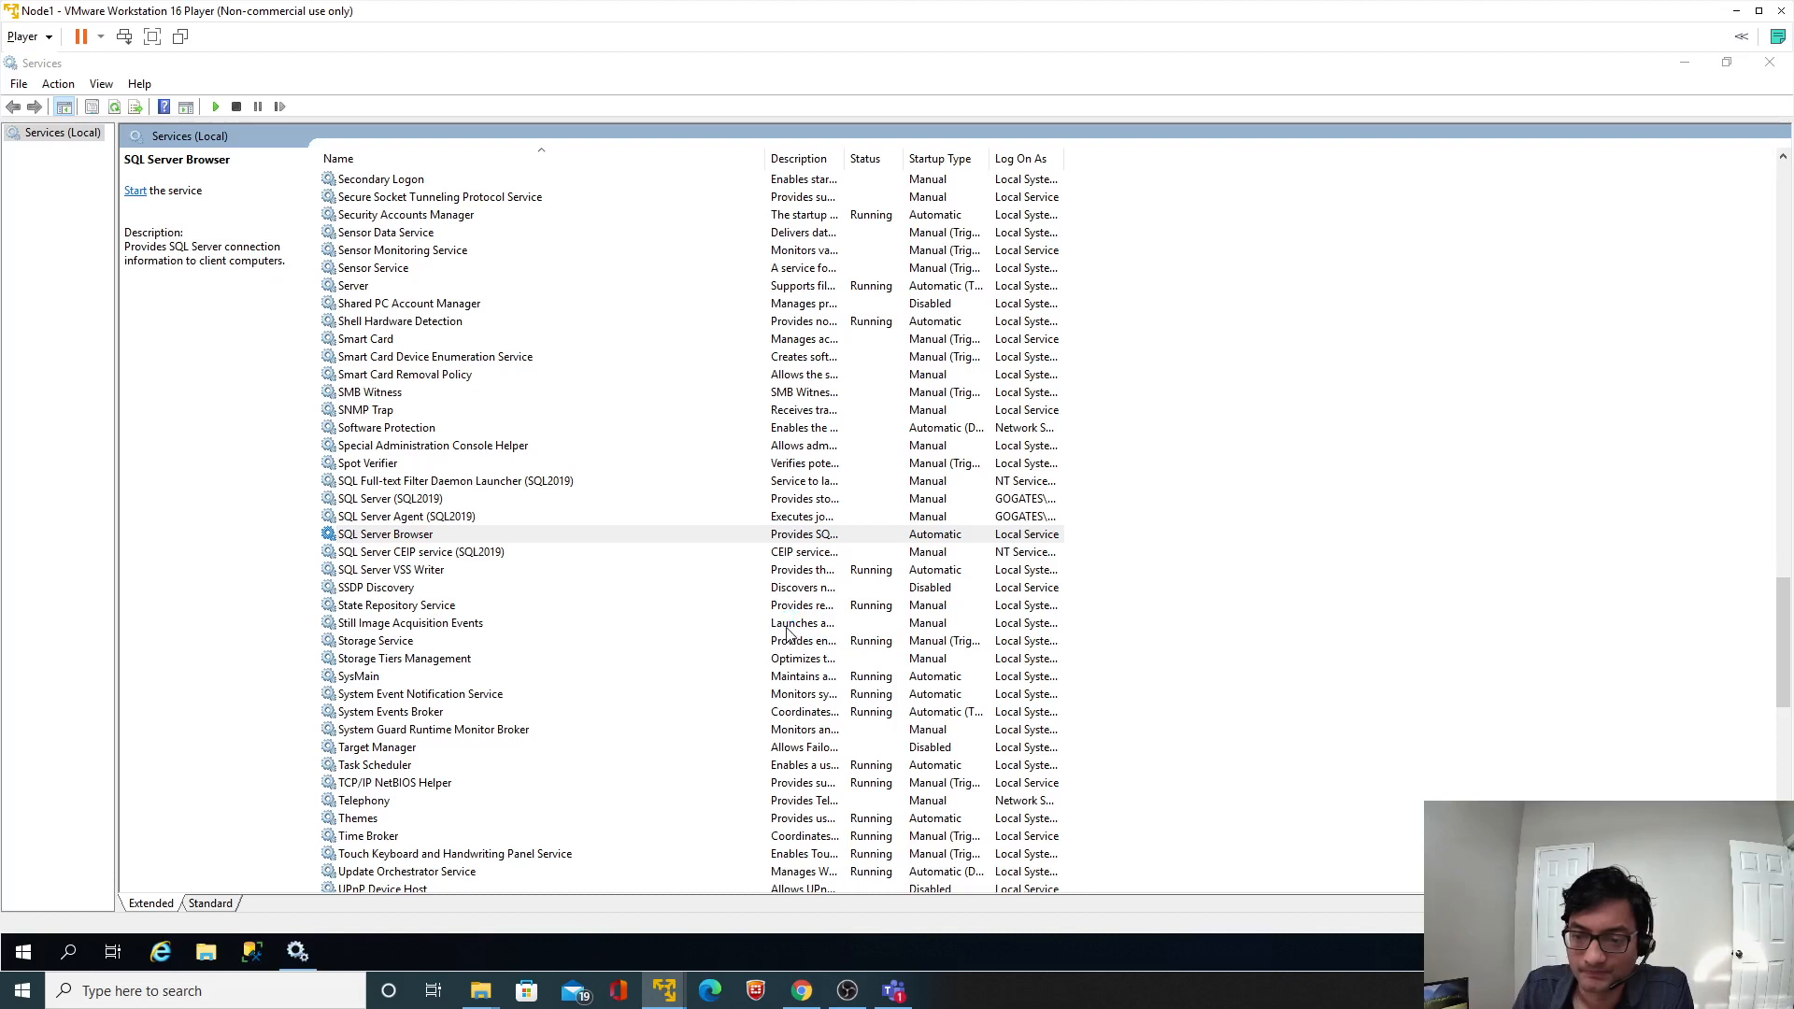
{"action": "left_click", "coordinate": [305, 958]}
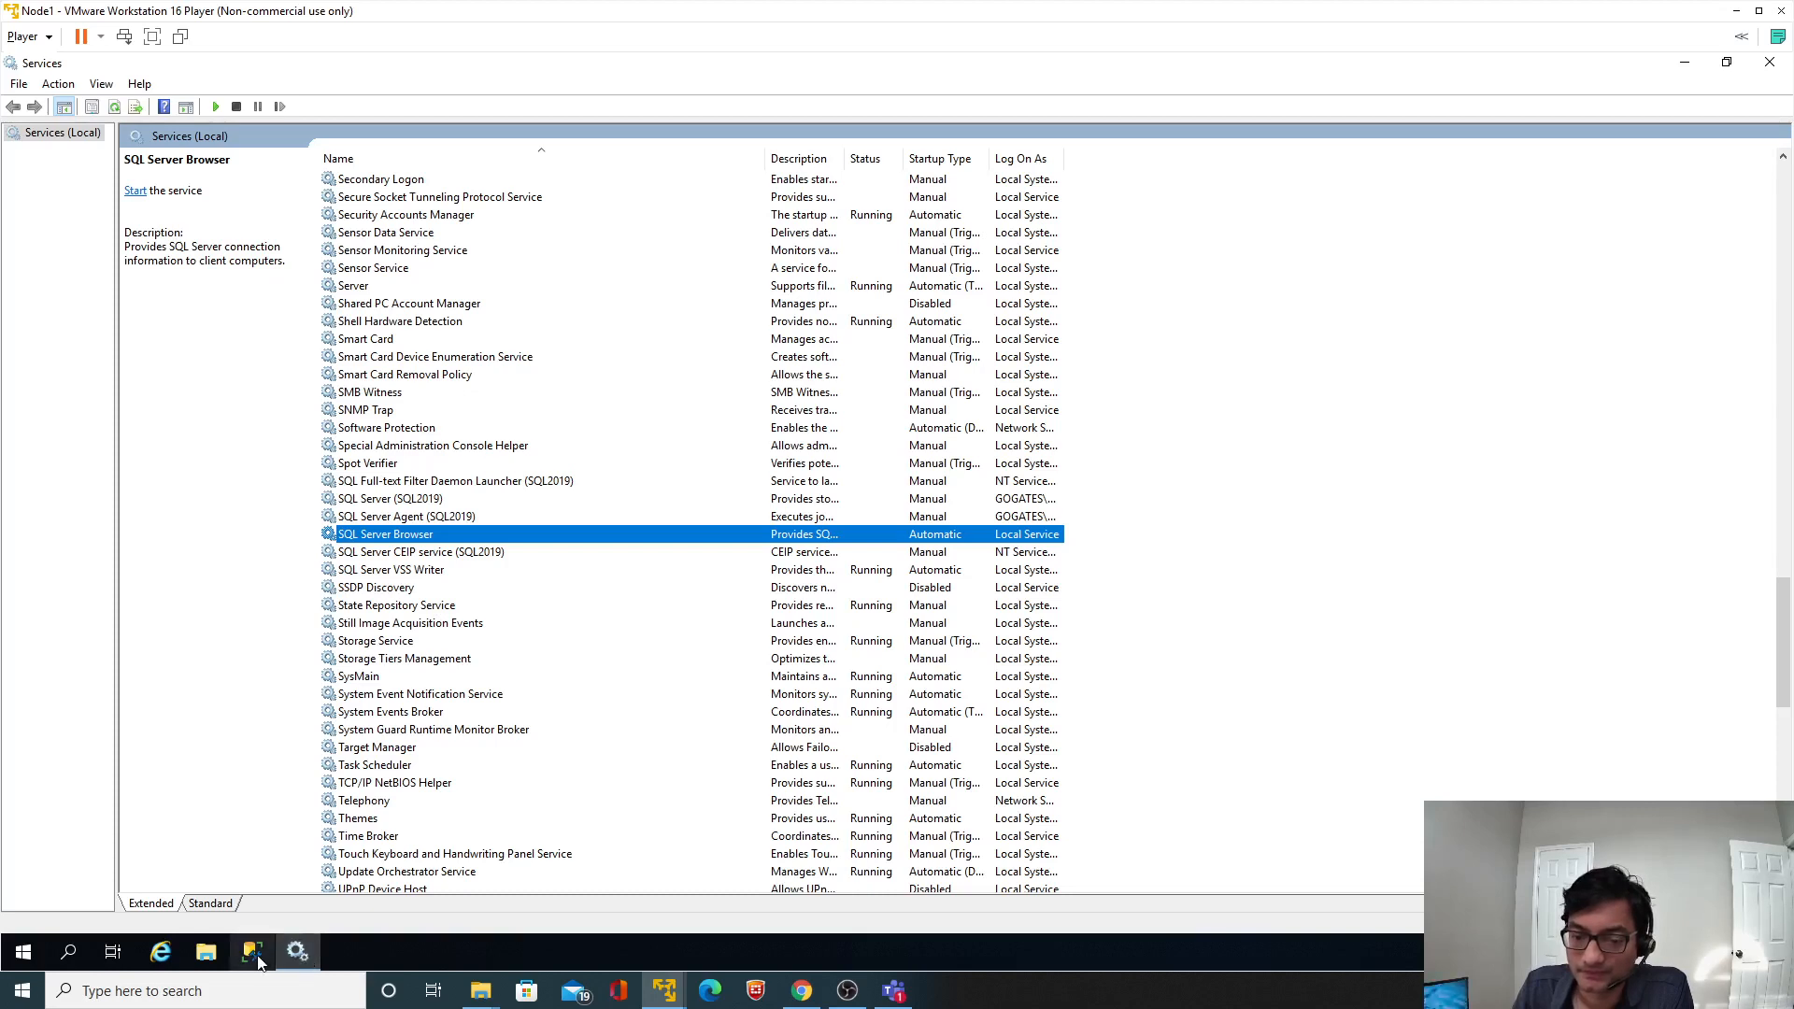
{"action": "mouse_move", "coordinate": [304, 960]}
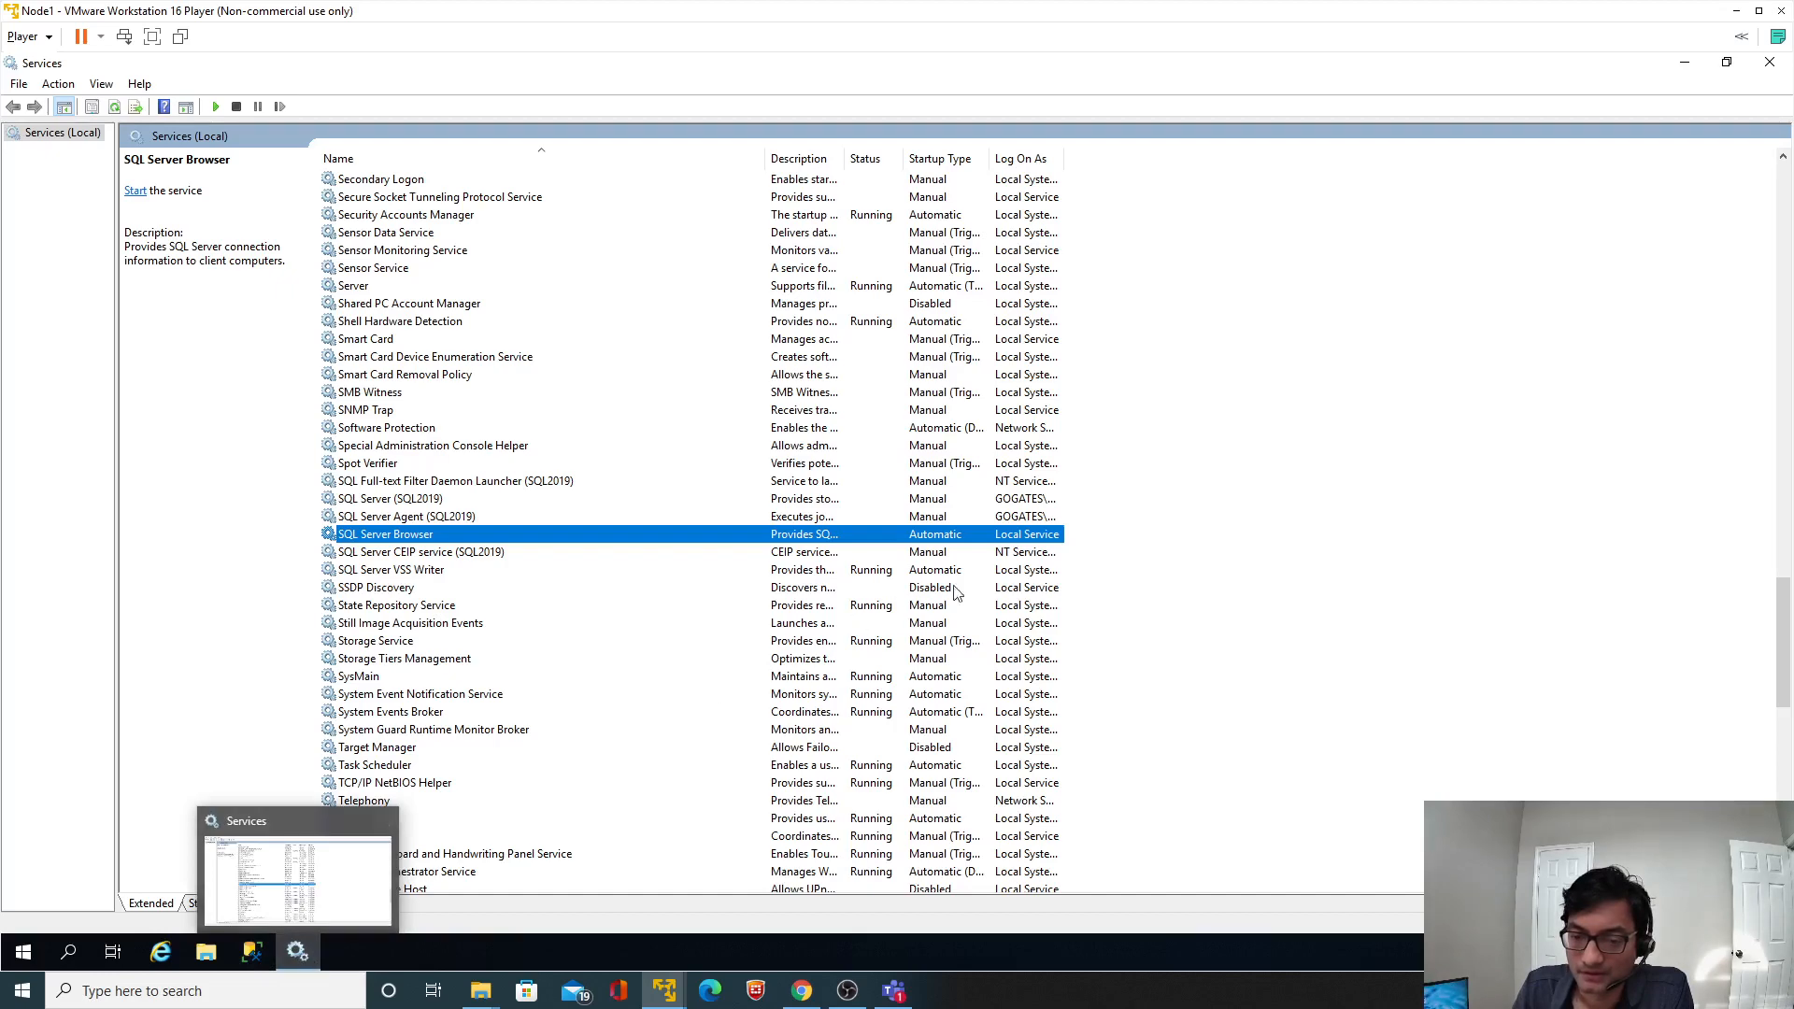
{"action": "left_click", "coordinate": [1321, 565]}
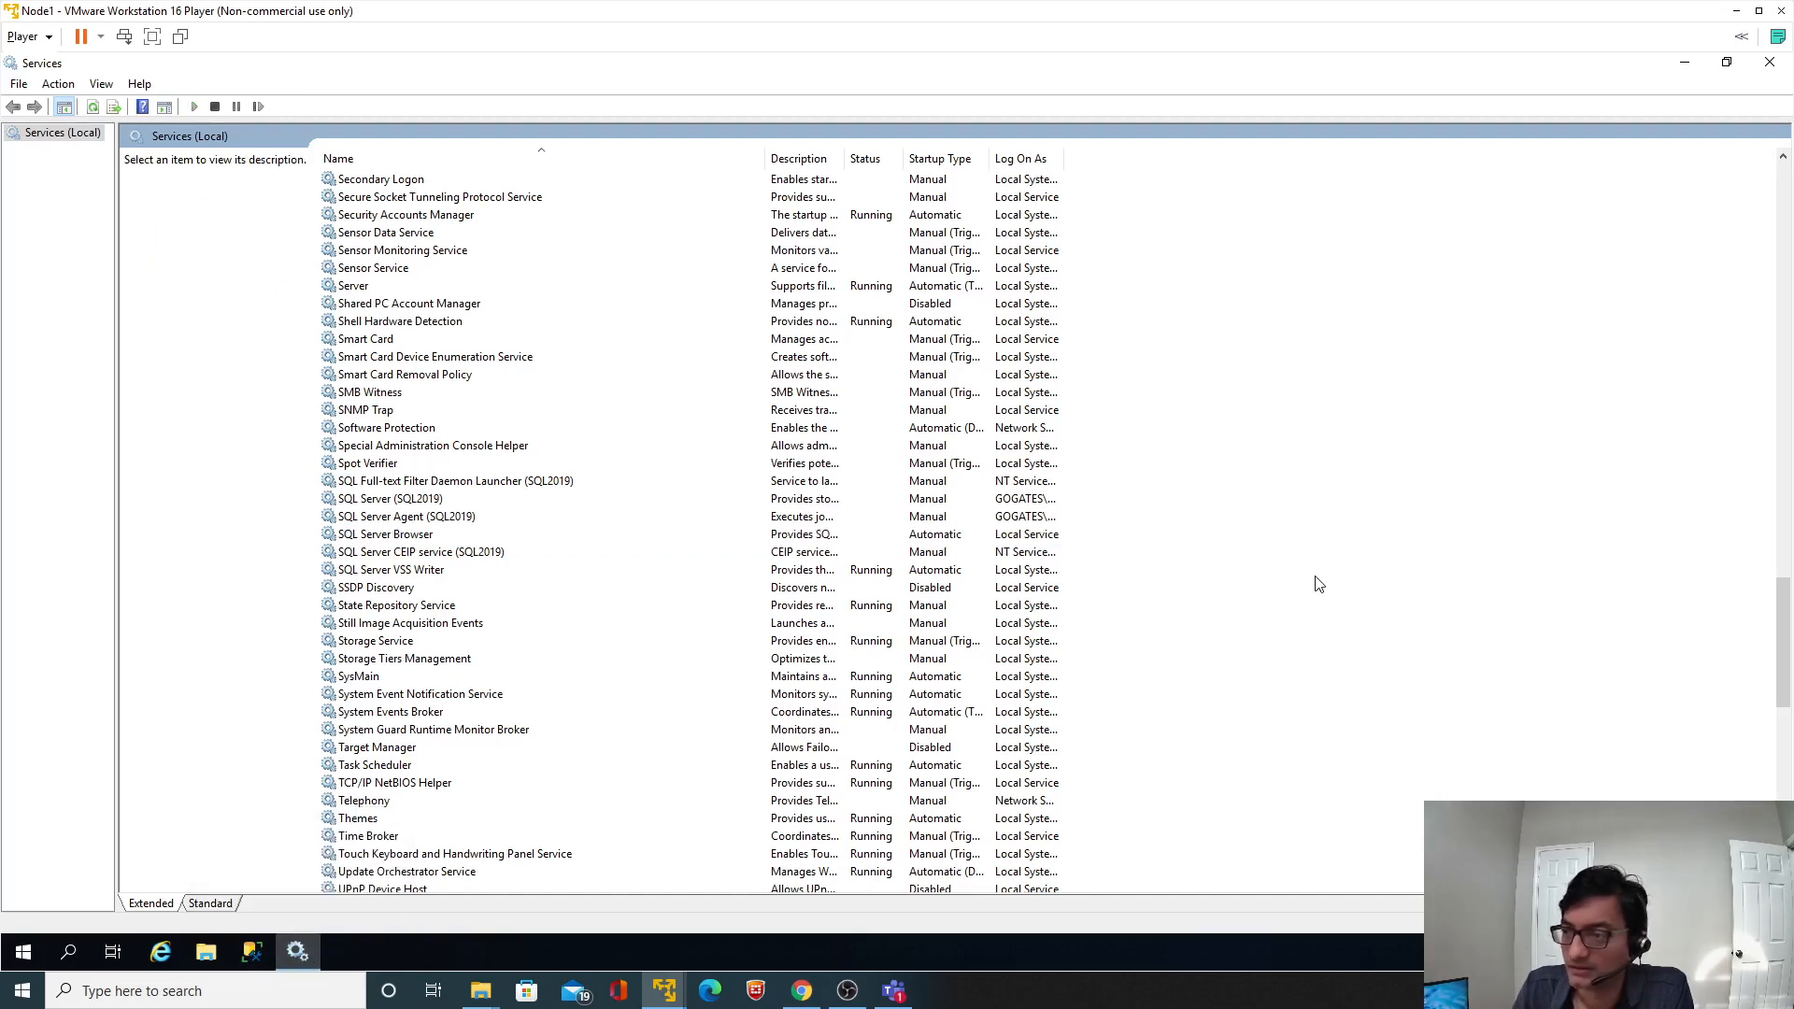
{"action": "left_click", "coordinate": [1727, 61]}
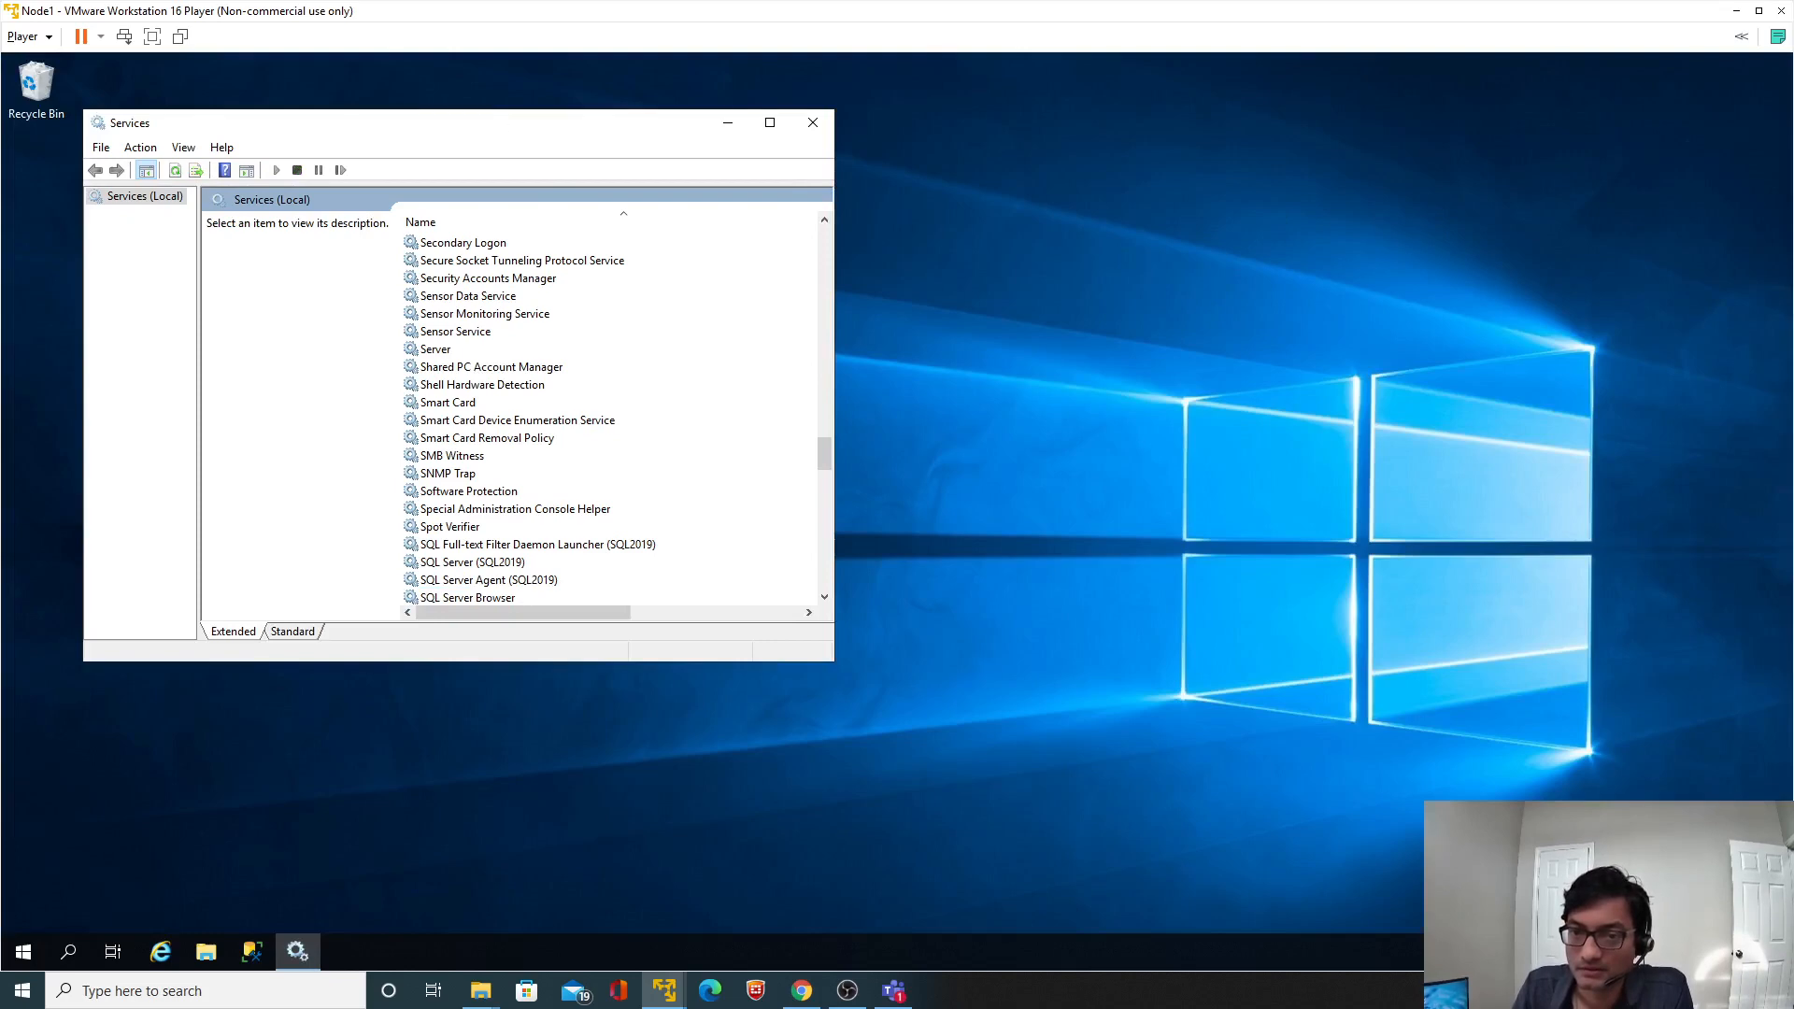
{"action": "left_click_drag", "start_coordinate": [485, 126], "coordinate": [876, 140]}
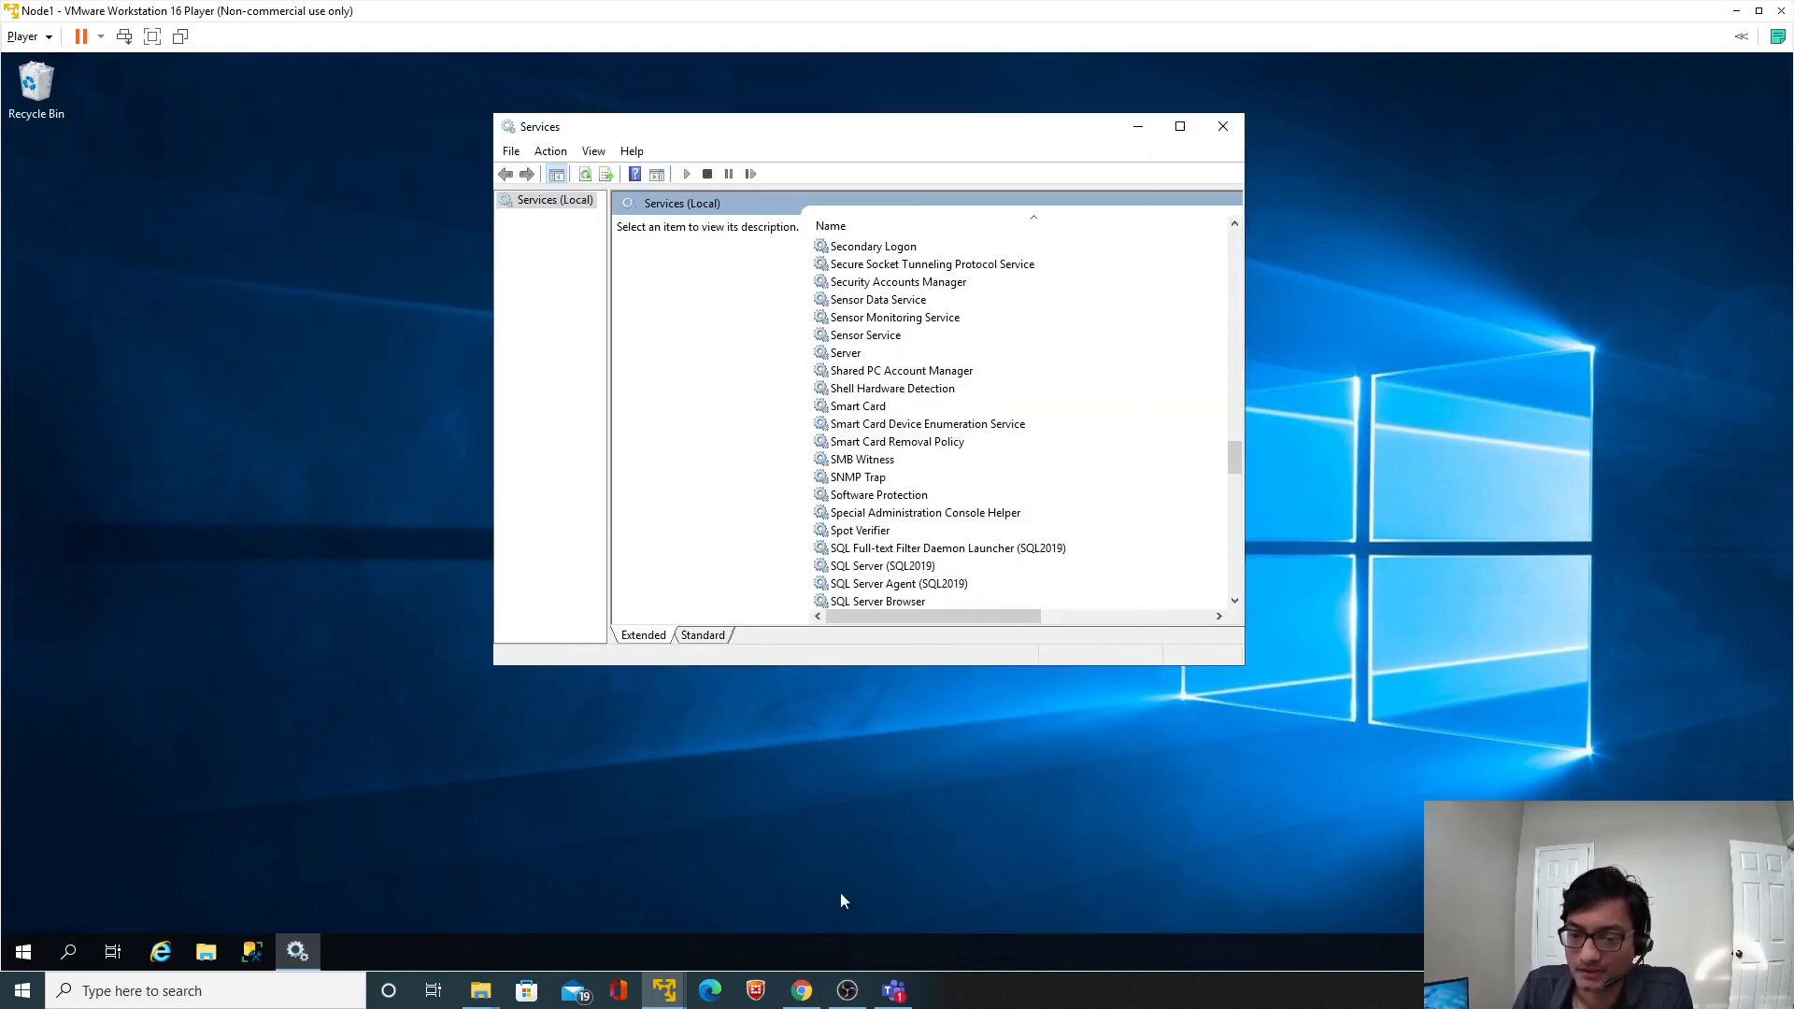
{"action": "left_click", "coordinate": [847, 992]}
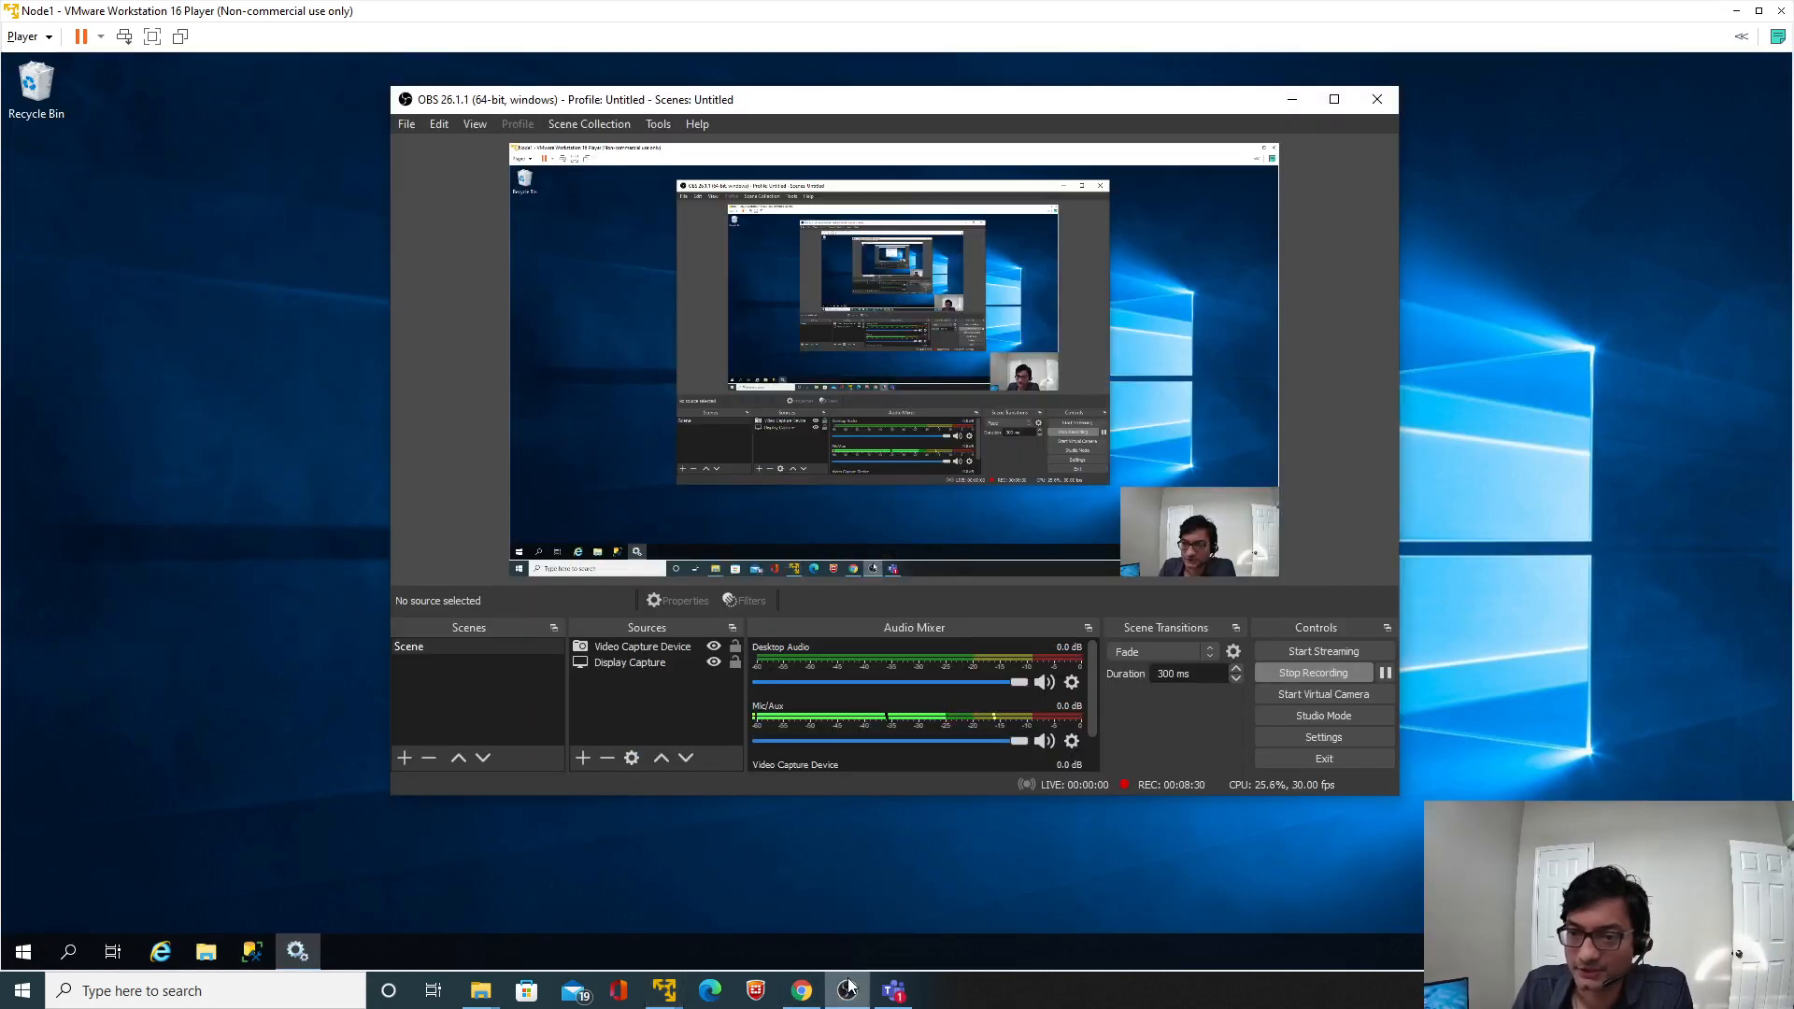
{"action": "left_click", "coordinate": [1388, 671]}
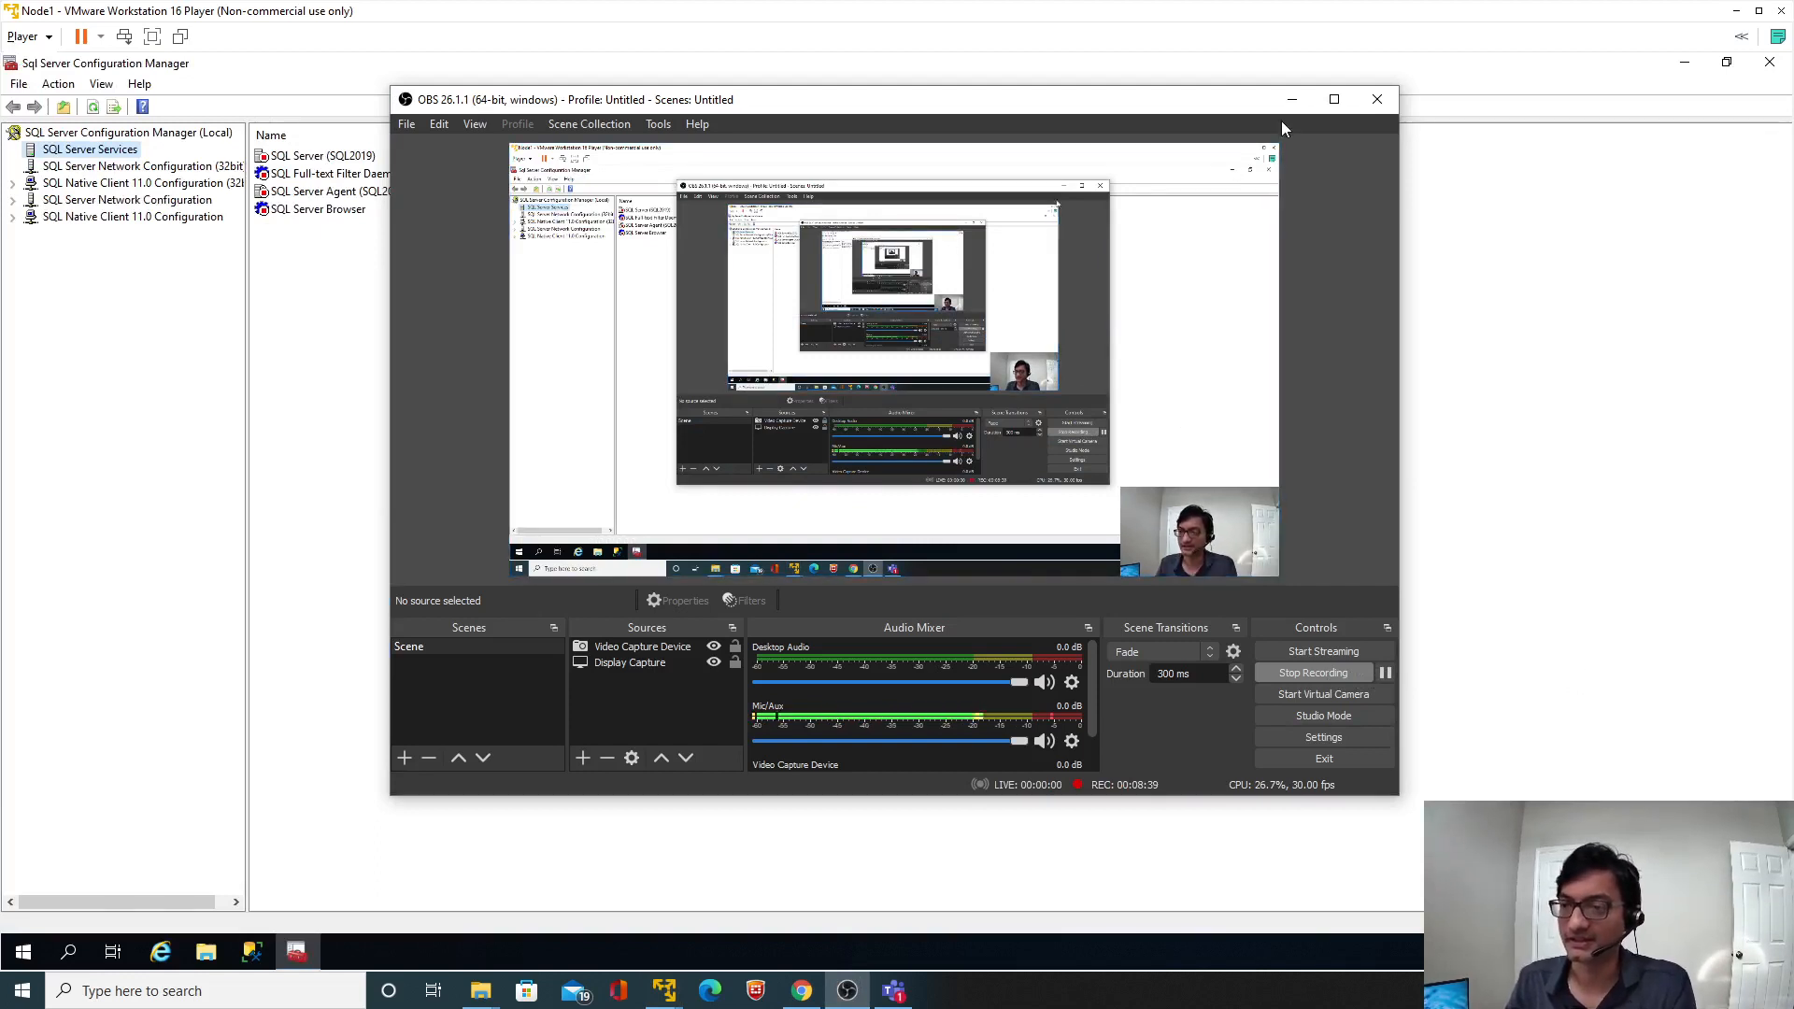
{"action": "left_click", "coordinate": [1291, 99]}
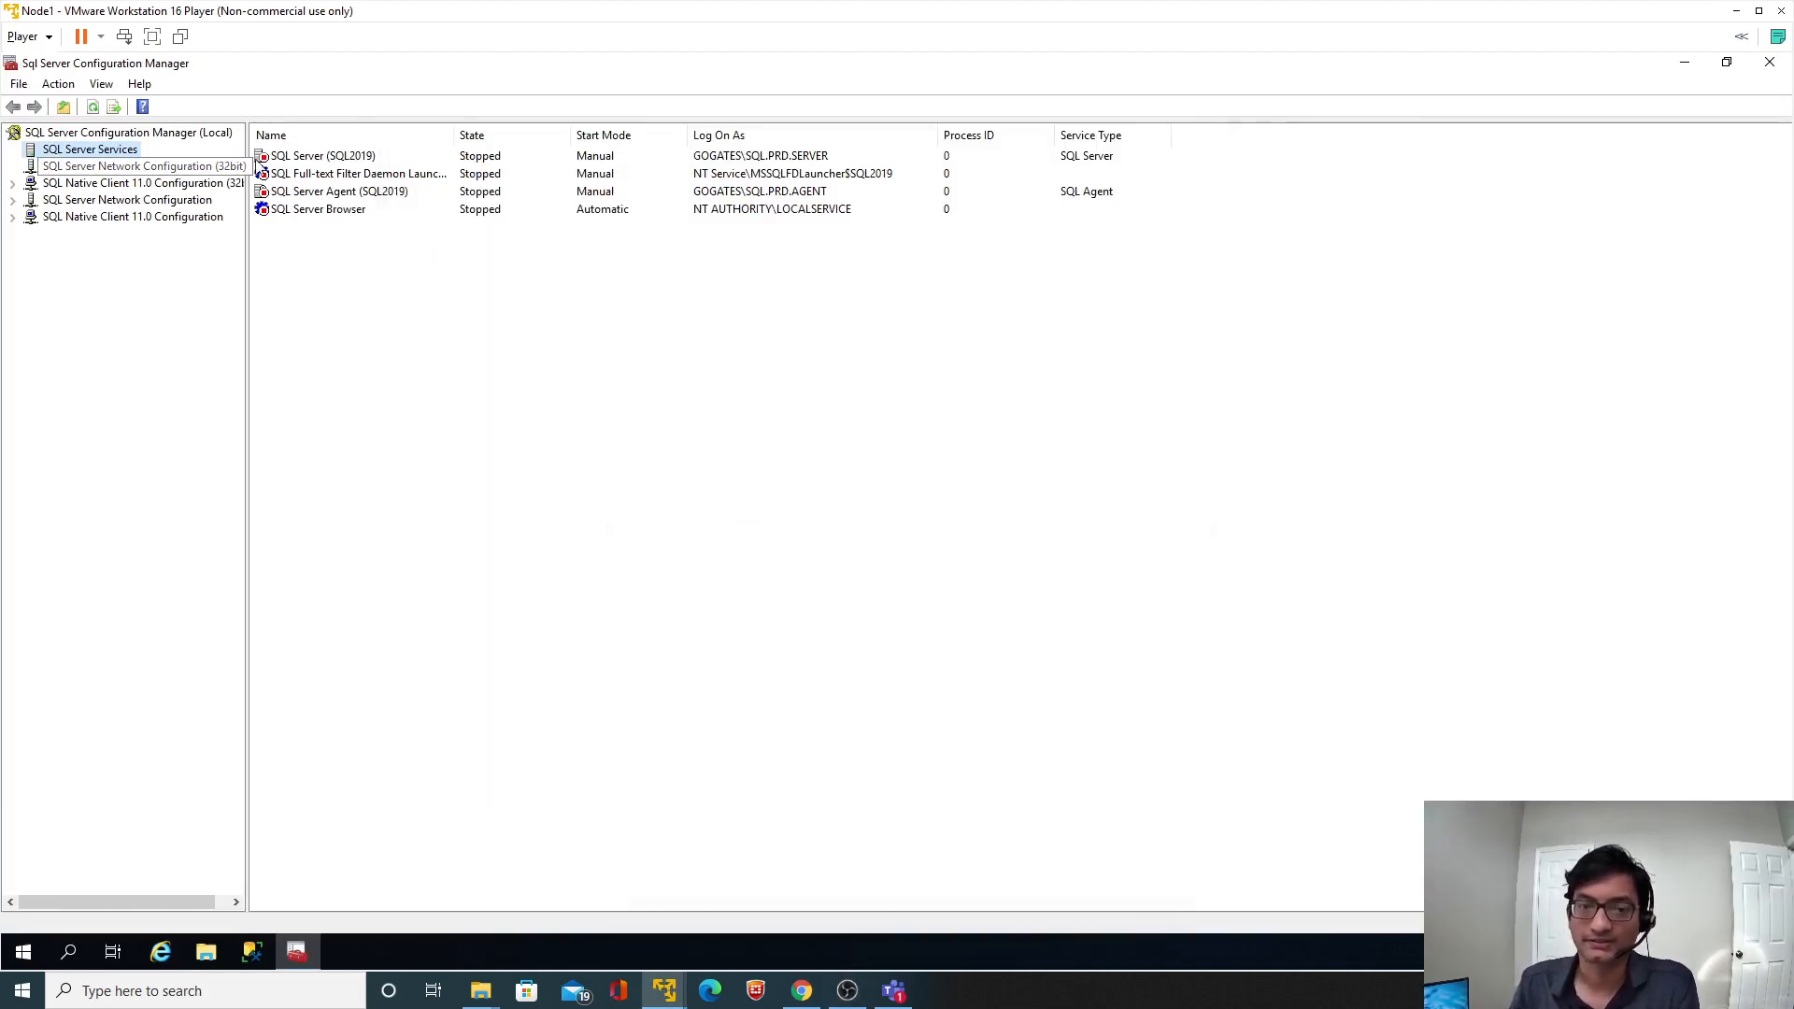
Widen the console tree and open the startup parameters of the SQL Server (SQL2019) service.
{"action": "left_click_drag", "start_coordinate": [244, 155], "coordinate": [282, 155]}
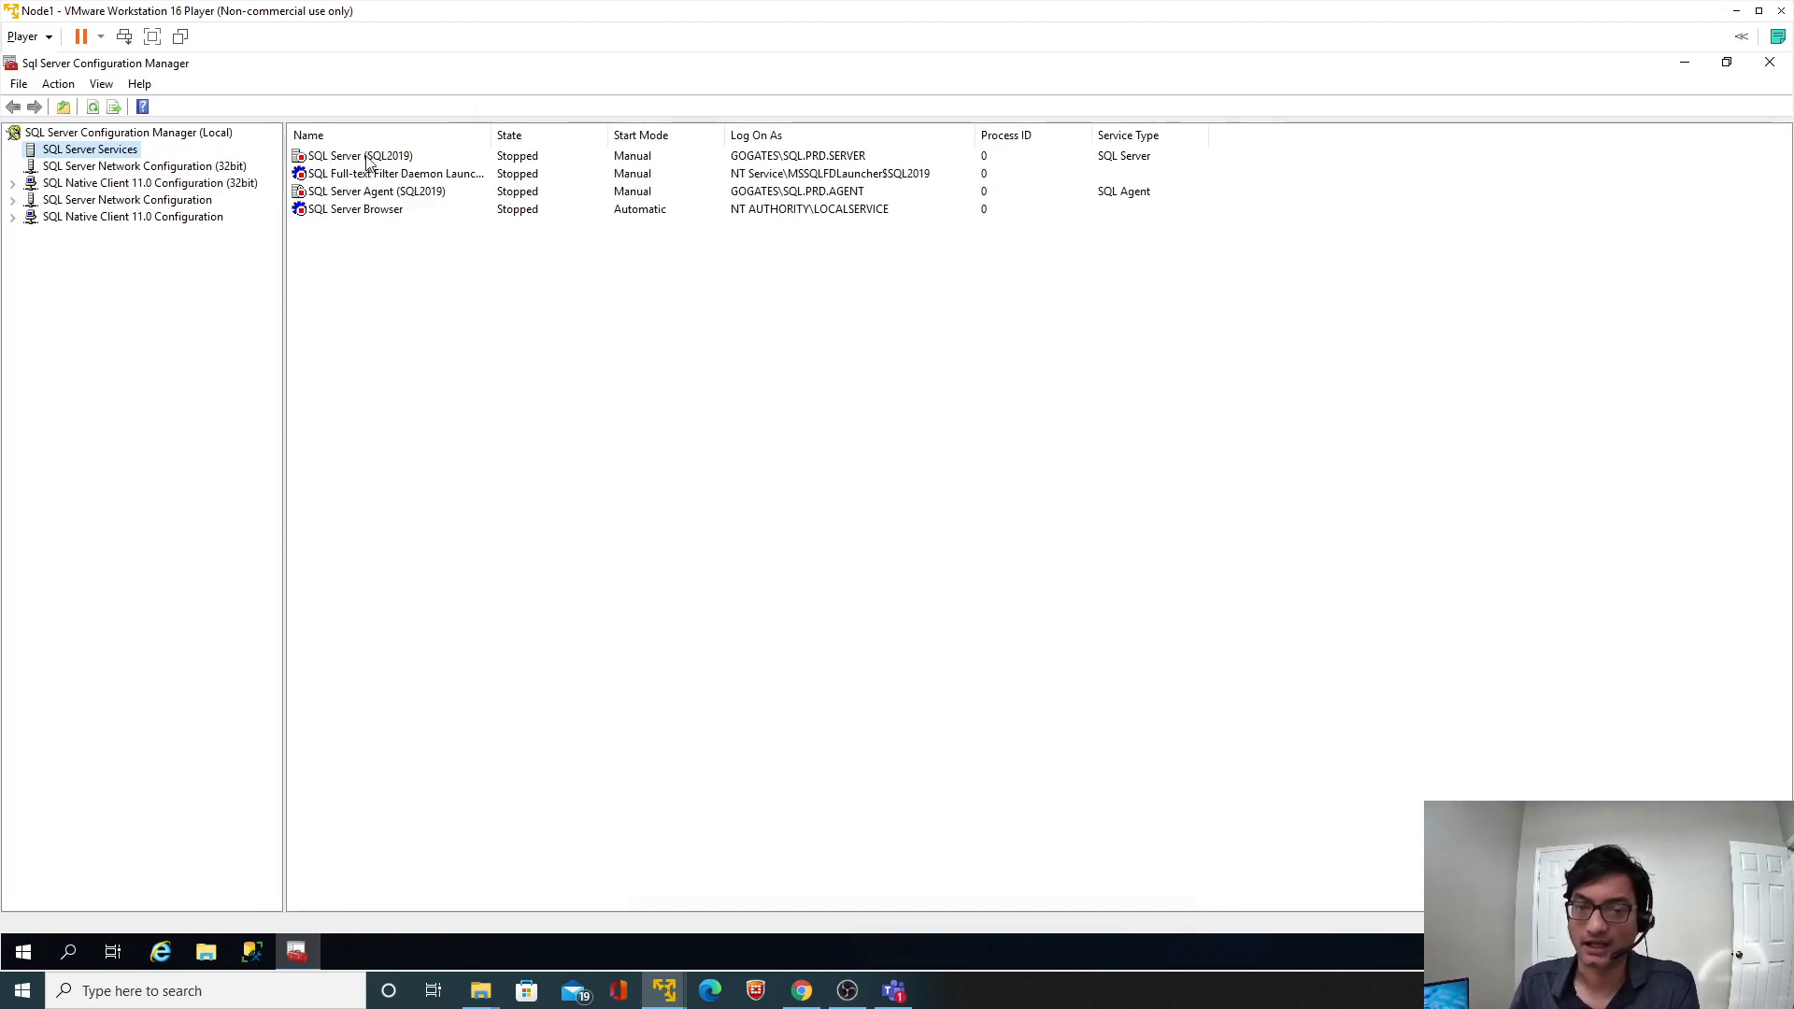
{"action": "left_click", "coordinate": [367, 159]}
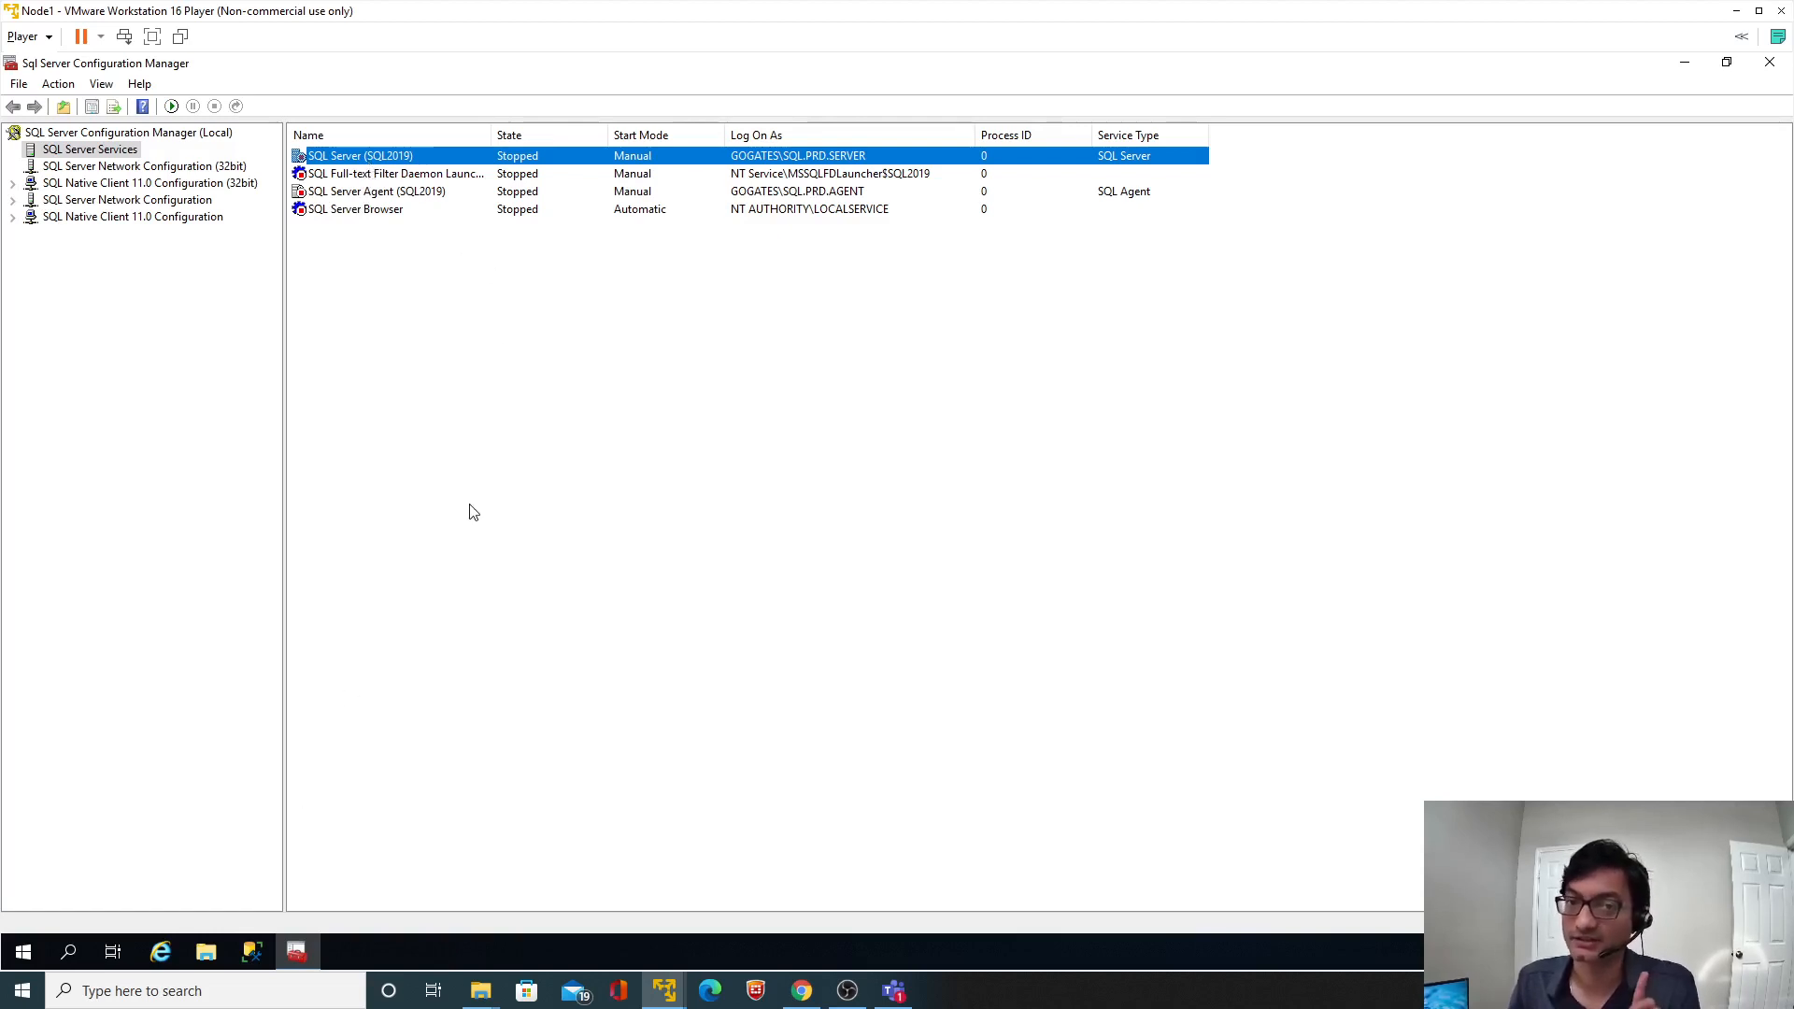
{"action": "right_click", "coordinate": [348, 161]}
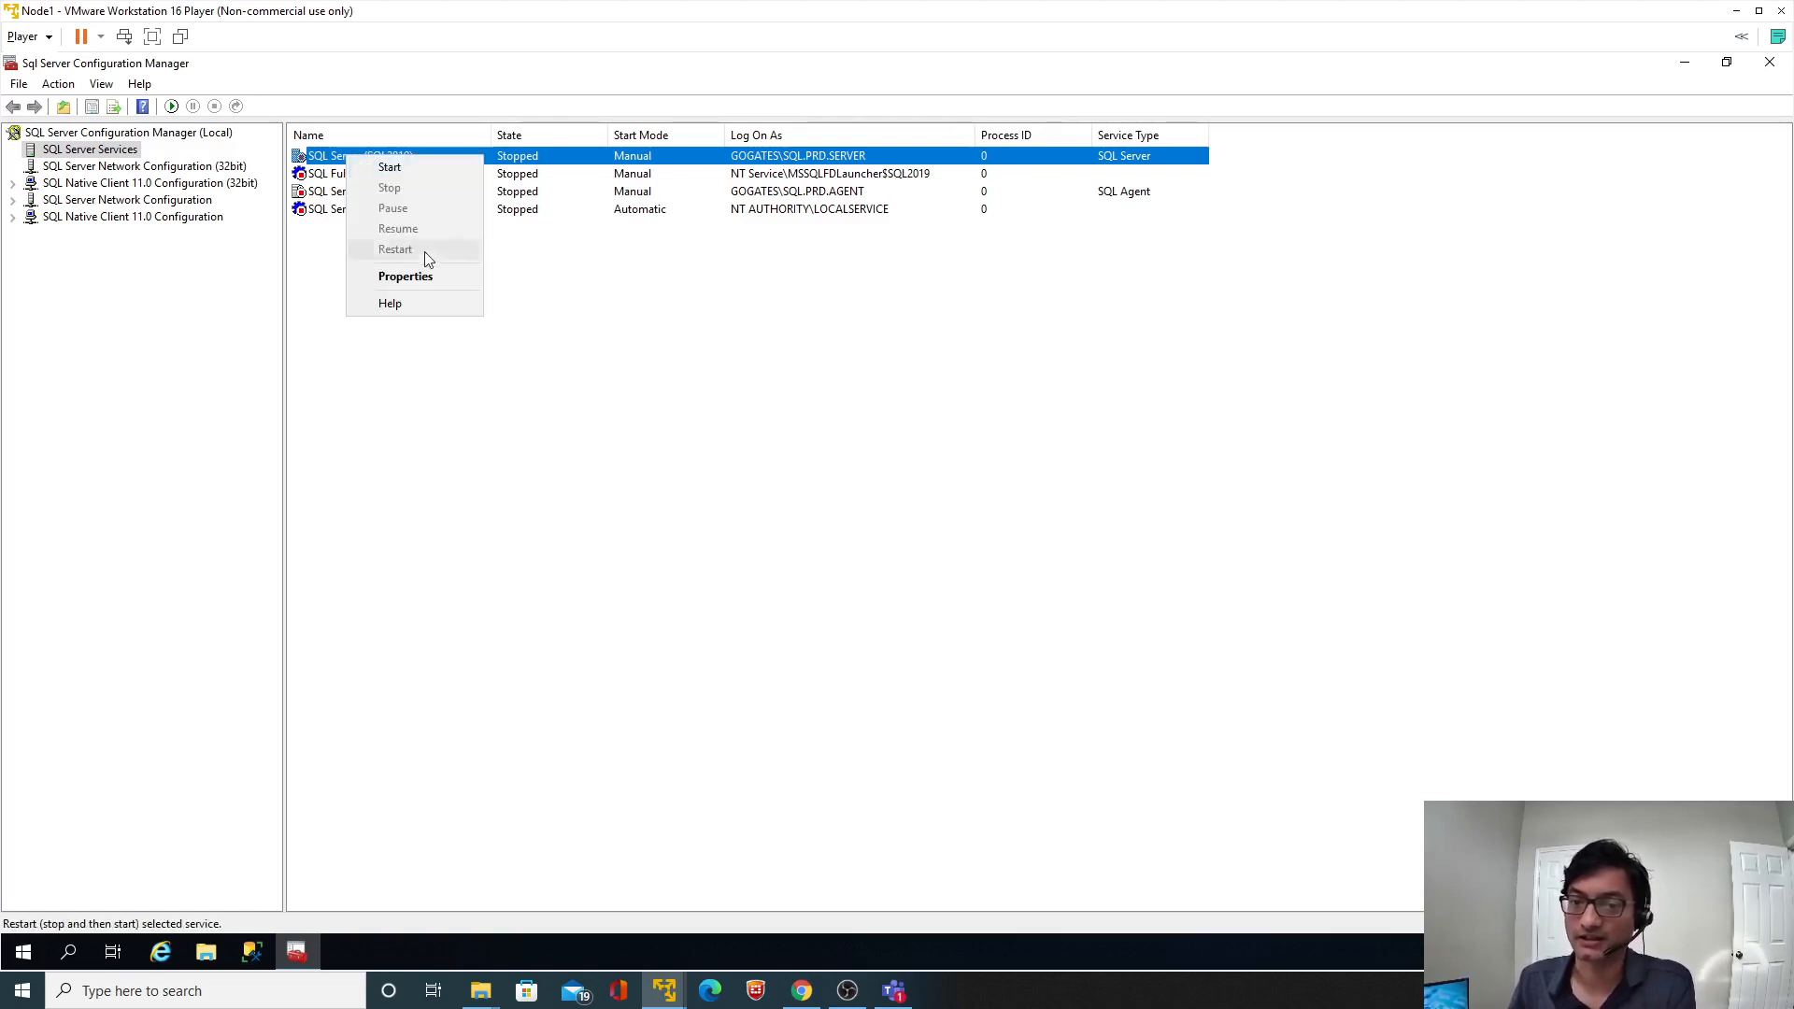
{"action": "left_click", "coordinate": [412, 272]}
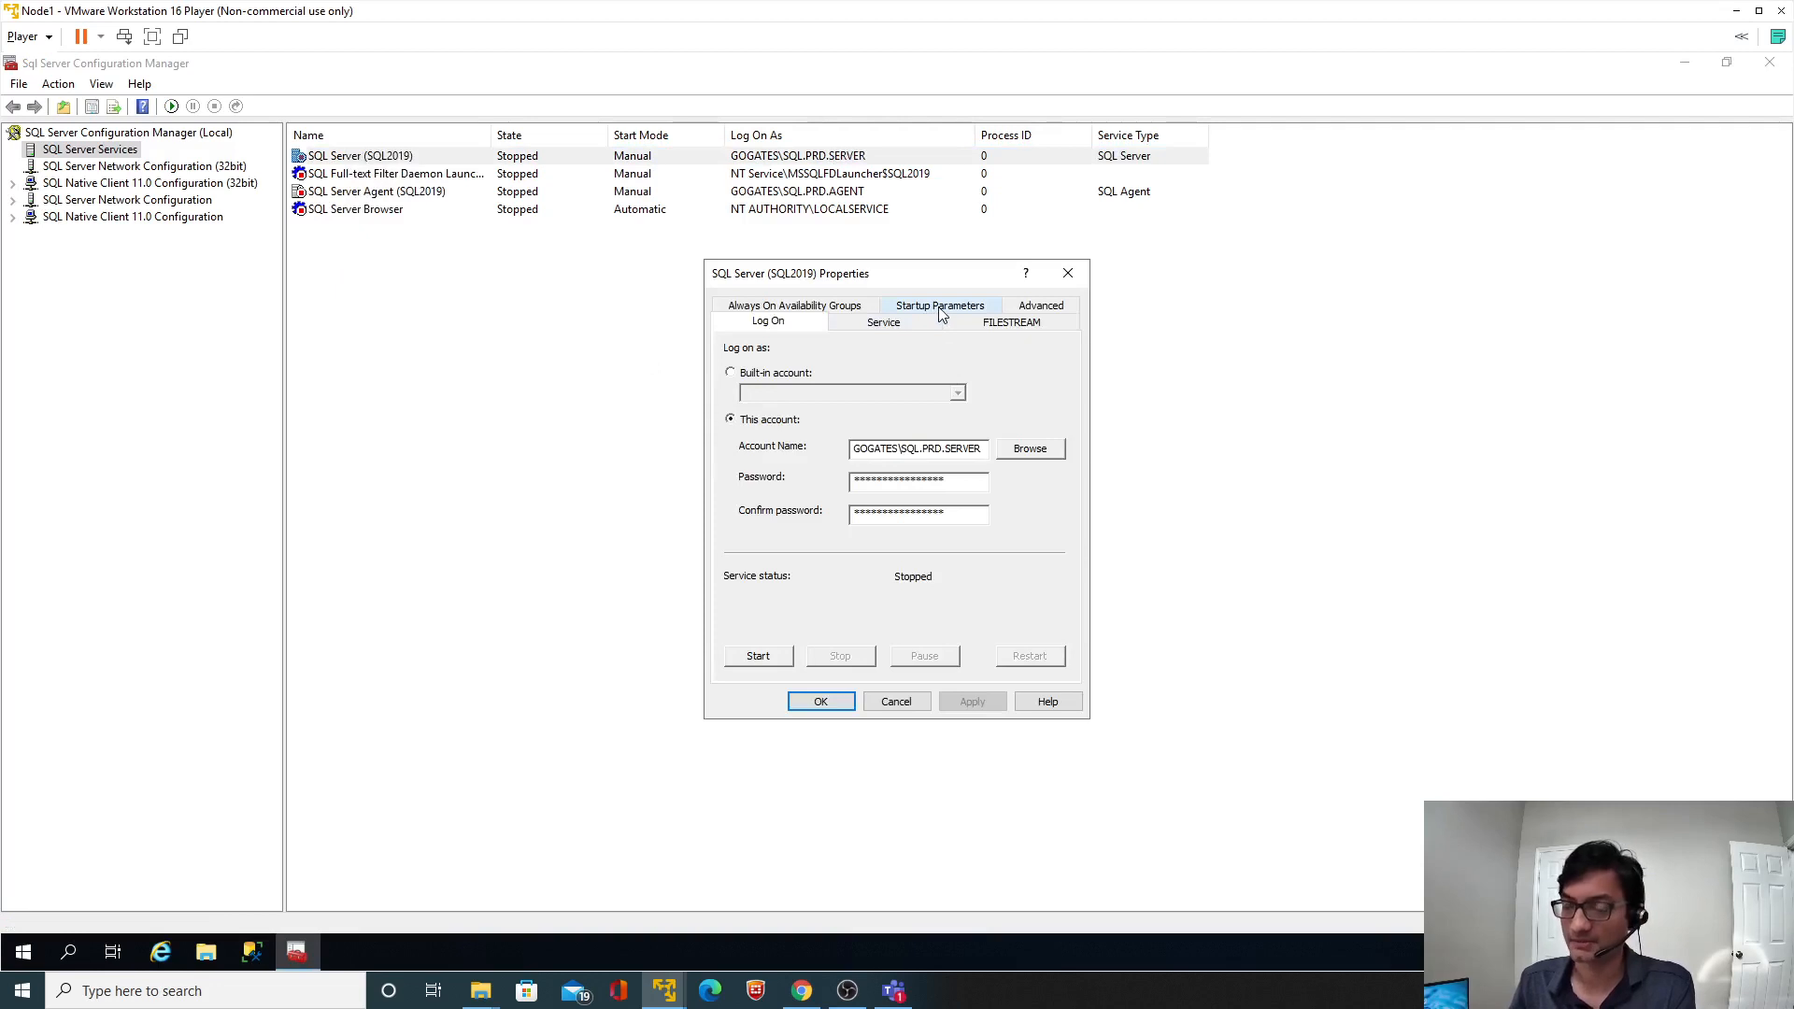
{"action": "left_click", "coordinate": [940, 309]}
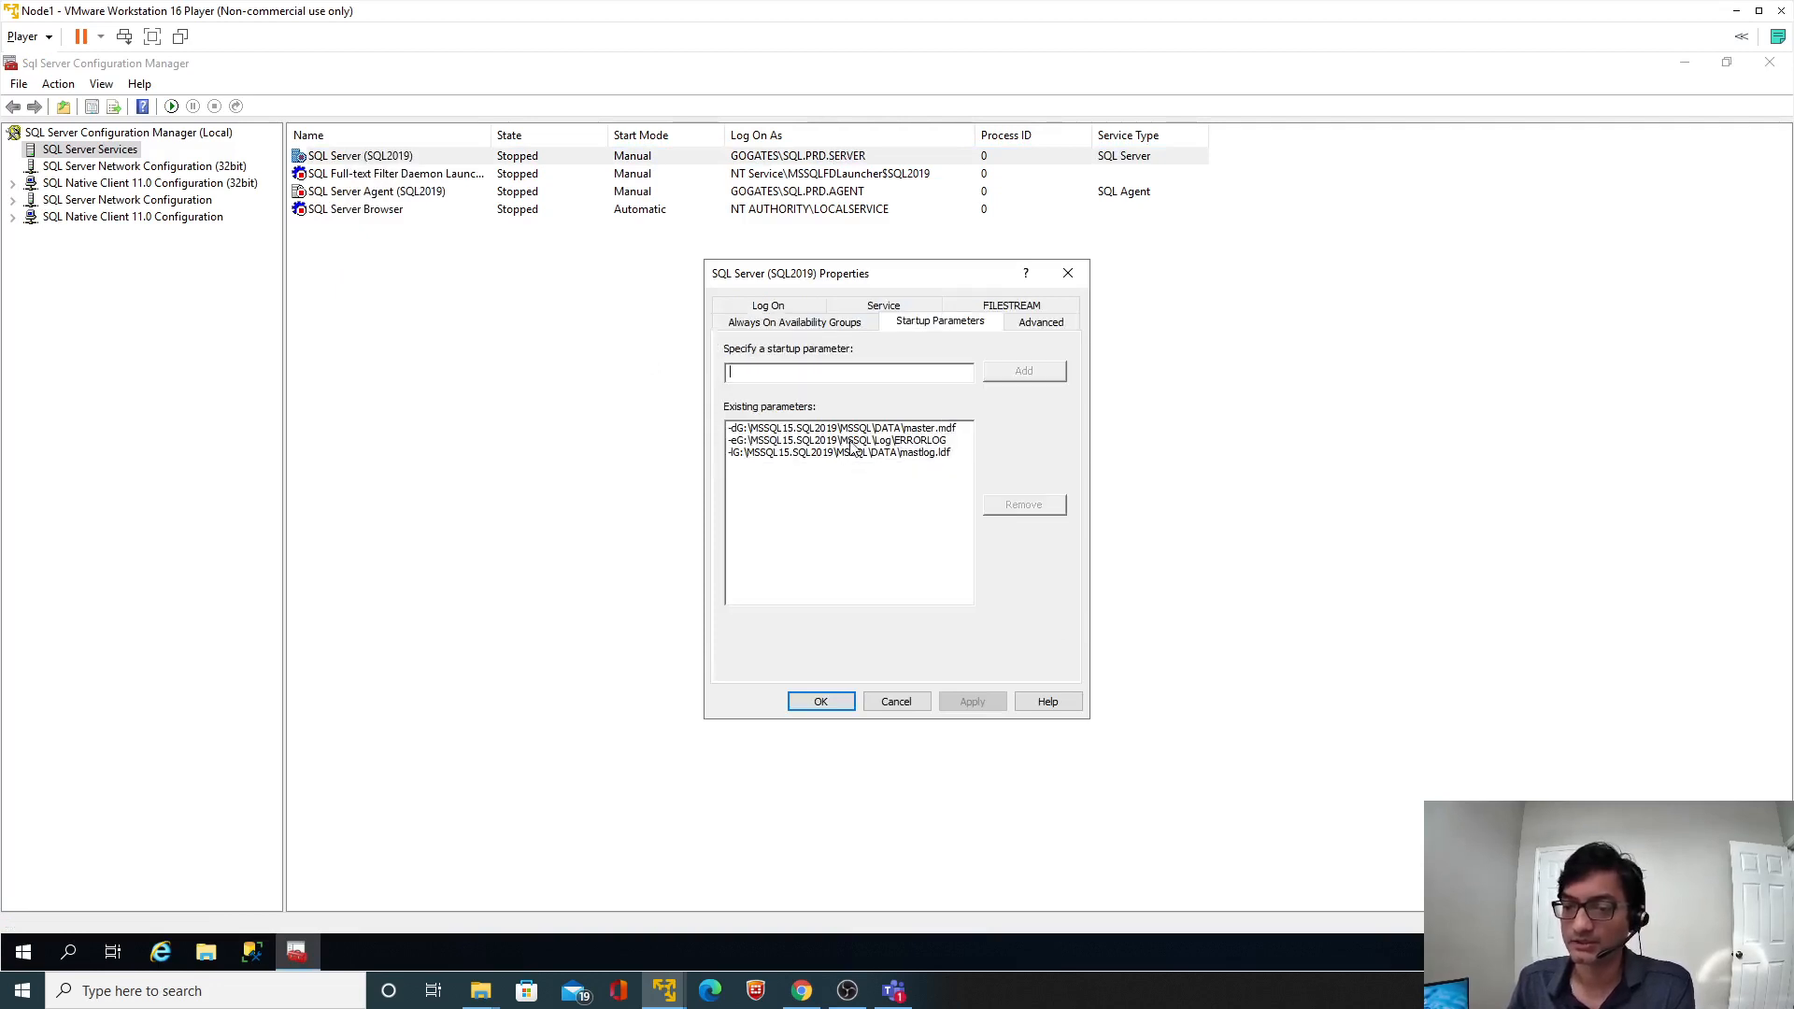
Review the existing startup parameters and look up the folder path in the ERRORLOG parameter.
{"action": "left_click", "coordinate": [852, 441]}
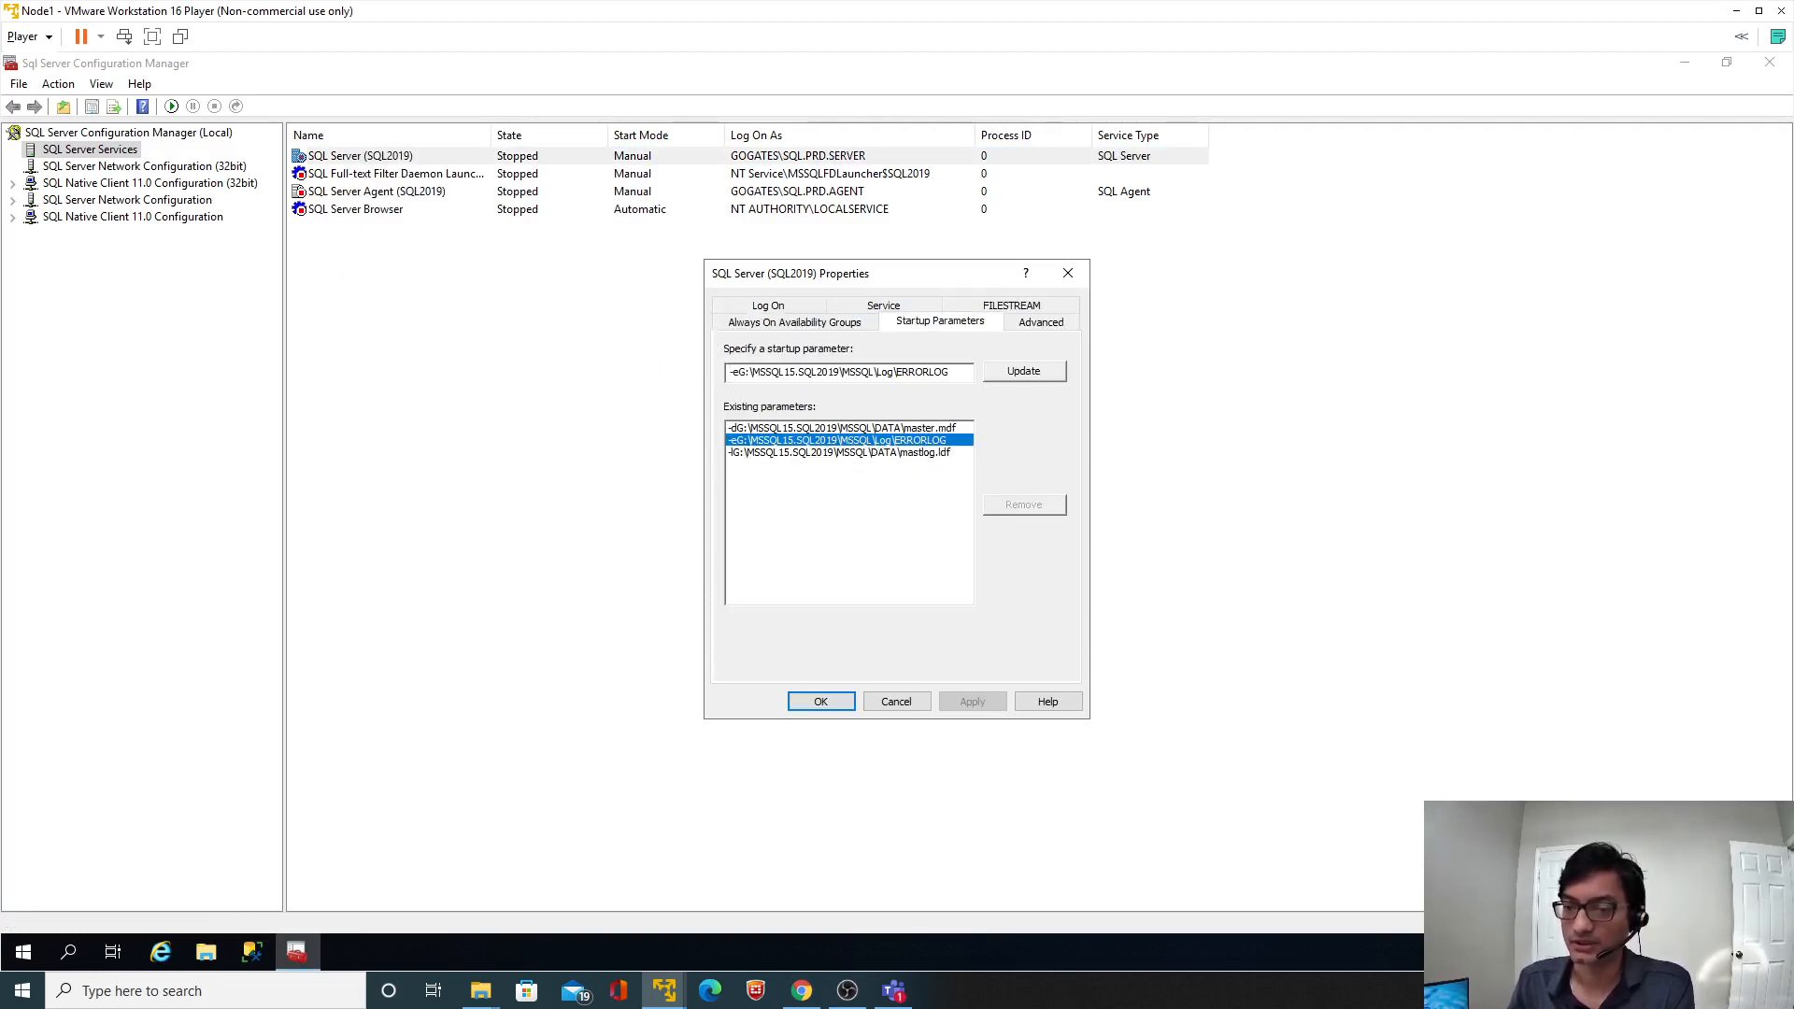
{"action": "left_click_drag", "start_coordinate": [737, 372], "coordinate": [889, 372]}
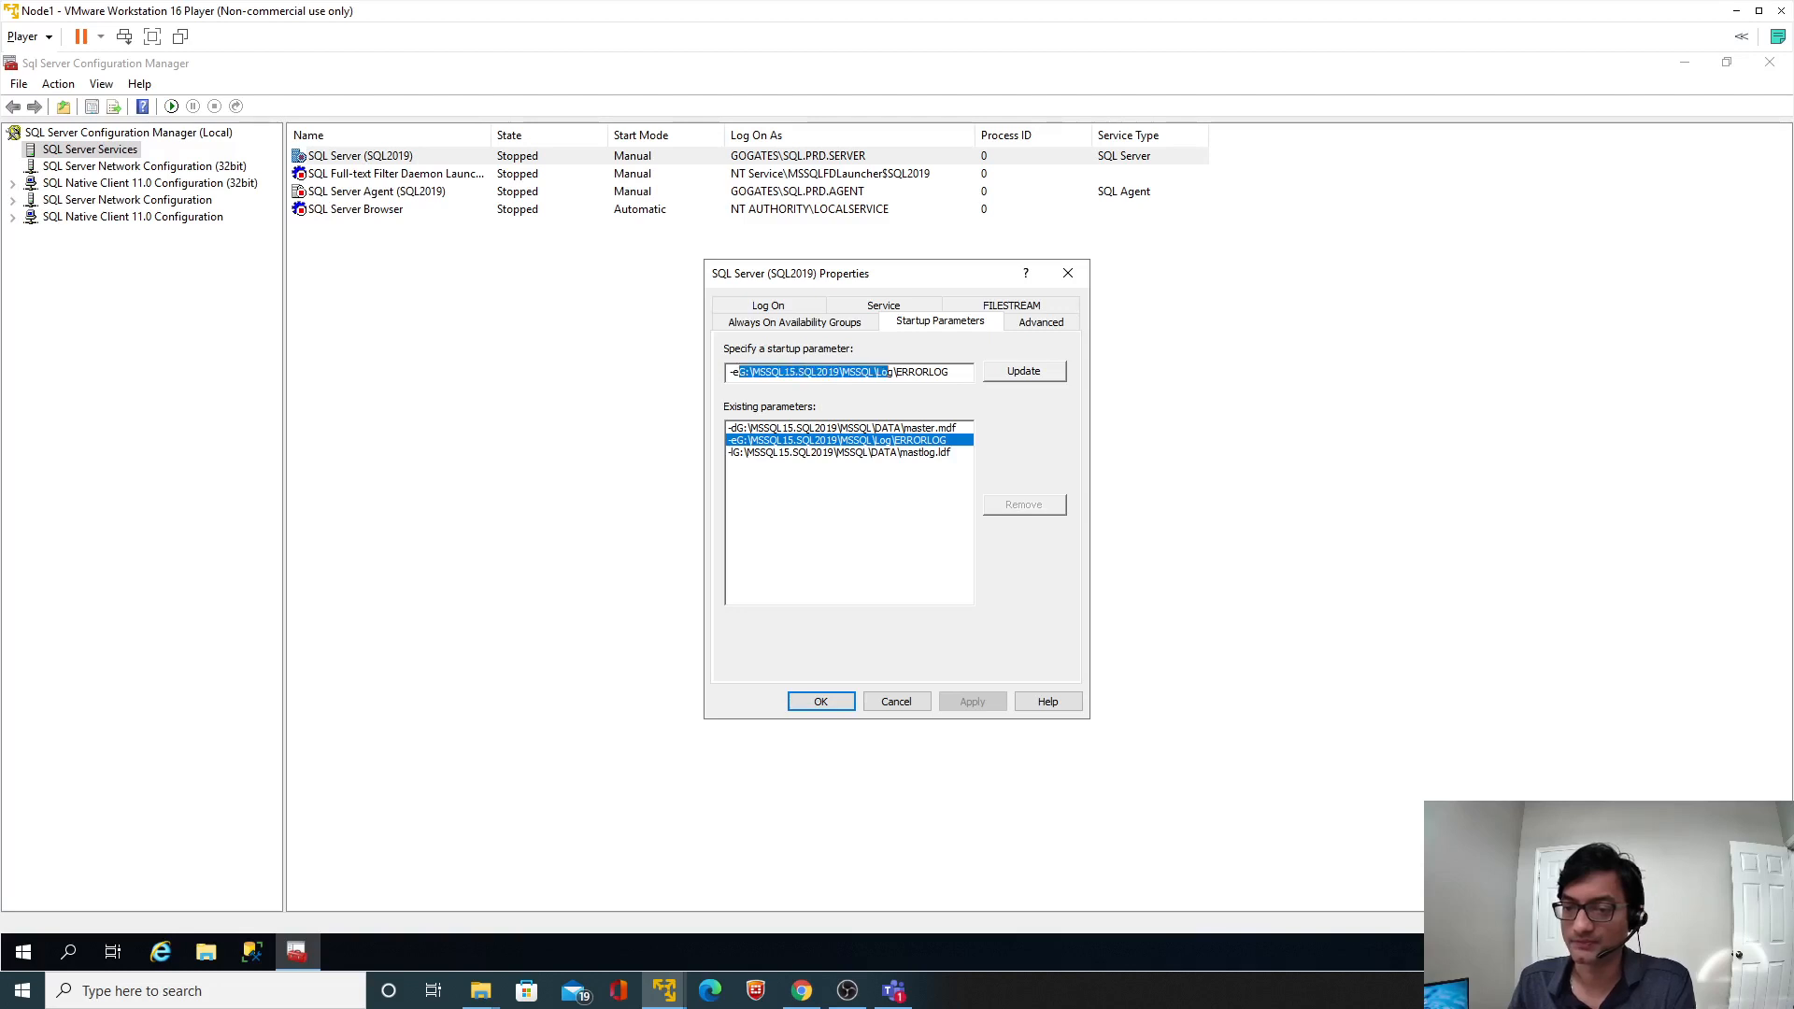
{"action": "left_click", "coordinate": [941, 429]}
{"action": "left_click", "coordinate": [930, 453]}
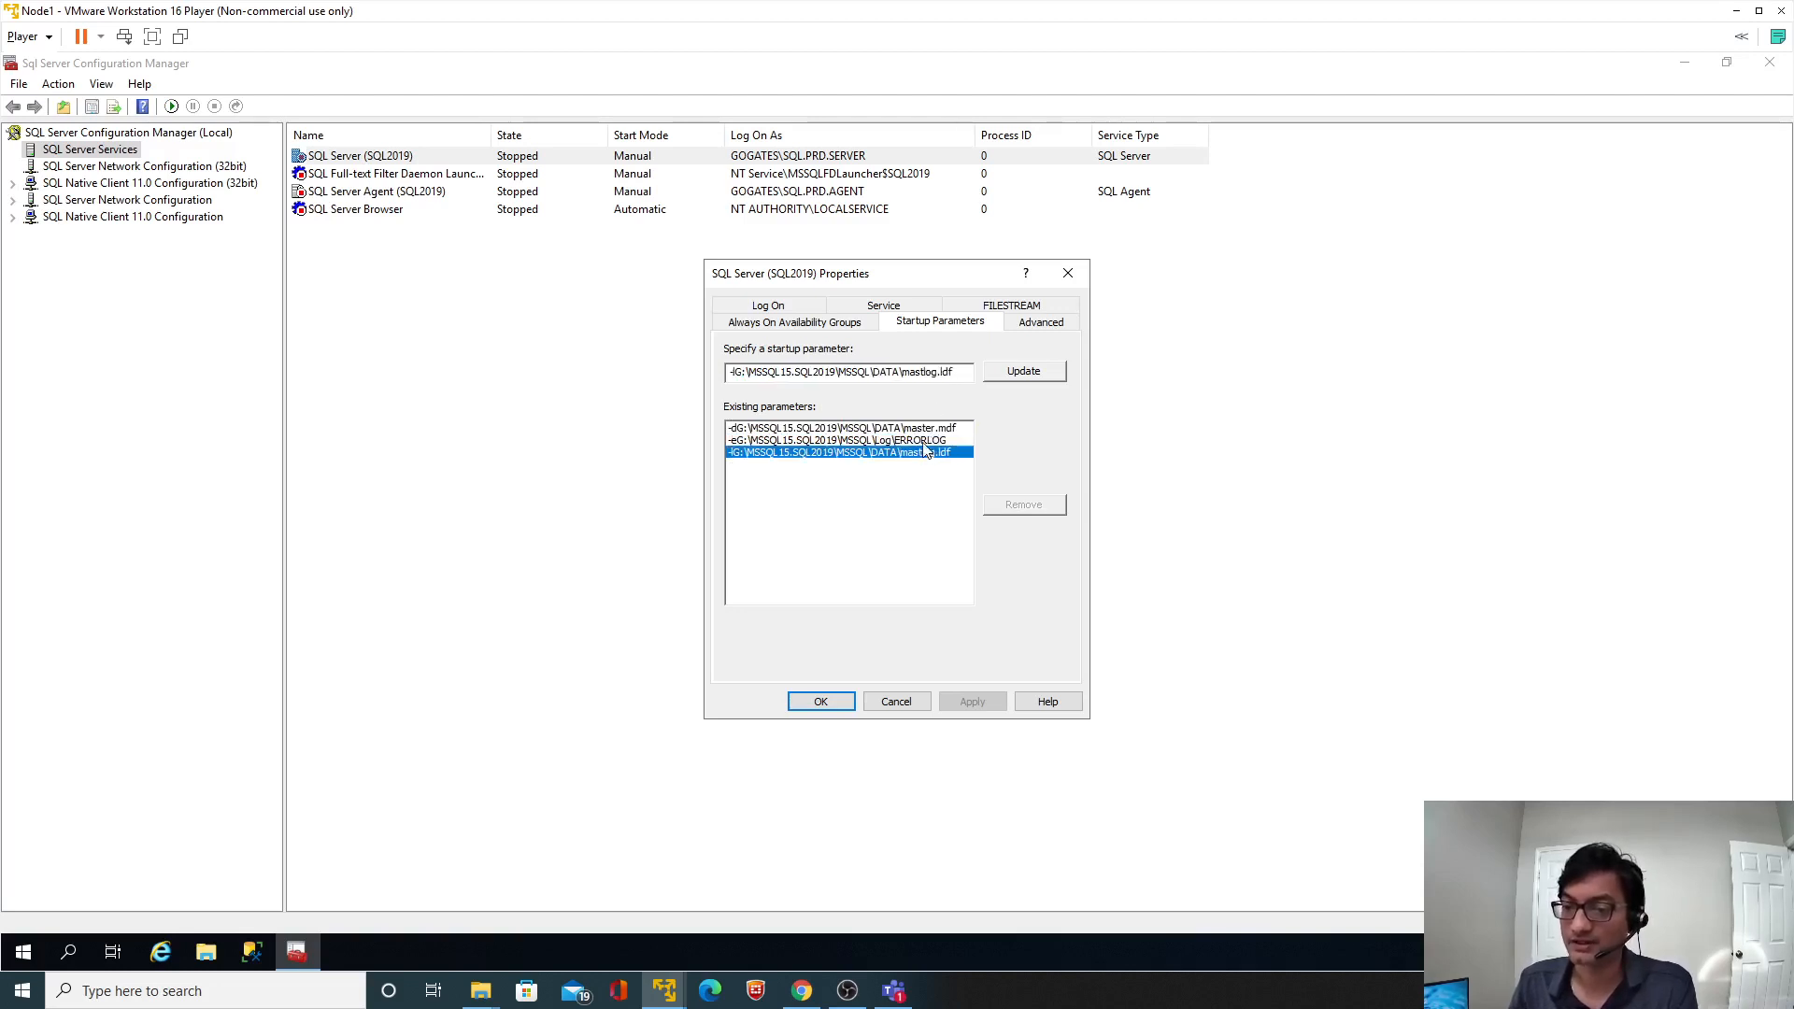
{"action": "left_click", "coordinate": [923, 441]}
Open G:\MSSQL15.SQL2019\MSSQL\Log in File Explorer, granting permanent access to the folder.
{"action": "left_click", "coordinate": [184, 951]}
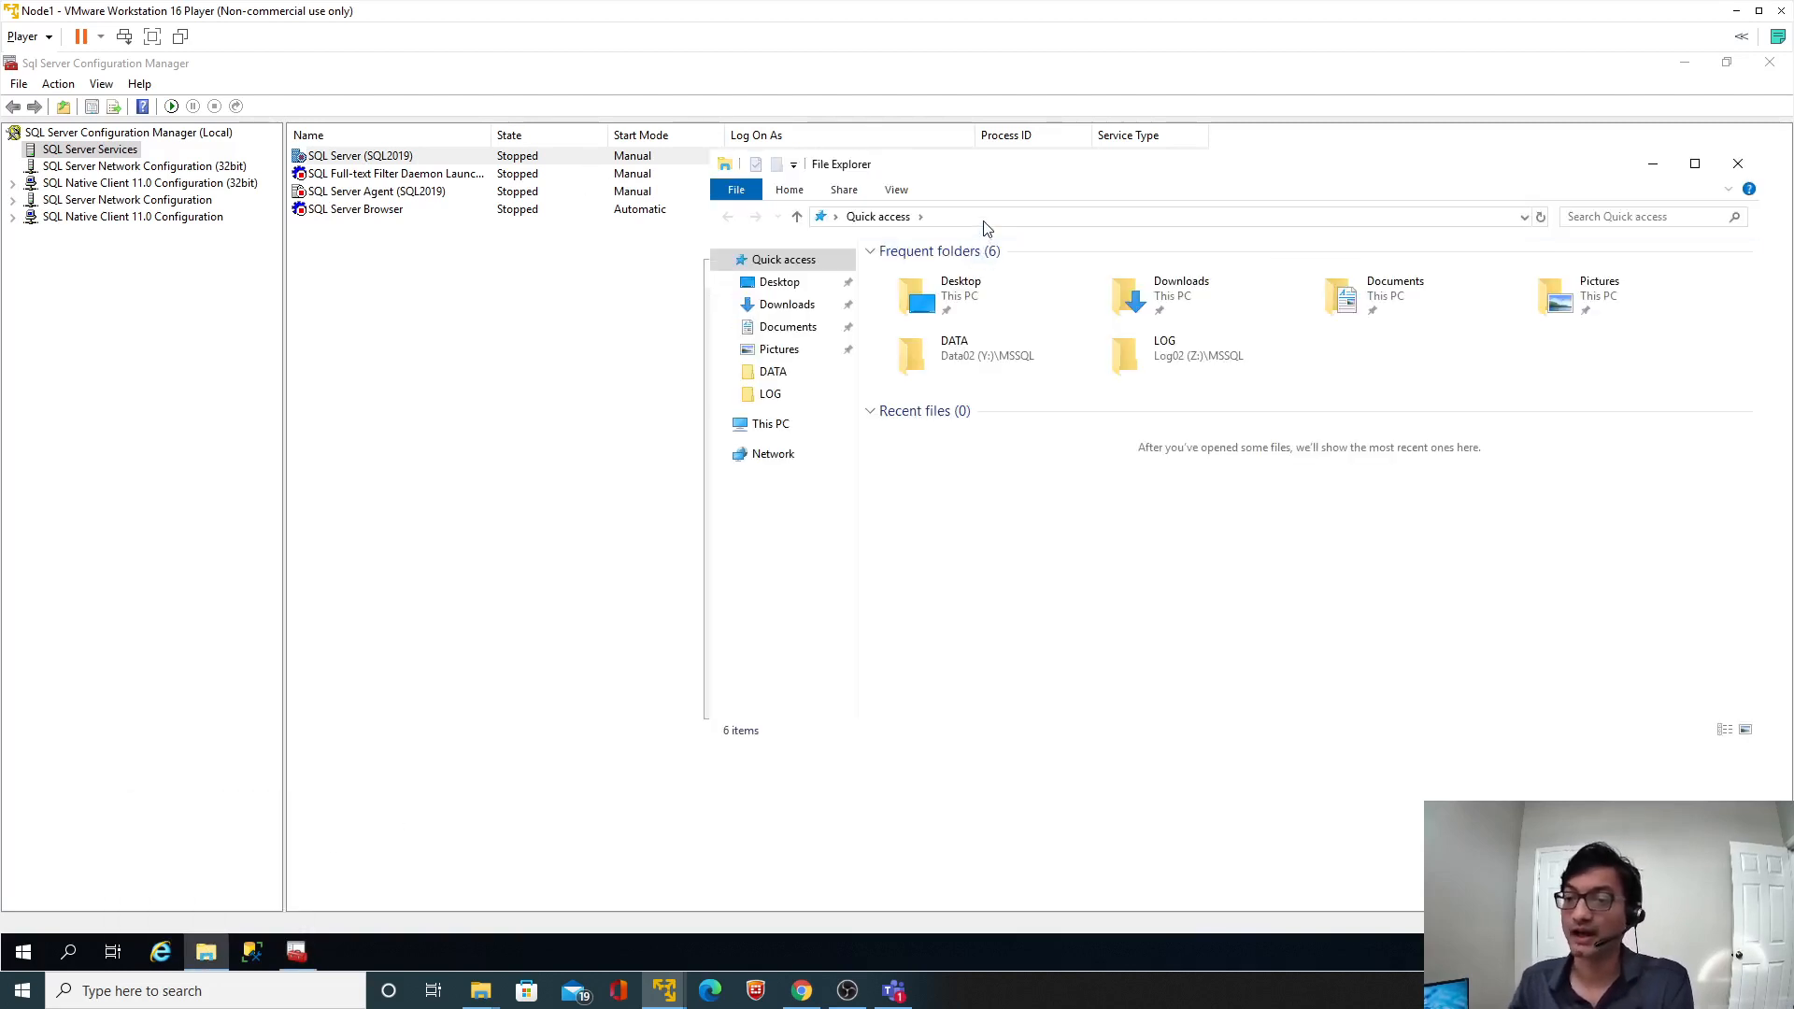
{"action": "left_click", "coordinate": [981, 224]}
{"action": "type", "text": "G:\\MSSQL15.SQL2019\\MSSQL\\Log"}
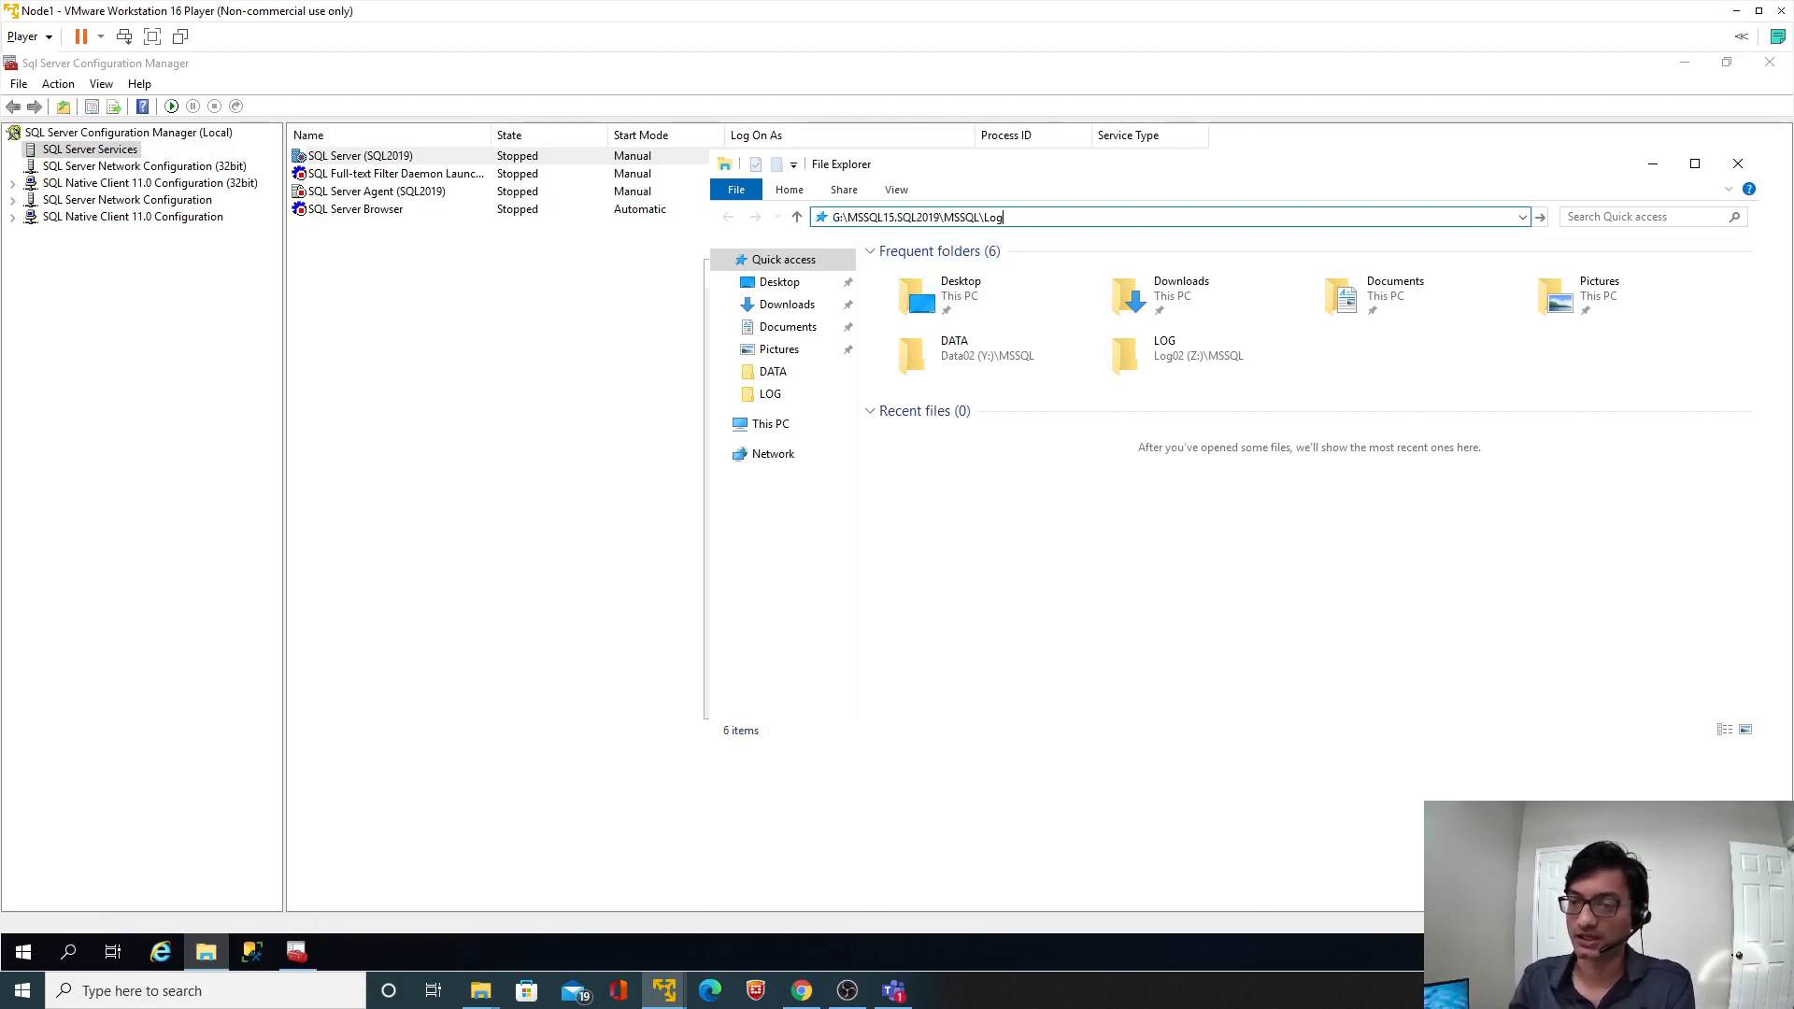
{"action": "key", "text": "Return"}
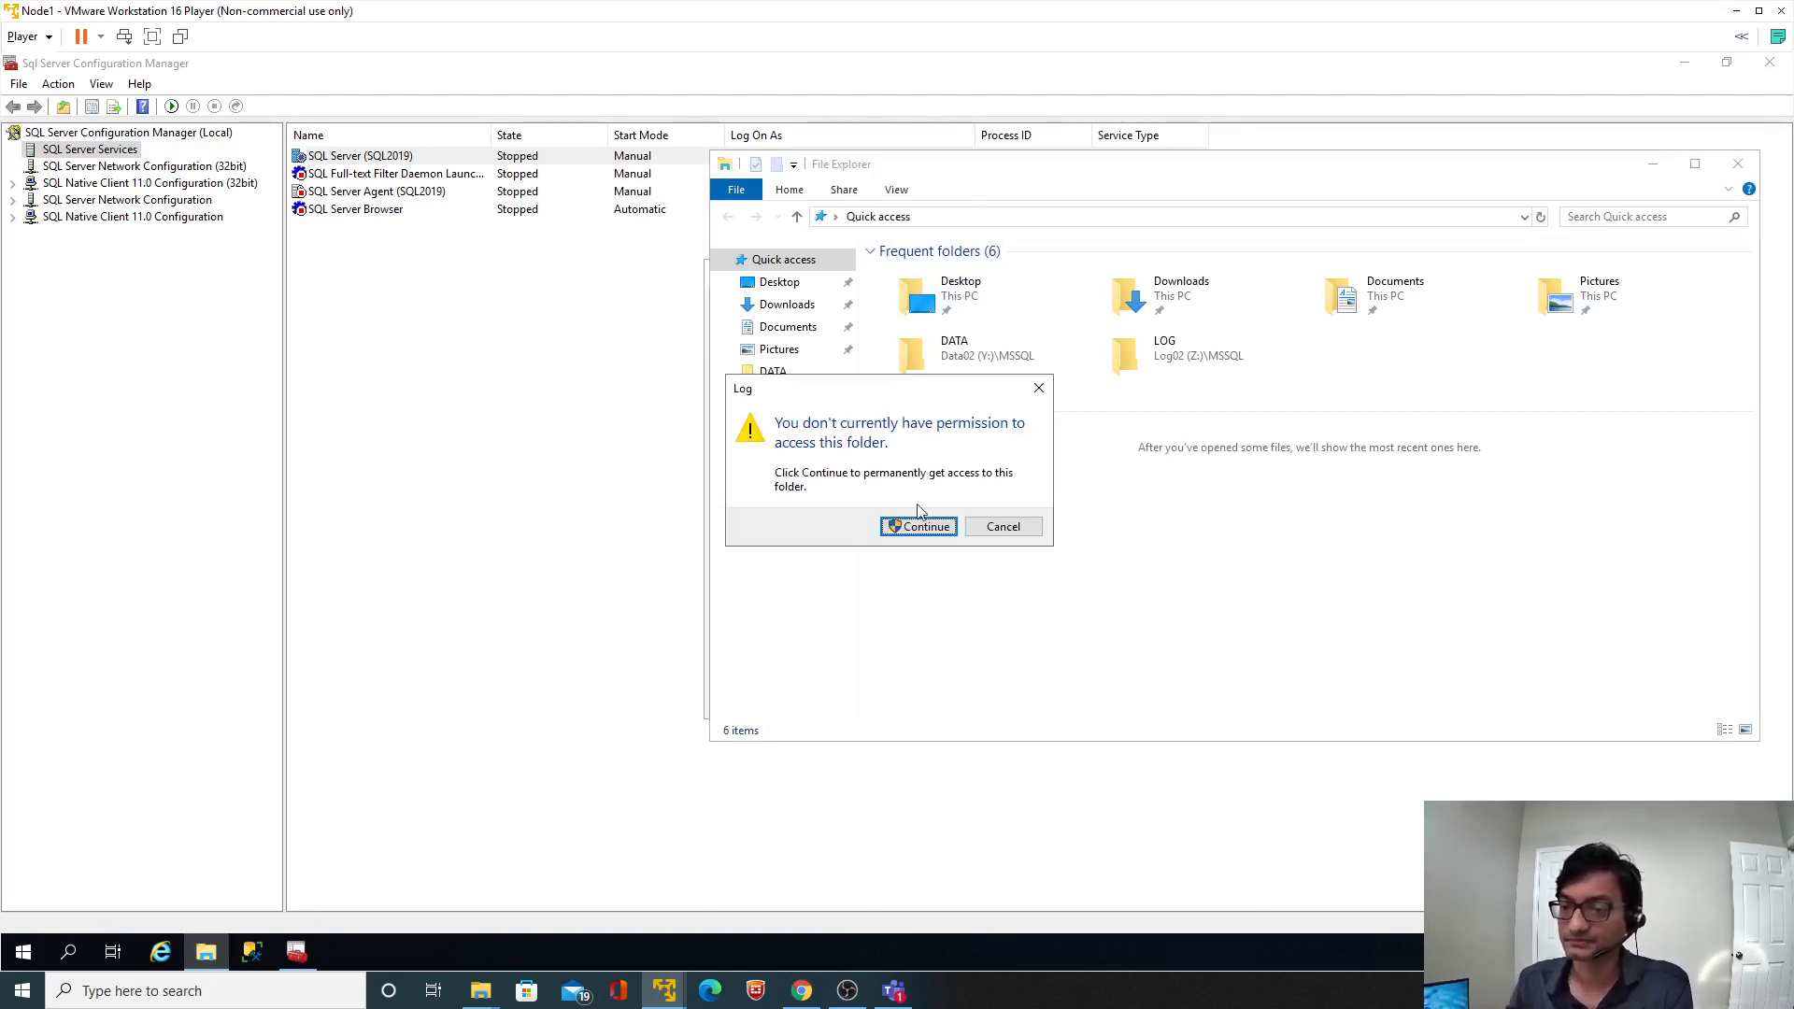
{"action": "left_click", "coordinate": [929, 531]}
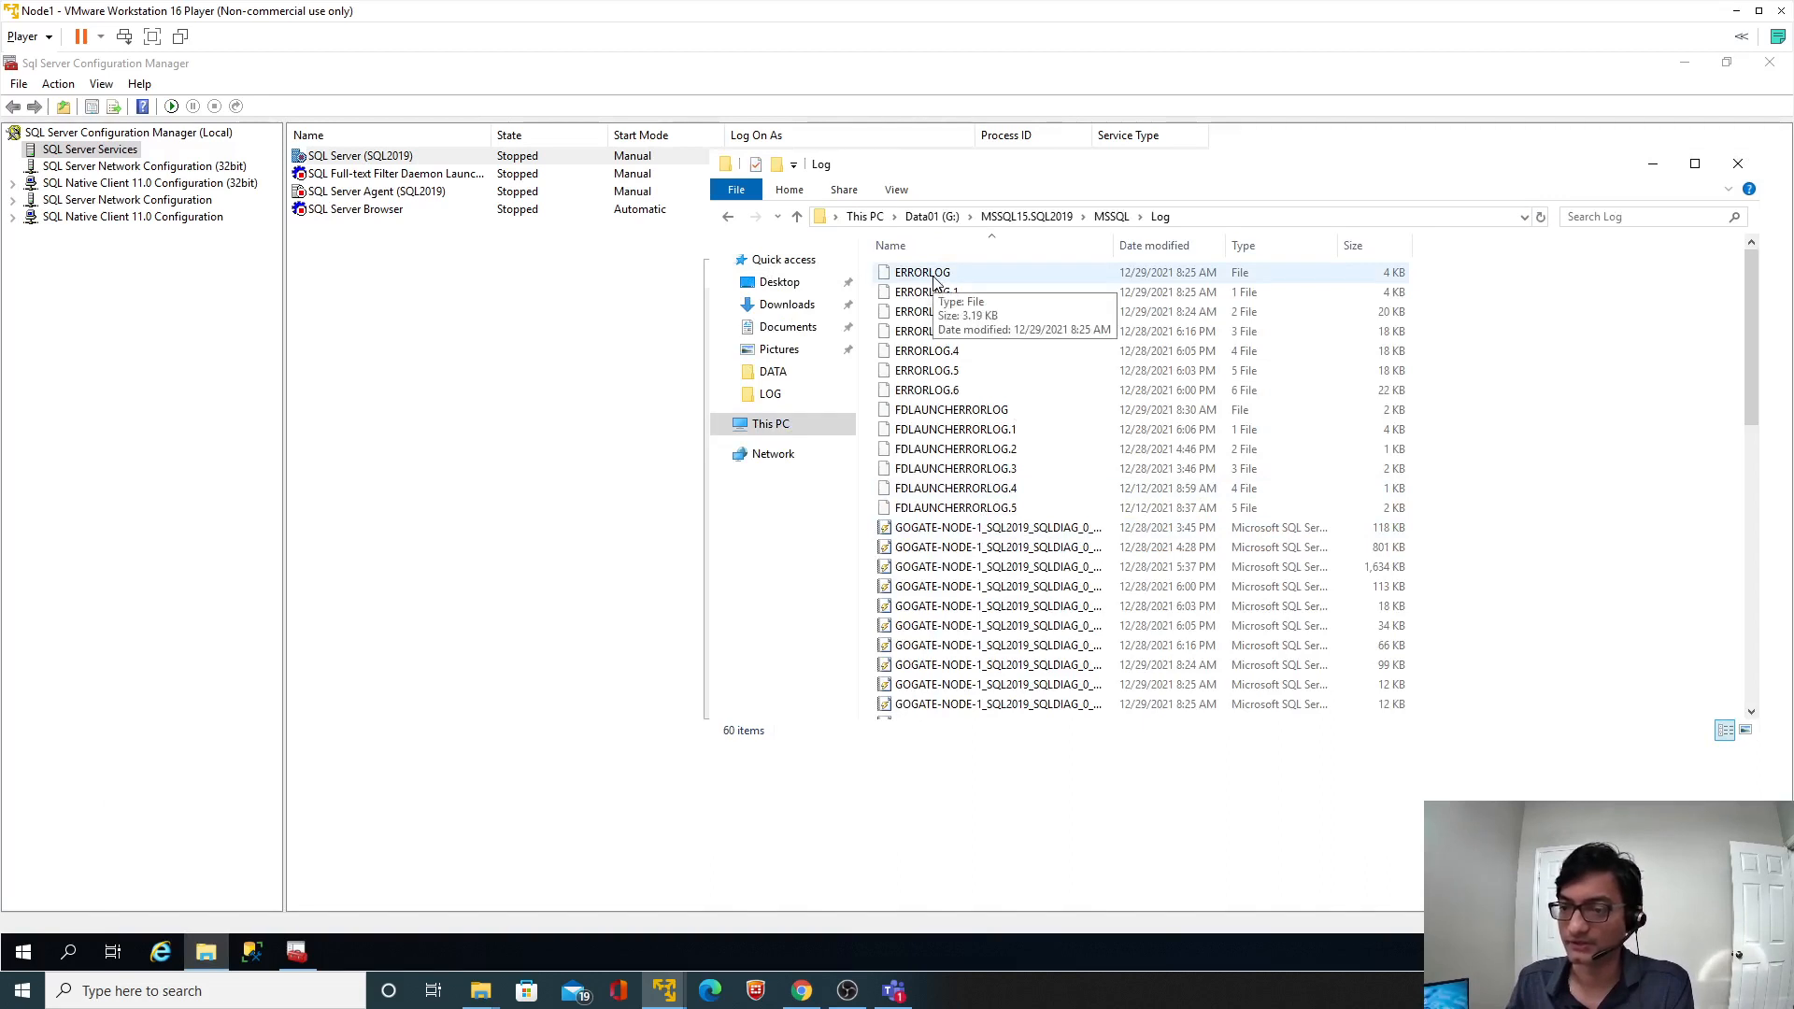
Open the current ERRORLOG file from the Log folder in Notepad.
{"action": "right_click", "coordinate": [934, 277]}
{"action": "left_click", "coordinate": [990, 291]}
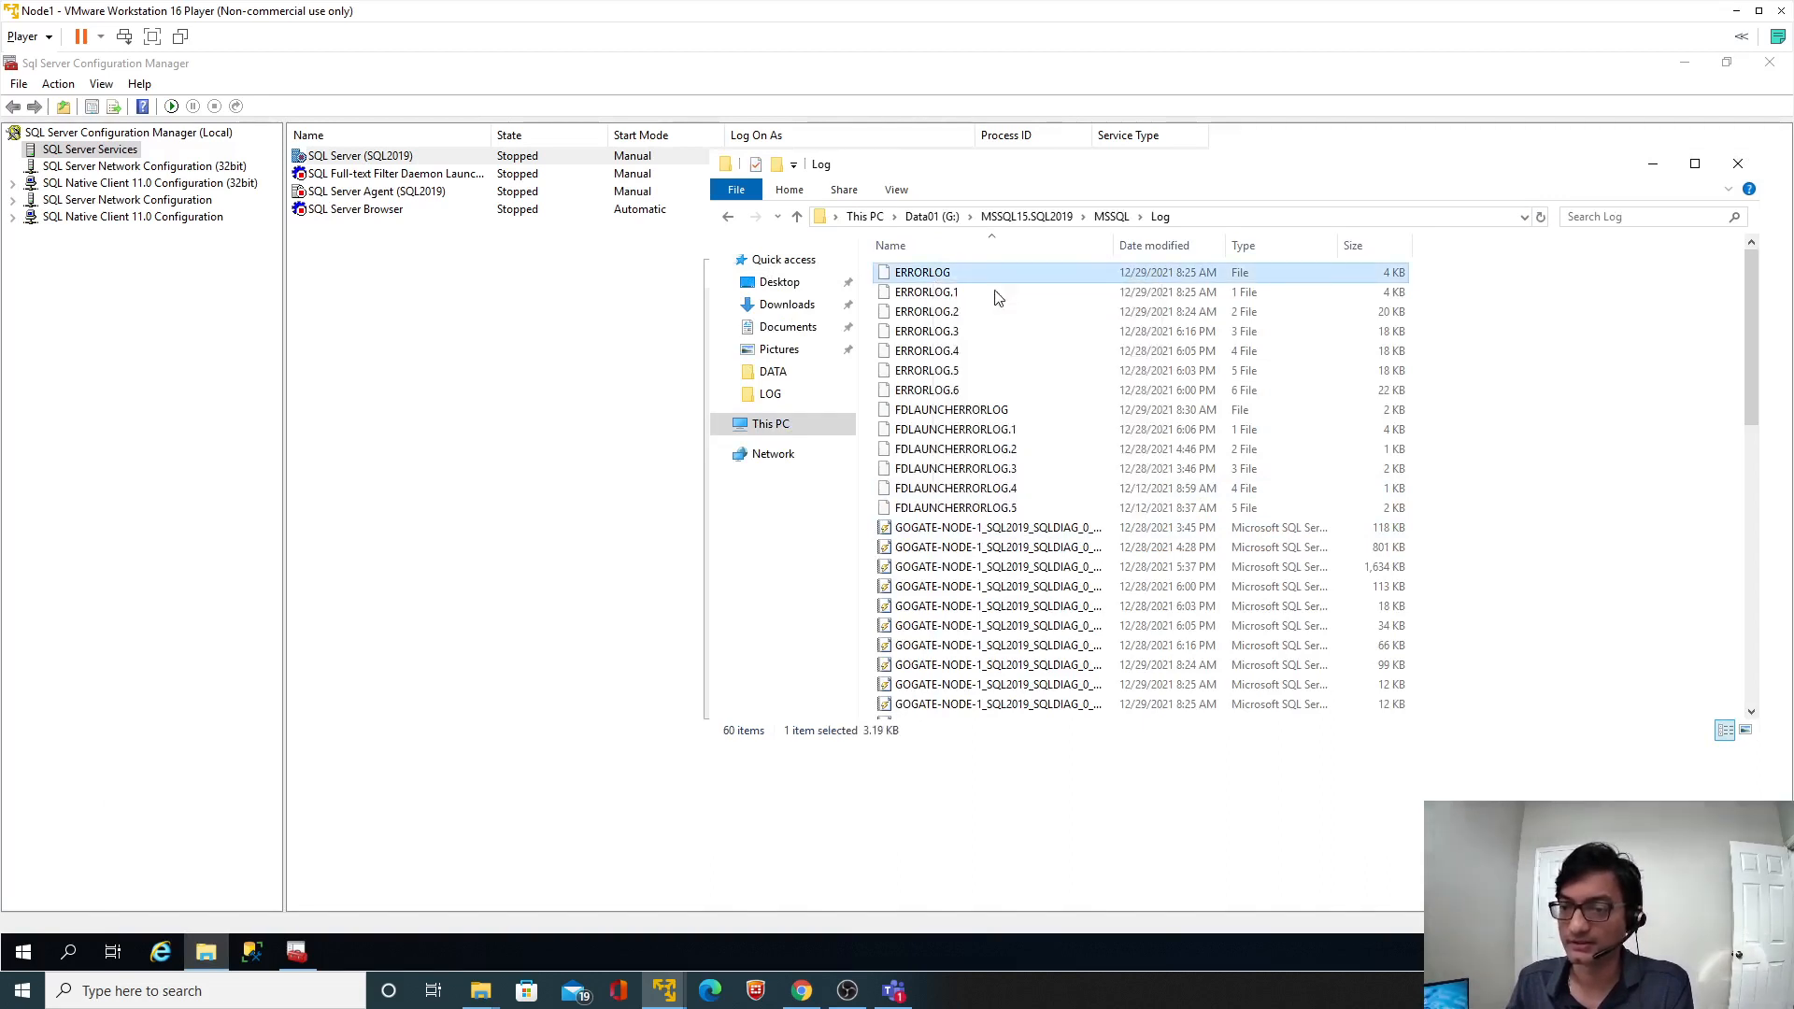
{"action": "double_click", "coordinate": [802, 452]}
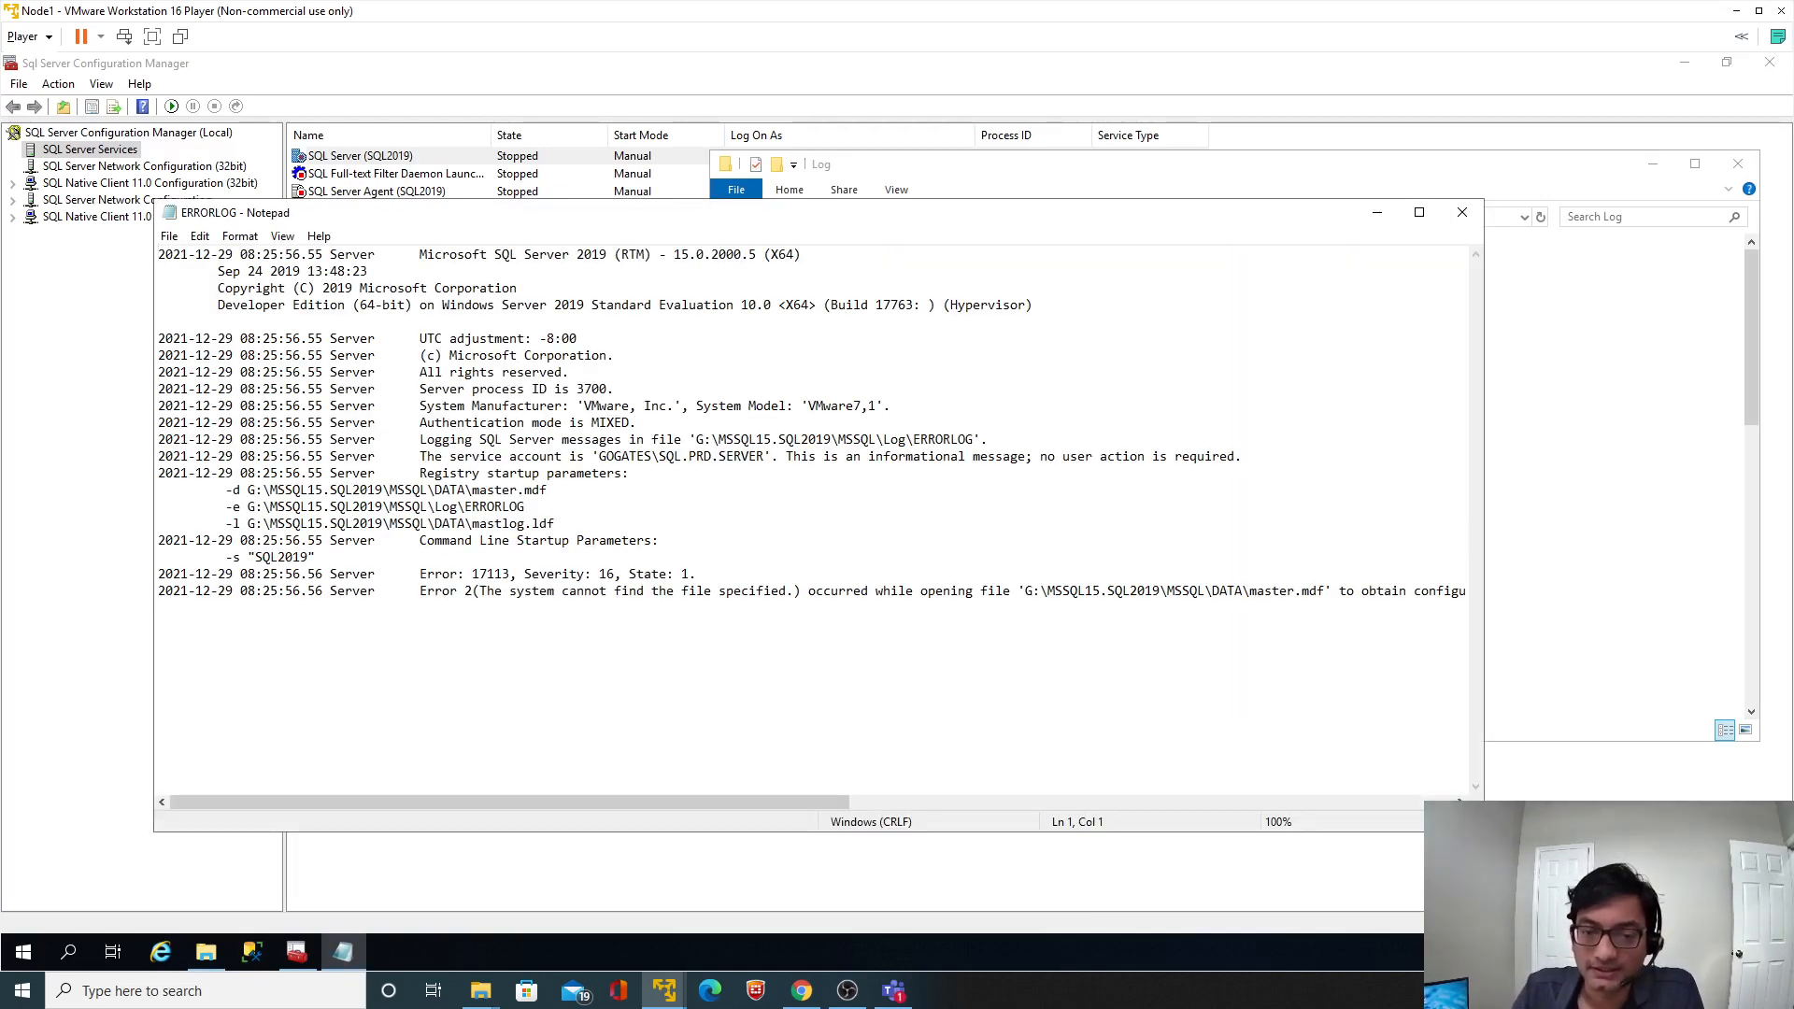
Examine the log's entries for the message file location, service account, registry and command-line startup parameters, and the logged error.
{"action": "left_click_drag", "start_coordinate": [317, 472], "coordinate": [608, 473]}
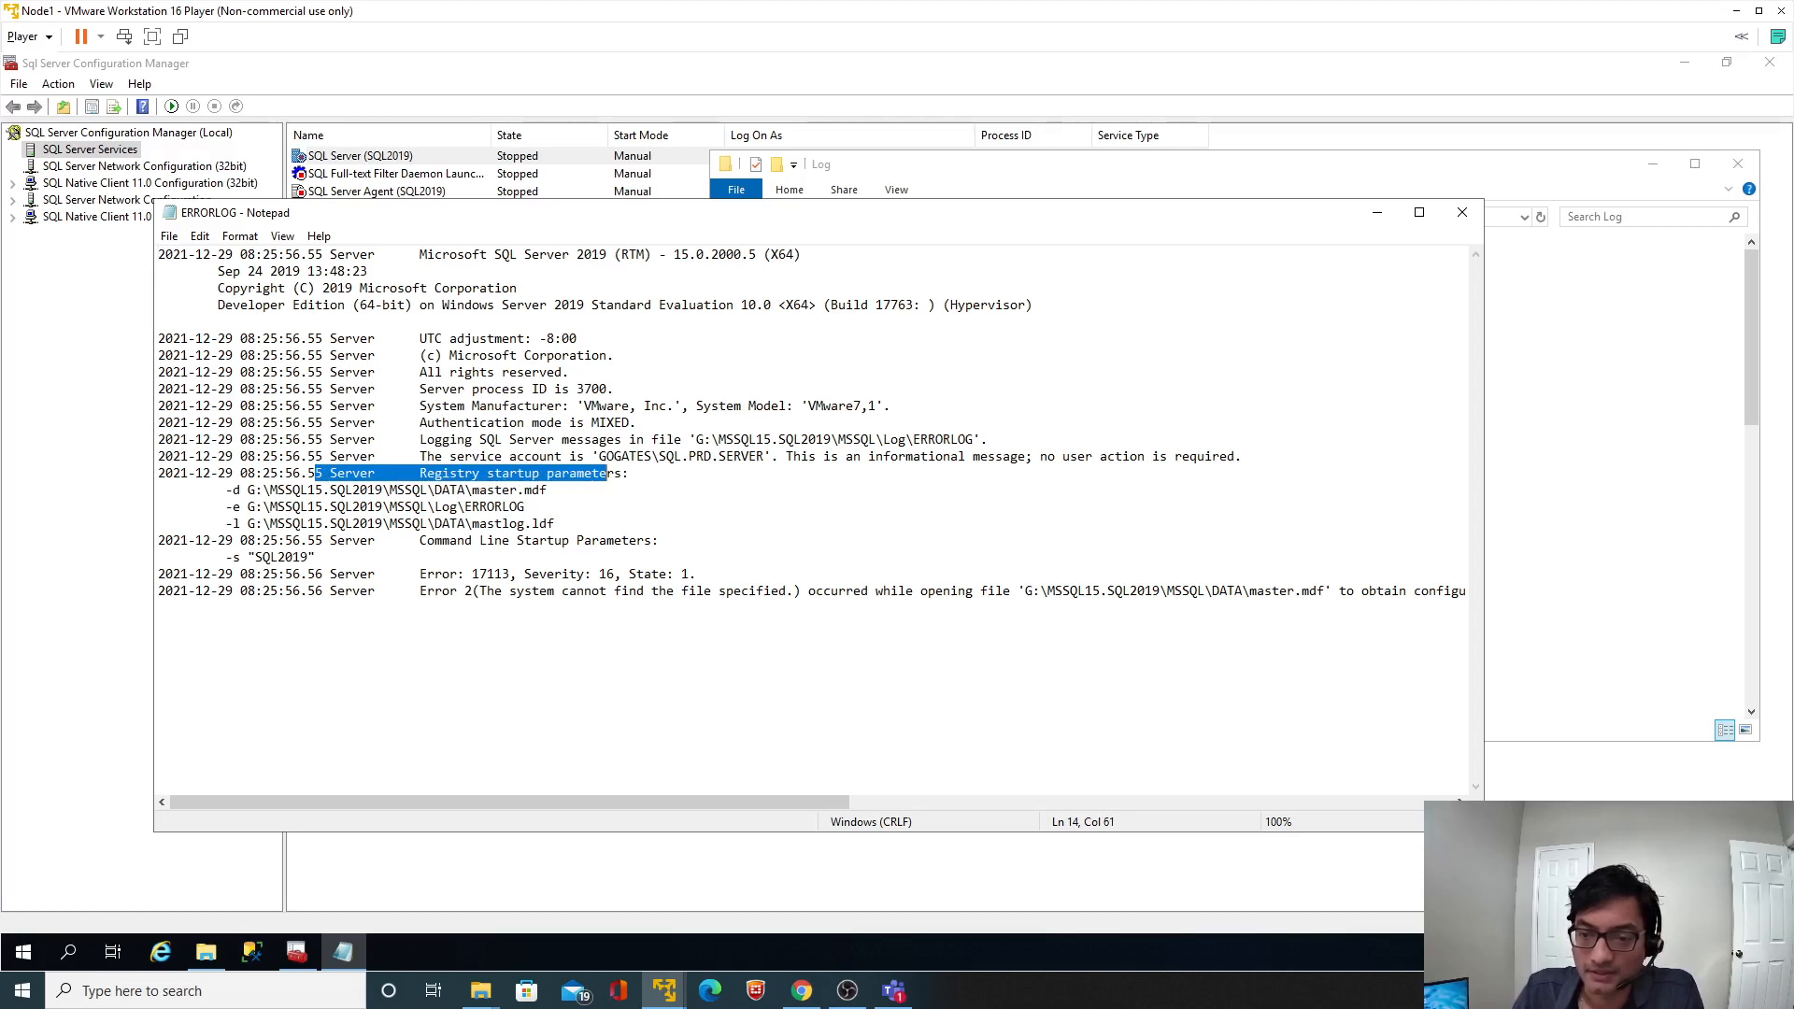
{"action": "left_click_drag", "start_coordinate": [420, 439], "coordinate": [830, 439]}
{"action": "left_click_drag", "start_coordinate": [427, 456], "coordinate": [1242, 456]}
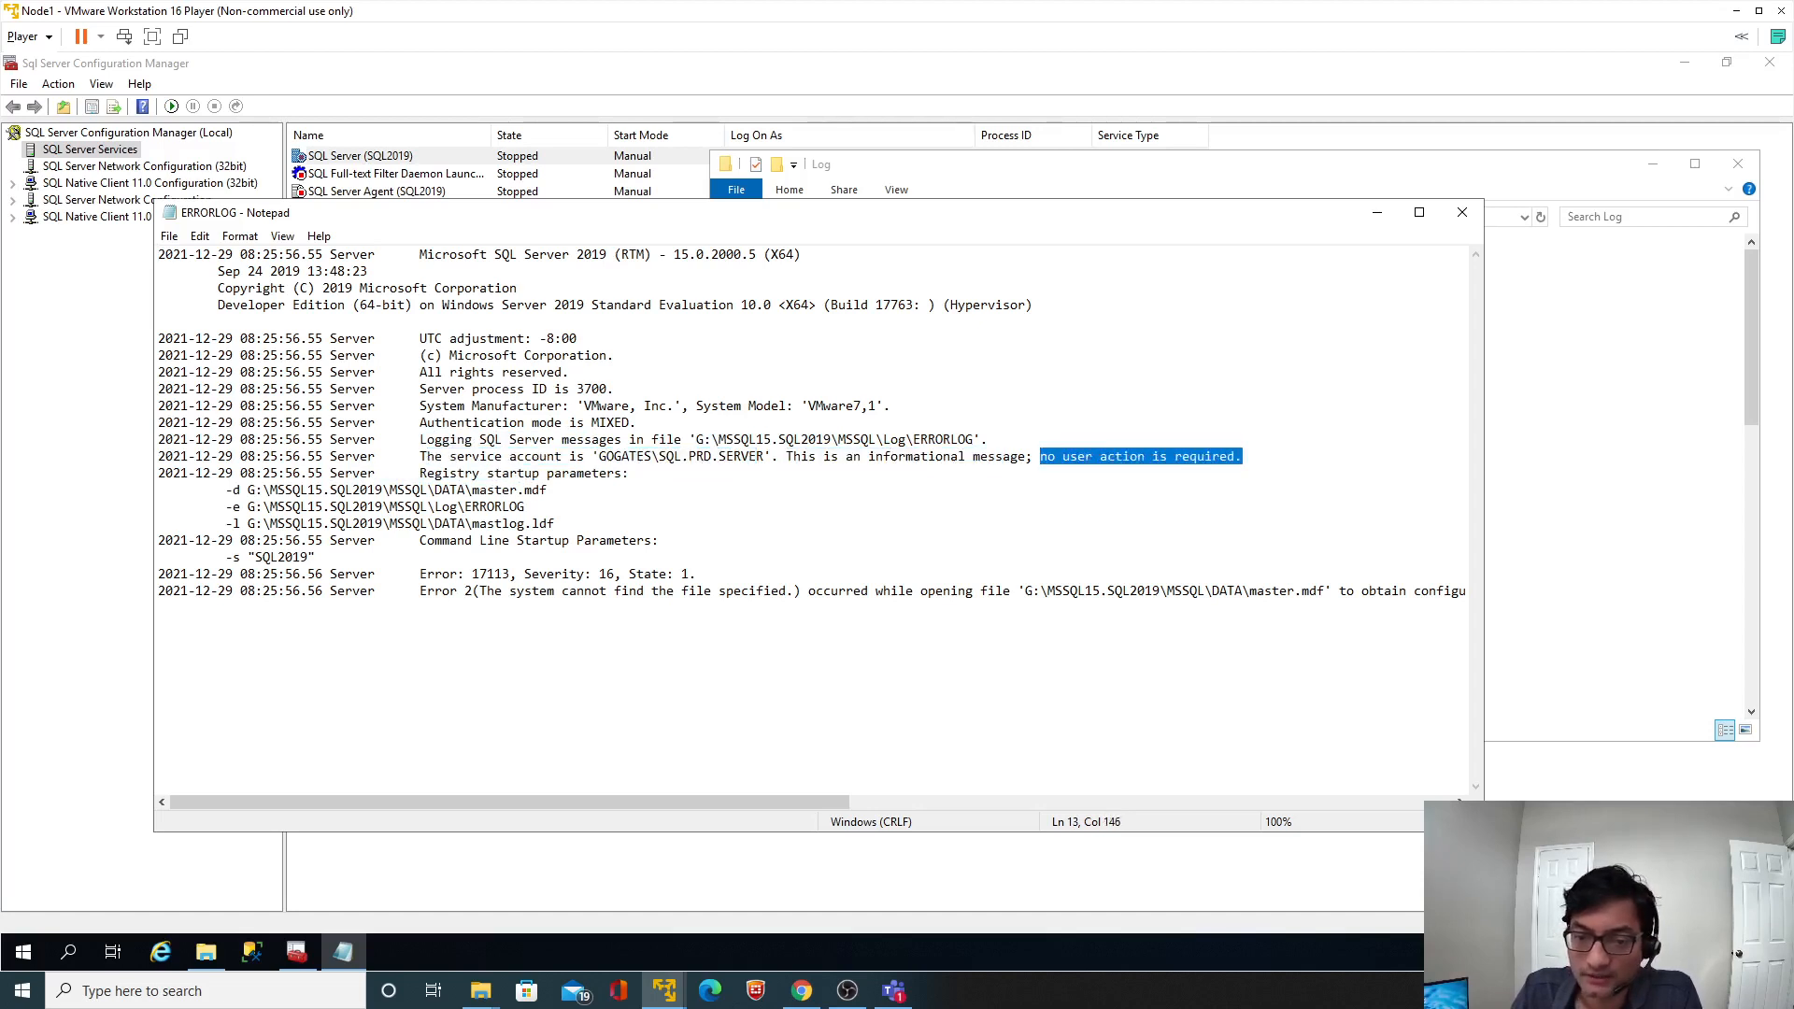
{"action": "left_click_drag", "start_coordinate": [255, 540], "coordinate": [638, 540]}
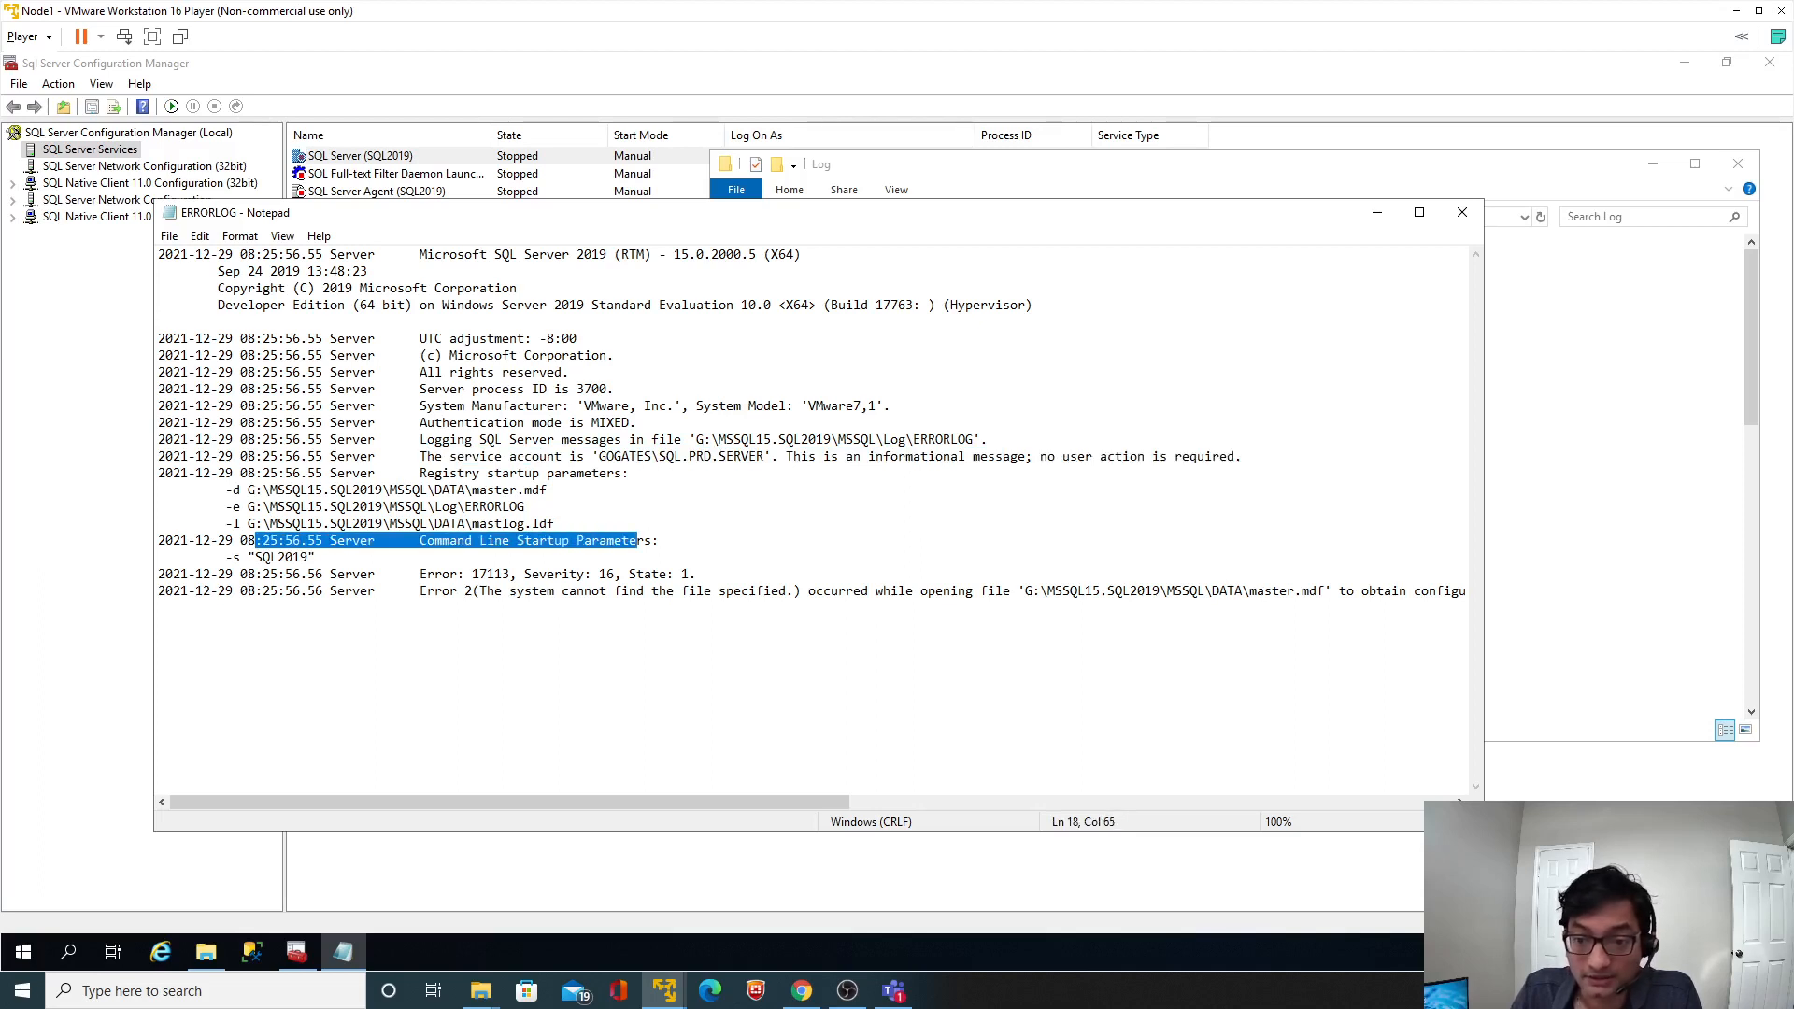
{"action": "left_click_drag", "start_coordinate": [696, 439], "coordinate": [974, 439]}
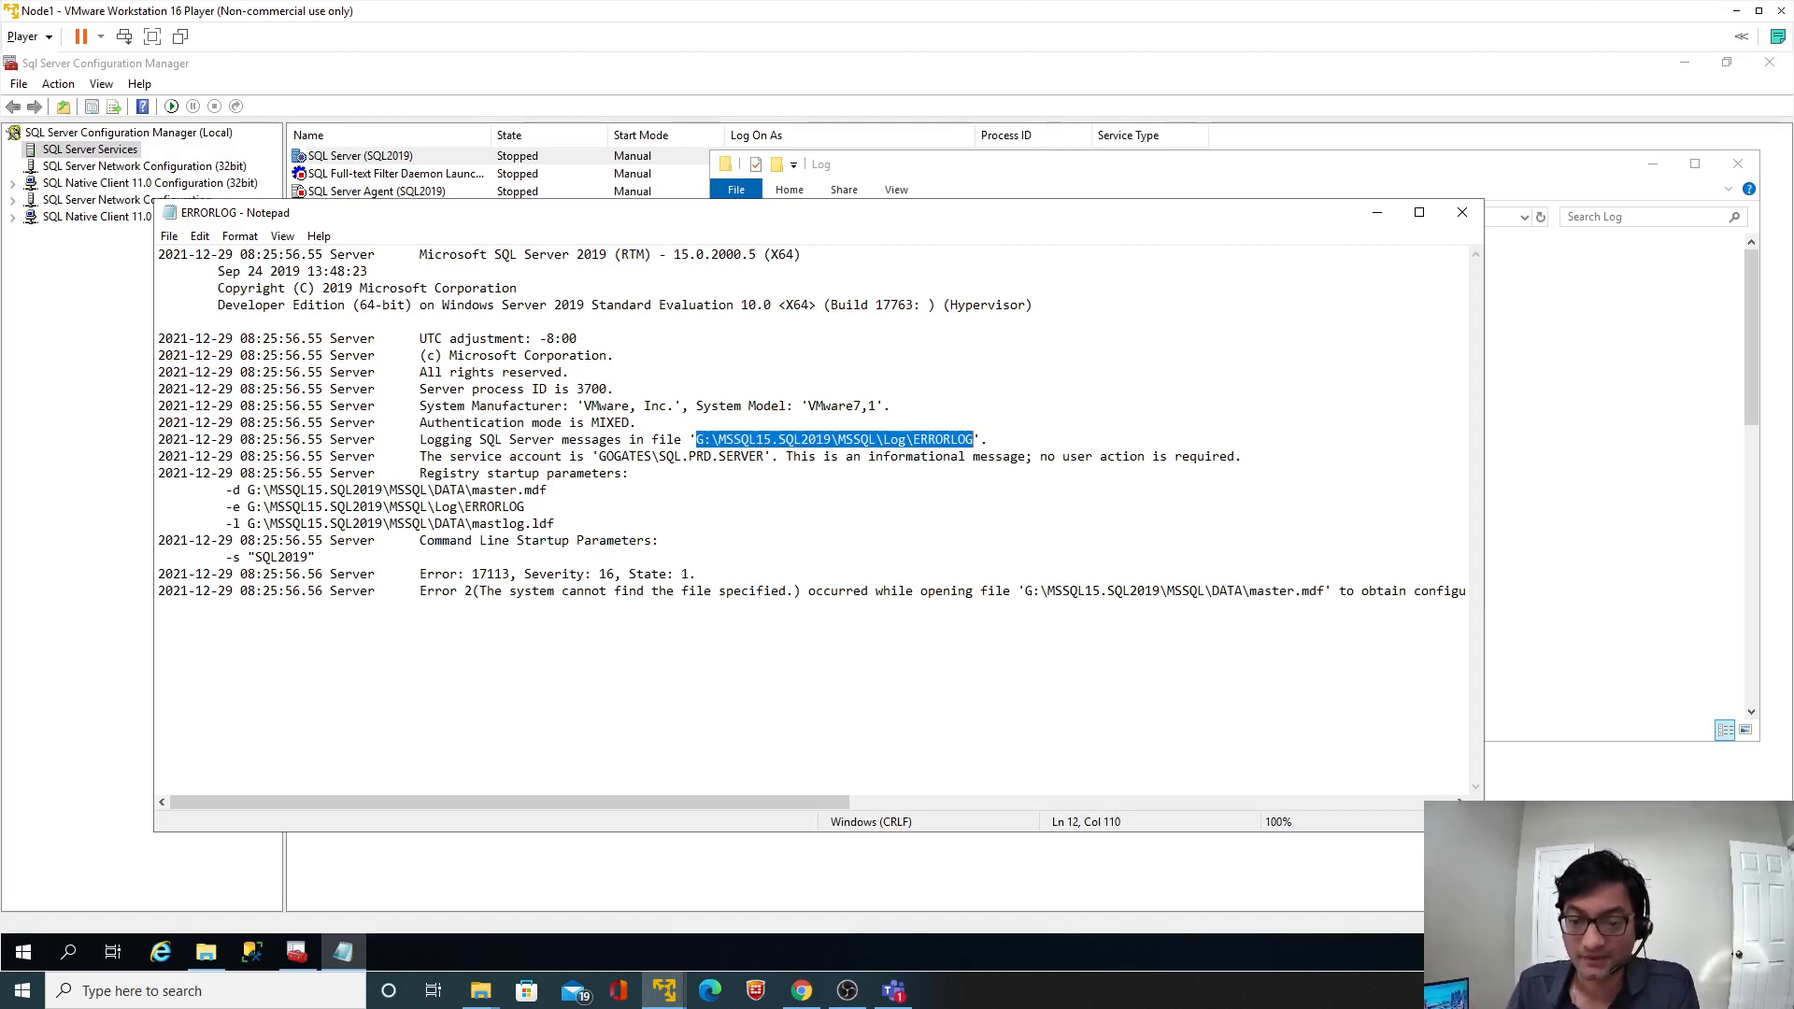
{"action": "left_click_drag", "start_coordinate": [547, 491], "coordinate": [279, 406]}
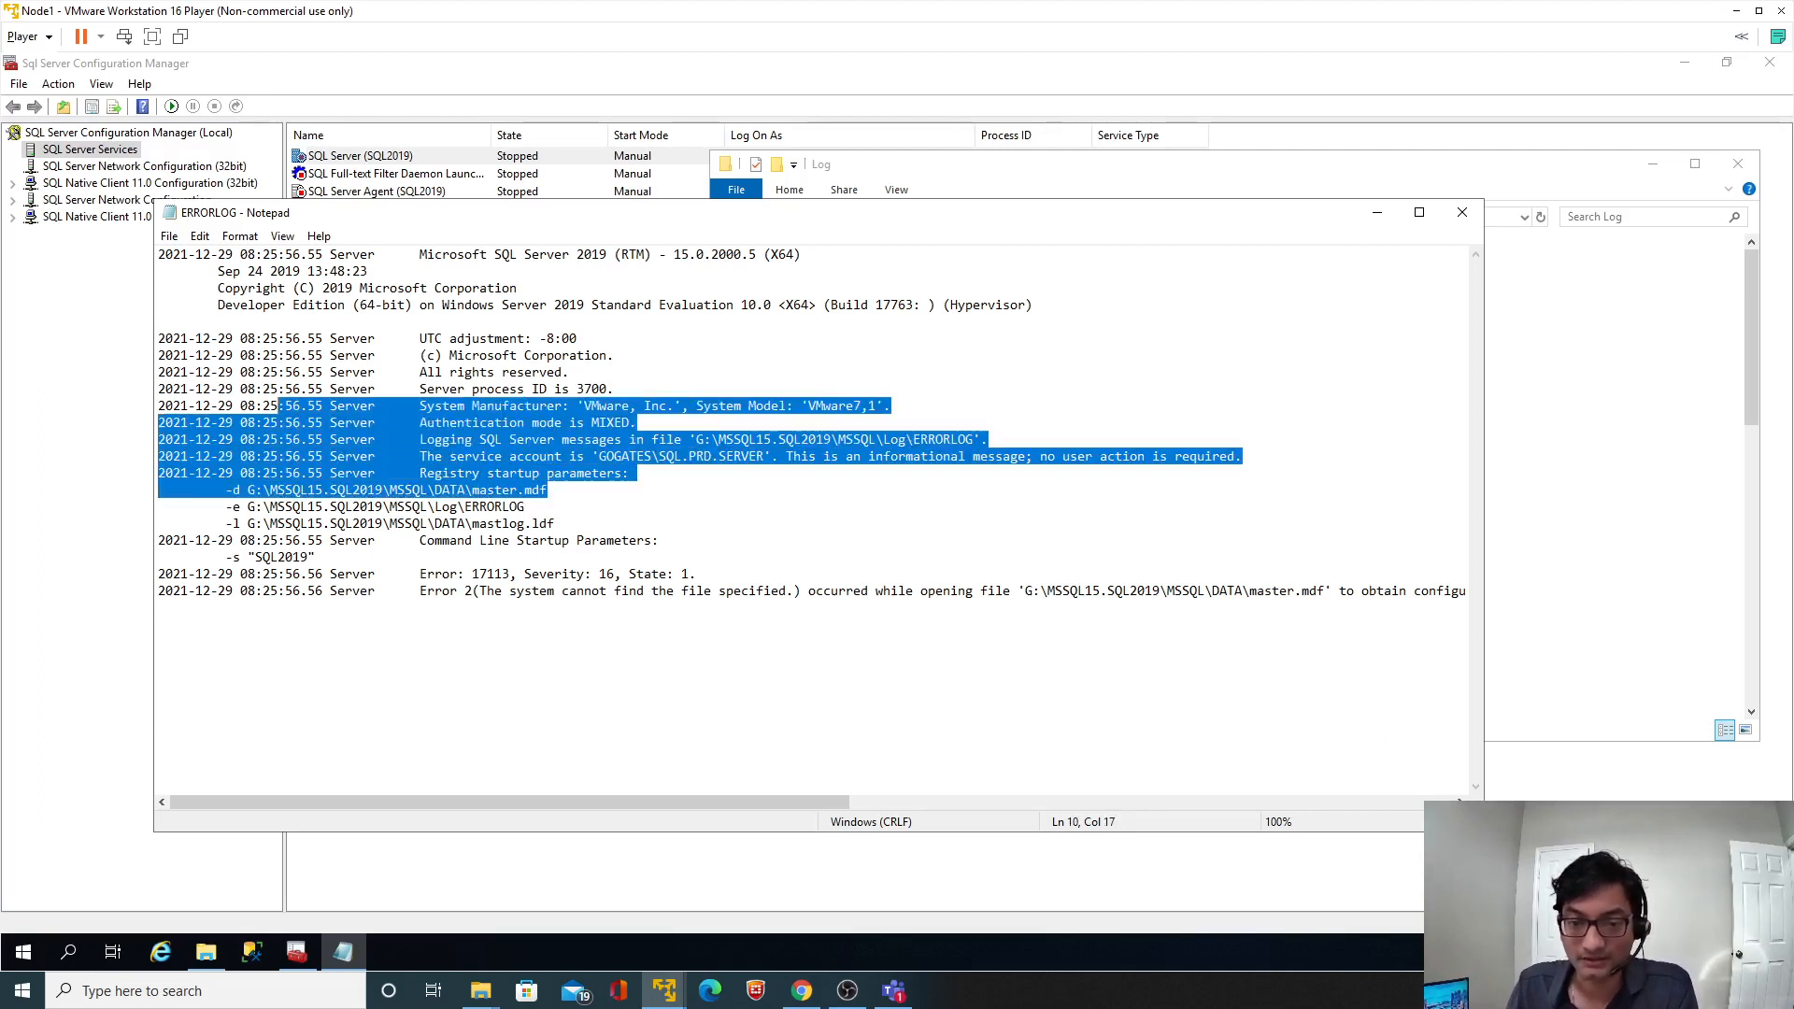
{"action": "left_click", "coordinate": [445, 574]}
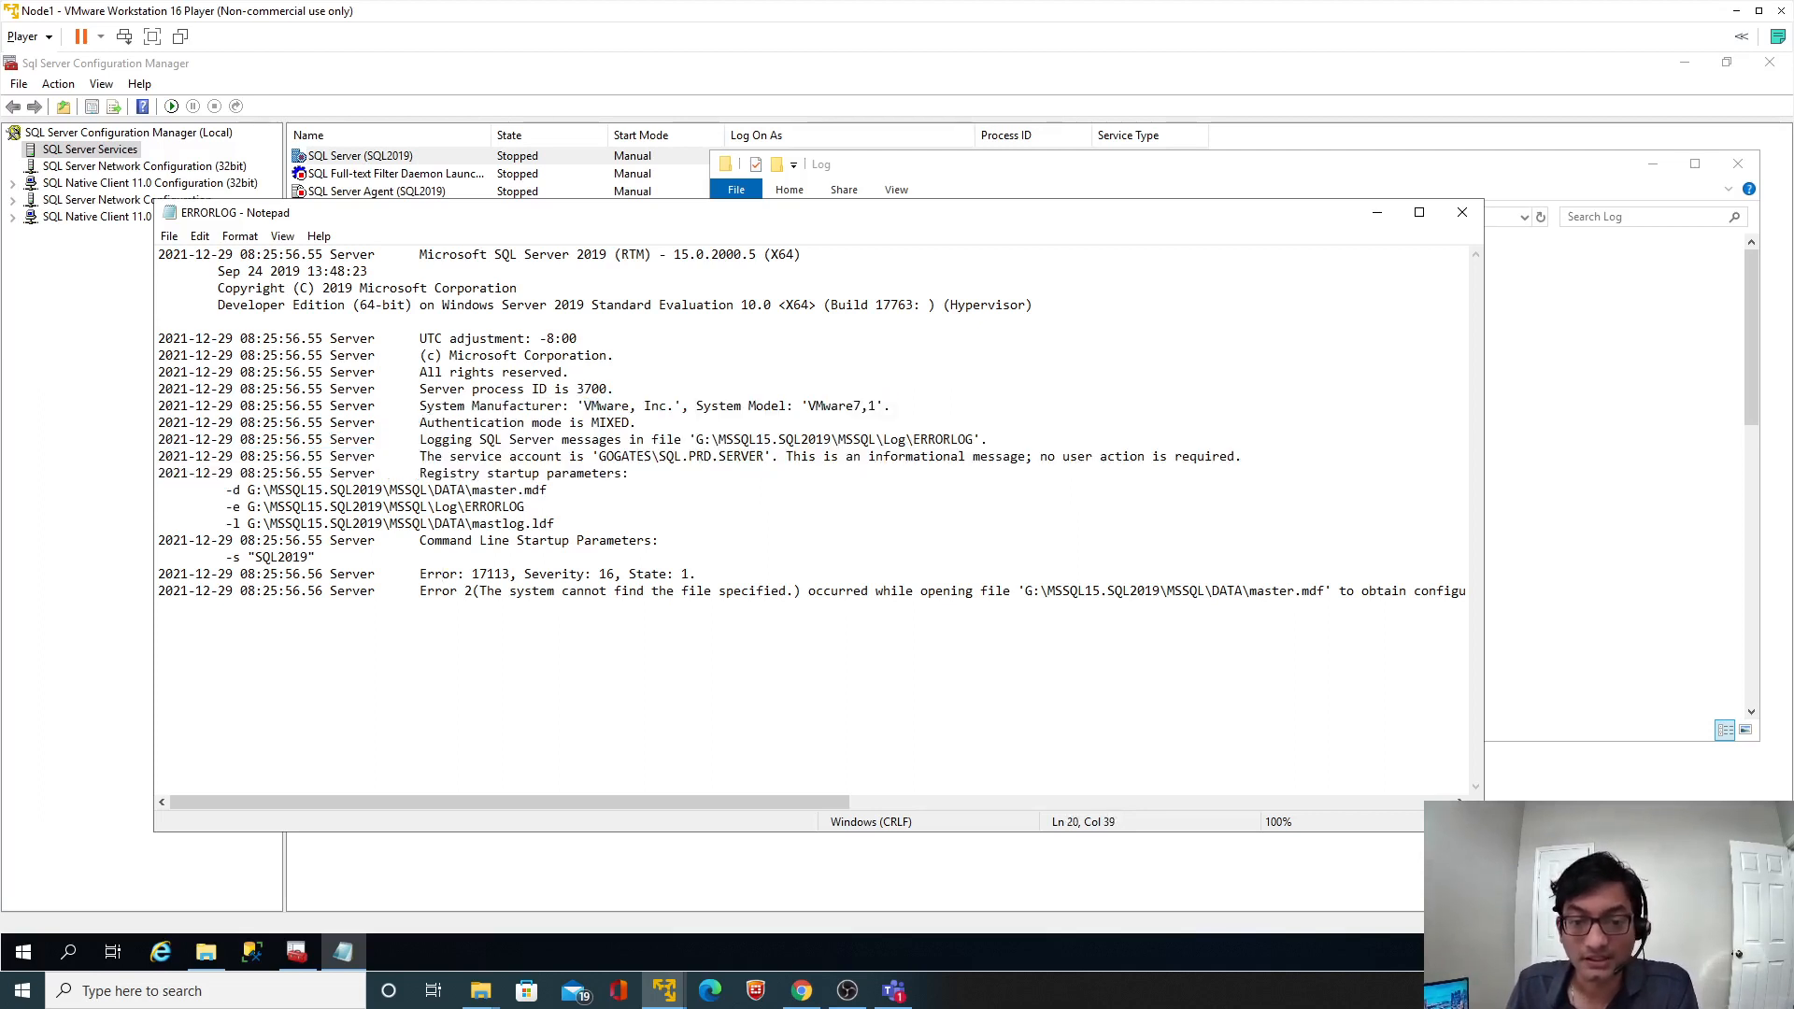
{"action": "left_click_drag", "start_coordinate": [202, 573], "coordinate": [690, 573]}
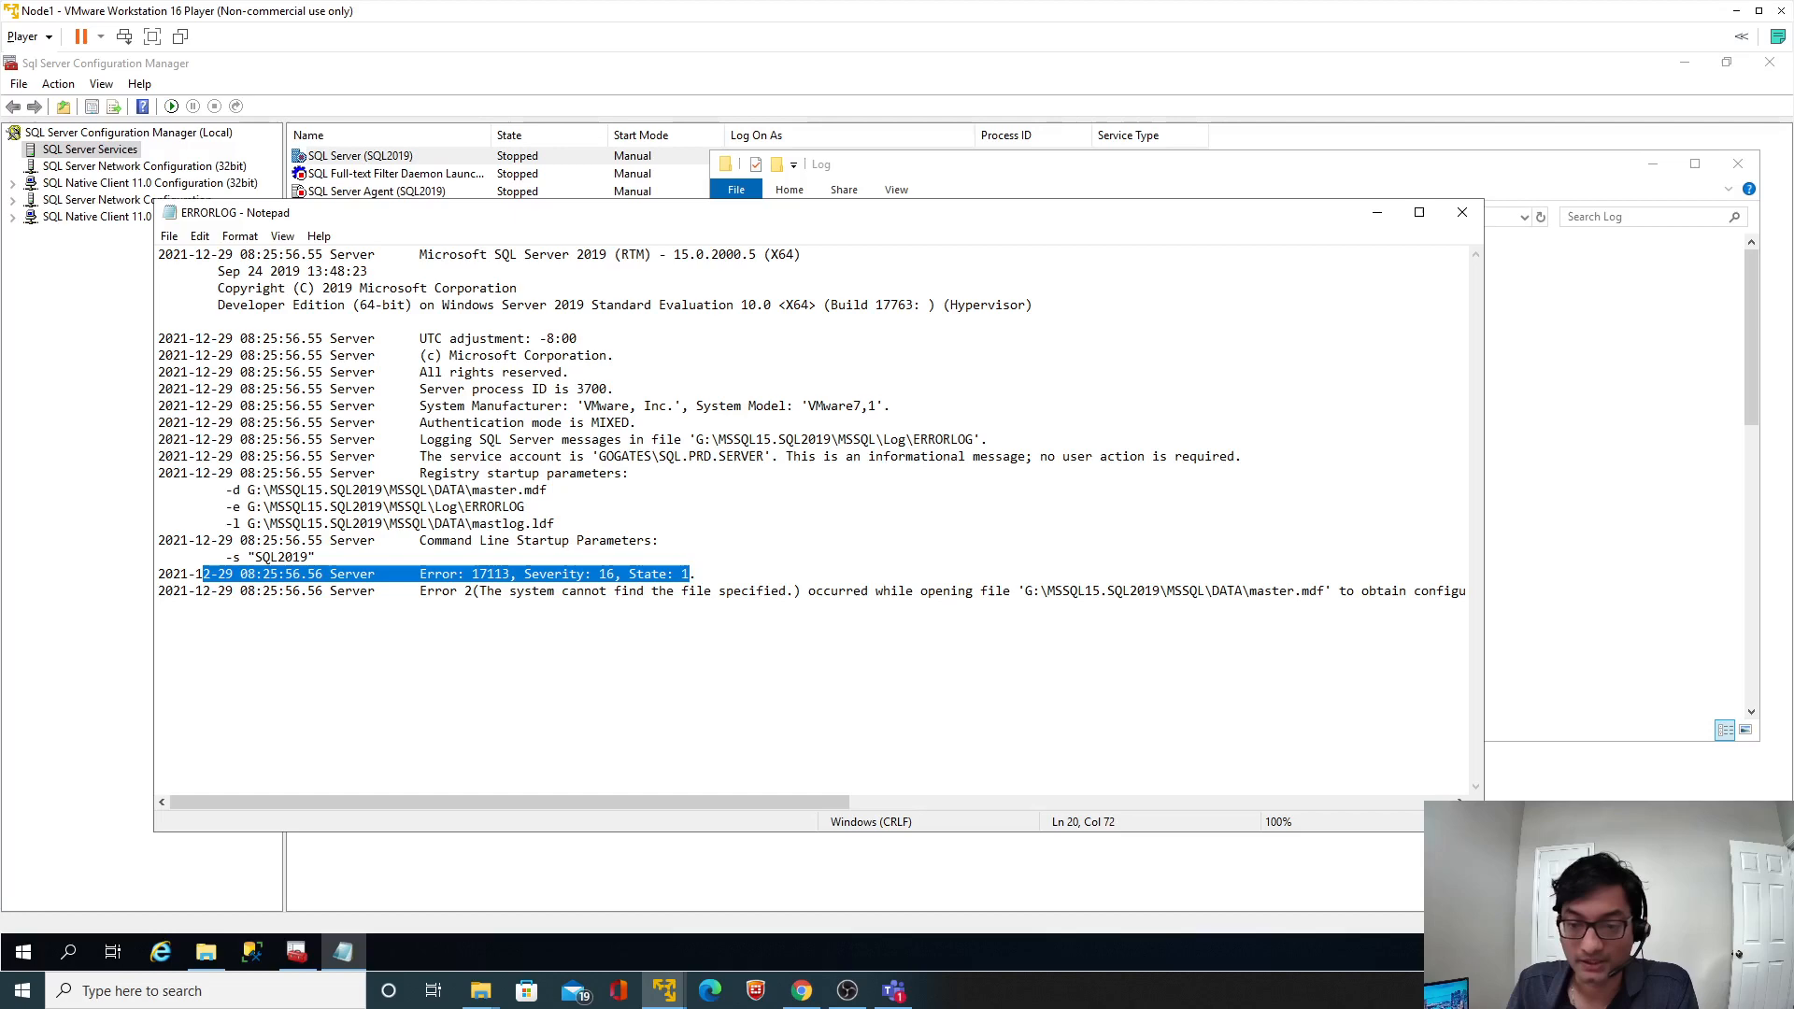
Maximize the ERRORLOG window and turn on word wrap to show the full error text.
{"action": "left_click", "coordinate": [1419, 212]}
{"action": "left_click", "coordinate": [92, 84]}
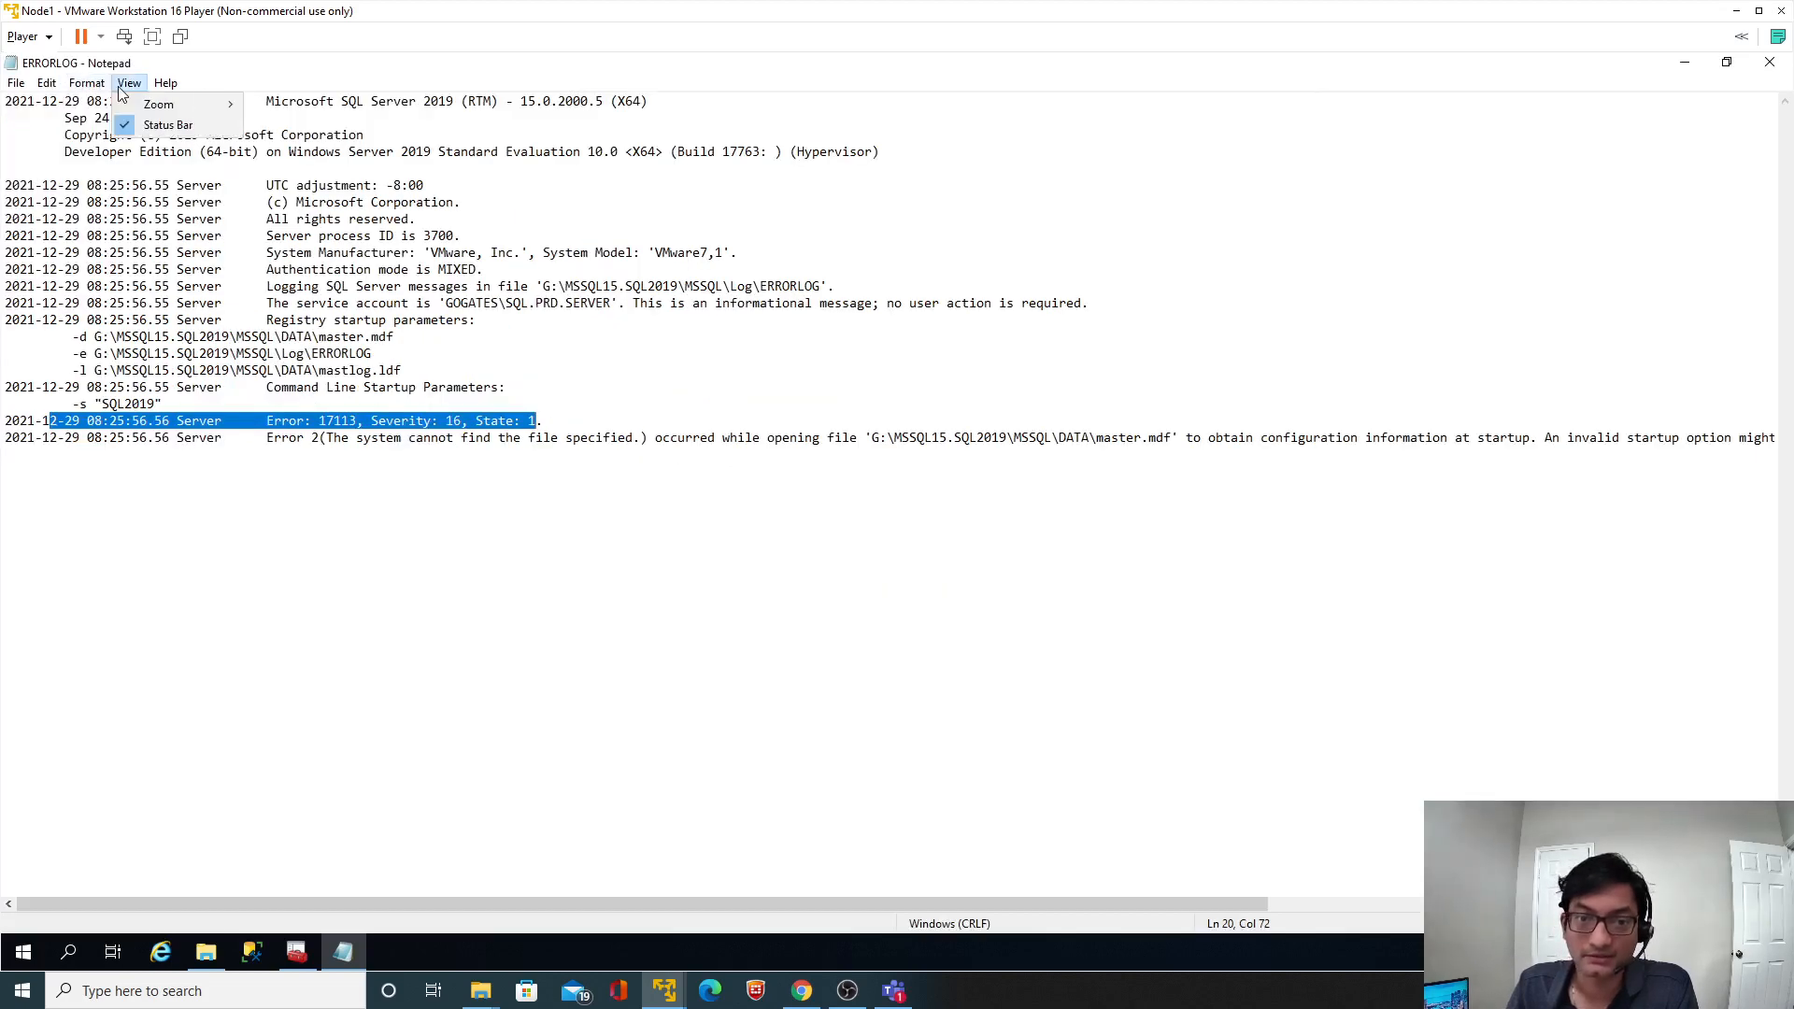
{"action": "left_click", "coordinate": [110, 102]}
{"action": "left_click", "coordinate": [5, 471]}
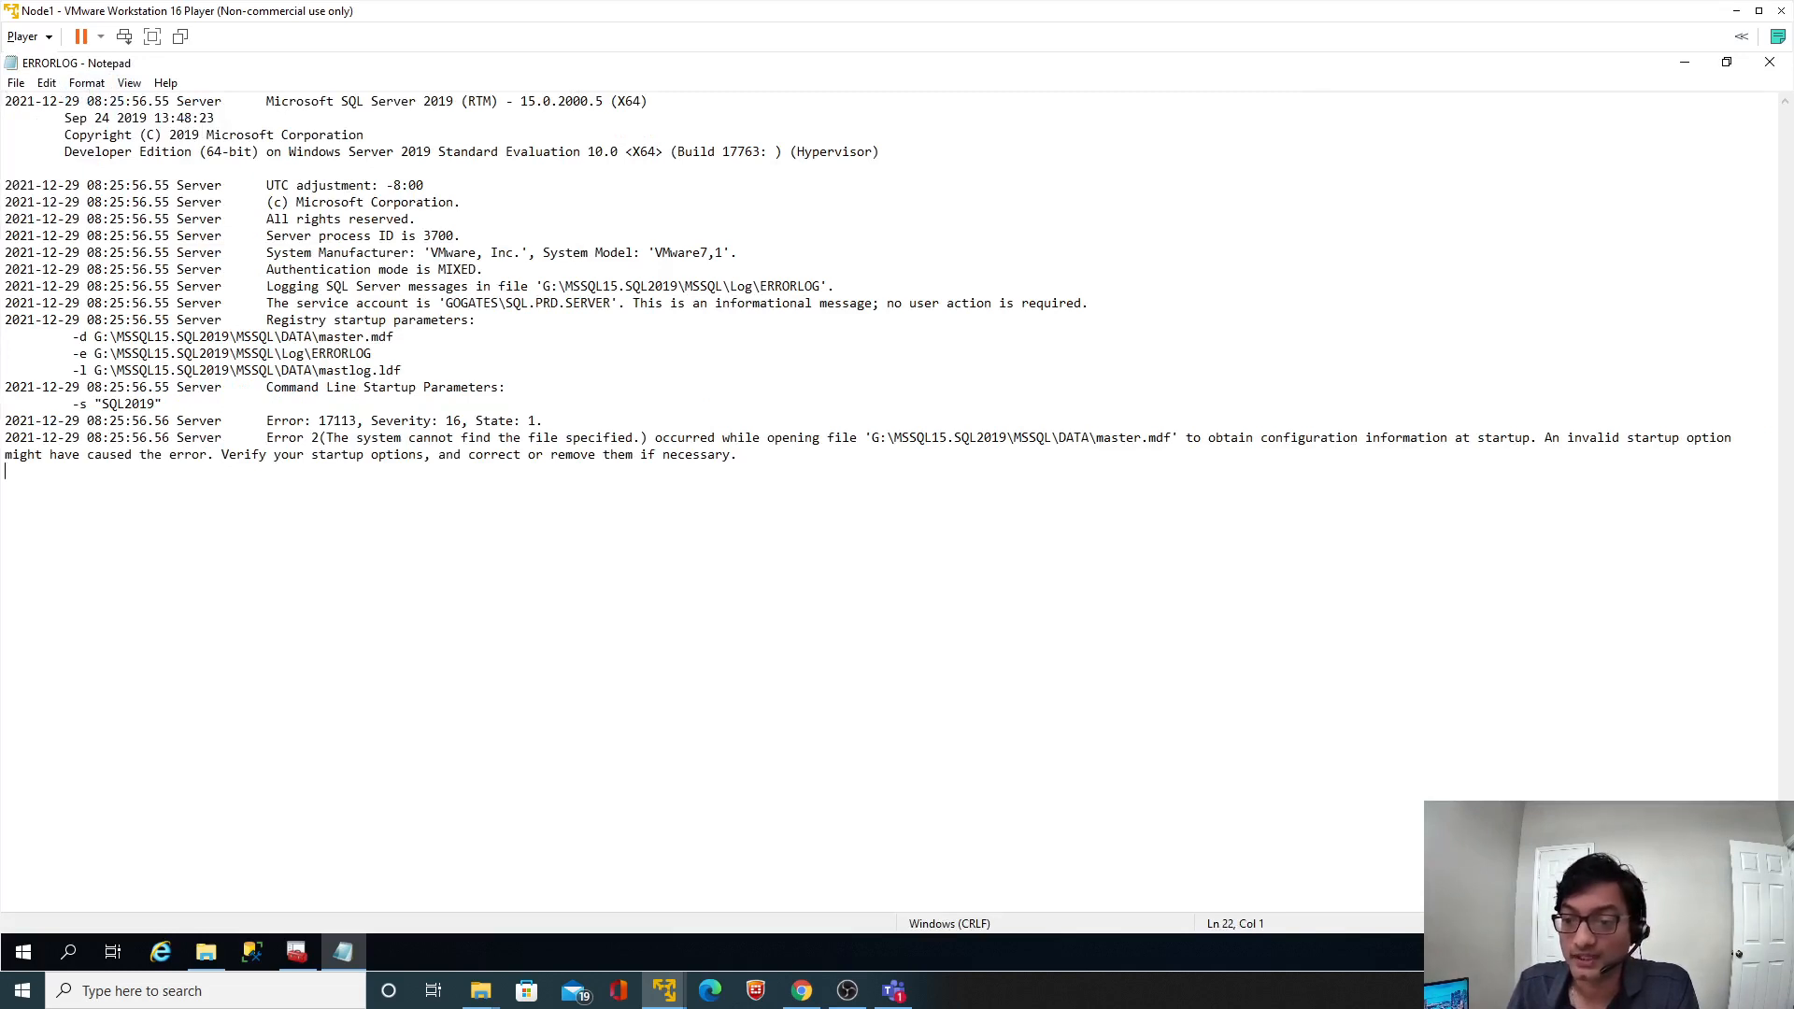
Compare the master.mdf path in the error entry with the ALTER DATABASE master paths in the GitHub README in Chrome.
{"action": "left_click_drag", "start_coordinate": [872, 437], "coordinate": [1166, 438]}
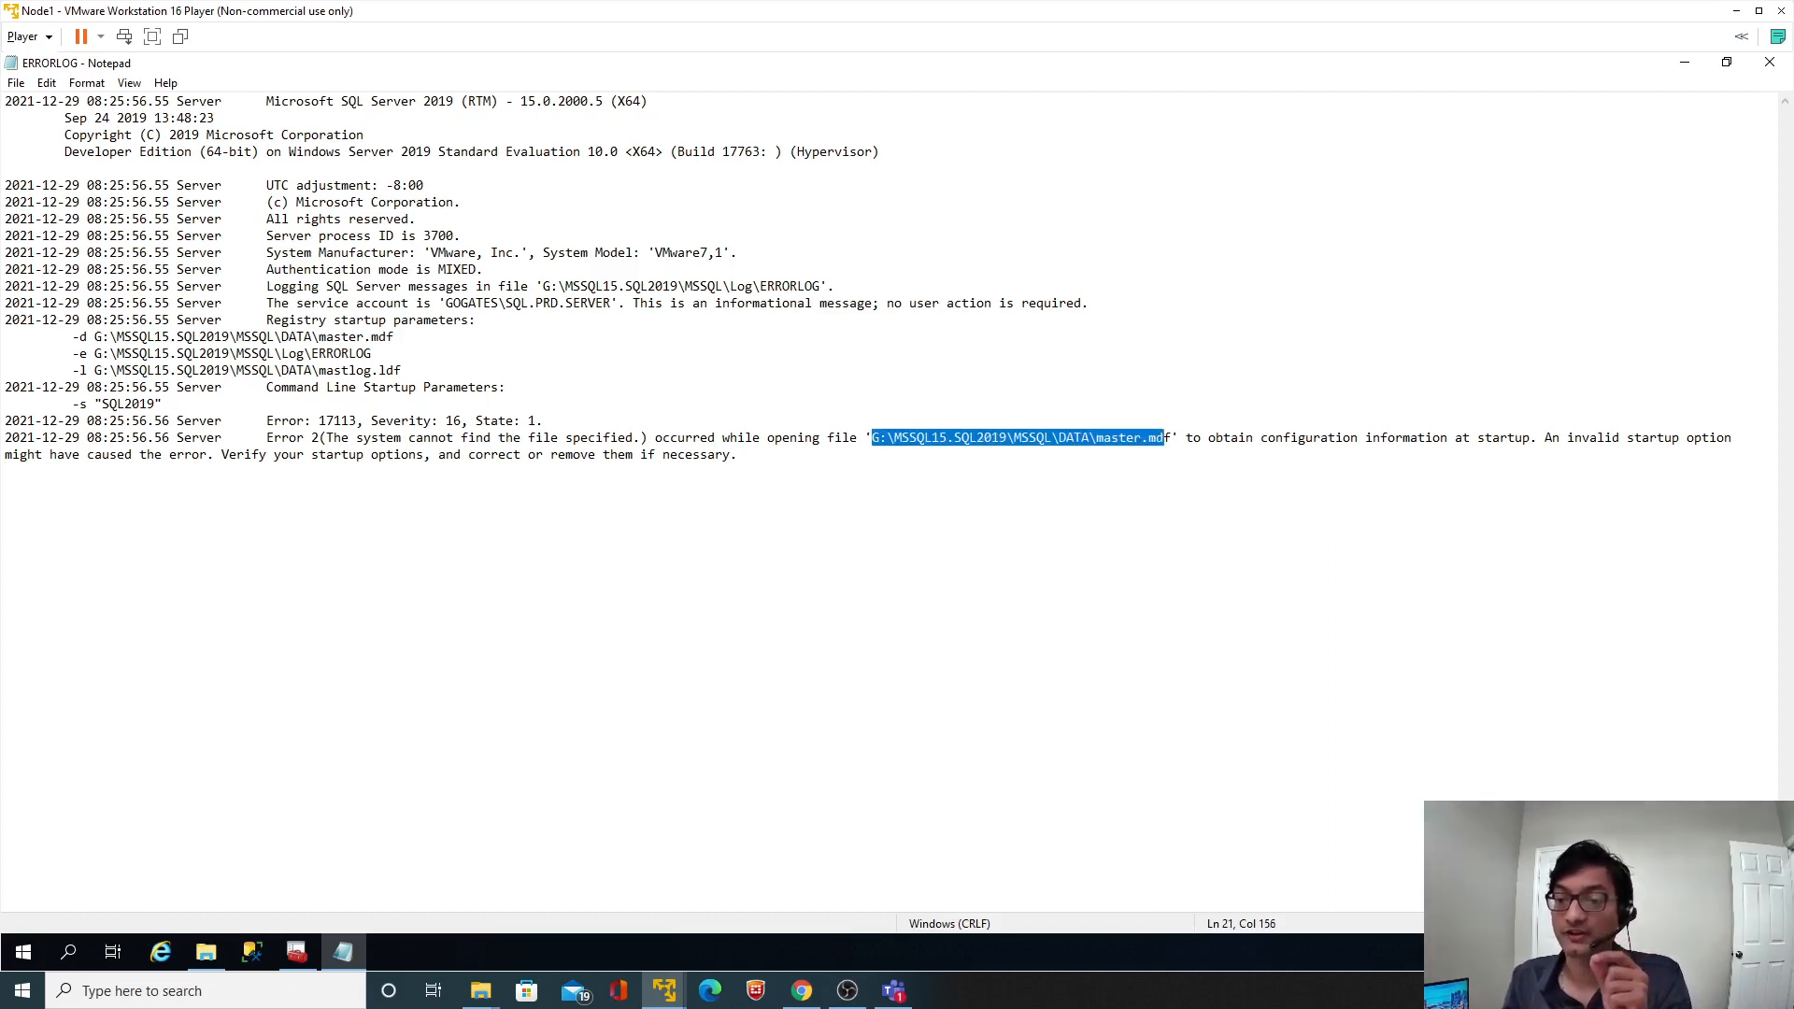
{"action": "left_click", "coordinate": [879, 438]}
{"action": "left_click_drag", "start_coordinate": [871, 438], "coordinate": [1045, 438]}
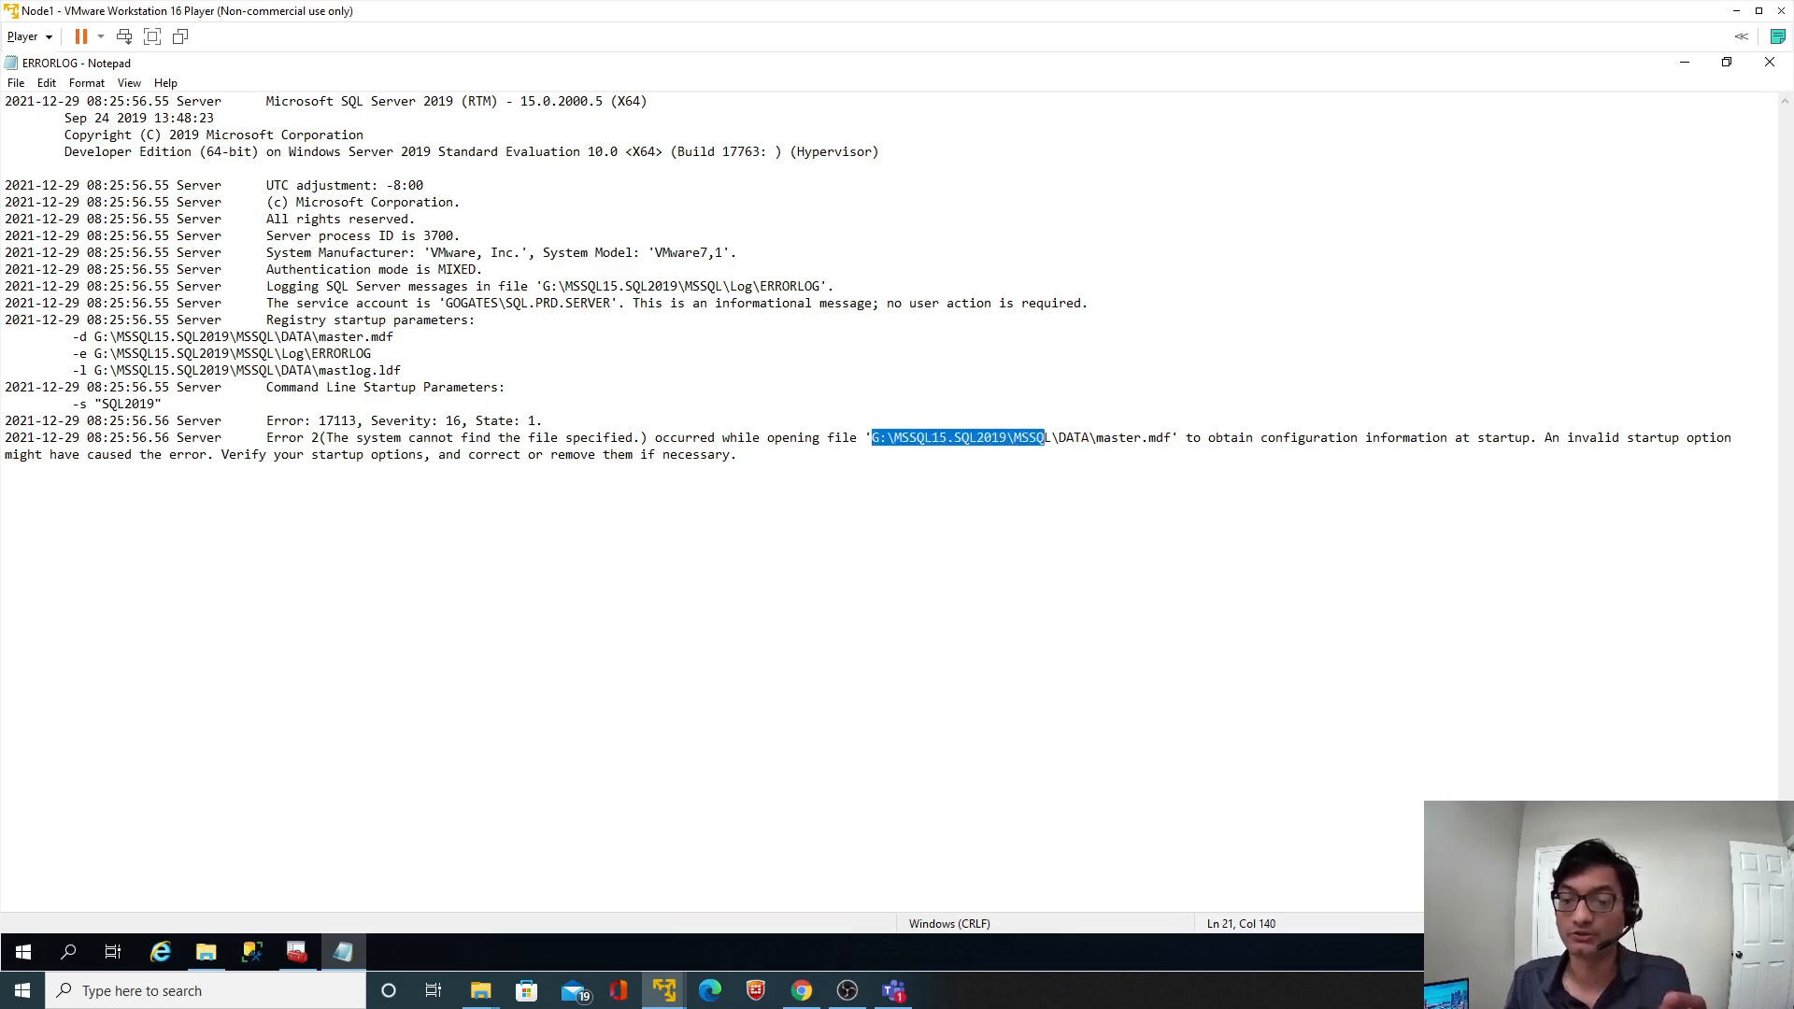
{"action": "left_click", "coordinate": [802, 990]}
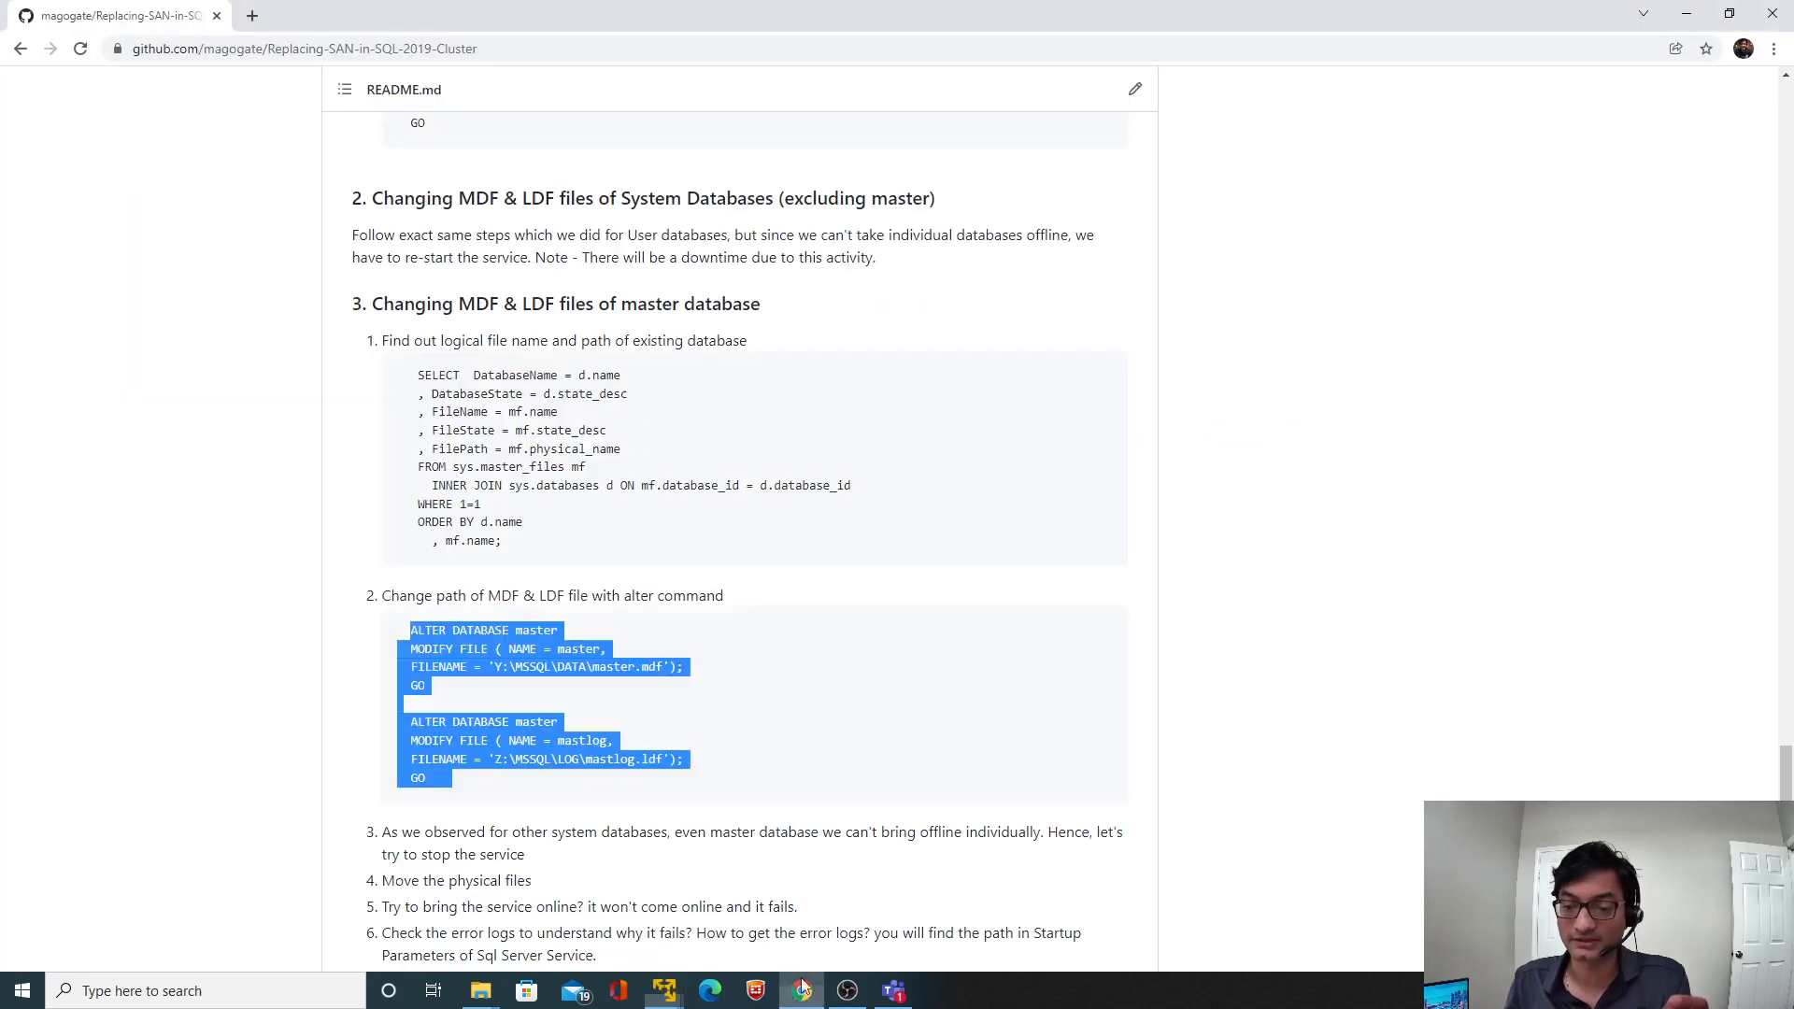
{"action": "left_click", "coordinate": [621, 690]}
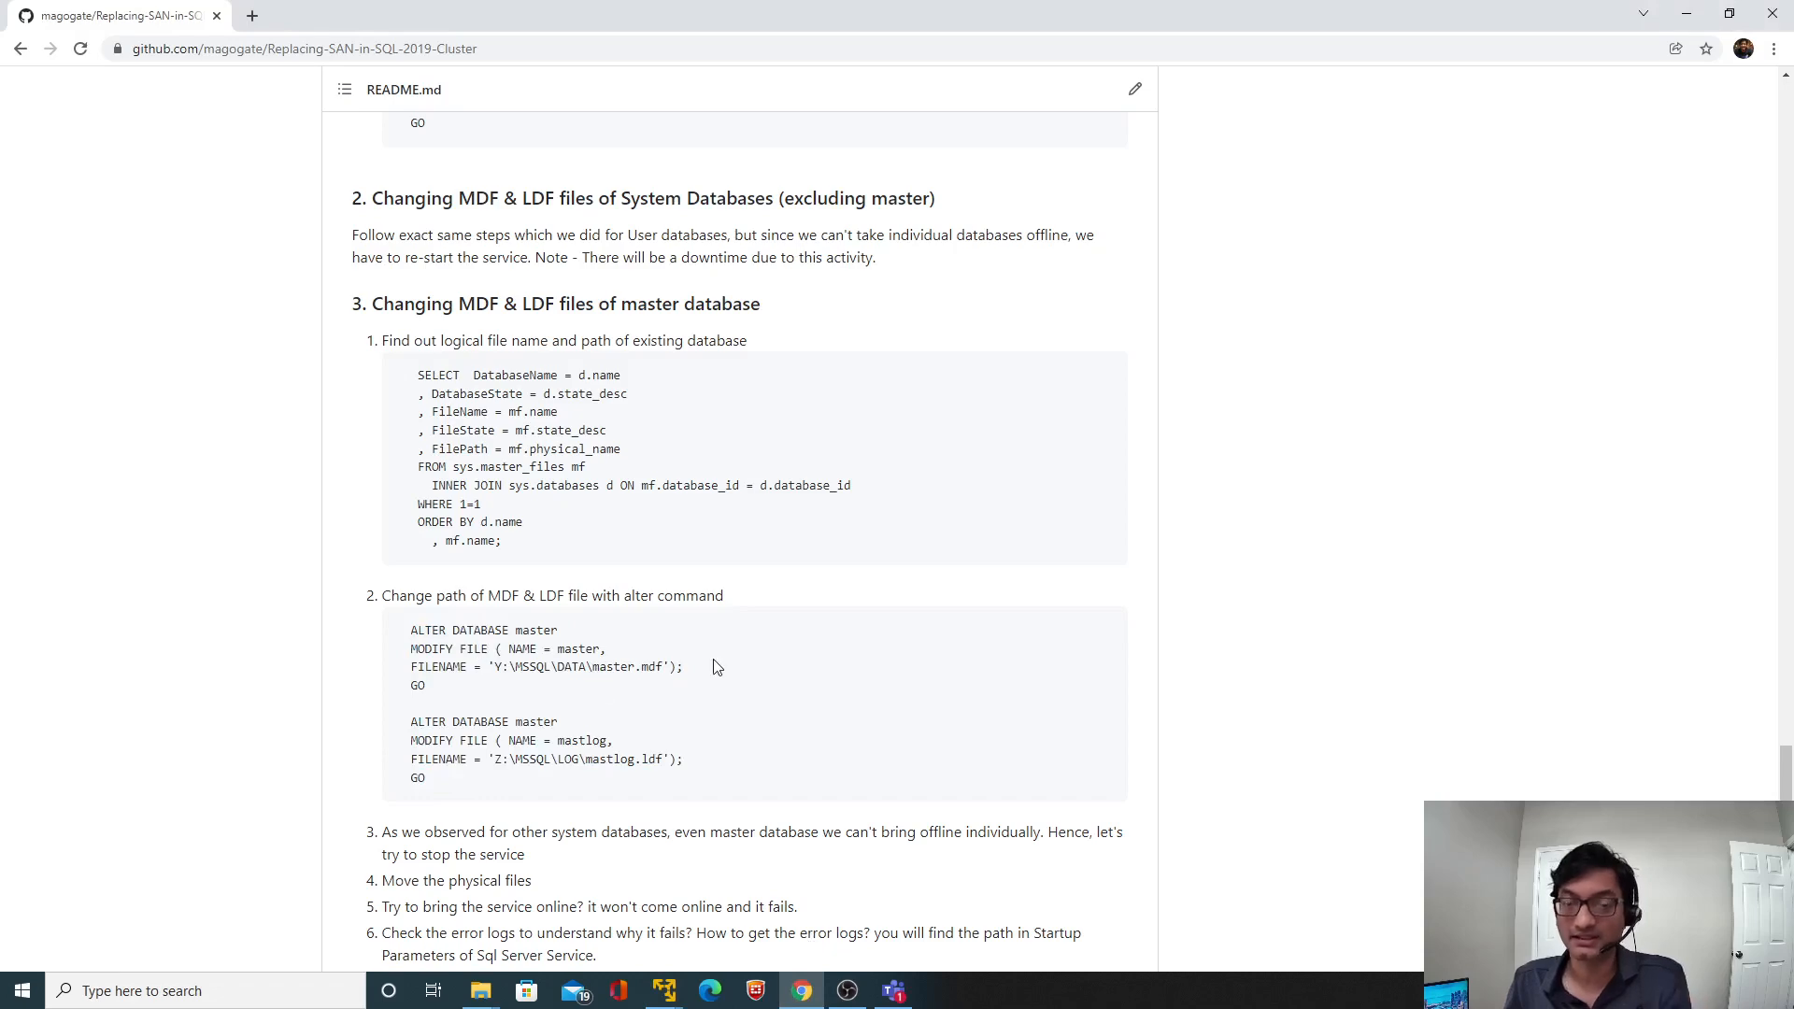
{"action": "key", "text": "alt+Tab"}
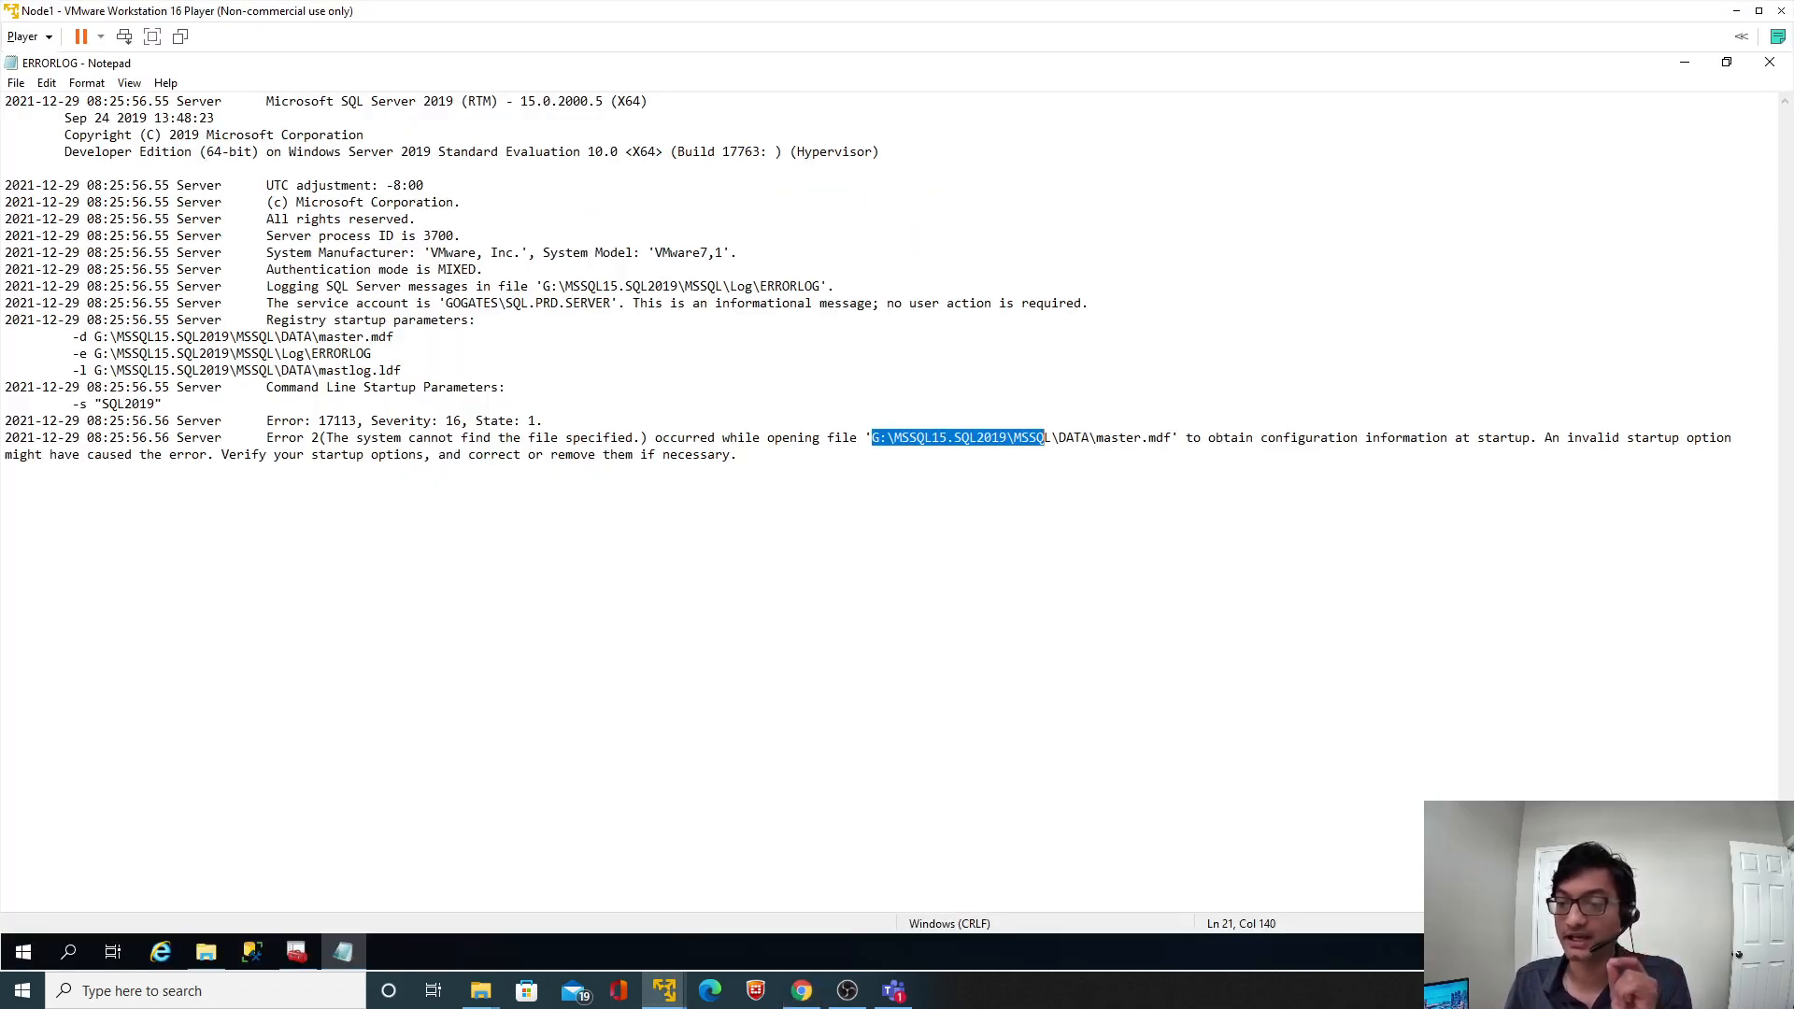
Read the rest of the error entry about configuration information and invalid startup options, and close the log.
{"action": "left_click_drag", "start_coordinate": [1193, 437], "coordinate": [1529, 437]}
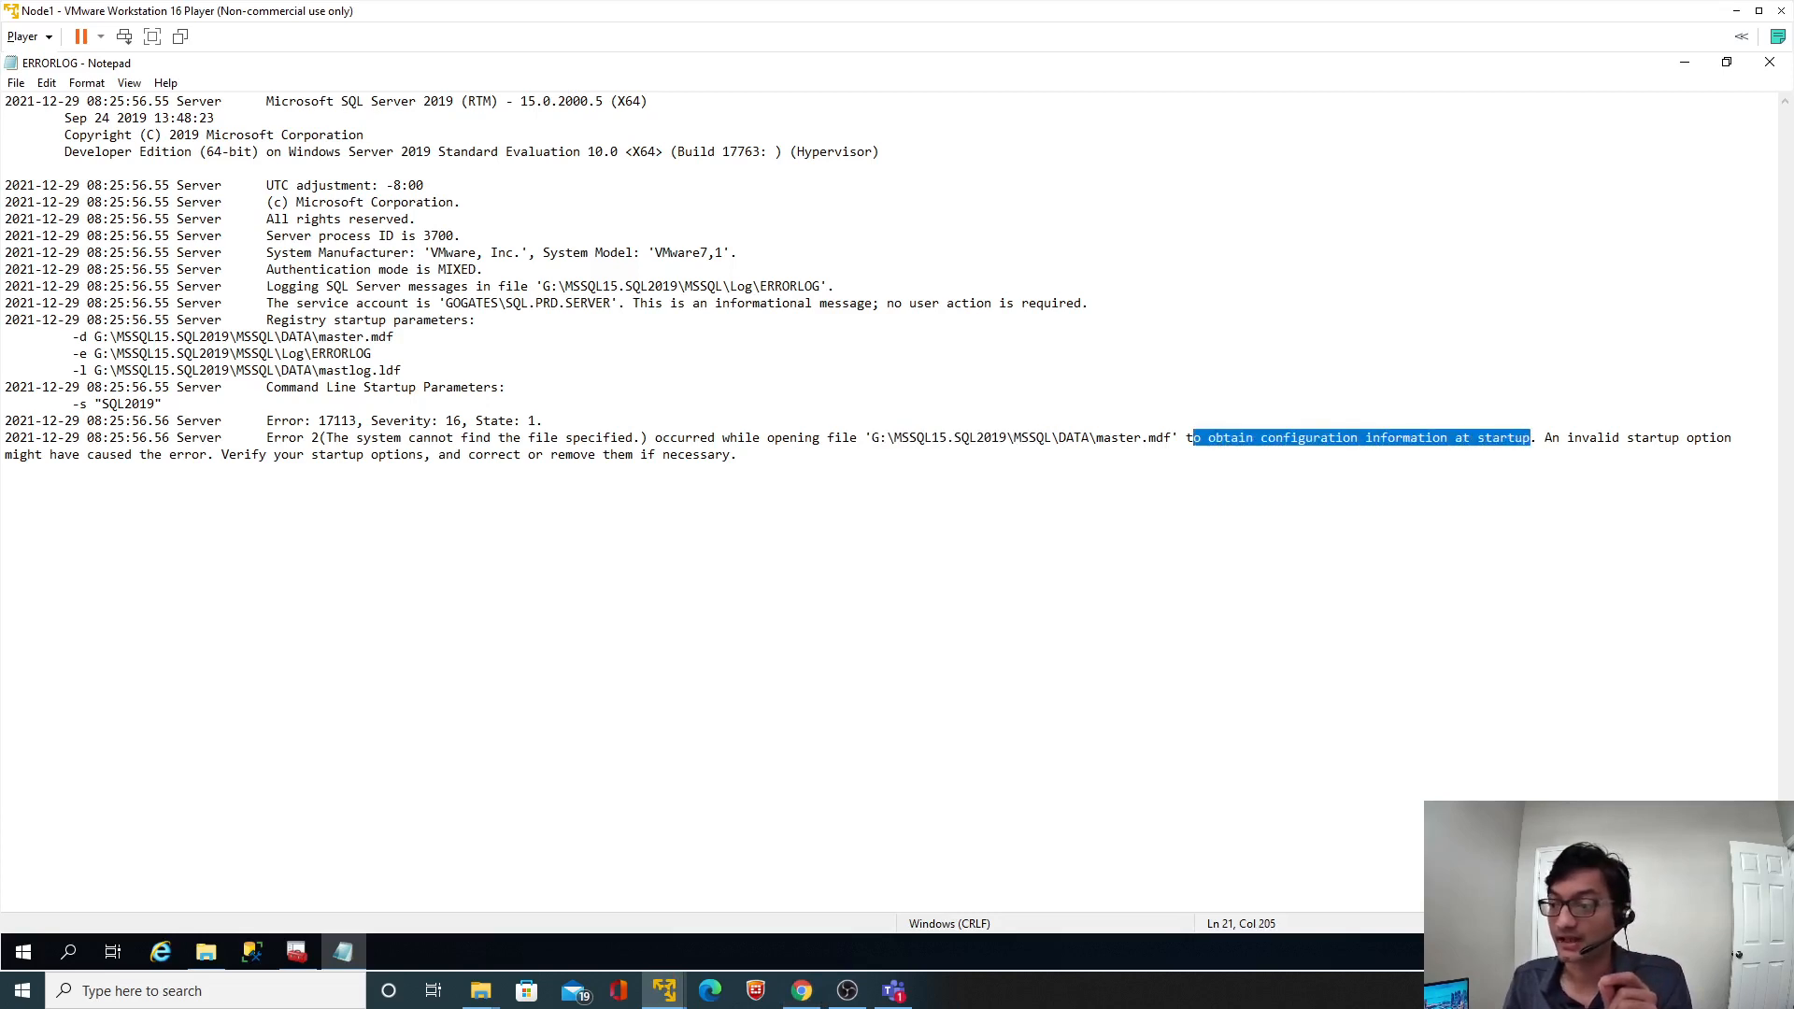
{"action": "left_click_drag", "start_coordinate": [1544, 437], "coordinate": [10, 471]}
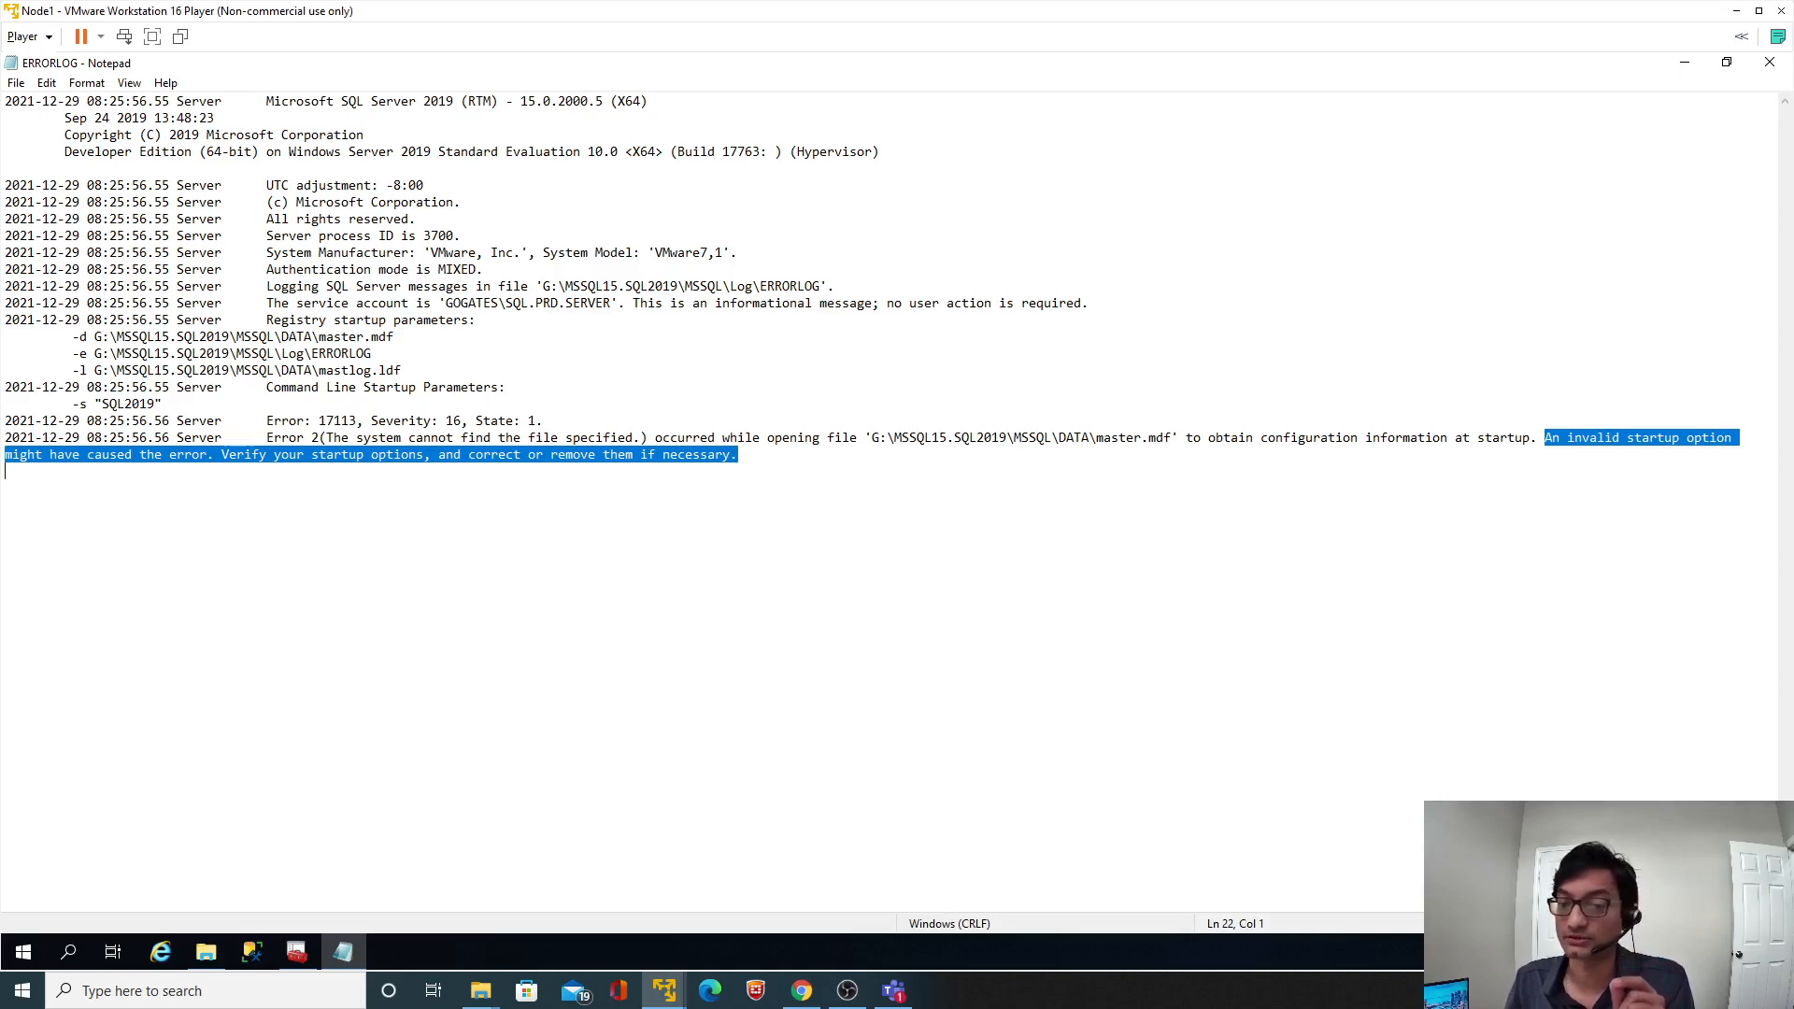
{"action": "left_click", "coordinate": [1769, 61]}
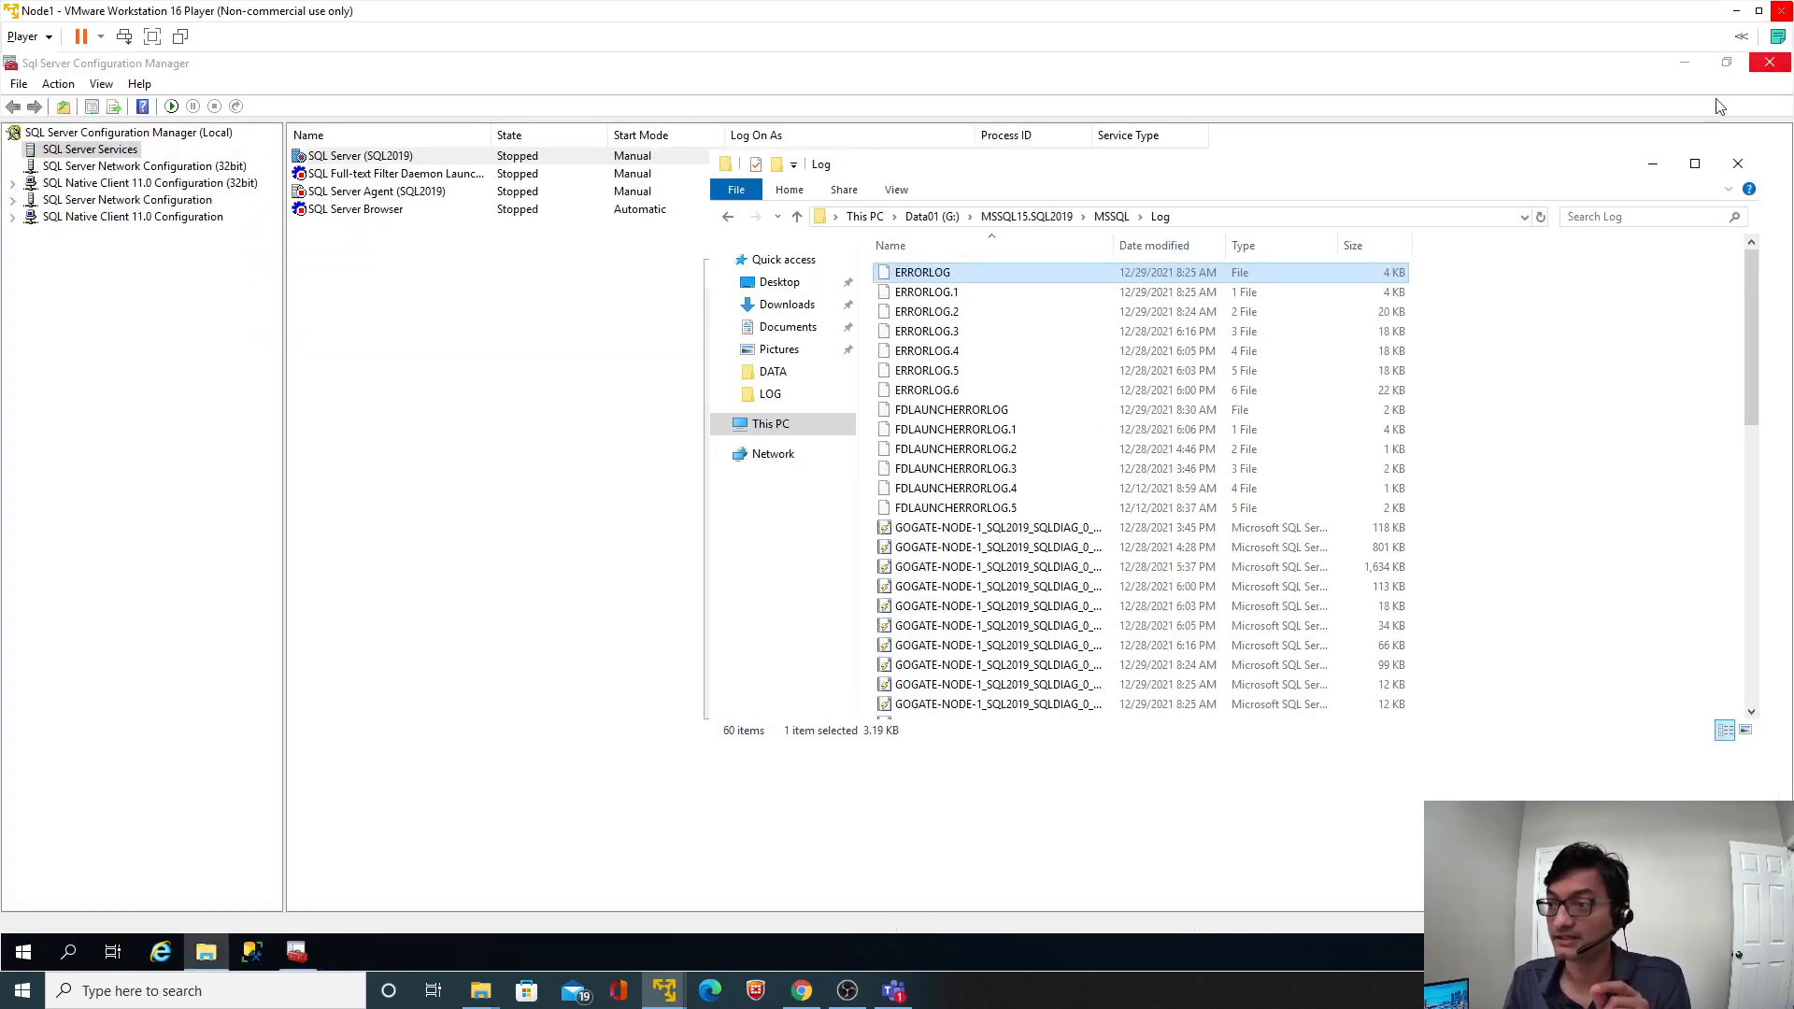
Return to SQL Server Configuration Manager and bring up the startup parameters of SQL Server (SQL2019).
{"action": "left_click", "coordinate": [597, 387]}
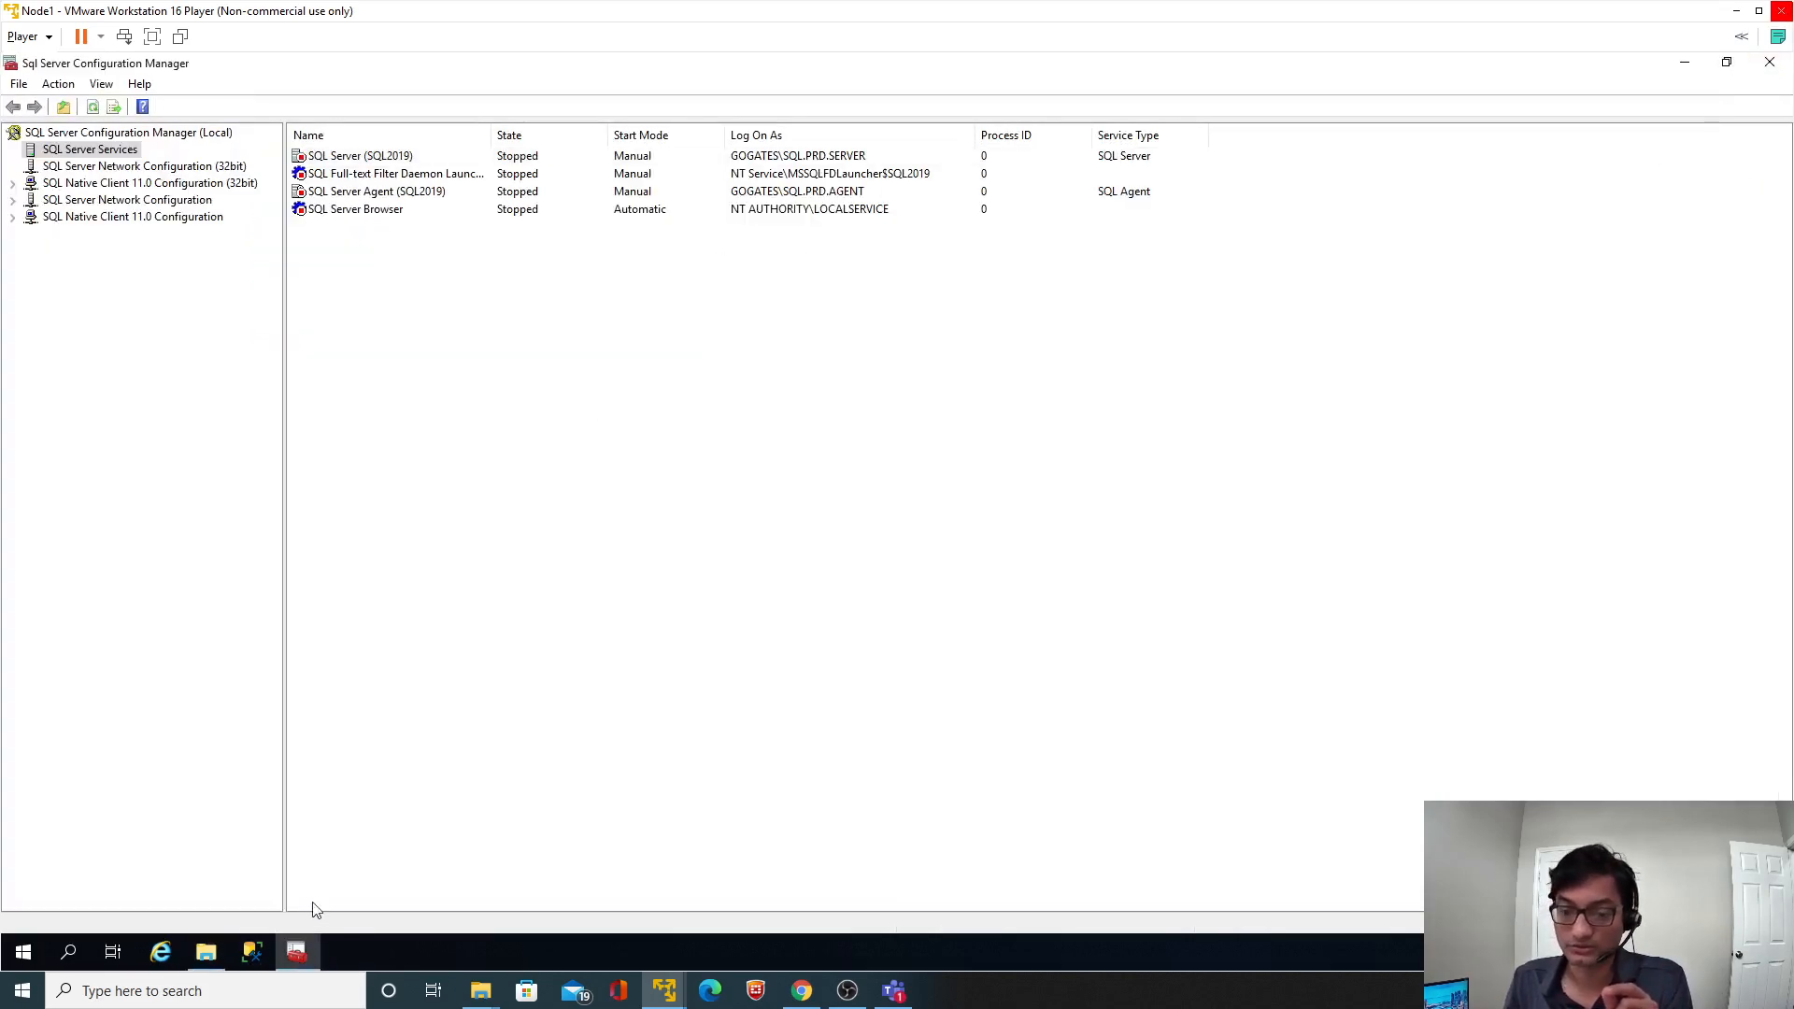
{"action": "right_click", "coordinate": [378, 156]}
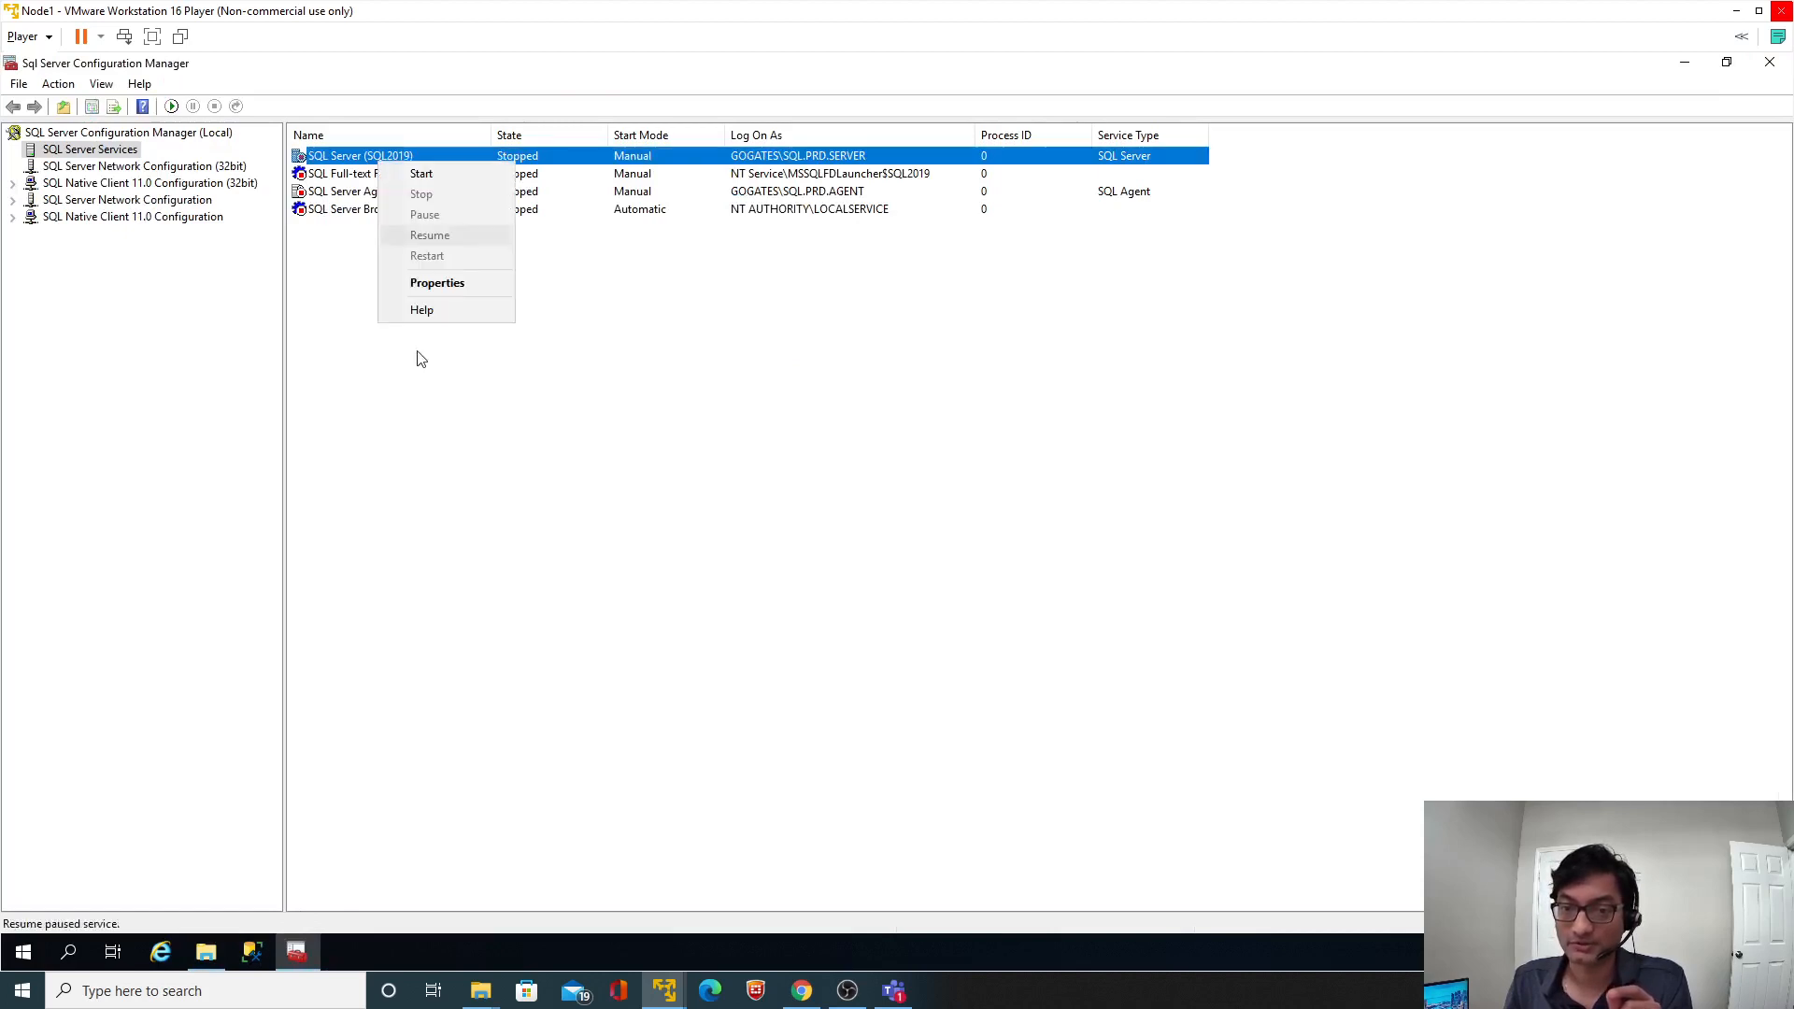
{"action": "left_click", "coordinate": [437, 283]}
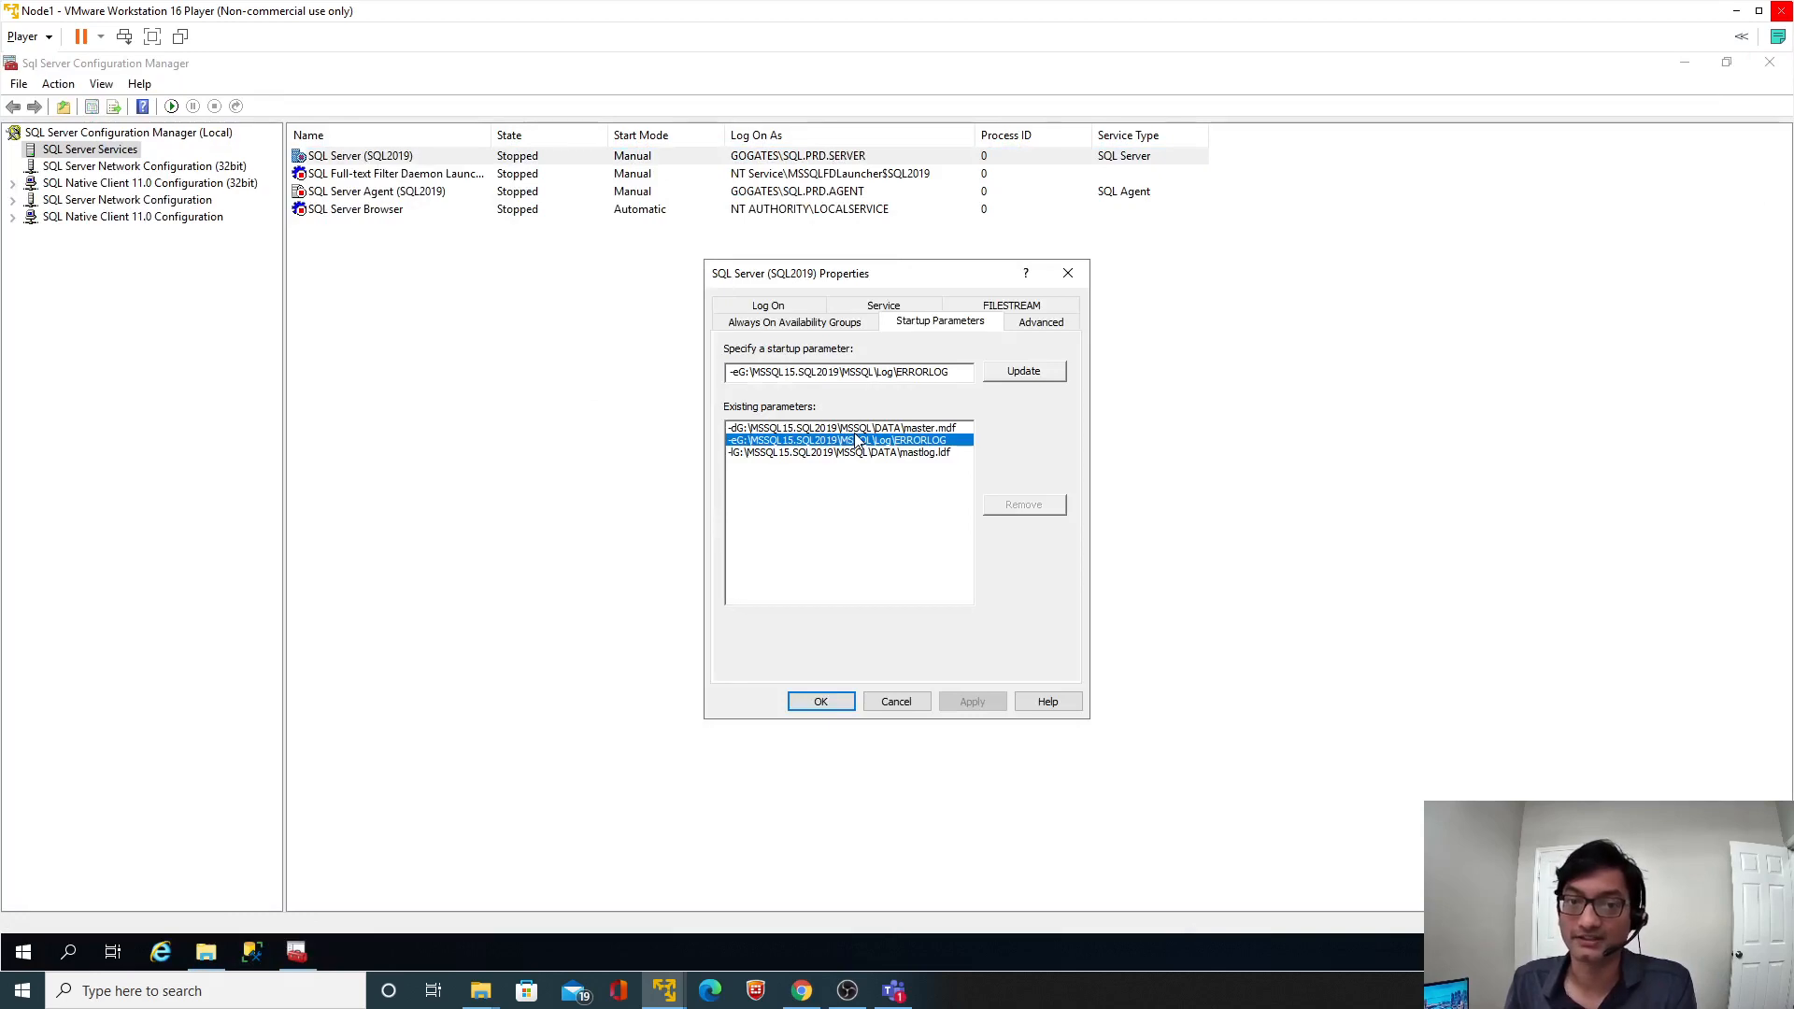
Switch to the GitHub README in Chrome and compare the OLD and NEW startup parameter paths for master.mdf and mastlog.ldf.
{"action": "left_click", "coordinate": [818, 988]}
{"action": "scroll", "coordinate": [846, 651], "scroll_direction": "down", "scroll_amount": 5}
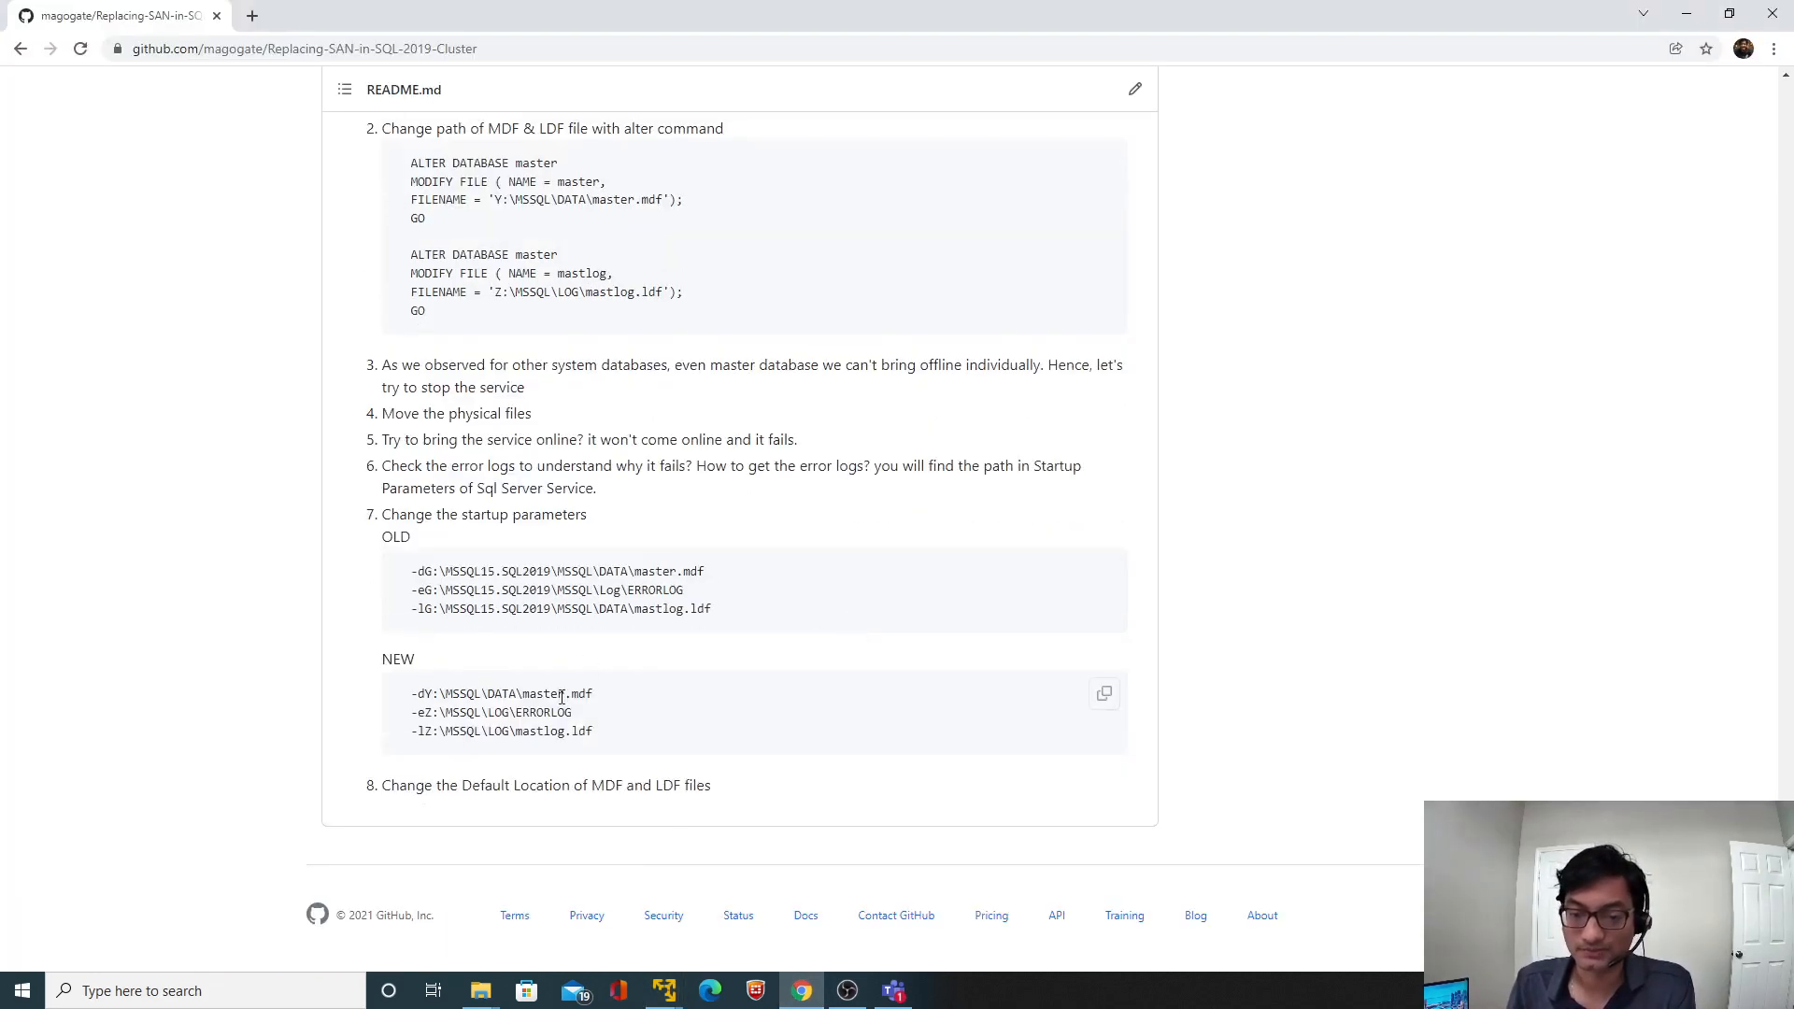
{"action": "left_click_drag", "start_coordinate": [598, 695], "coordinate": [417, 695]}
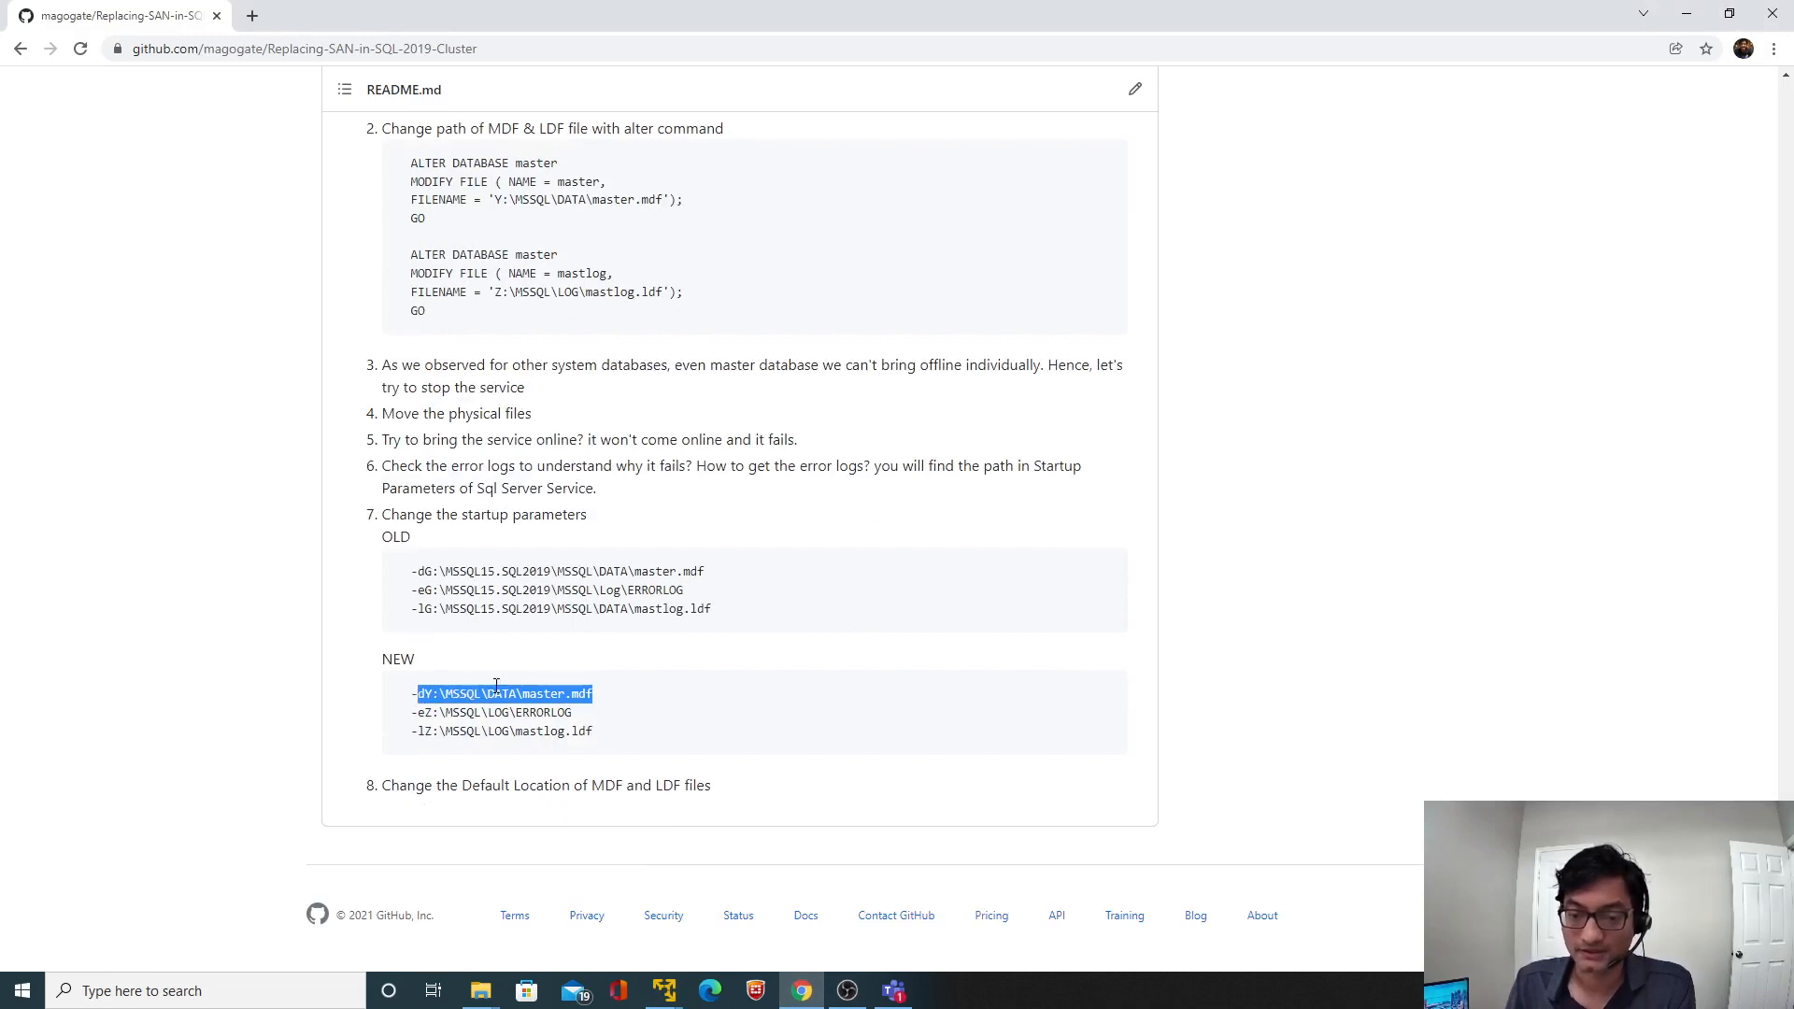
{"action": "left_click", "coordinate": [514, 598]}
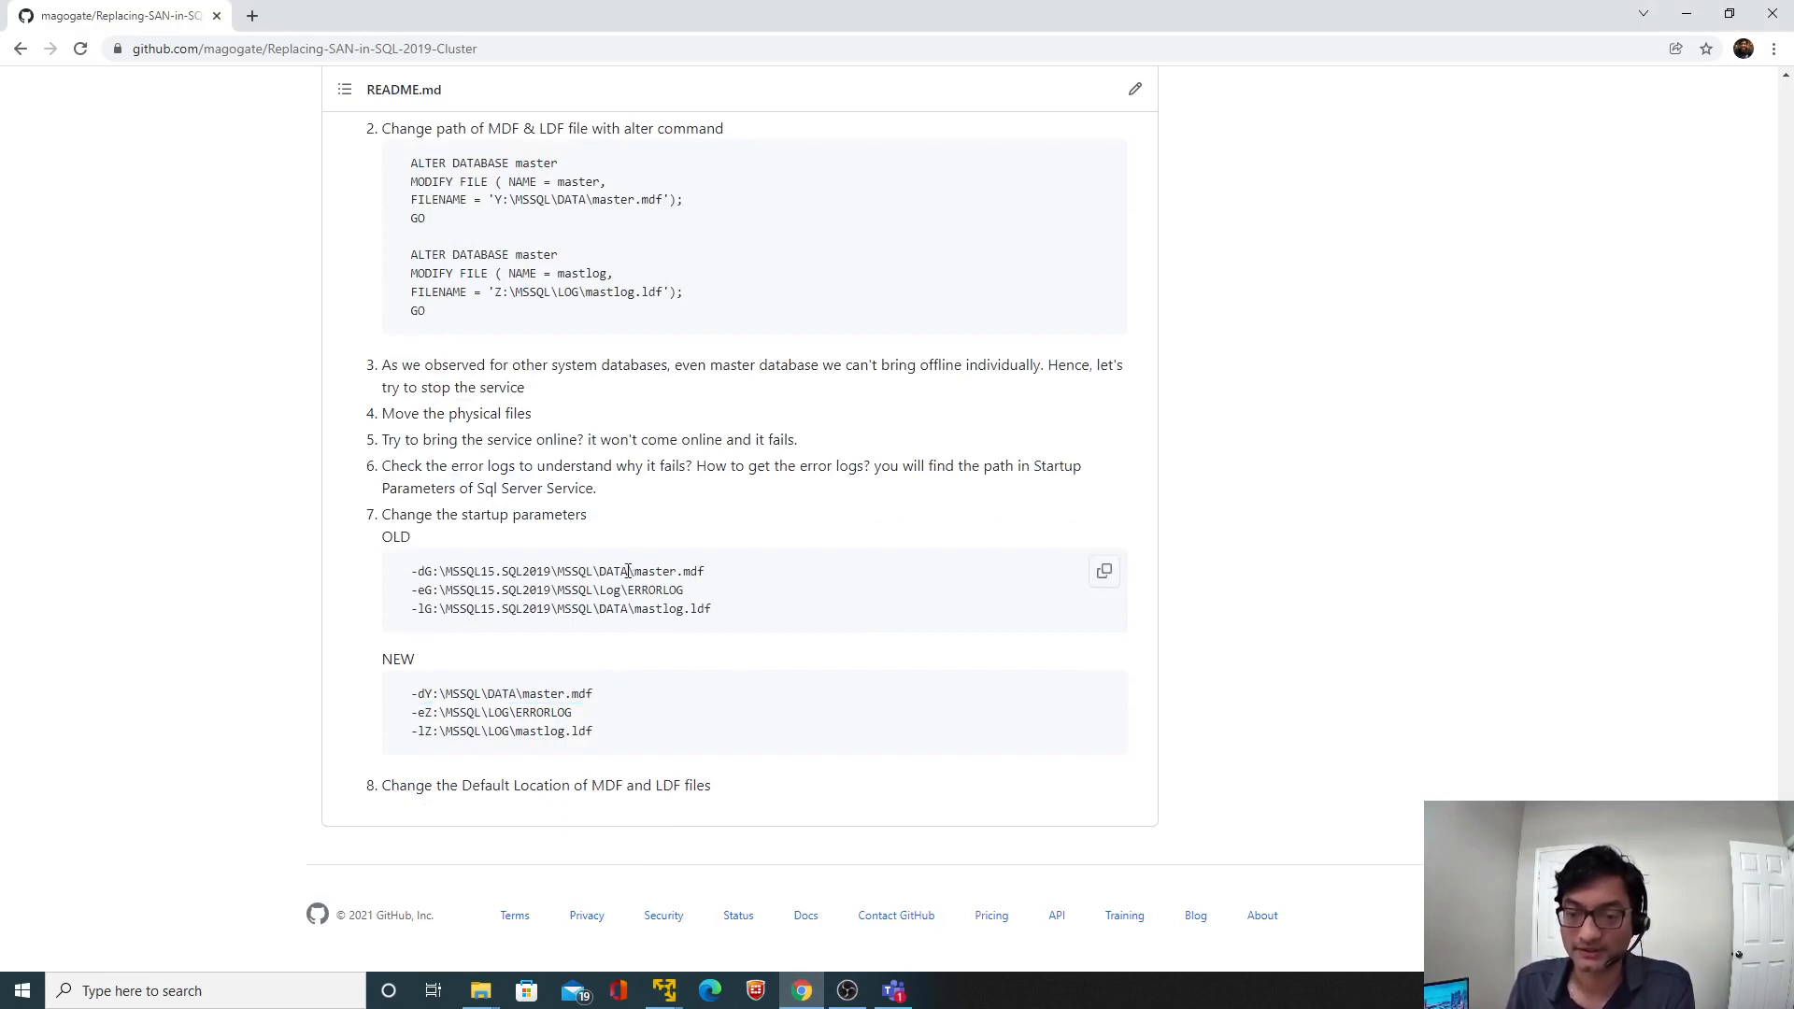
{"action": "left_click_drag", "start_coordinate": [423, 571], "coordinate": [677, 571]}
{"action": "left_click_drag", "start_coordinate": [427, 694], "coordinate": [485, 694]}
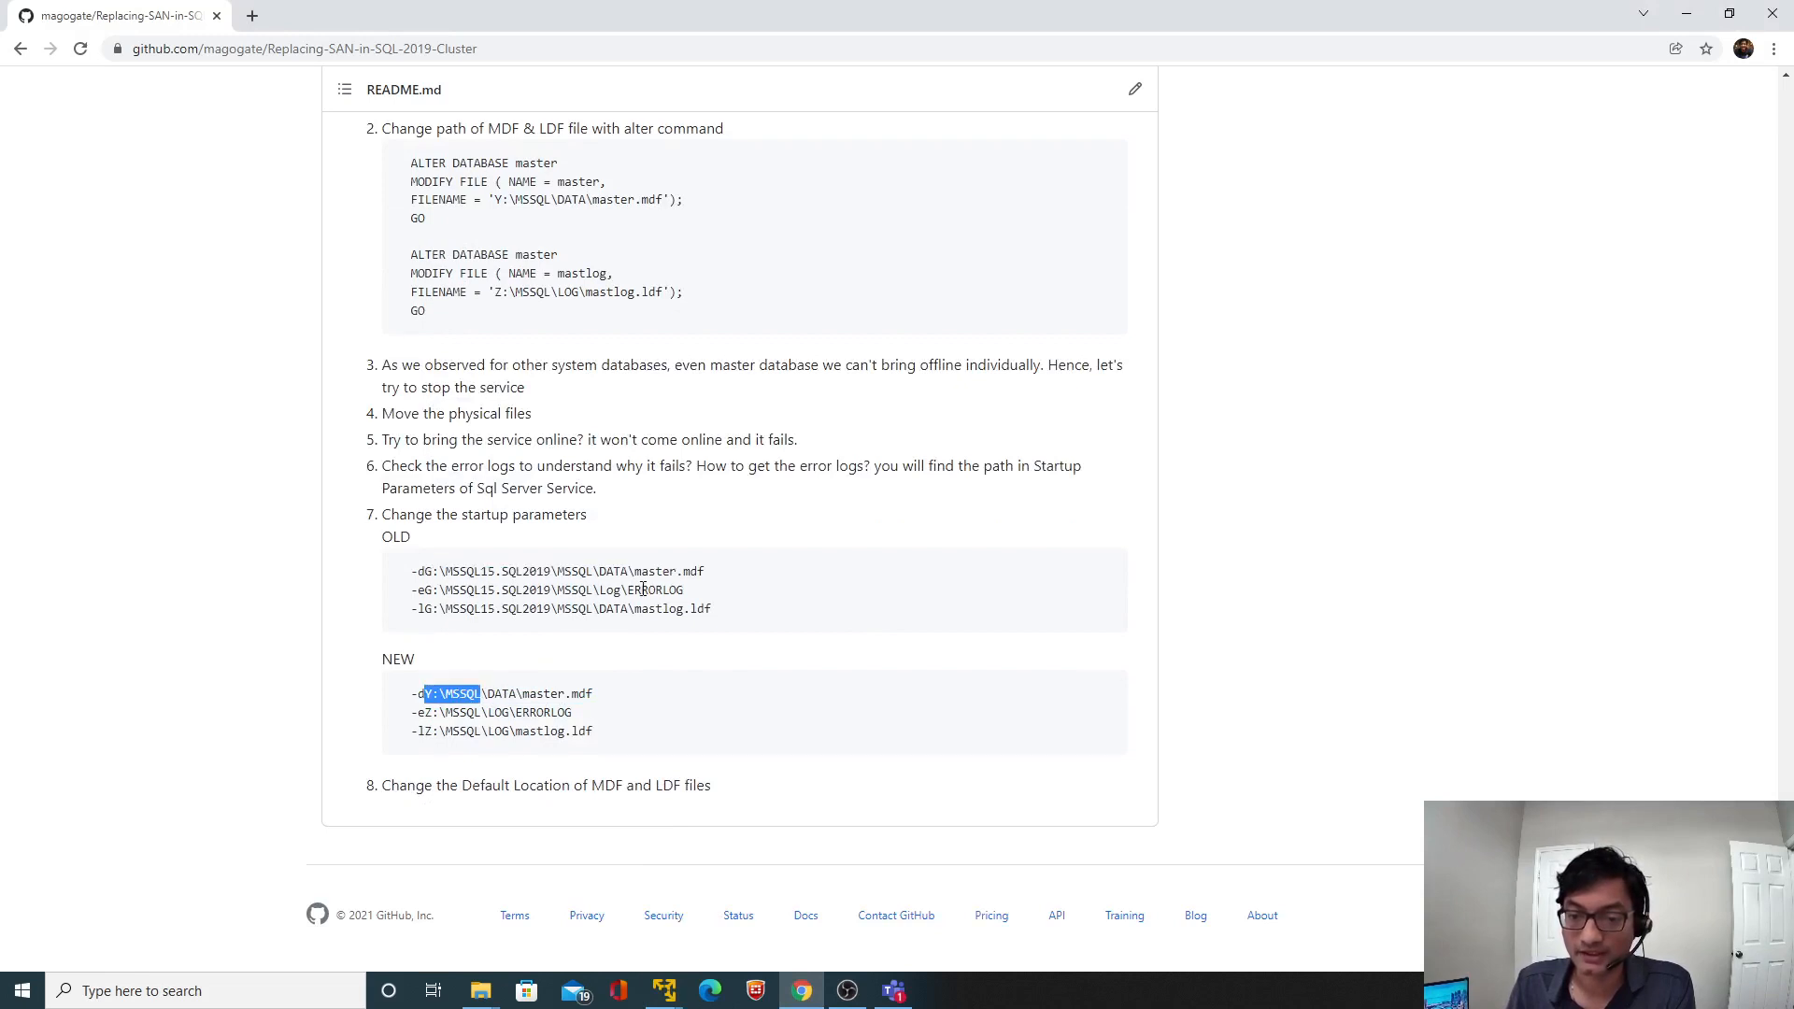
{"action": "left_click_drag", "start_coordinate": [423, 608], "coordinate": [634, 608]}
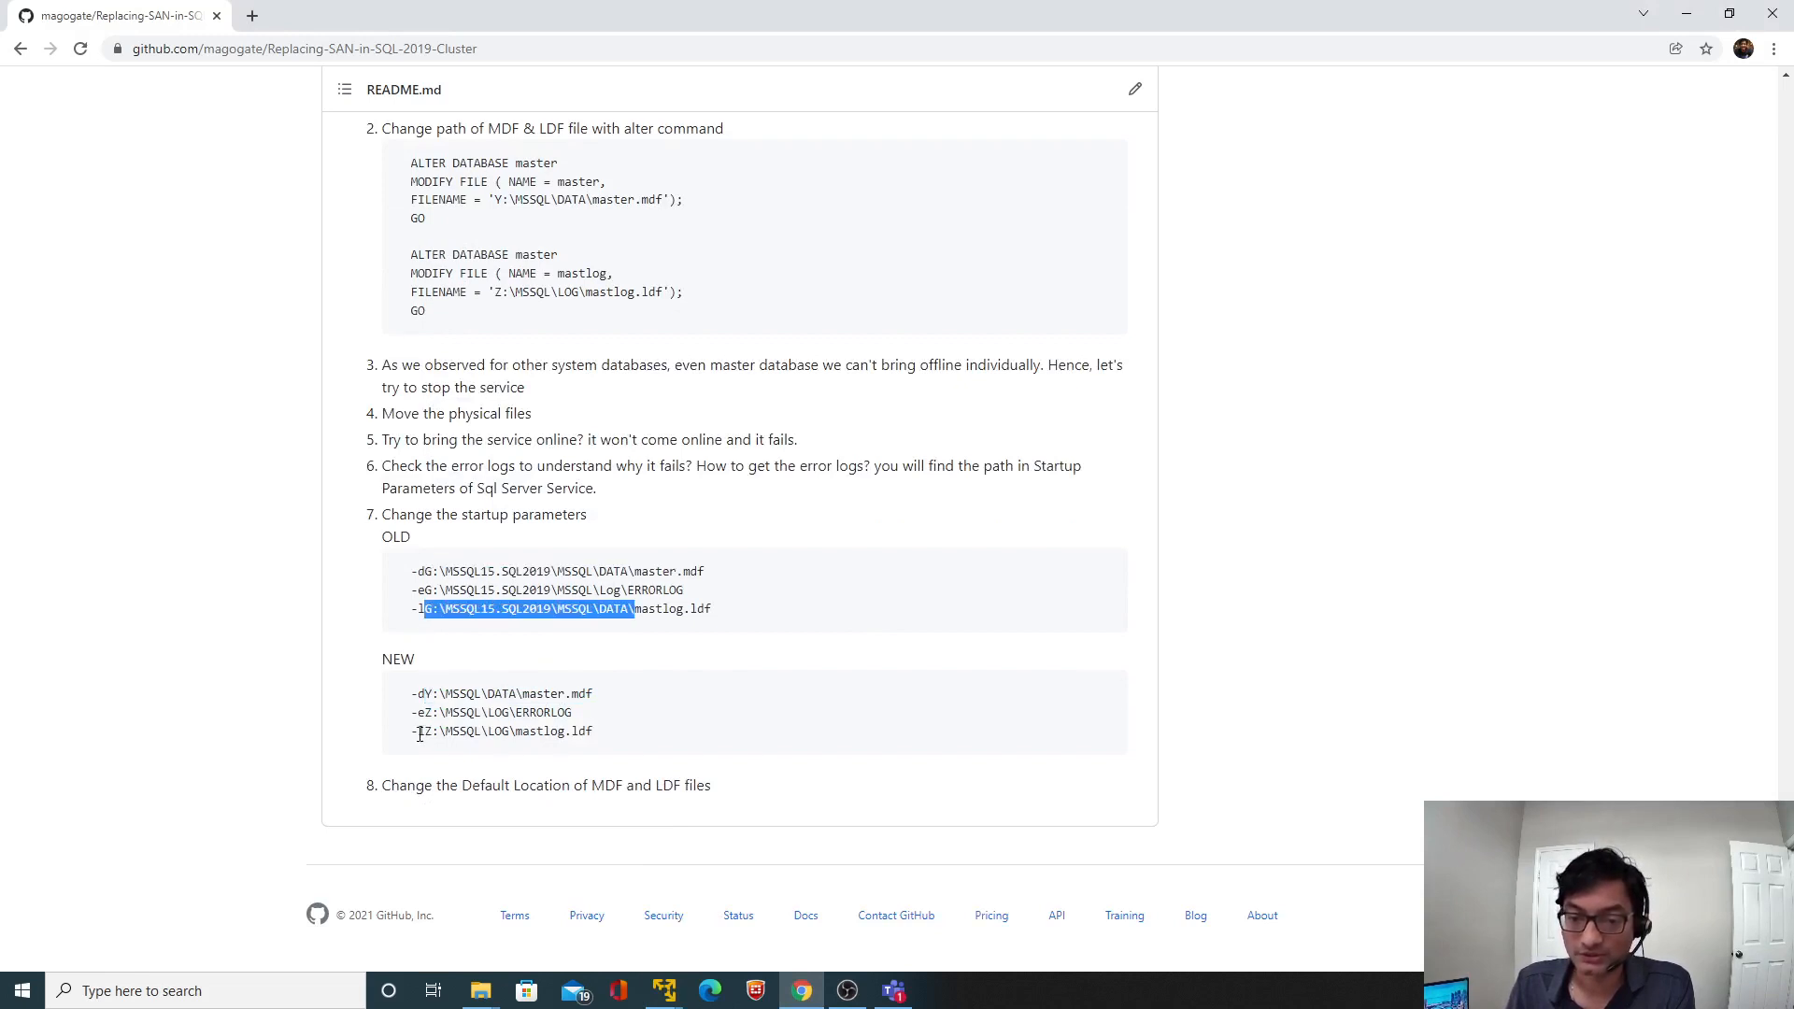
Copy the new master.mdf parameter from the README and update that startup parameter in SQL Server Configuration Manager to -dY:\MSSQL\DATA\master.mdf.
{"action": "left_click_drag", "start_coordinate": [419, 732], "coordinate": [617, 702]}
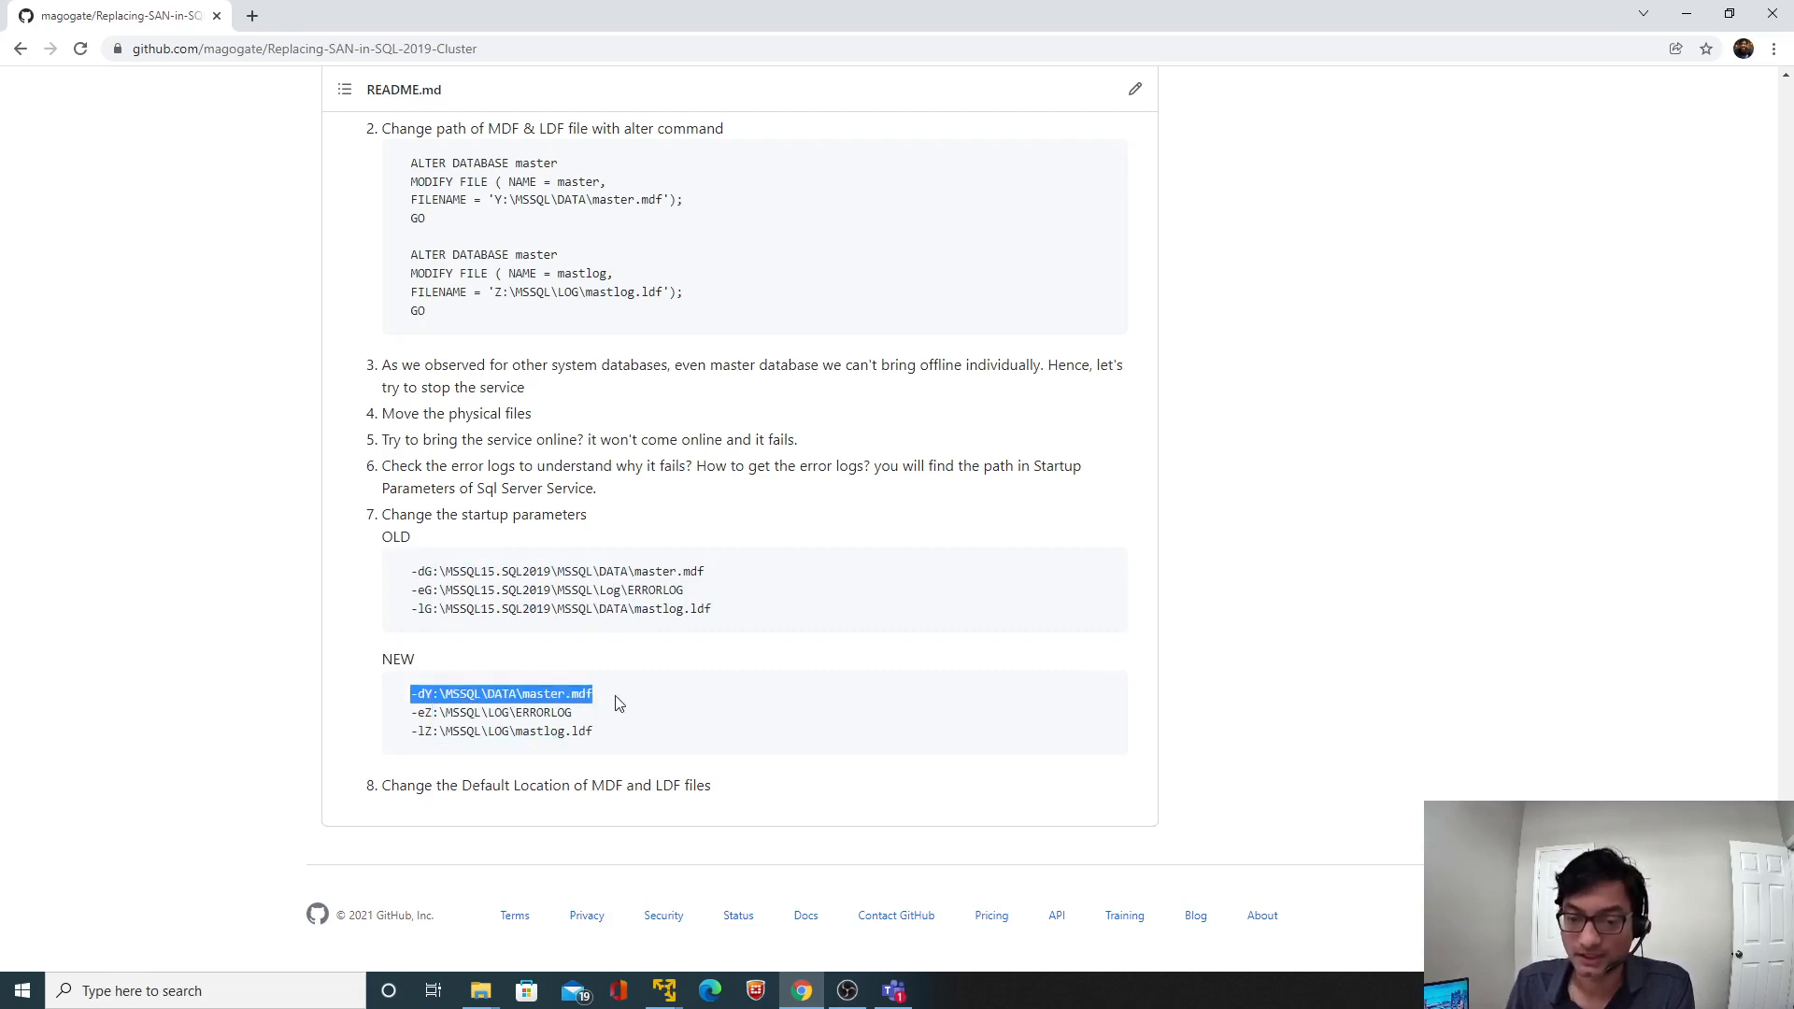
{"action": "key", "text": "alt+Tab"}
{"action": "left_click", "coordinate": [786, 429]}
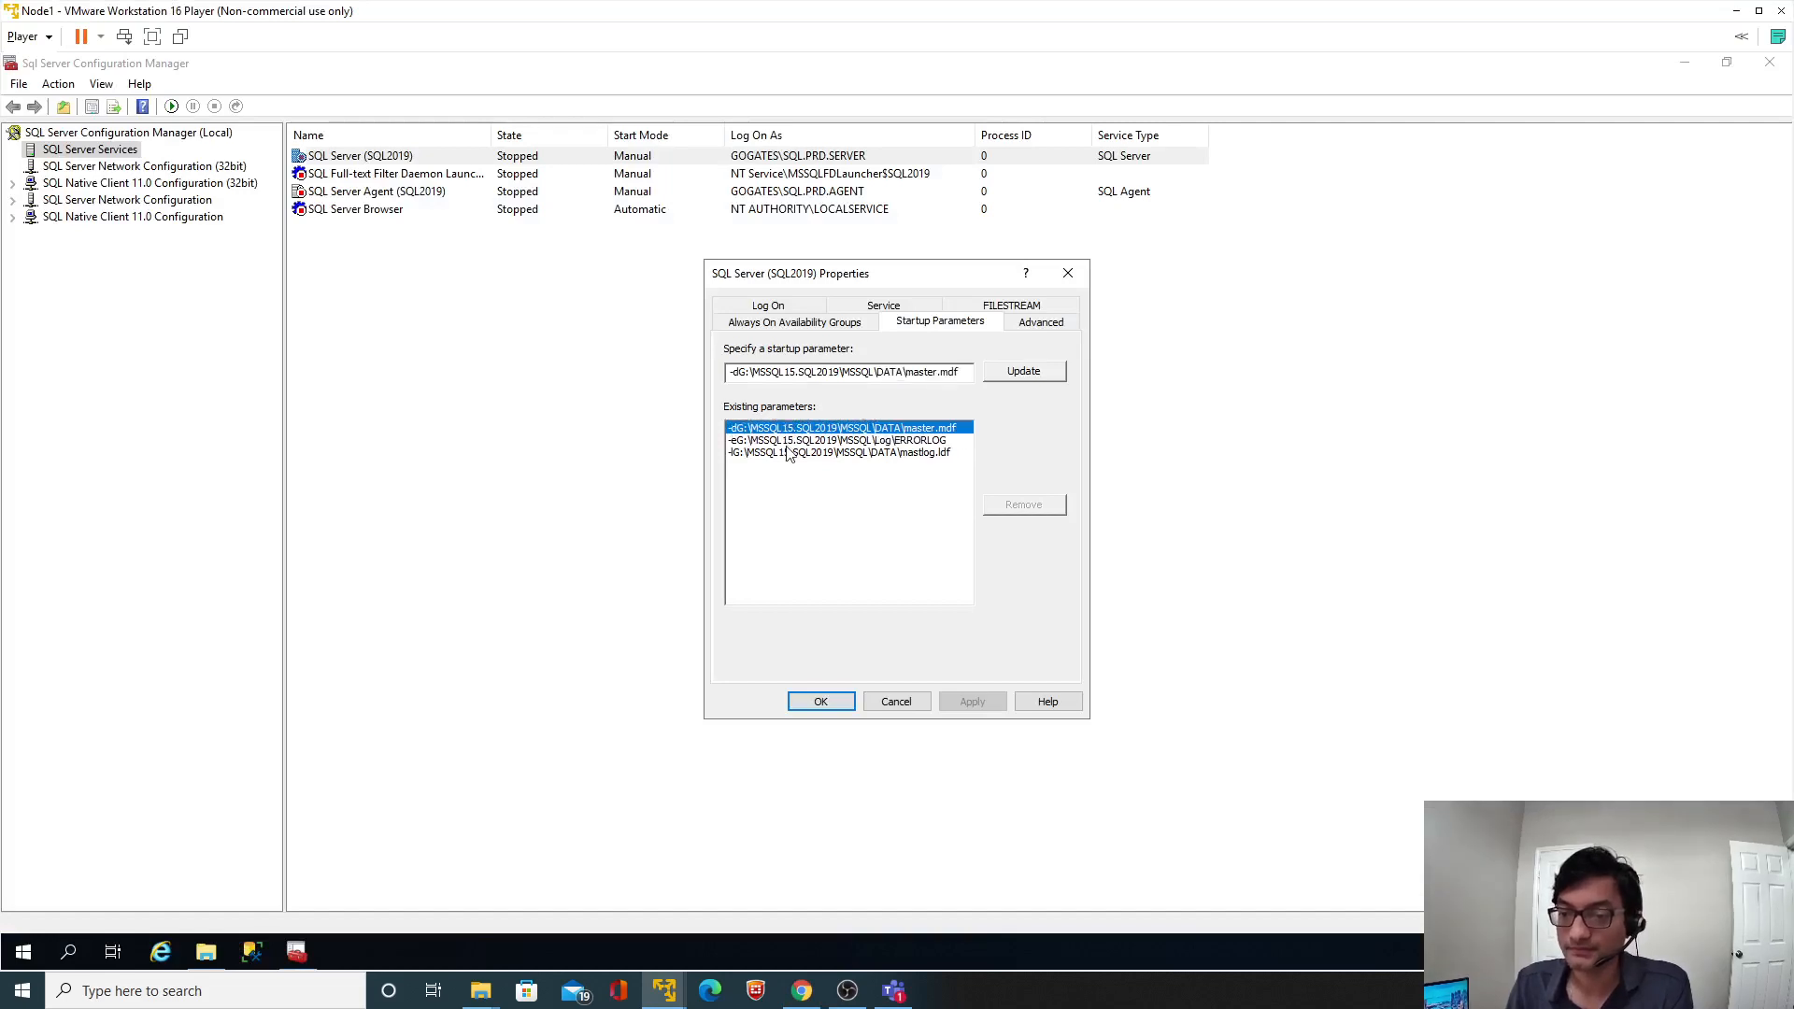
{"action": "key", "text": "ctrl+v"}
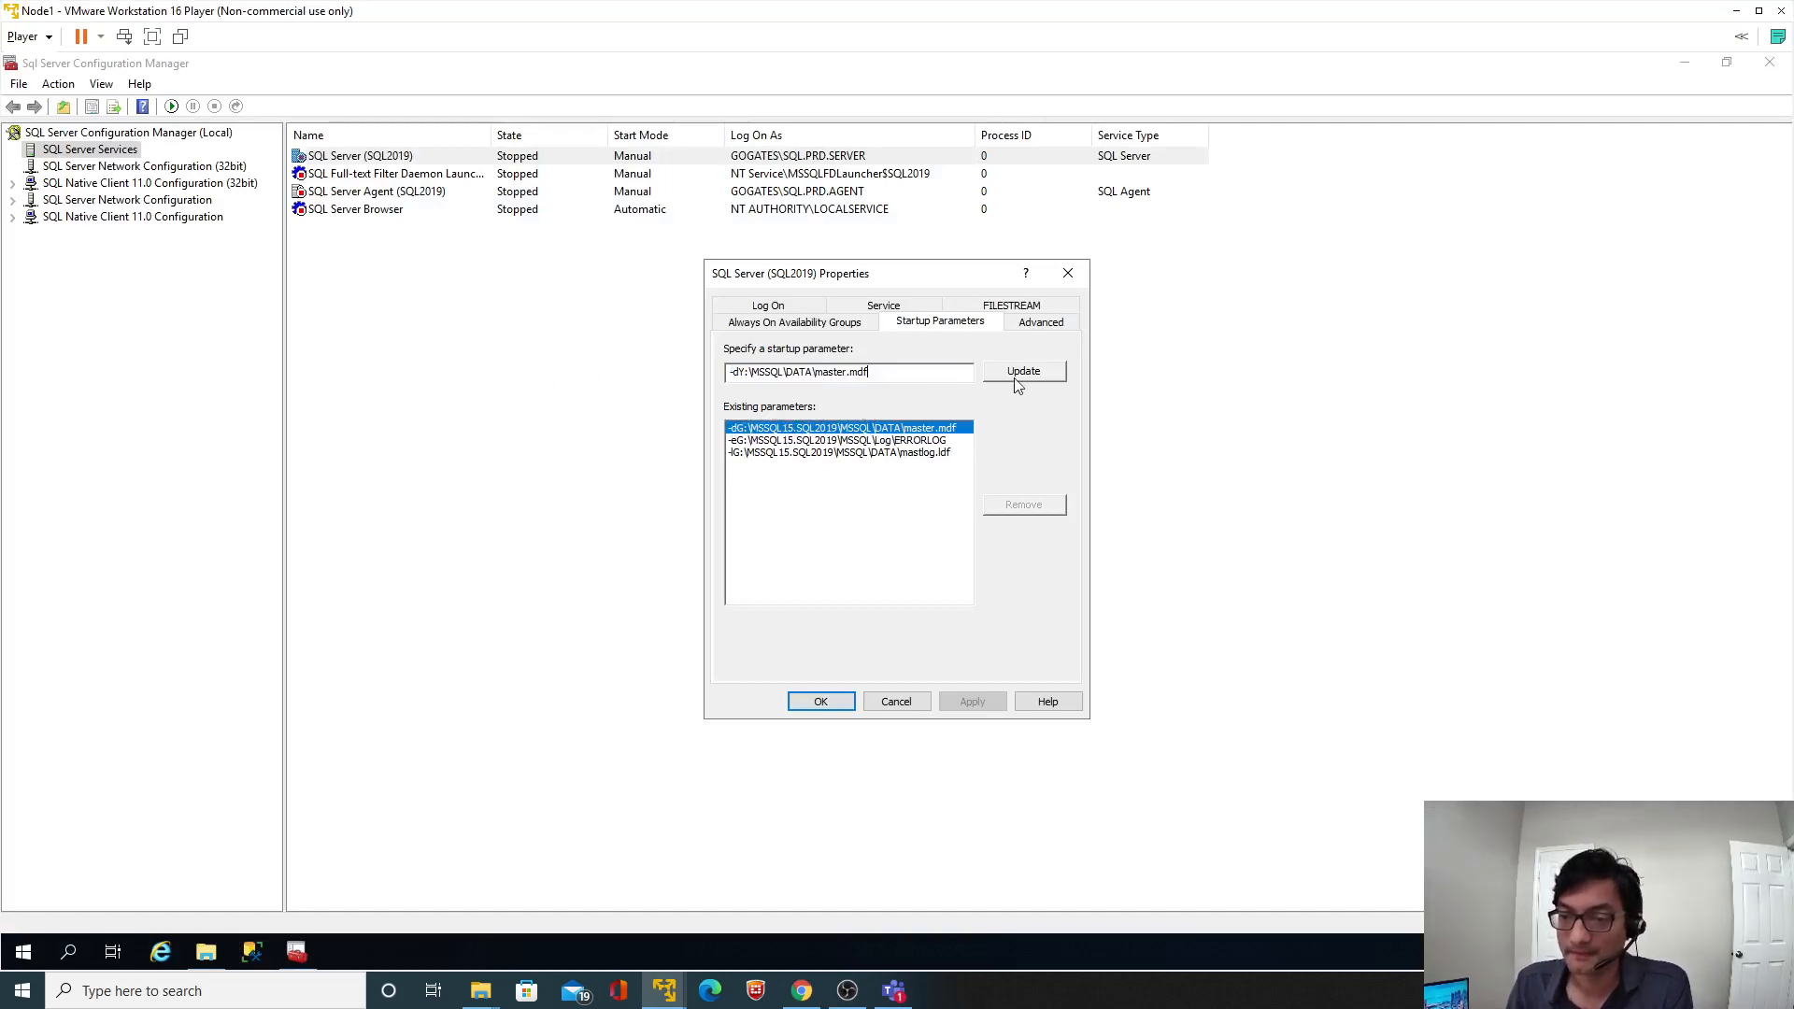
{"action": "left_click", "coordinate": [1023, 371]}
Copy the new error log parameter from the README in Chrome and update the ERRORLOG startup parameter to -eZ:\MSSQL\LOG\ERRORLOG.
{"action": "key", "text": "alt+Tab"}
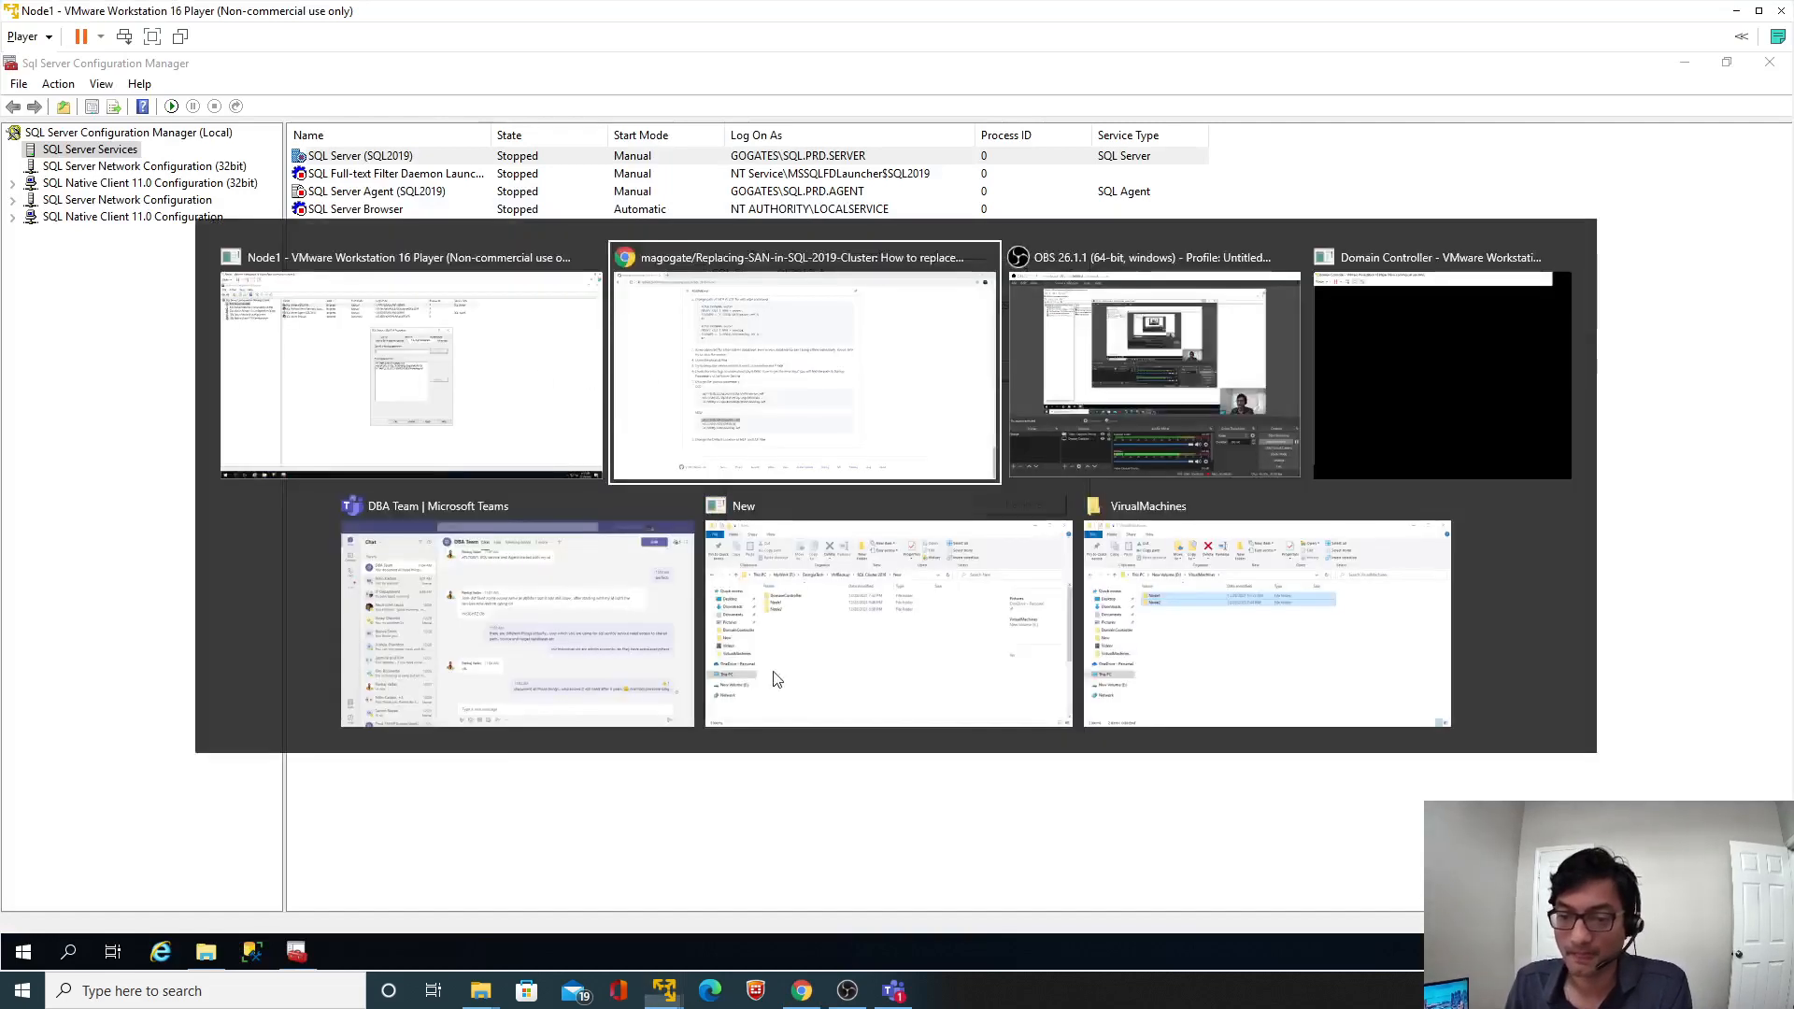
{"action": "left_click_drag", "start_coordinate": [571, 713], "coordinate": [412, 718]}
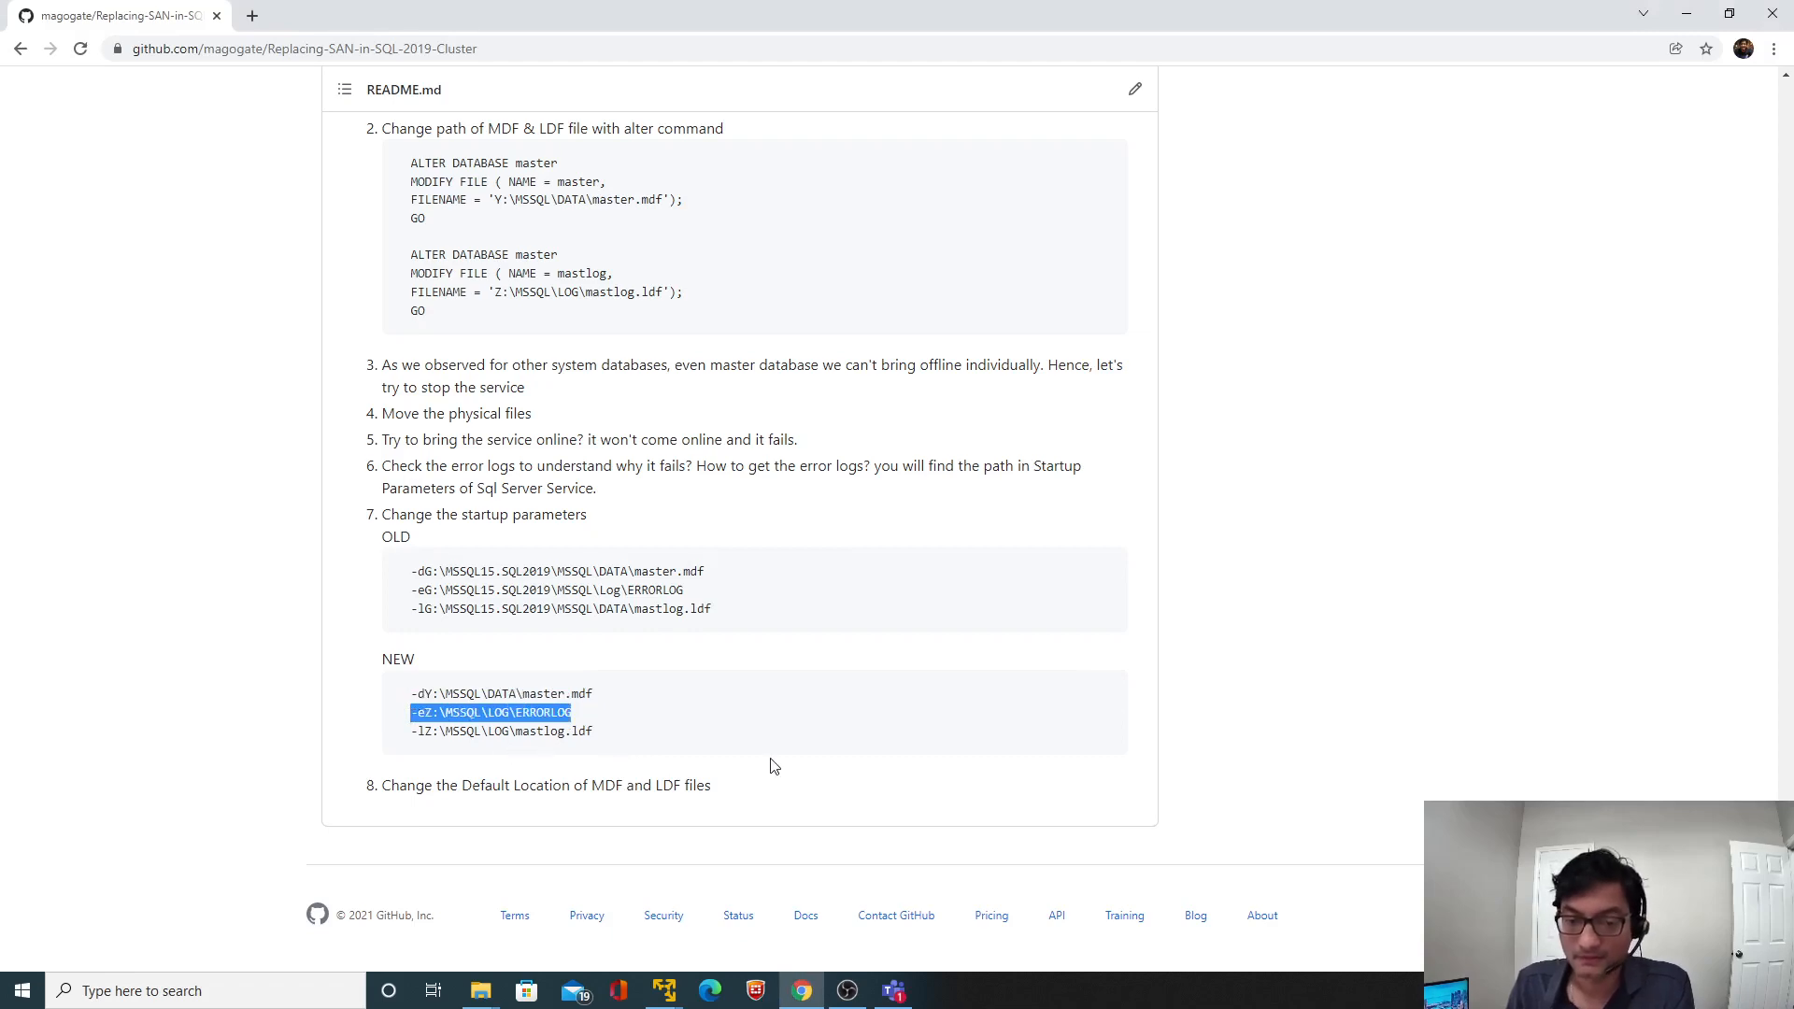
{"action": "key", "text": "alt+Tab"}
{"action": "left_click", "coordinate": [848, 442]}
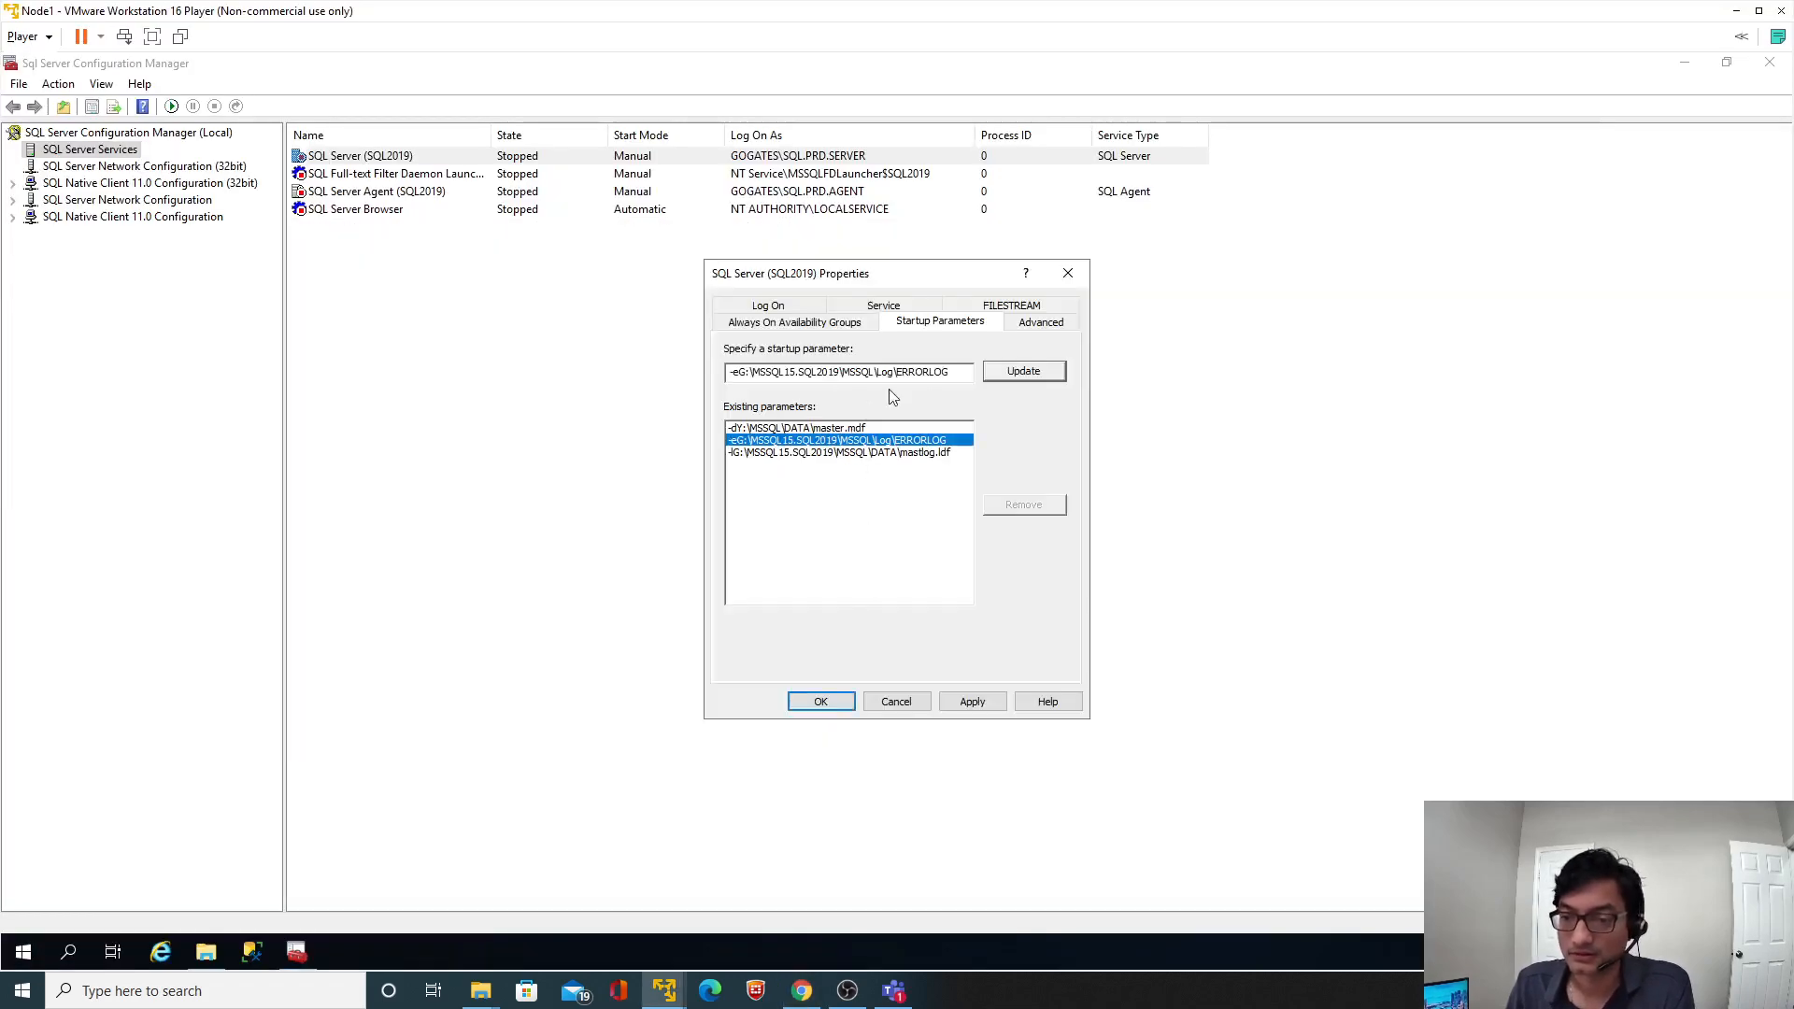
{"action": "left_click_drag", "start_coordinate": [957, 372], "coordinate": [625, 373]}
{"action": "key", "text": "ctrl+v"}
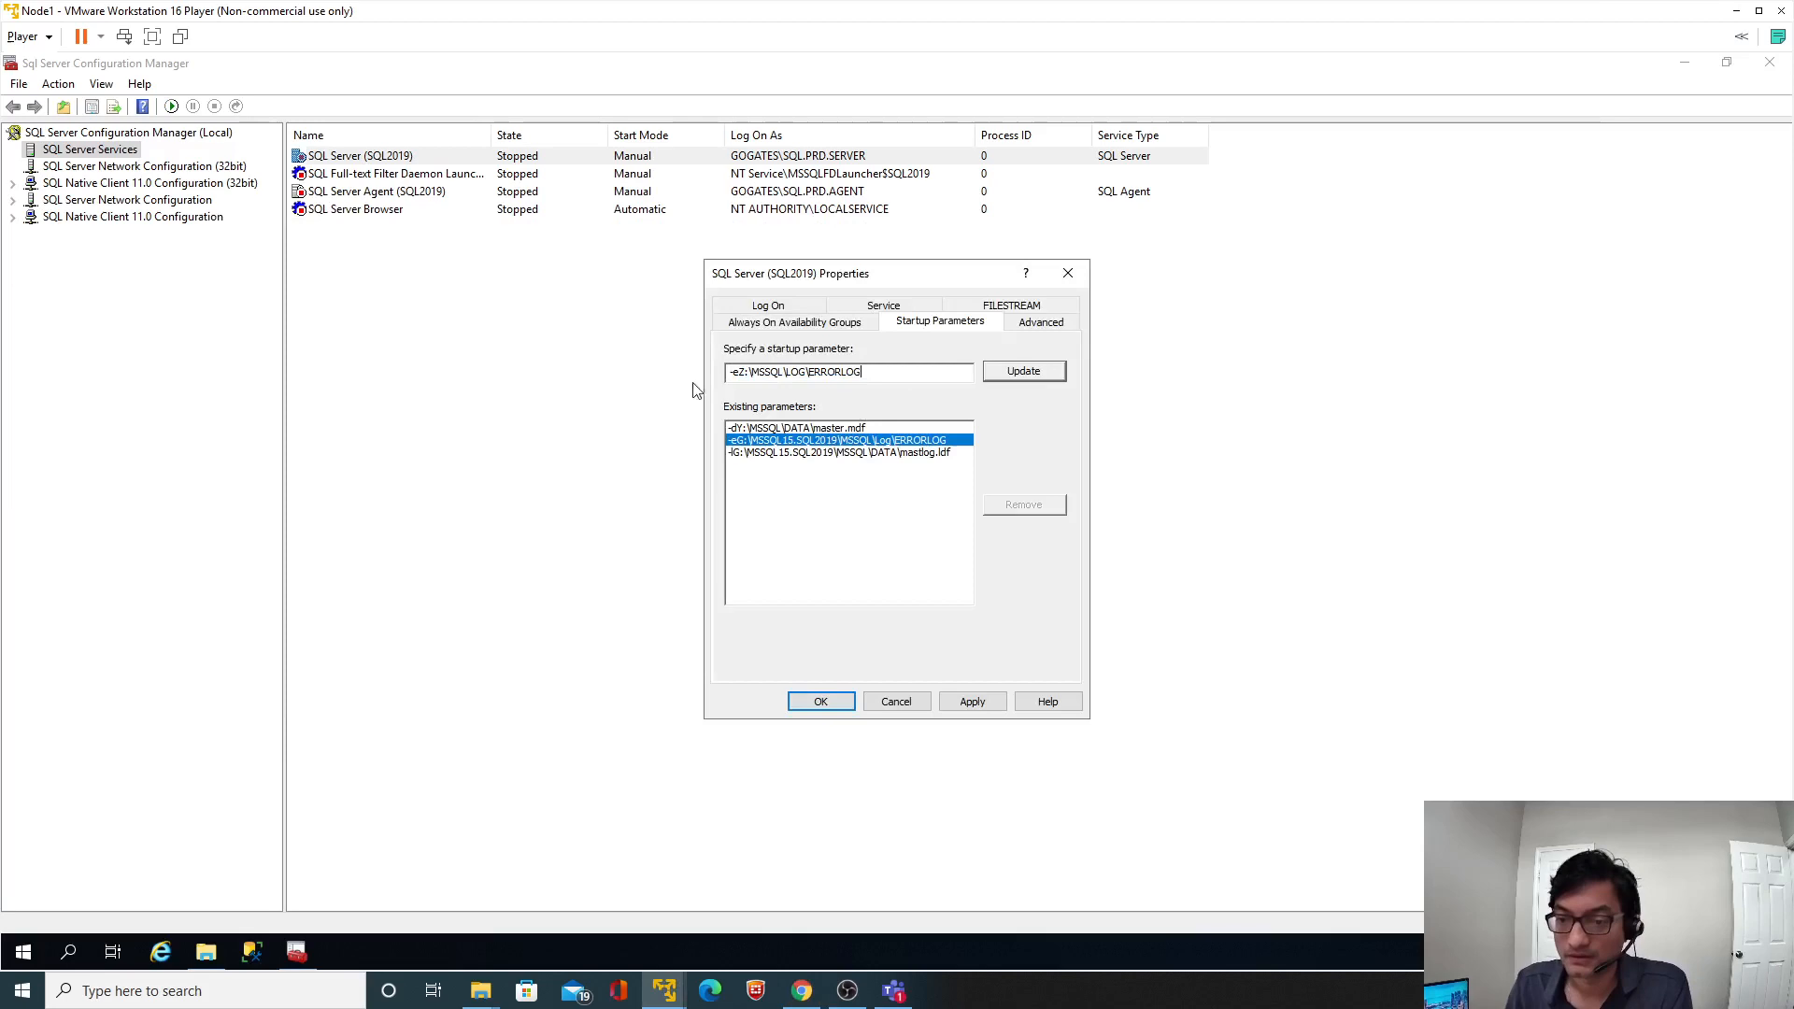
{"action": "left_click", "coordinate": [1024, 372]}
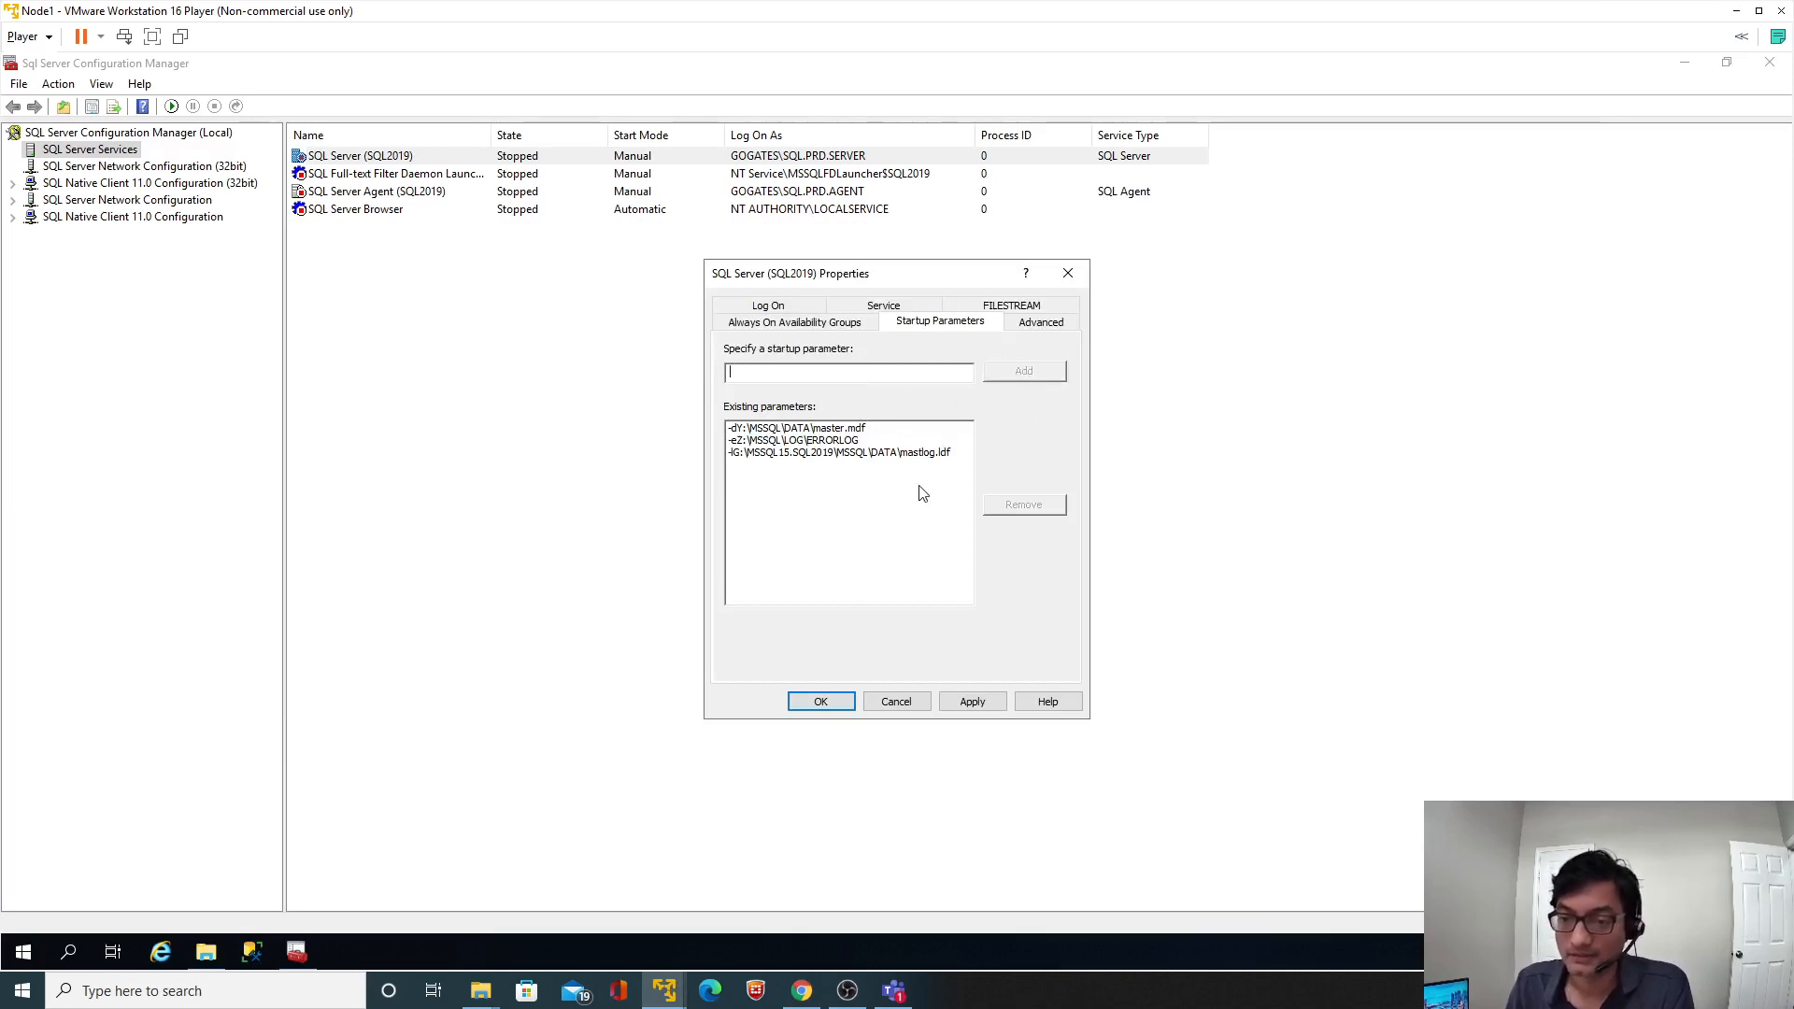
Copy the new log file parameter from the README in Chrome and update the mastlog.ldf startup parameter to -lZ:\MSSQL\LOG\mastlog.ldf.
{"action": "key", "text": "alt+Tab"}
{"action": "left_click_drag", "start_coordinate": [594, 731], "coordinate": [426, 738]}
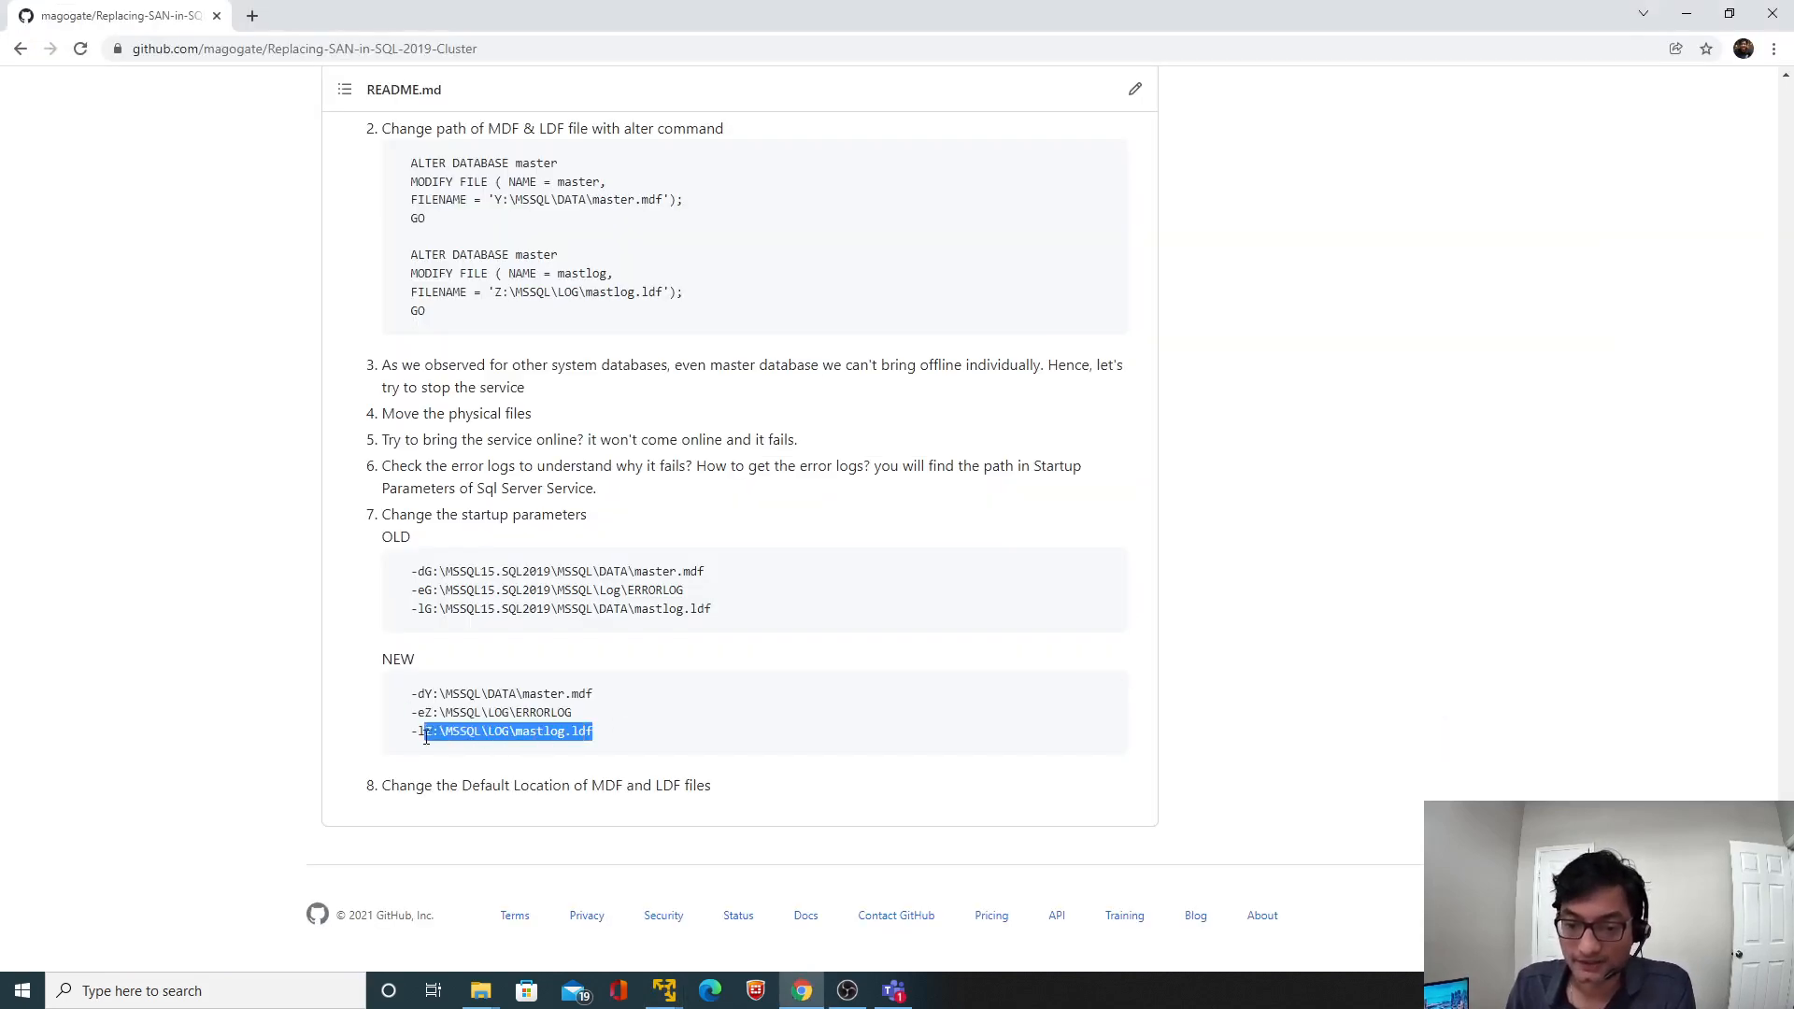
{"action": "key", "text": "alt+Tab"}
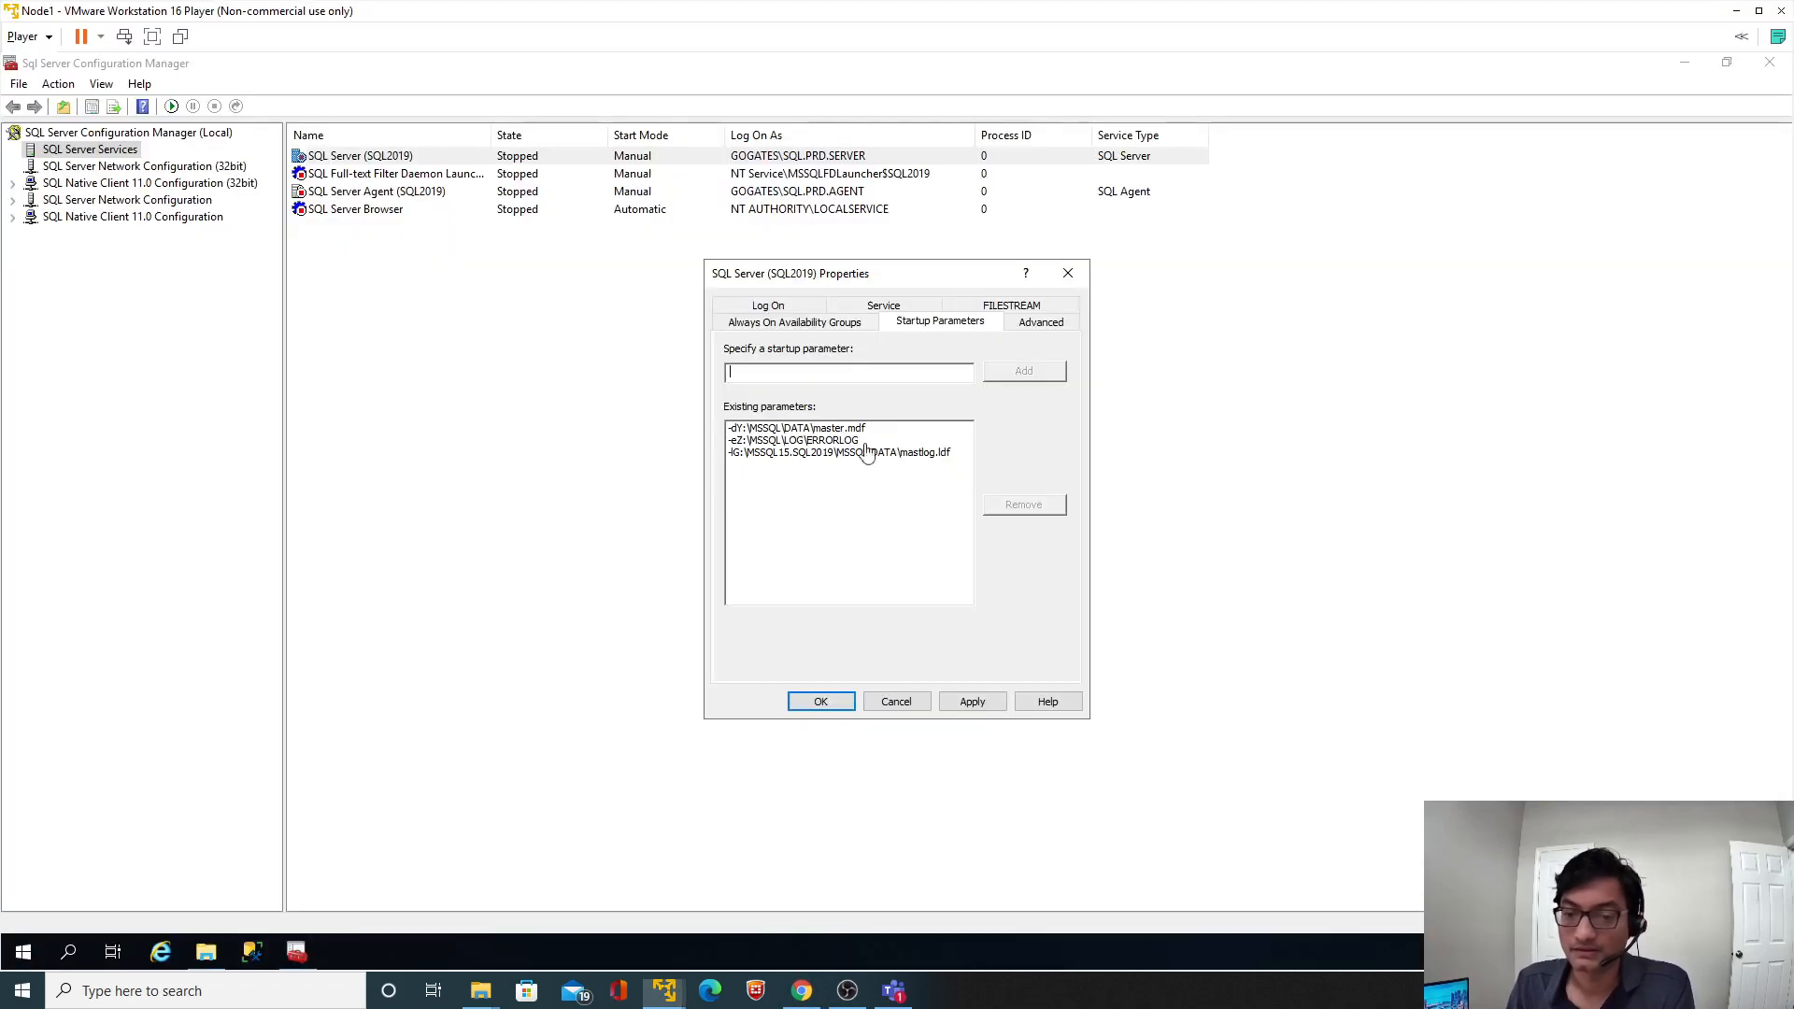
{"action": "left_click", "coordinate": [845, 453]}
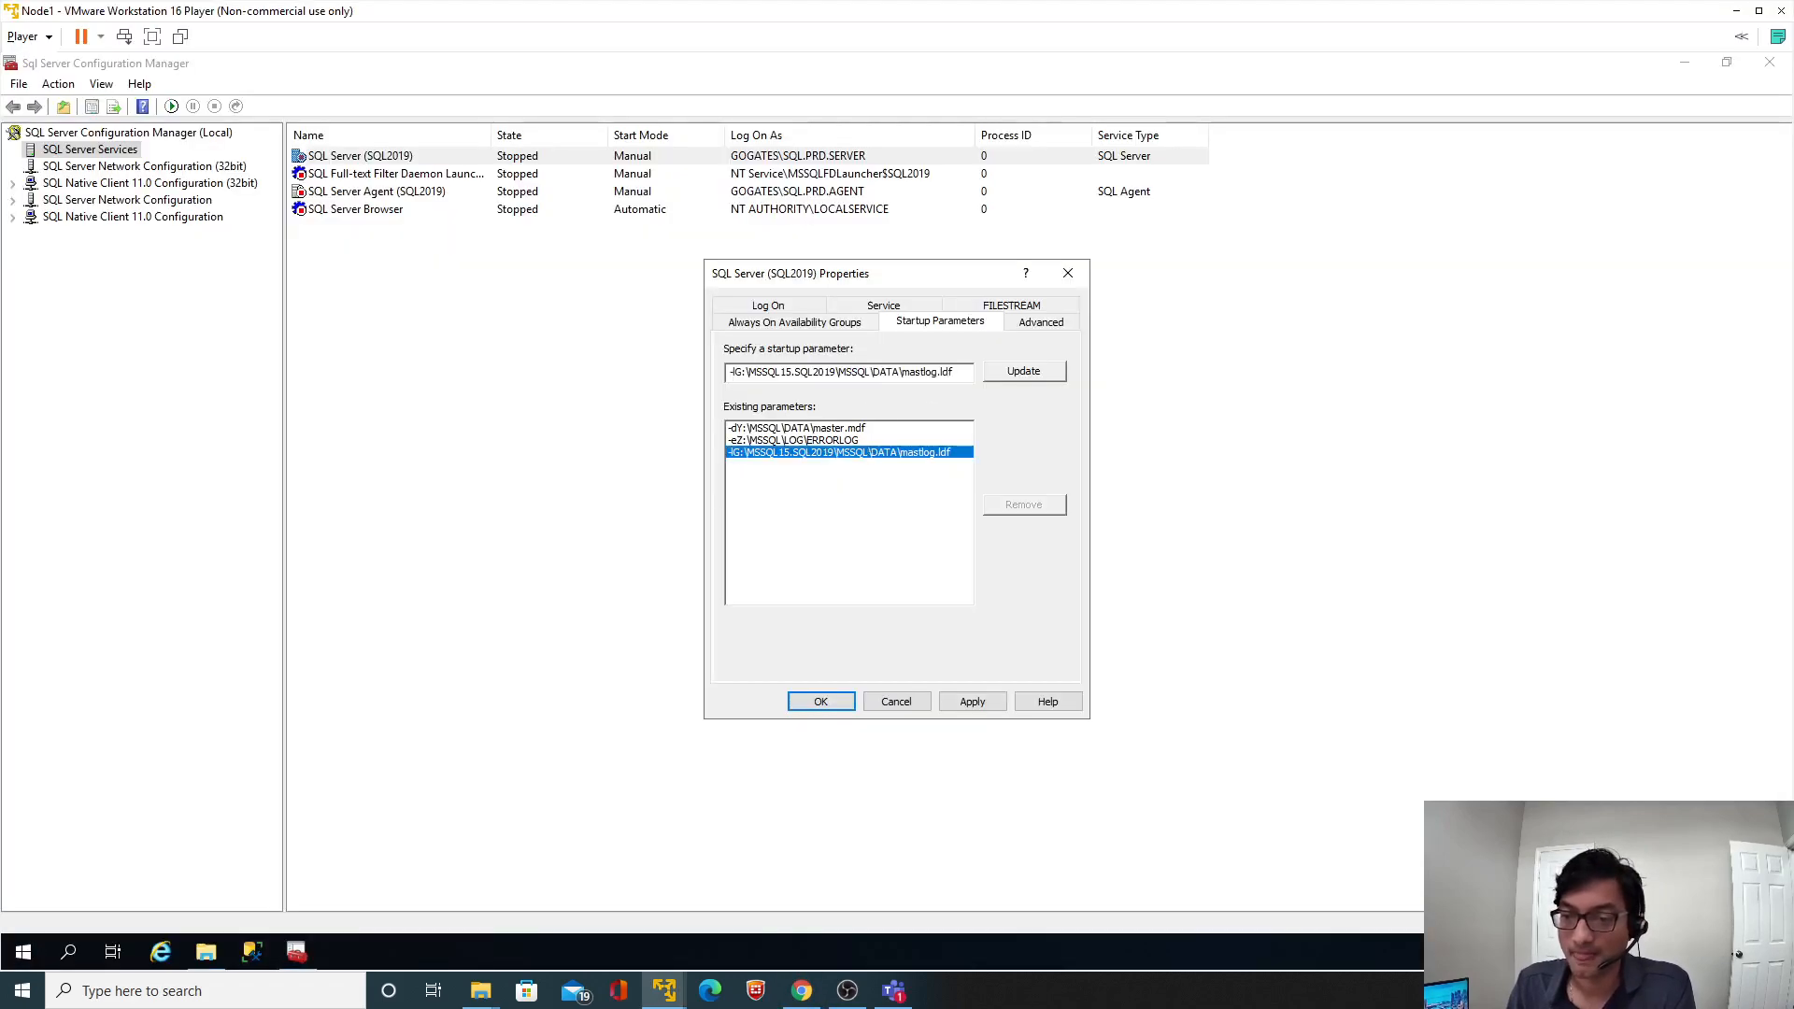
{"action": "left_click_drag", "start_coordinate": [951, 373], "coordinate": [693, 376]}
{"action": "type", "text": "-lZ:\\MSSQL\\LOG\\mastlog.ldf"}
{"action": "left_click", "coordinate": [1030, 370]}
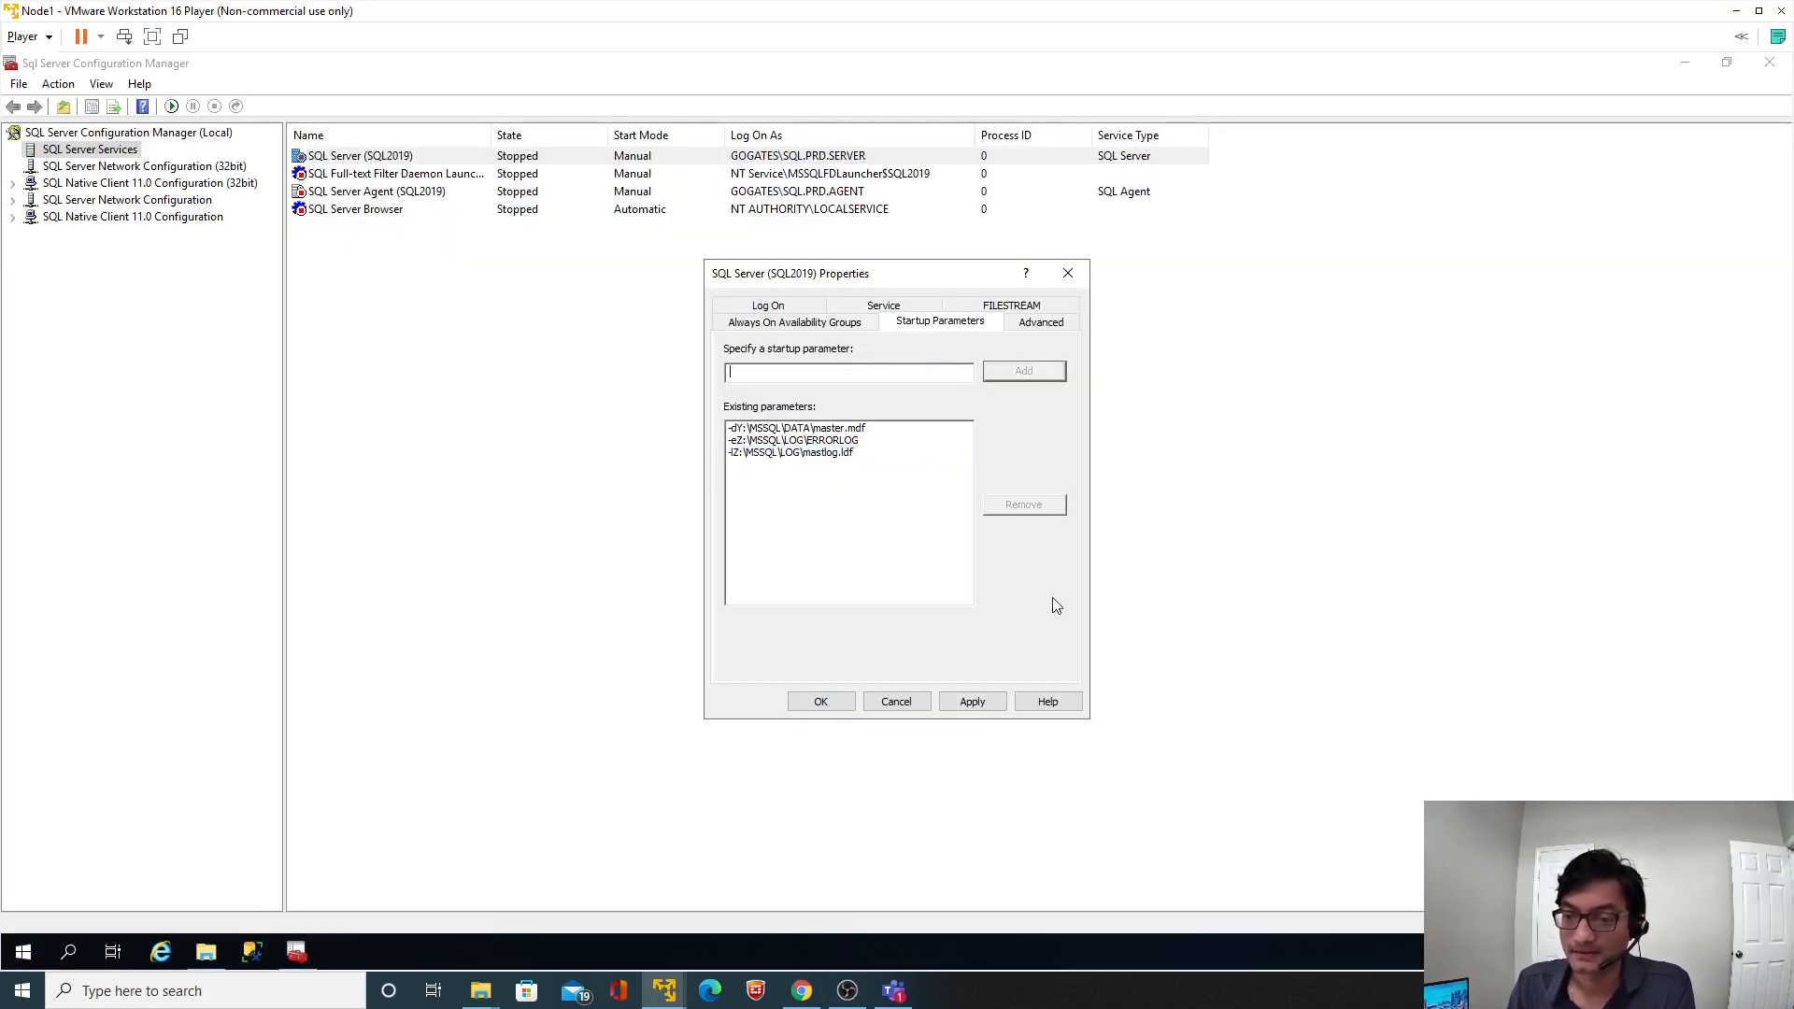
Apply the startup parameter changes, close the properties, and start the SQL Server (SQL2019) service.
{"action": "left_click", "coordinate": [957, 703]}
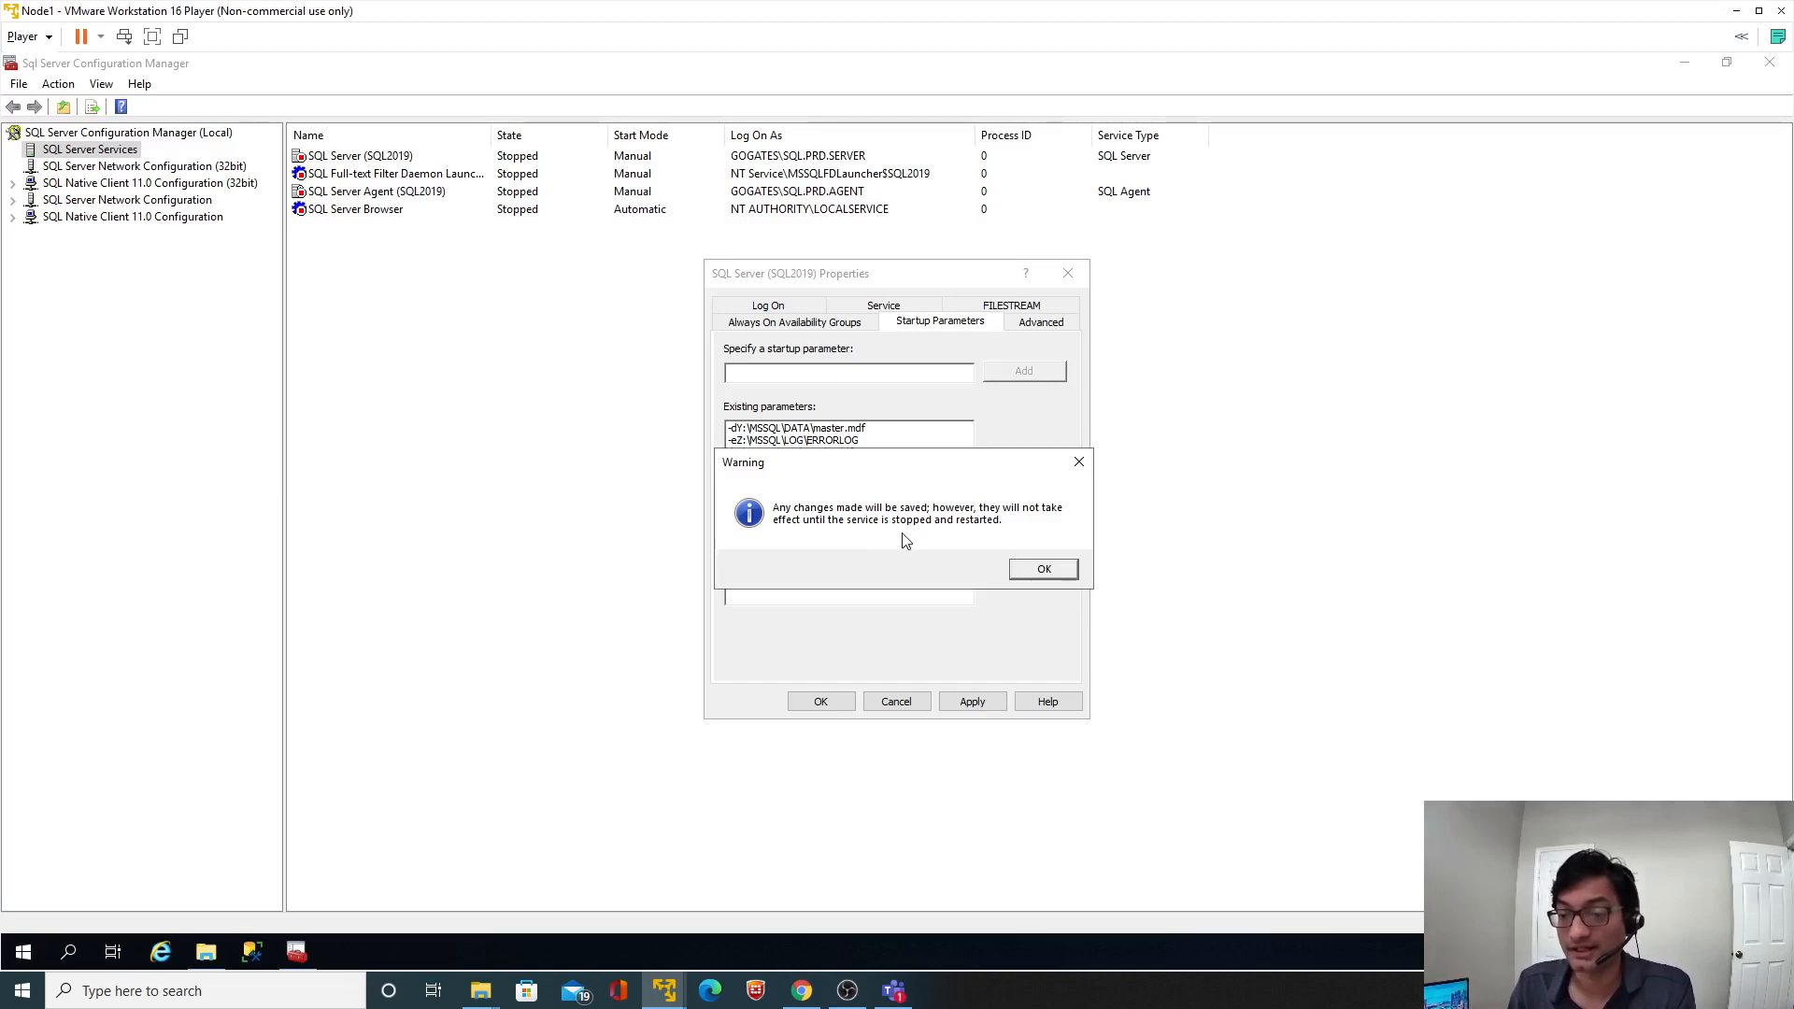
{"action": "left_click", "coordinate": [1048, 570]}
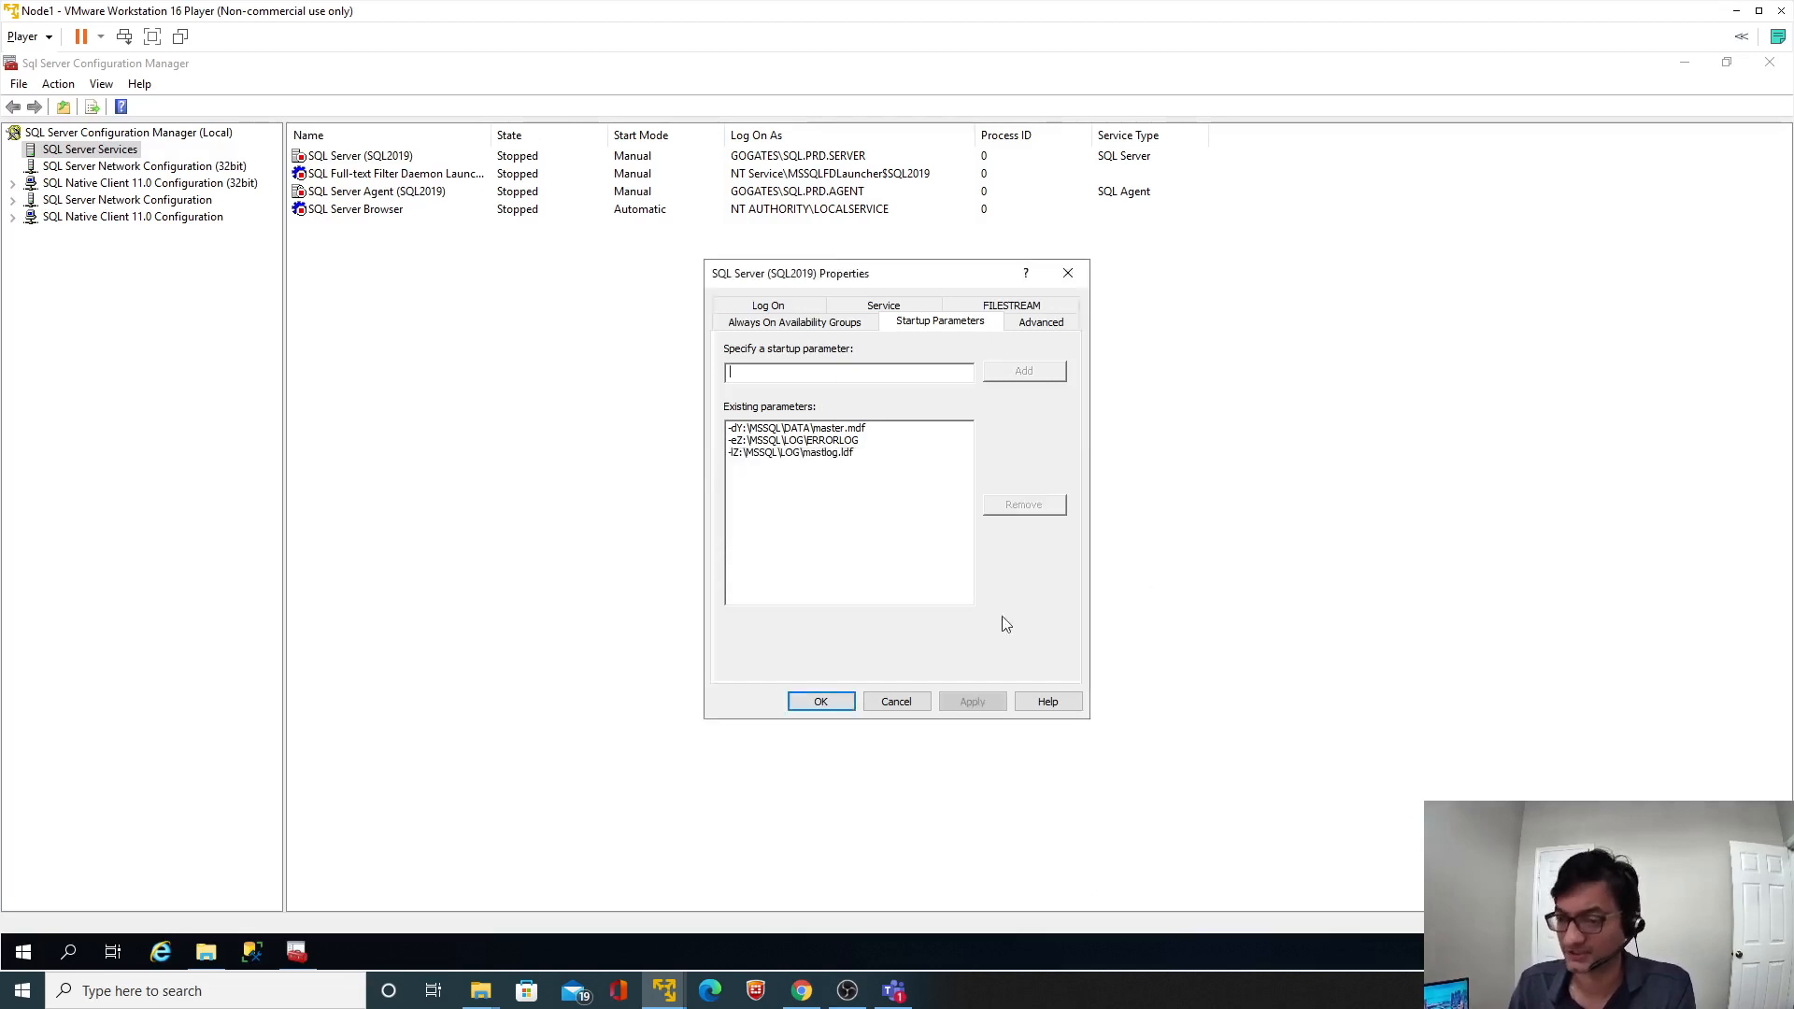
{"action": "left_click", "coordinate": [848, 702]}
{"action": "left_click", "coordinate": [380, 159]}
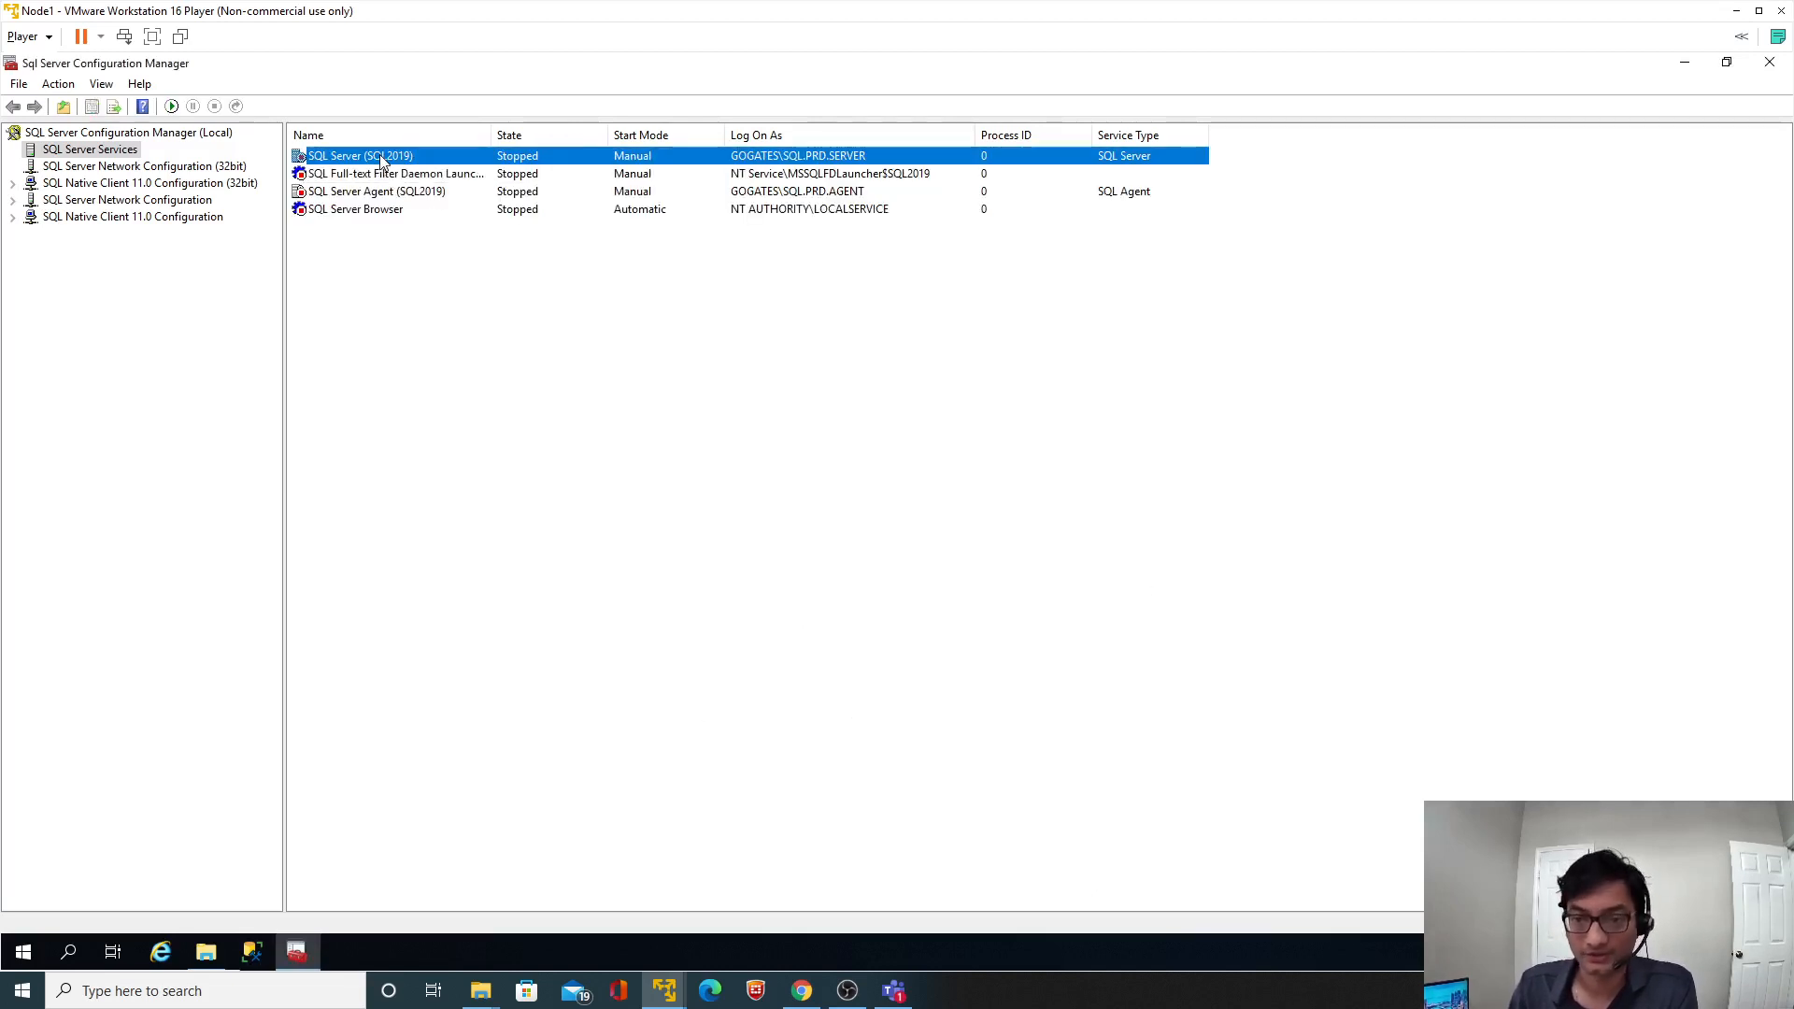
{"action": "right_click", "coordinate": [380, 154]}
{"action": "left_click", "coordinate": [420, 165]}
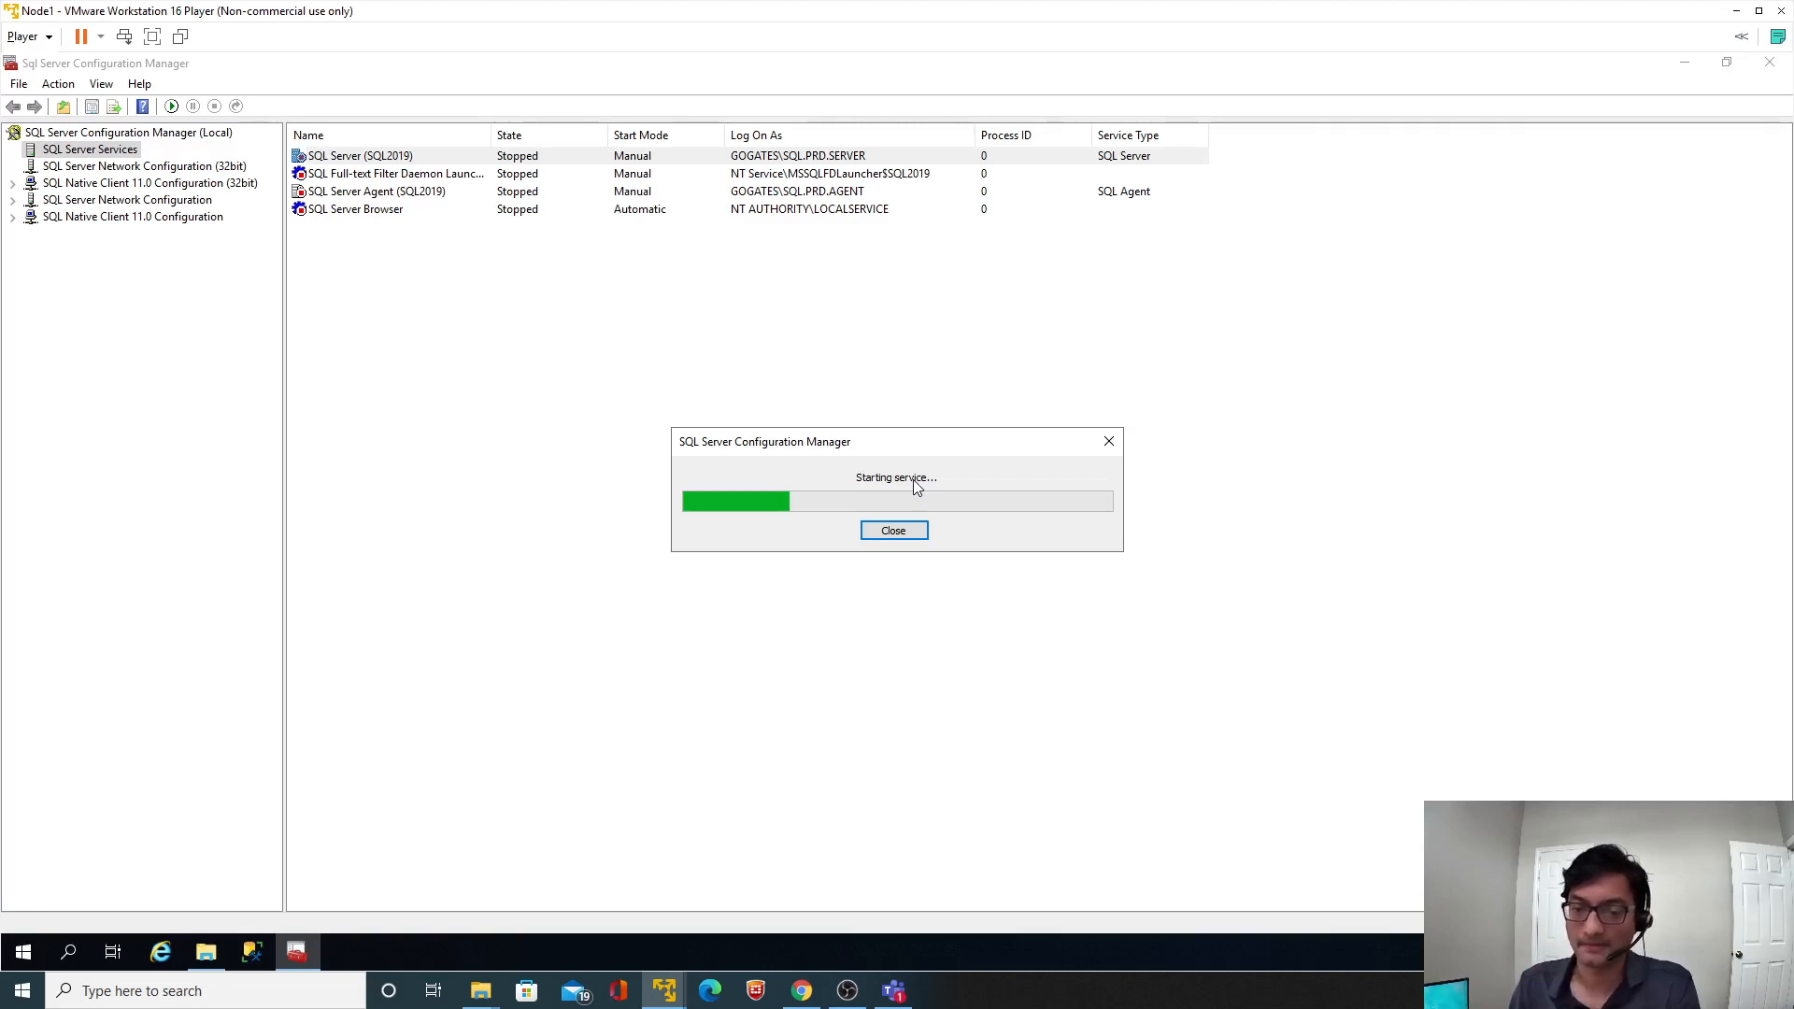
Check Y:\MSSQL\DATA in File Explorer for the master data file while keeping the service start progress in view.
{"action": "left_click", "coordinate": [206, 951]}
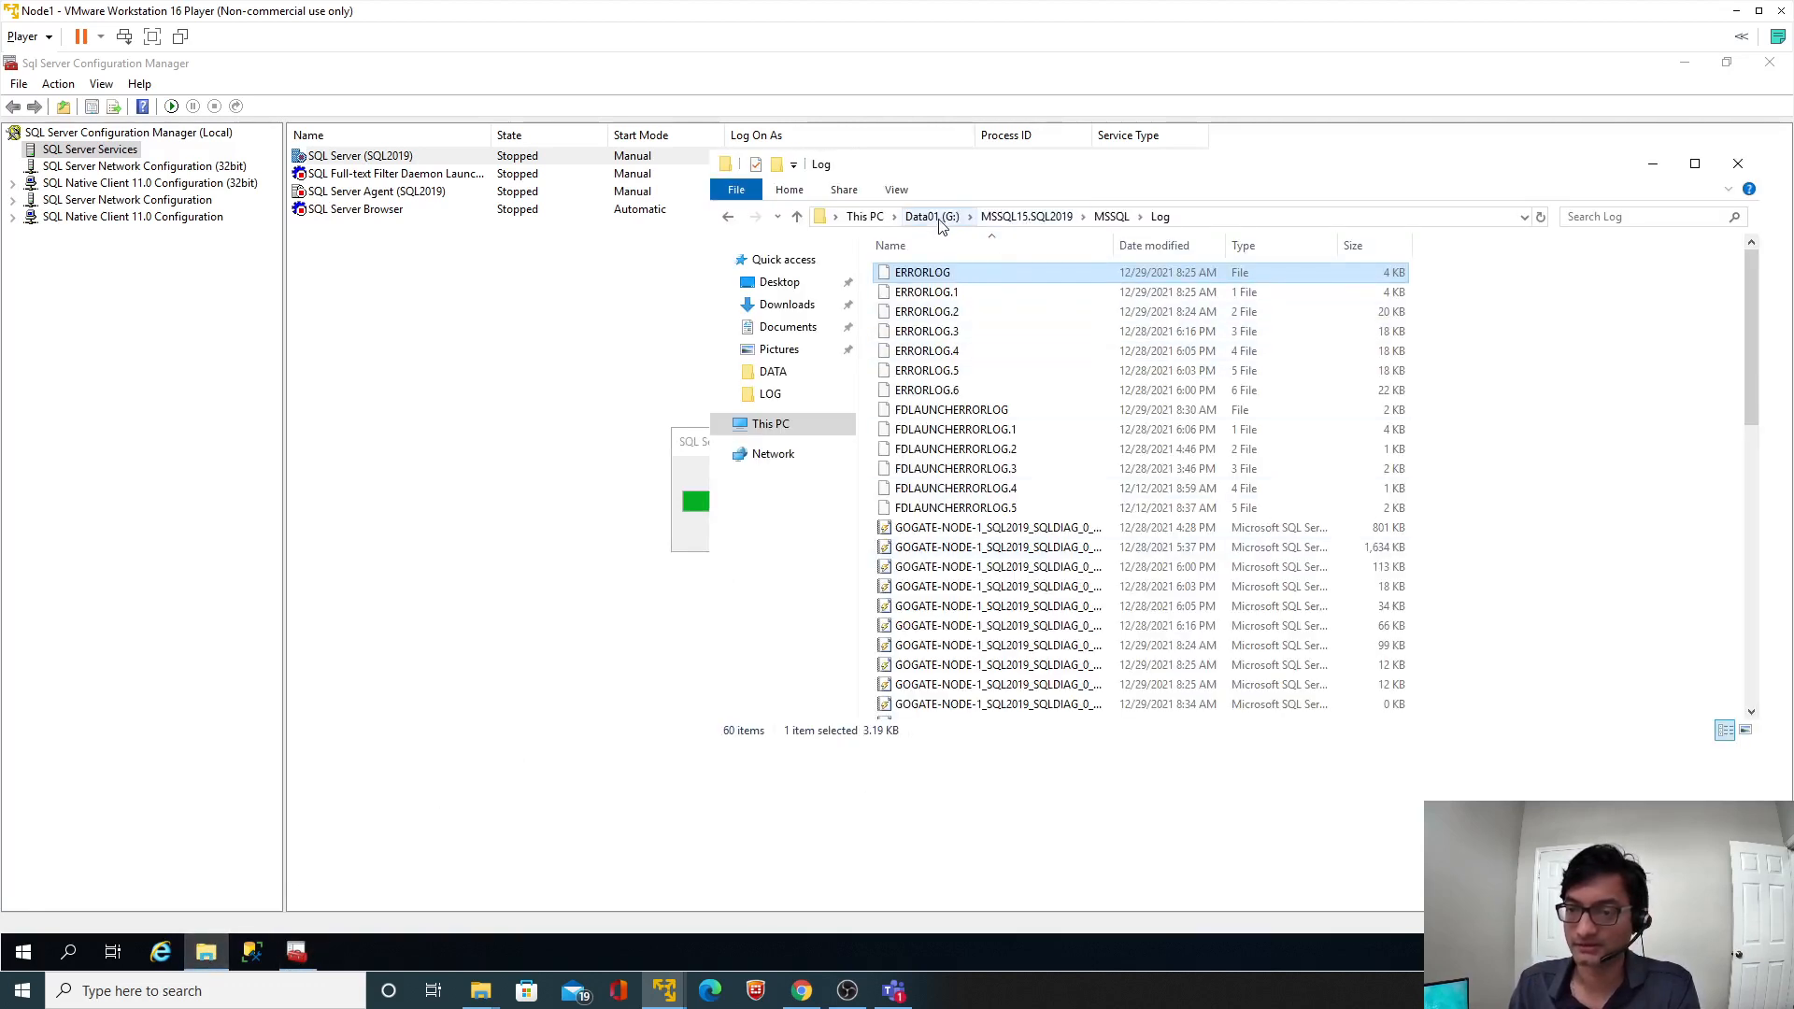
{"action": "left_click", "coordinate": [864, 217]}
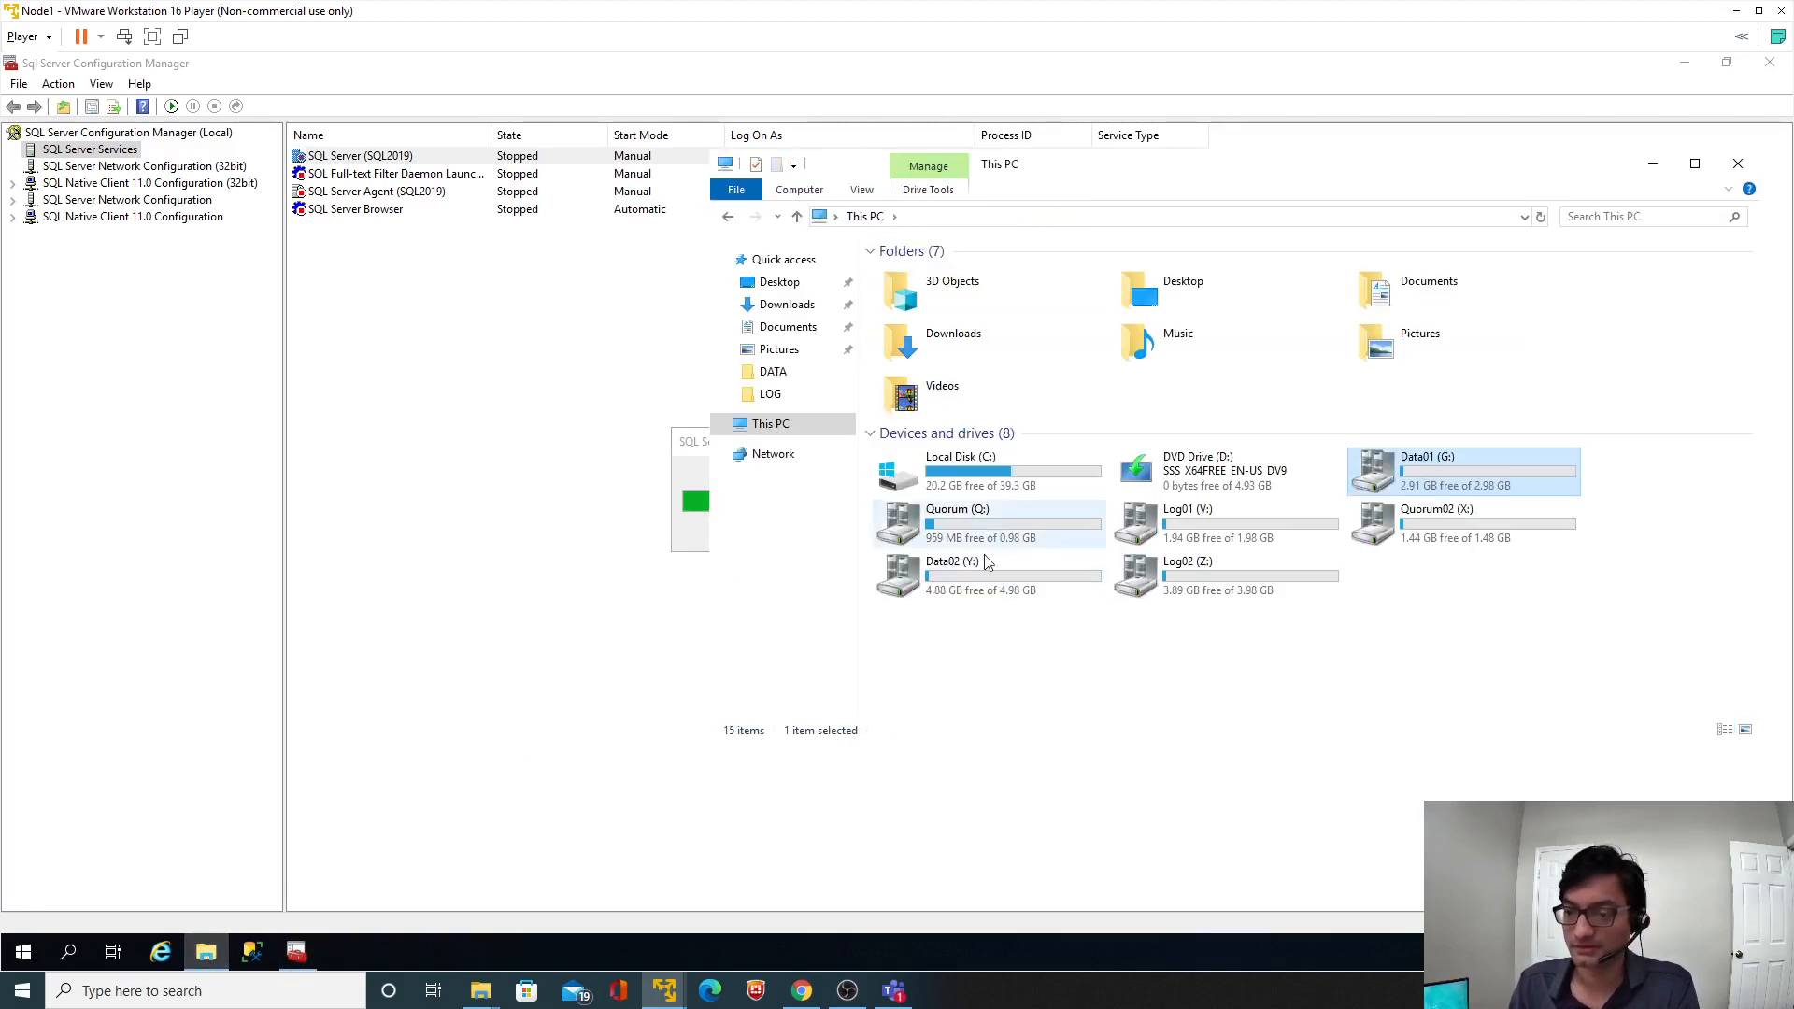
{"action": "left_click", "coordinate": [978, 568]}
{"action": "double_click", "coordinate": [979, 568]}
{"action": "double_click", "coordinate": [916, 279]}
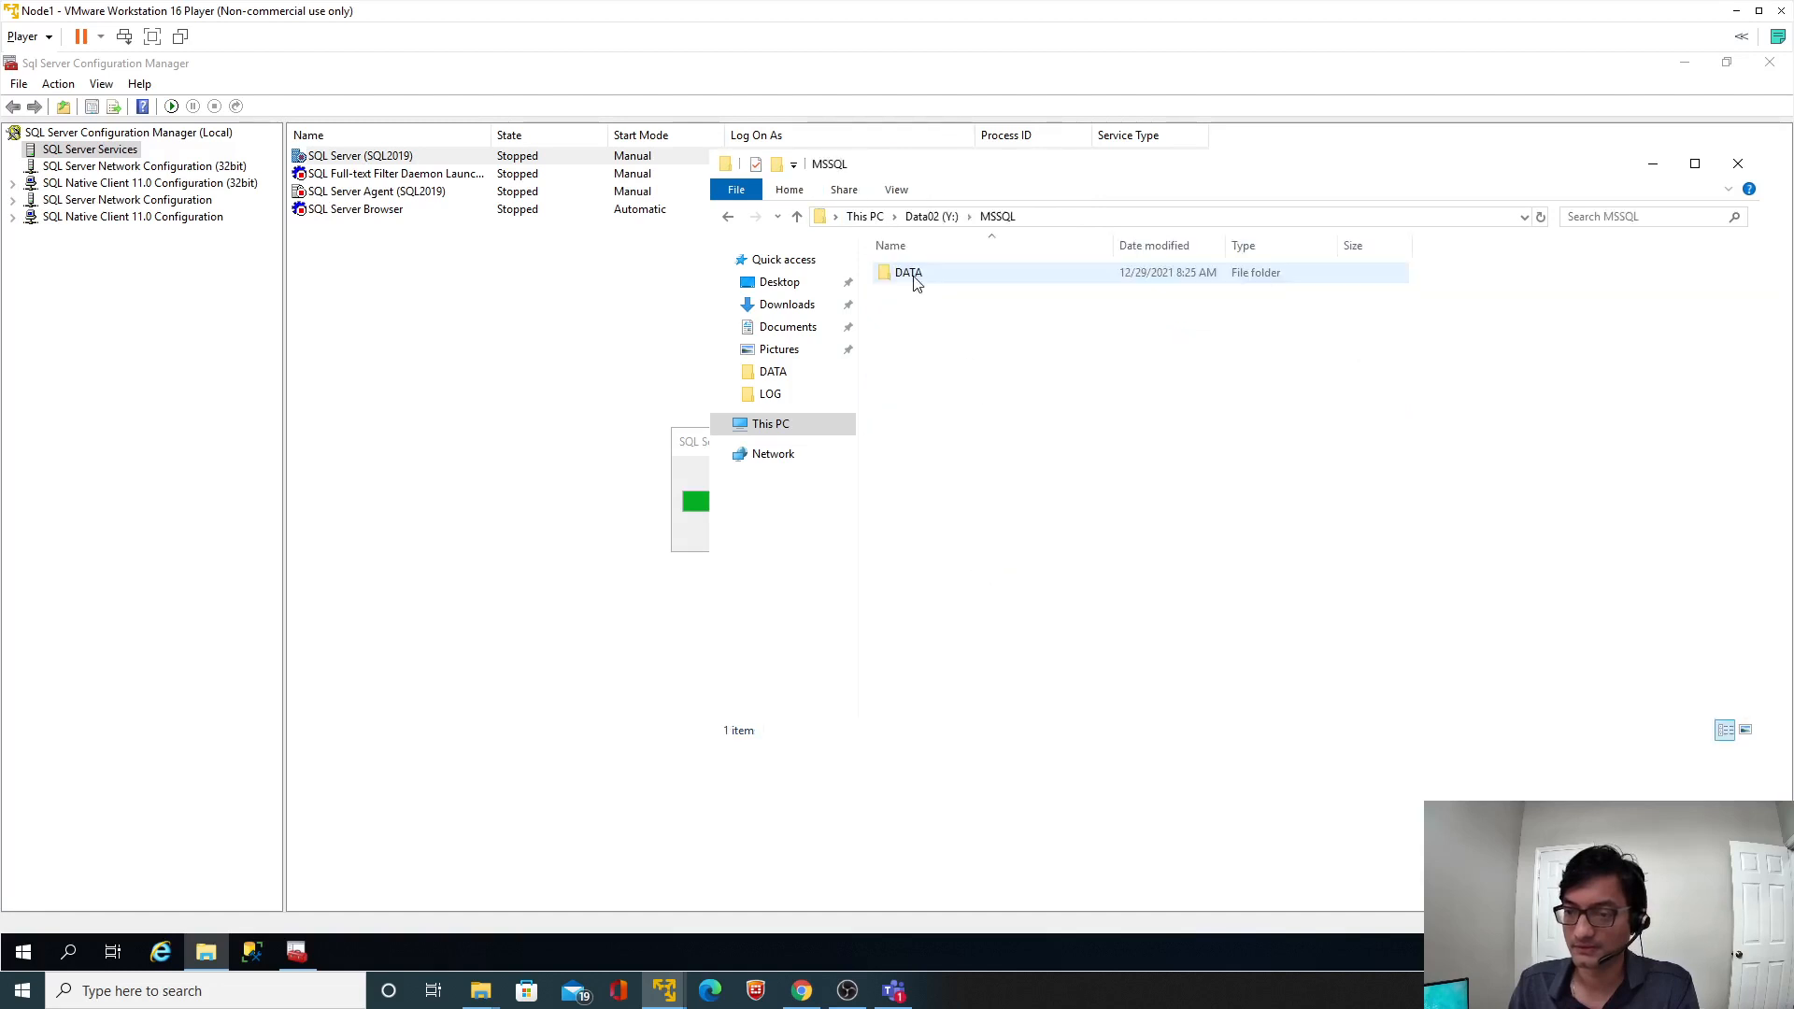
{"action": "left_click", "coordinate": [916, 280]}
{"action": "double_click", "coordinate": [915, 280]}
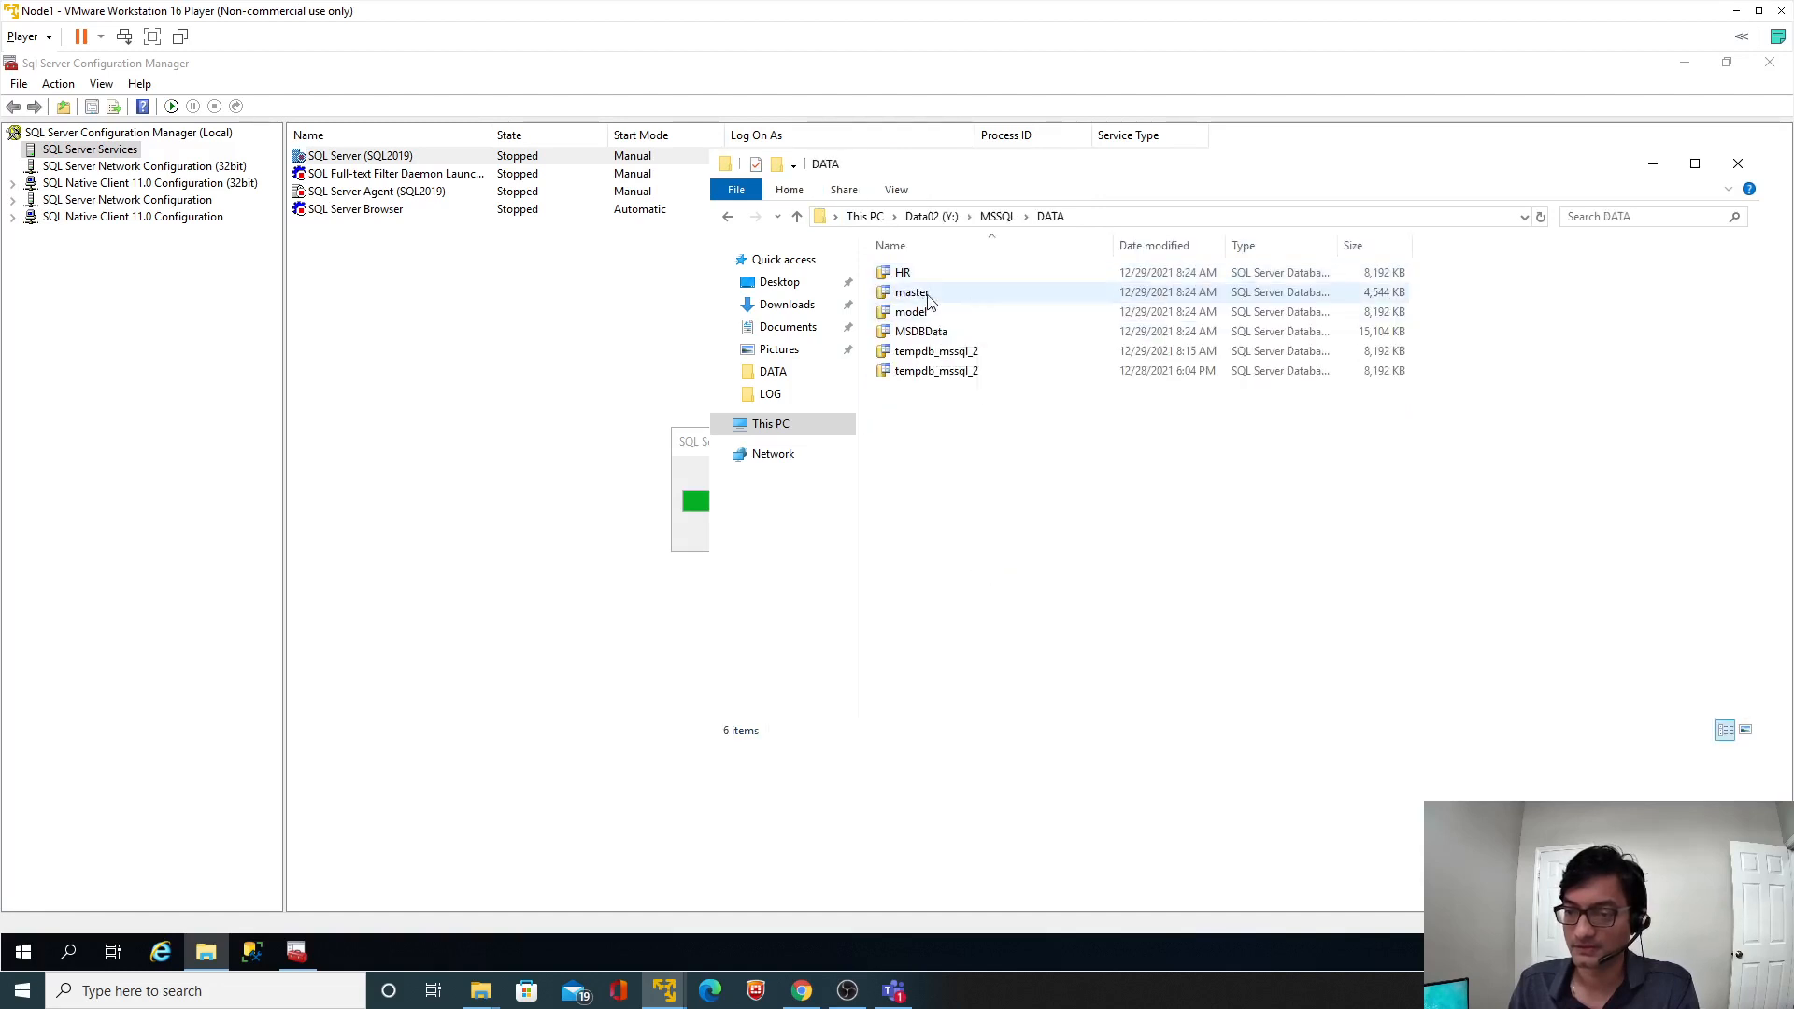
{"action": "left_click_drag", "start_coordinate": [939, 169], "coordinate": [1287, 219]}
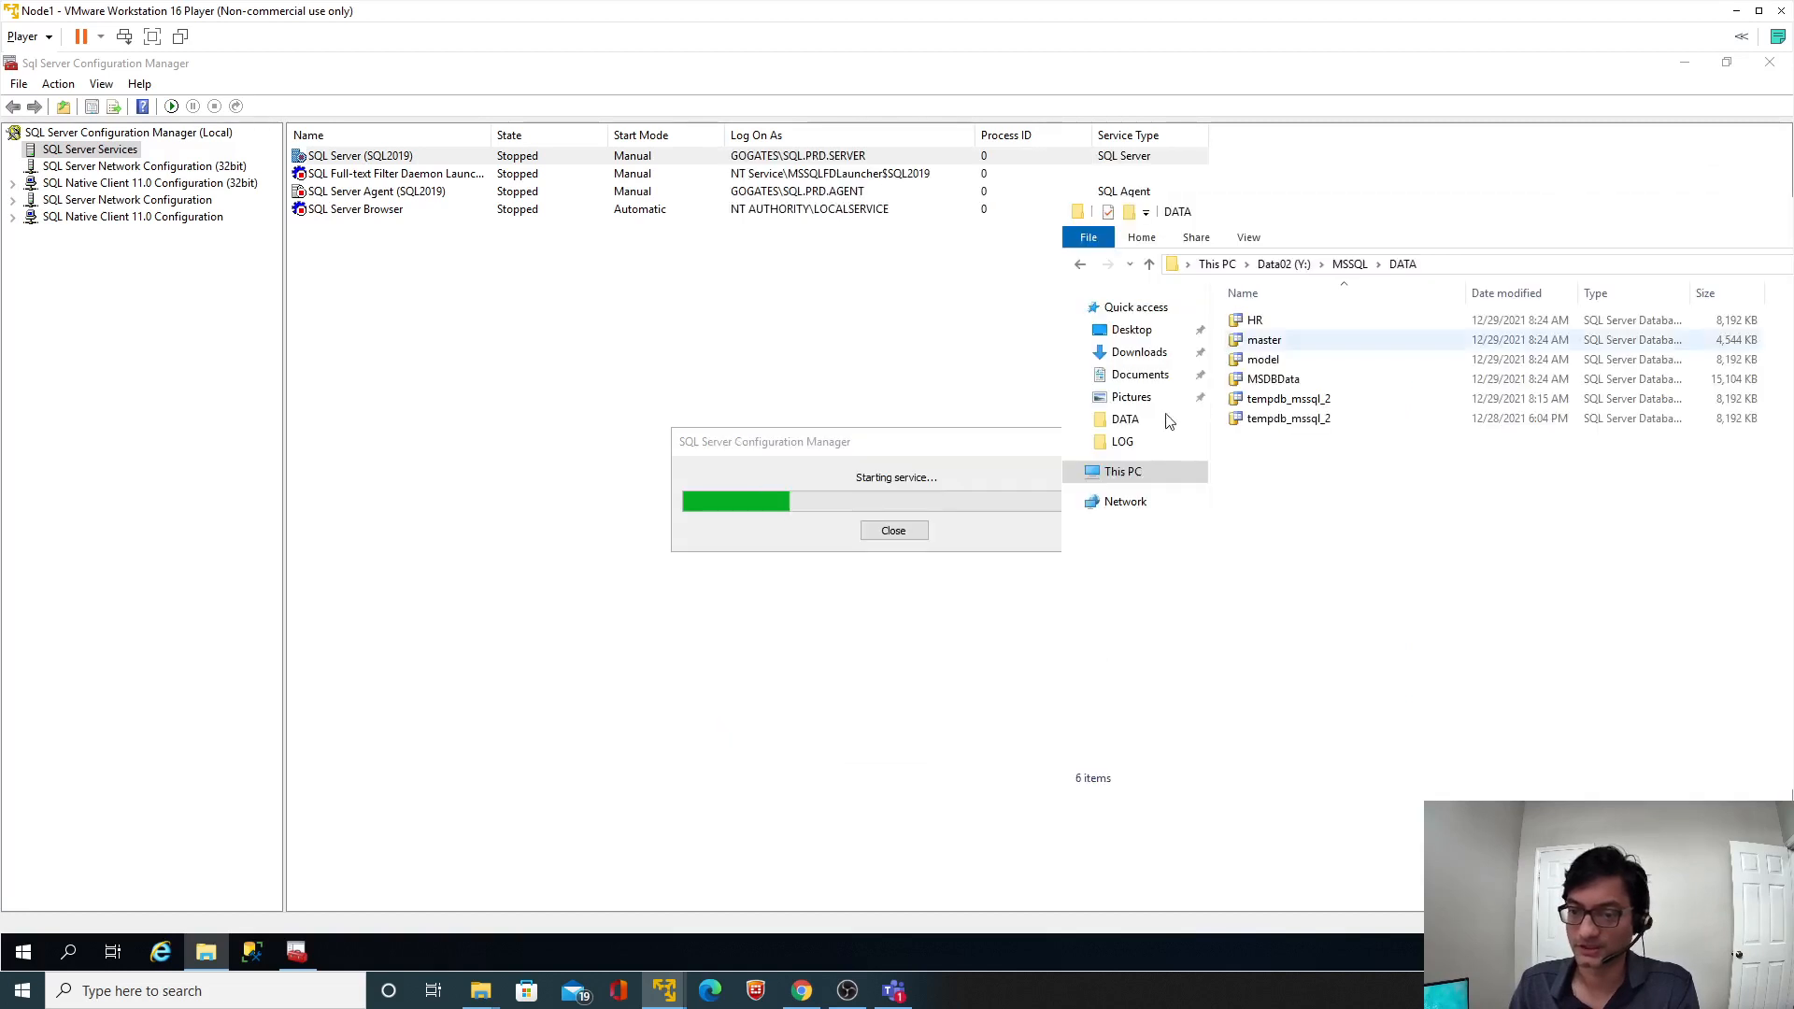
{"action": "left_click", "coordinate": [941, 456]}
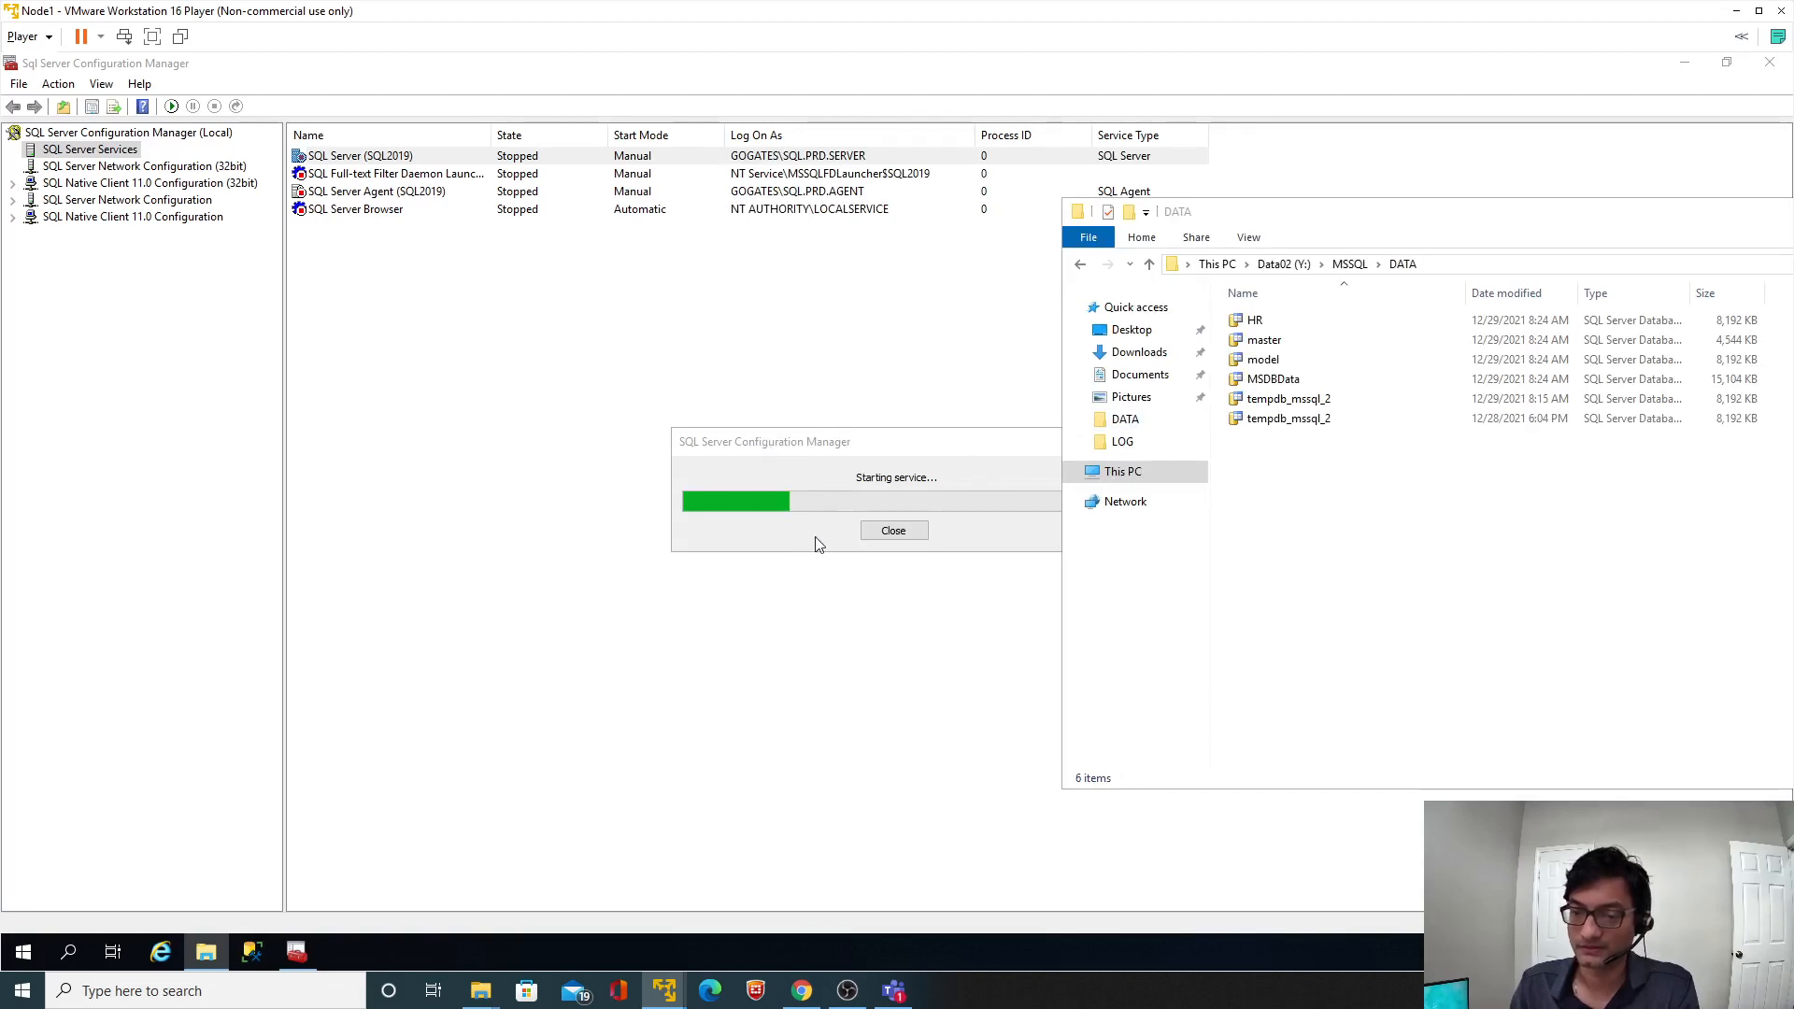
Return to File Explorer and browse to Z:\MSSQL\LOG to check for the mastlog file and the error log.
{"action": "left_click", "coordinate": [201, 953]}
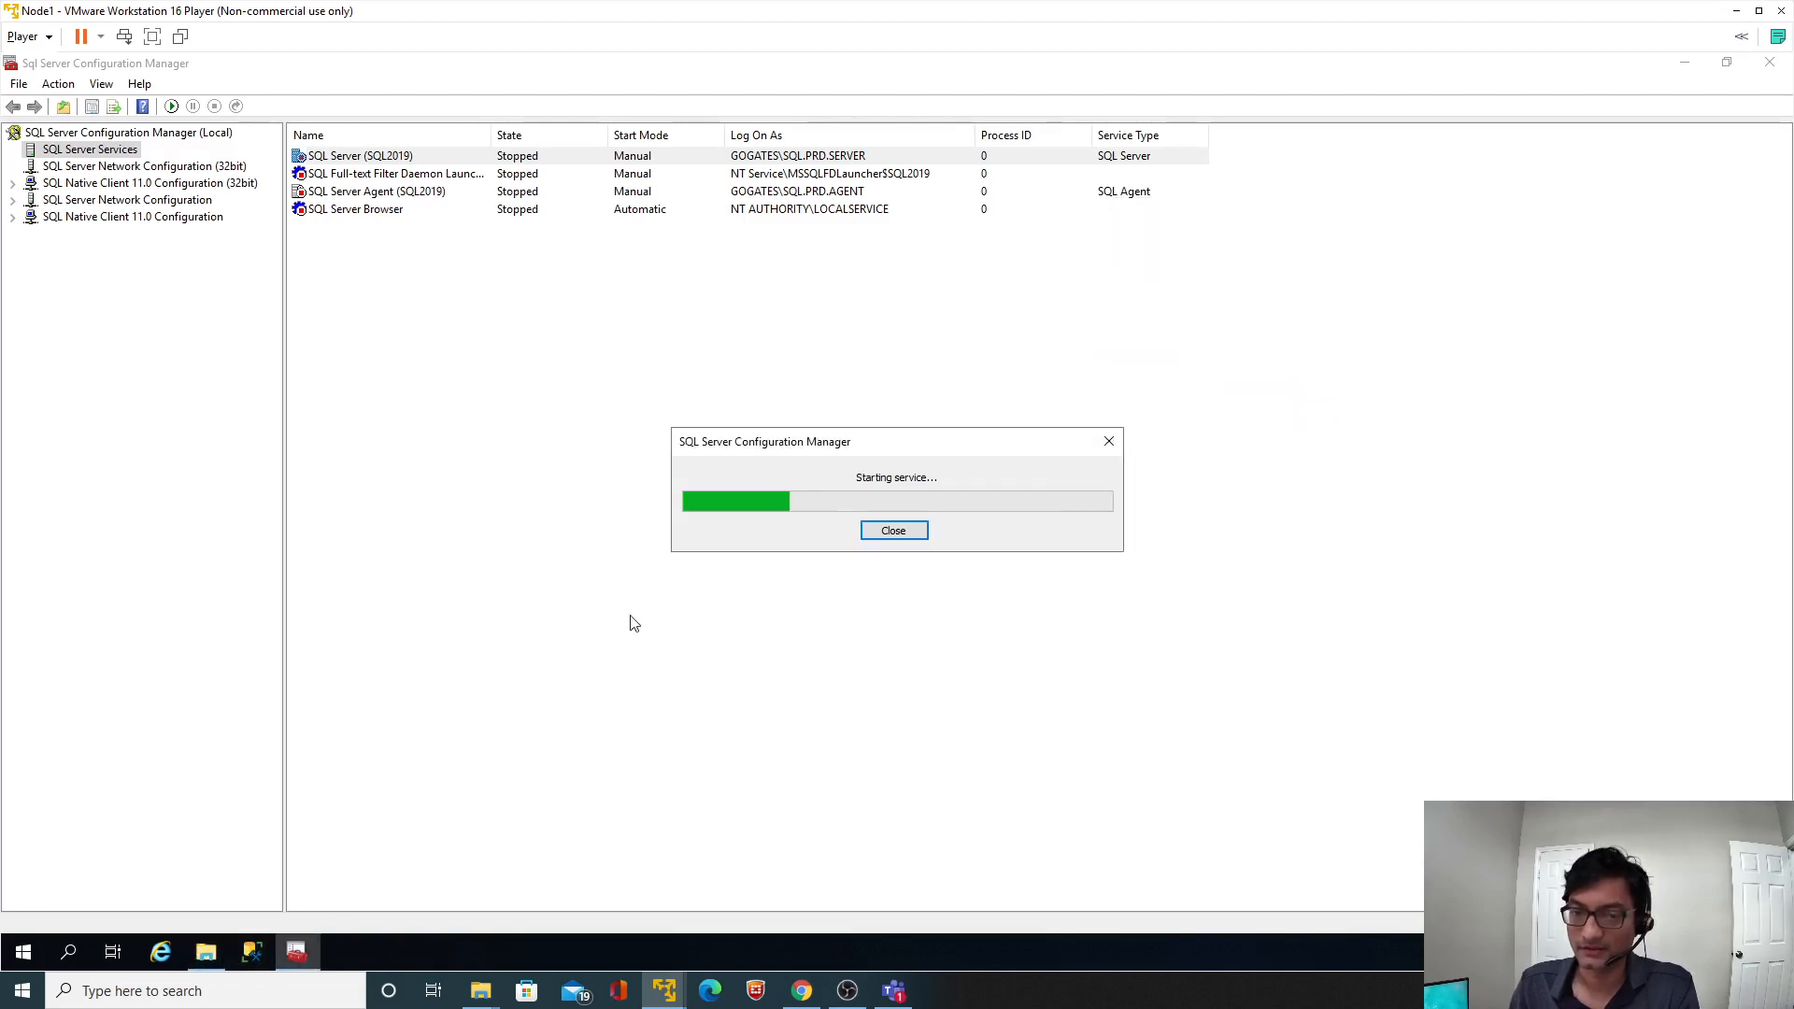
{"action": "left_click", "coordinate": [206, 952]}
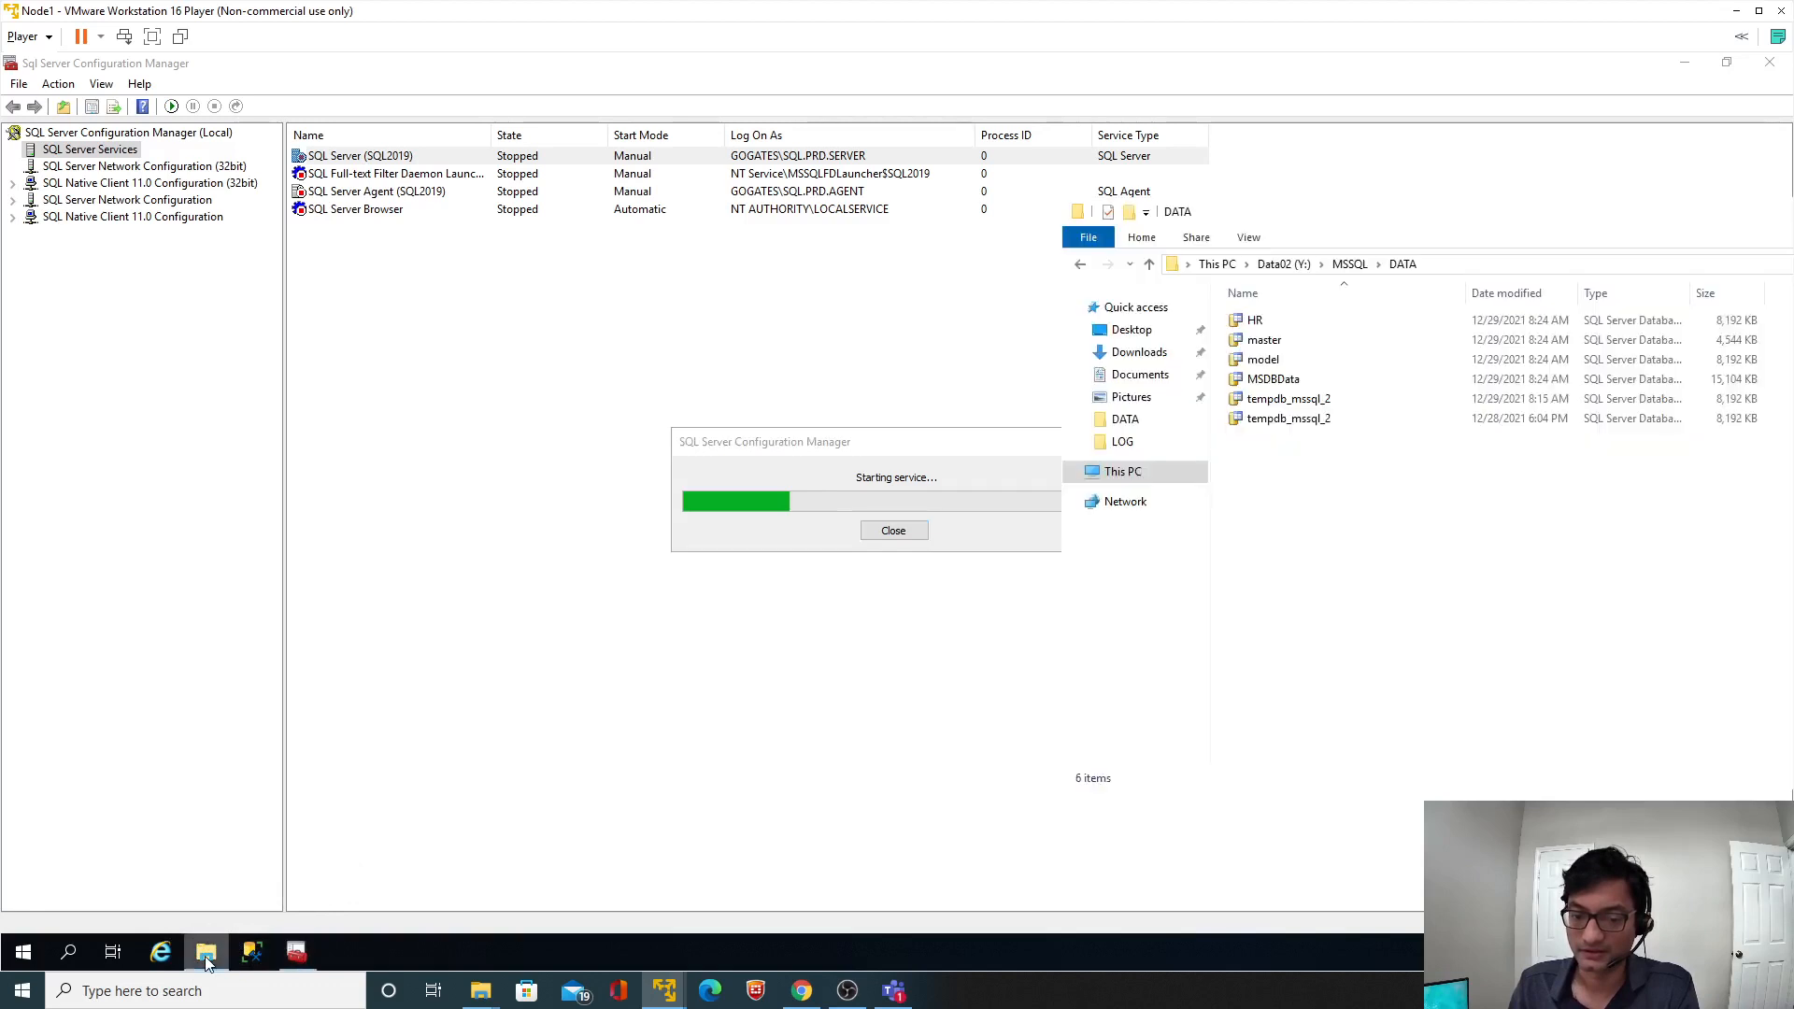
{"action": "left_click", "coordinate": [1281, 194]}
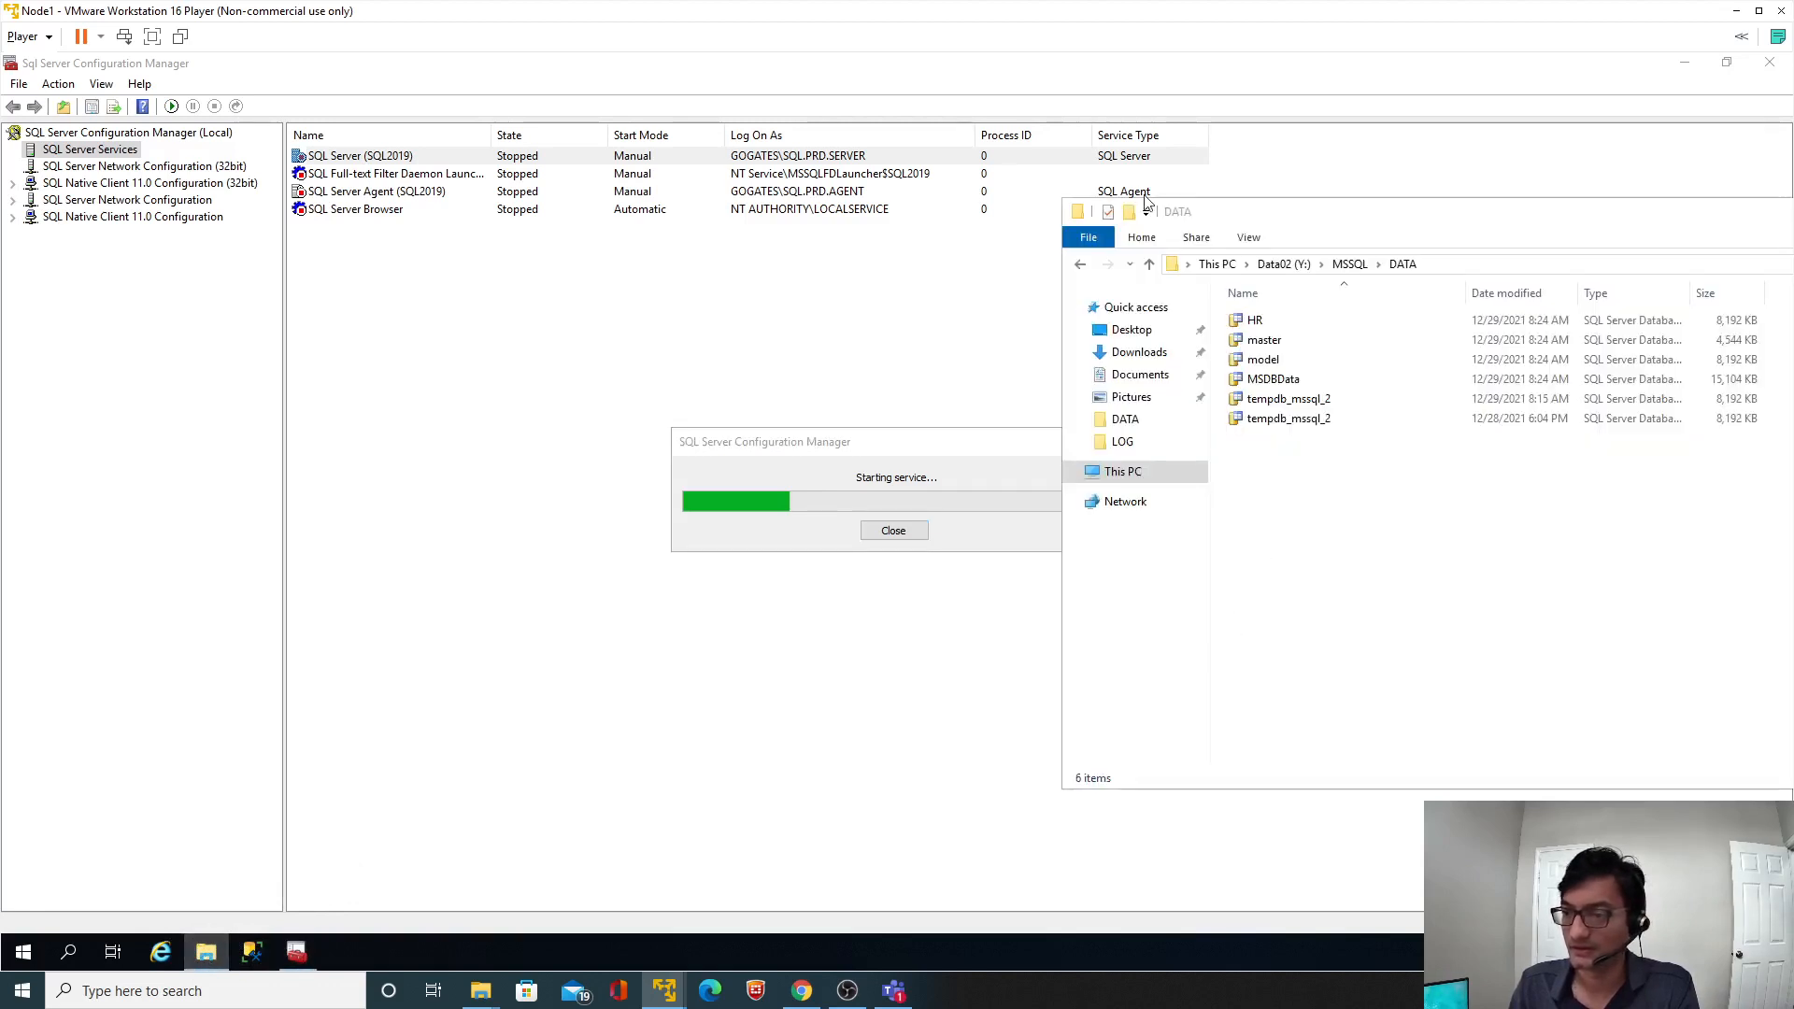
{"action": "left_click_drag", "start_coordinate": [1215, 211], "coordinate": [663, 113]}
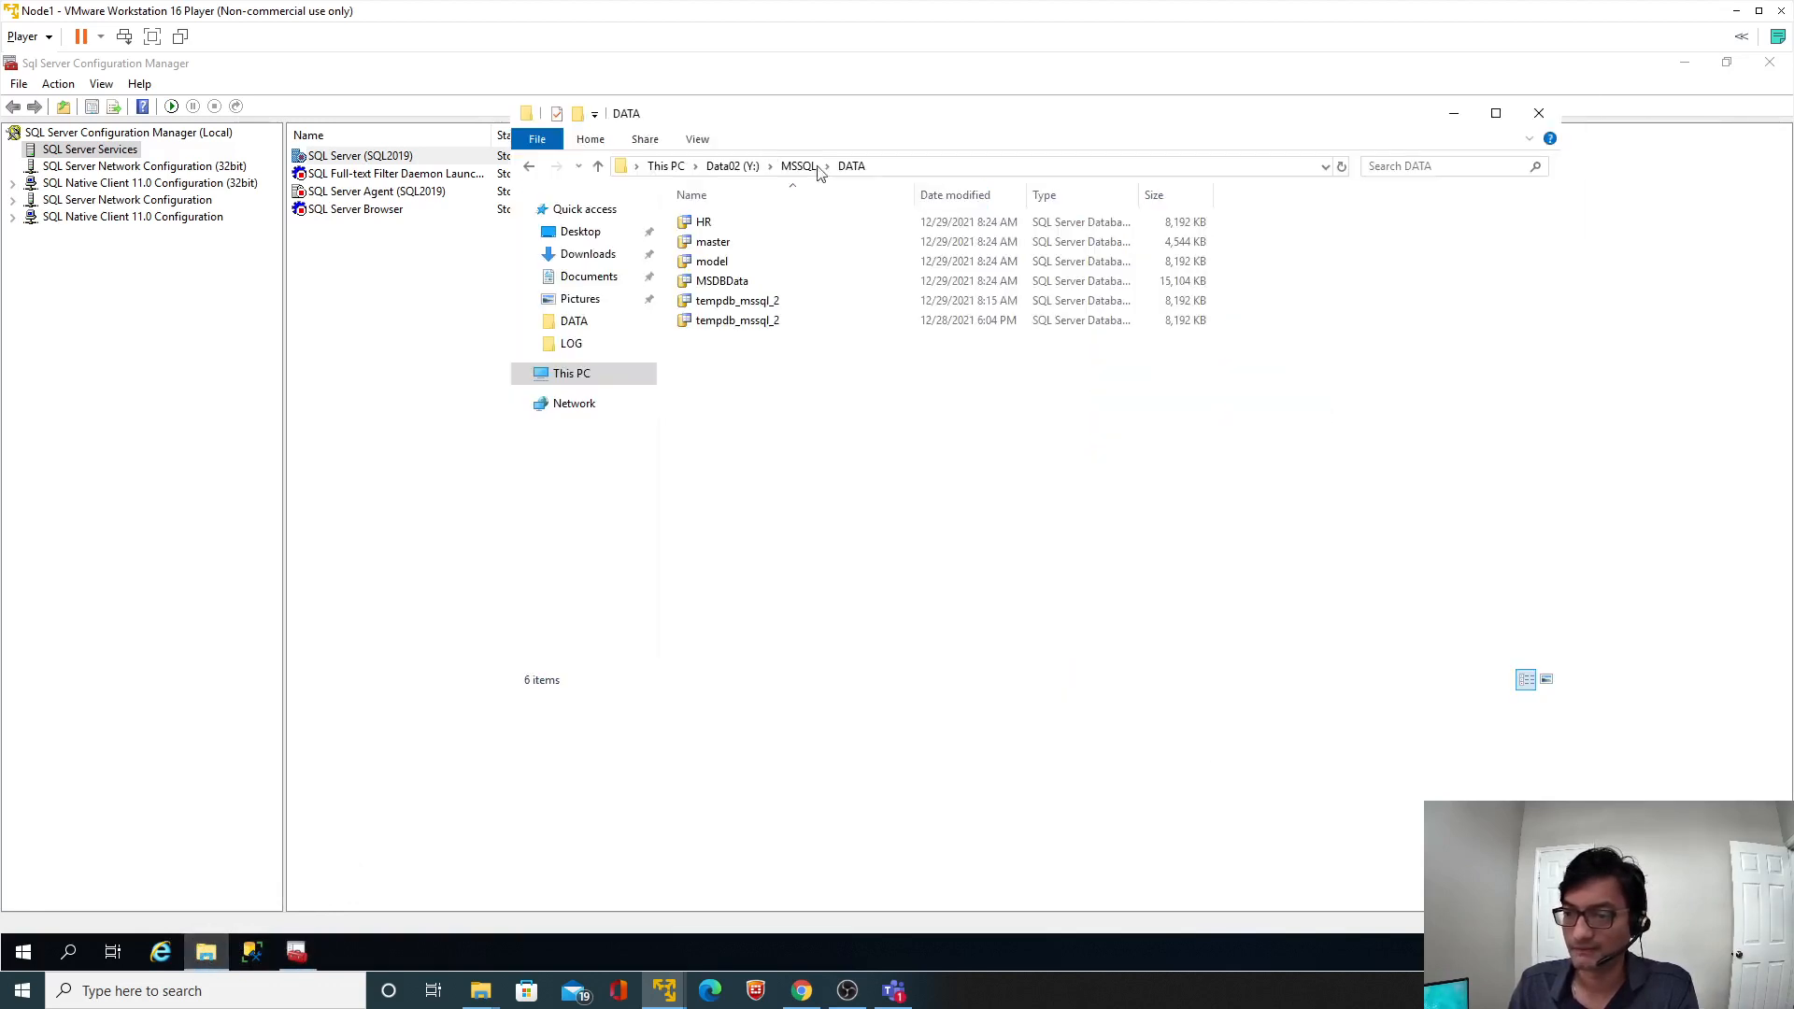
{"action": "left_click", "coordinate": [732, 166]}
{"action": "left_click", "coordinate": [666, 166]}
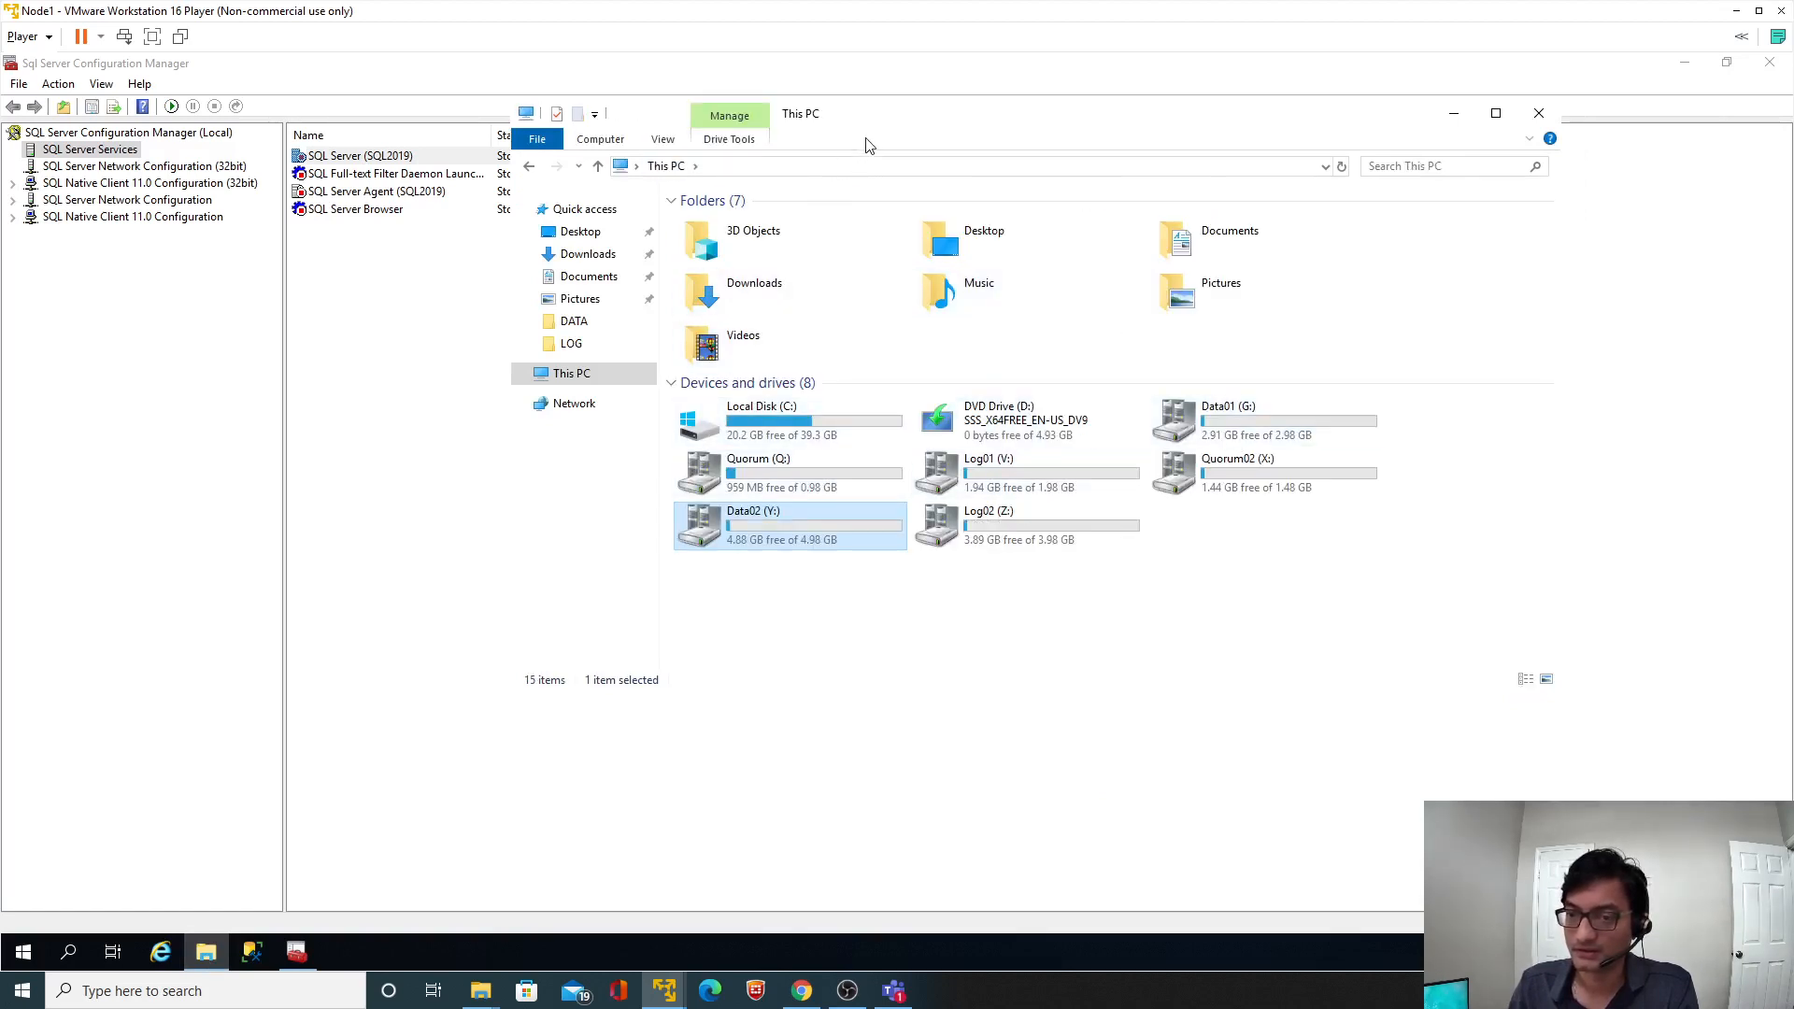
{"action": "left_click_drag", "start_coordinate": [882, 121], "coordinate": [724, 181]}
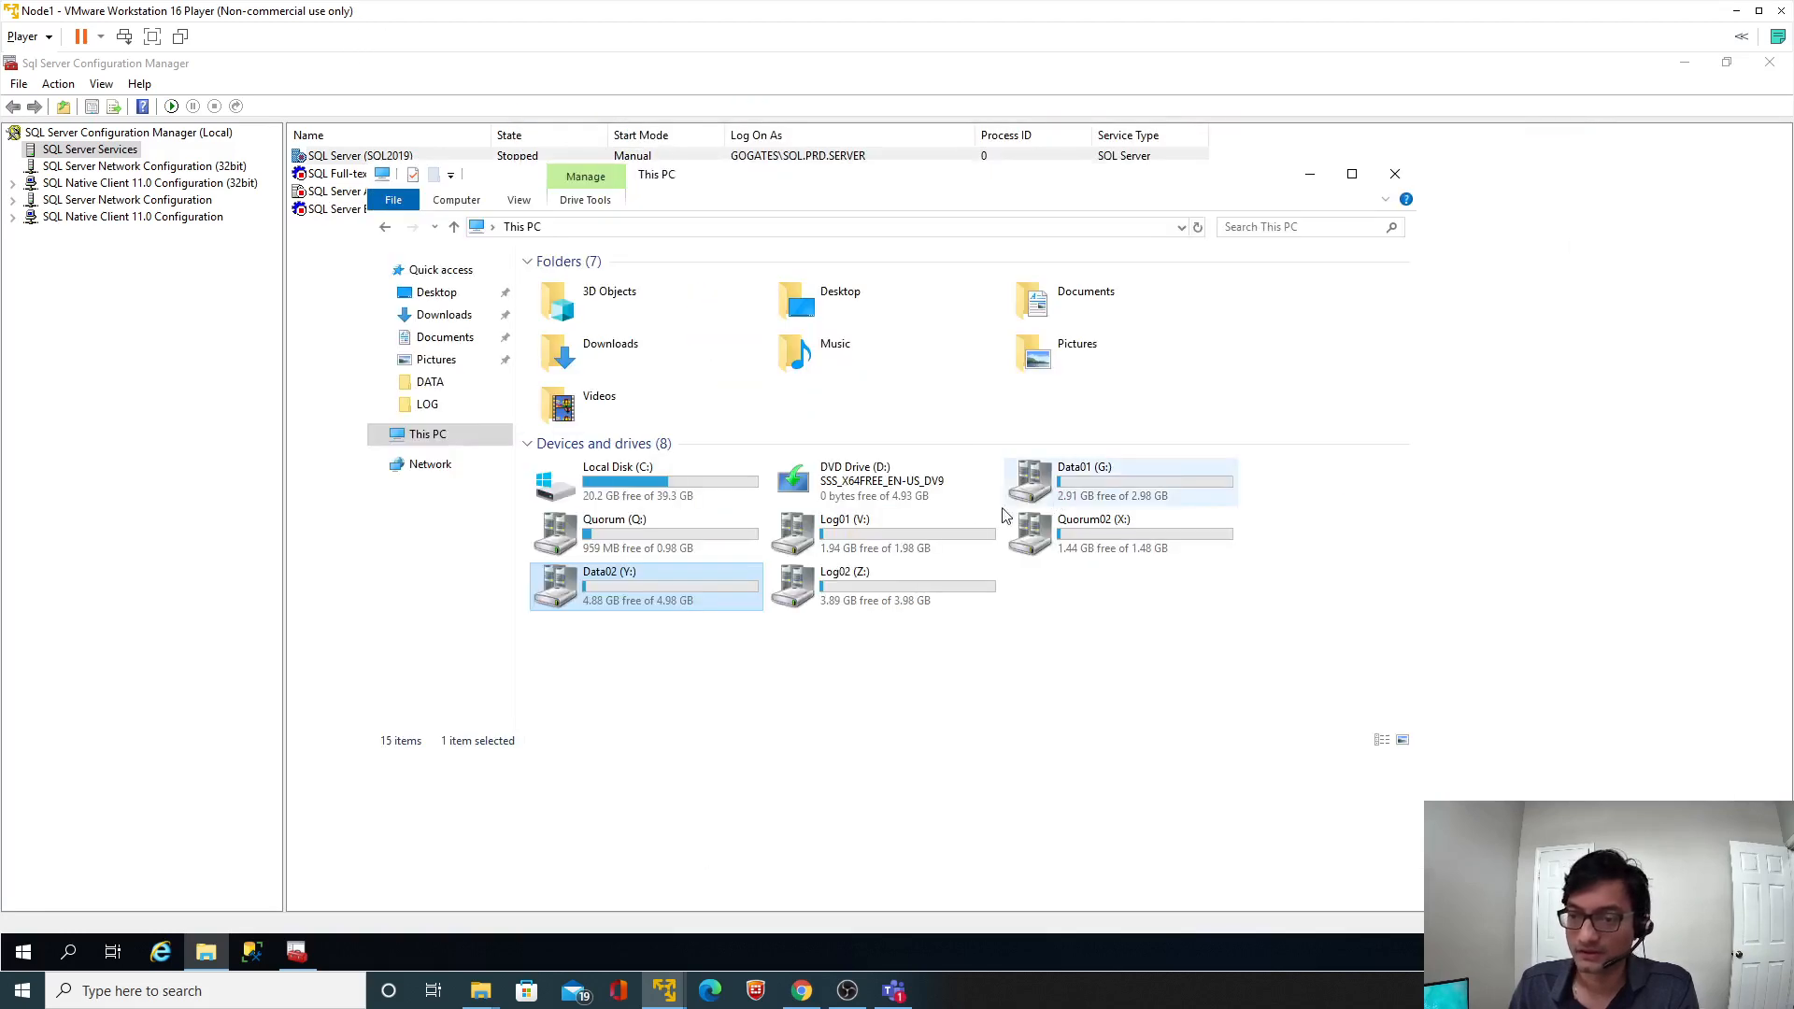
{"action": "double_click", "coordinate": [873, 584]}
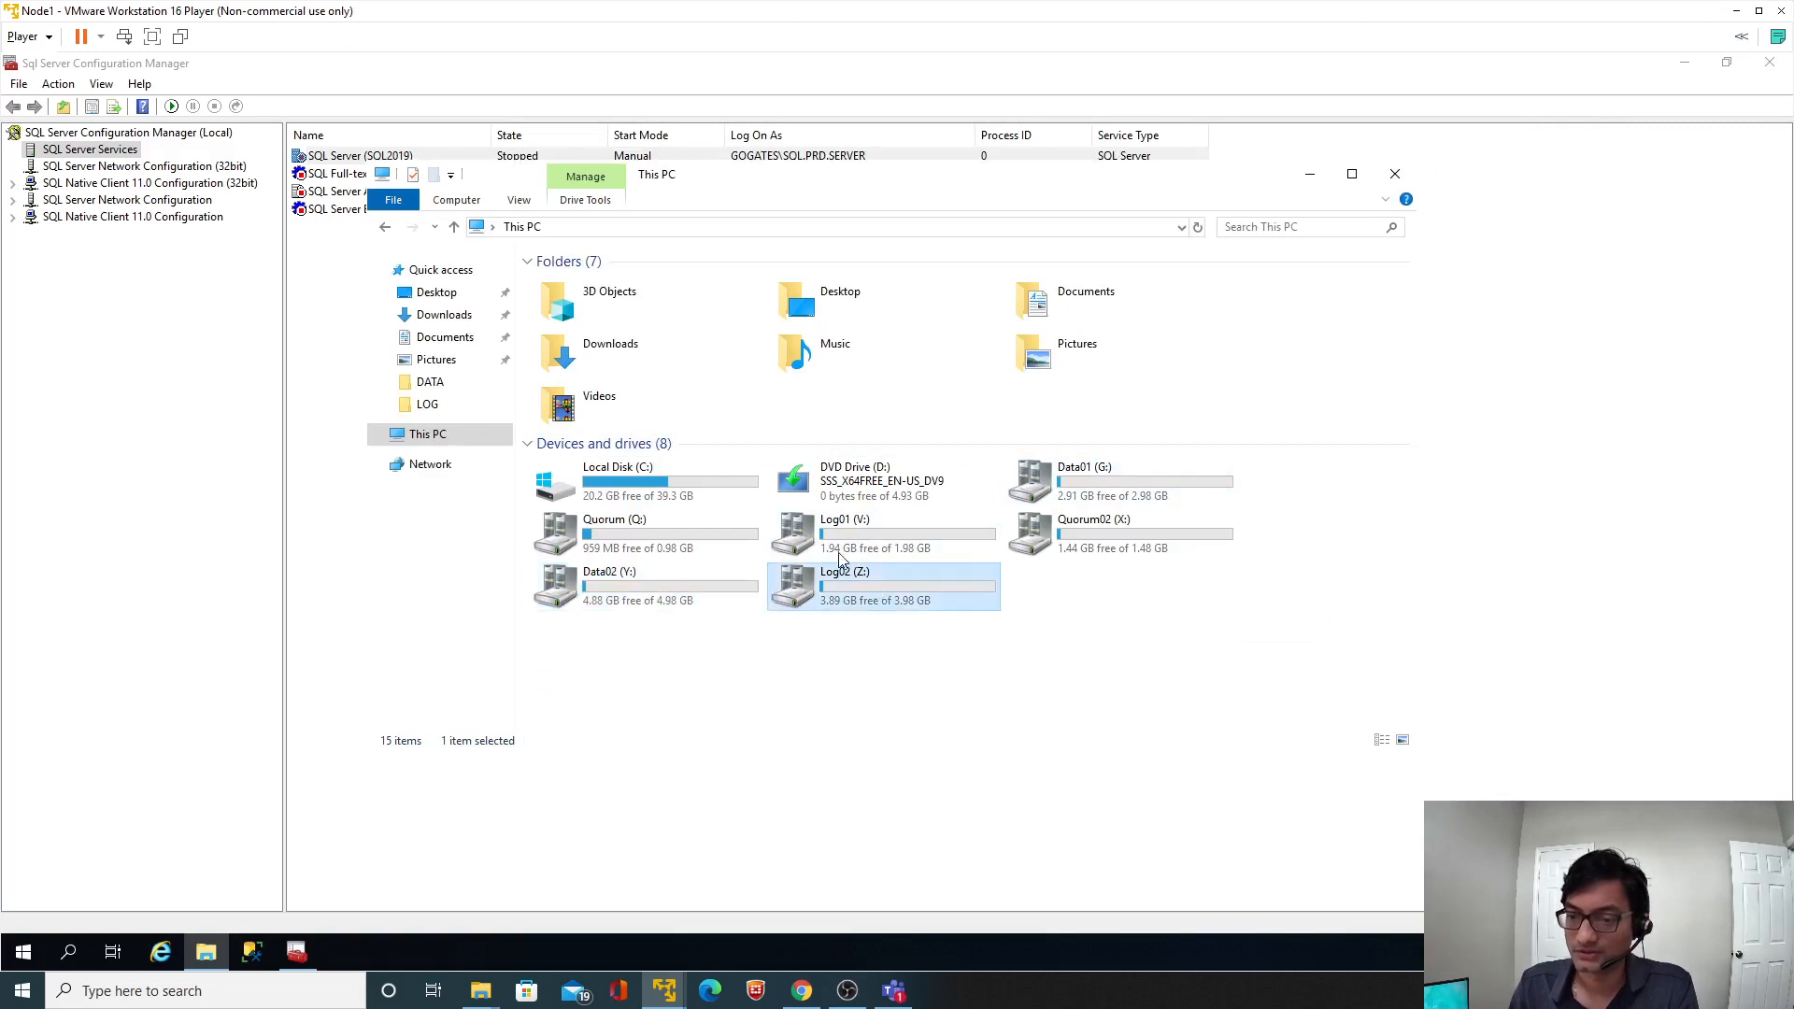
{"action": "double_click", "coordinate": [580, 289]}
{"action": "double_click", "coordinate": [588, 292]}
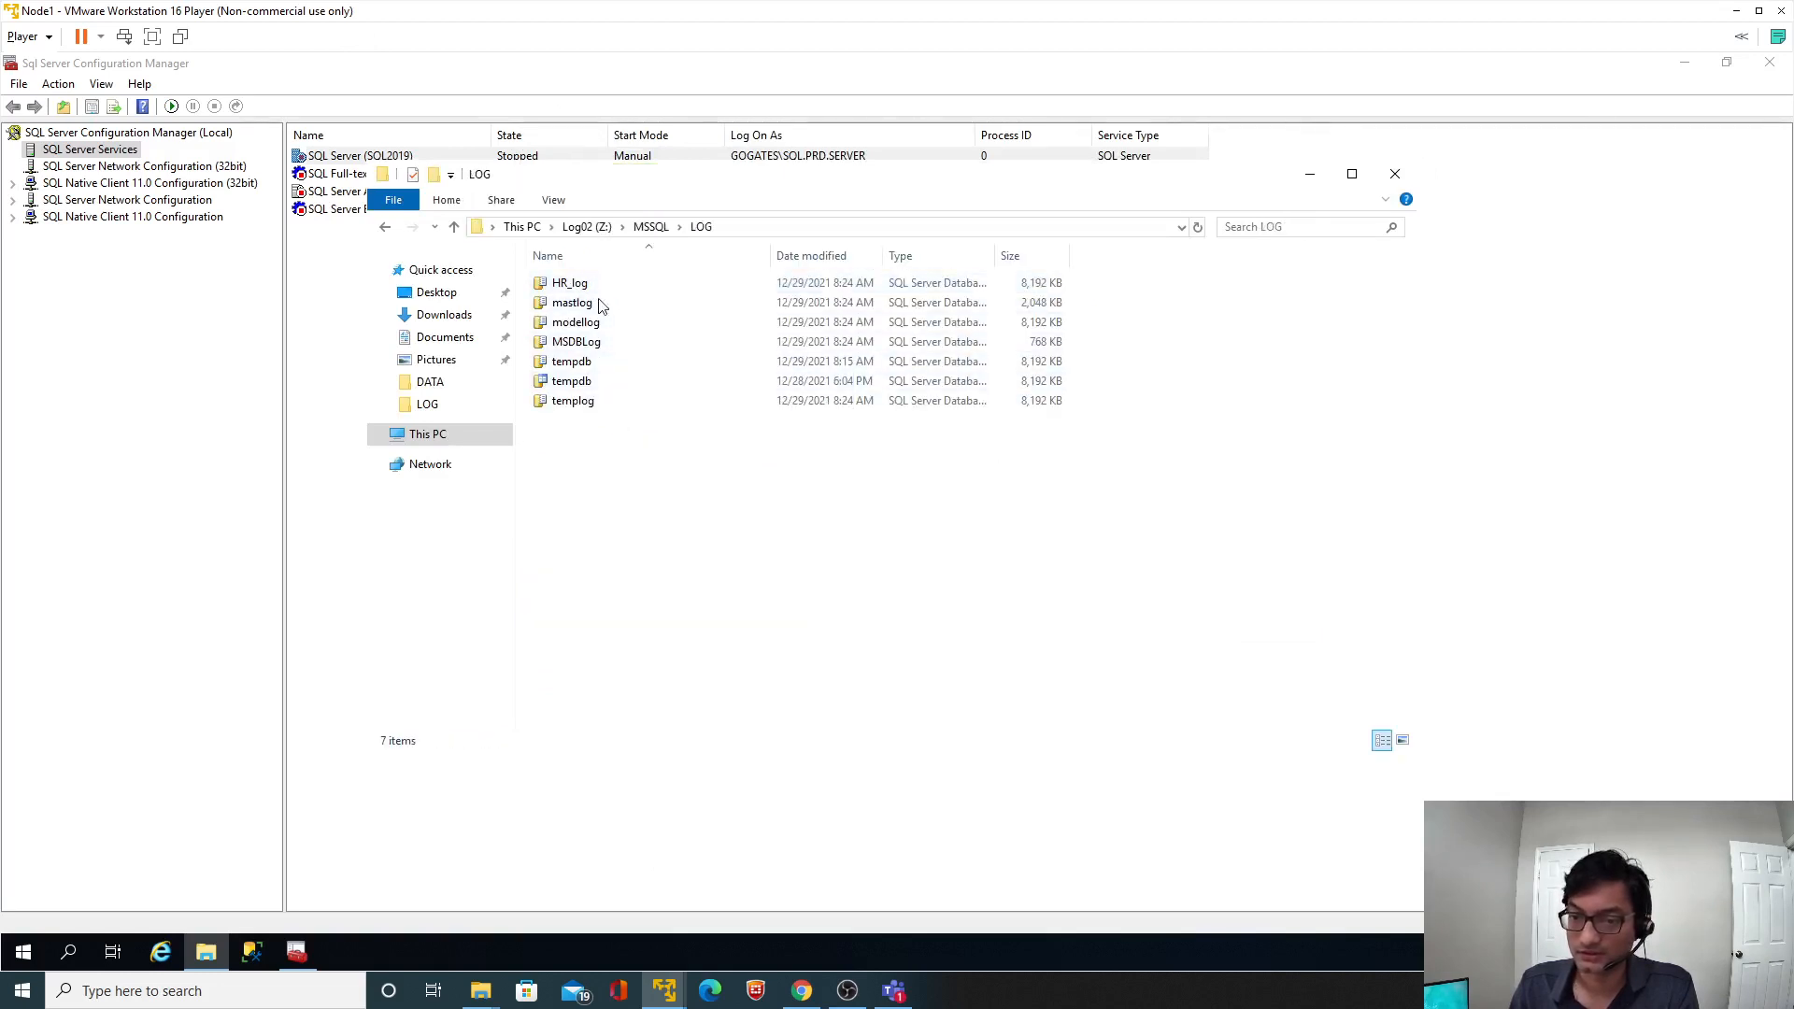
Return File Explorer to This PC, and copy the -eZ:\MSSQL\LOG\ERRORLOG parameter from the README in Chrome.
{"action": "left_click", "coordinate": [589, 227]}
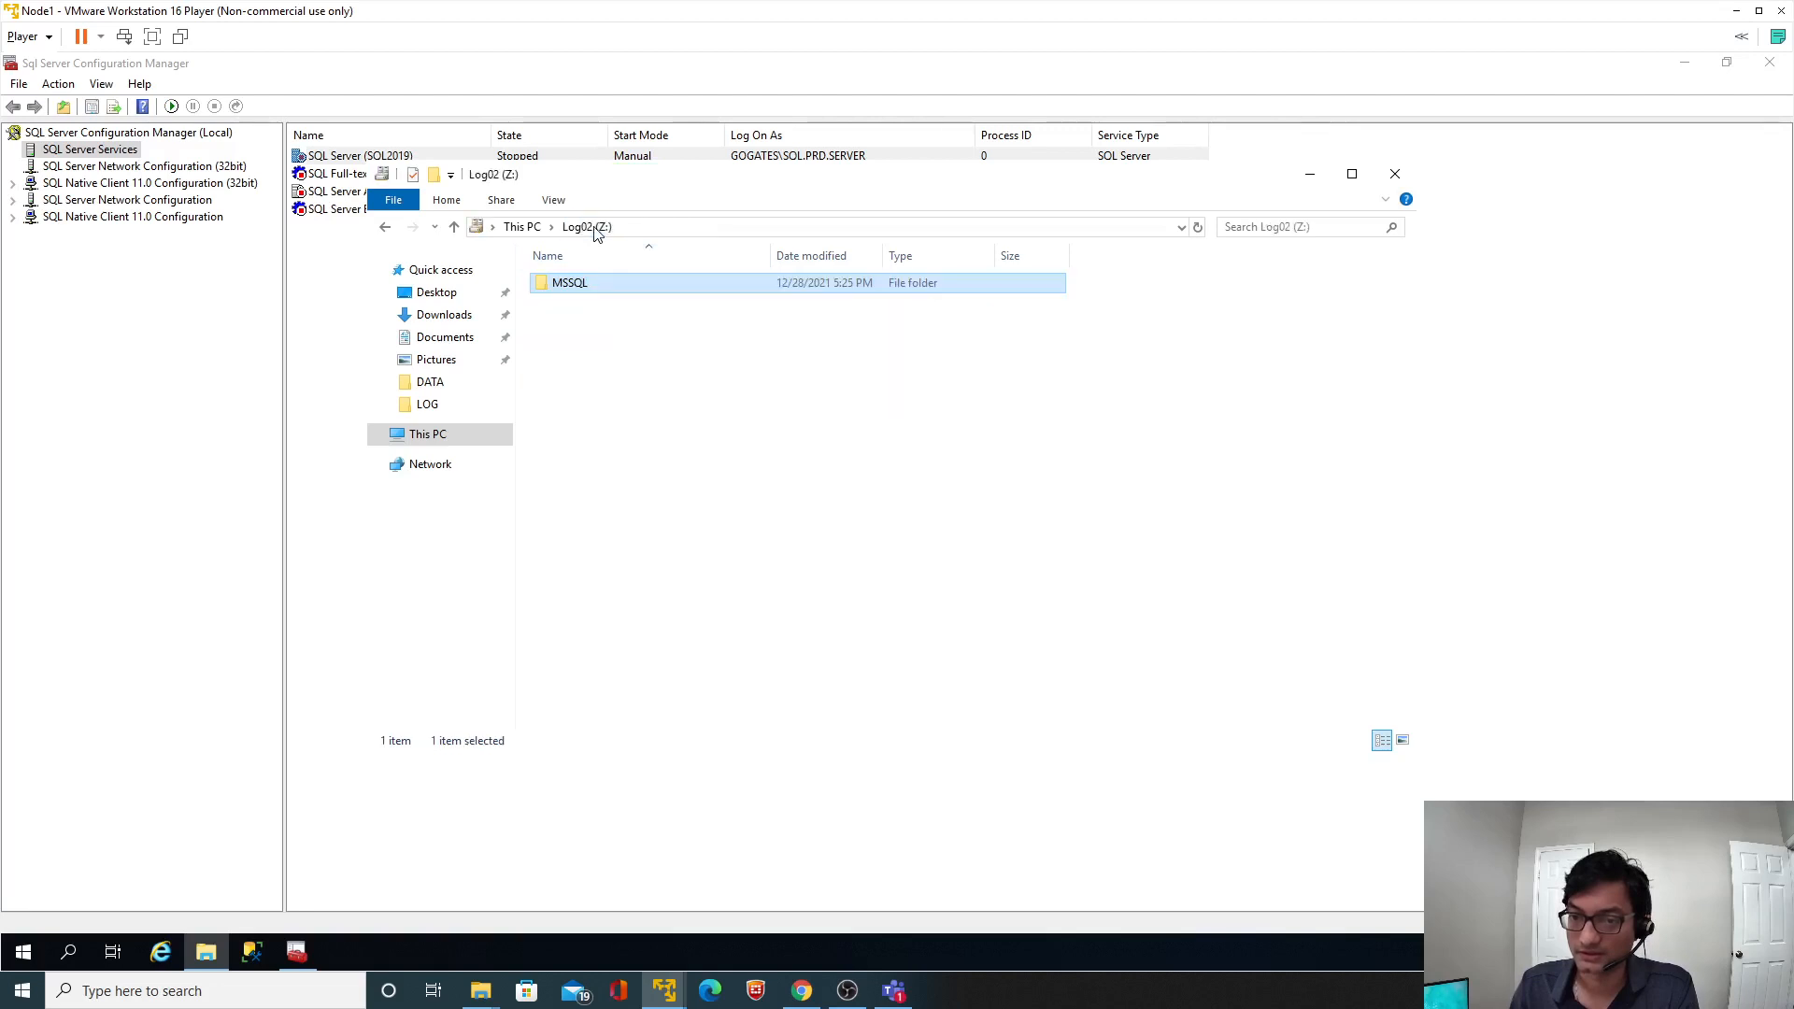
{"action": "left_click", "coordinate": [516, 227]}
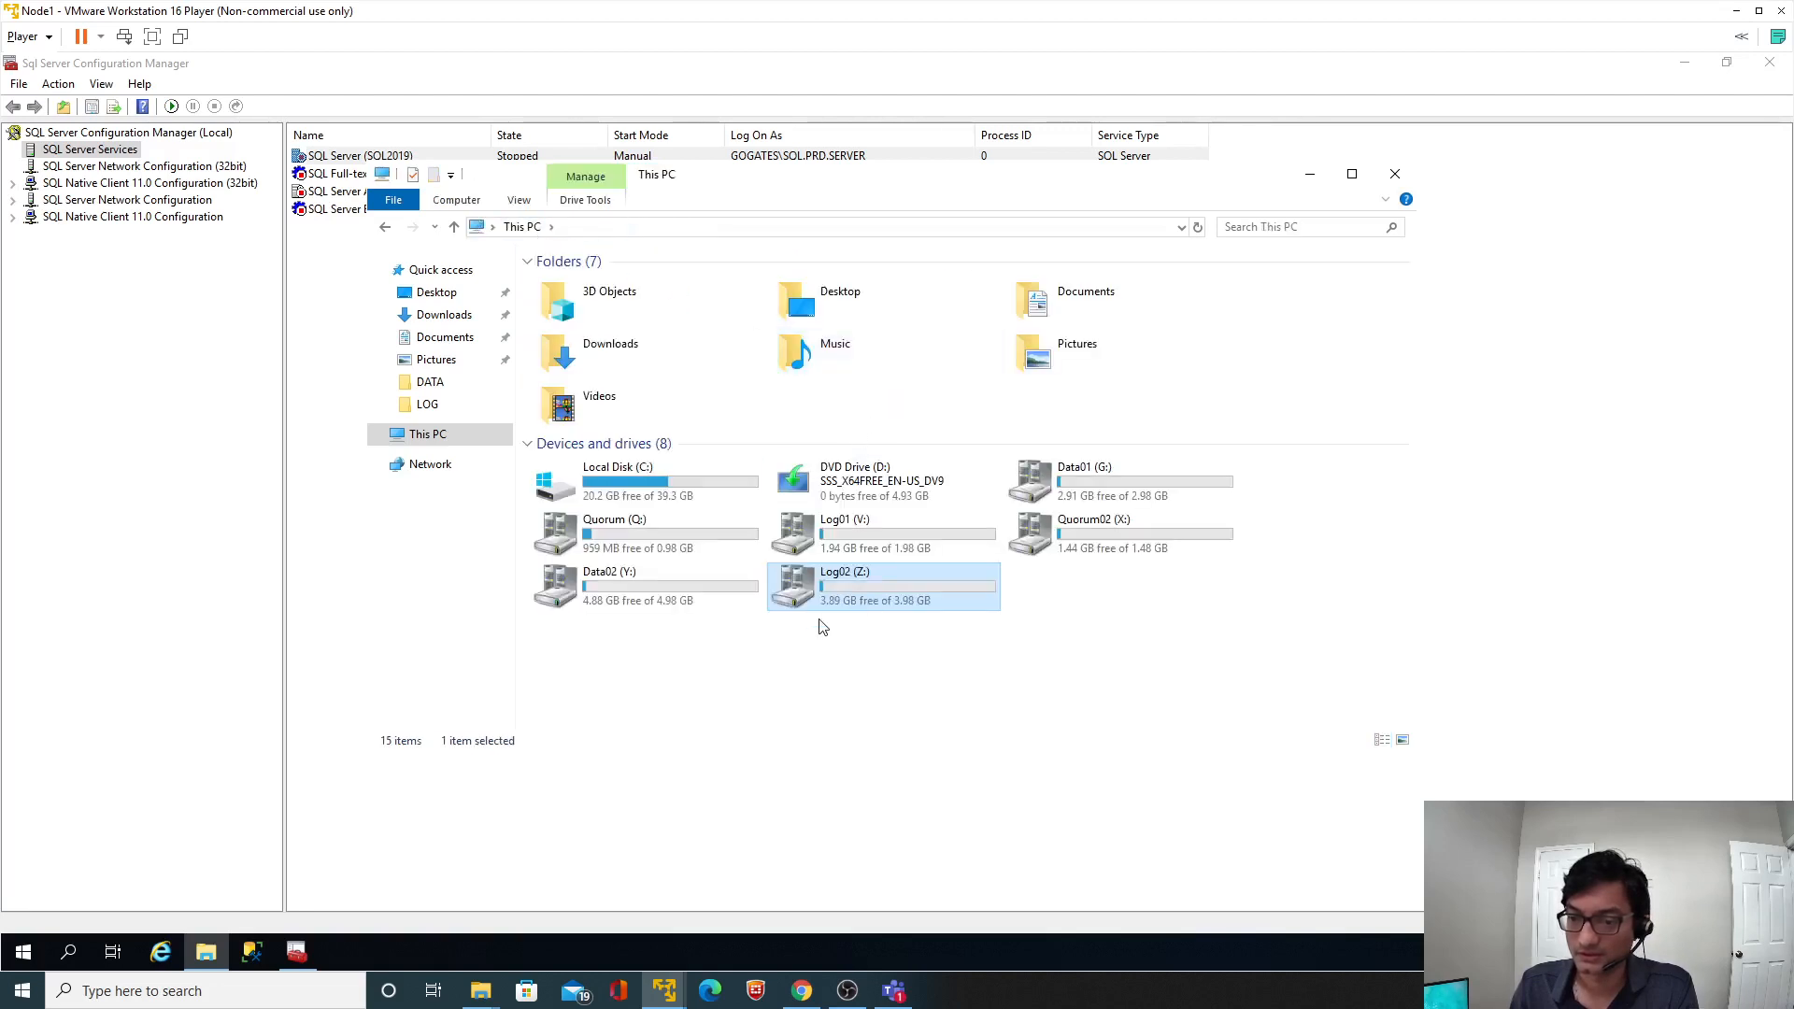
{"action": "left_click", "coordinate": [801, 992]}
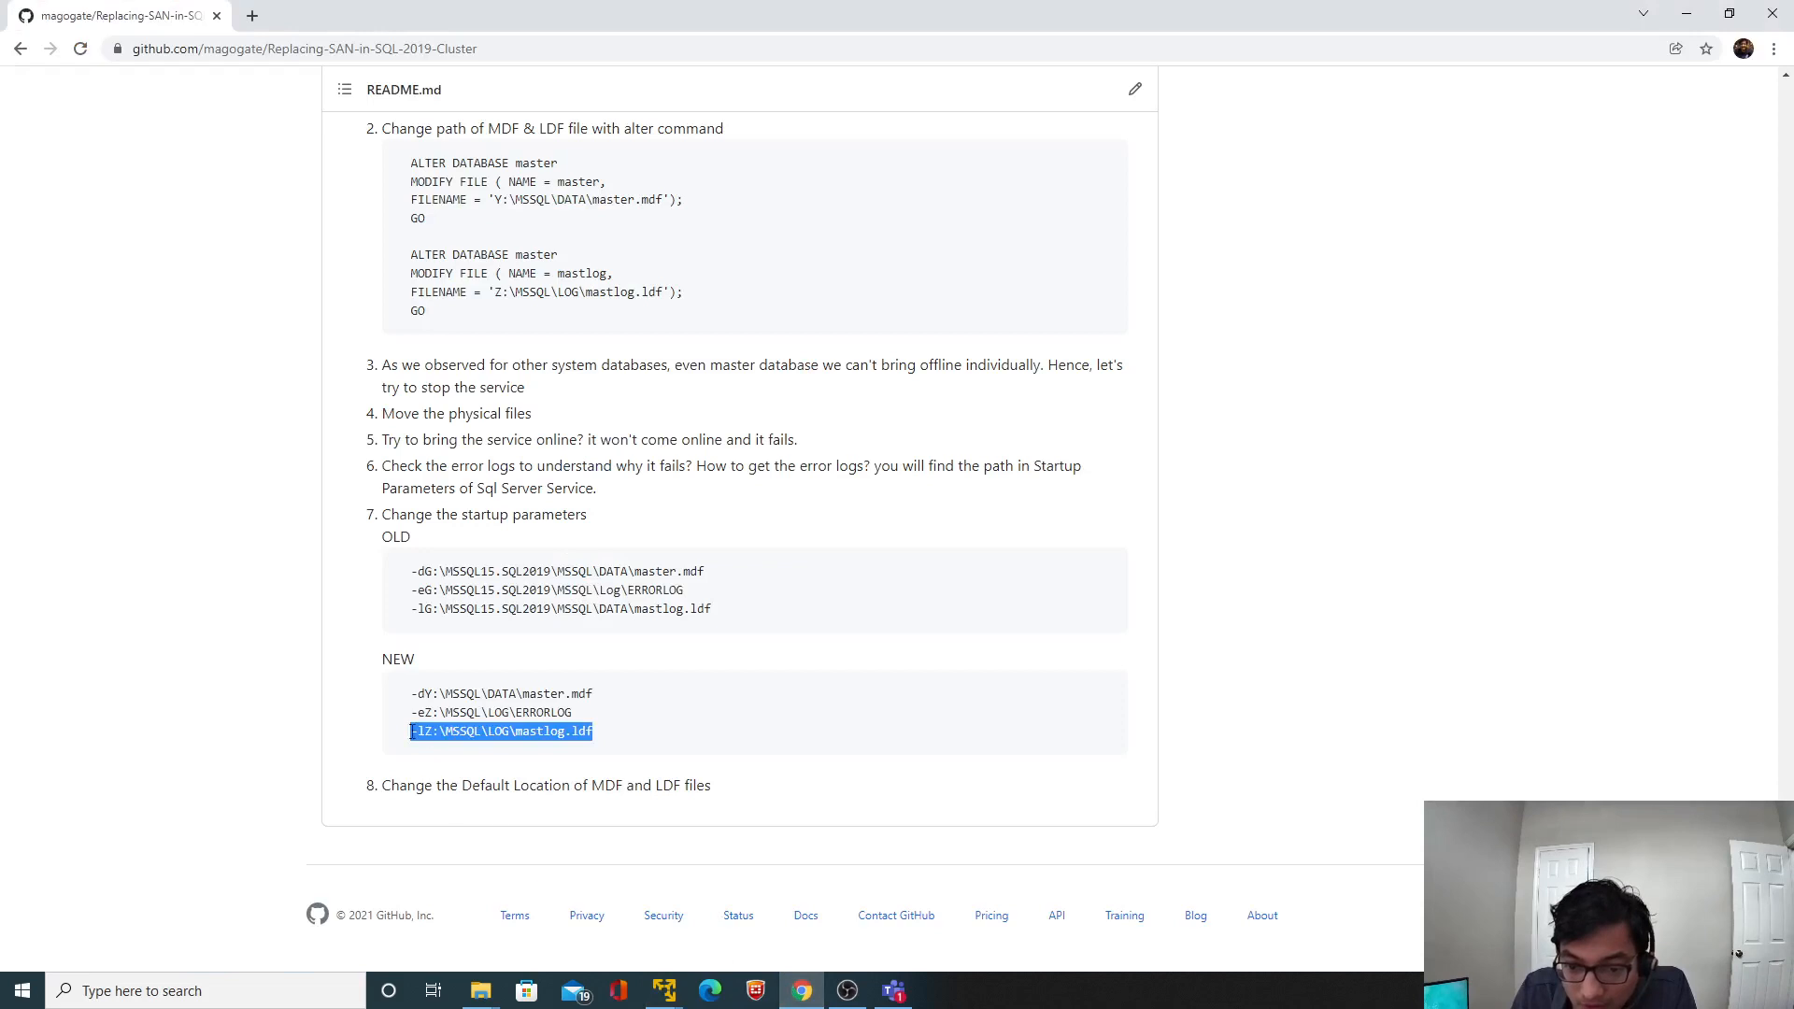
{"action": "left_click_drag", "start_coordinate": [411, 712], "coordinate": [572, 713]}
{"action": "key", "text": "ctrl+c"}
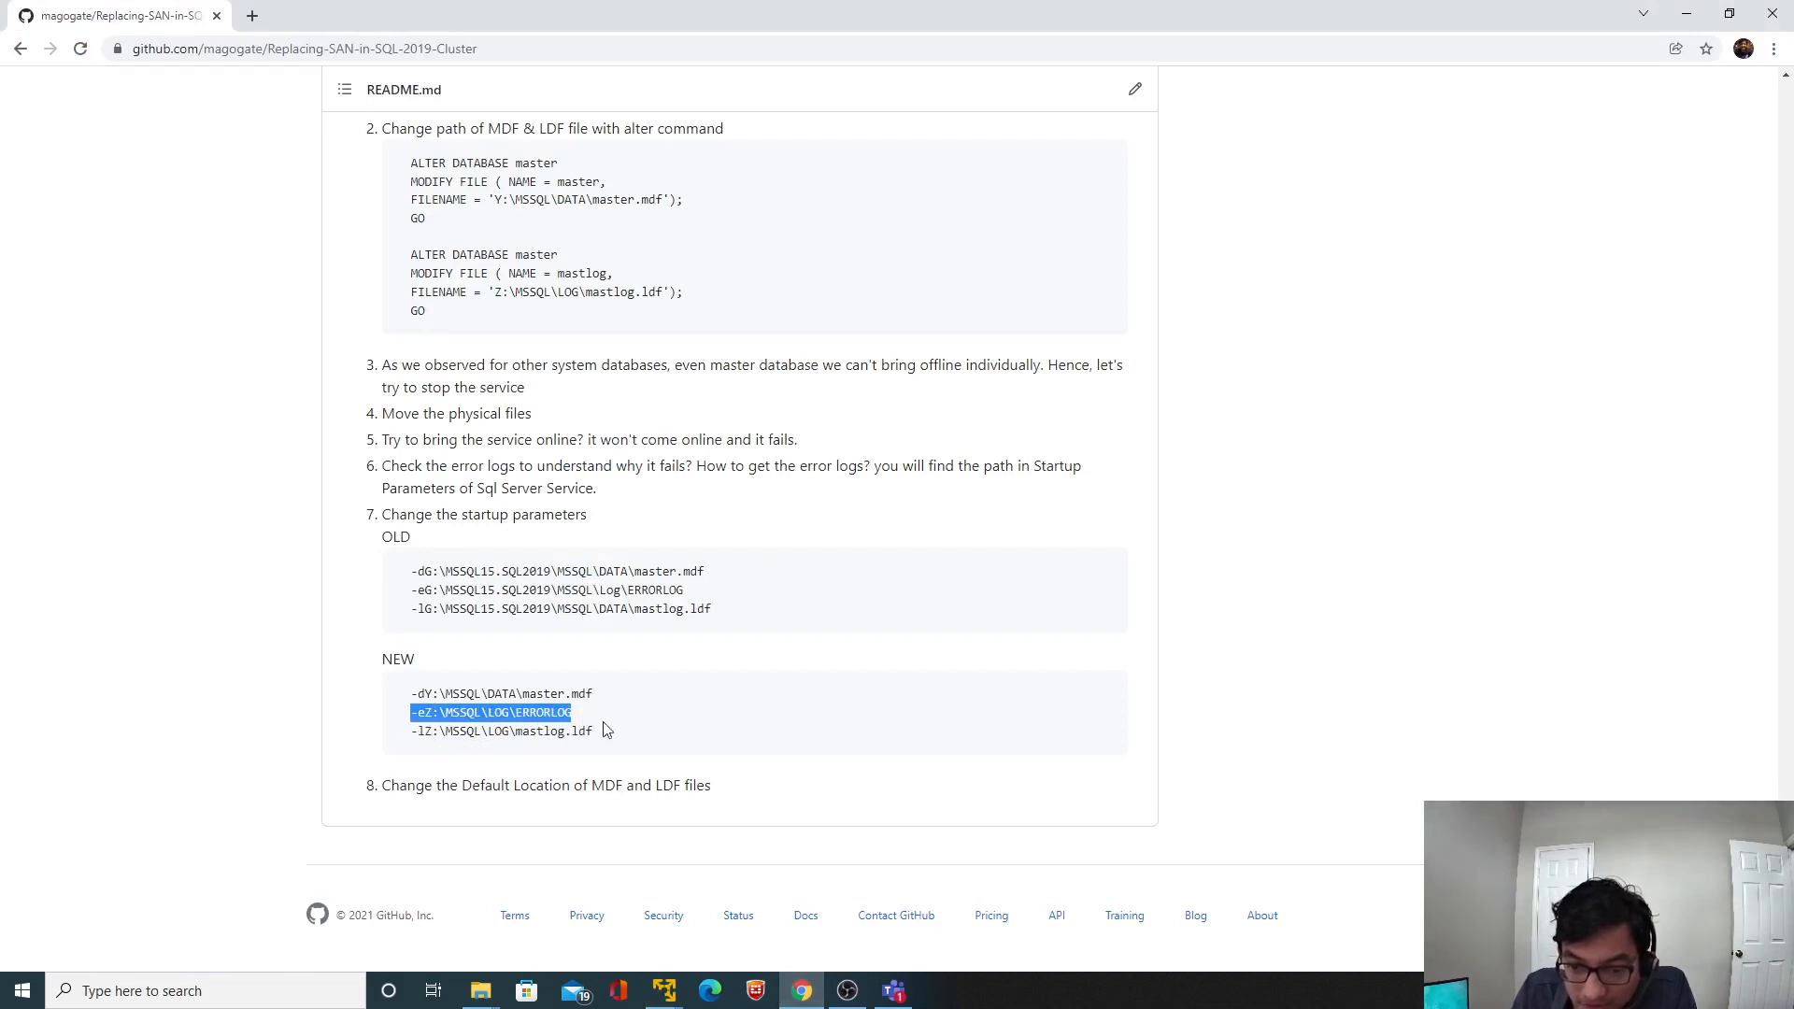
Open Notepad++ on the host, decline the update, paste the error log parameter into the blank new 7 document, and minimize the window.
{"action": "left_click", "coordinate": [254, 992]}
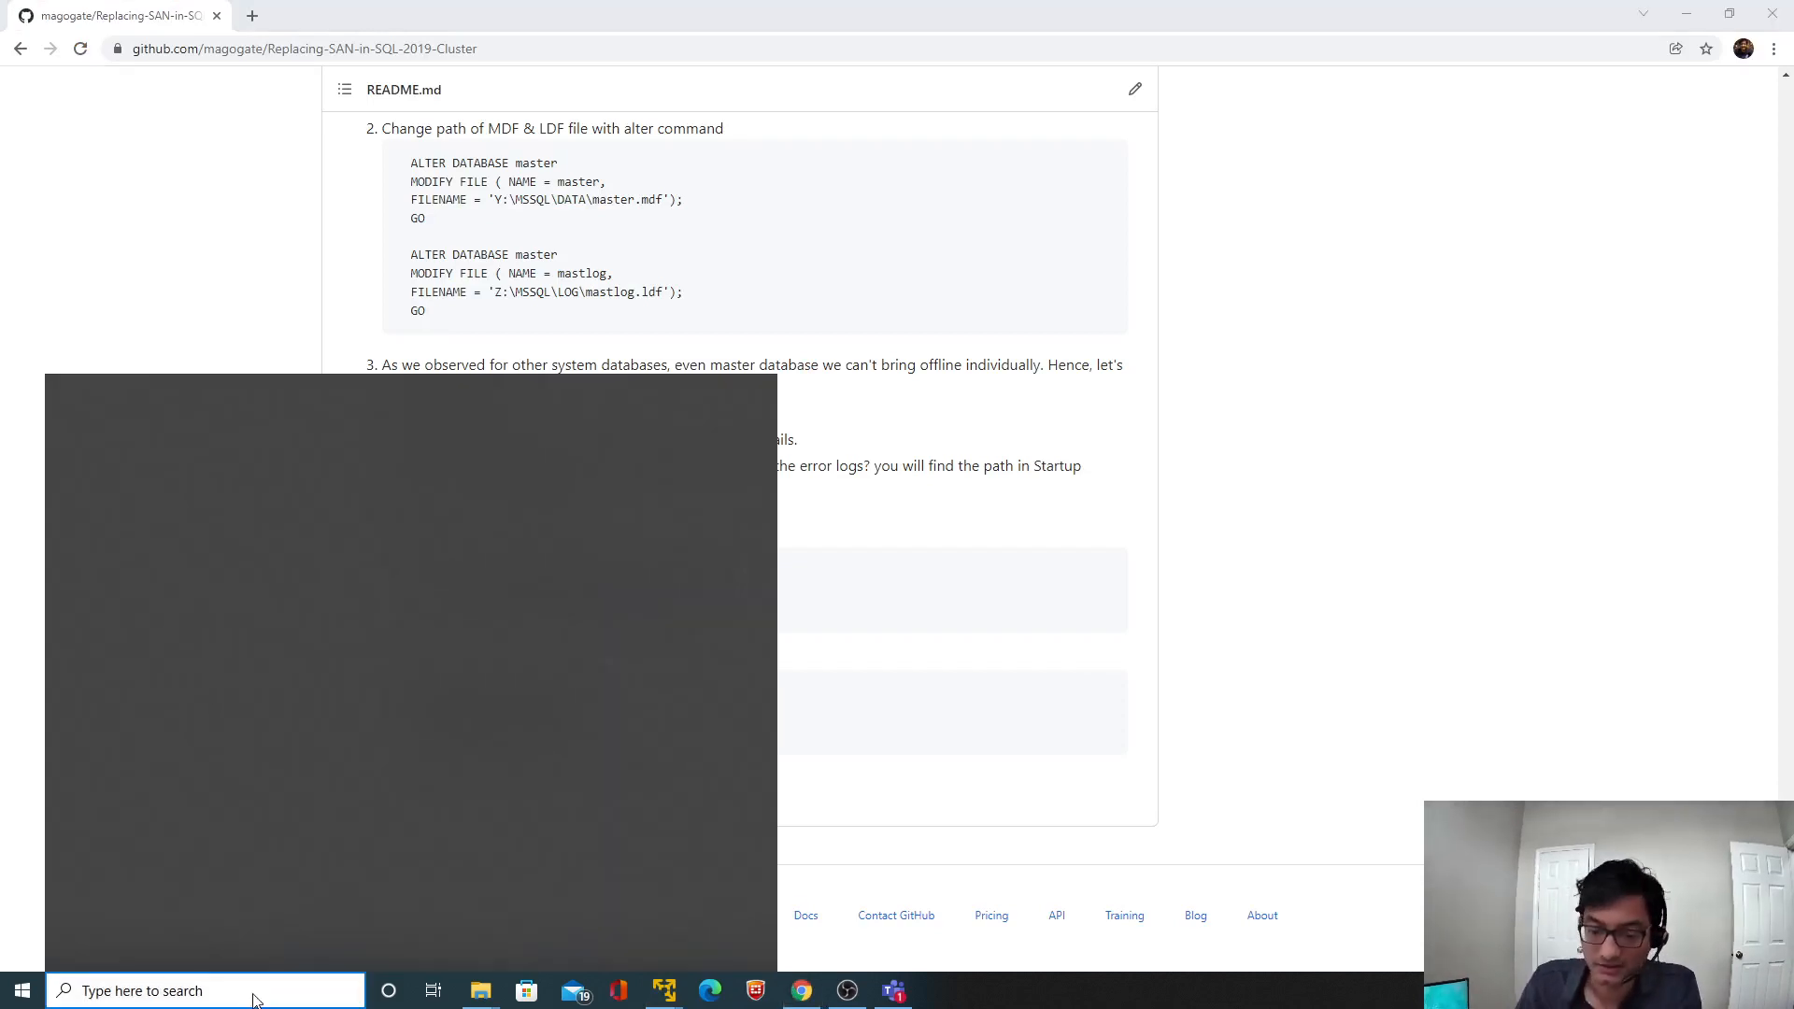
{"action": "type", "text": "note"}
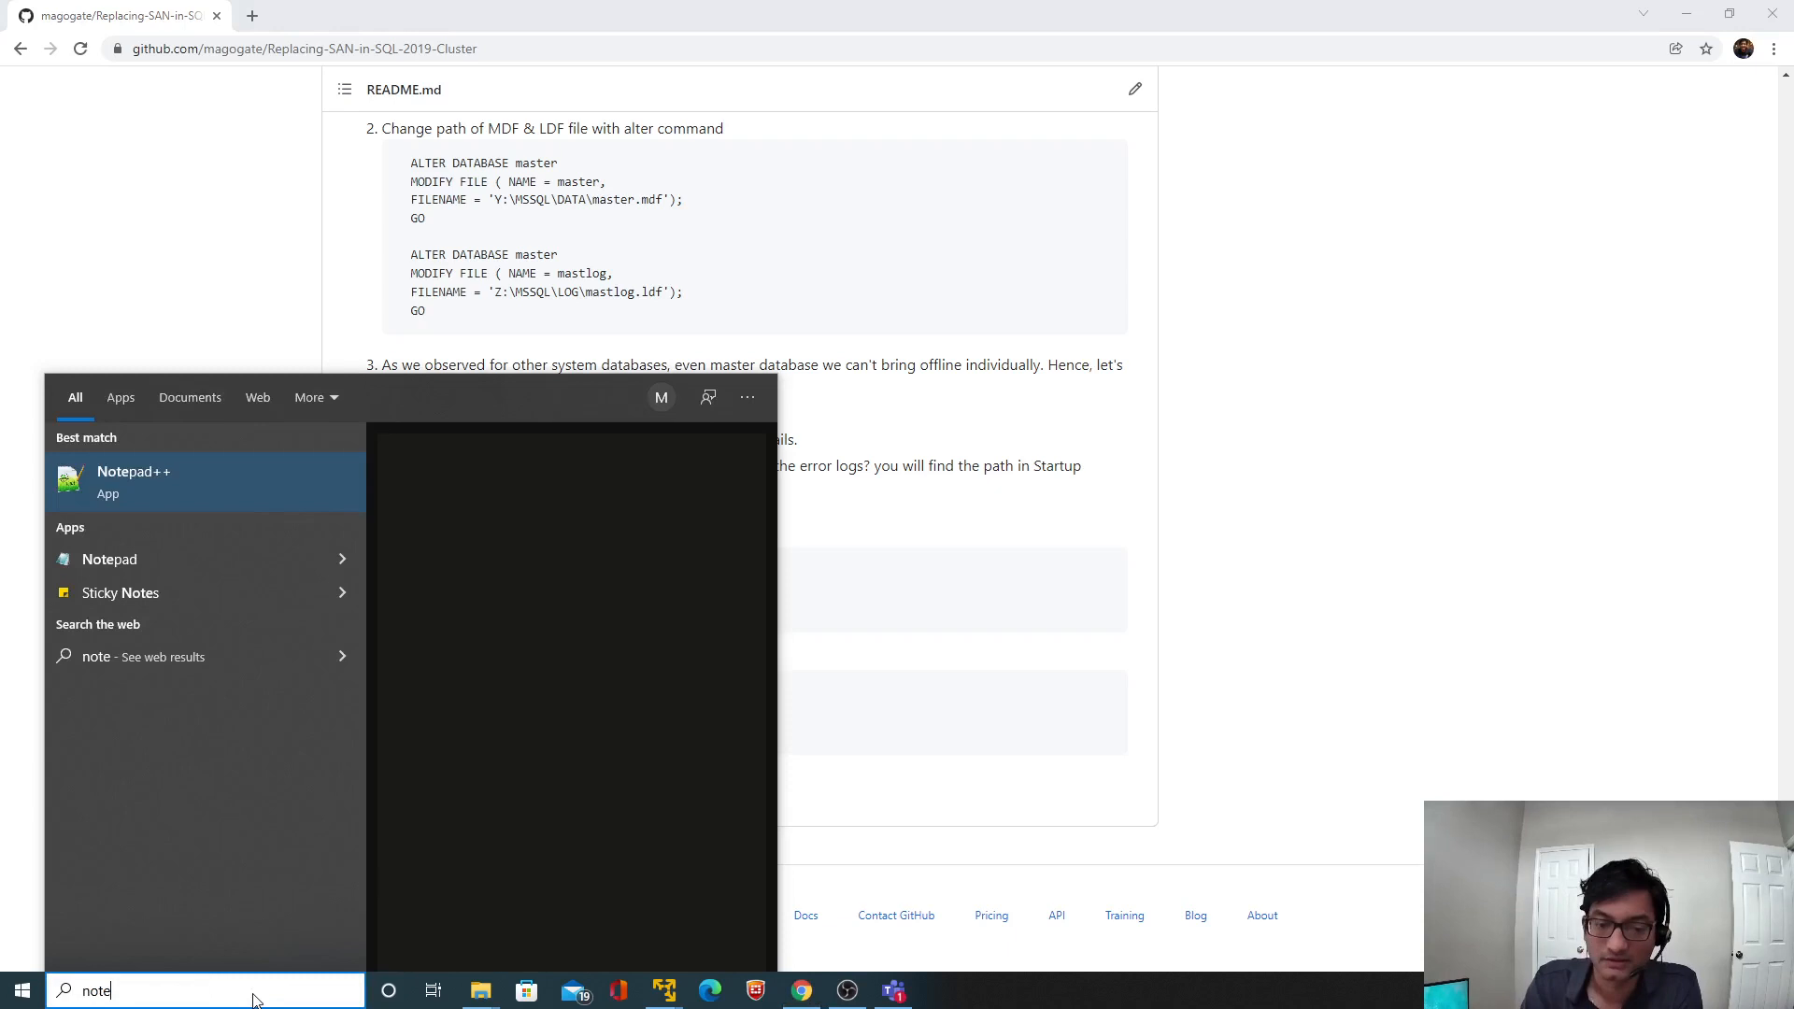
{"action": "key", "text": "Return"}
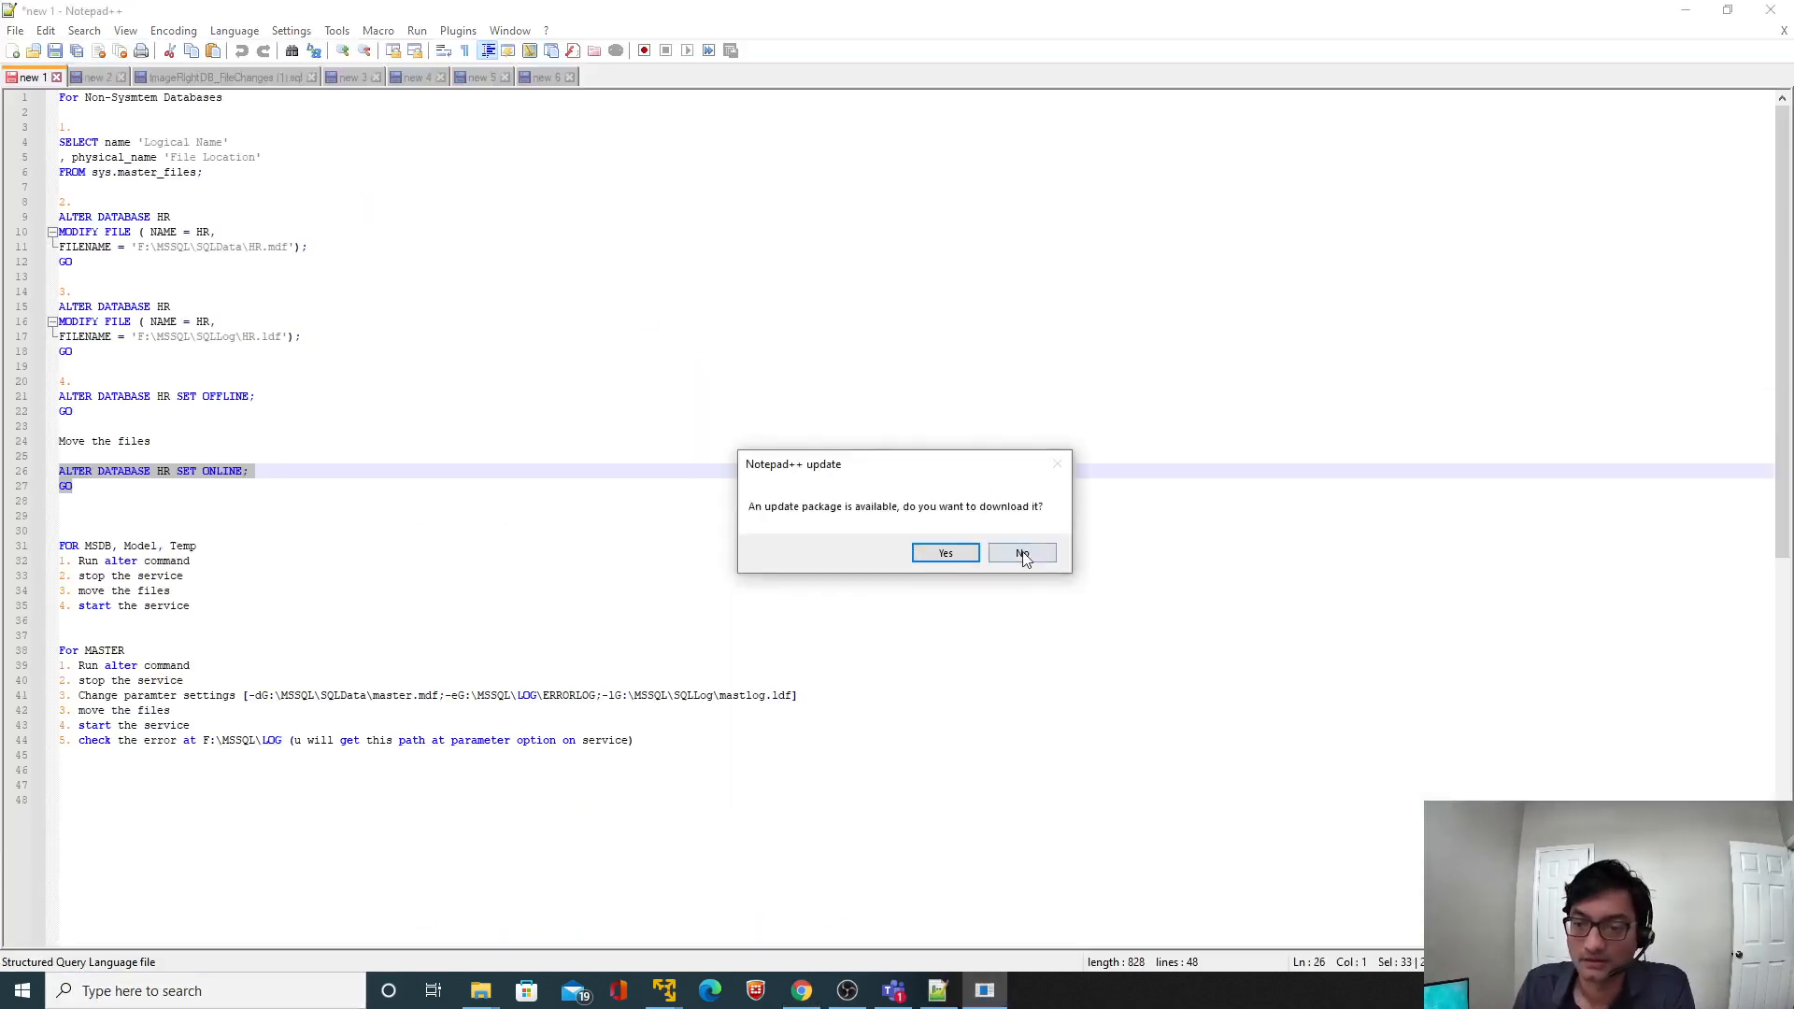
{"action": "left_click", "coordinate": [1019, 552]}
{"action": "double_click", "coordinate": [603, 78]}
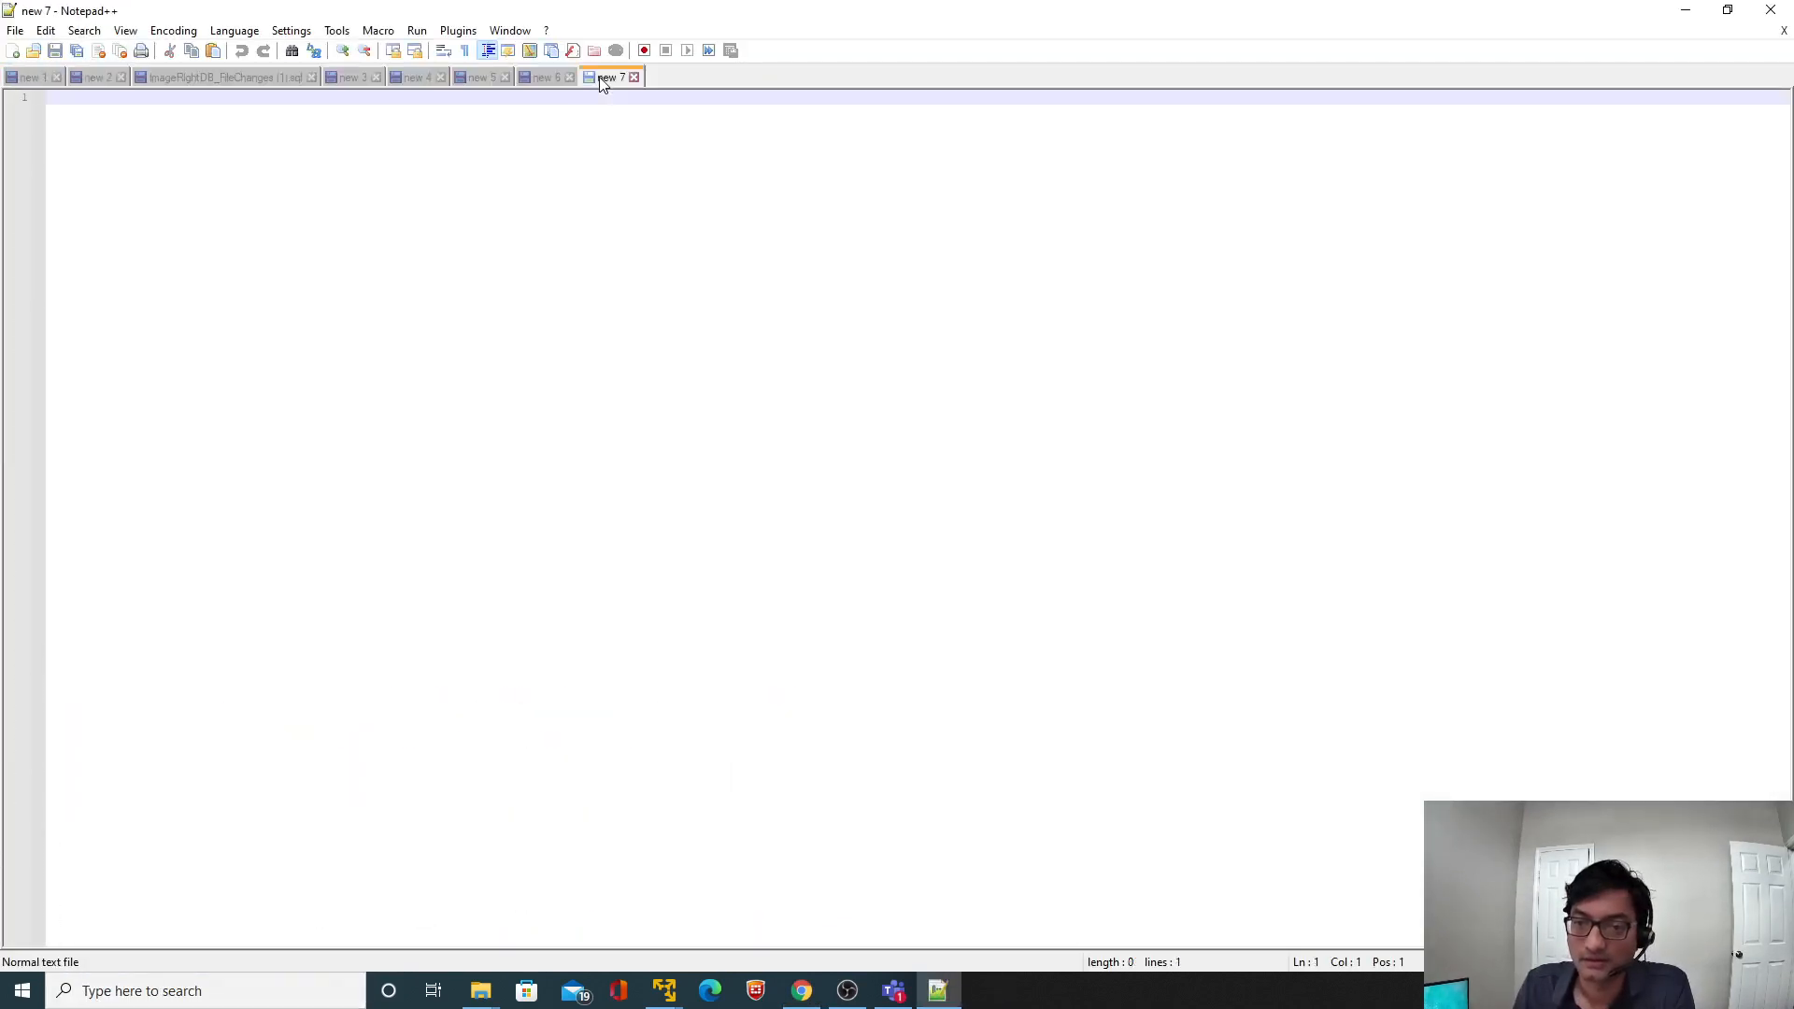
{"action": "key", "text": "ctrl+v"}
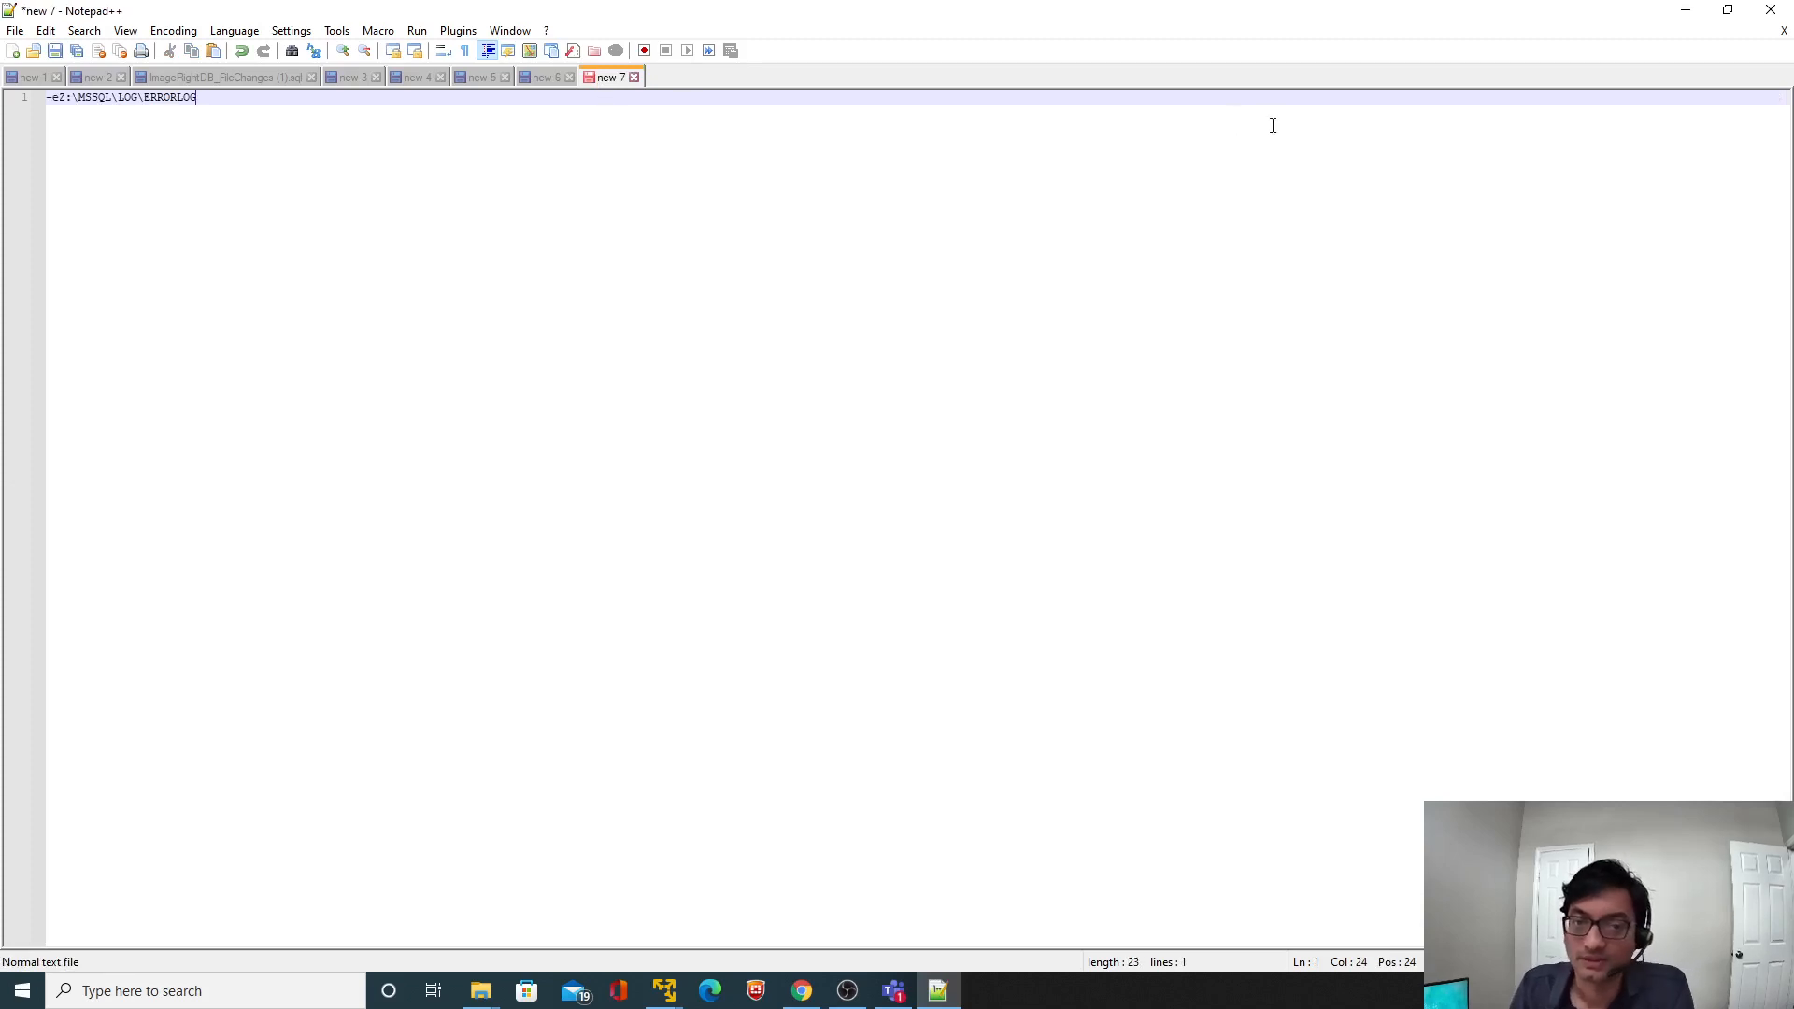
{"action": "left_click", "coordinate": [1673, 31]}
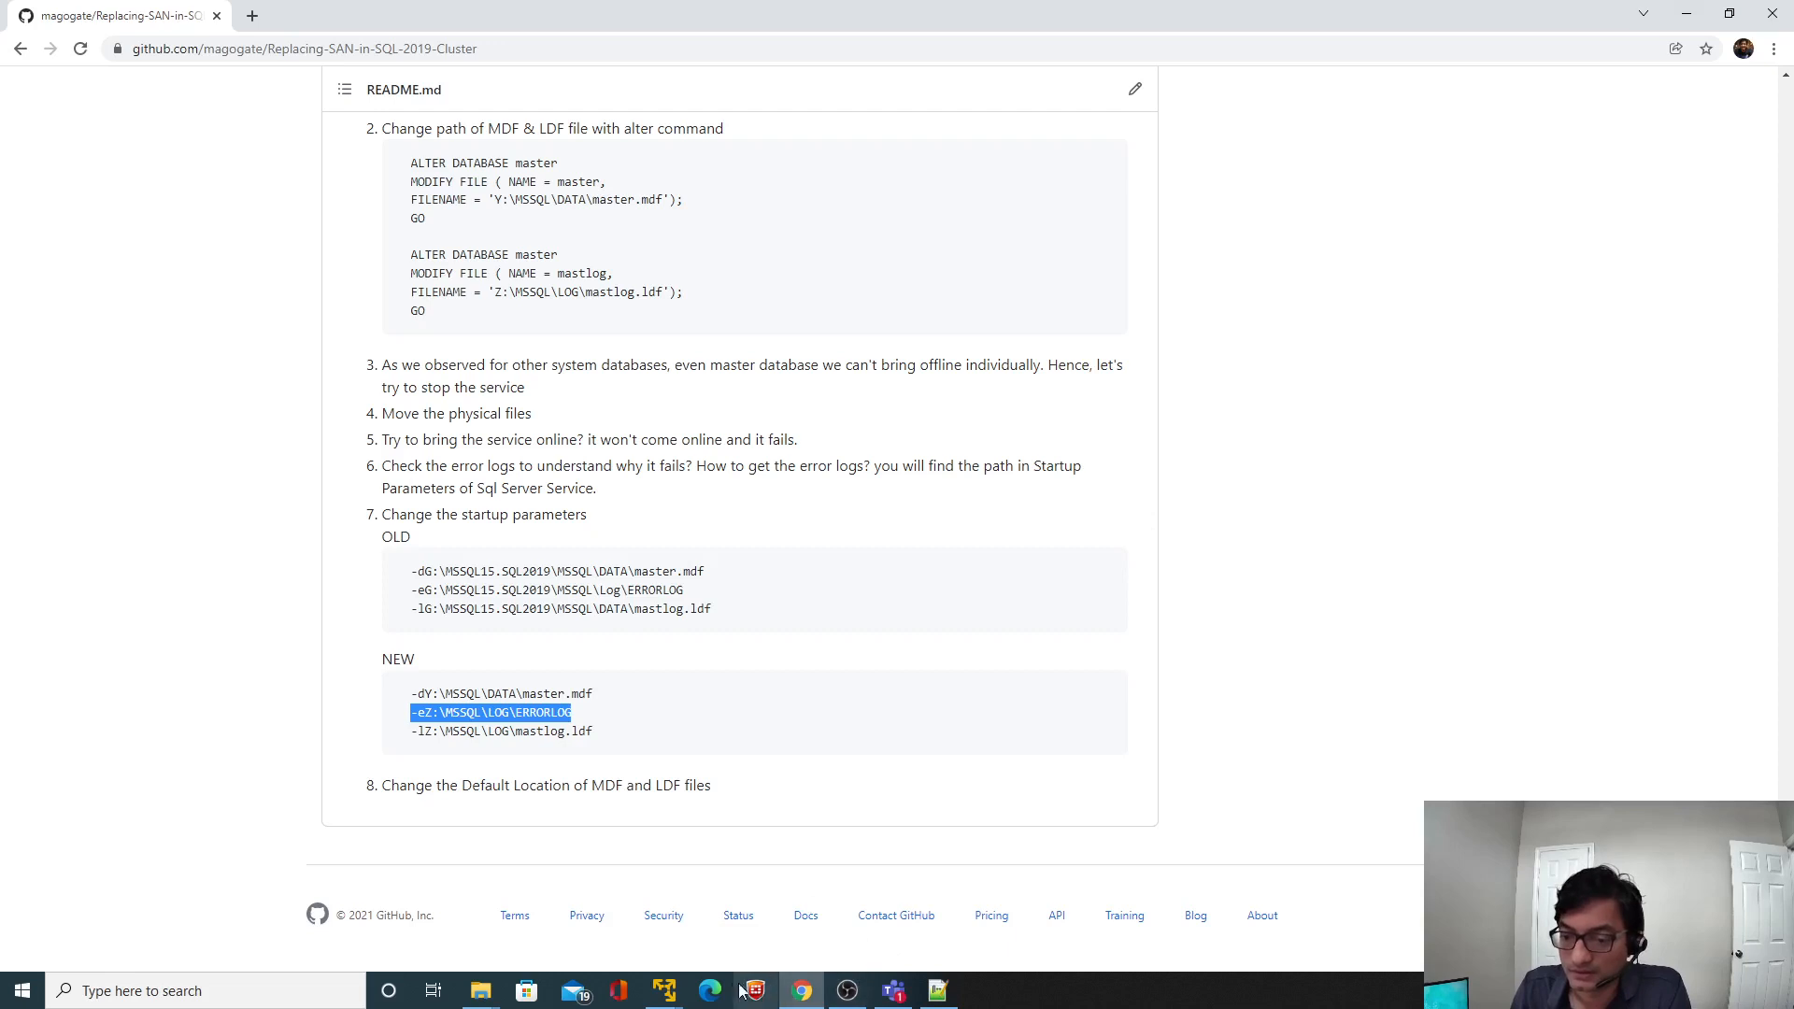
Switch back to the Node1 virtual machine, check Z:\MSSQL\LOG in File Explorer for the error log, and close File Explorer.
{"action": "left_click", "coordinate": [792, 880]}
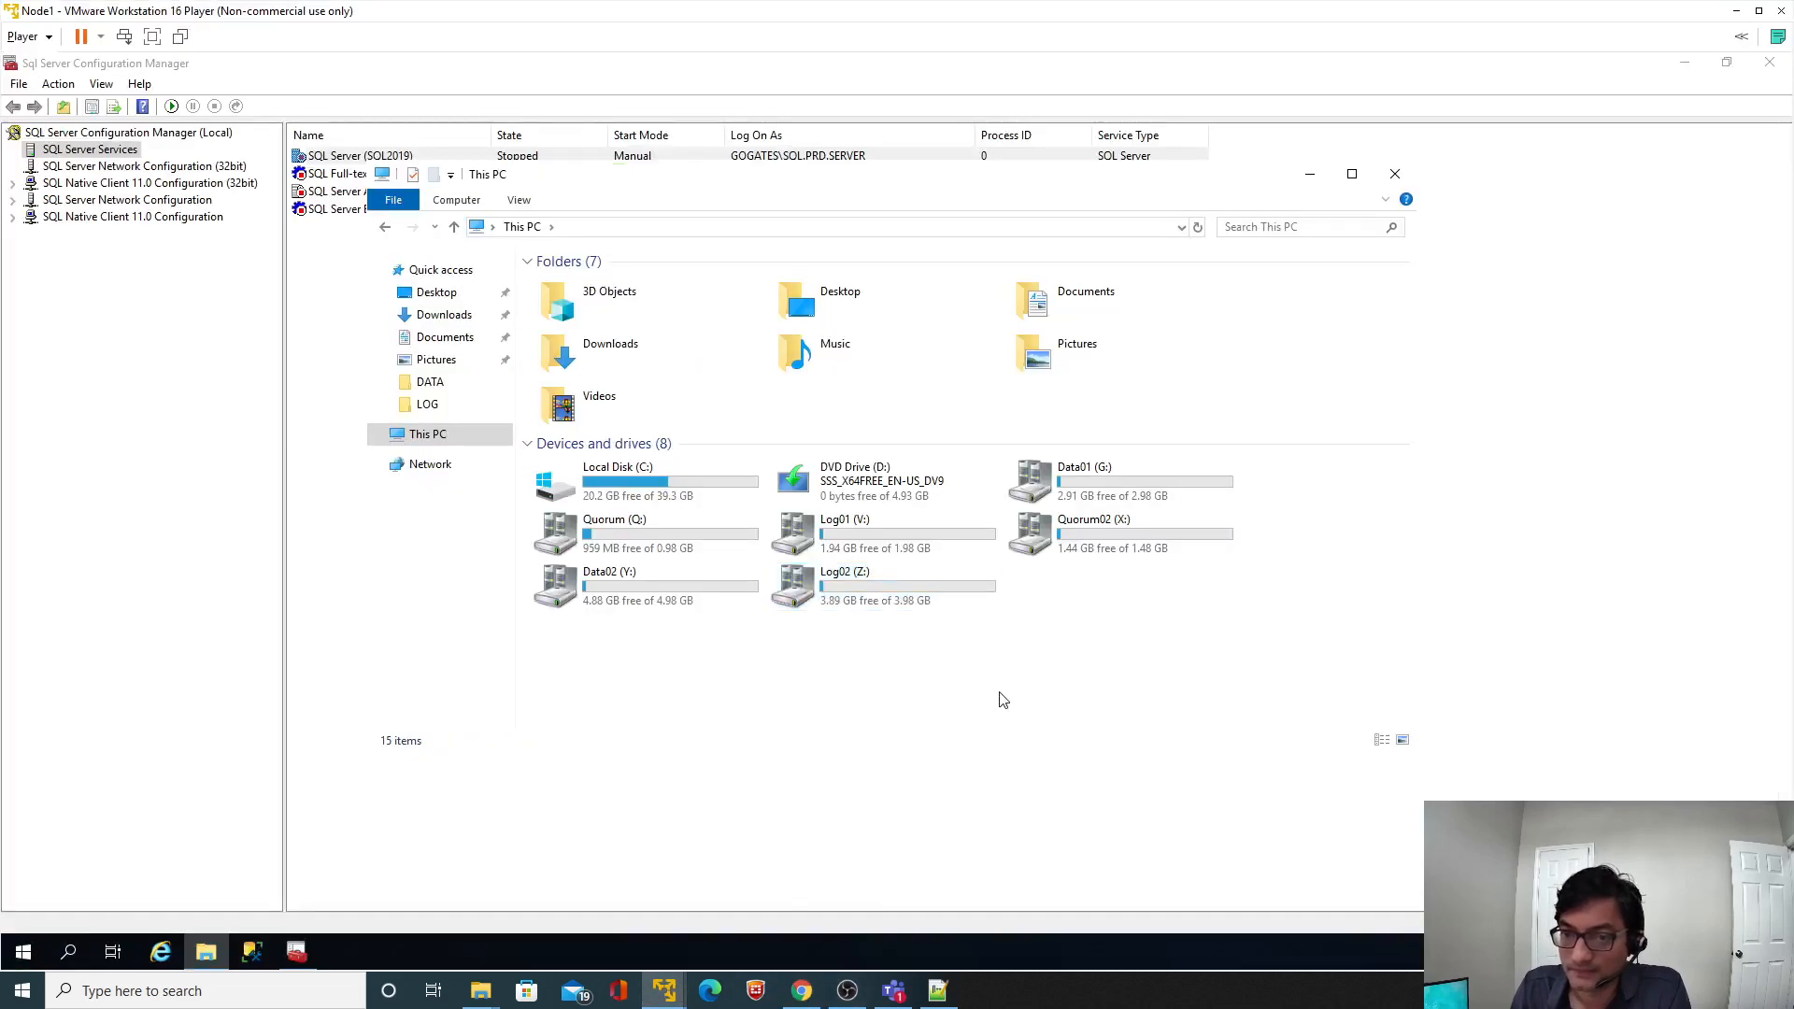
{"action": "double_click", "coordinate": [864, 595]}
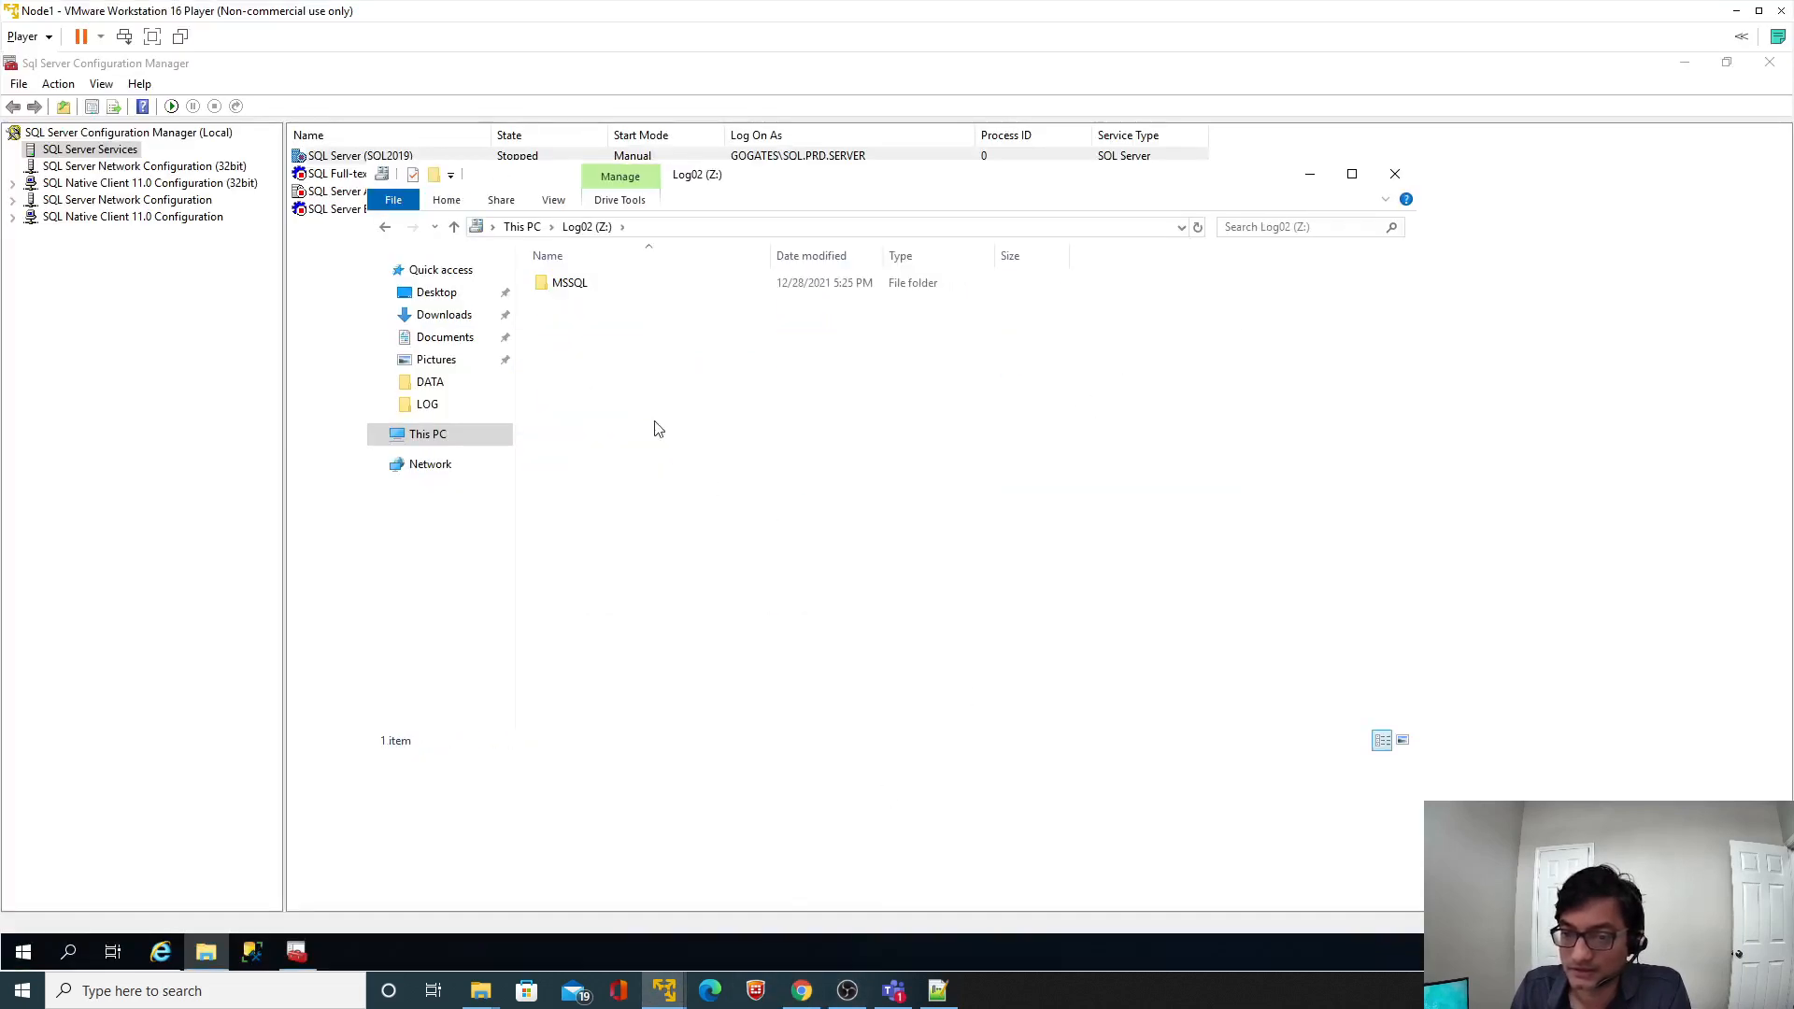
{"action": "double_click", "coordinate": [574, 290]}
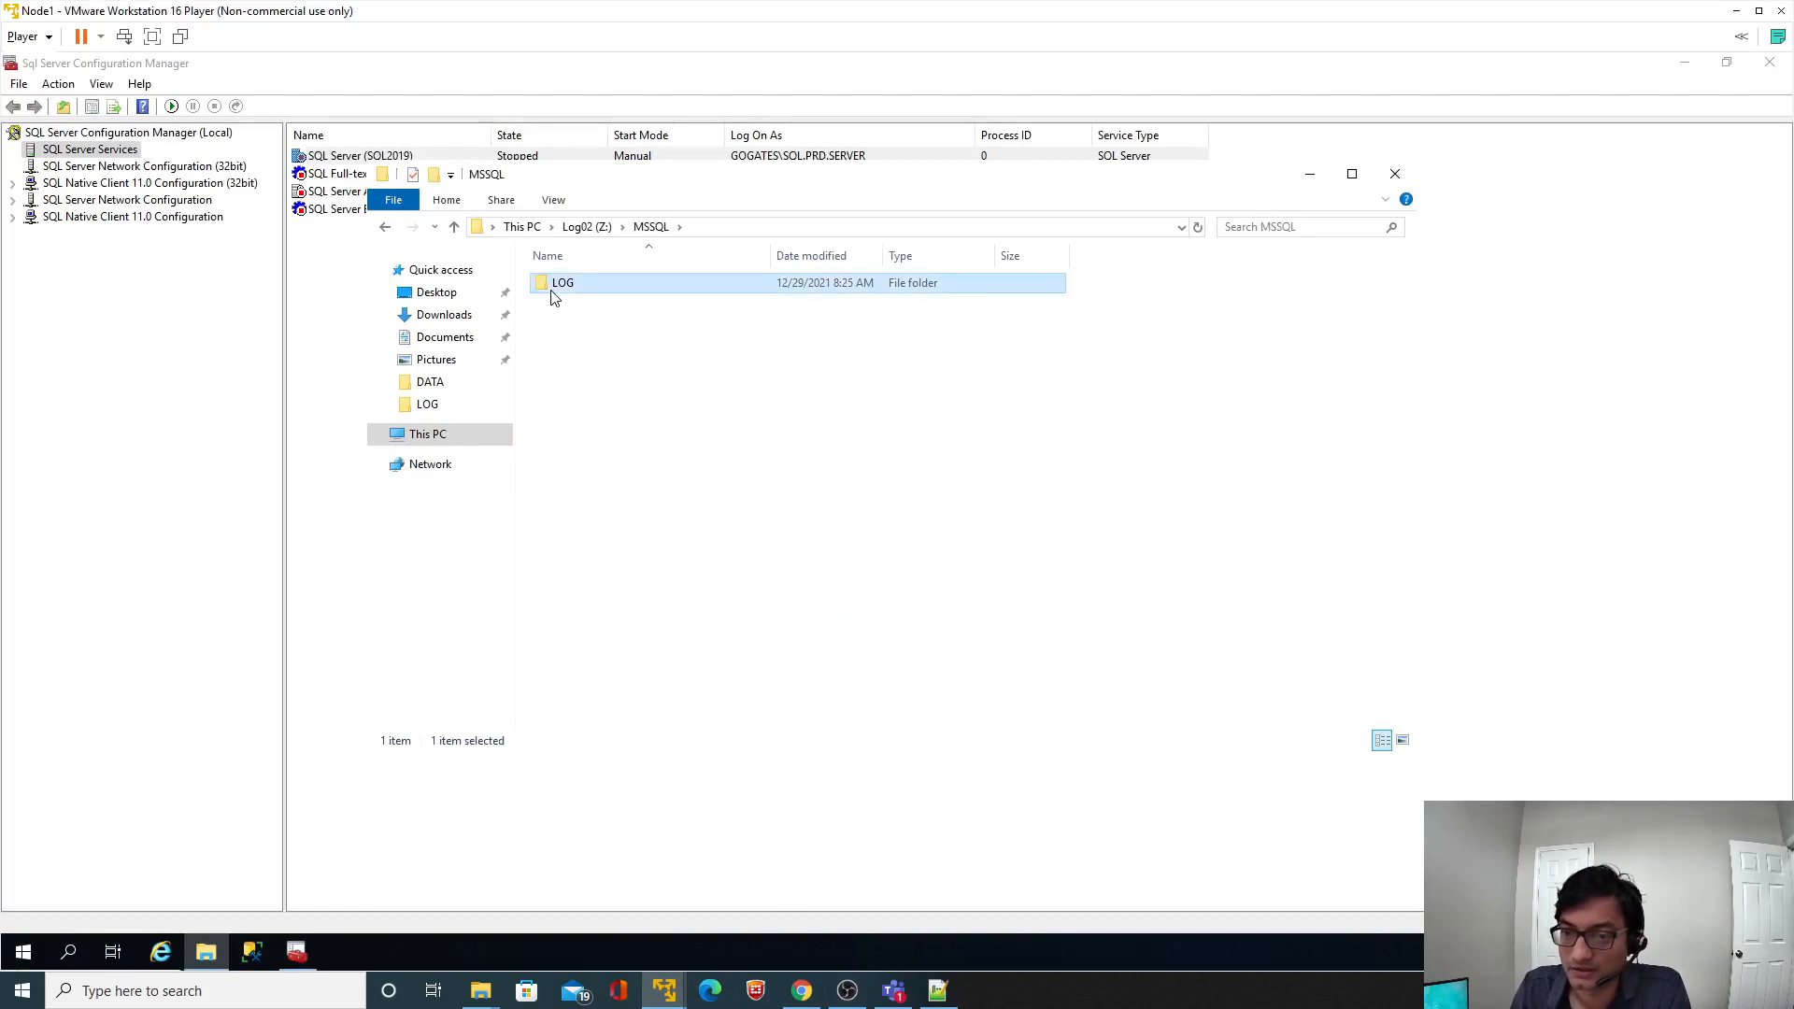
{"action": "double_click", "coordinate": [561, 285]}
{"action": "left_click", "coordinate": [1407, 187]}
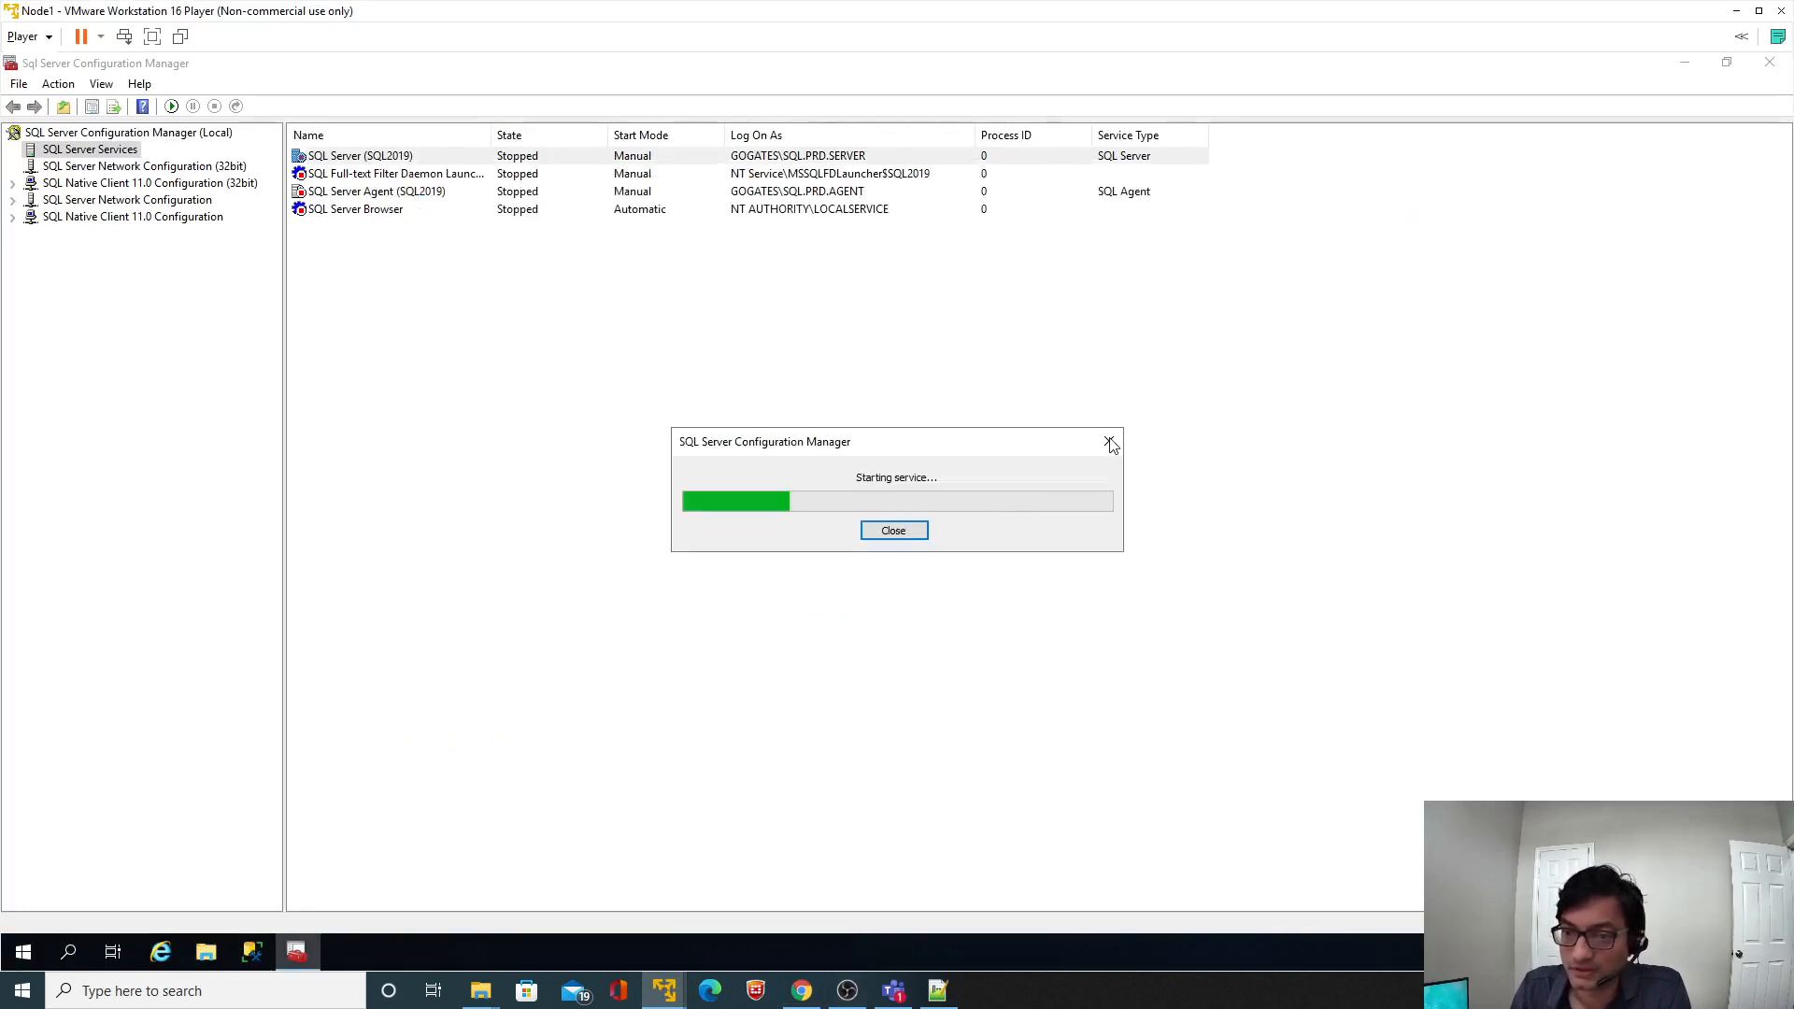
View the running processes in Task Manager on Node1, and return to the service start progress in SQL Server Configuration Manager.
{"action": "right_click", "coordinate": [1037, 932]}
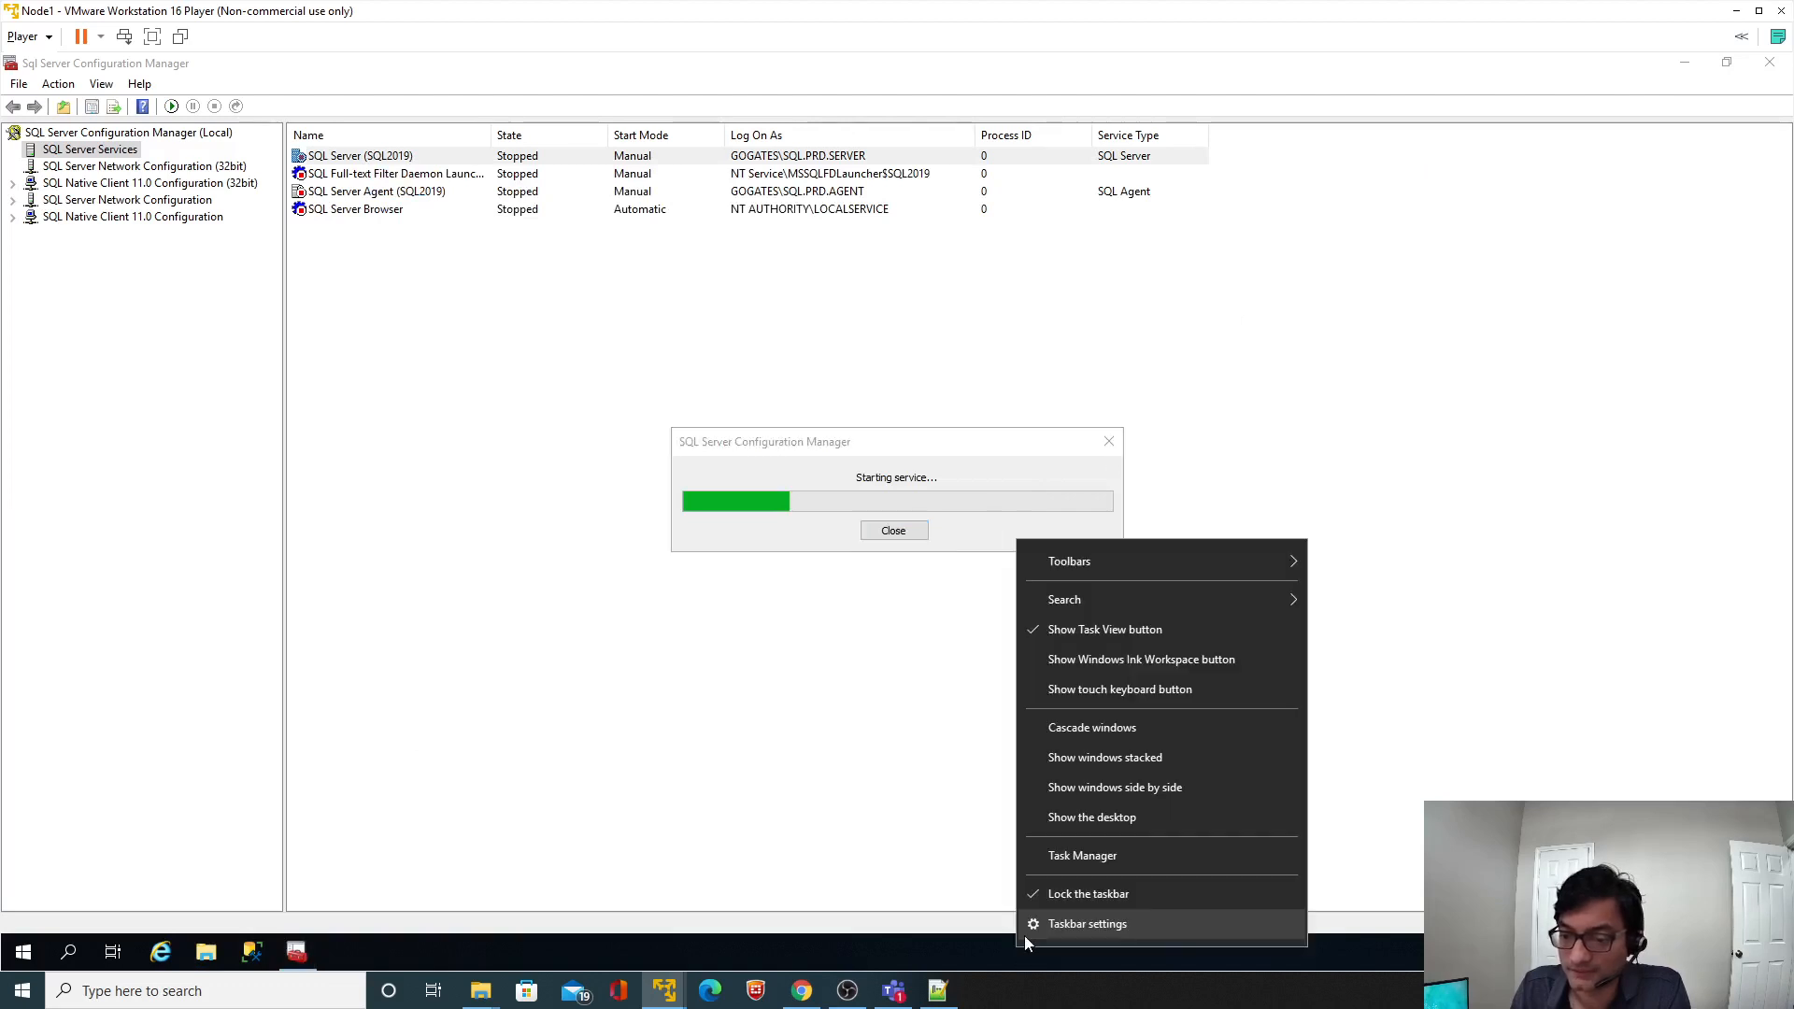
{"action": "left_click", "coordinate": [1090, 856]}
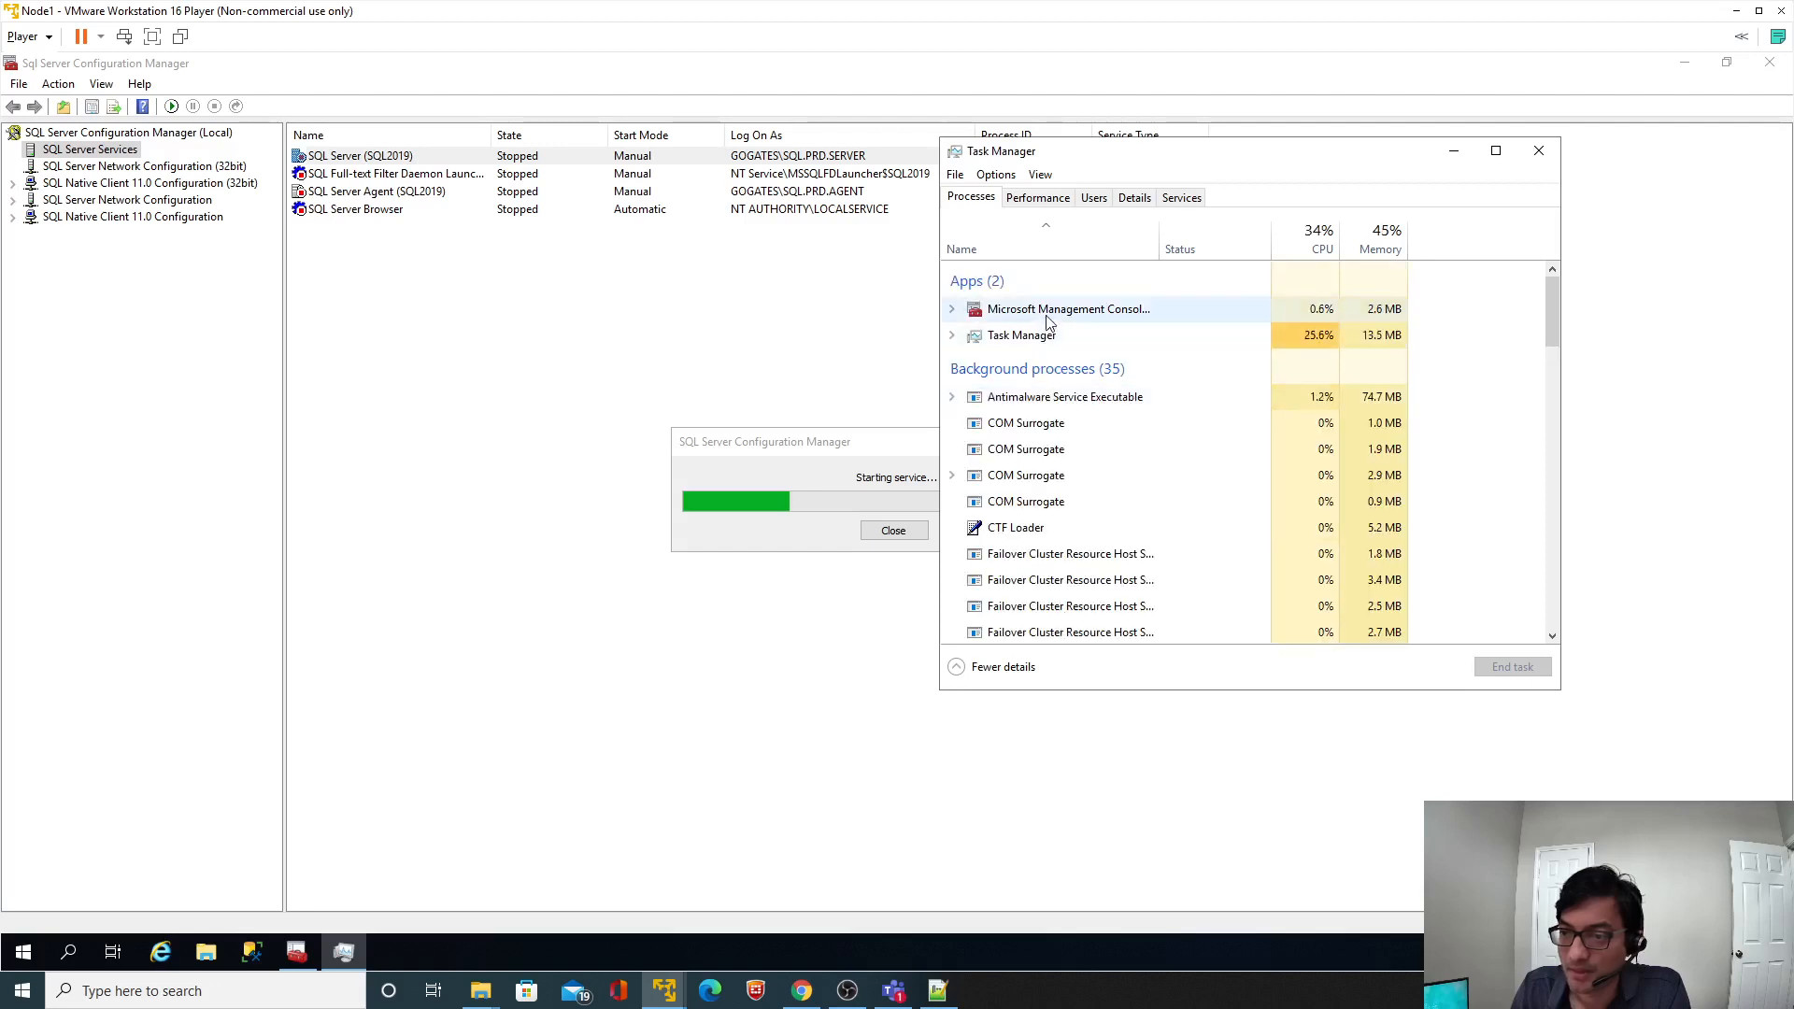
{"action": "left_click", "coordinate": [297, 953]}
Launch SQL Server Management Studio and open a new File Explorer window, moving it aside.
{"action": "left_click", "coordinate": [259, 954]}
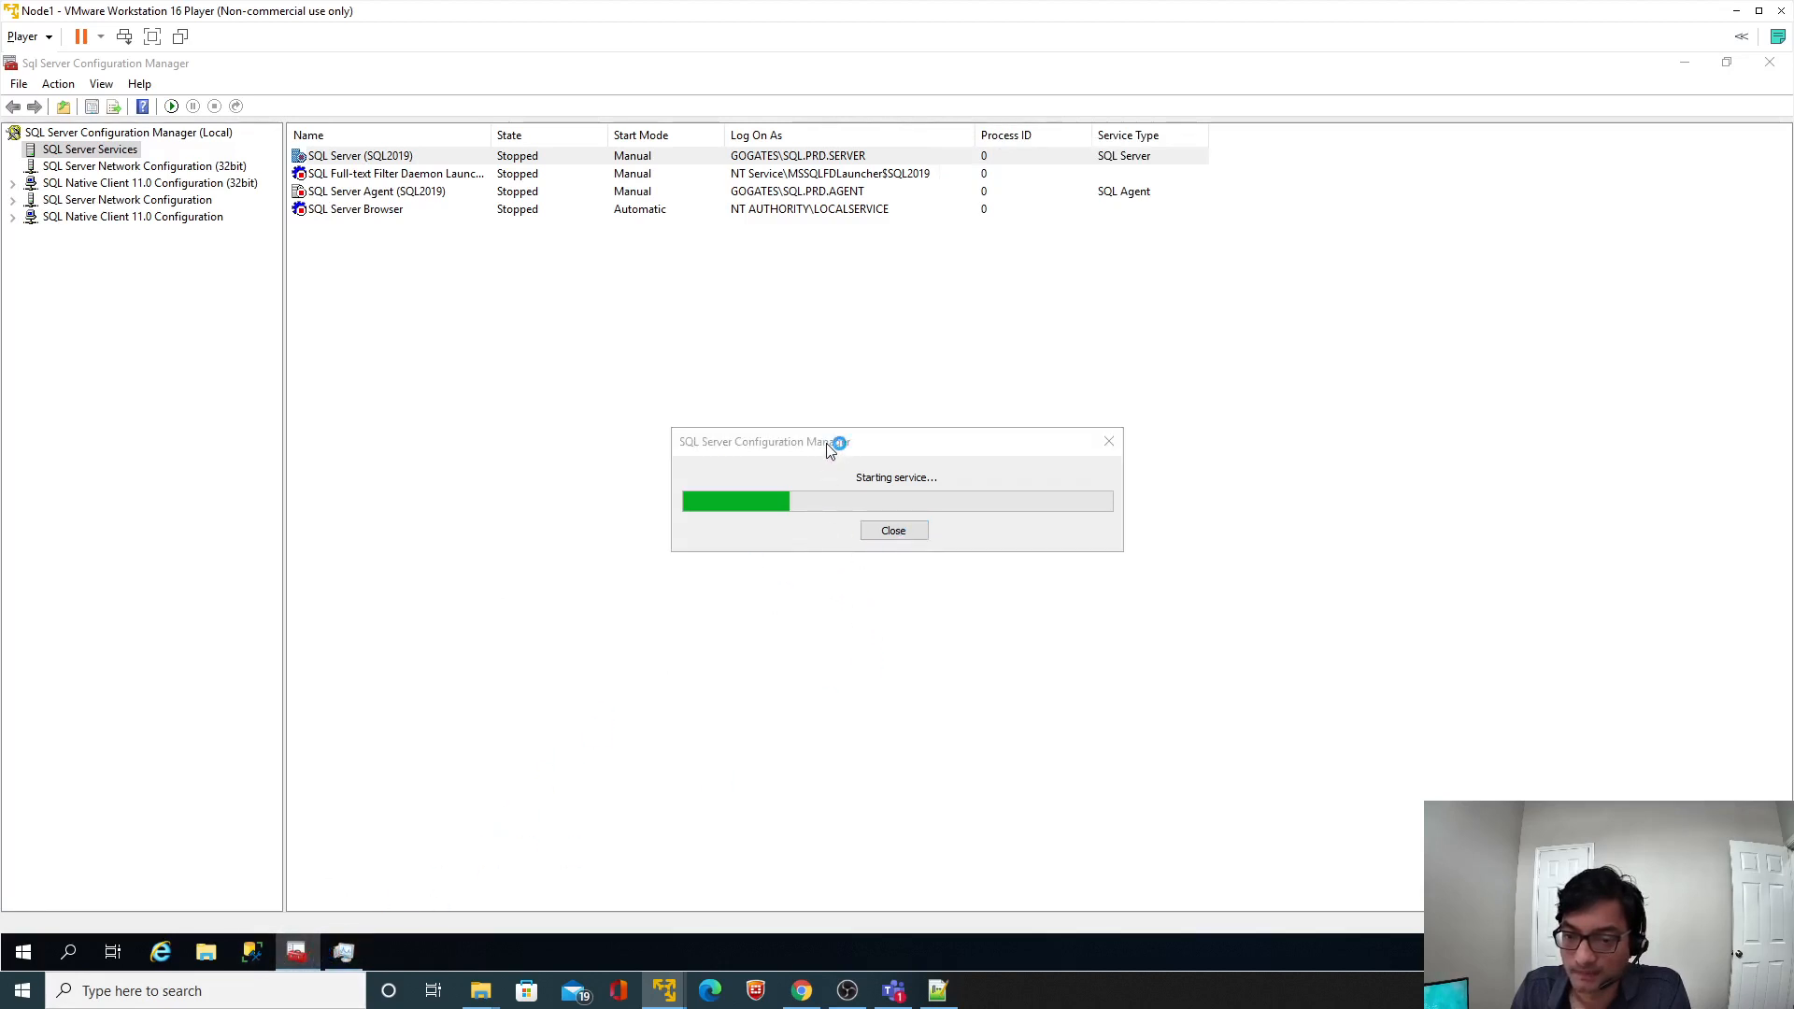
{"action": "left_click", "coordinate": [208, 953]}
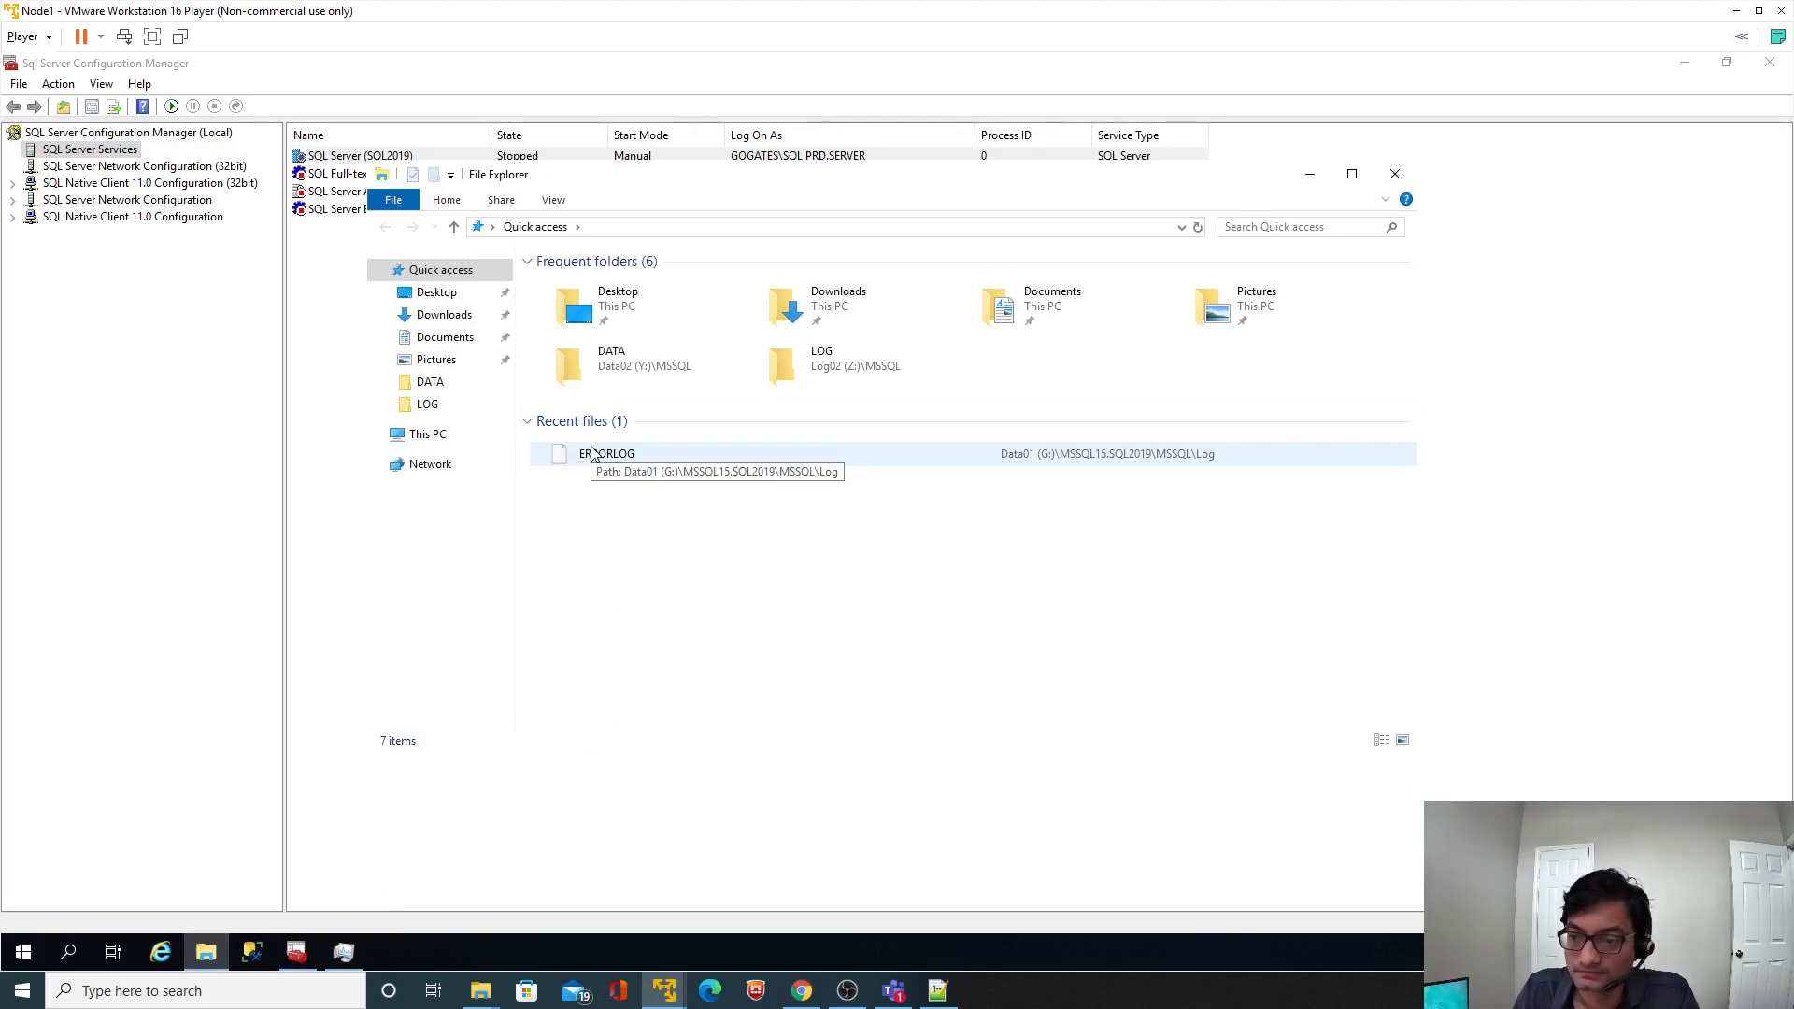
{"action": "left_click_drag", "start_coordinate": [642, 177], "coordinate": [938, 195]}
{"action": "left_click", "coordinate": [619, 427]}
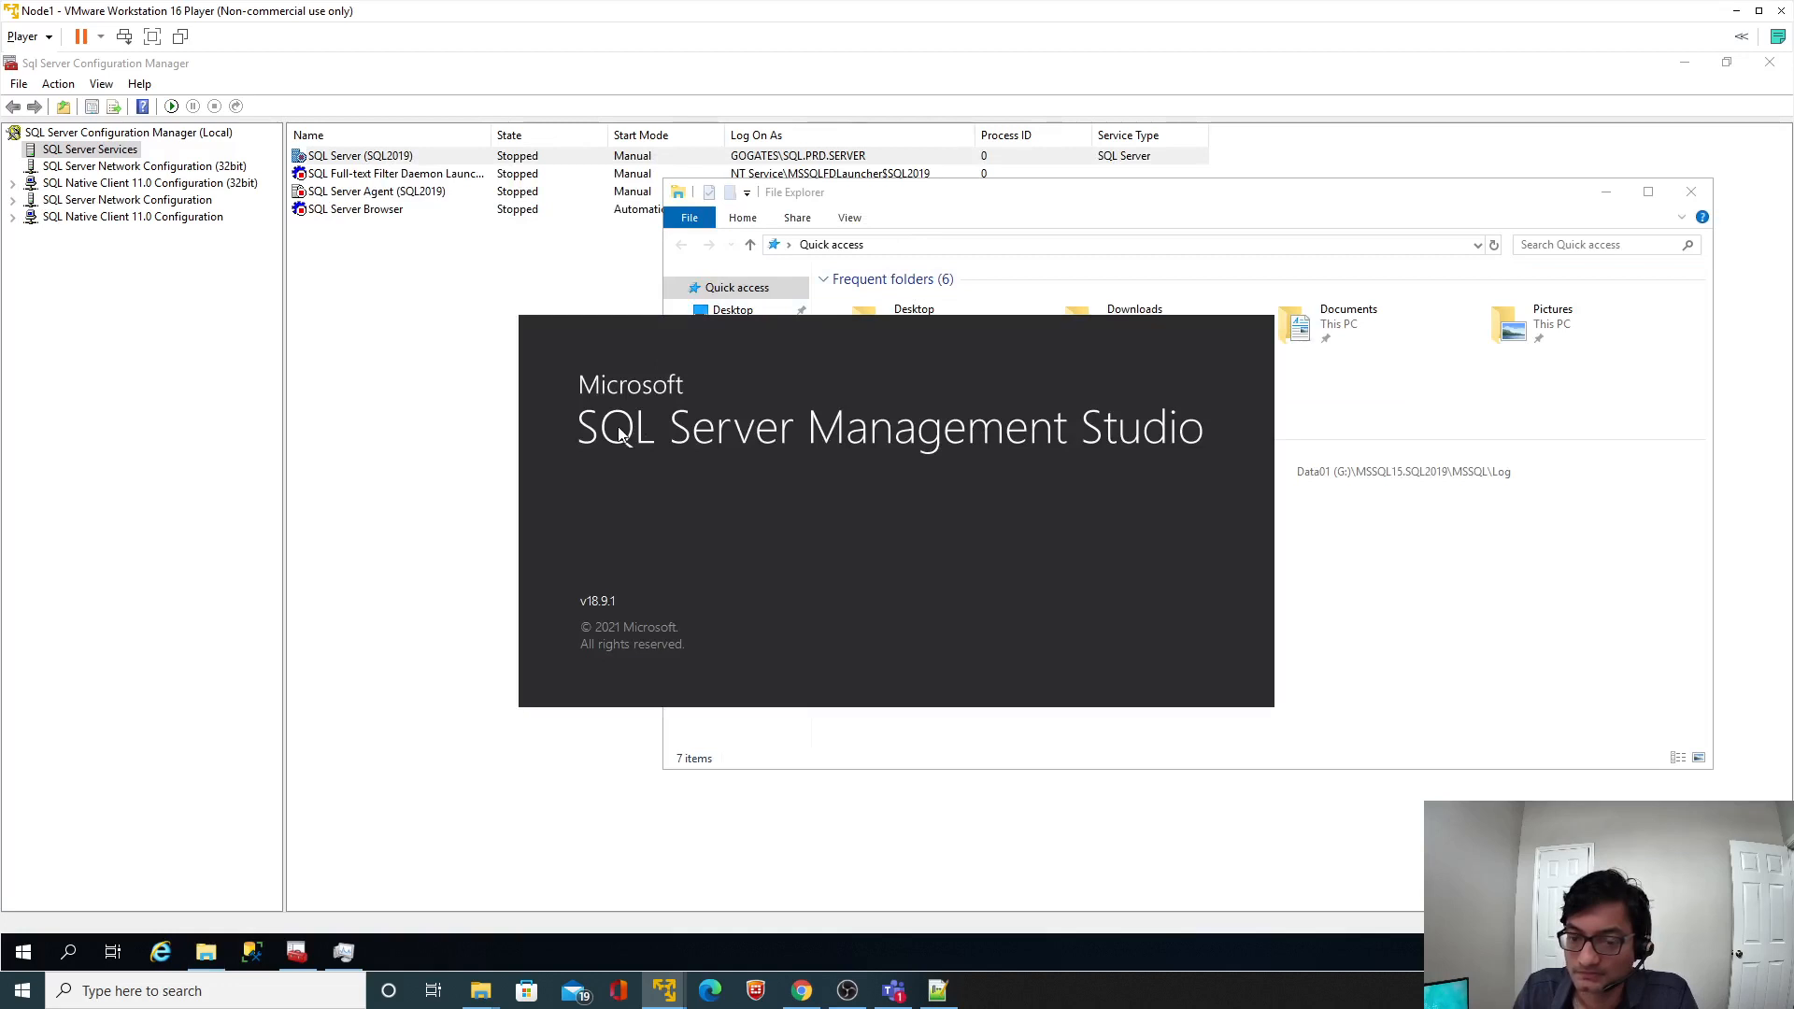
Search for the Services app on Node1 and open it.
{"action": "left_click", "coordinate": [70, 958]}
{"action": "type", "text": "ser"}
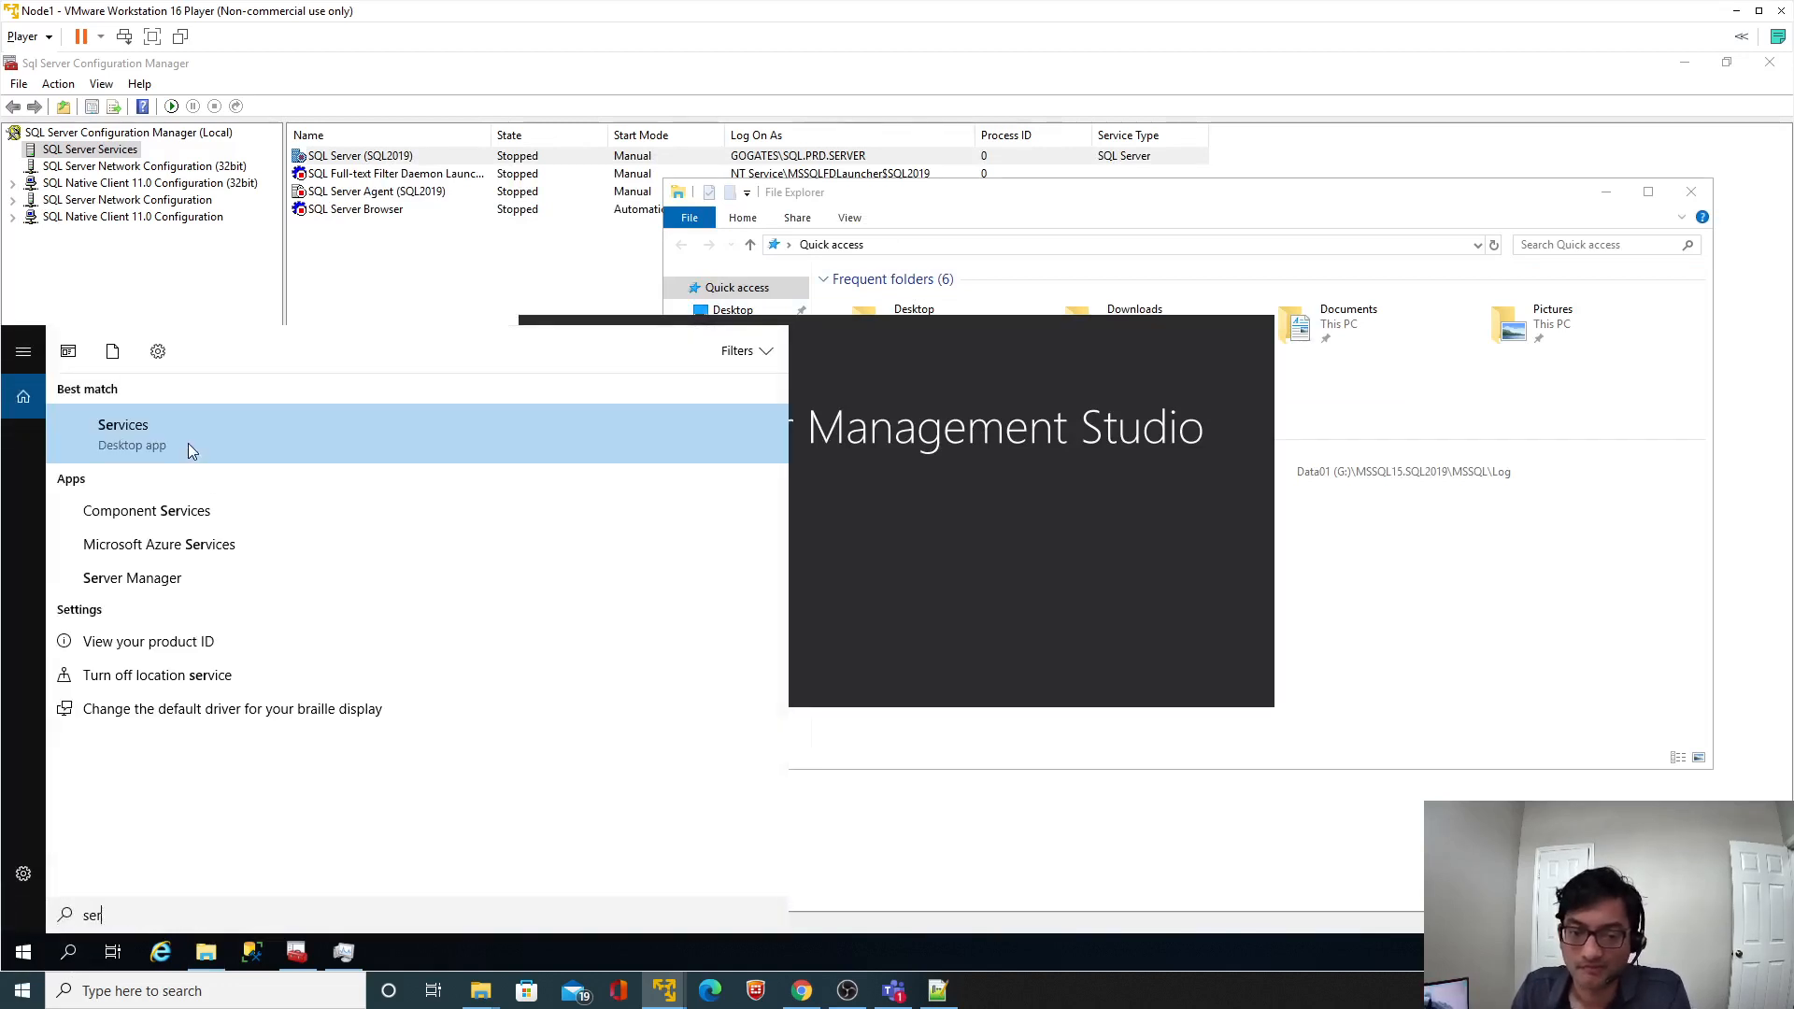
{"action": "left_click", "coordinate": [212, 441]}
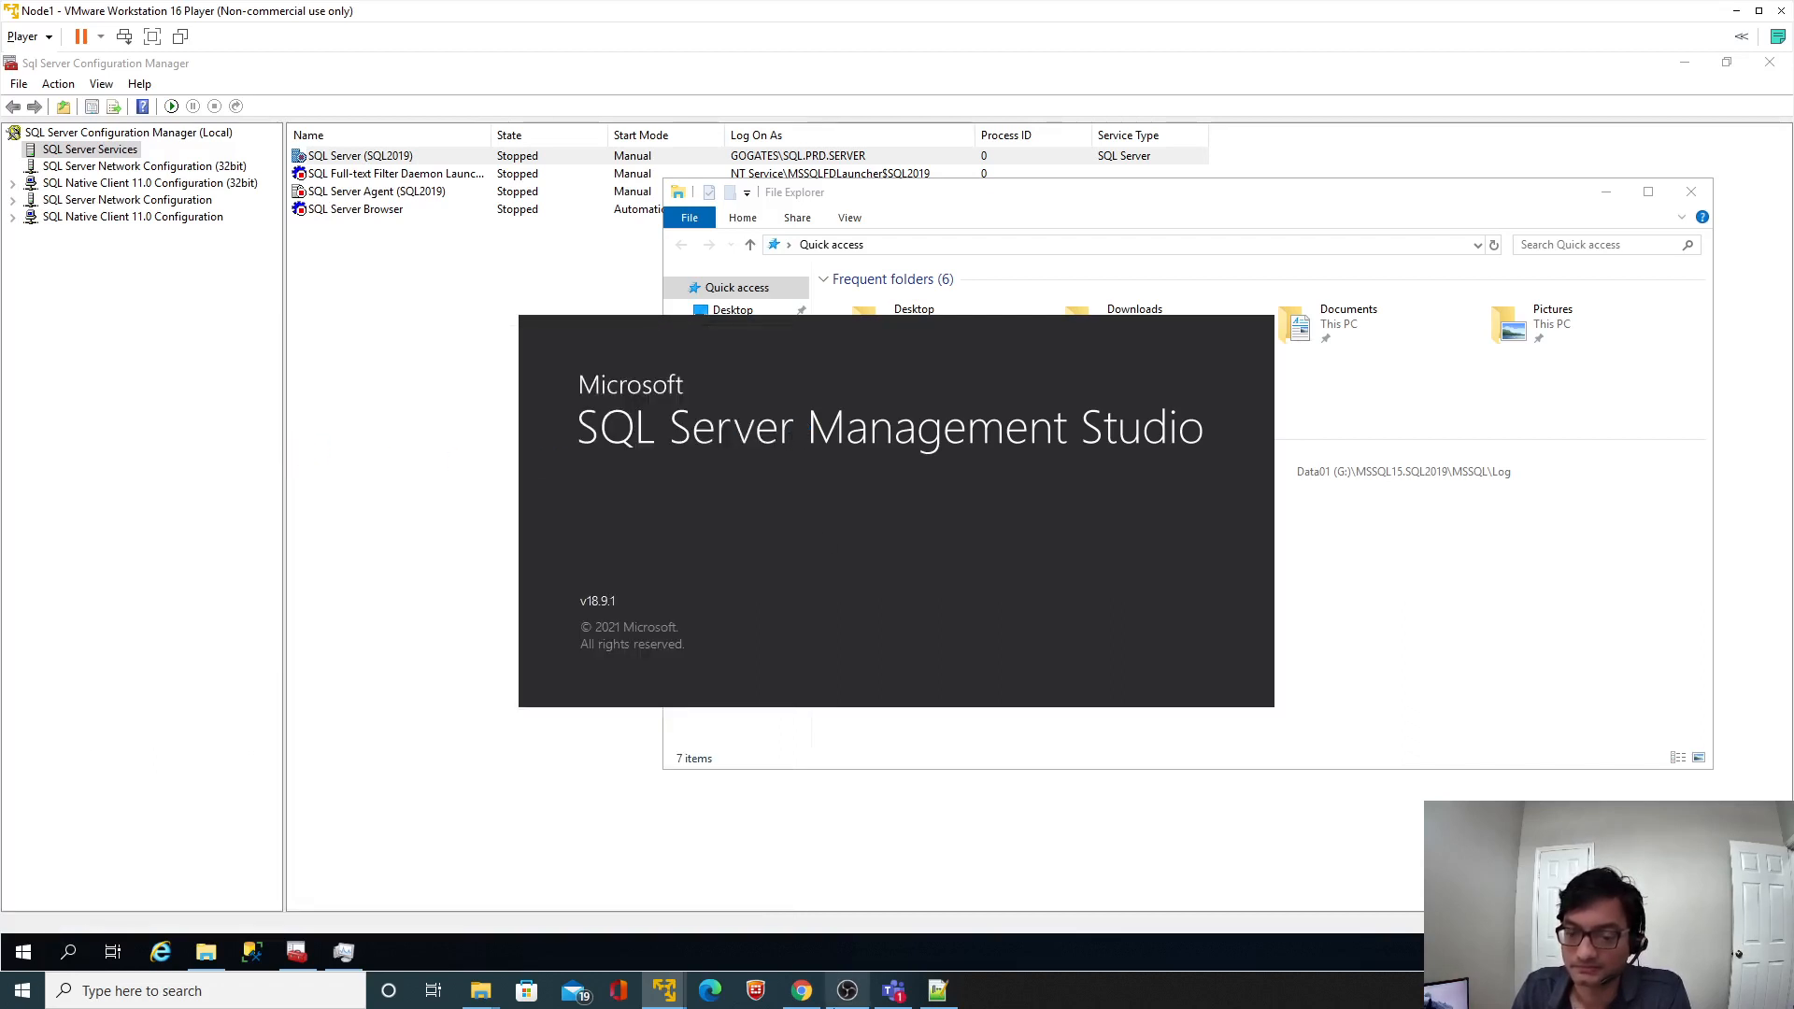
Review the "Change the startup parameters" step of the README in Chrome and return to the Node1 virtual machine.
{"action": "left_click", "coordinate": [802, 990]}
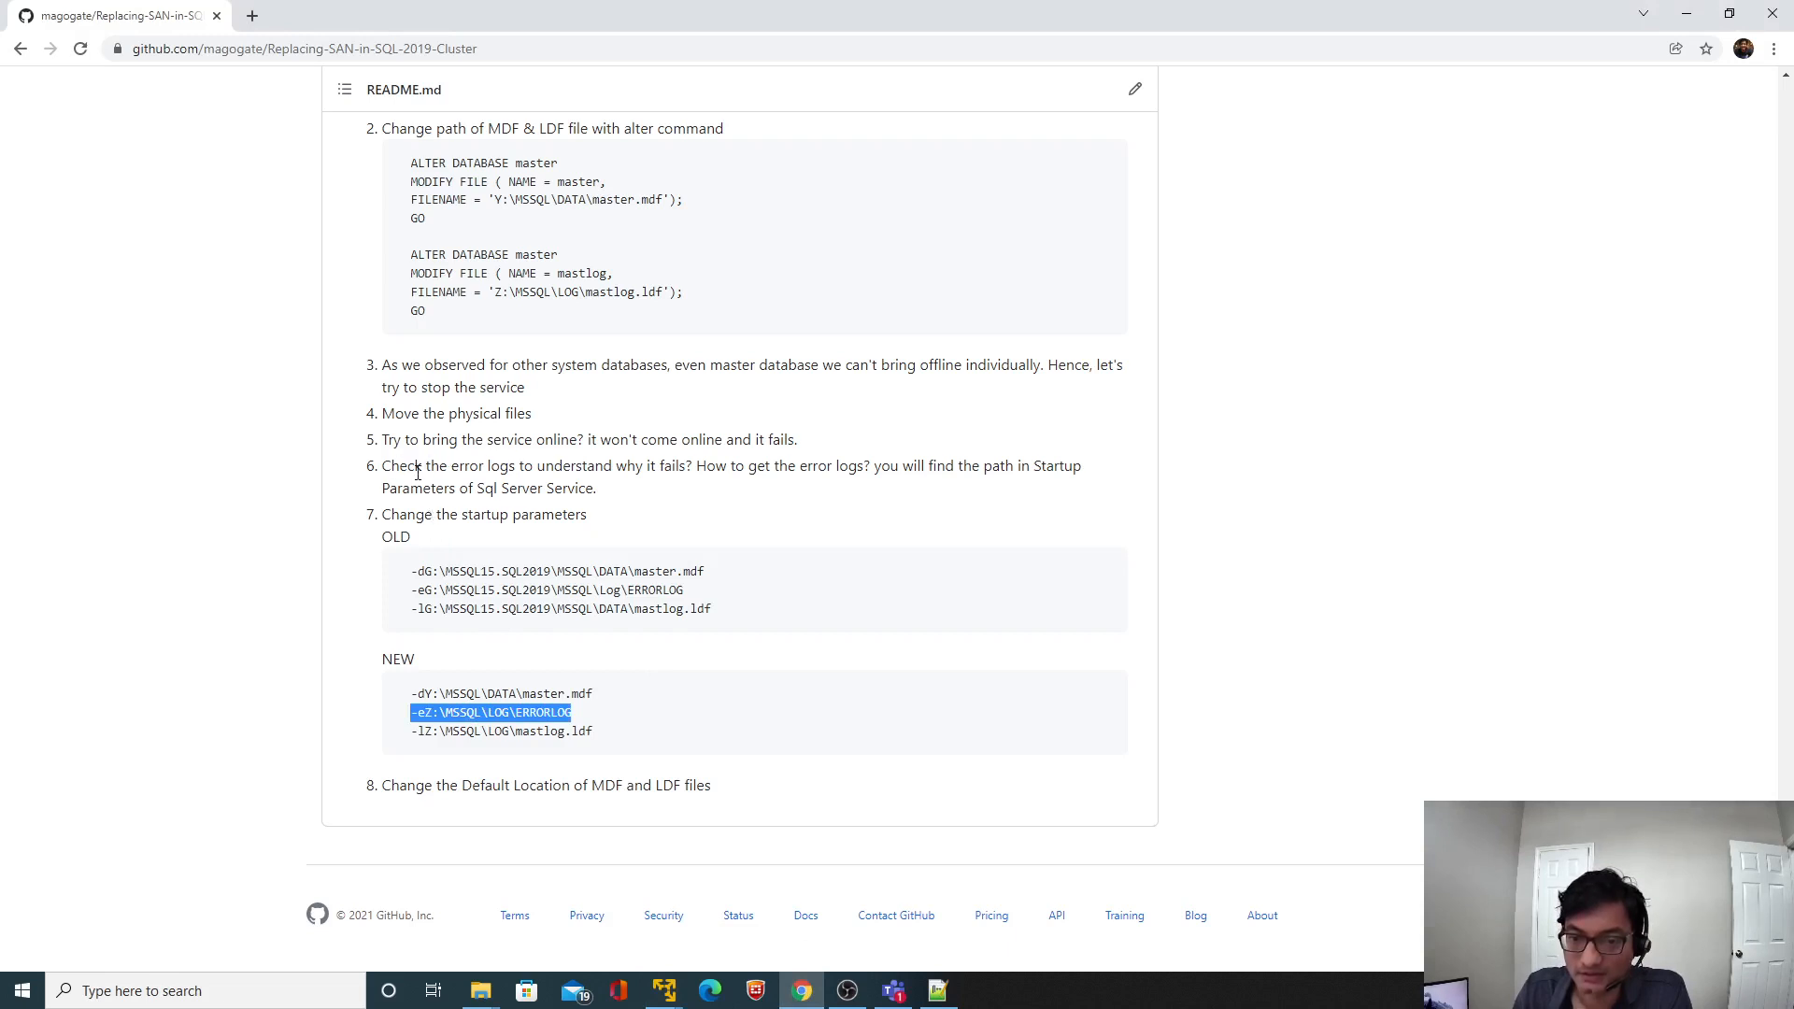
{"action": "left_click_drag", "start_coordinate": [384, 515], "coordinate": [588, 515]}
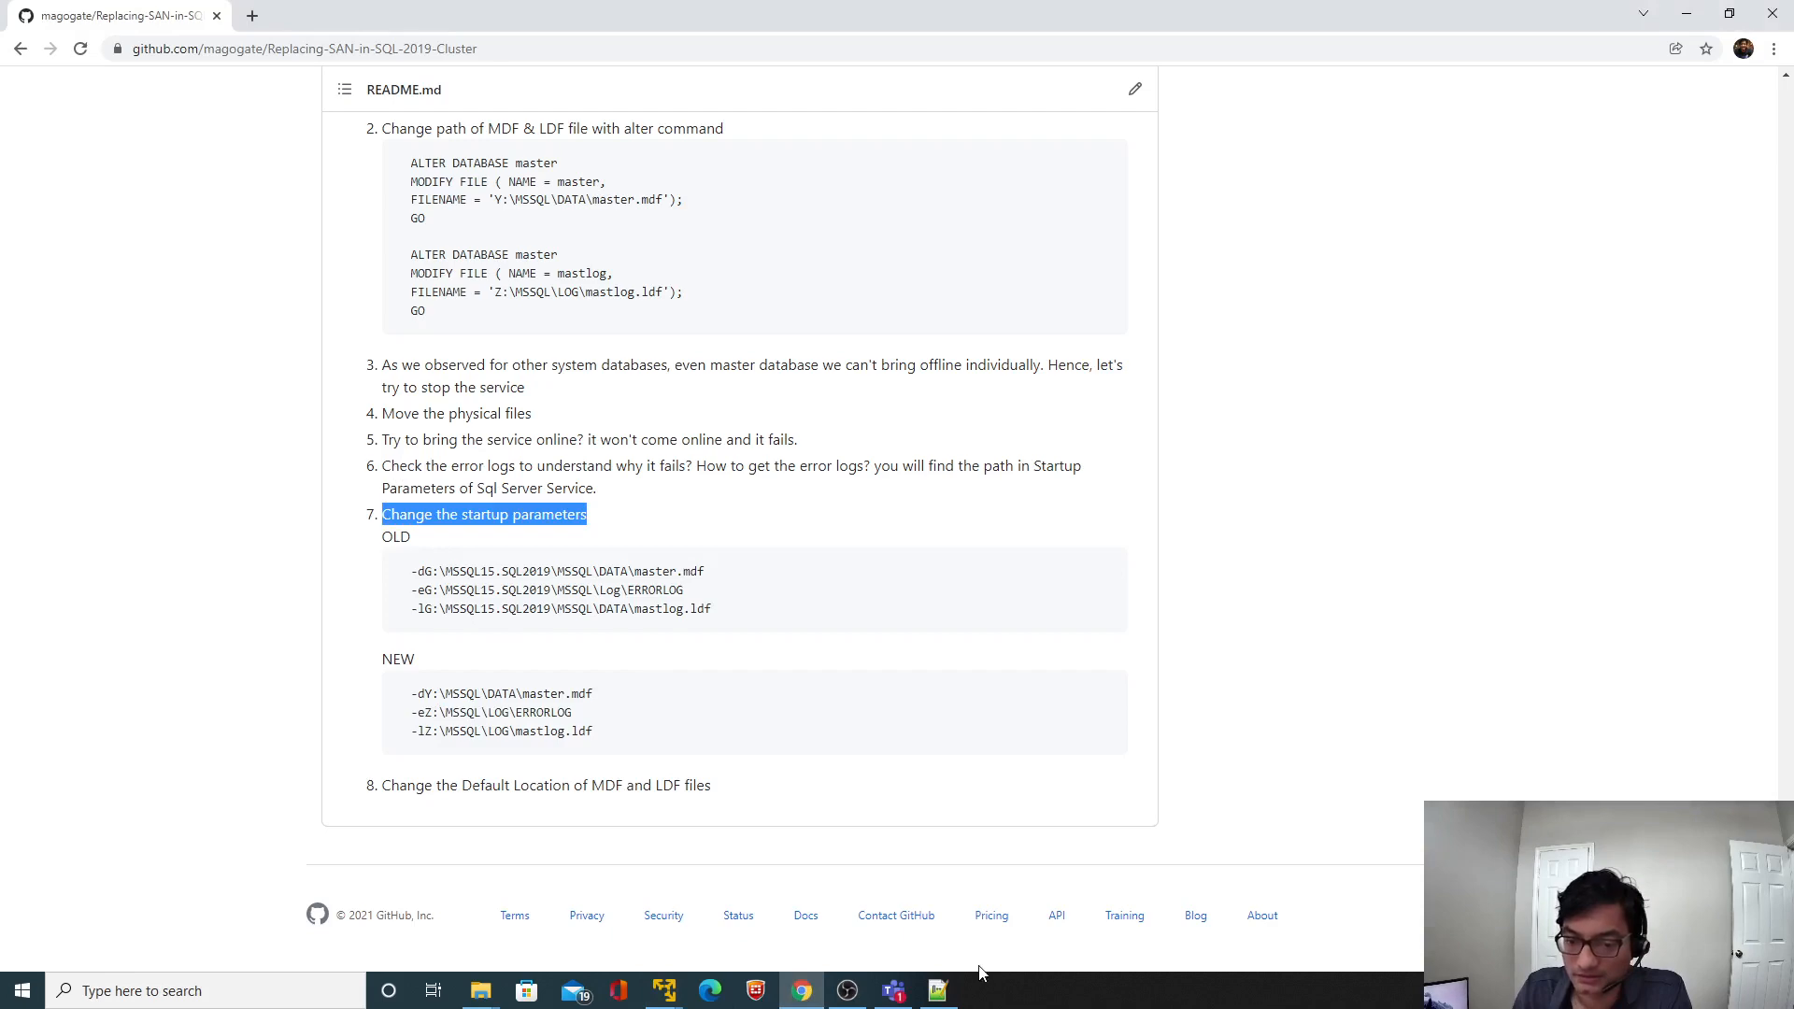
{"action": "left_click", "coordinate": [669, 993]}
{"action": "left_click", "coordinate": [738, 846]}
Maximize the Services window, locate SQL Server (SQL2019), and widen the Description column to check the service status.
{"action": "left_click", "coordinate": [897, 355]}
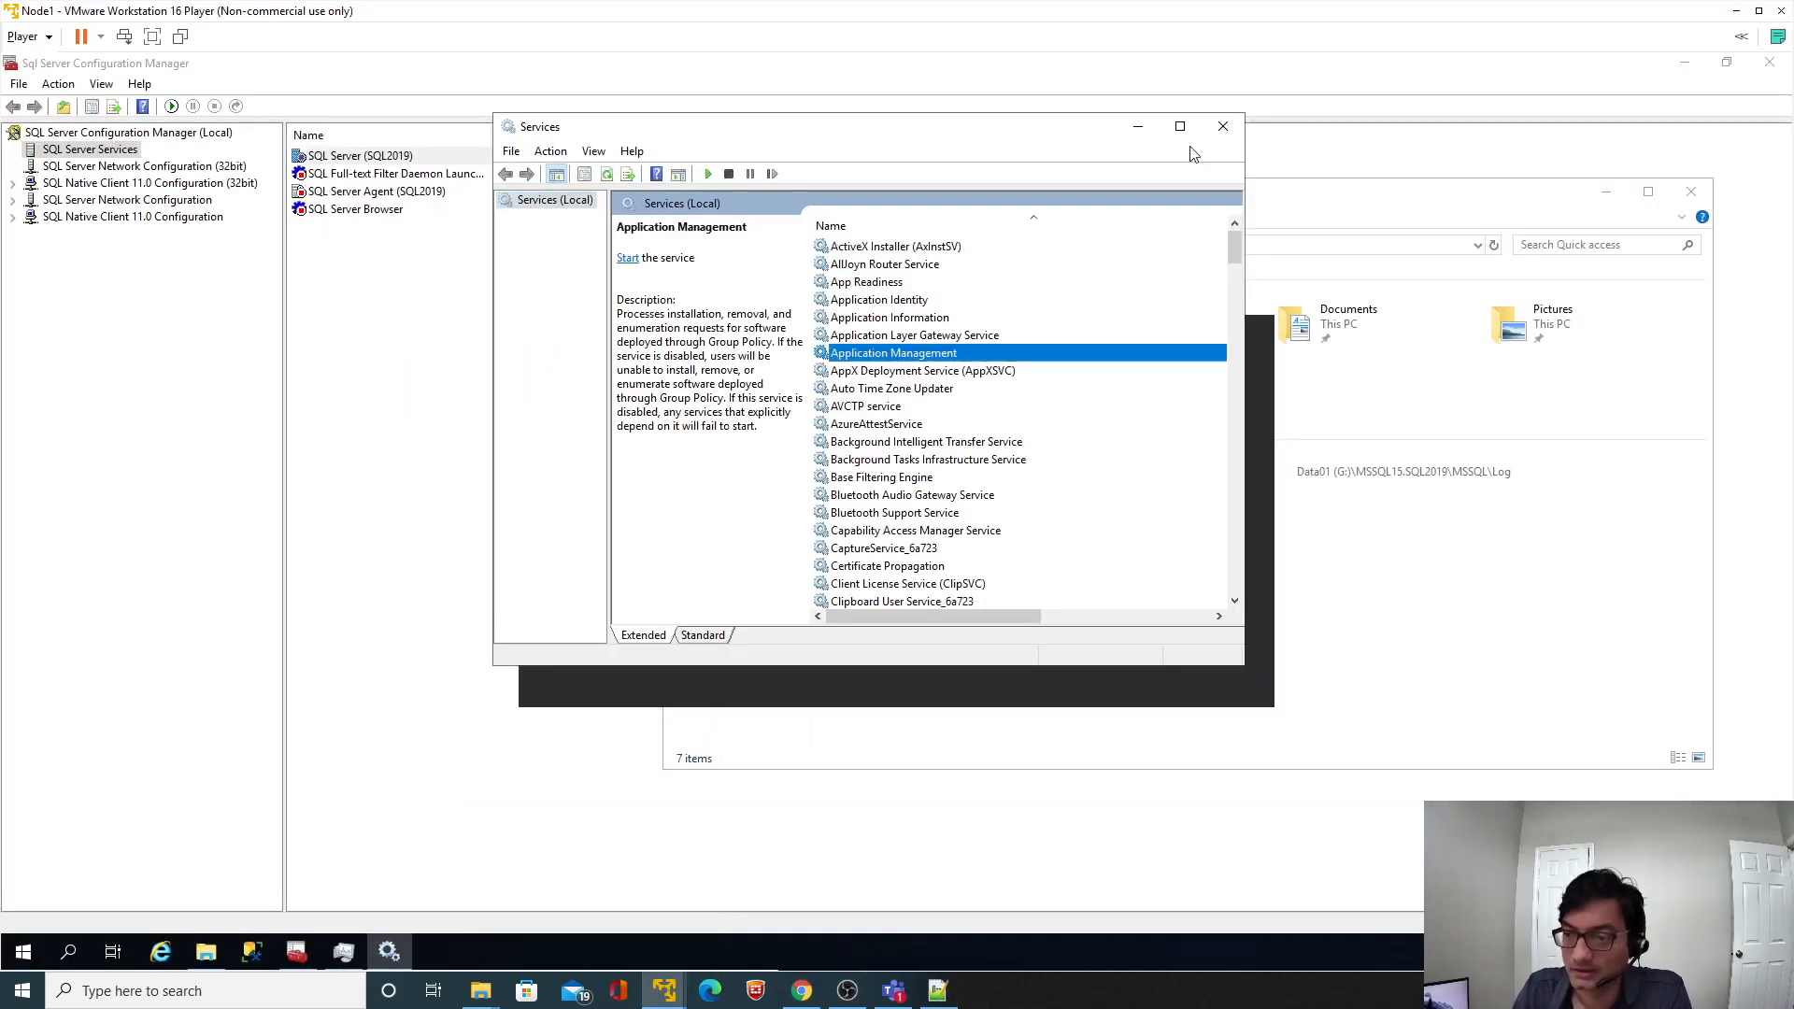
{"action": "left_click", "coordinate": [1180, 126]}
{"action": "key", "text": "s"}
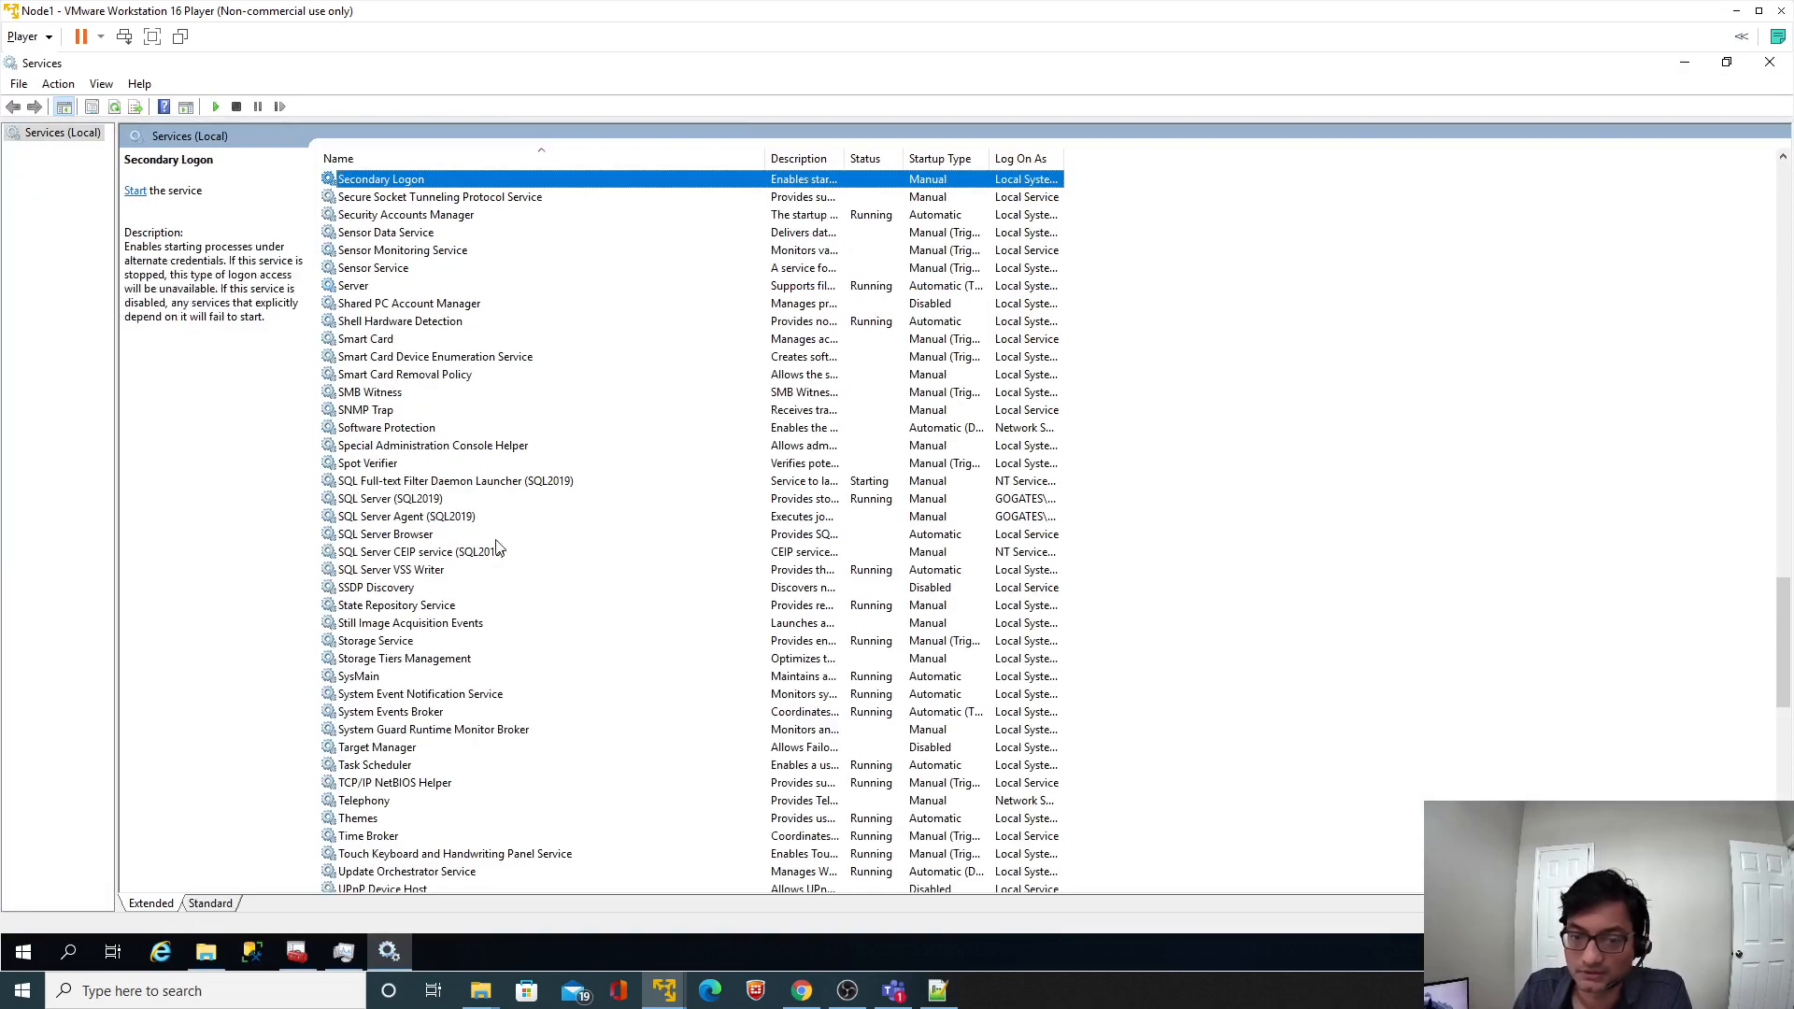
{"action": "left_click", "coordinate": [411, 504]}
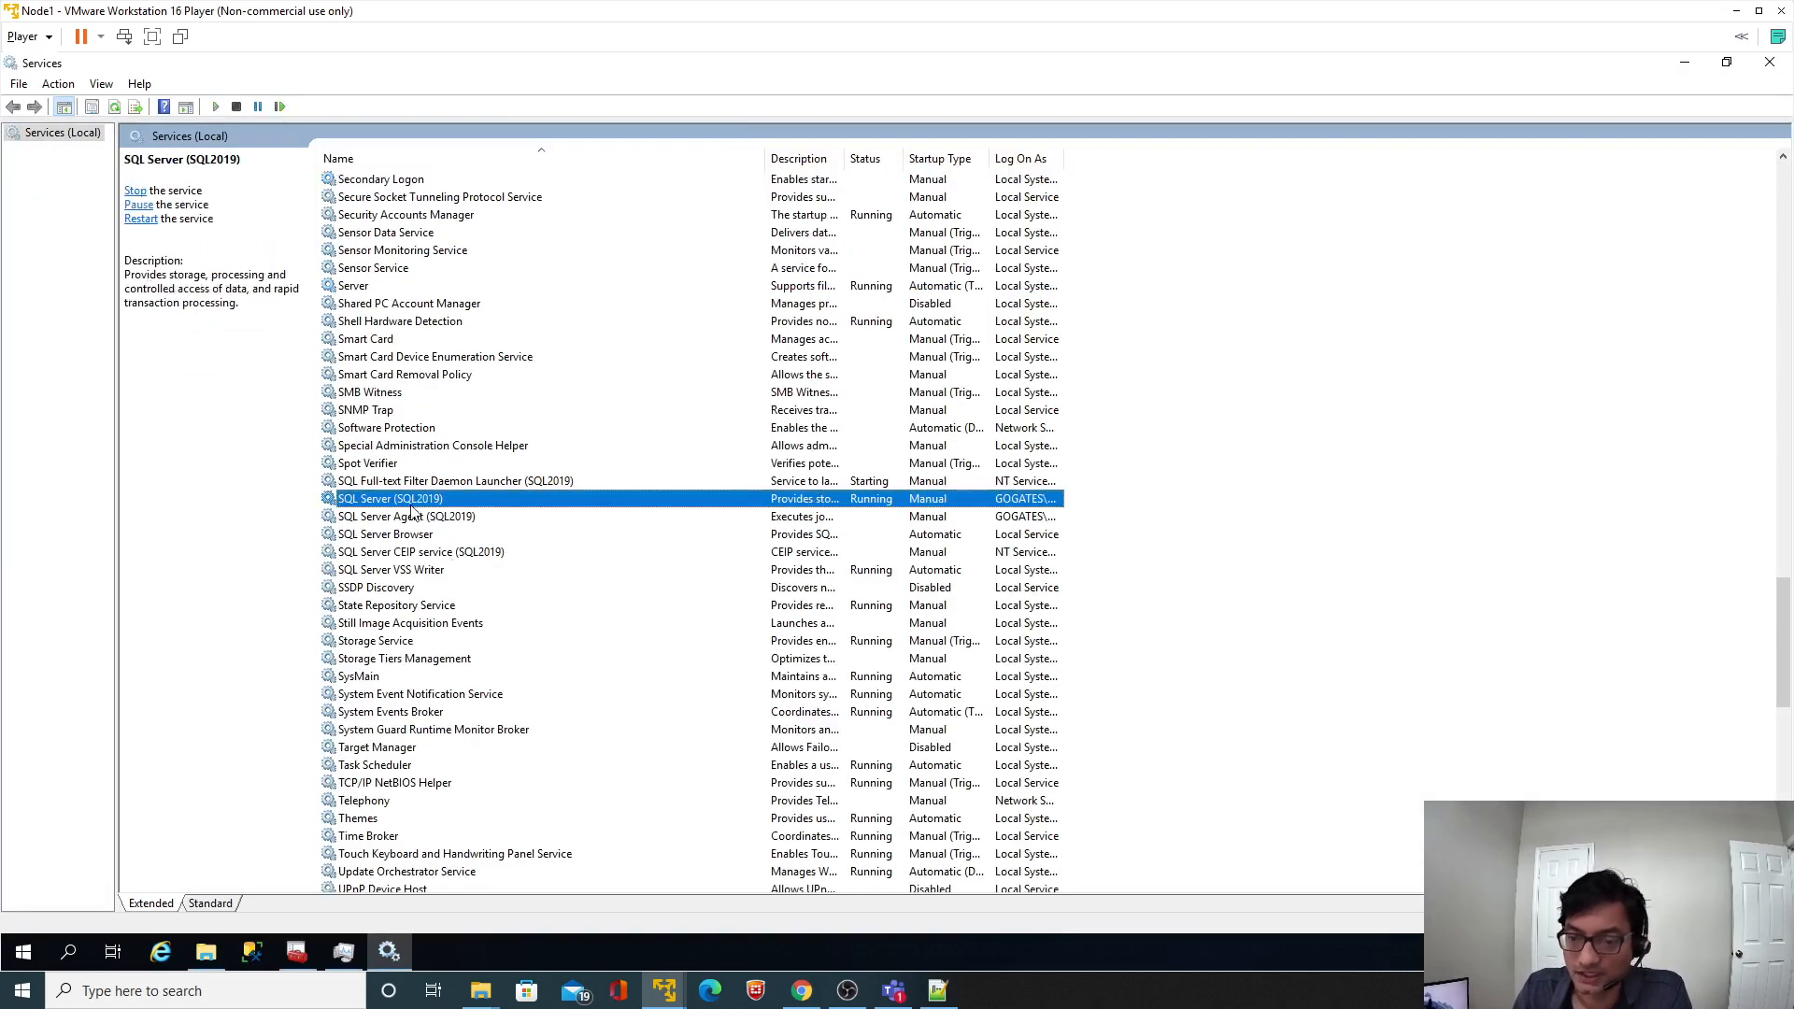
{"action": "left_click_drag", "start_coordinate": [844, 158], "coordinate": [913, 159]}
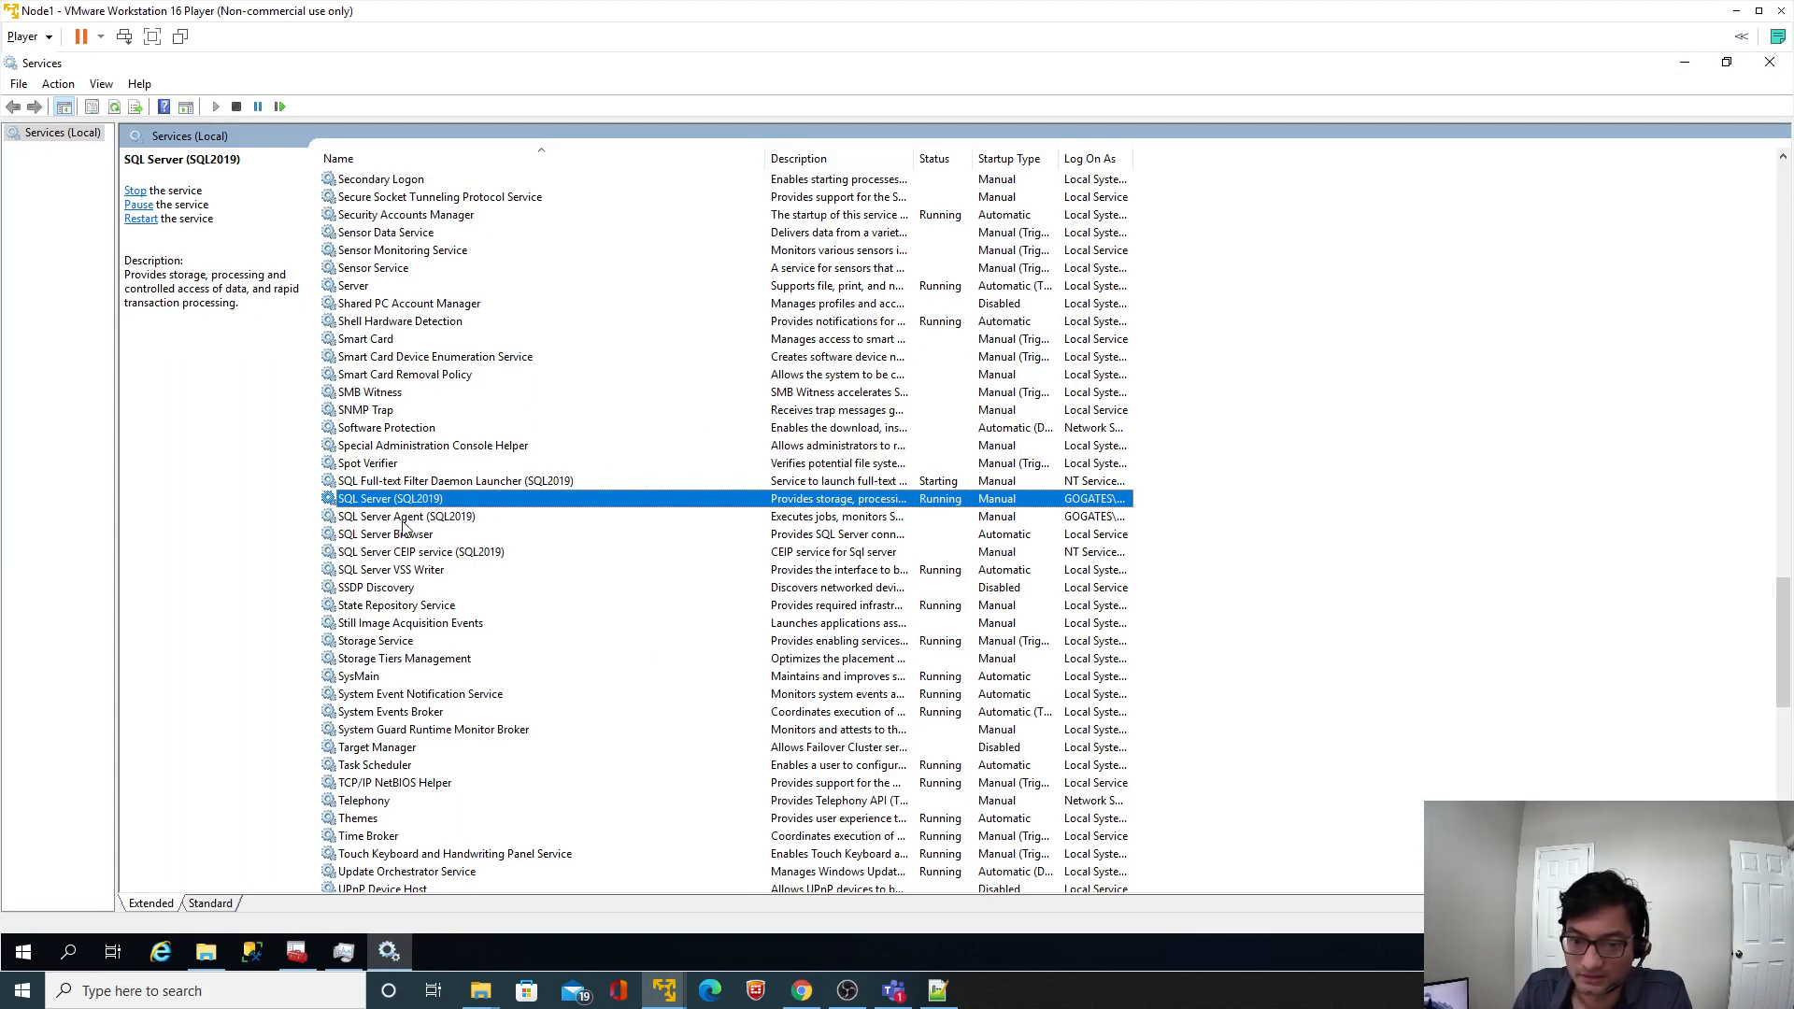
Switch to SQL Server Configuration Manager and restart the SQL Server (SQL2019) service.
{"action": "left_click", "coordinate": [296, 953]}
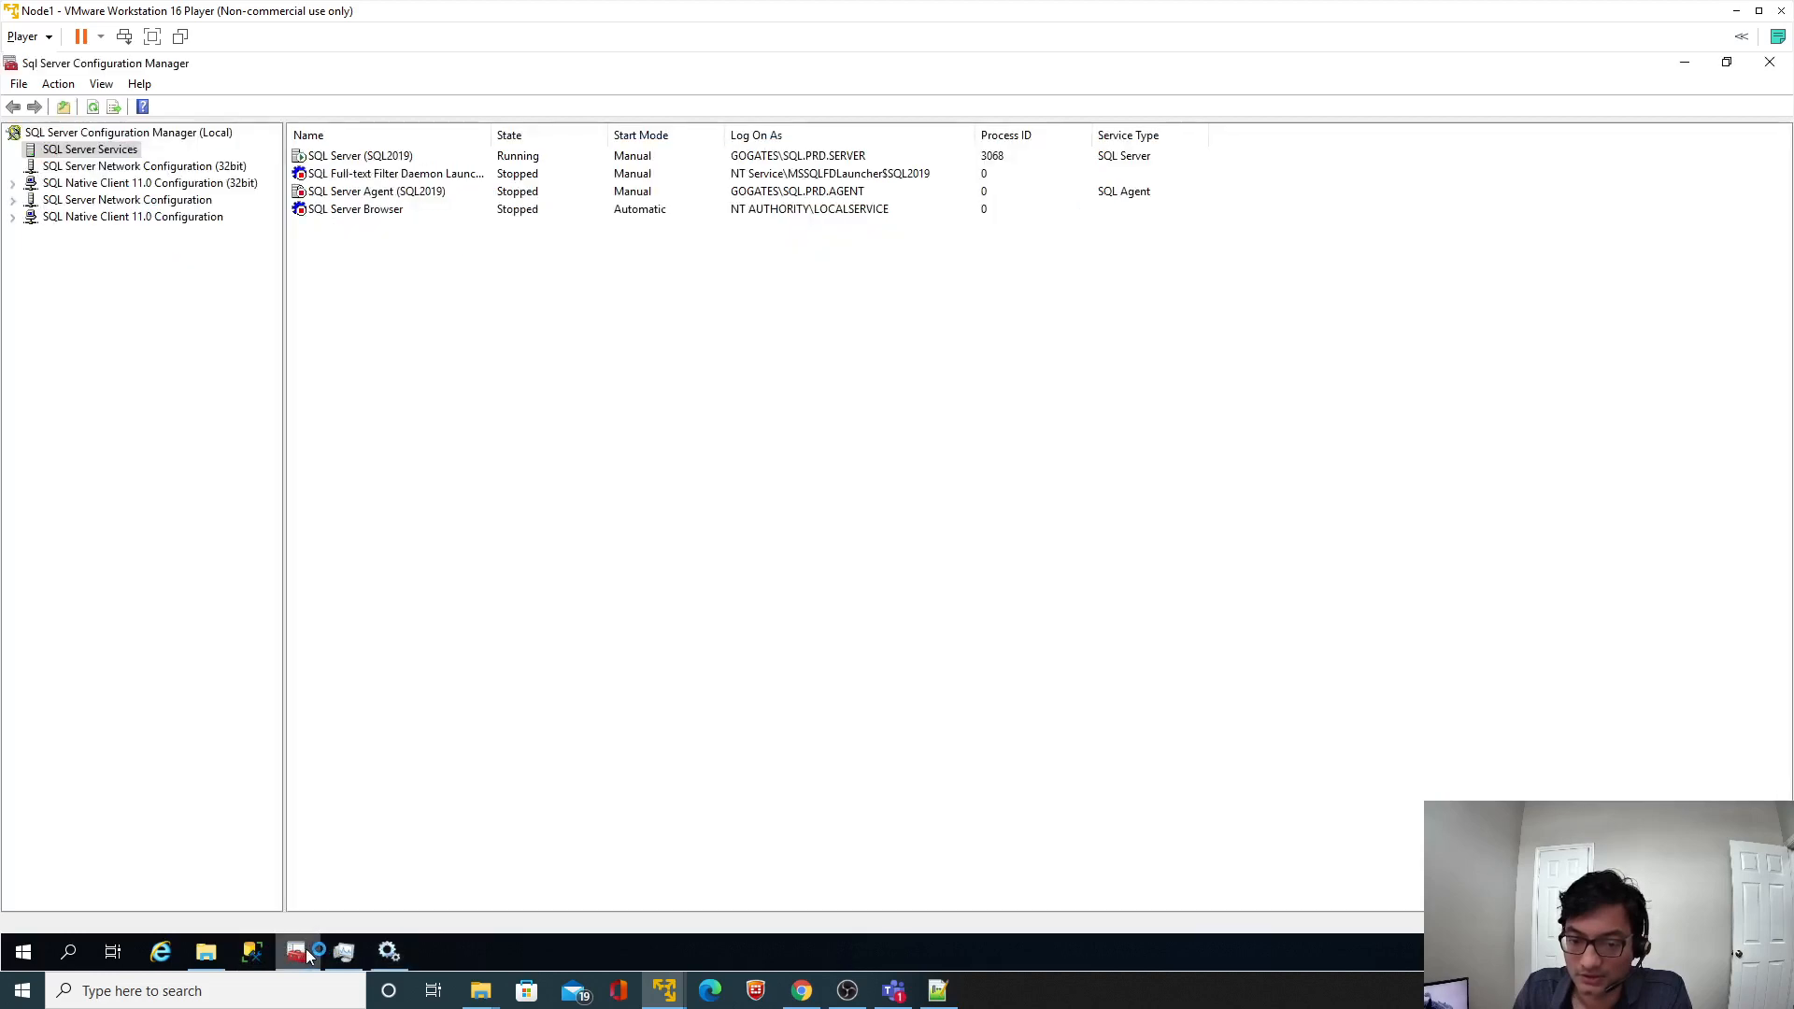
{"action": "left_click", "coordinate": [394, 155]}
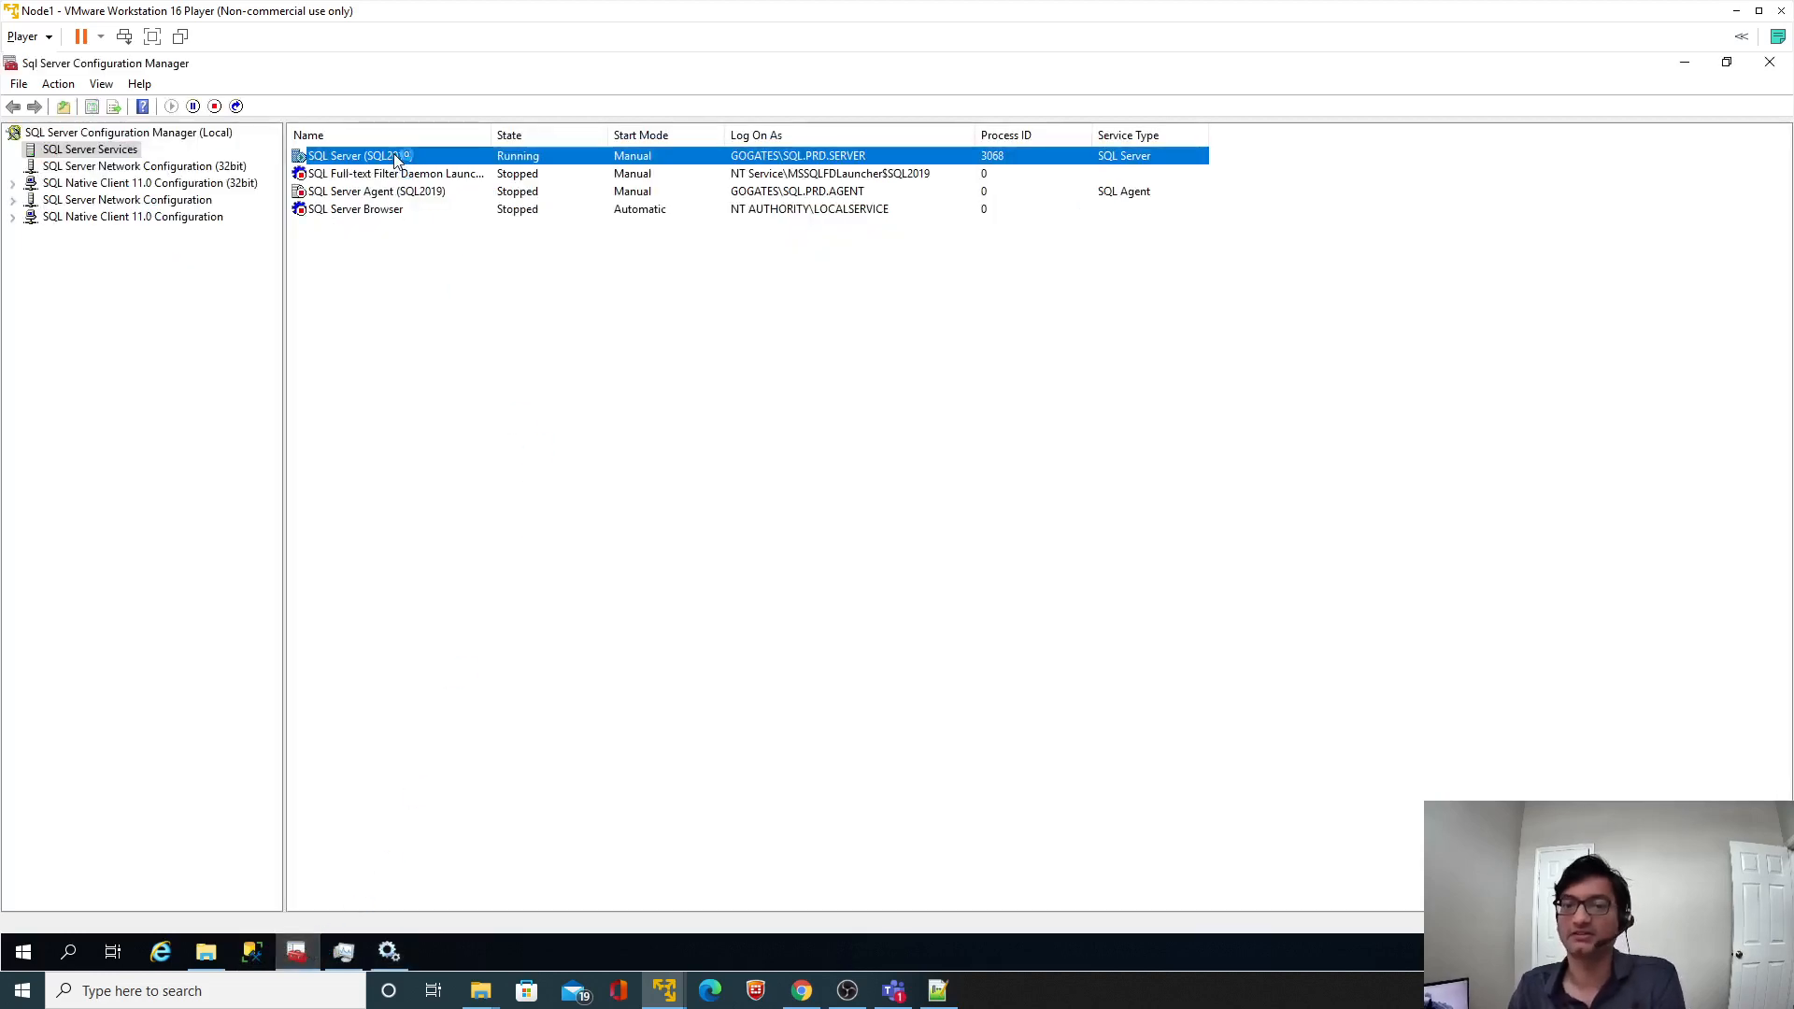
{"action": "left_click", "coordinate": [58, 84]}
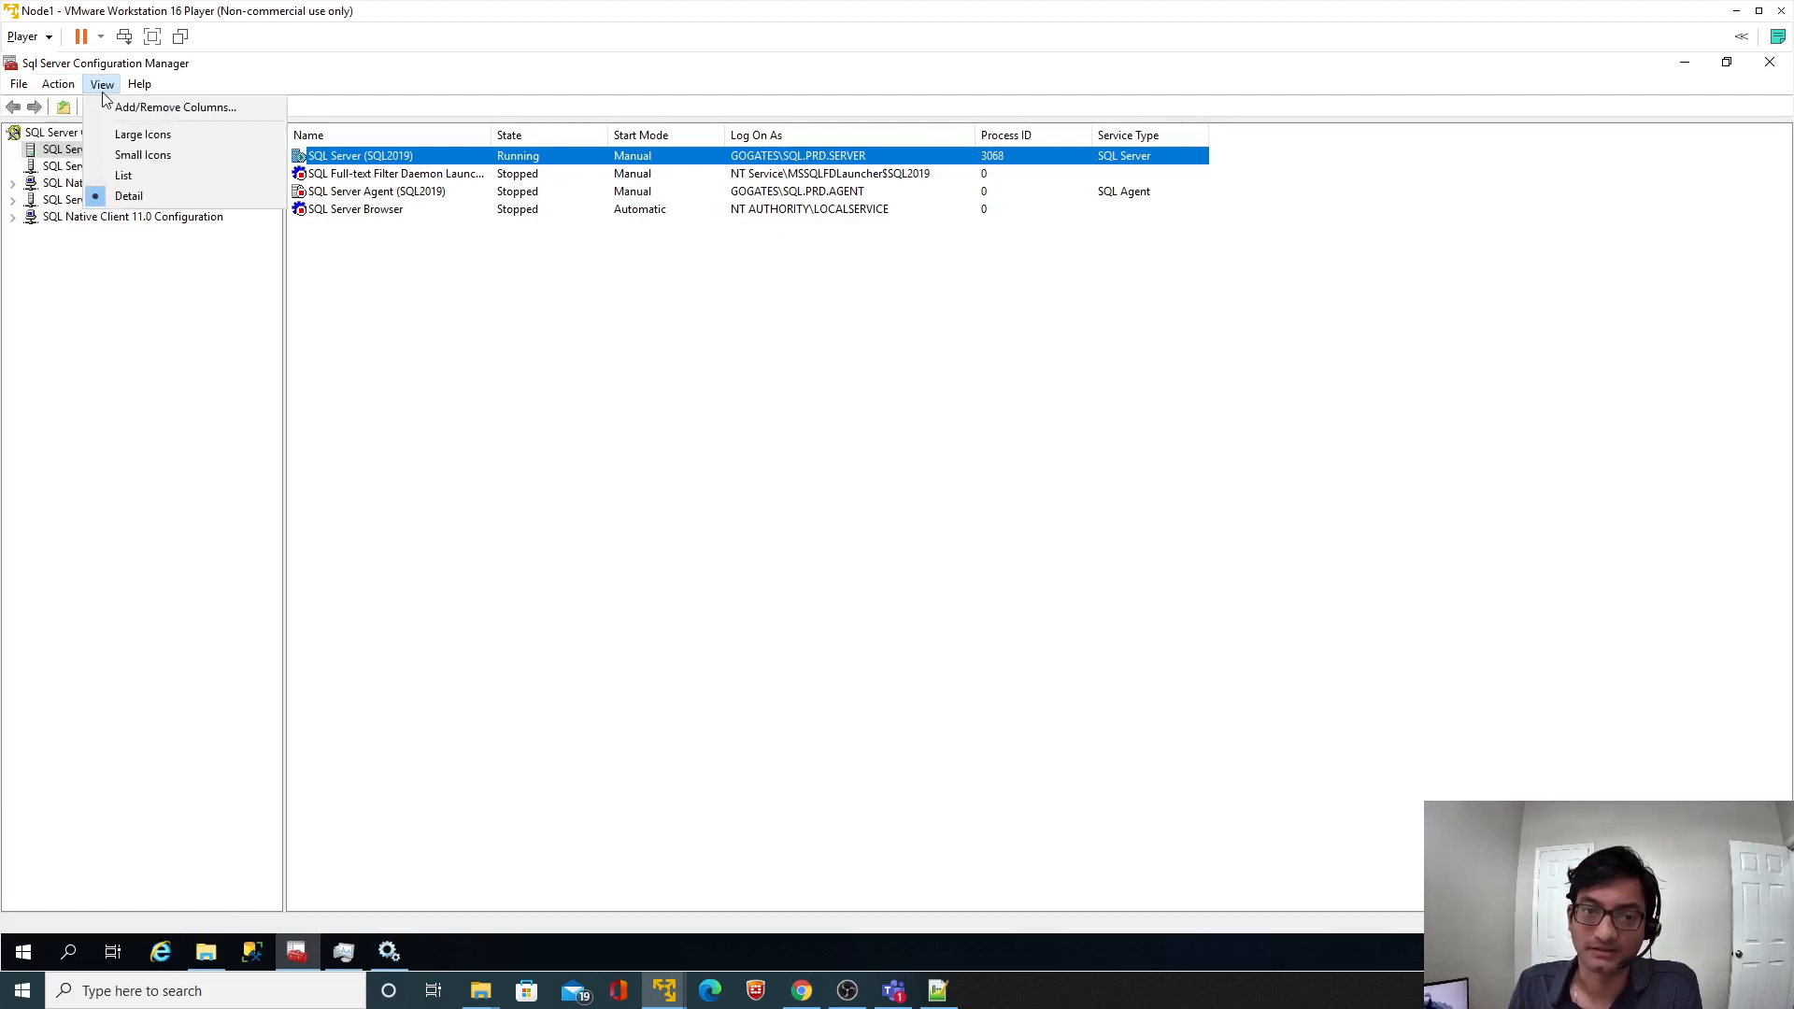
{"action": "left_click", "coordinate": [100, 84]}
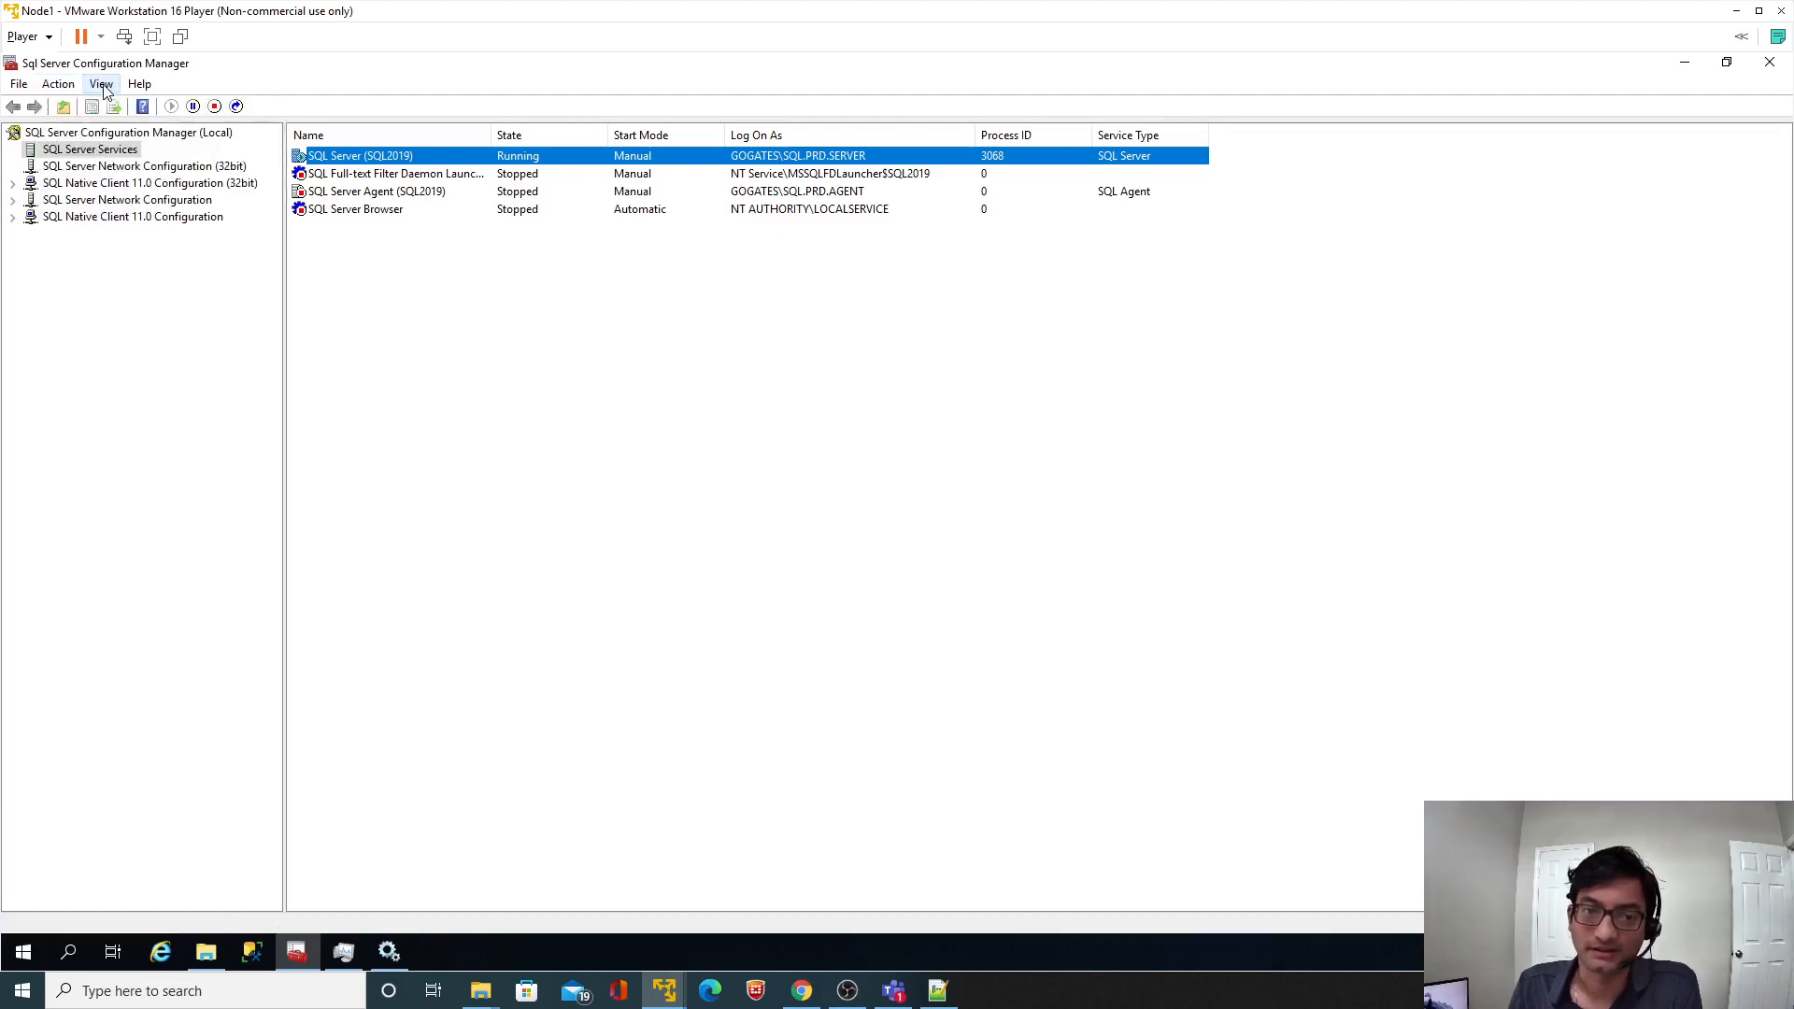
{"action": "right_click", "coordinate": [360, 166]}
{"action": "left_click", "coordinate": [404, 254]}
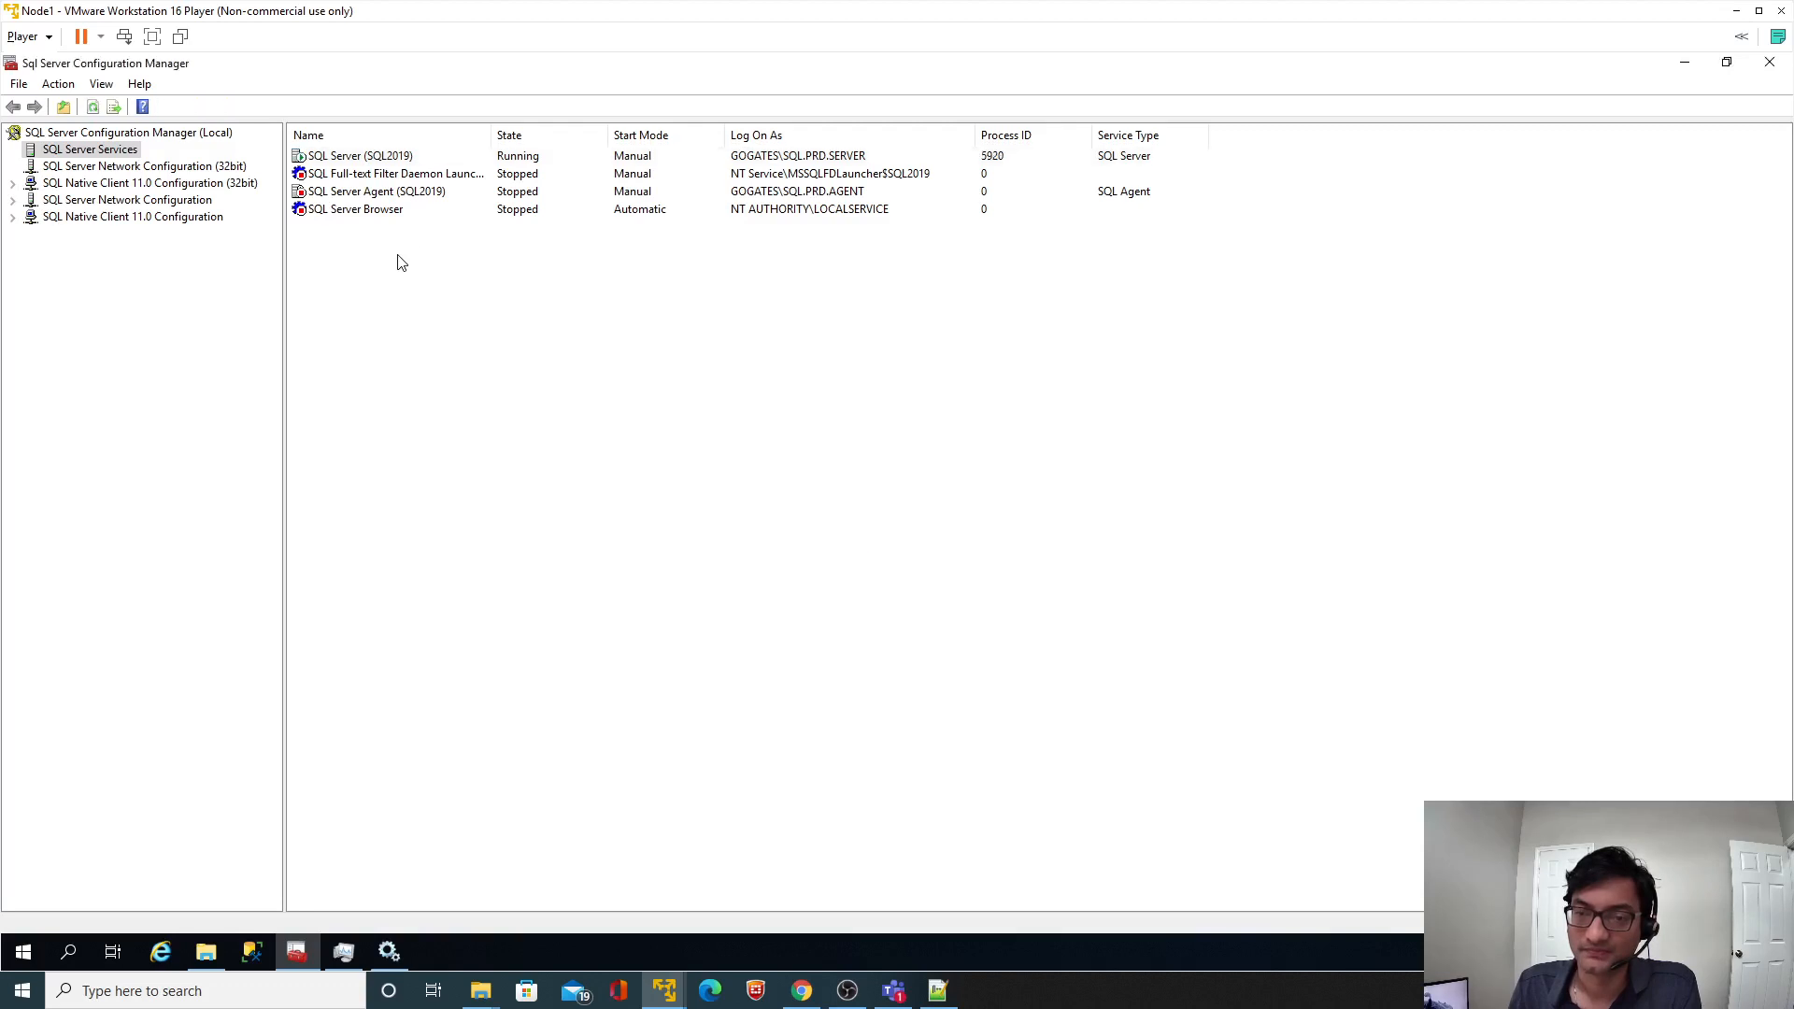
Start the SQL Server Agent (SQL2019) service and switch to the Services window to check its status.
{"action": "left_click", "coordinate": [372, 193]}
{"action": "right_click", "coordinate": [372, 193]}
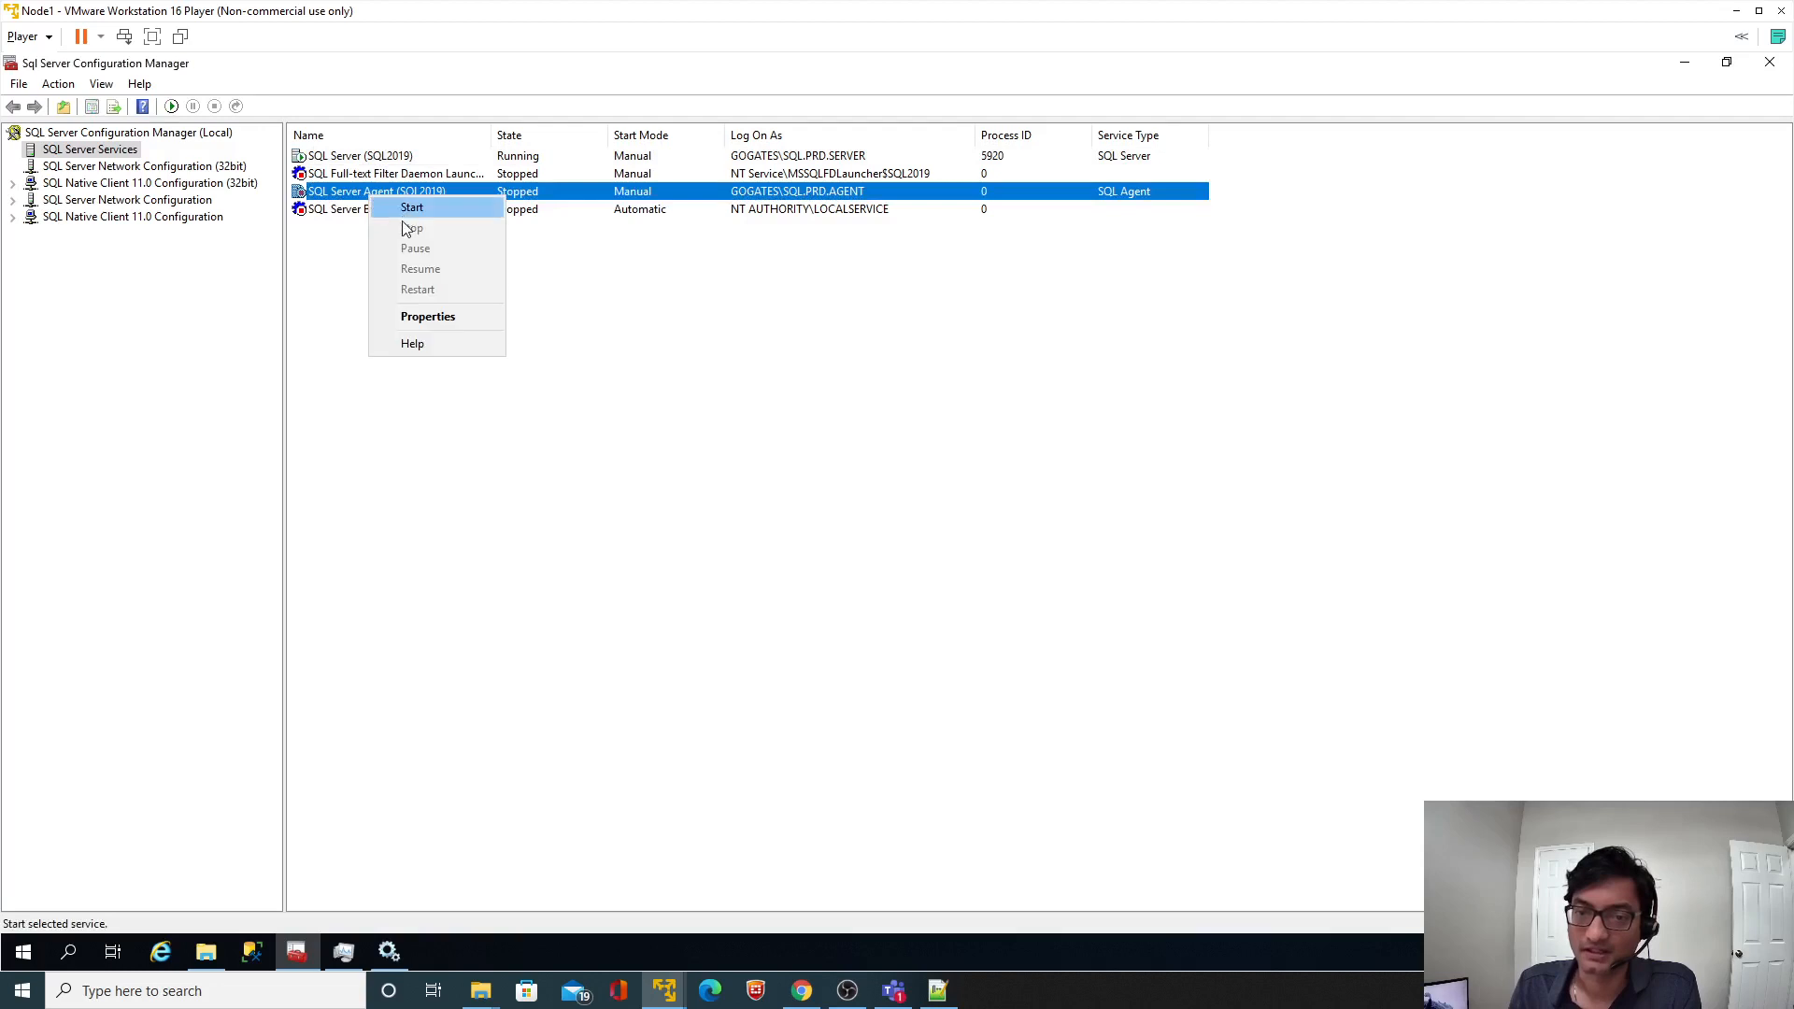
{"action": "left_click", "coordinate": [413, 209]}
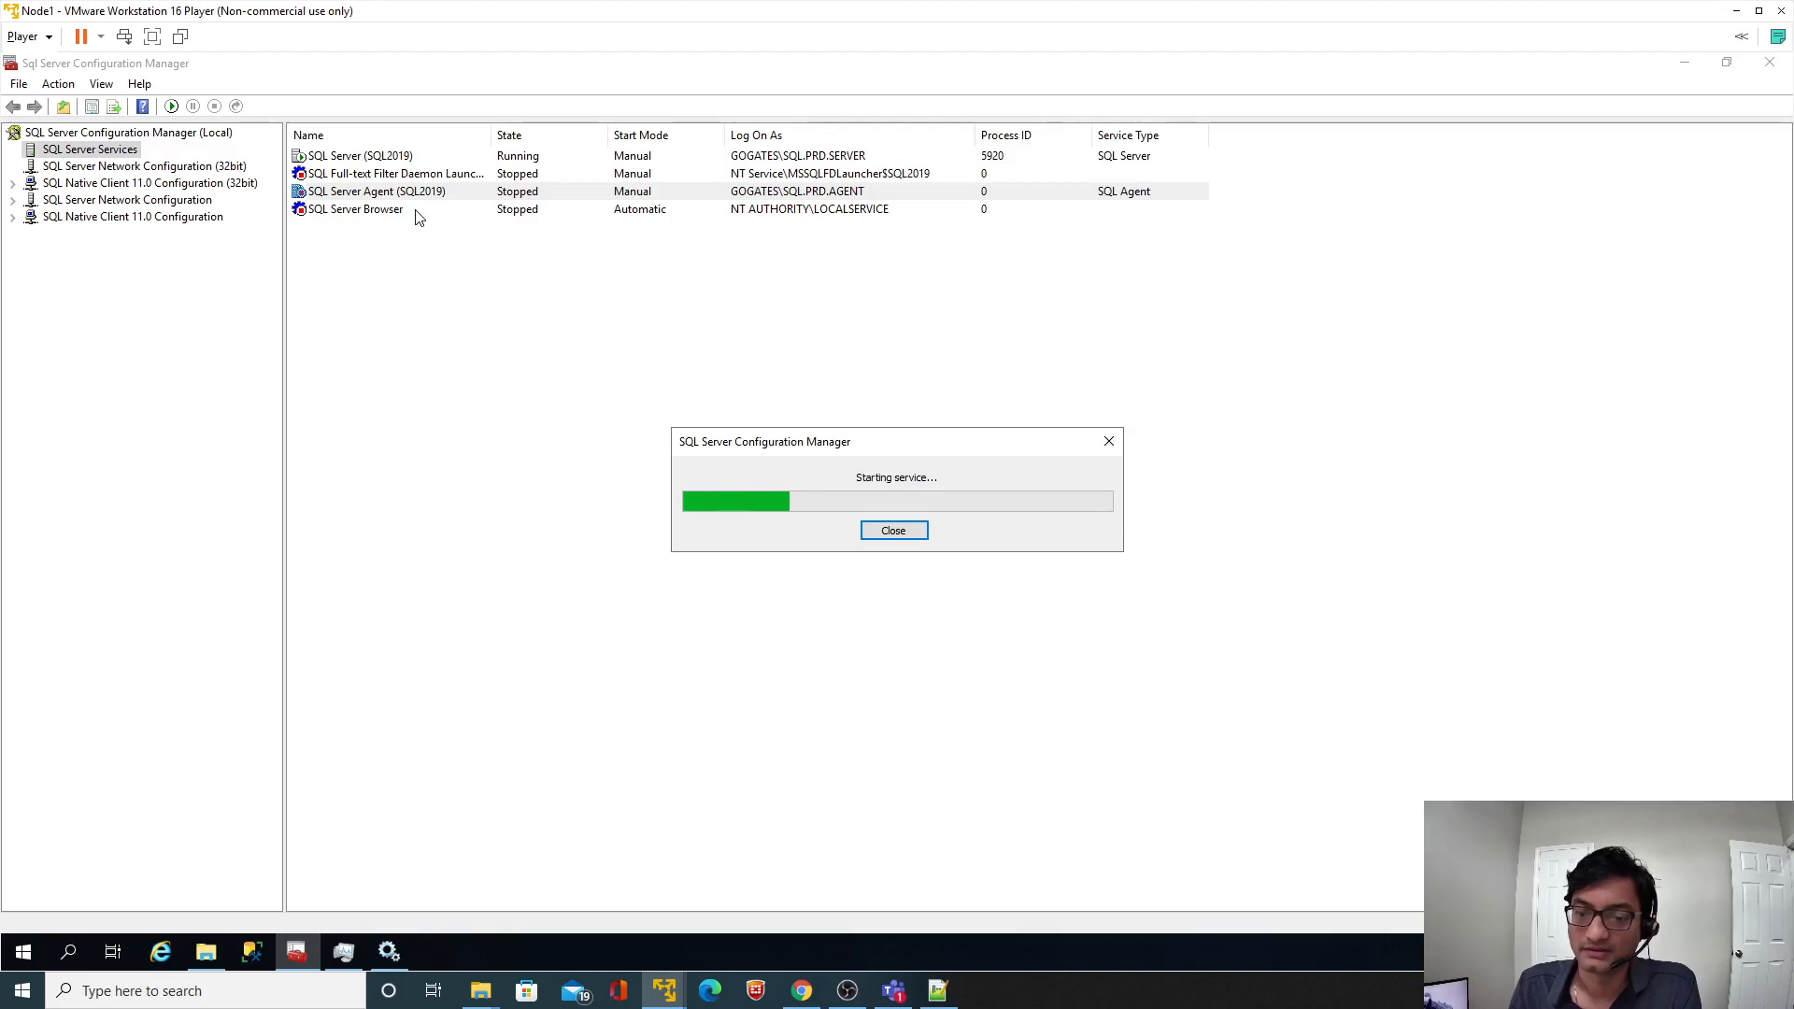
{"action": "left_click", "coordinate": [393, 949]}
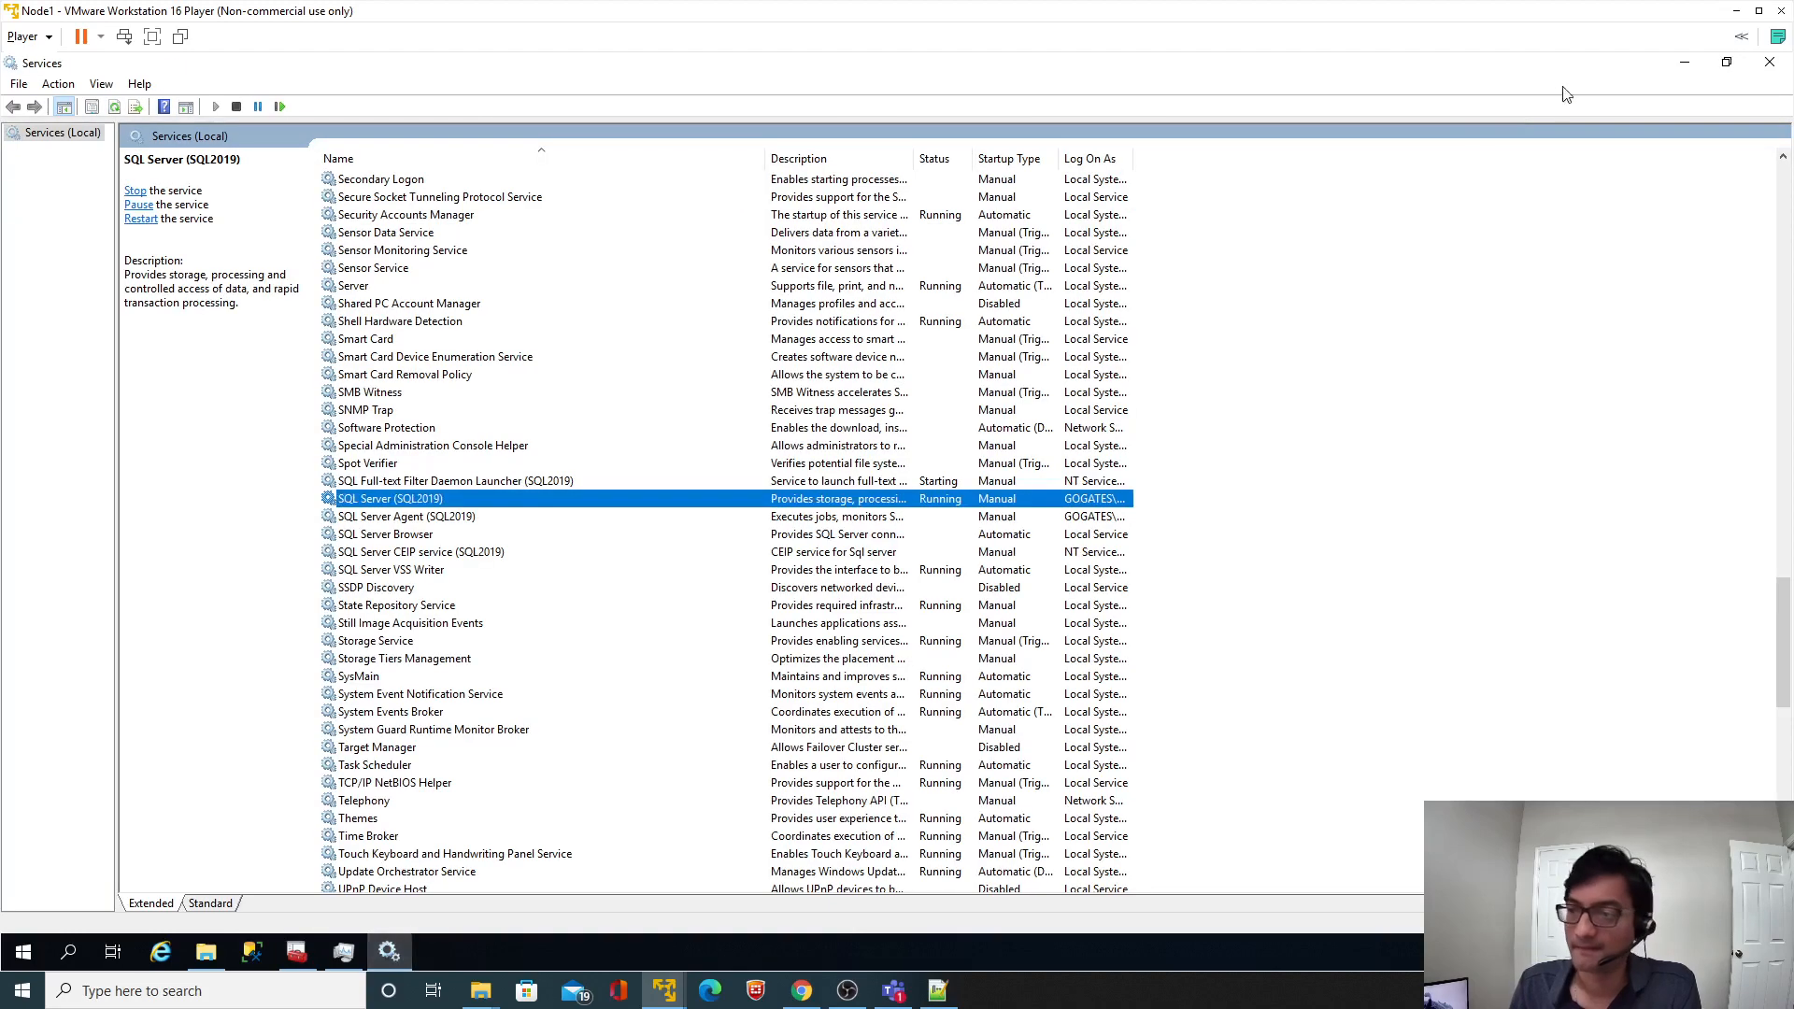
Close the Services window and select SQL Server Agent (SQL2019) in SQL Server Configuration Manager to check its state.
{"action": "left_click", "coordinate": [1762, 79]}
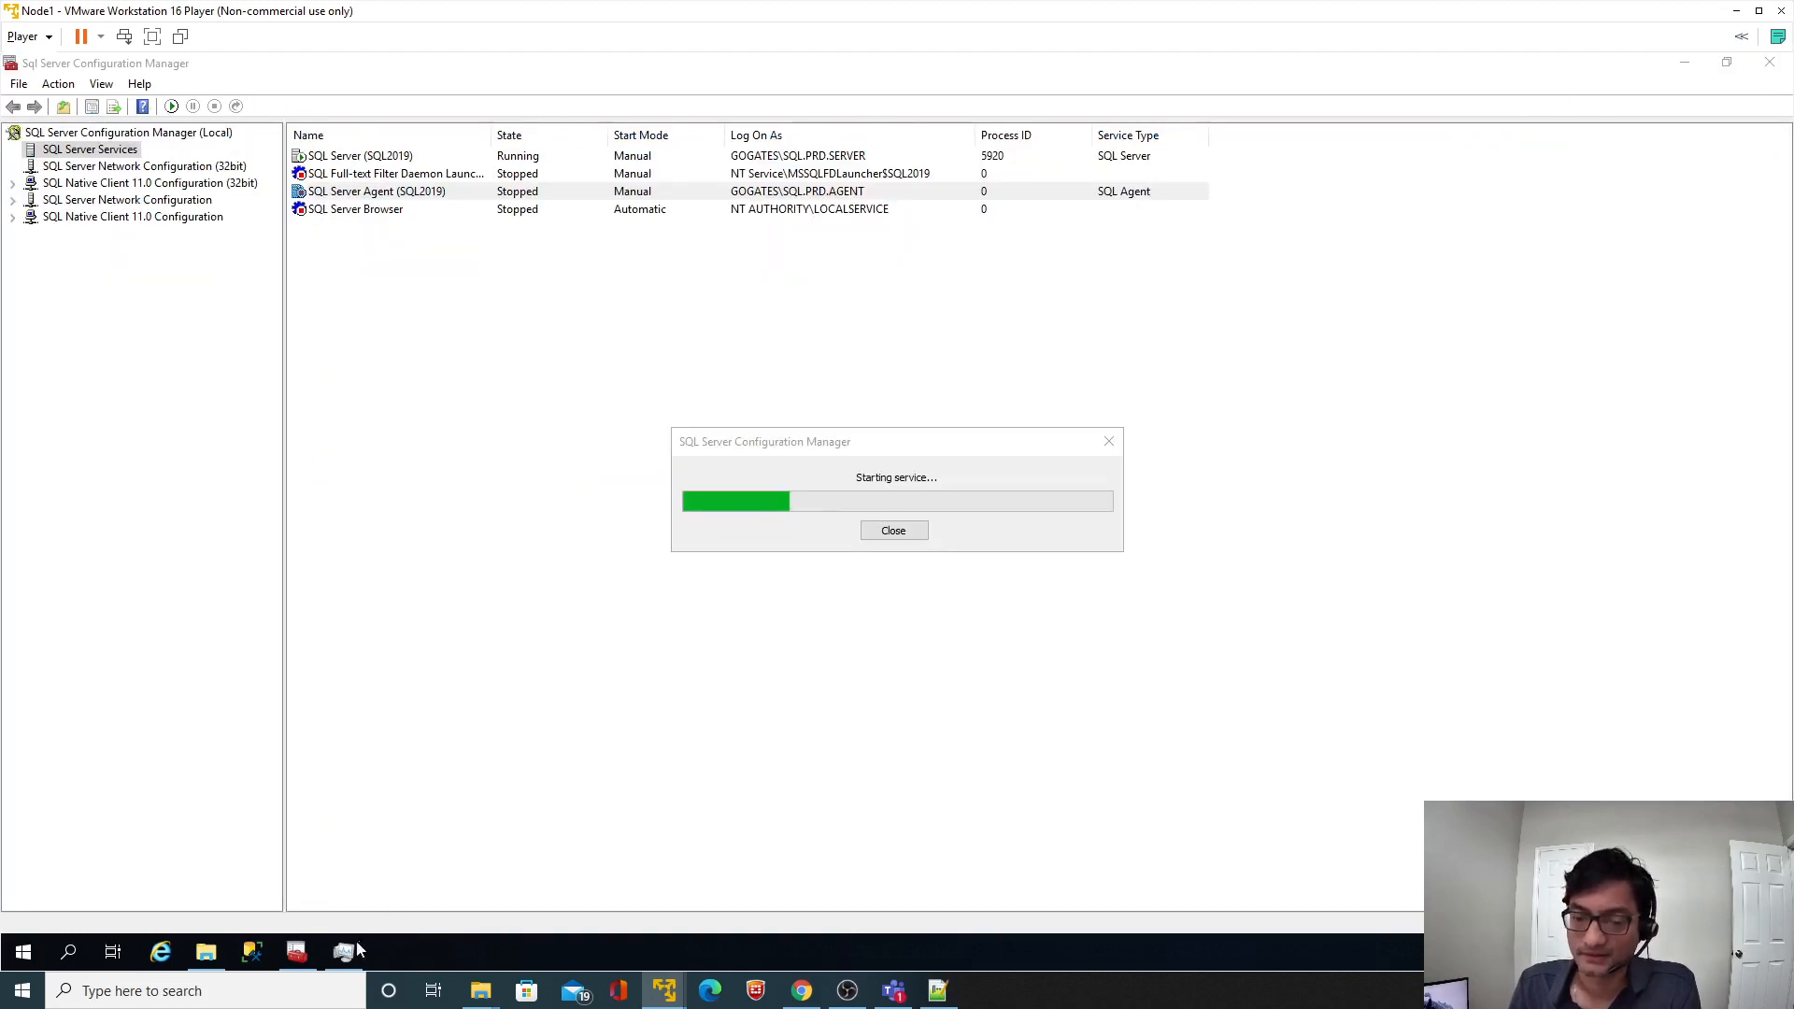
{"action": "left_click", "coordinate": [344, 951]}
{"action": "left_click", "coordinate": [1540, 151]}
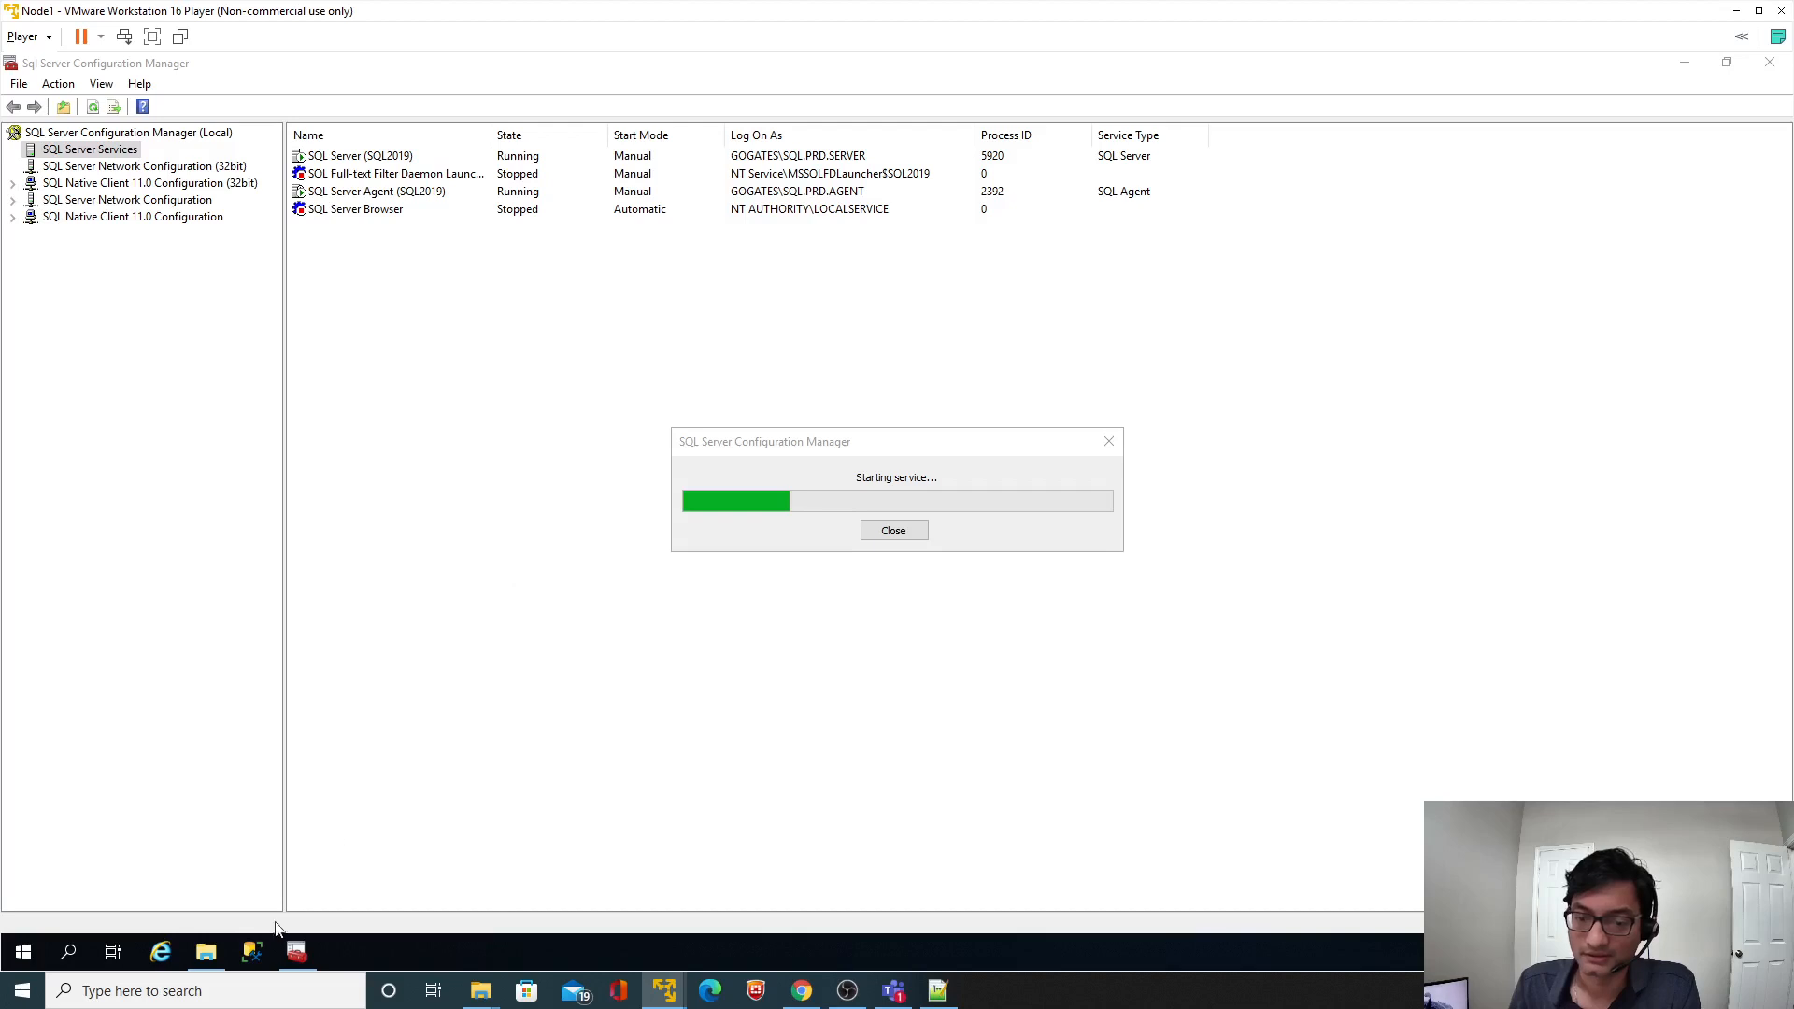
{"action": "left_click", "coordinate": [390, 209]}
{"action": "left_click", "coordinate": [395, 193]}
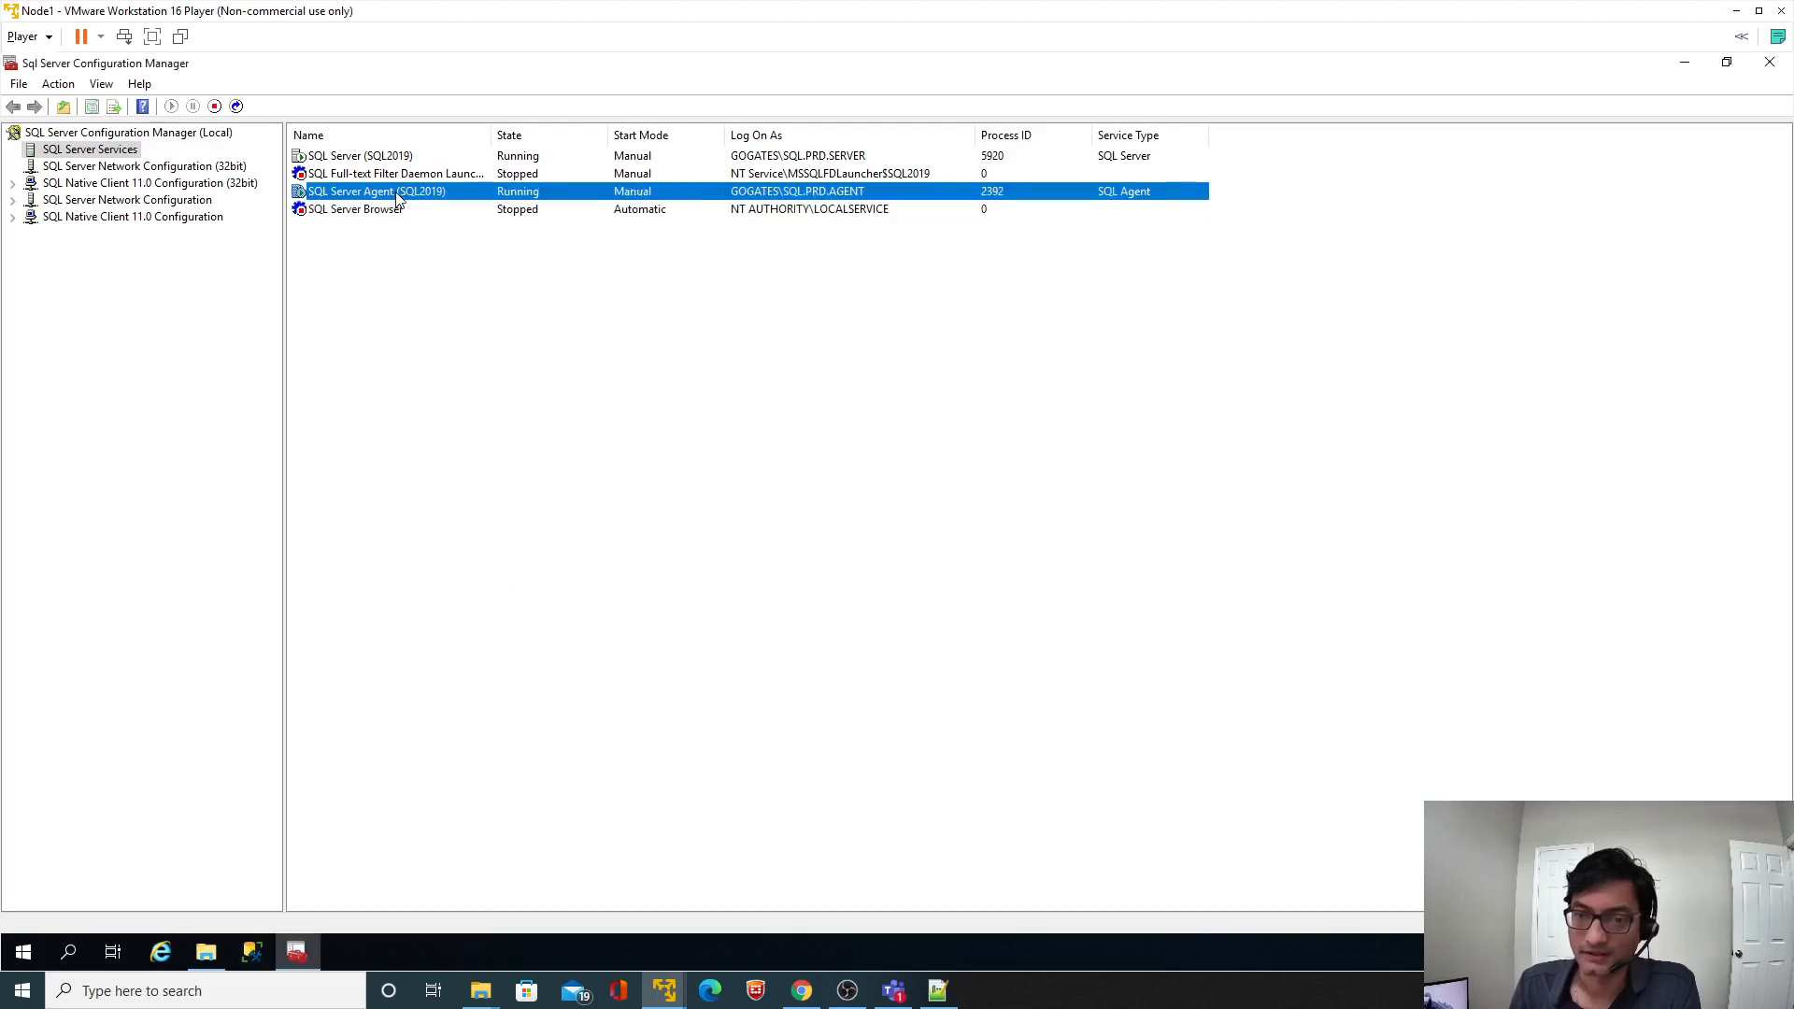
Recover the selected ~vsA6A3.sql file in SQL Server Management Studio.
{"action": "right_click", "coordinate": [393, 177]}
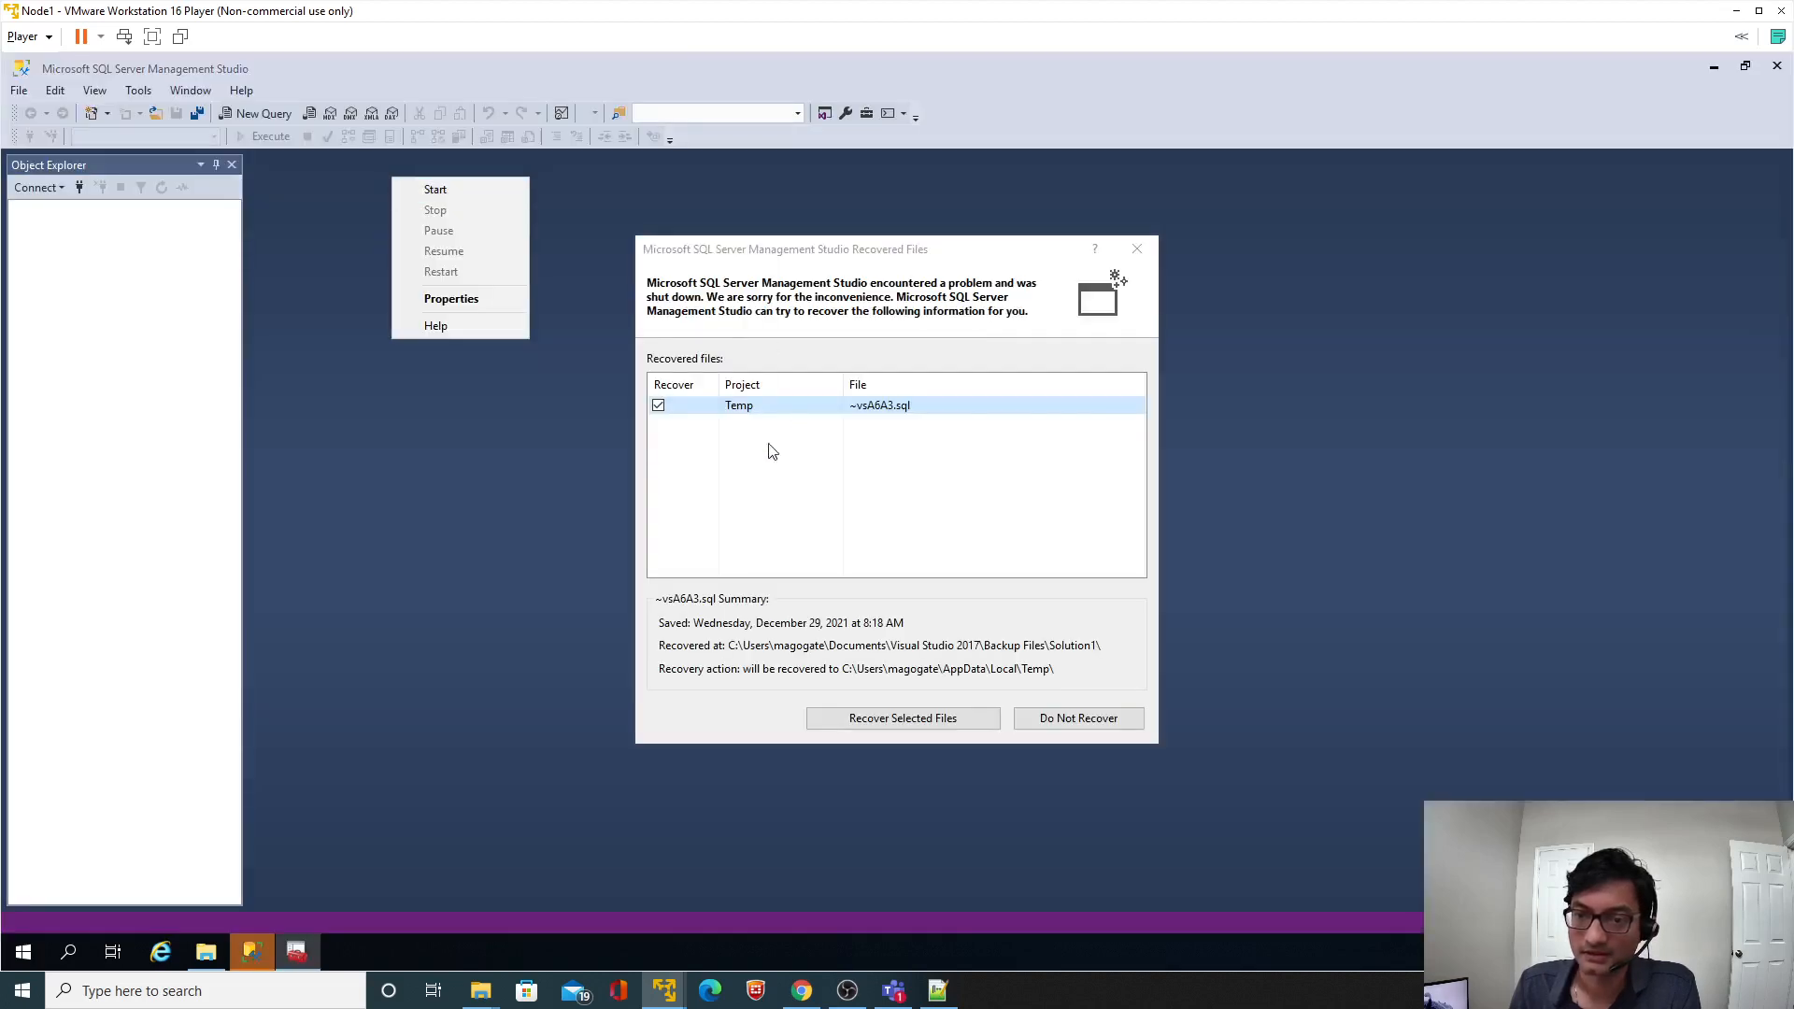
{"action": "left_click", "coordinate": [772, 642]}
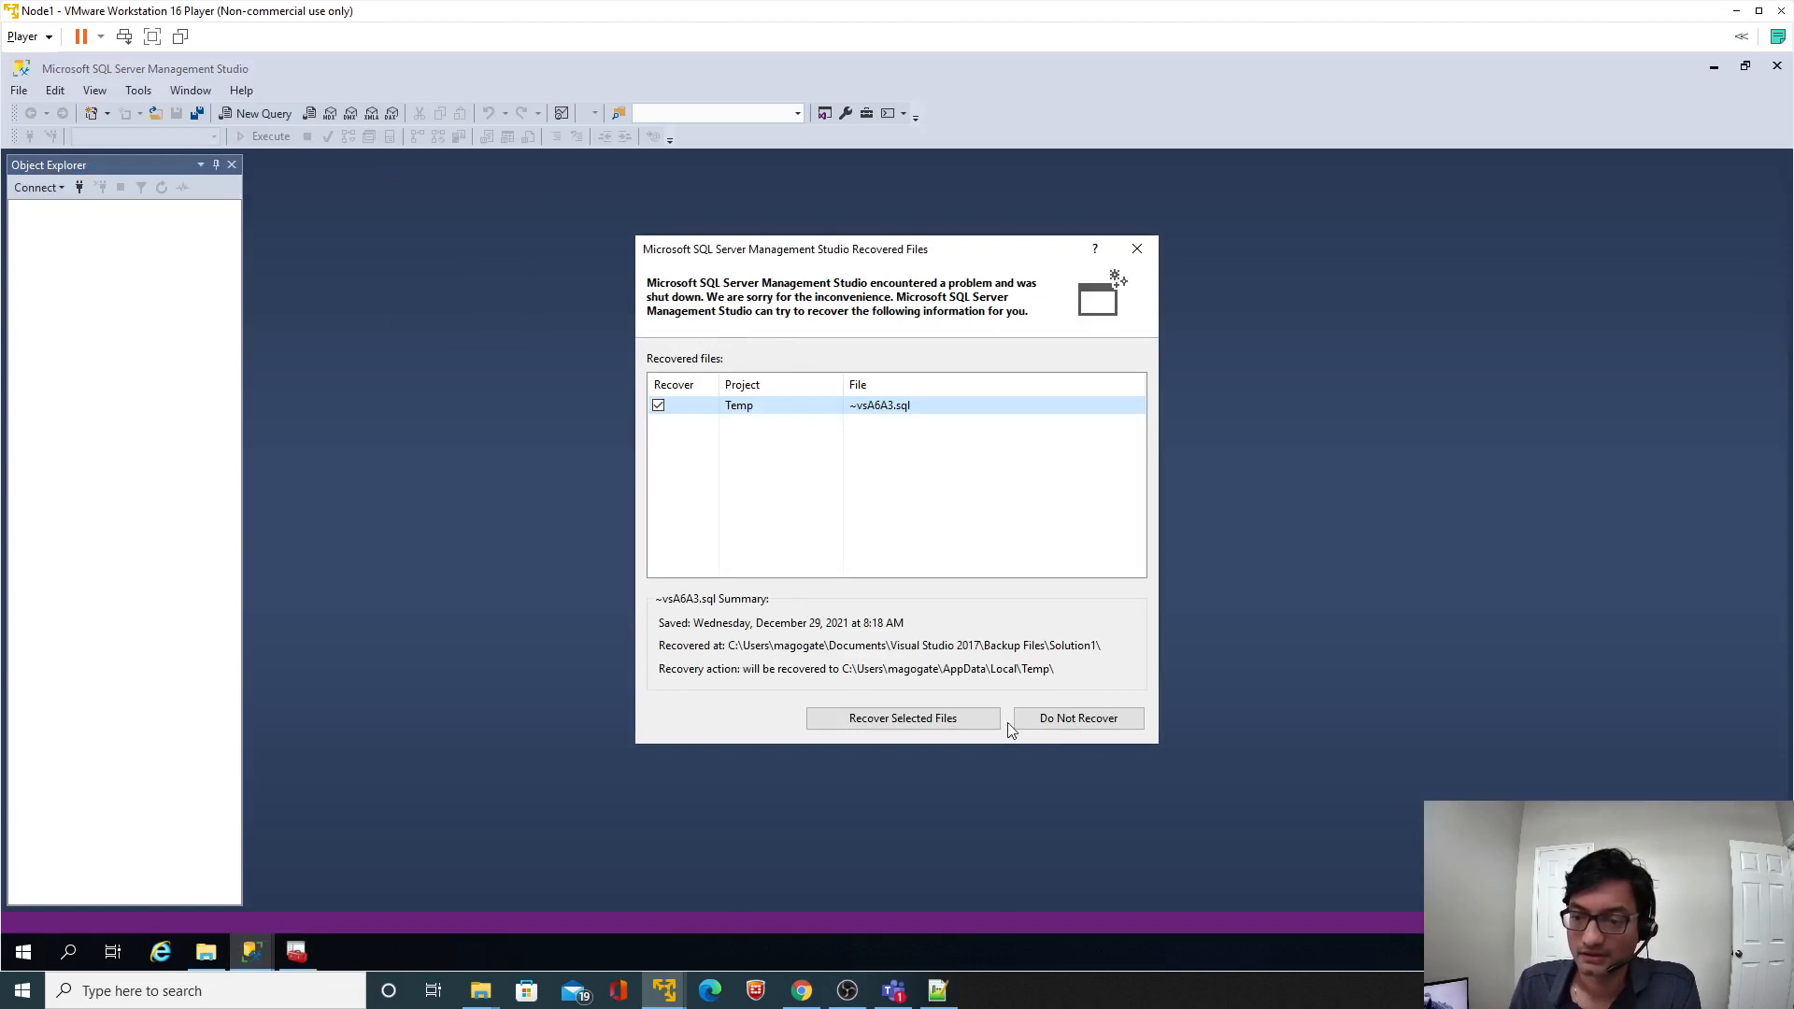
{"action": "left_click", "coordinate": [895, 721]}
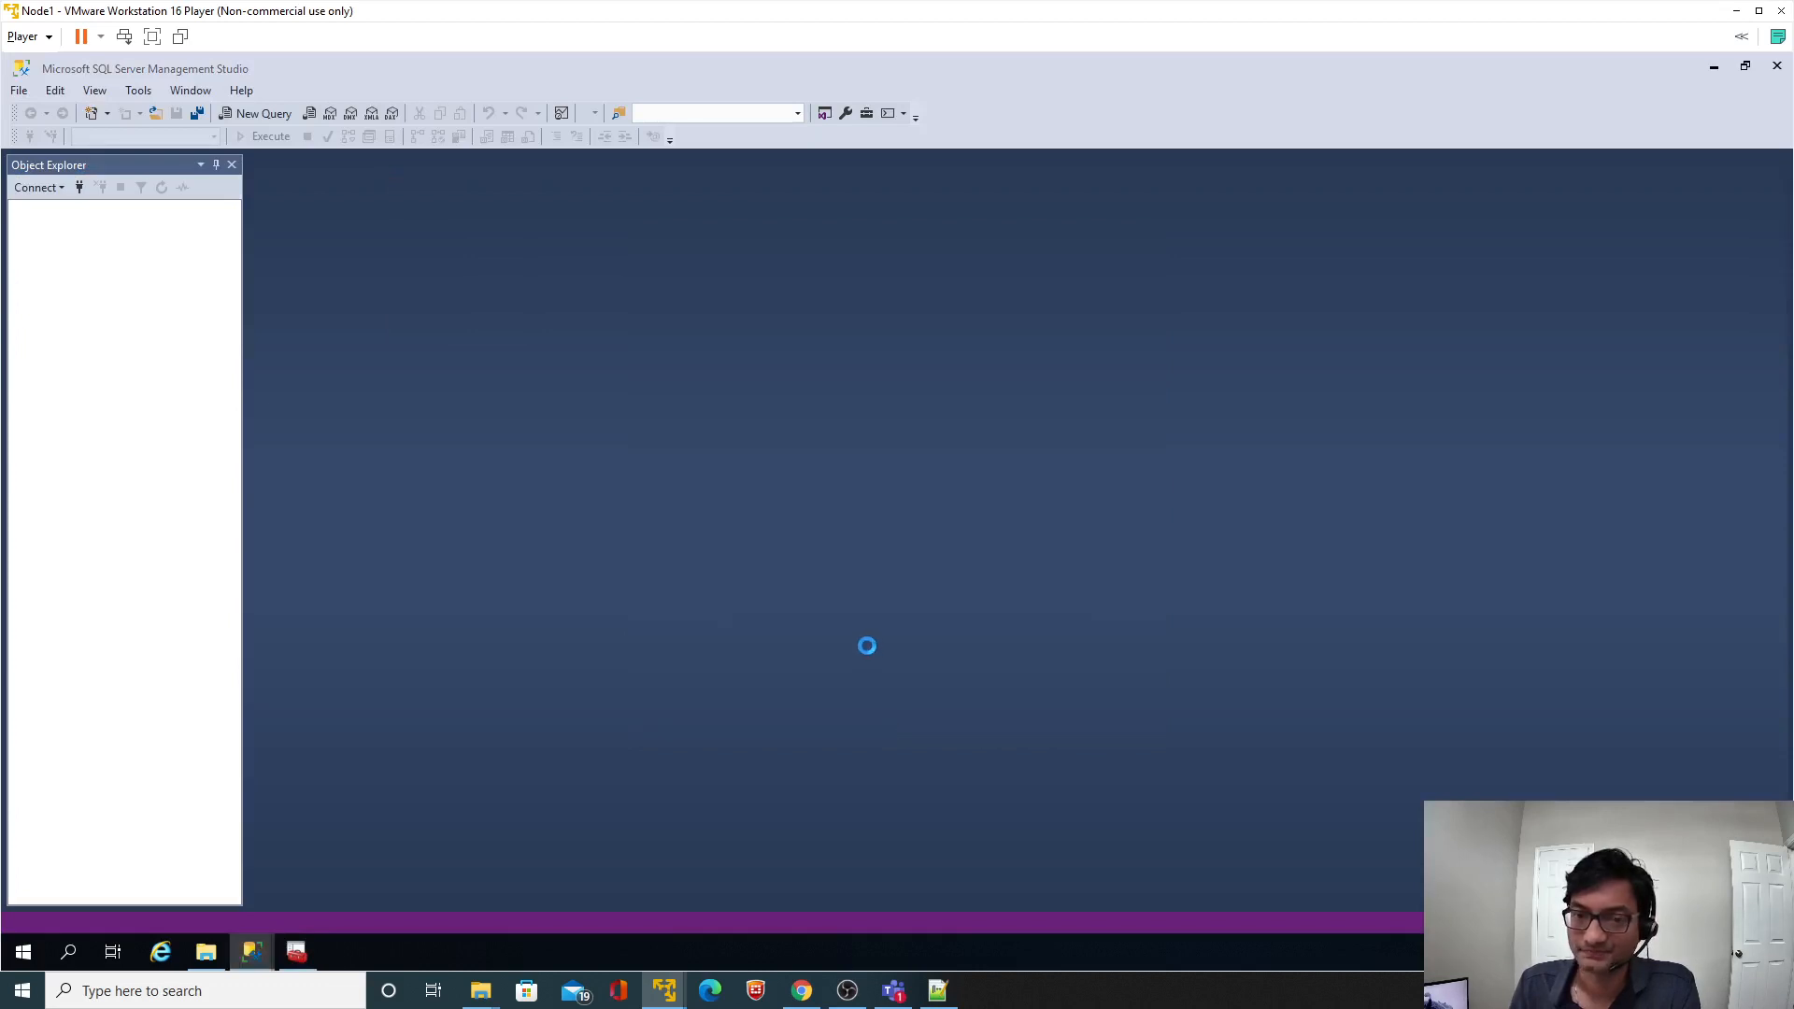
In SQL Server Configuration Manager, try to start the SQL Full-text Filter Daemon Launcher and start the SQL Server Browser service.
{"action": "left_click", "coordinate": [296, 955]}
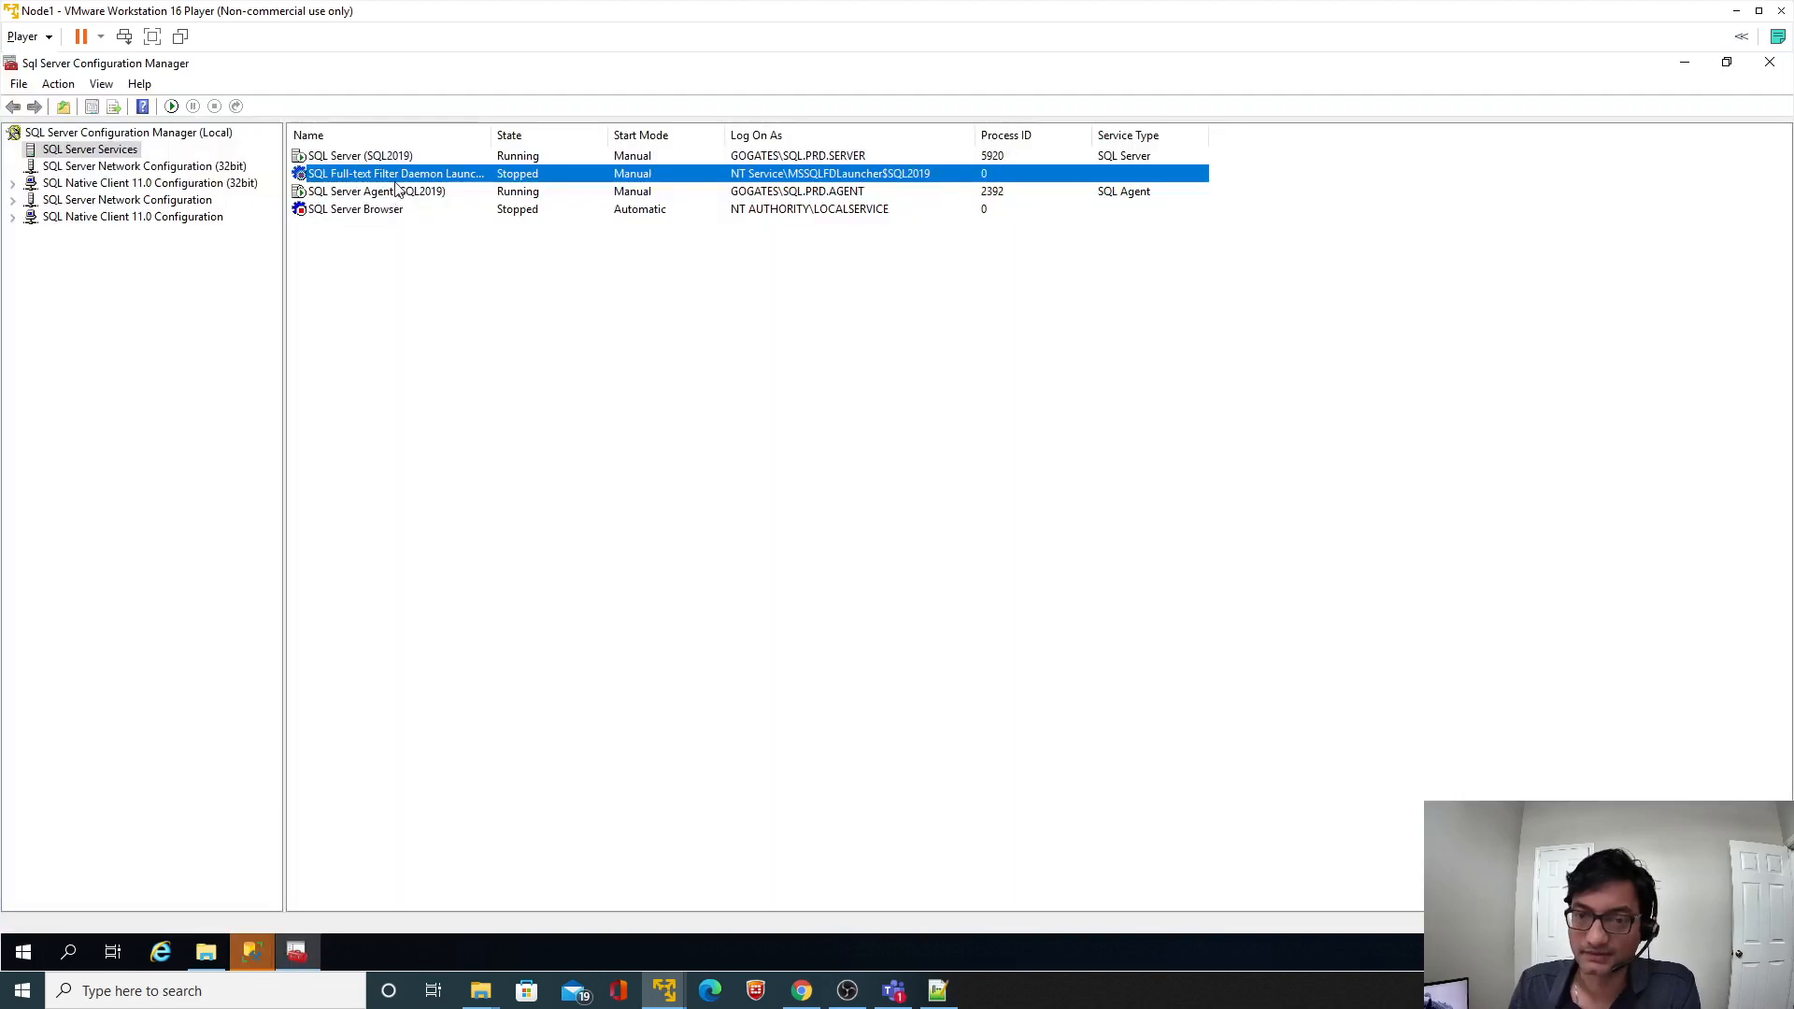
{"action": "right_click", "coordinate": [396, 180]}
{"action": "left_click", "coordinate": [439, 191]}
{"action": "left_click", "coordinate": [372, 217]}
{"action": "right_click", "coordinate": [372, 219]}
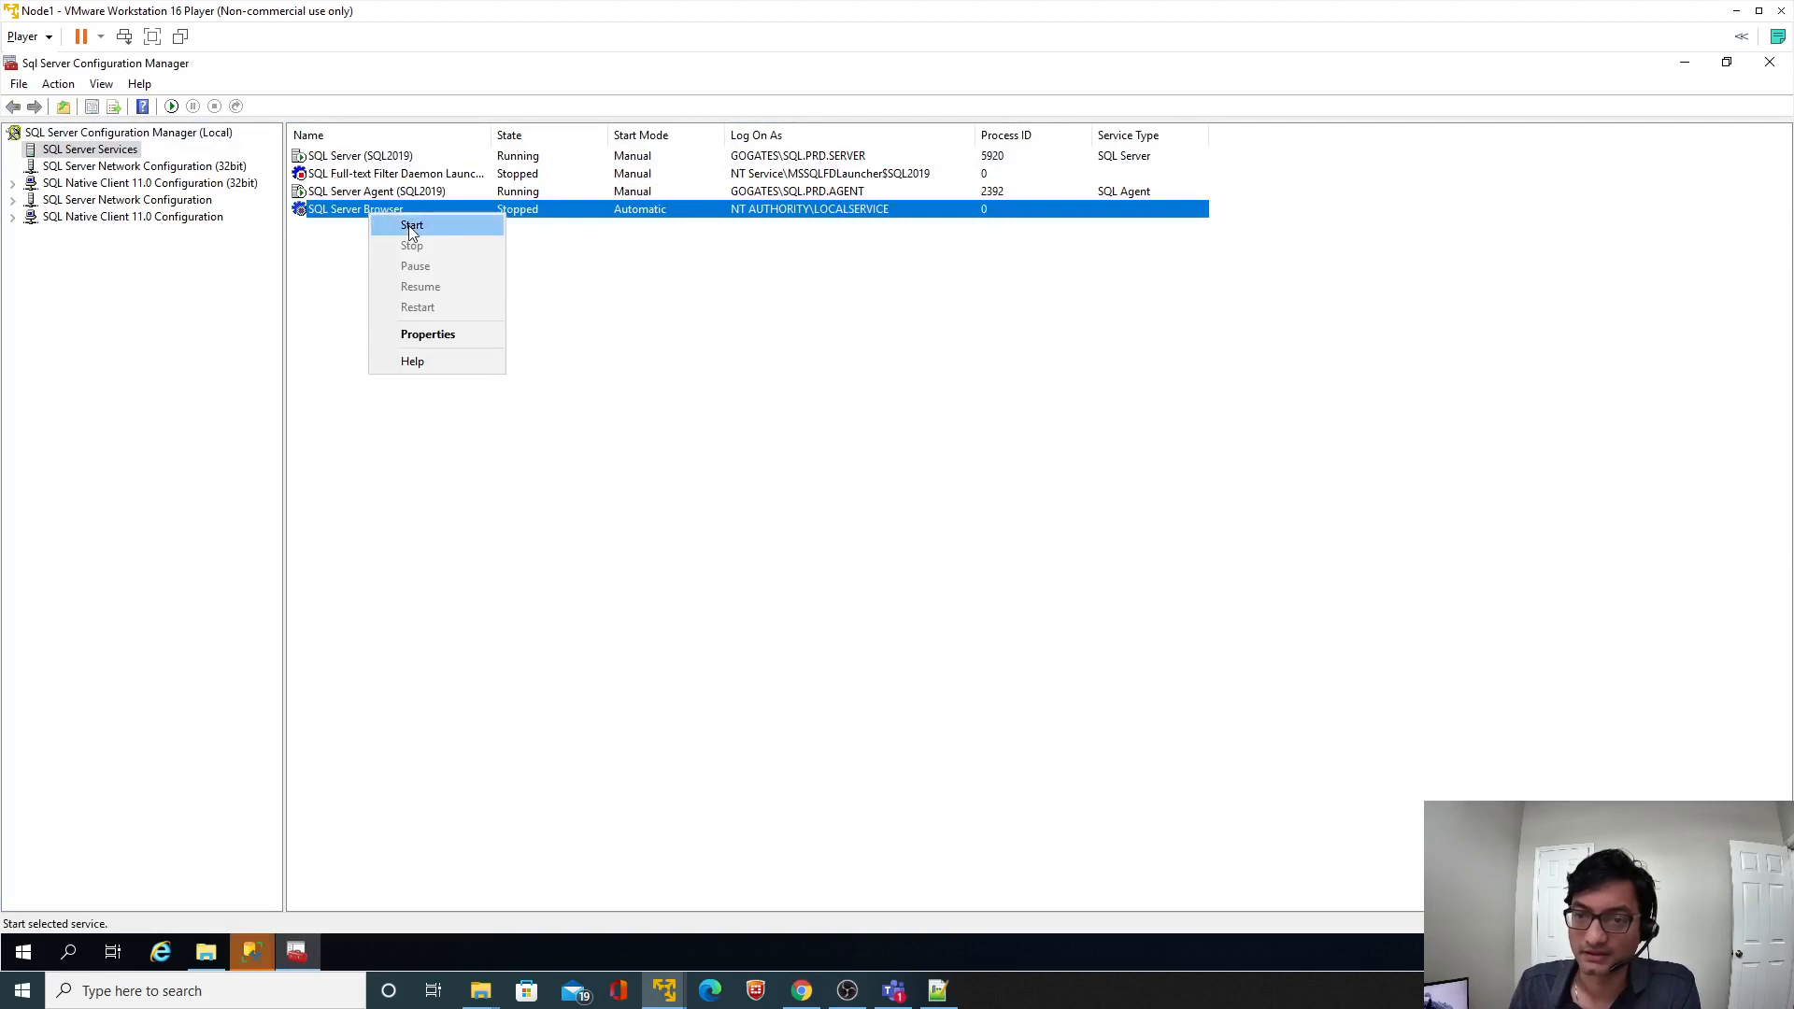
{"action": "left_click", "coordinate": [405, 231]}
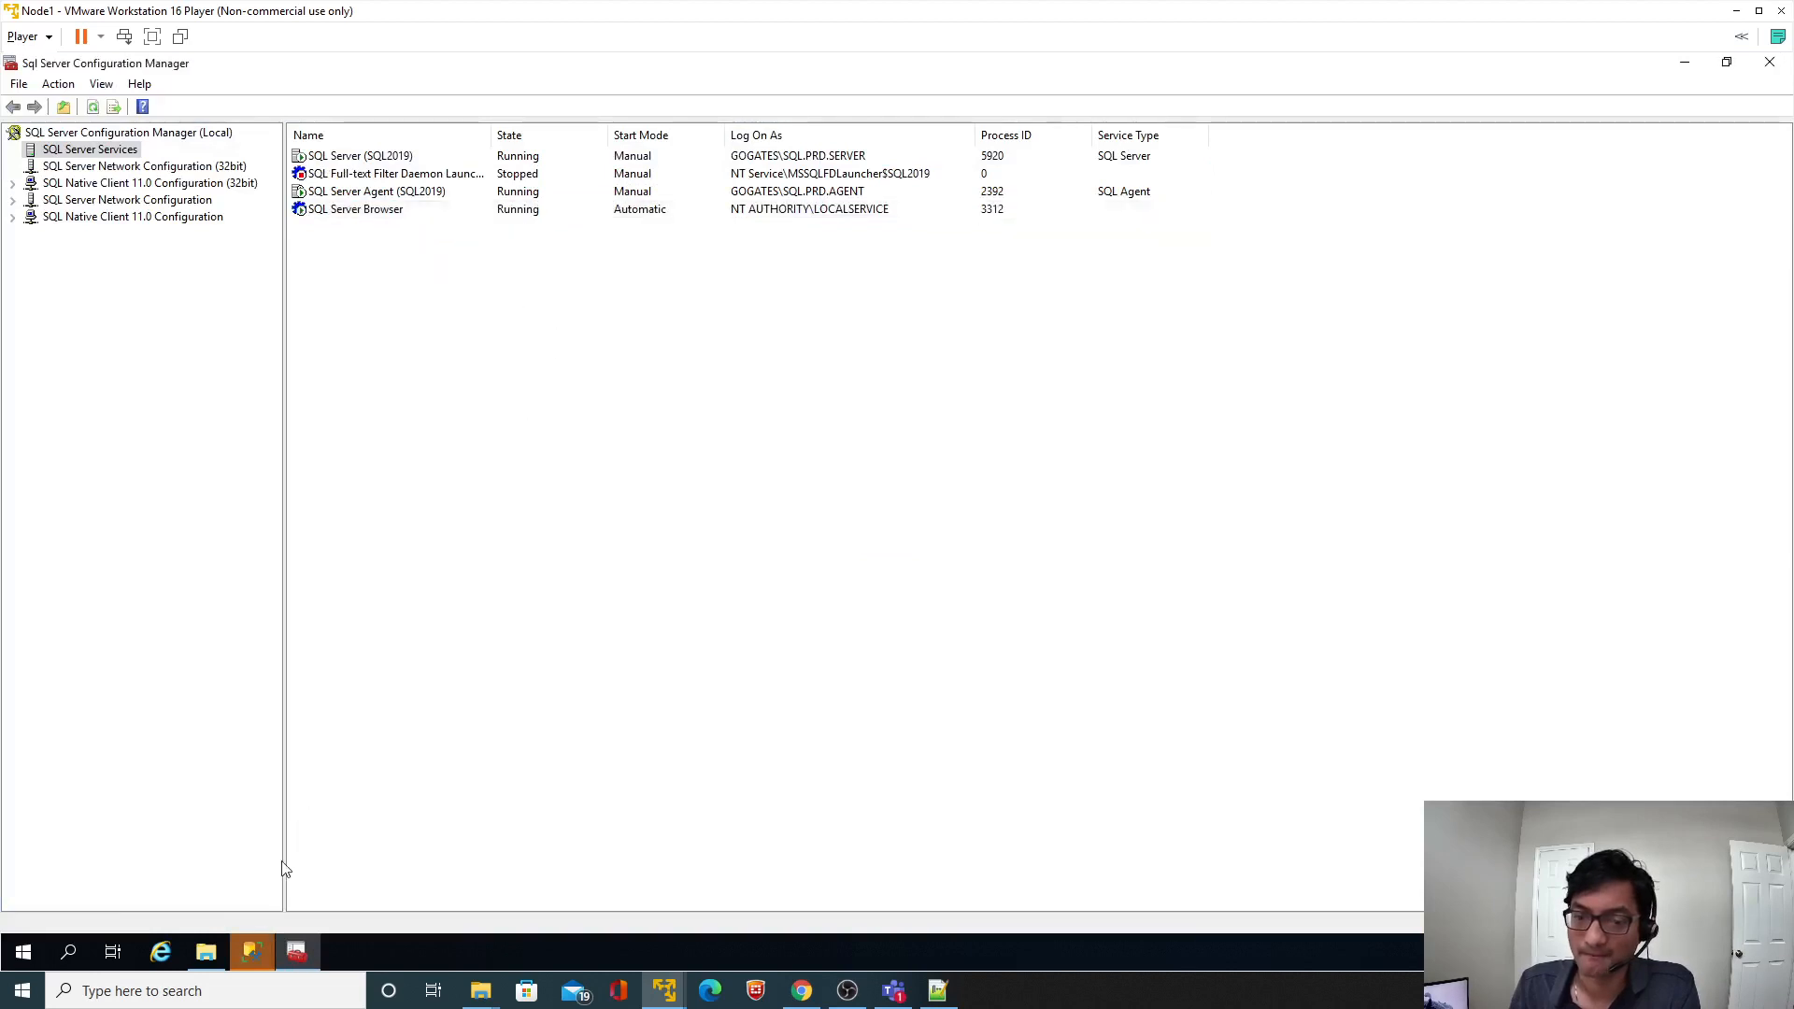
Switch to SQL Server Management Studio and connect to the SQL2019 Database Engine instance with Windows Authentication.
{"action": "mouse_move", "coordinate": [256, 949]}
{"action": "left_click", "coordinate": [340, 880]}
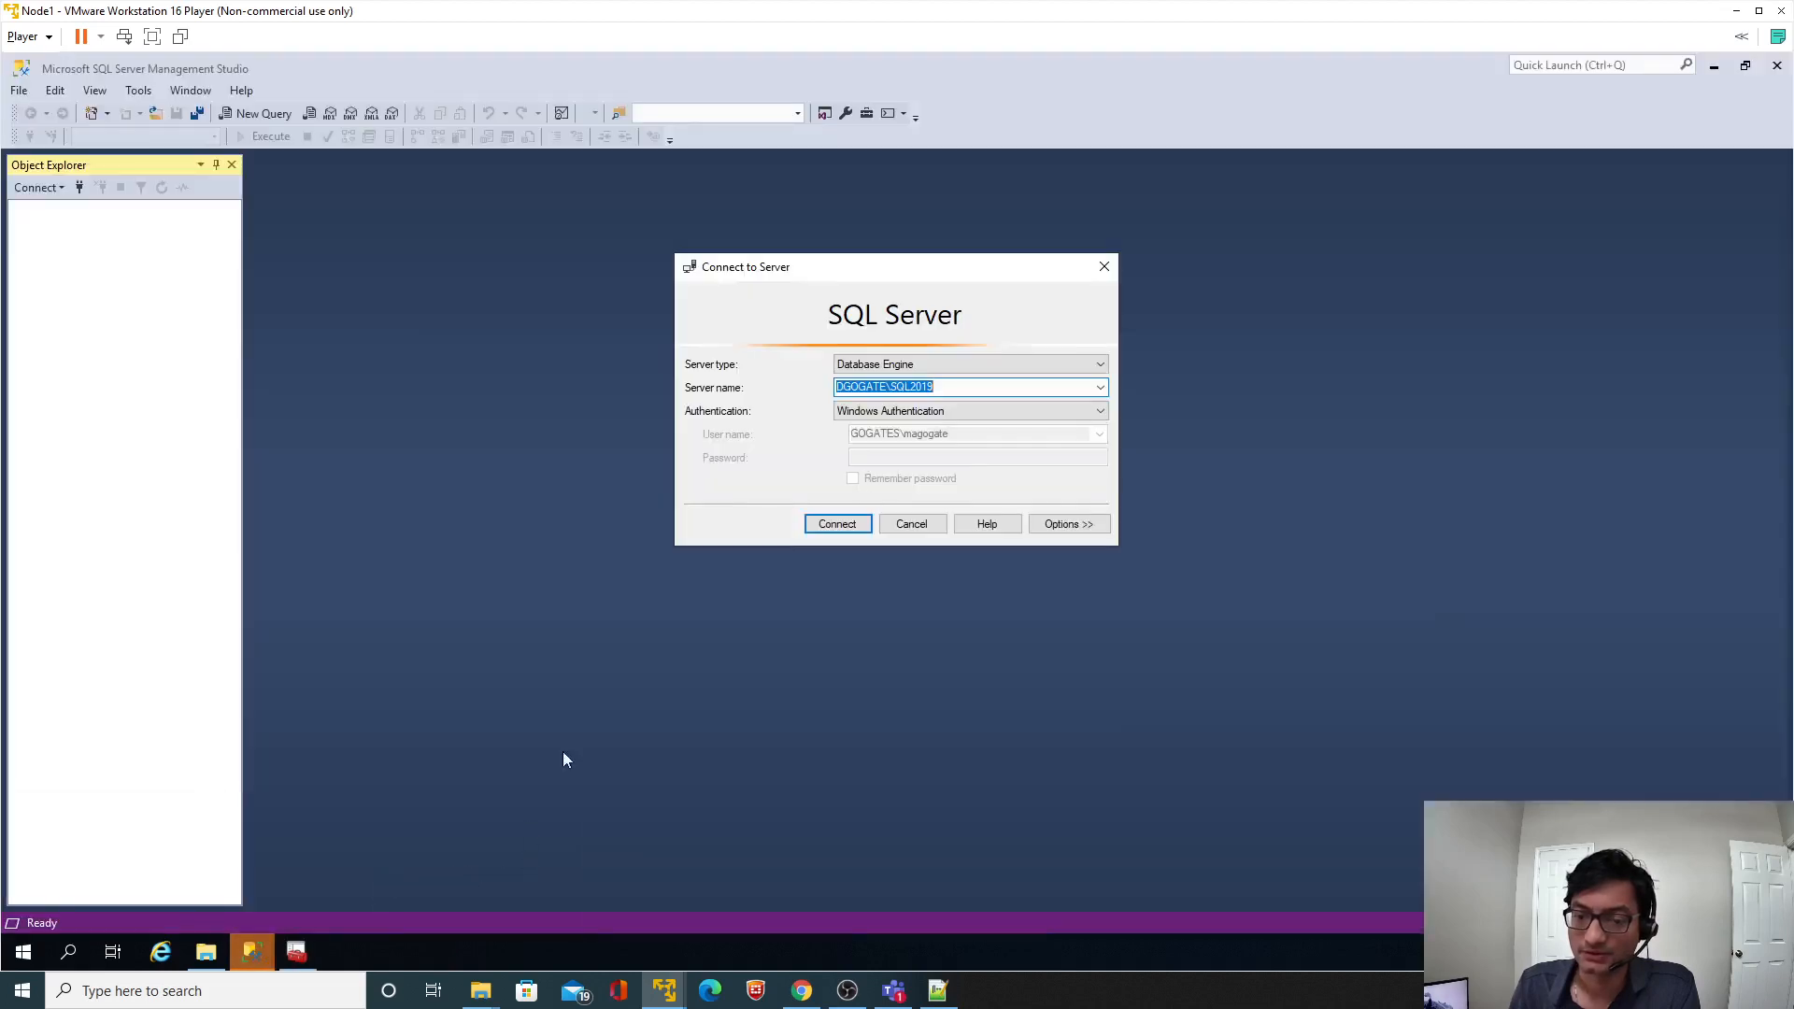
{"action": "left_click", "coordinate": [837, 524]}
Return to SQL Server Configuration Manager and try again to start the SQL Full-text Filter Daemon Launcher service.
{"action": "left_click", "coordinate": [297, 951]}
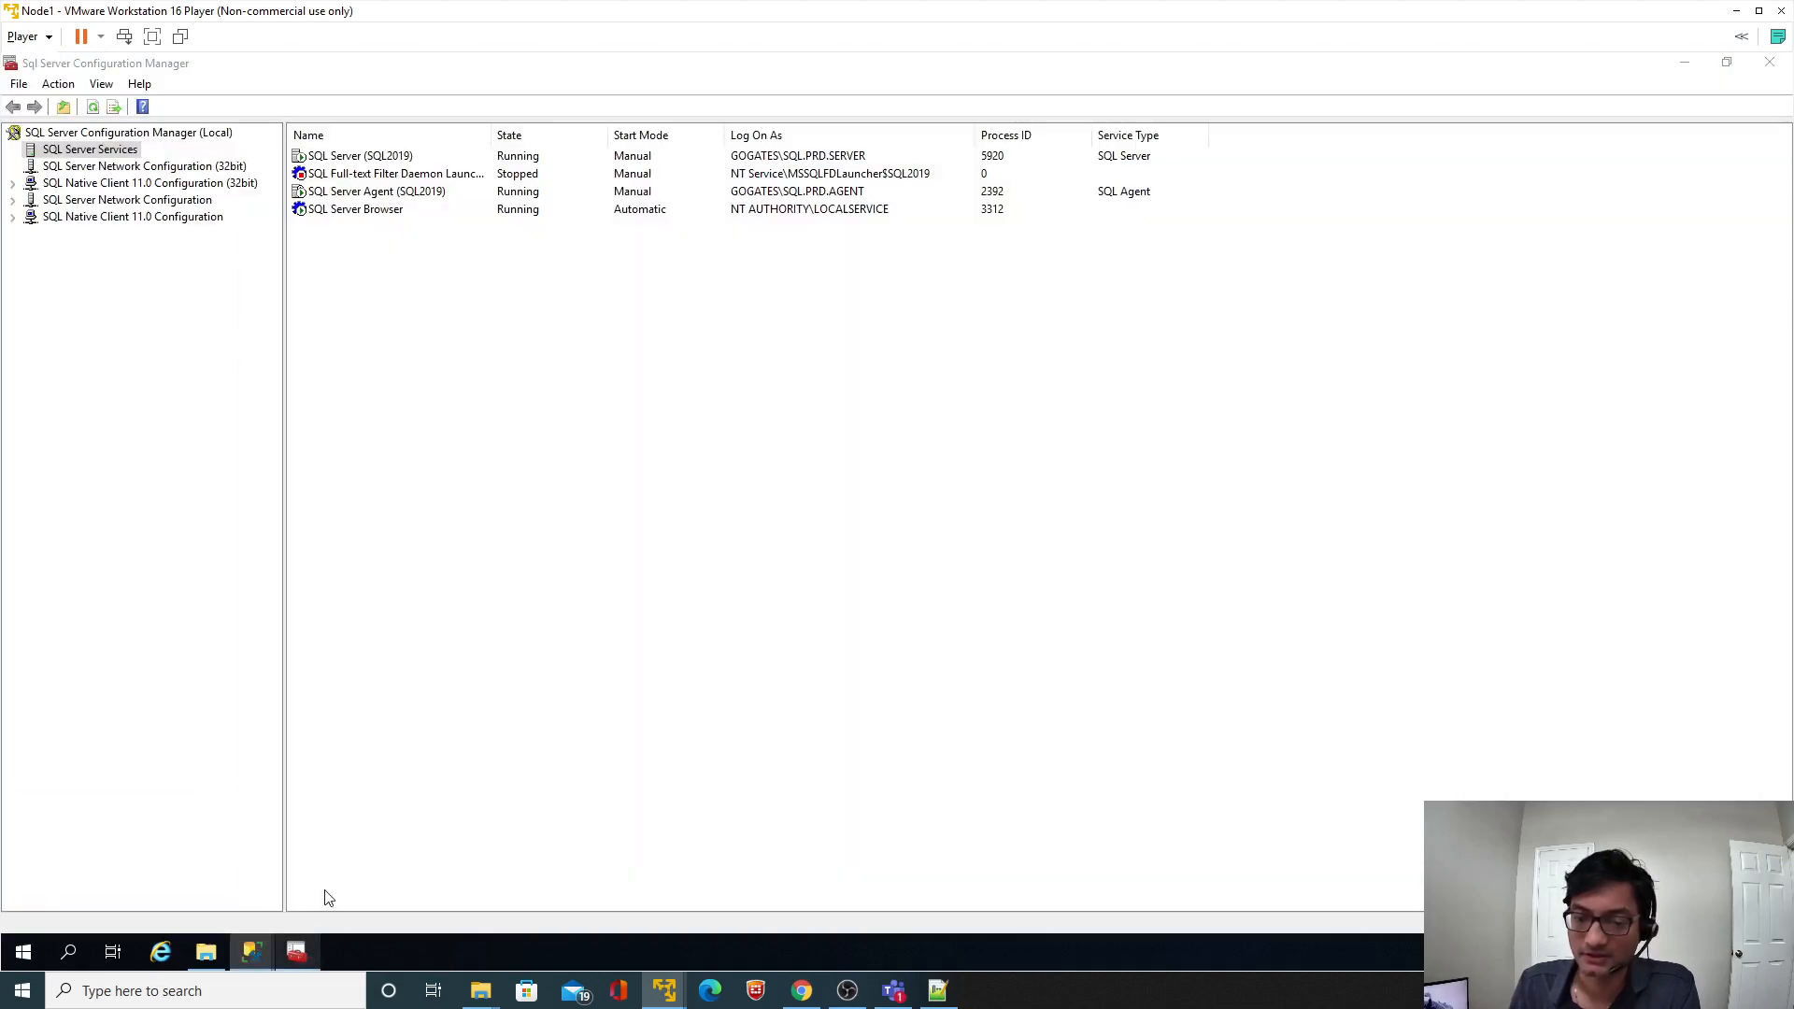
{"action": "left_click", "coordinate": [371, 173]}
{"action": "right_click", "coordinate": [371, 173]}
{"action": "left_click", "coordinate": [399, 188]}
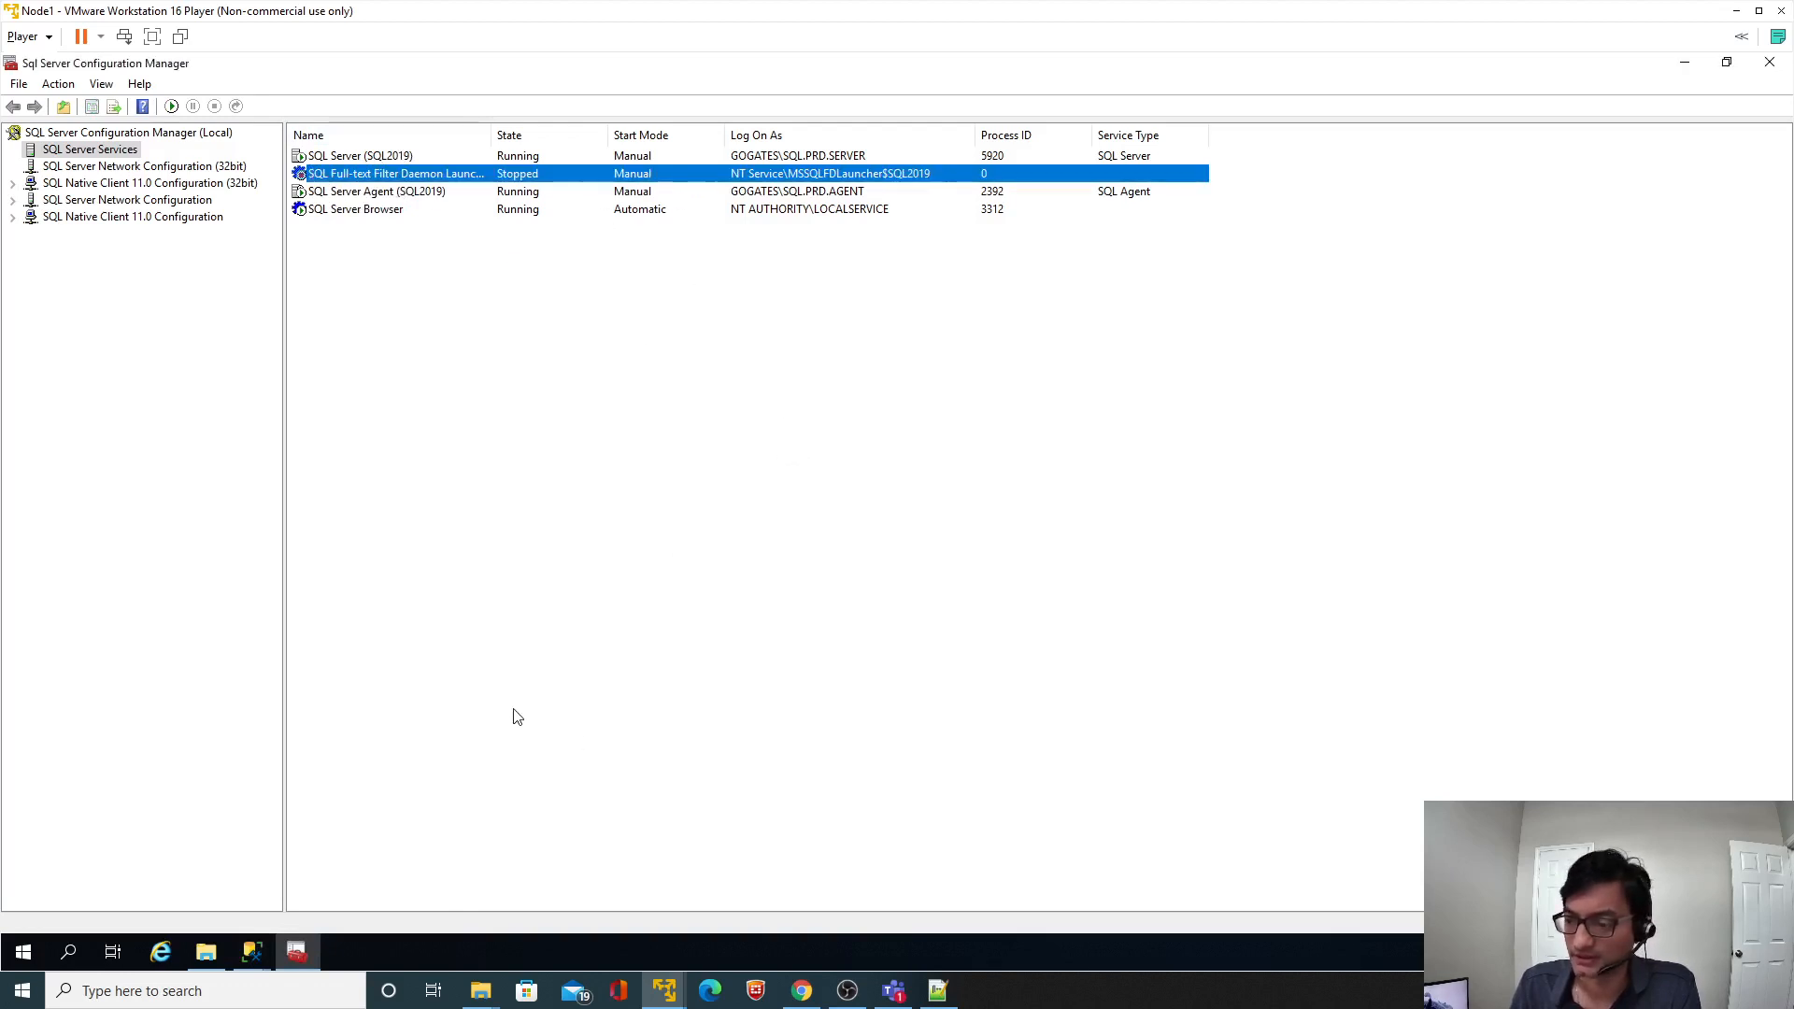
Switch to the Management Studio window with the recovered ~vsA6A3.sql script and connect it to the SQL2019 instance with Windows Authentication.
{"action": "left_click", "coordinate": [251, 952]}
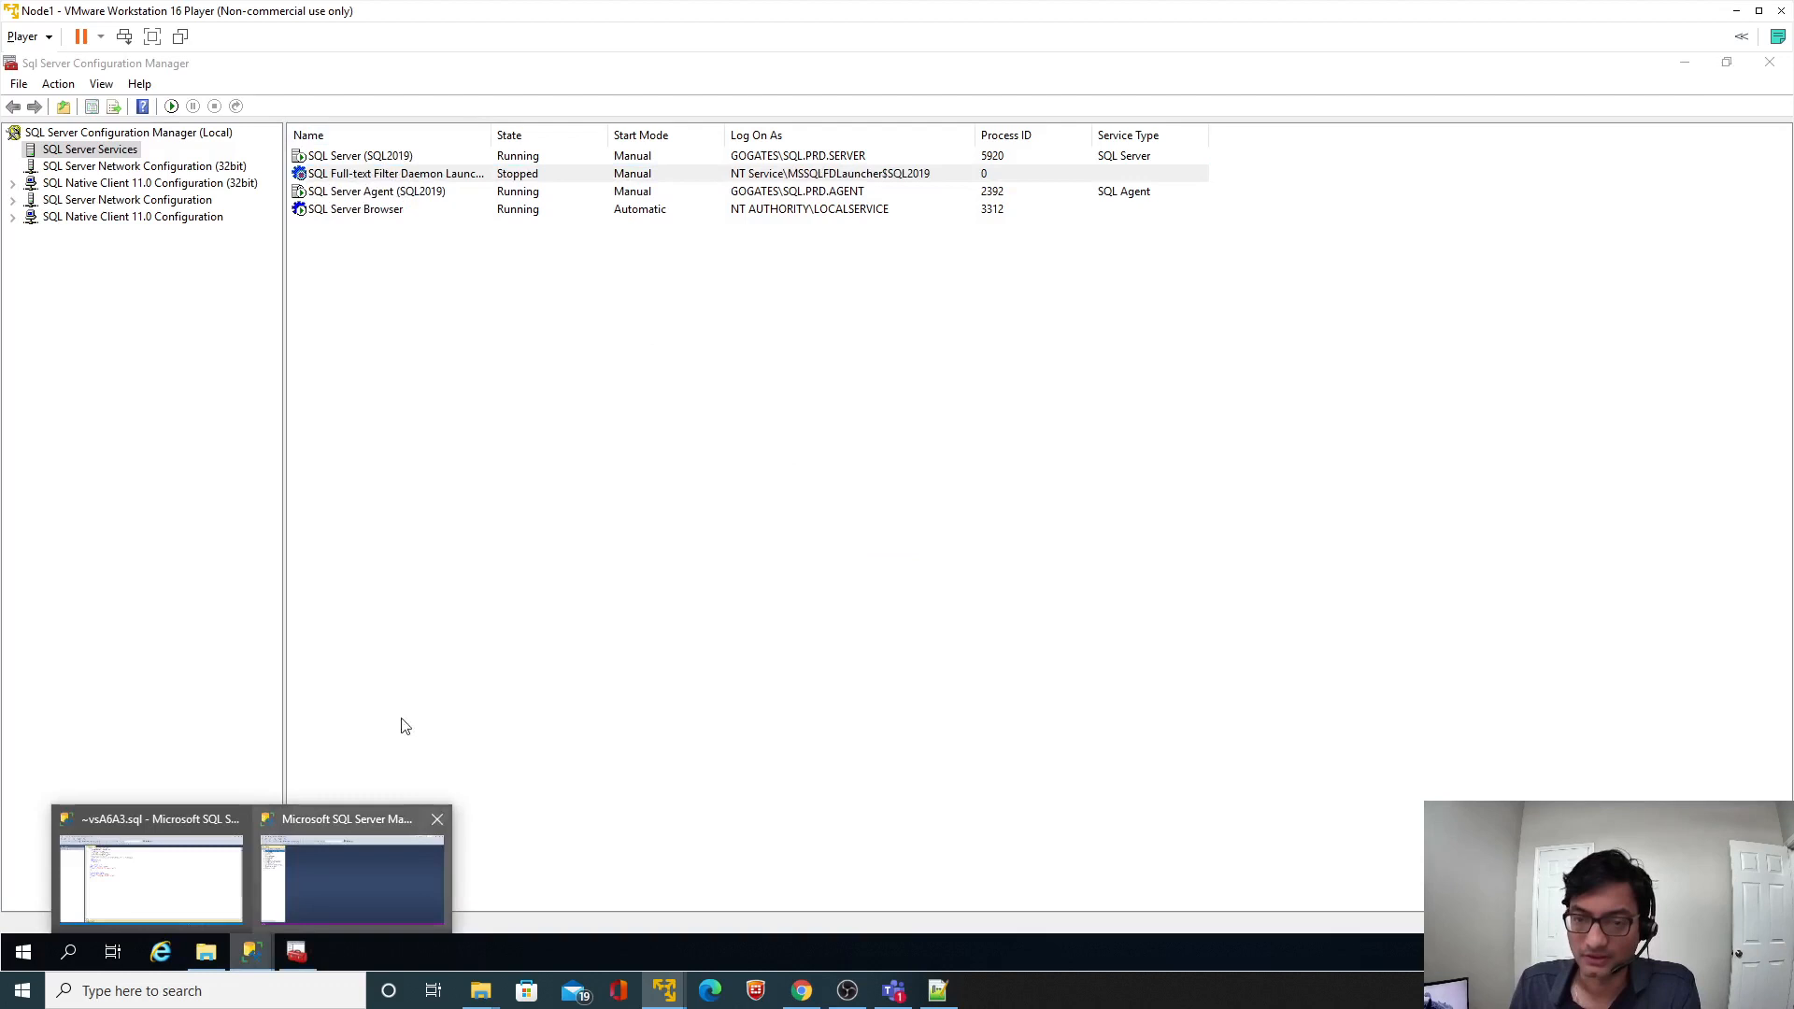
{"action": "left_click", "coordinate": [317, 892]}
{"action": "left_click", "coordinate": [252, 951]}
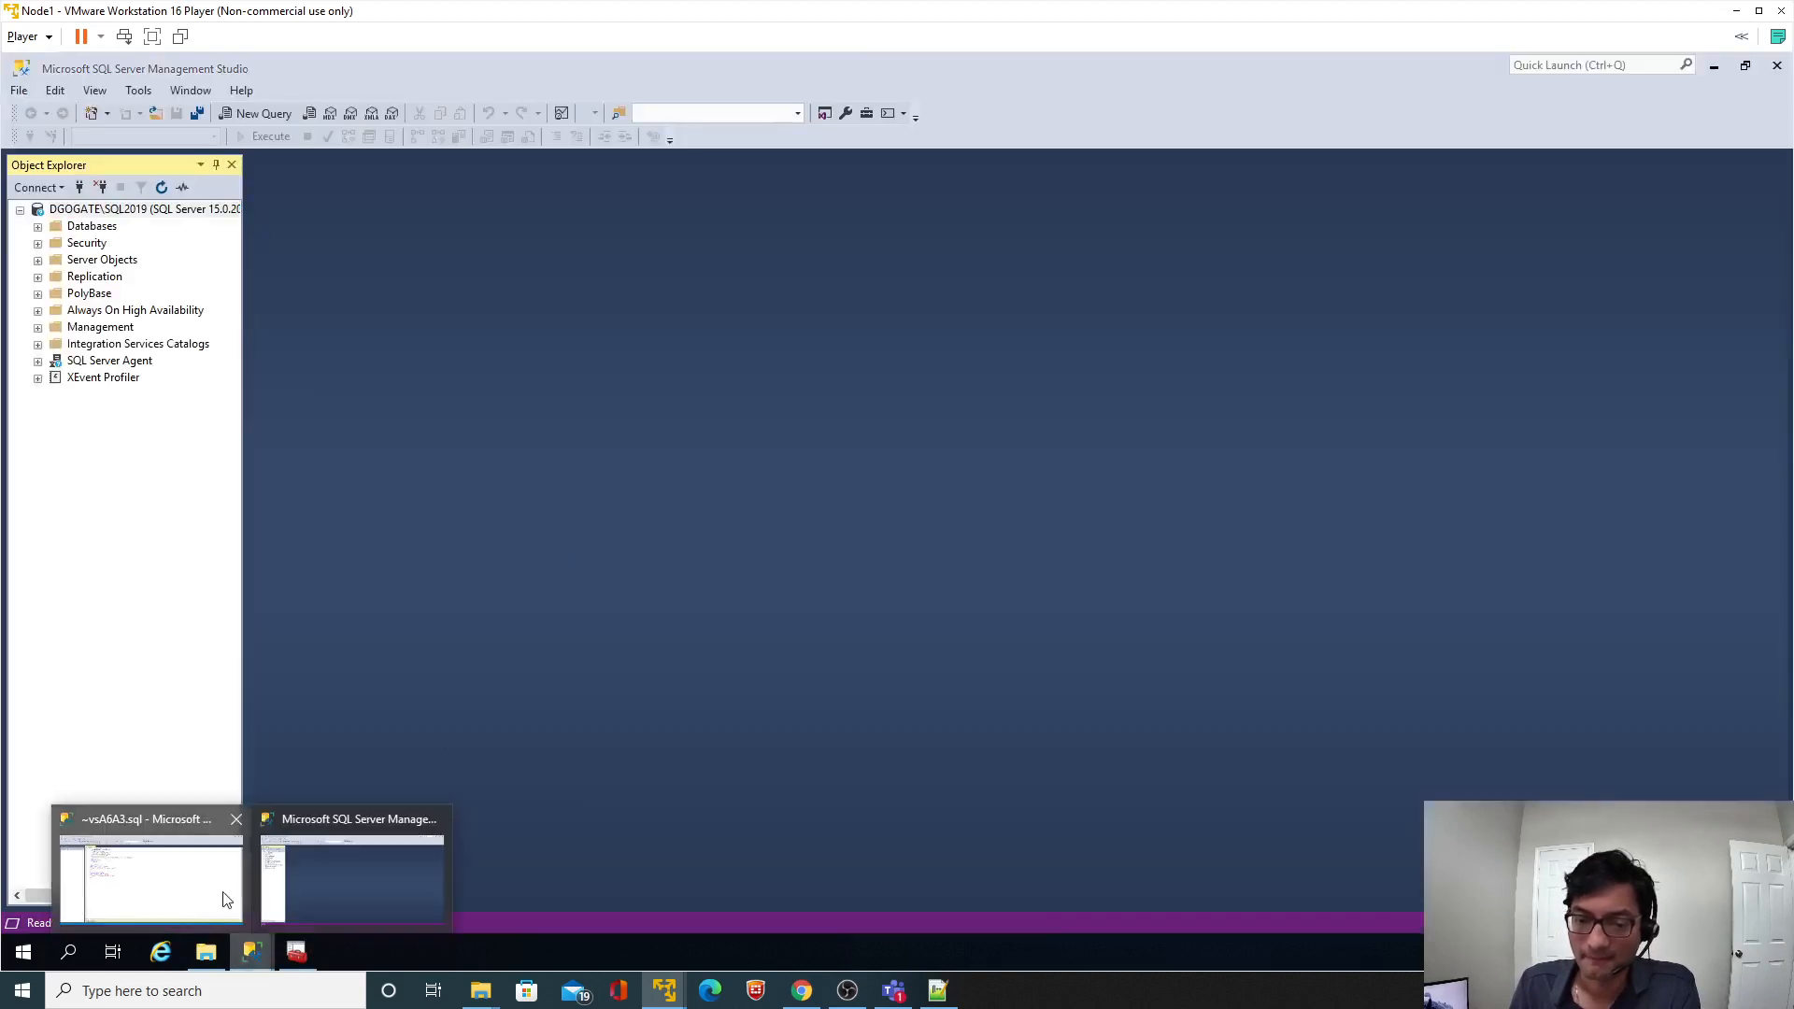
{"action": "left_click", "coordinate": [213, 888]}
{"action": "left_click", "coordinate": [848, 524]}
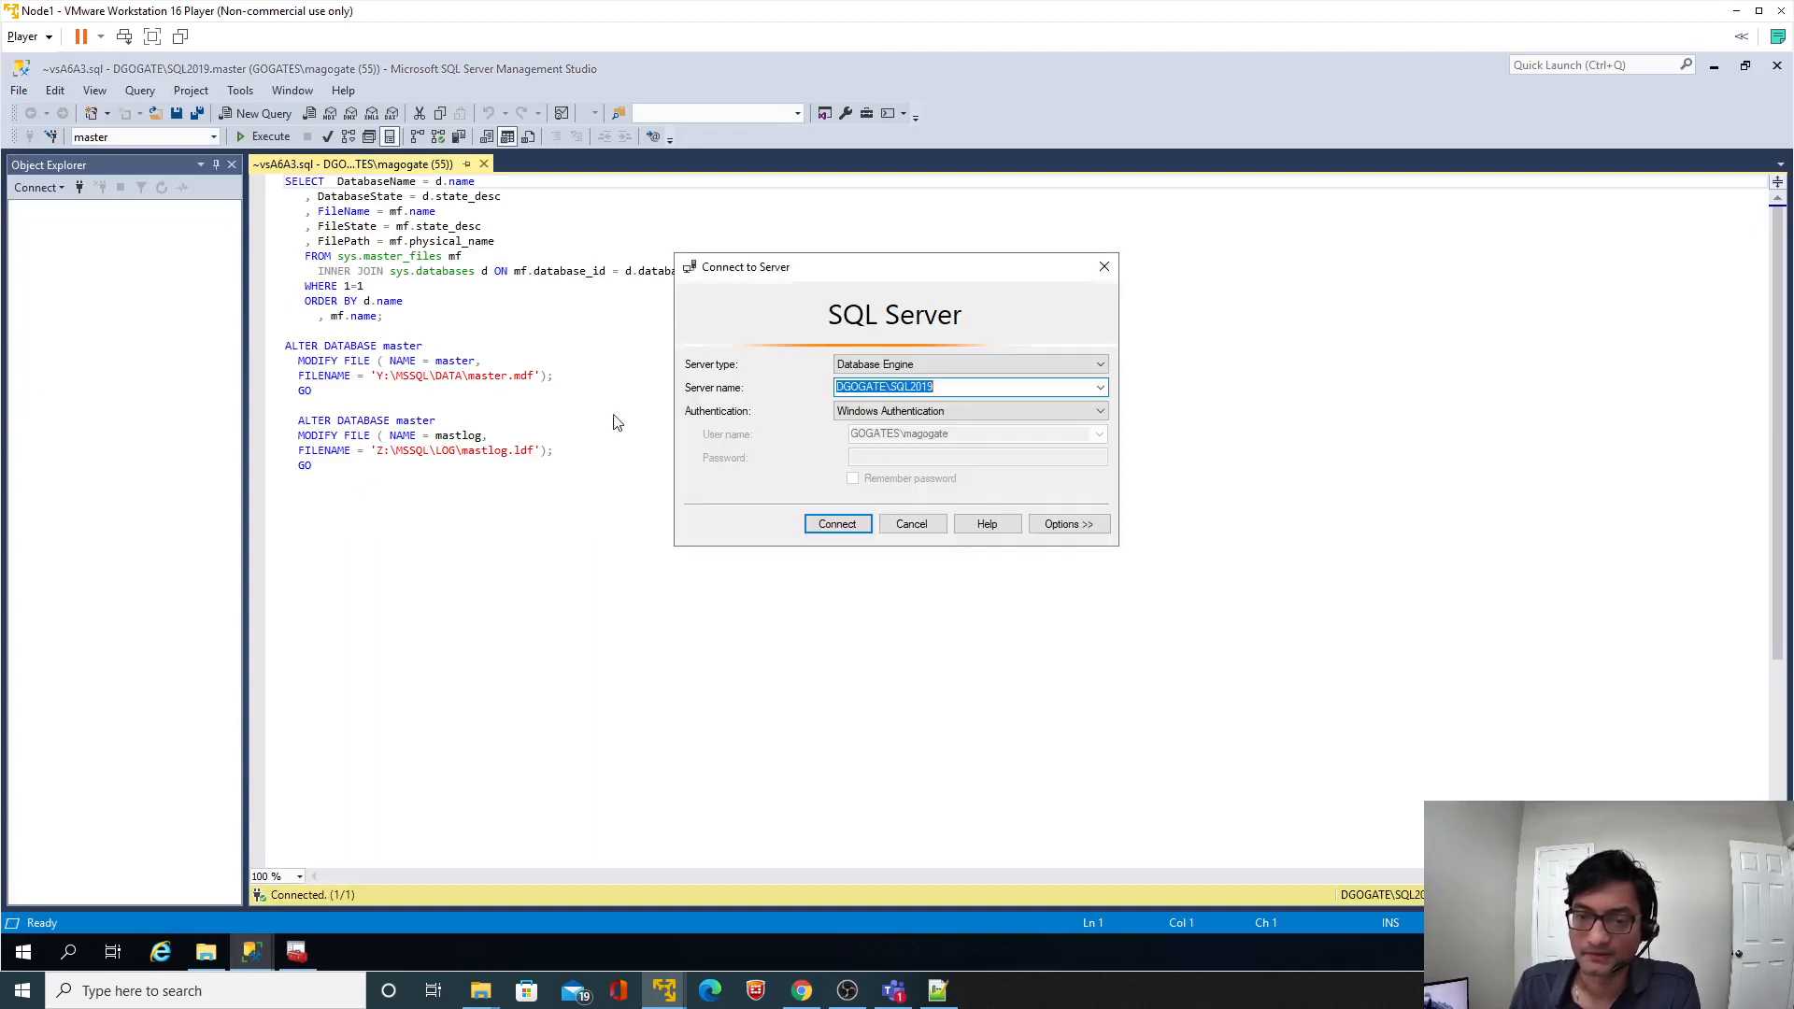
{"action": "left_click", "coordinate": [839, 526]}
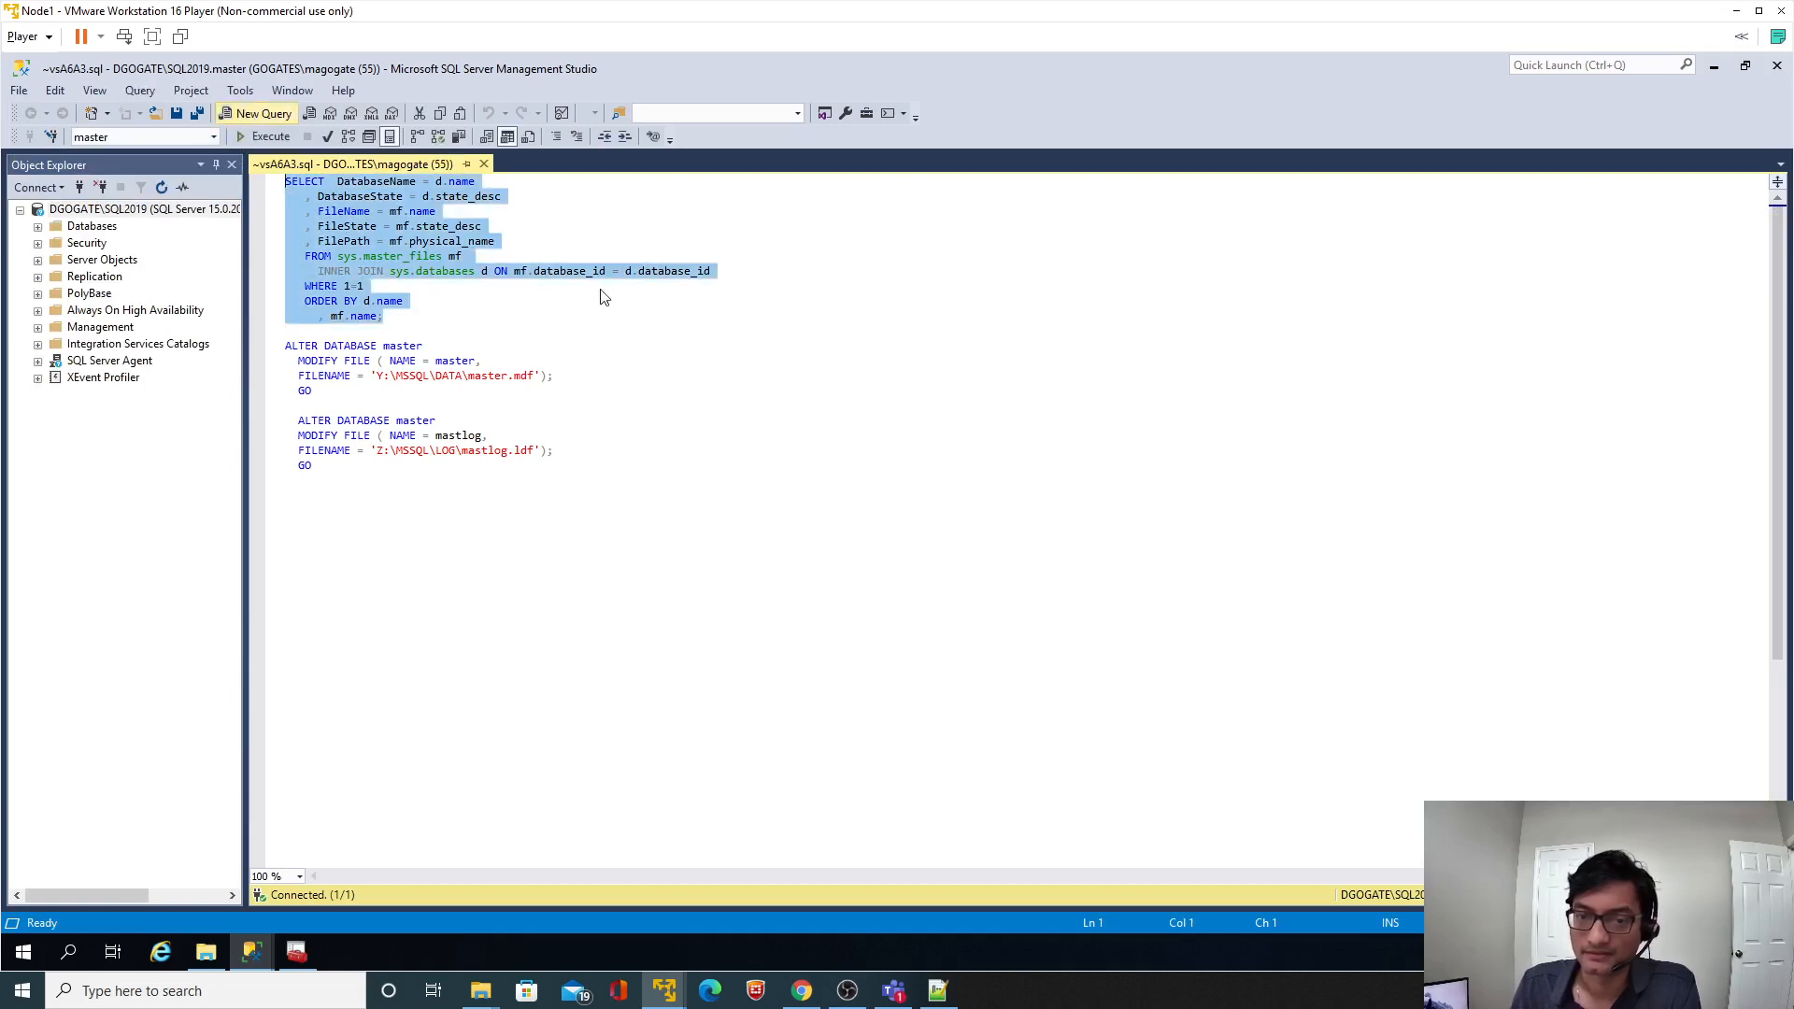
Run the SELECT statement in ~vsA6A3.sql that lists database file states and paths, and enlarge the results pane.
{"action": "key", "text": "ctrl+n"}
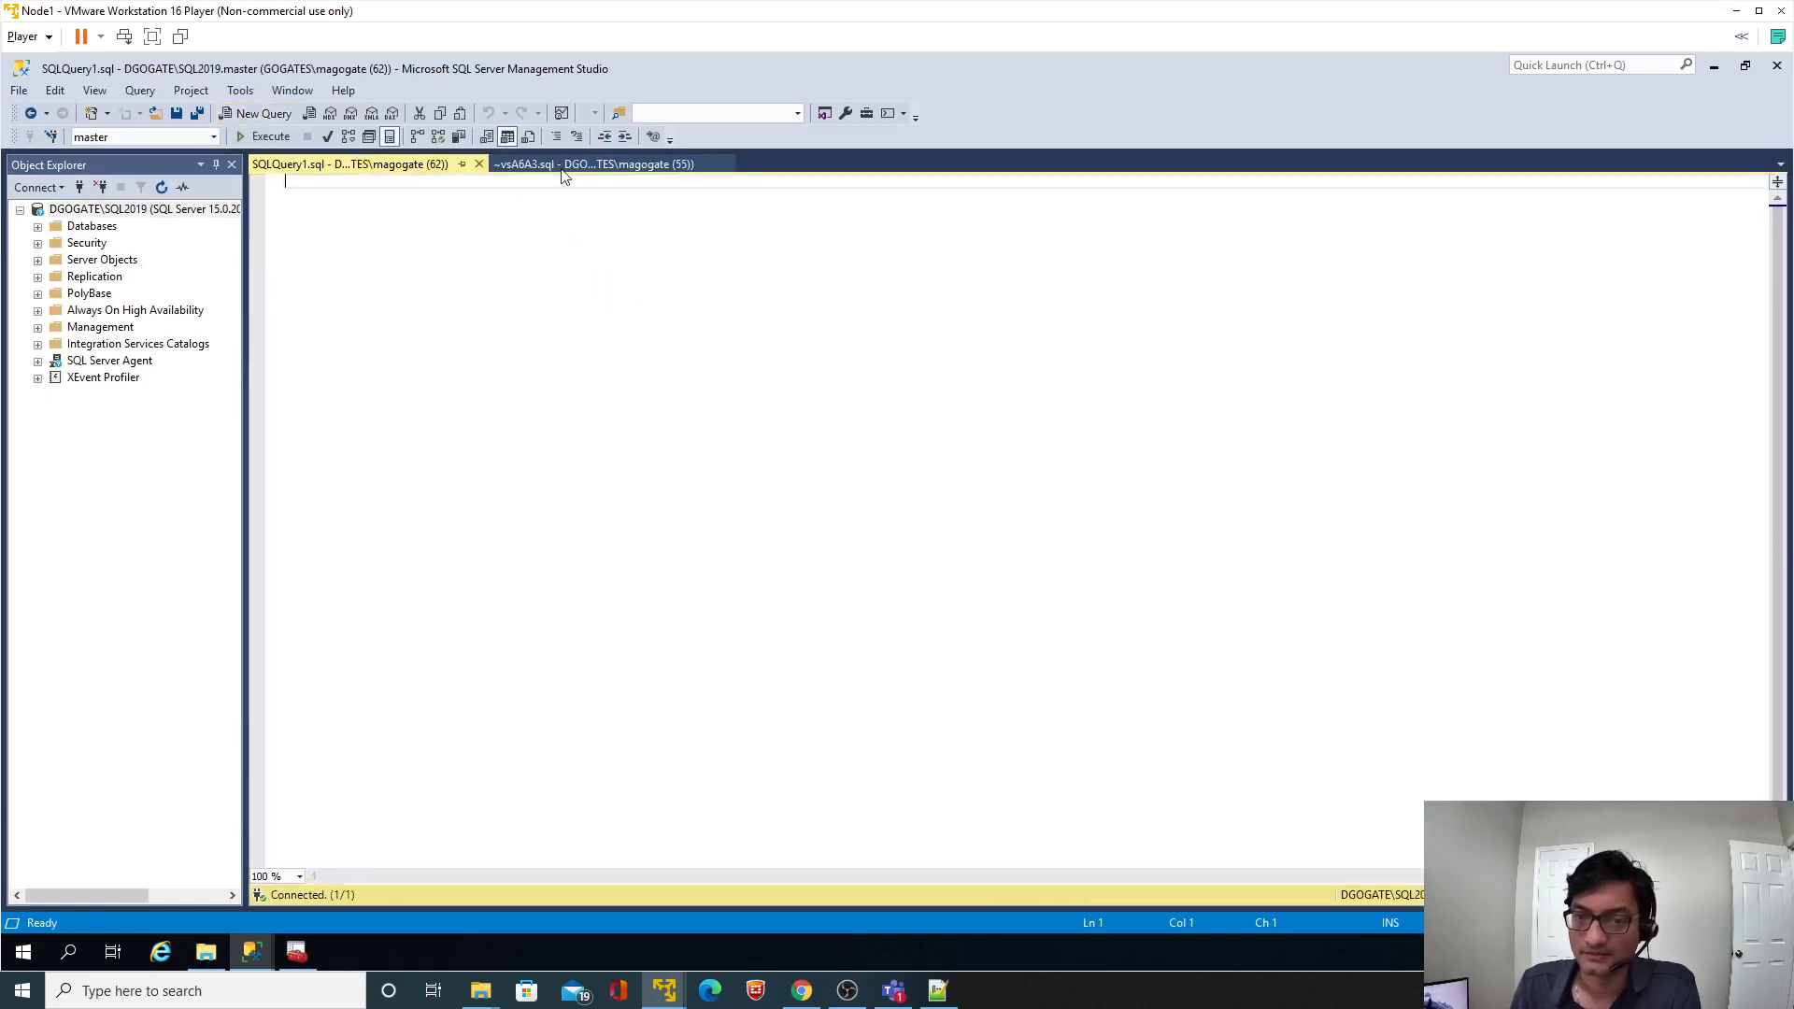
{"action": "left_click", "coordinate": [563, 167]}
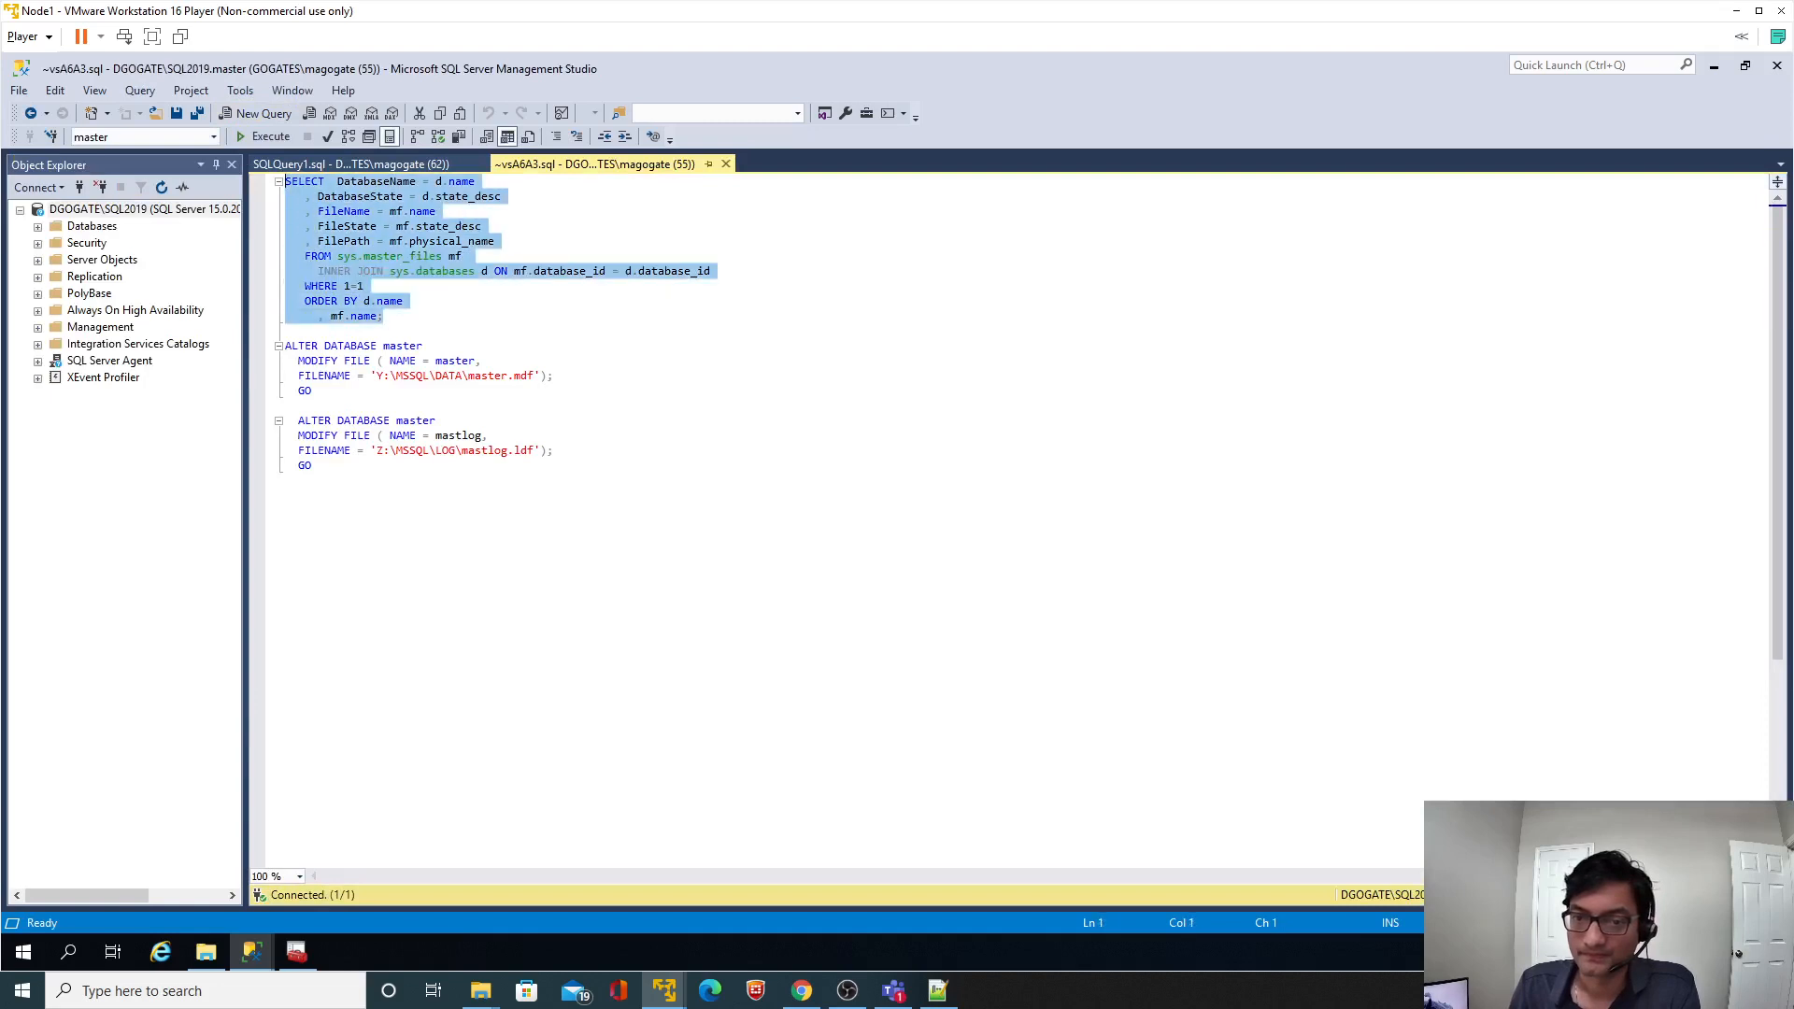
{"action": "left_click", "coordinate": [265, 137]}
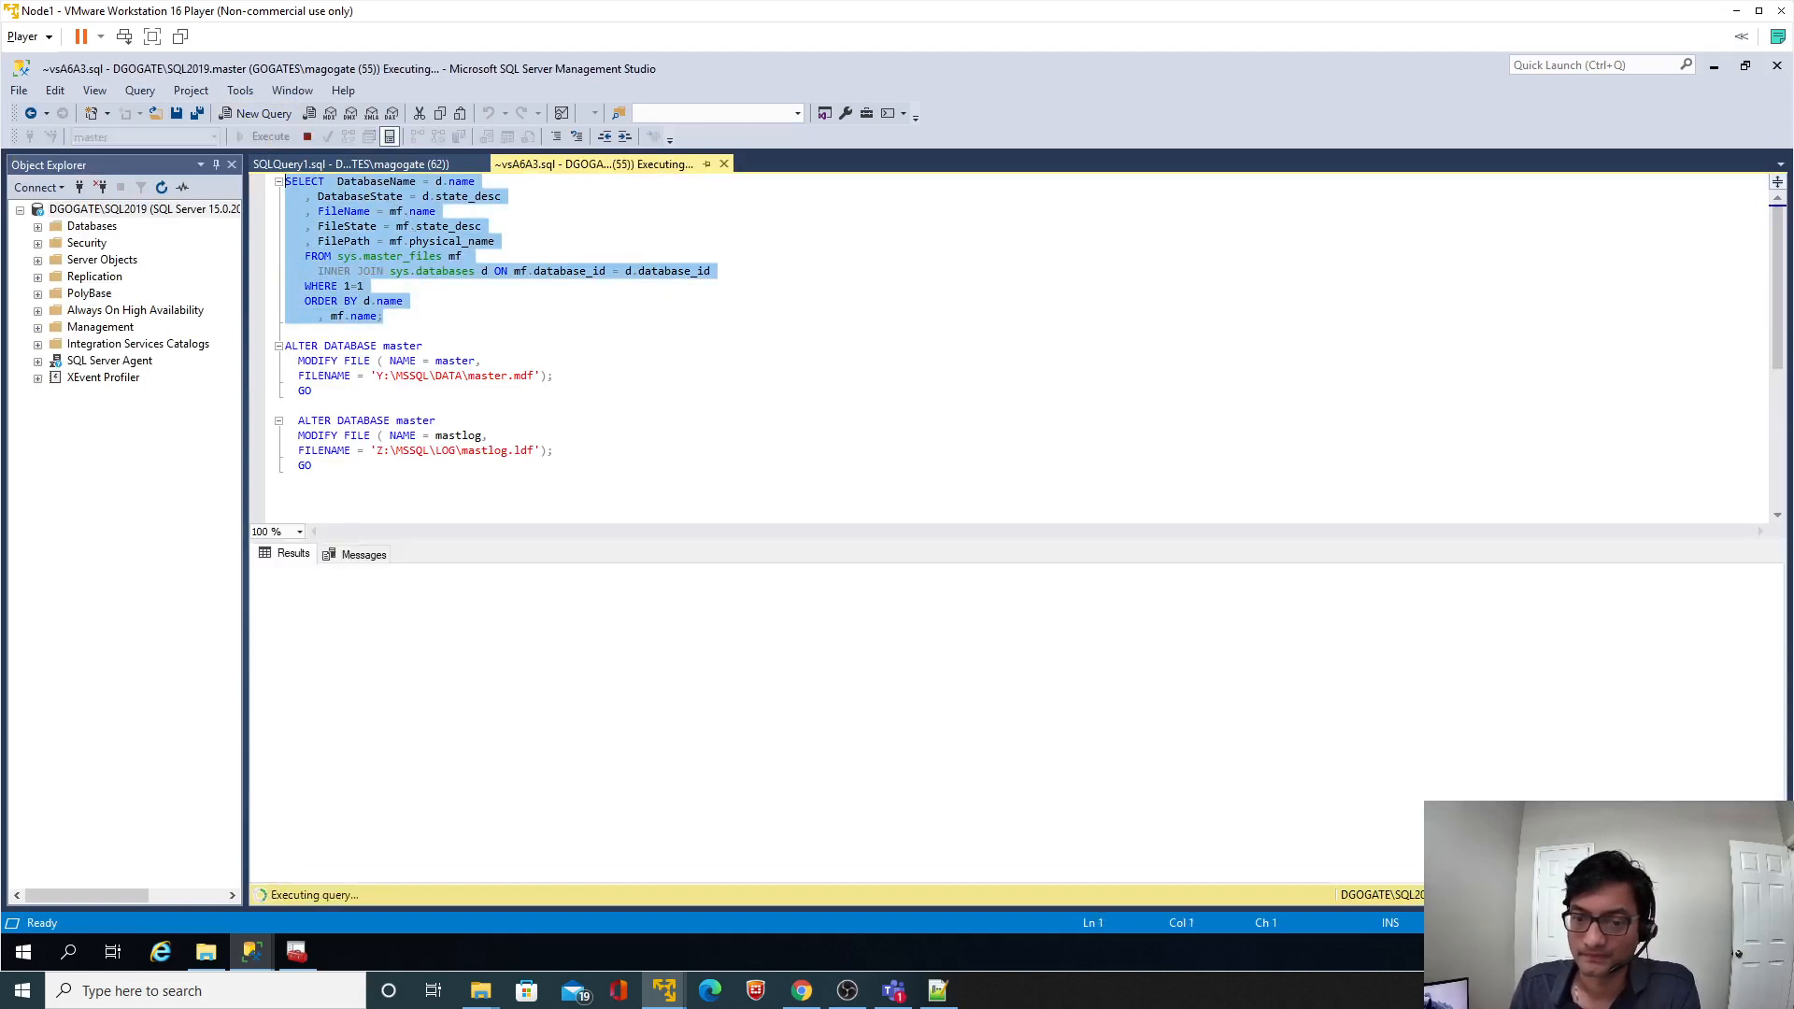
{"action": "left_click_drag", "start_coordinate": [734, 539], "coordinate": [744, 454]}
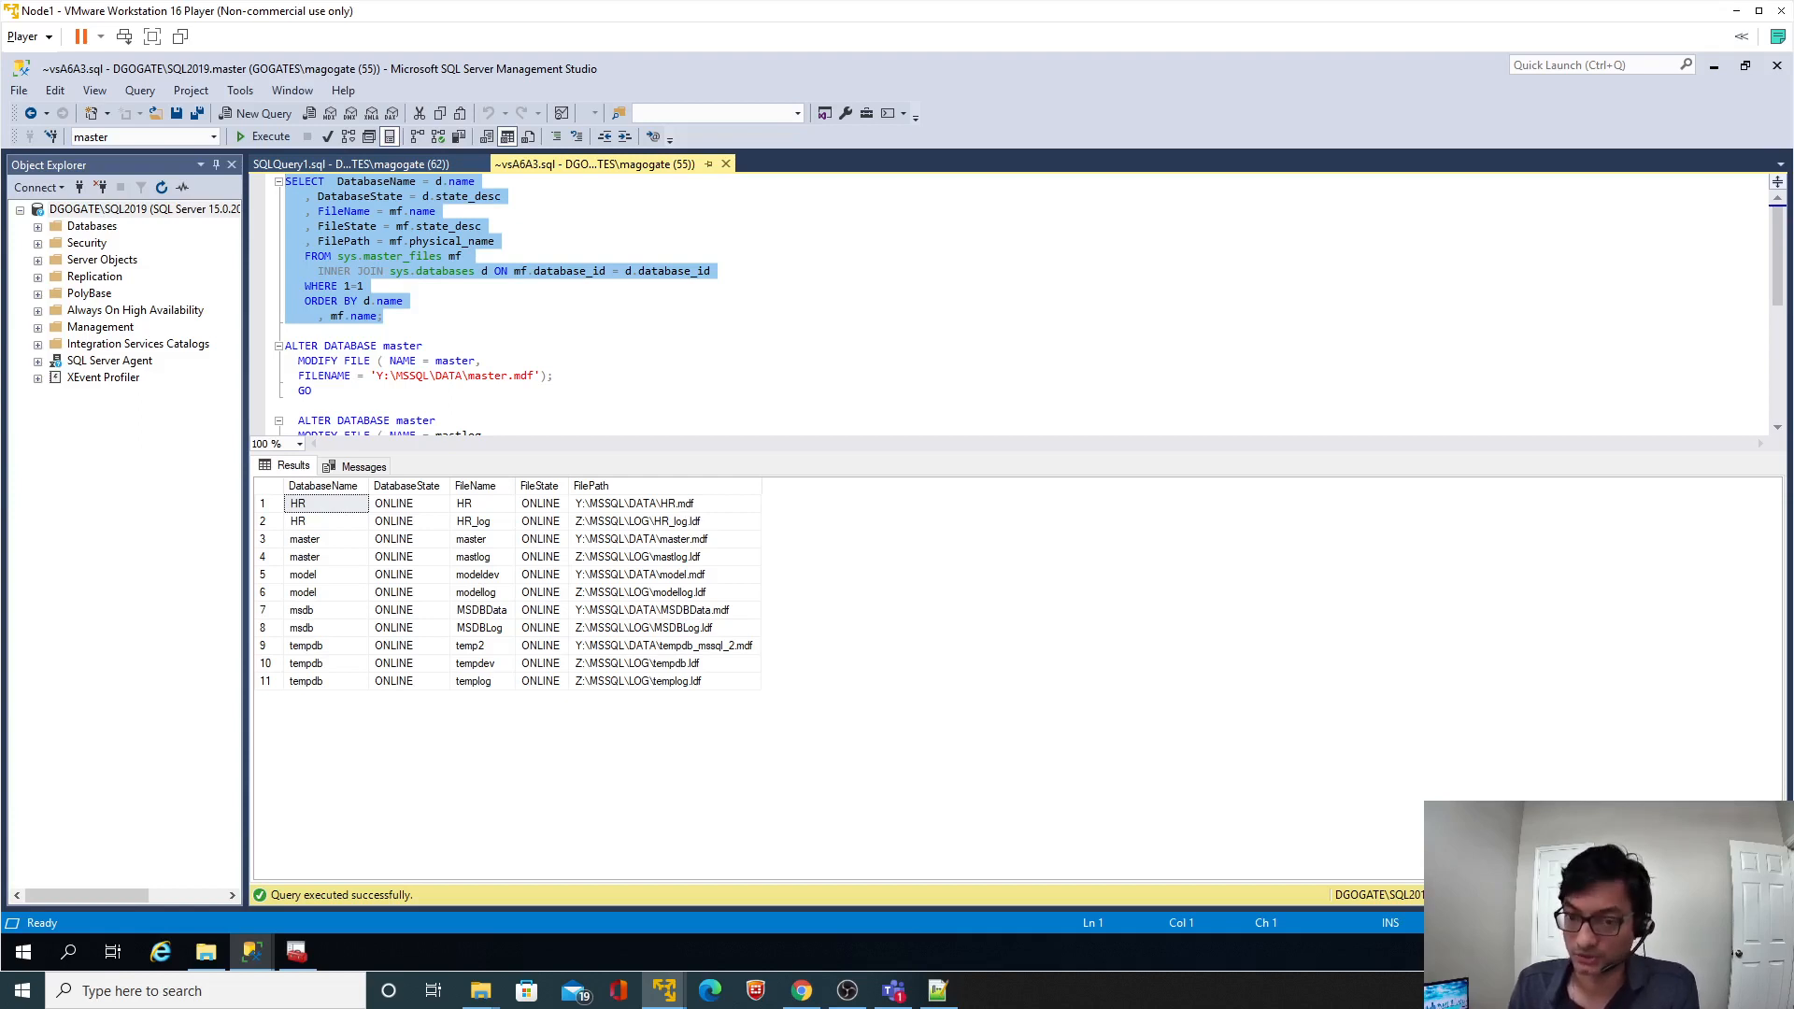
Open the SQL2019 server properties and examine the default data, log and backup locations under Database Settings.
{"action": "right_click", "coordinate": [86, 209]}
{"action": "left_click", "coordinate": [132, 589]}
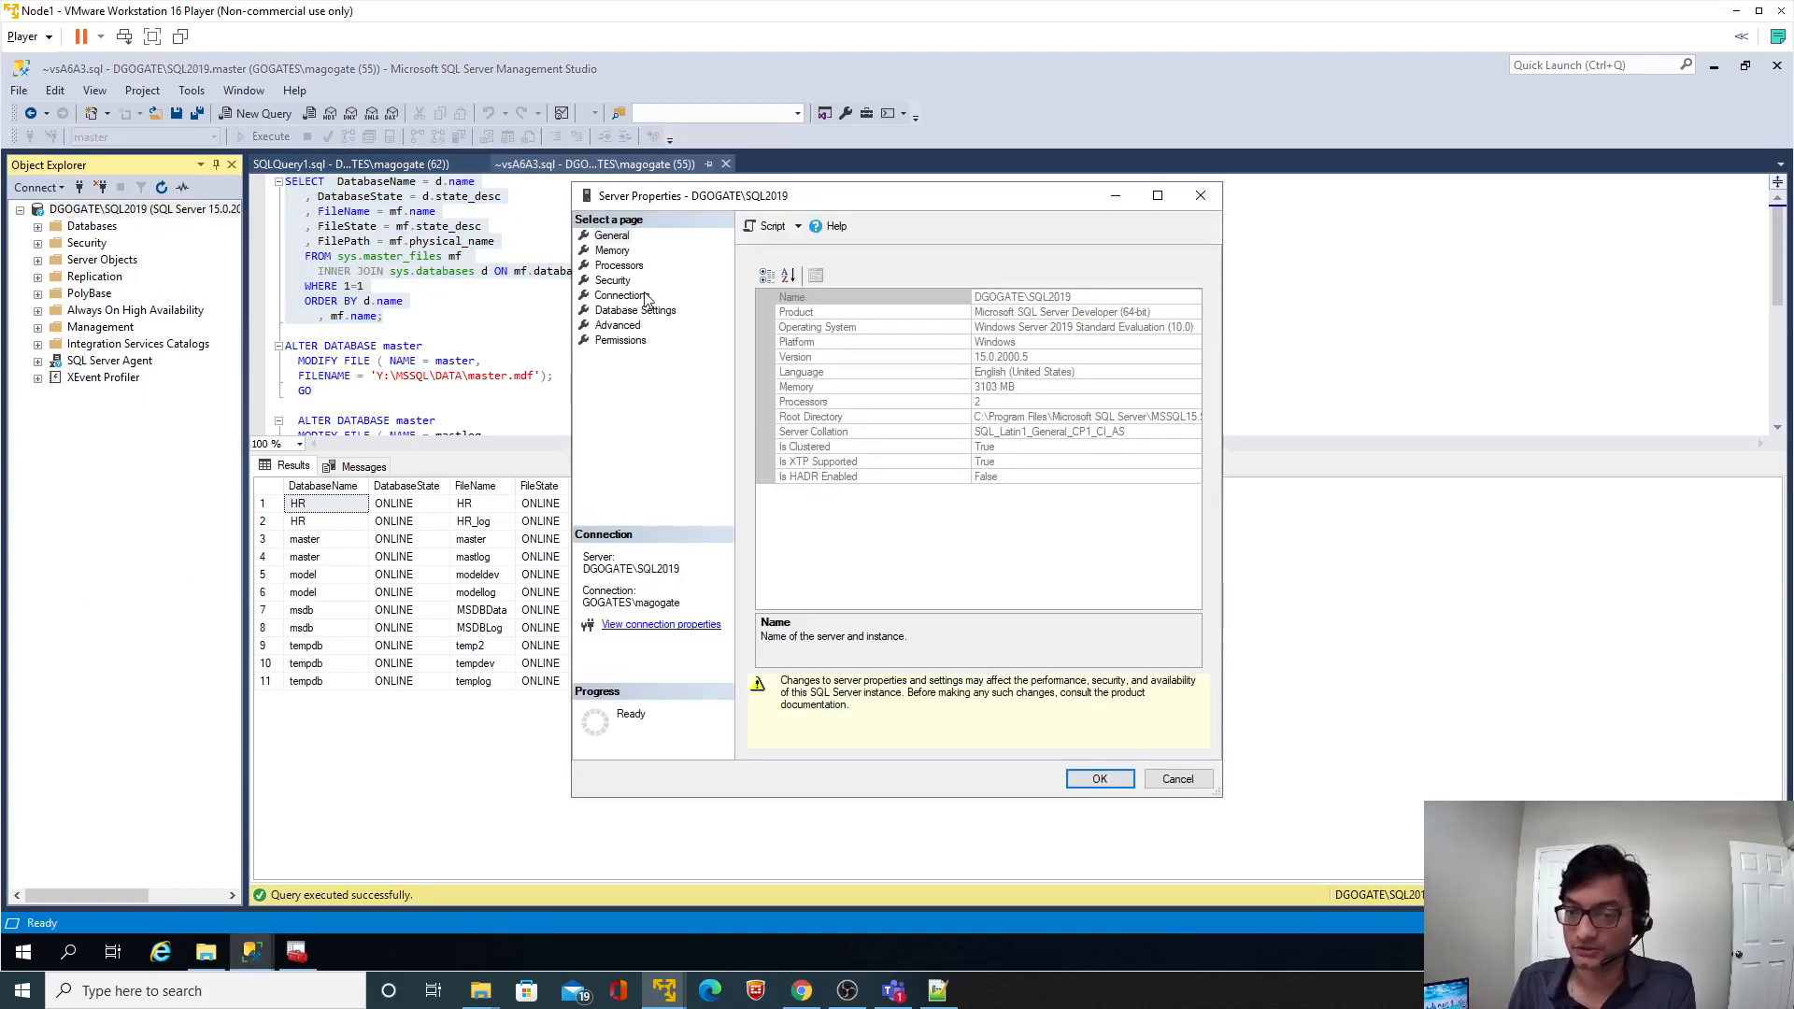
{"action": "left_click", "coordinate": [613, 280]}
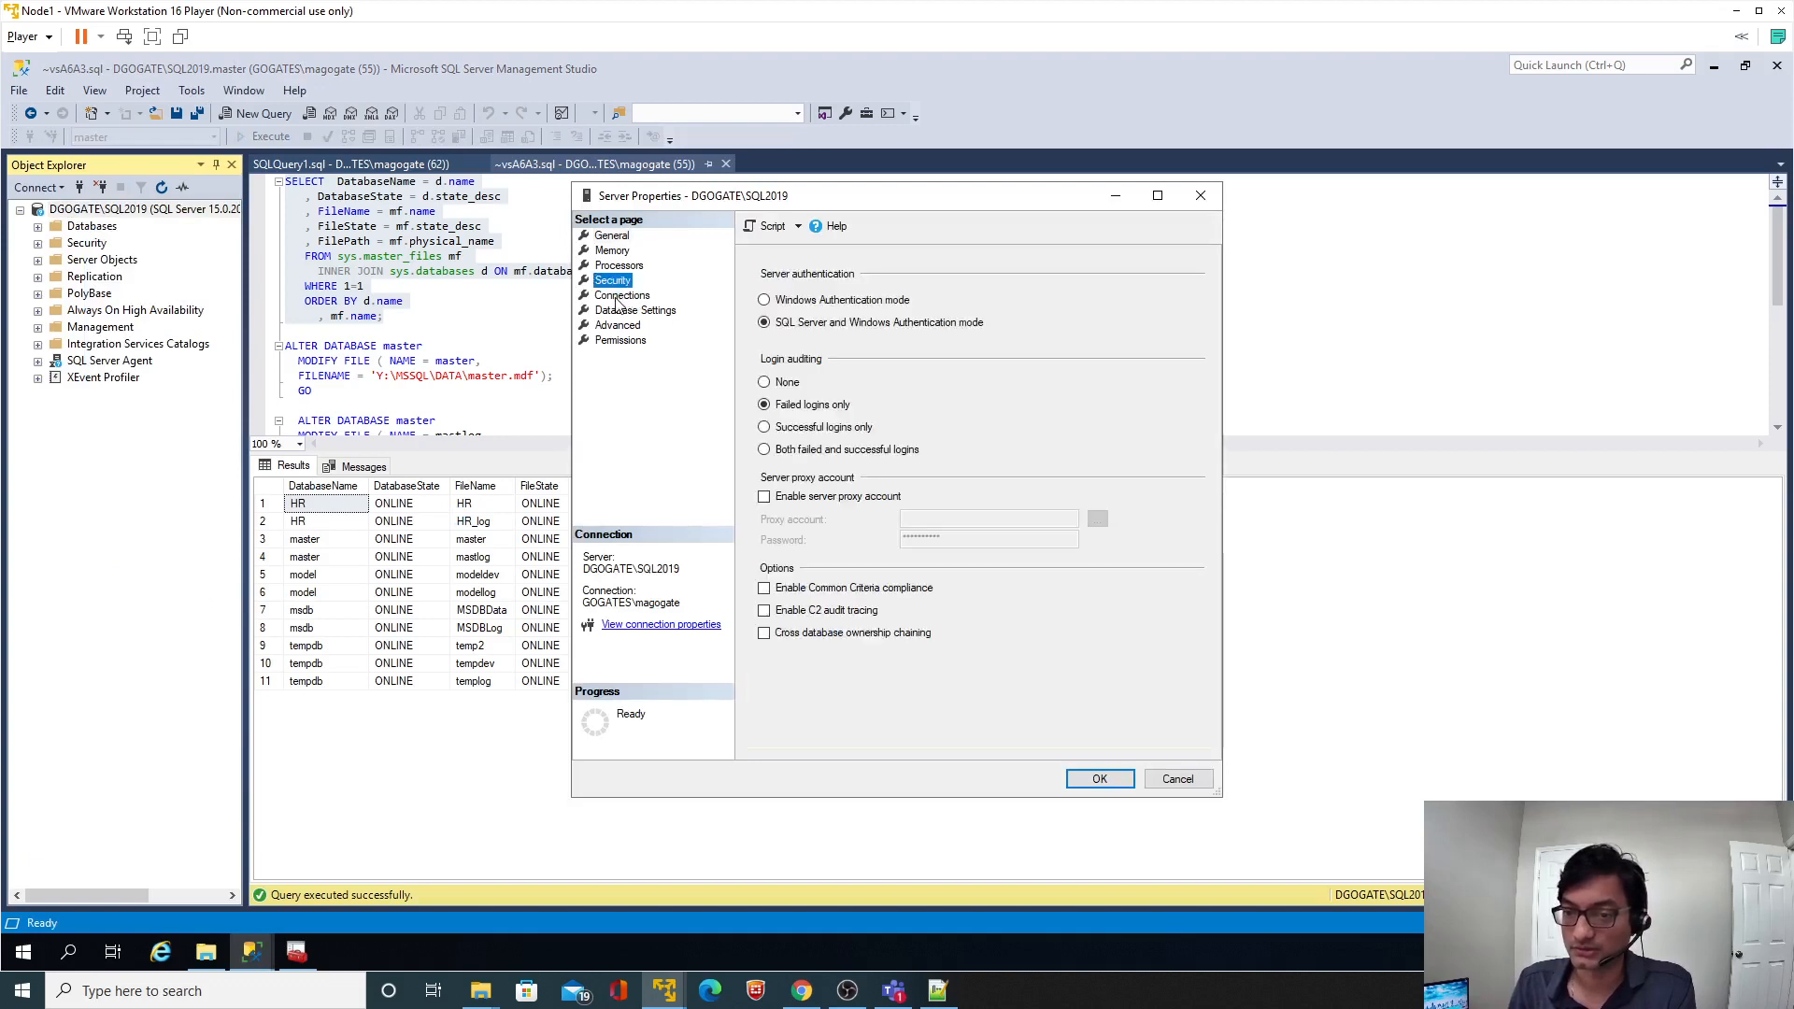
{"action": "left_click", "coordinate": [621, 295]}
{"action": "left_click", "coordinate": [616, 312]}
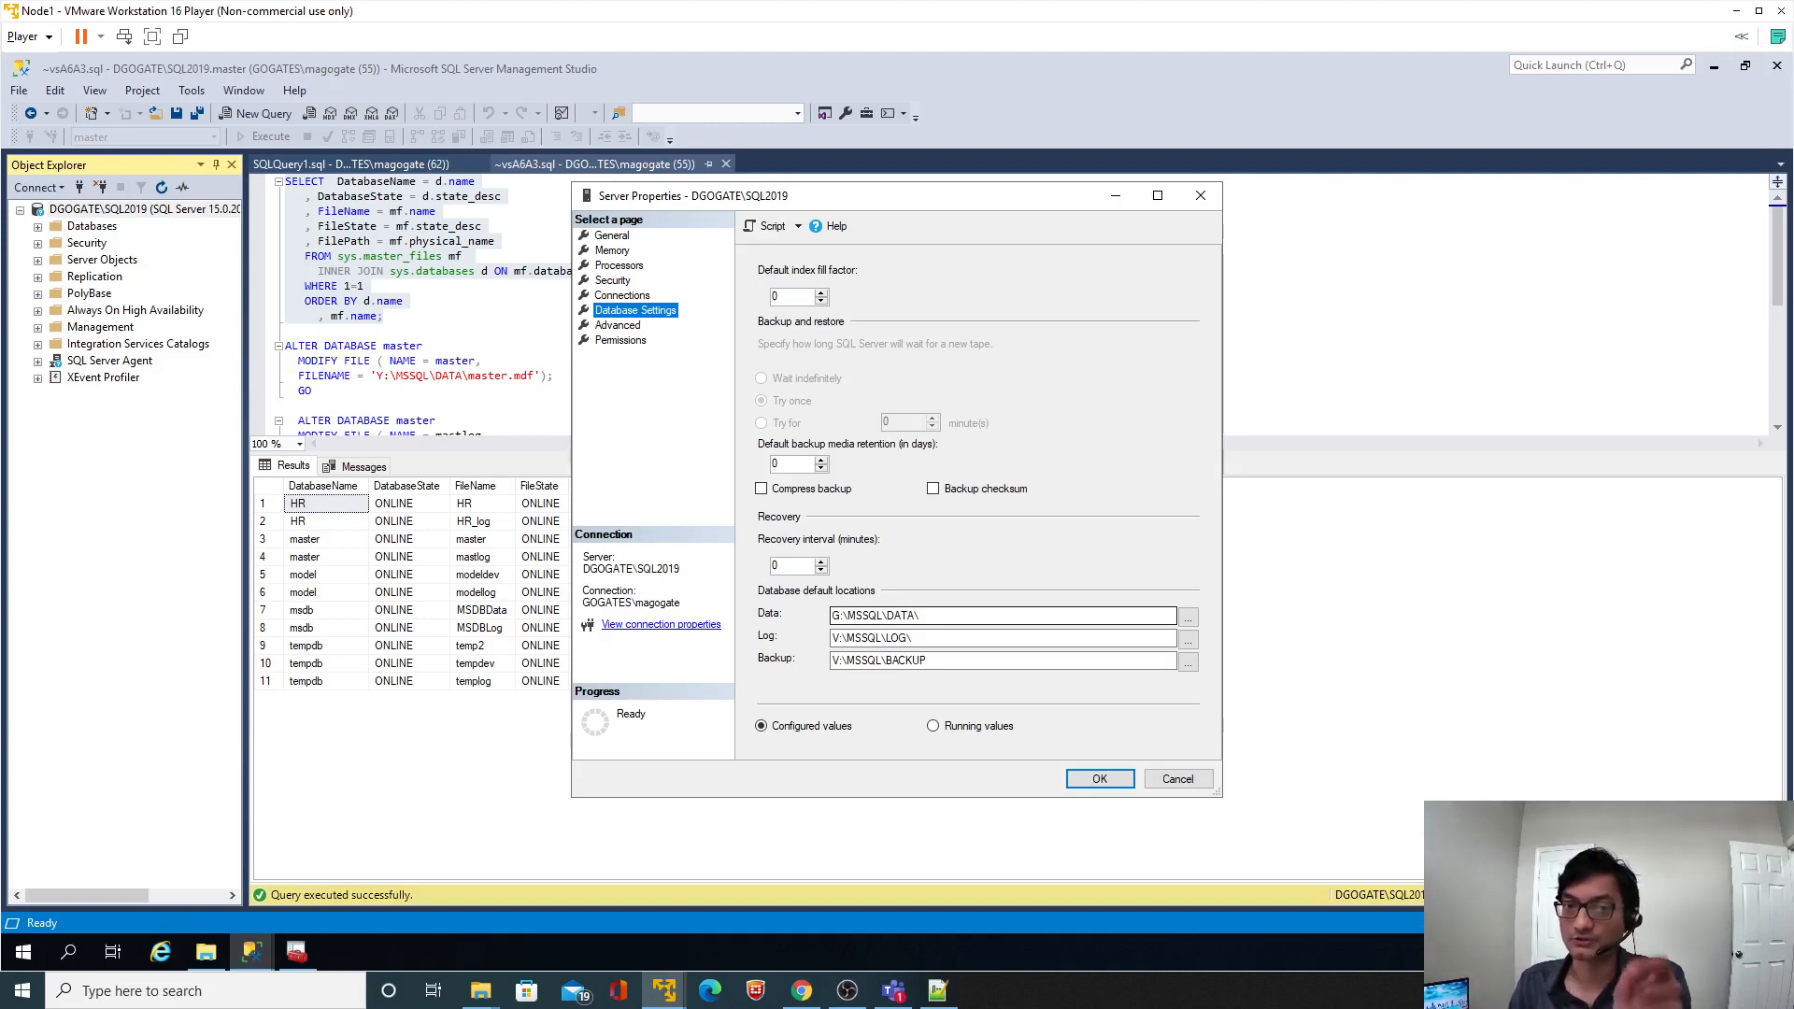
{"action": "left_click_drag", "start_coordinate": [931, 617], "coordinate": [831, 639]}
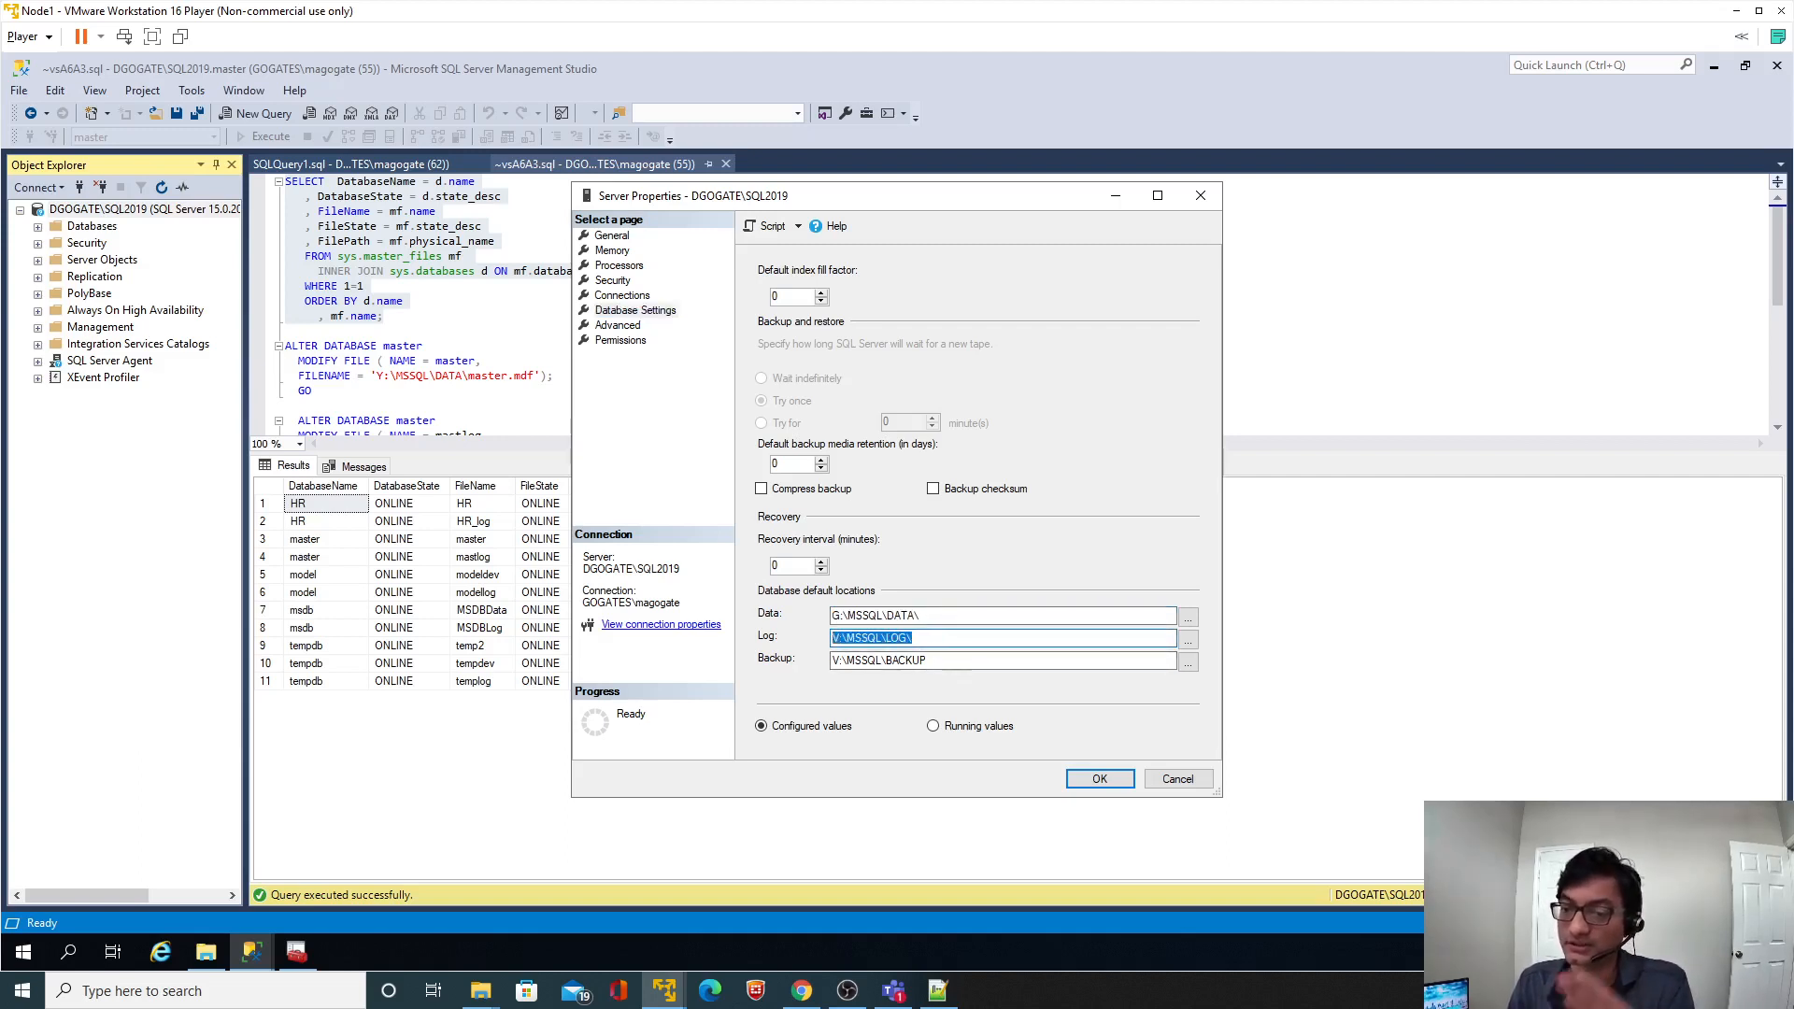
{"action": "left_click_drag", "start_coordinate": [927, 661], "coordinate": [885, 661]}
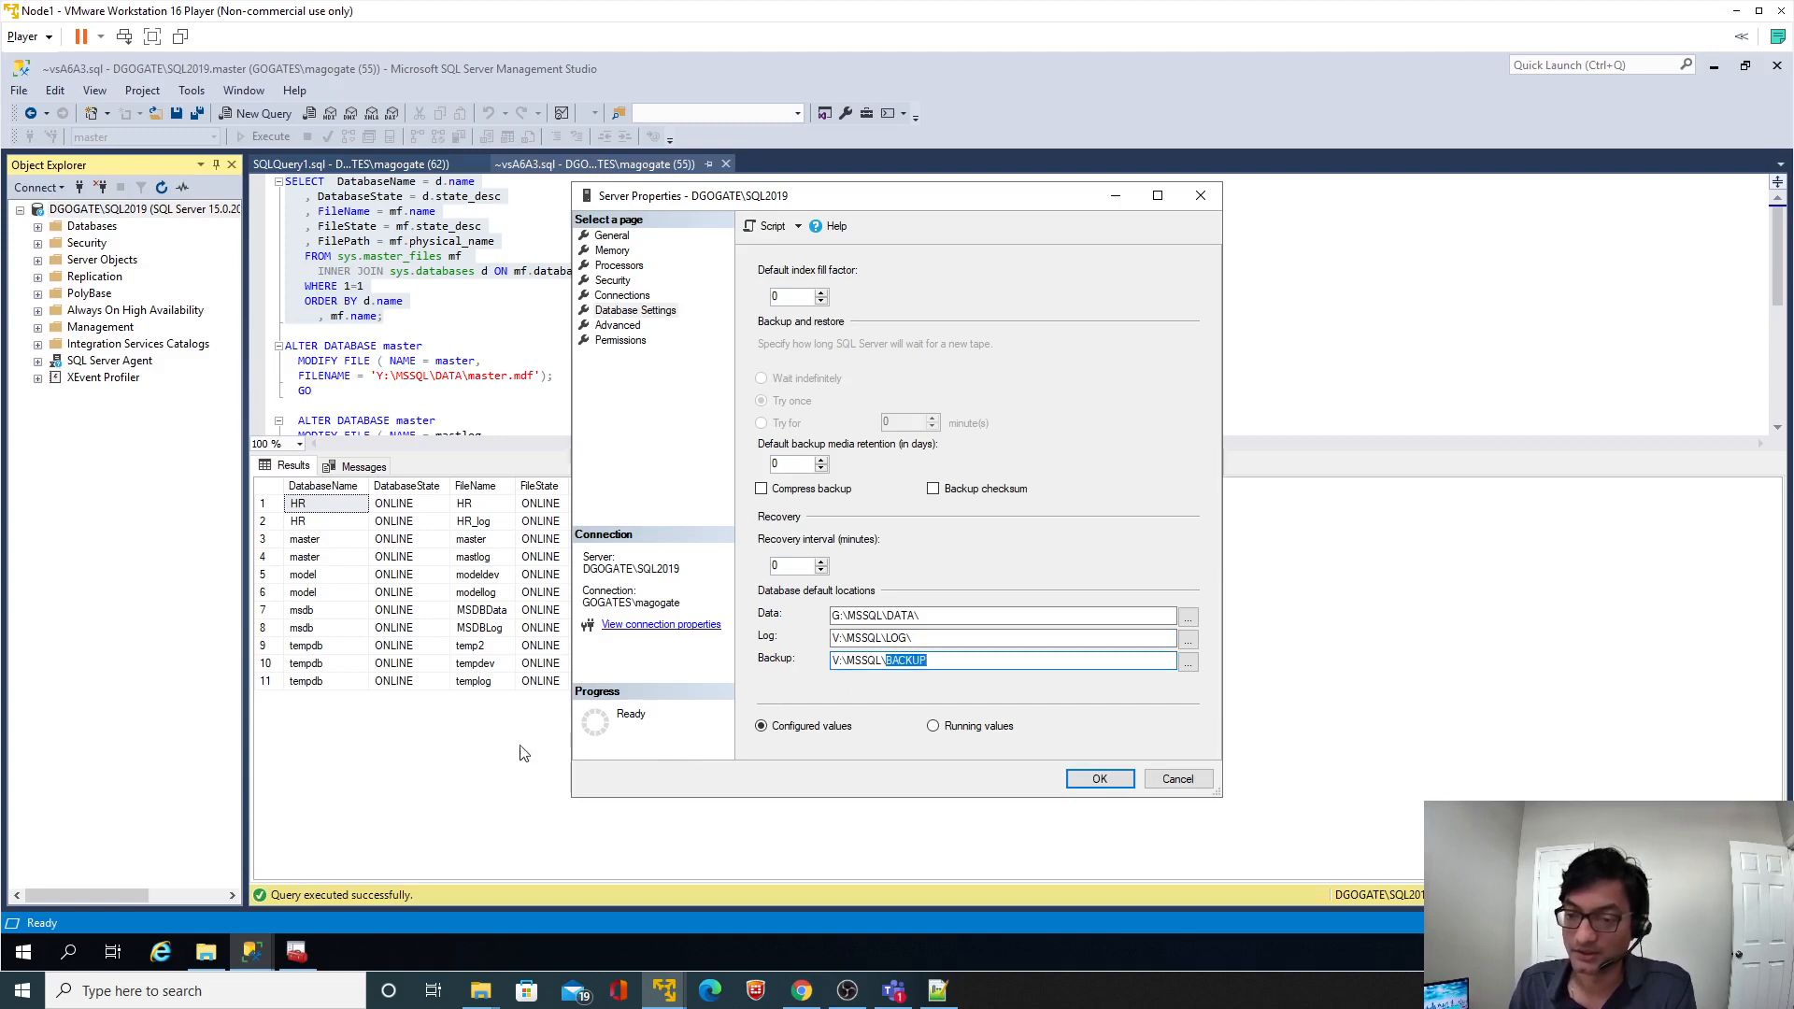
Create a new folder named BACKUP in Z:\MSSQL on the Log02 drive in File Explorer.
{"action": "left_click", "coordinate": [207, 950]}
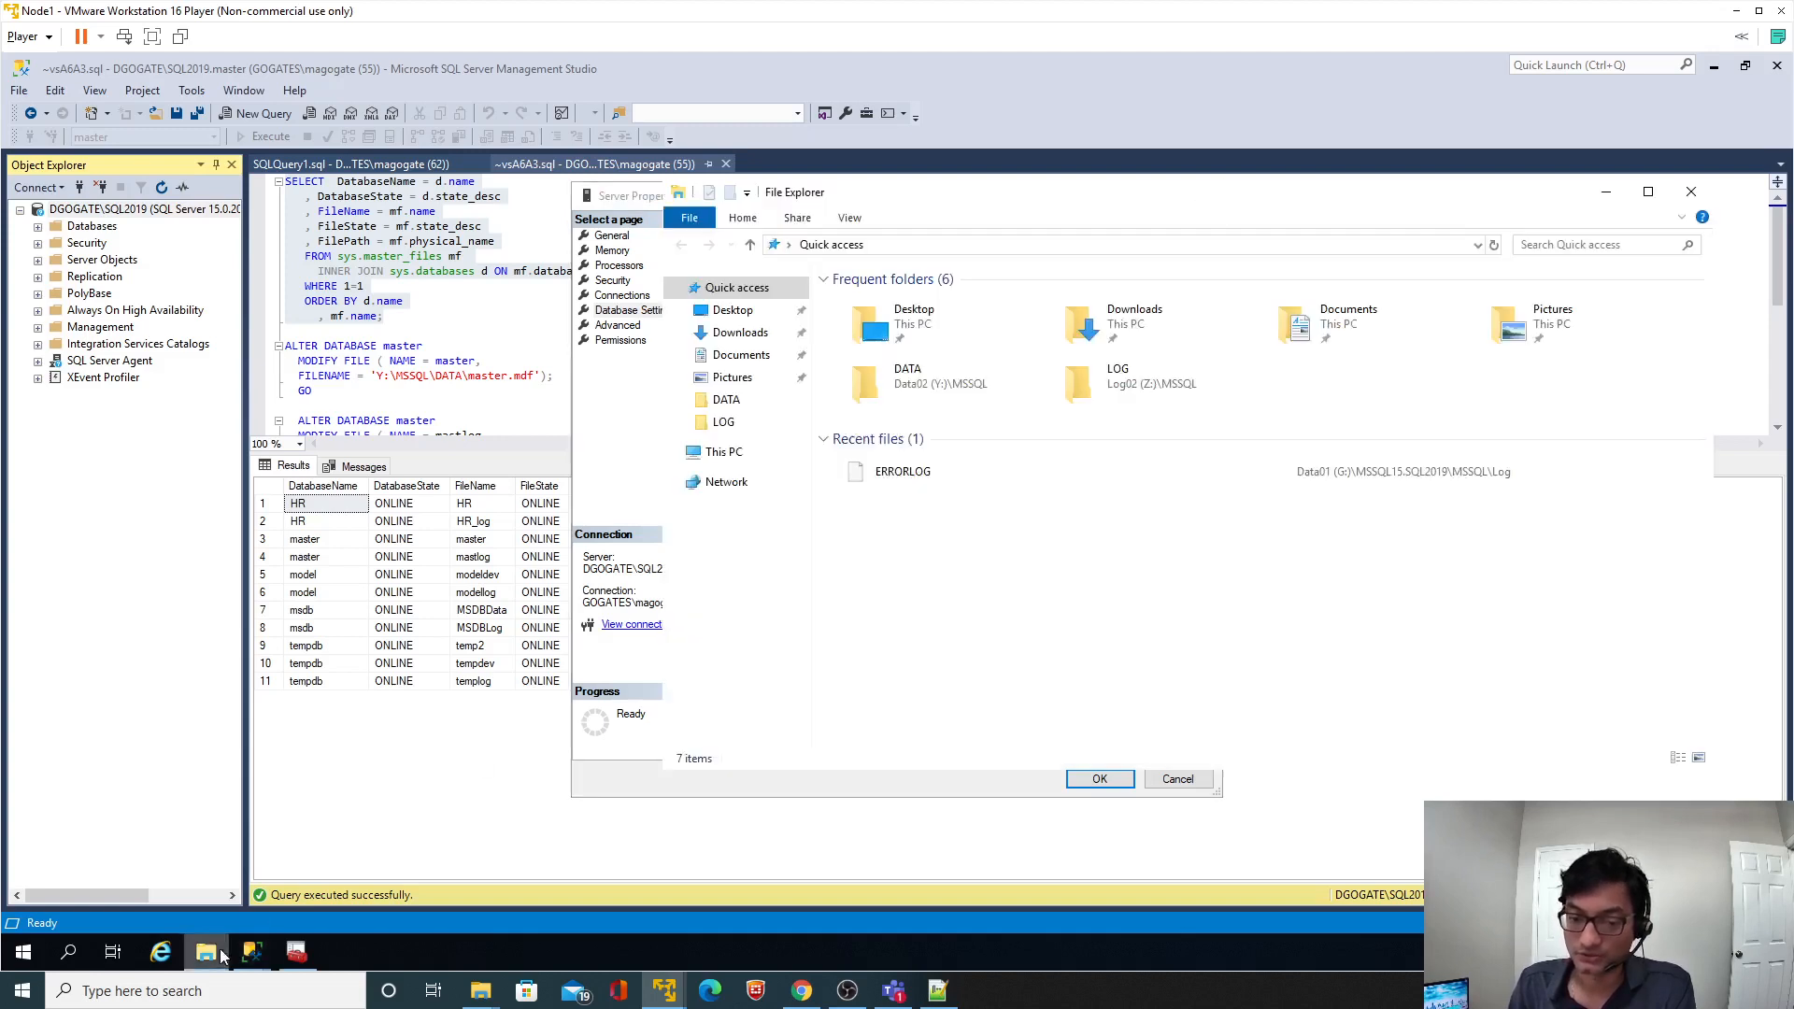
{"action": "left_click", "coordinate": [746, 454]}
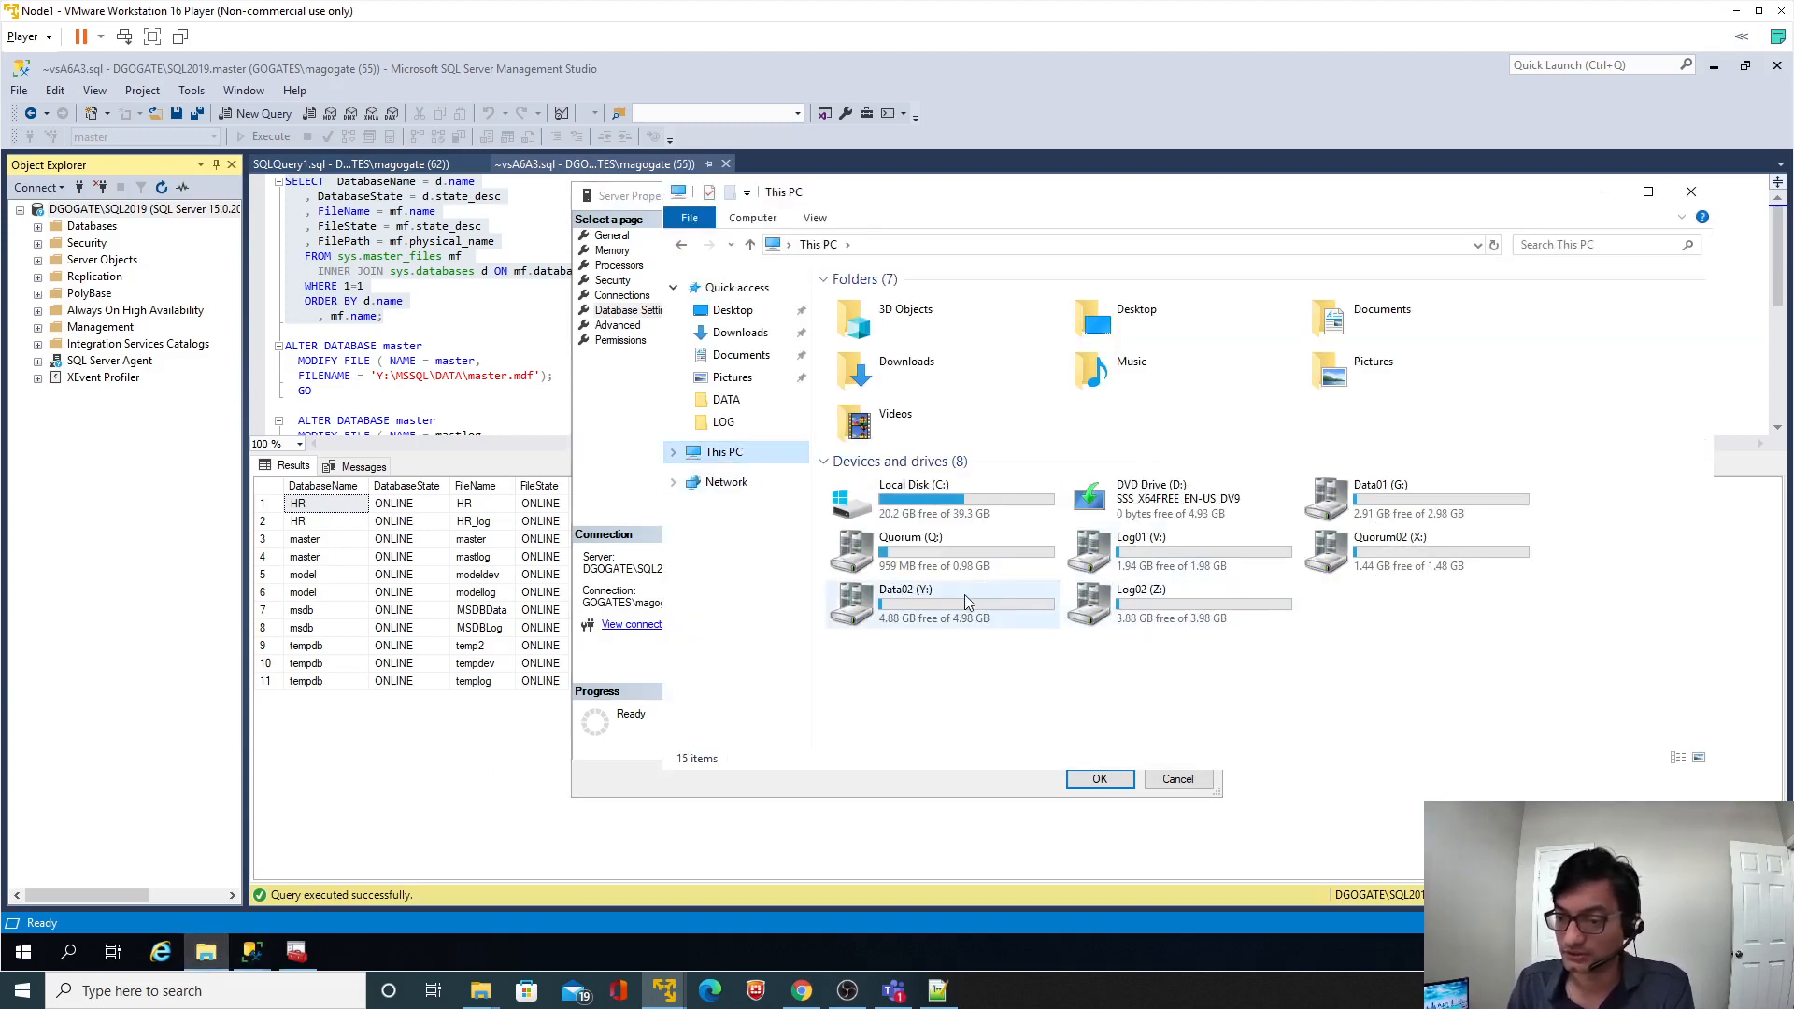
{"action": "double_click", "coordinate": [1199, 617]}
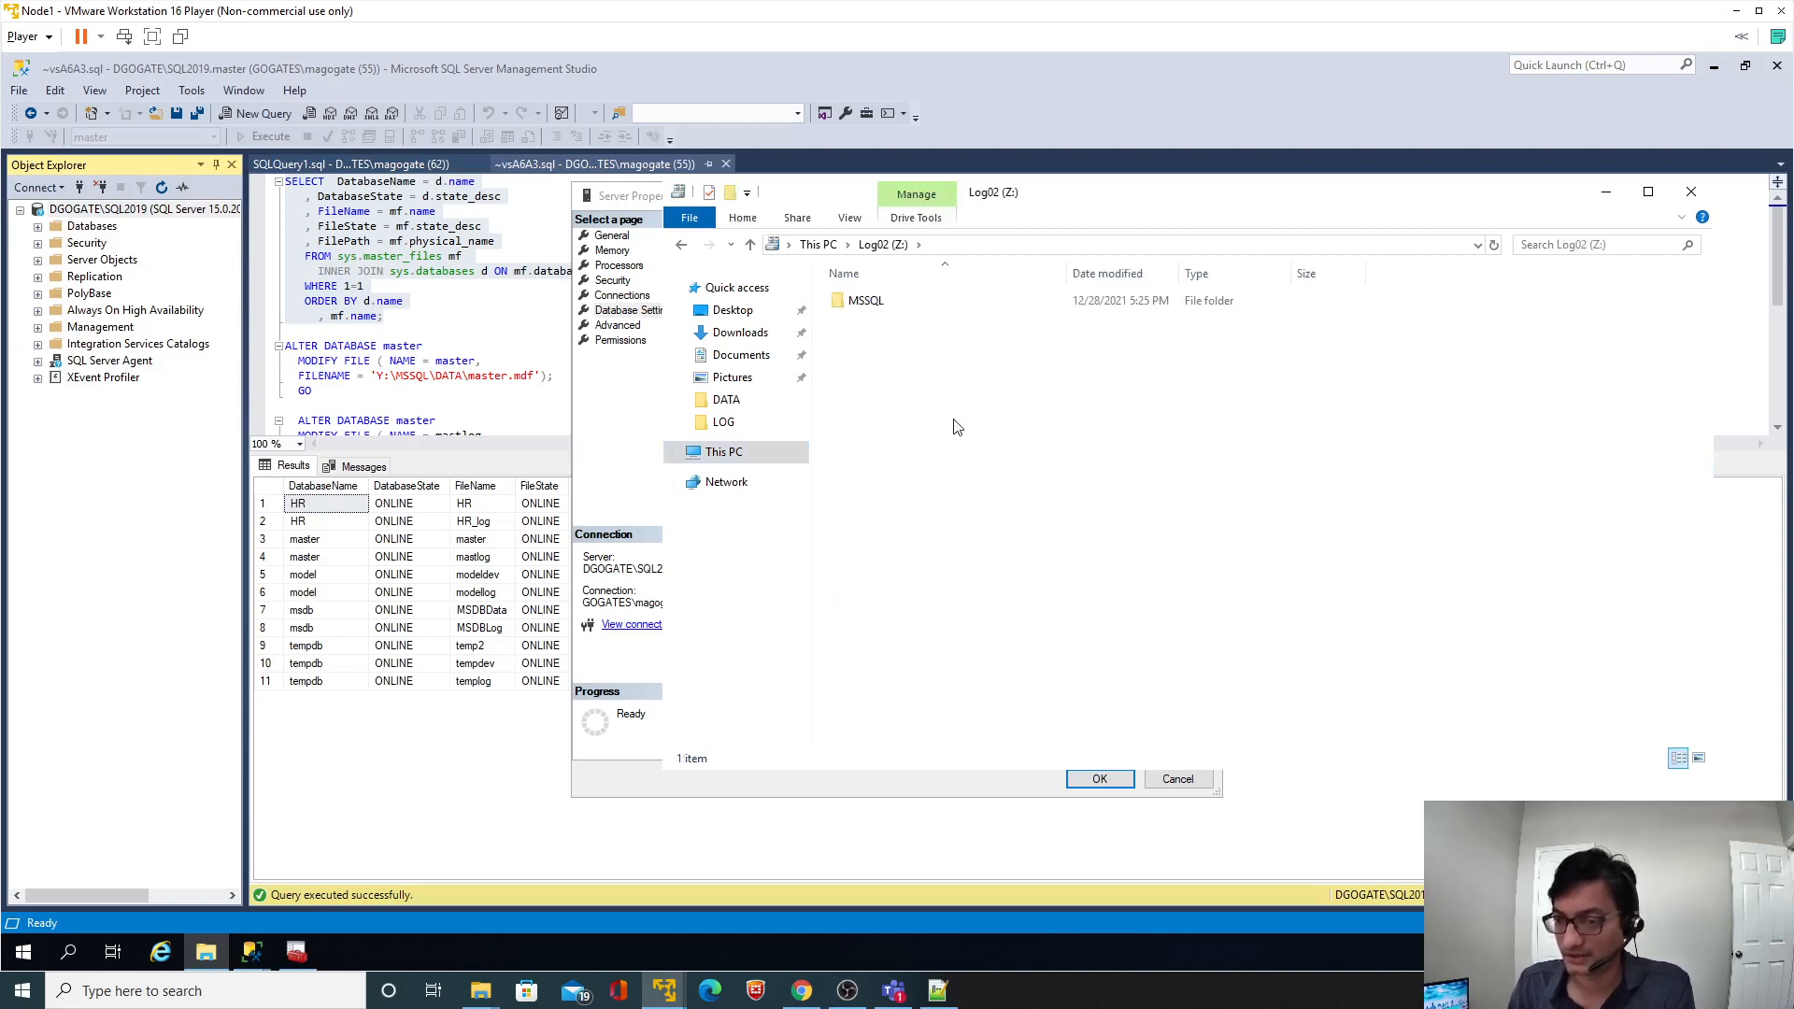
{"action": "double_click", "coordinate": [865, 302]}
{"action": "right_click", "coordinate": [894, 395]}
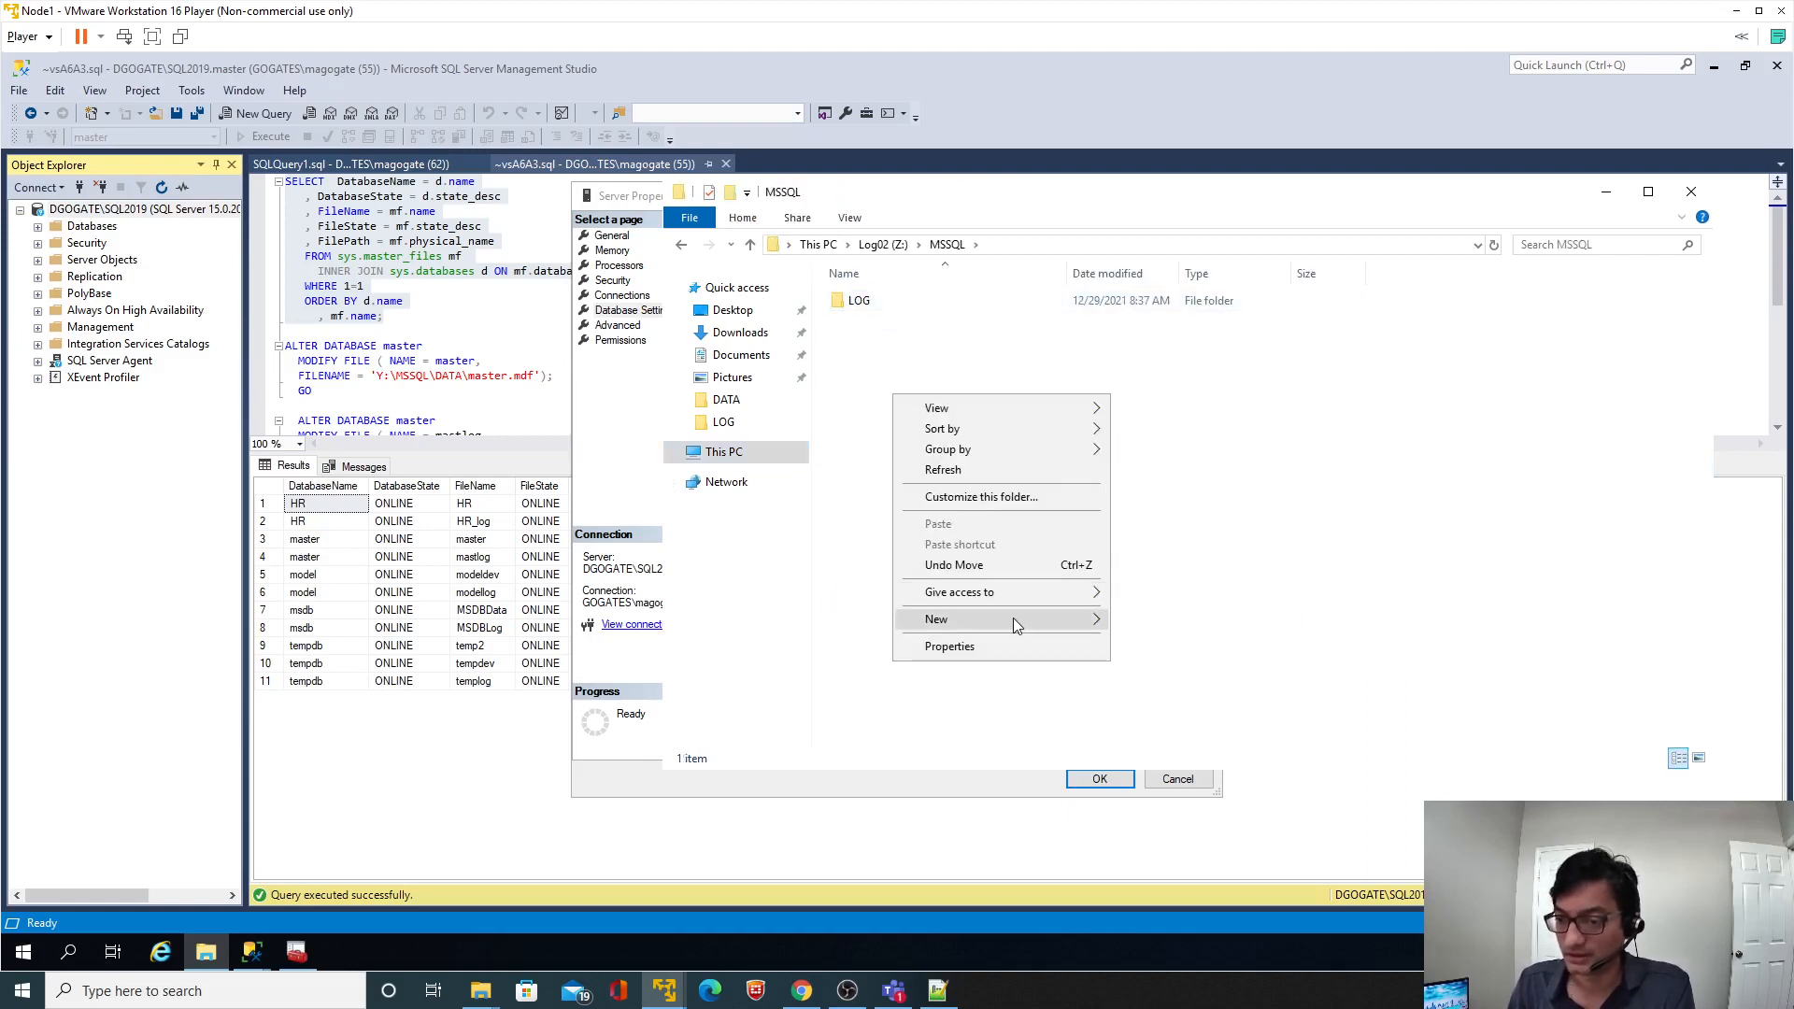
{"action": "mouse_move", "coordinate": [1012, 616]}
{"action": "left_click", "coordinate": [1154, 620]}
{"action": "type", "text": "BACKUP"}
{"action": "key", "text": "Return"}
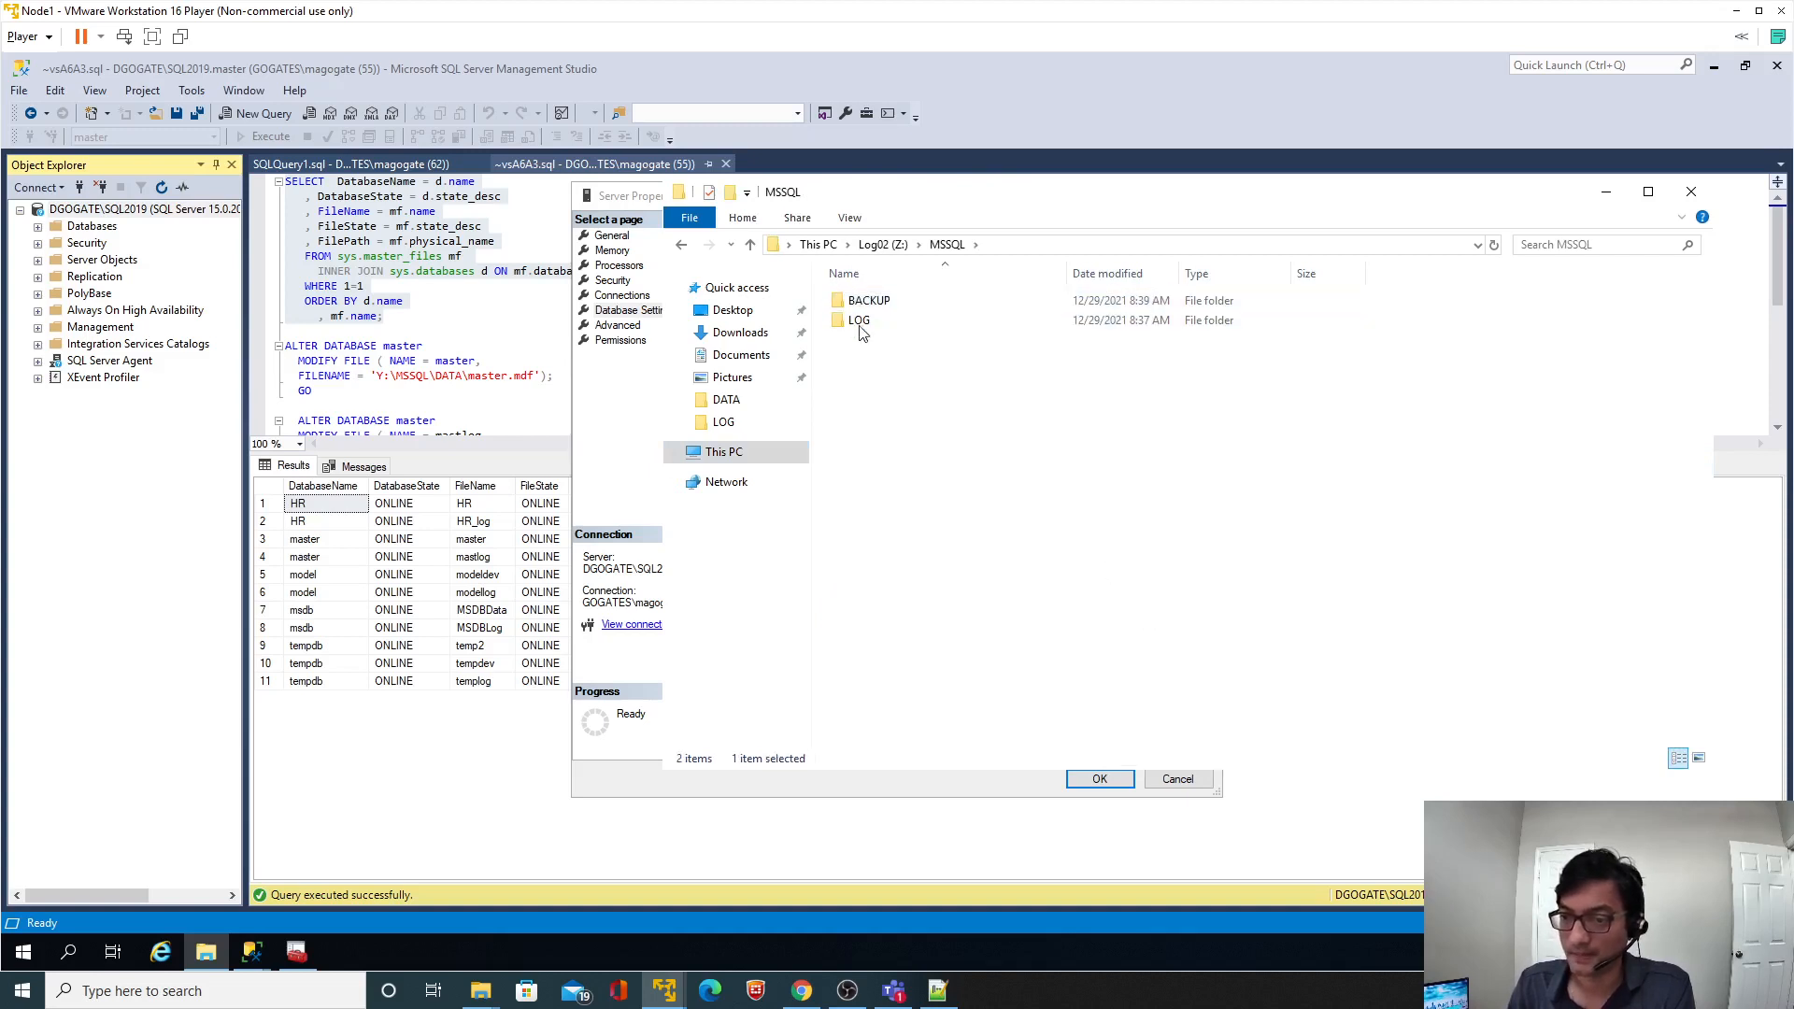
Check the SQL Service account's security permissions on the Z:\MSSQL\BACKUP folder and close its properties without changes.
{"action": "right_click", "coordinate": [861, 302]}
{"action": "left_click", "coordinate": [920, 626]}
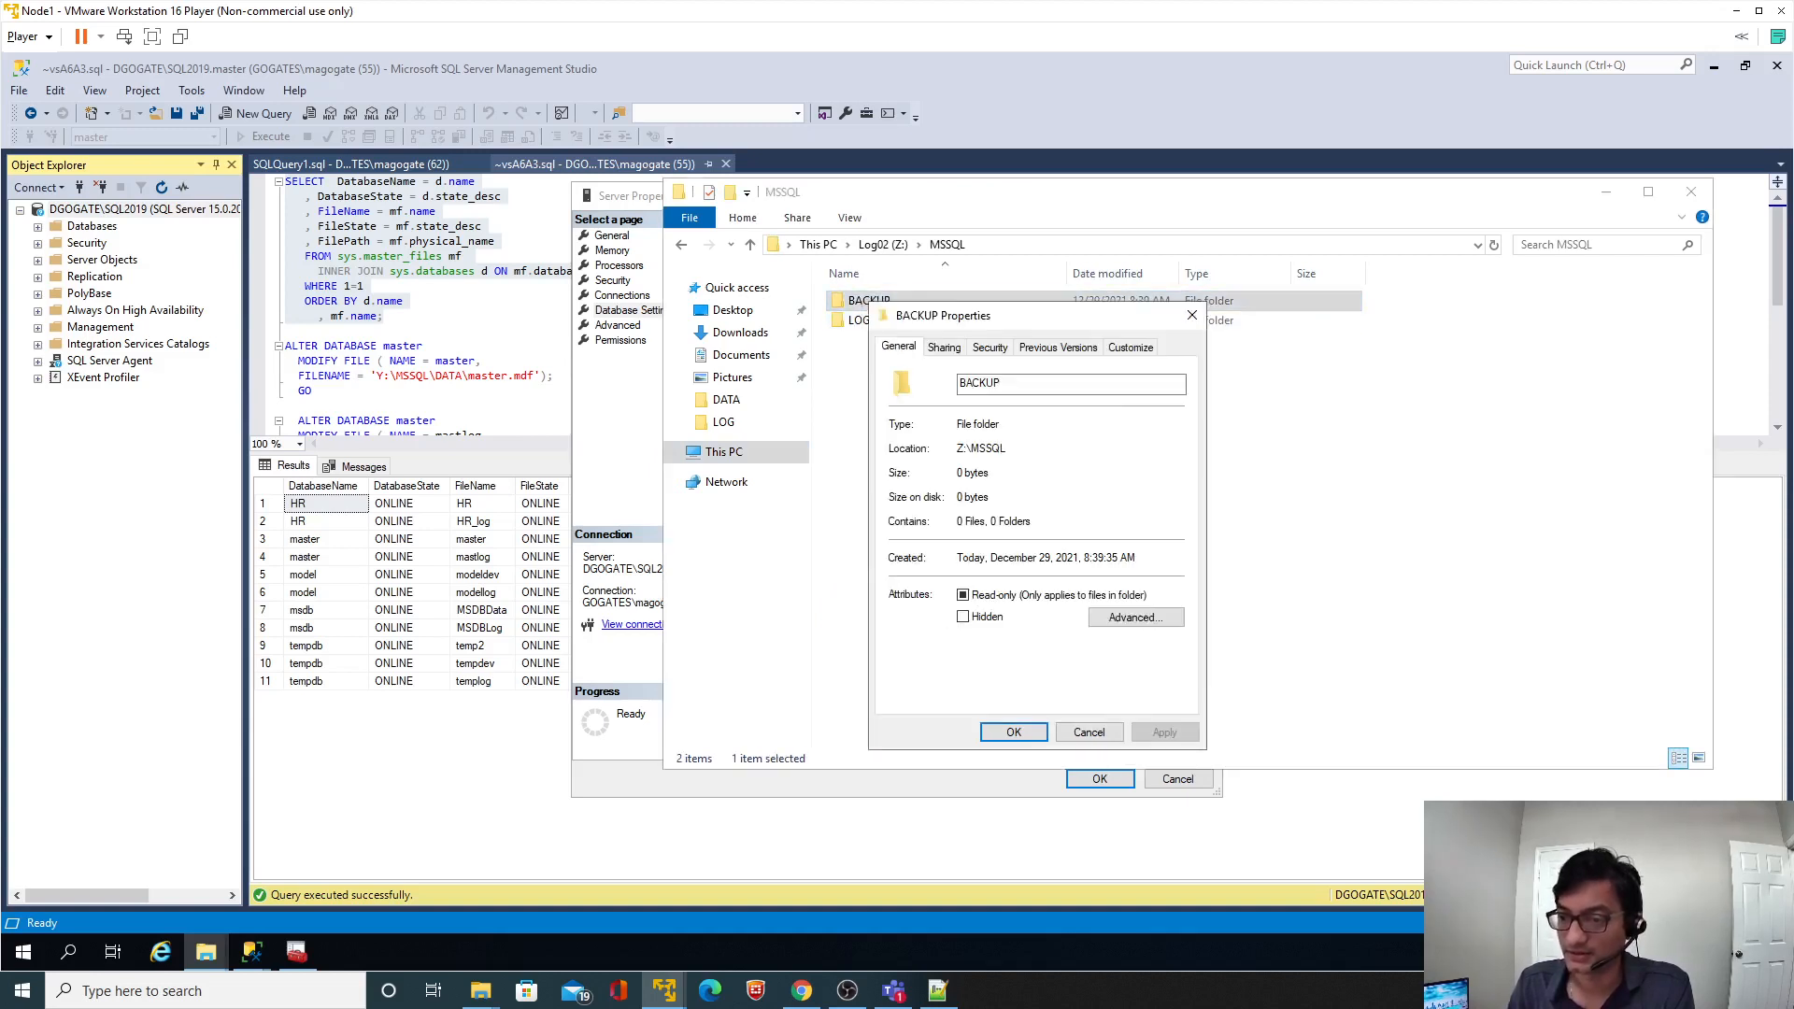
{"action": "left_click", "coordinate": [983, 350]}
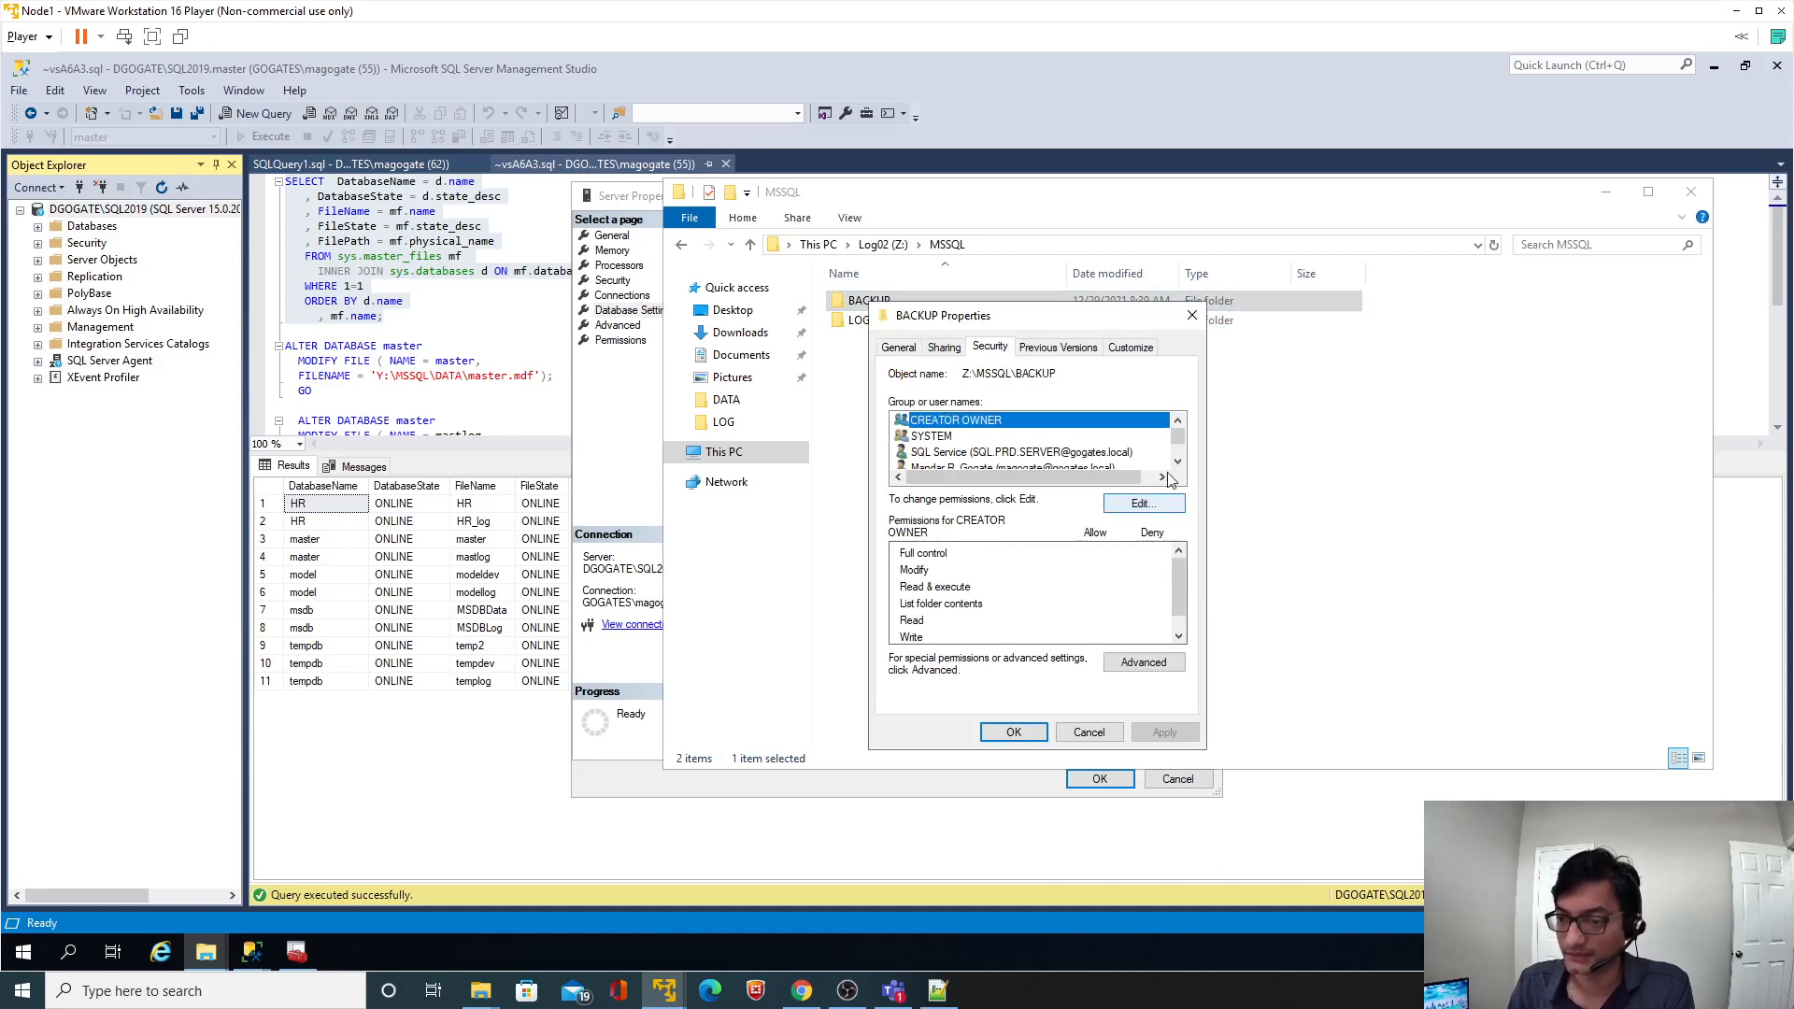
{"action": "left_click", "coordinate": [1084, 454]}
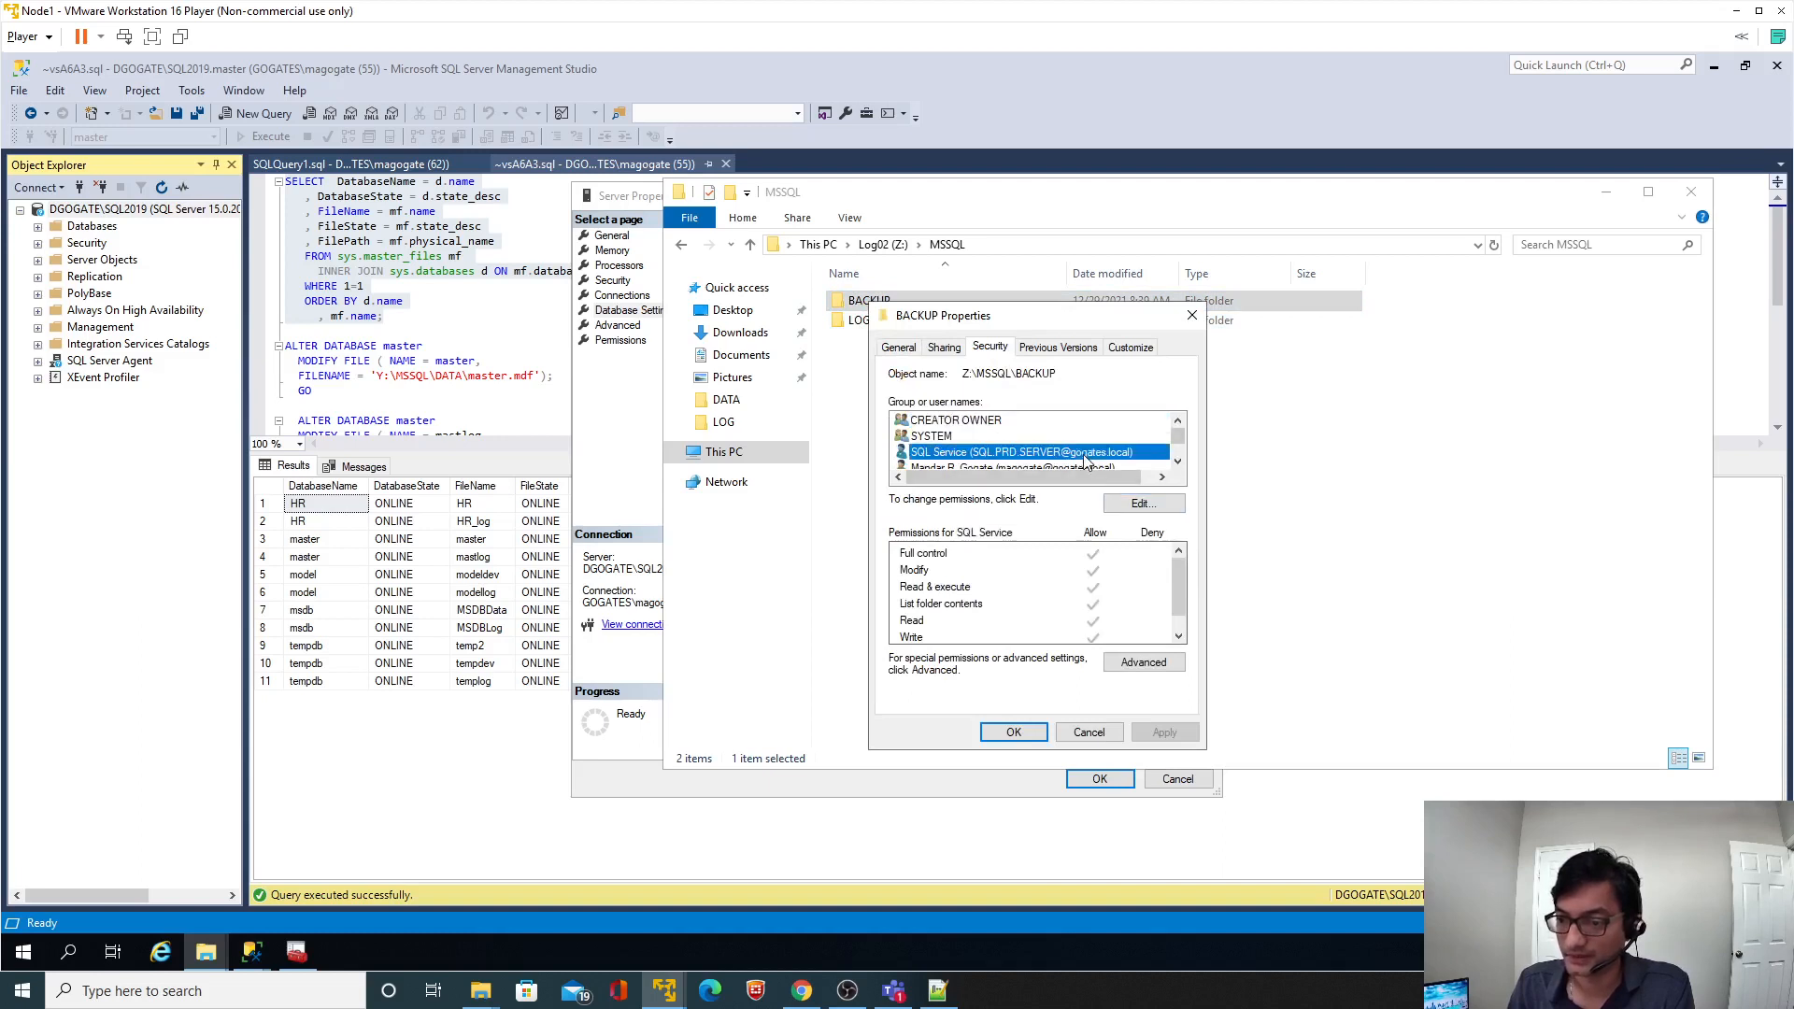
{"action": "left_click", "coordinate": [1088, 732]}
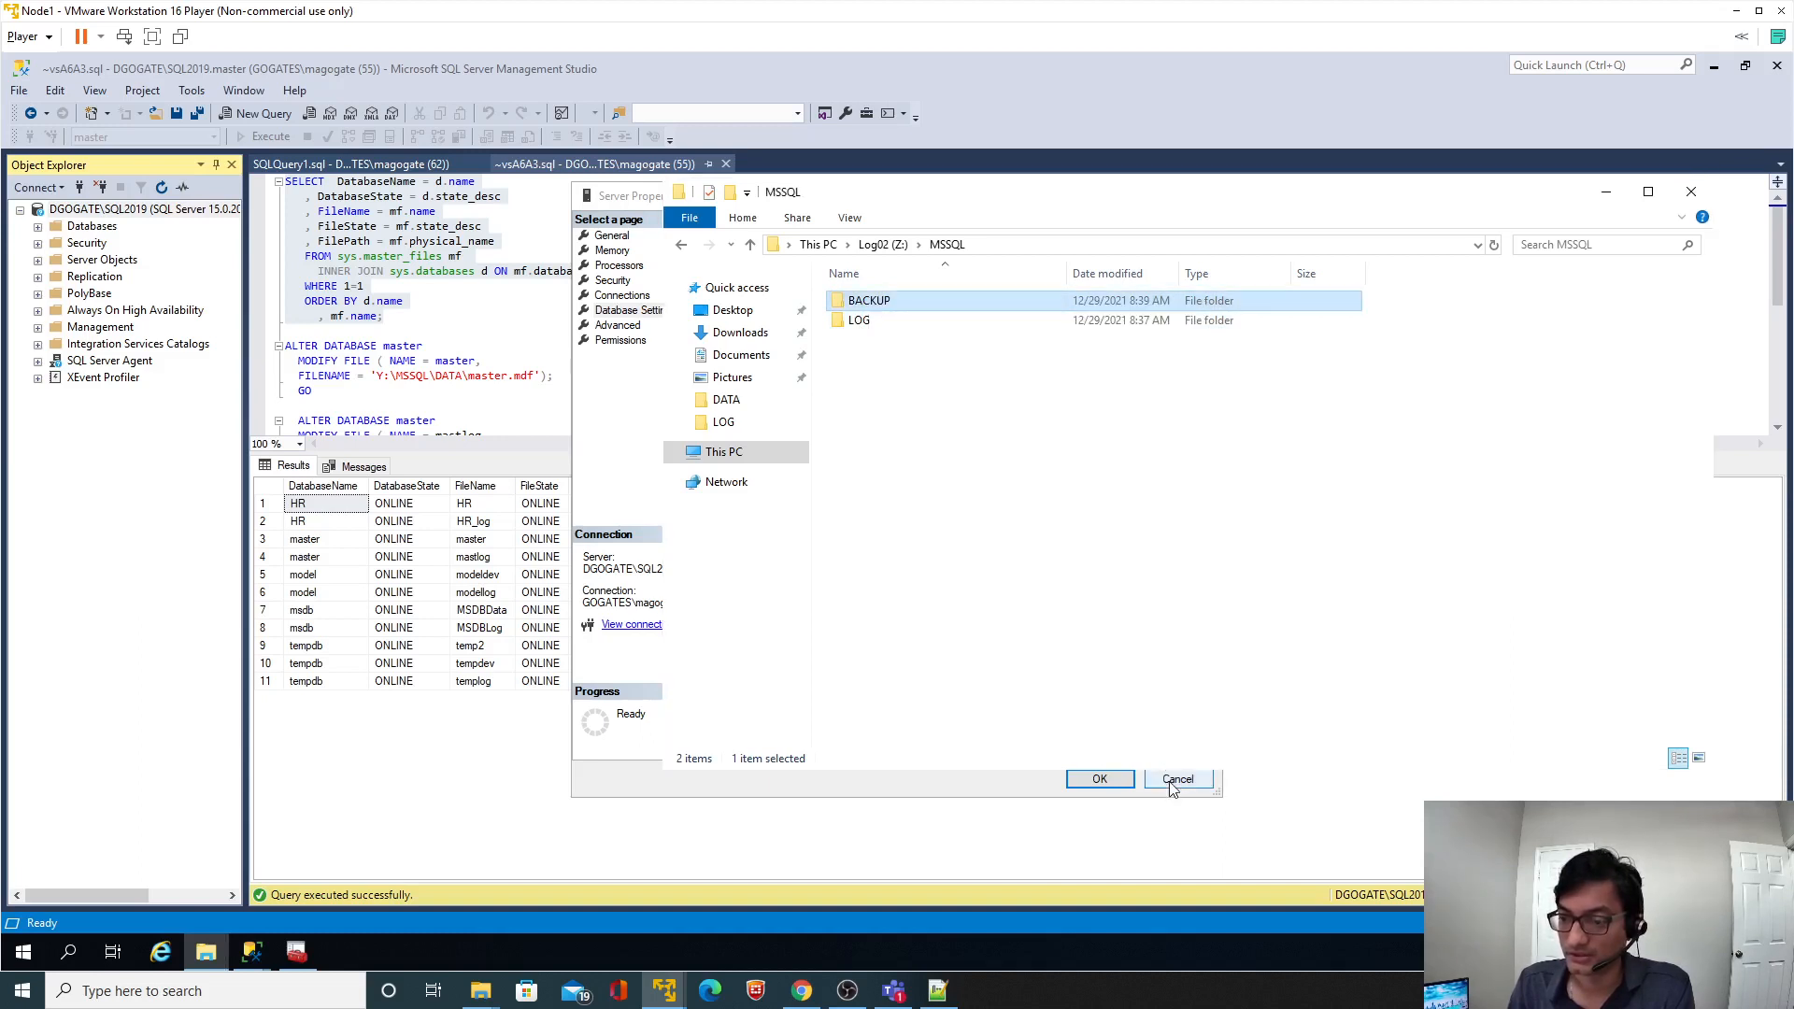
{"action": "left_click", "coordinate": [1173, 785]}
{"action": "left_click", "coordinate": [1370, 580]}
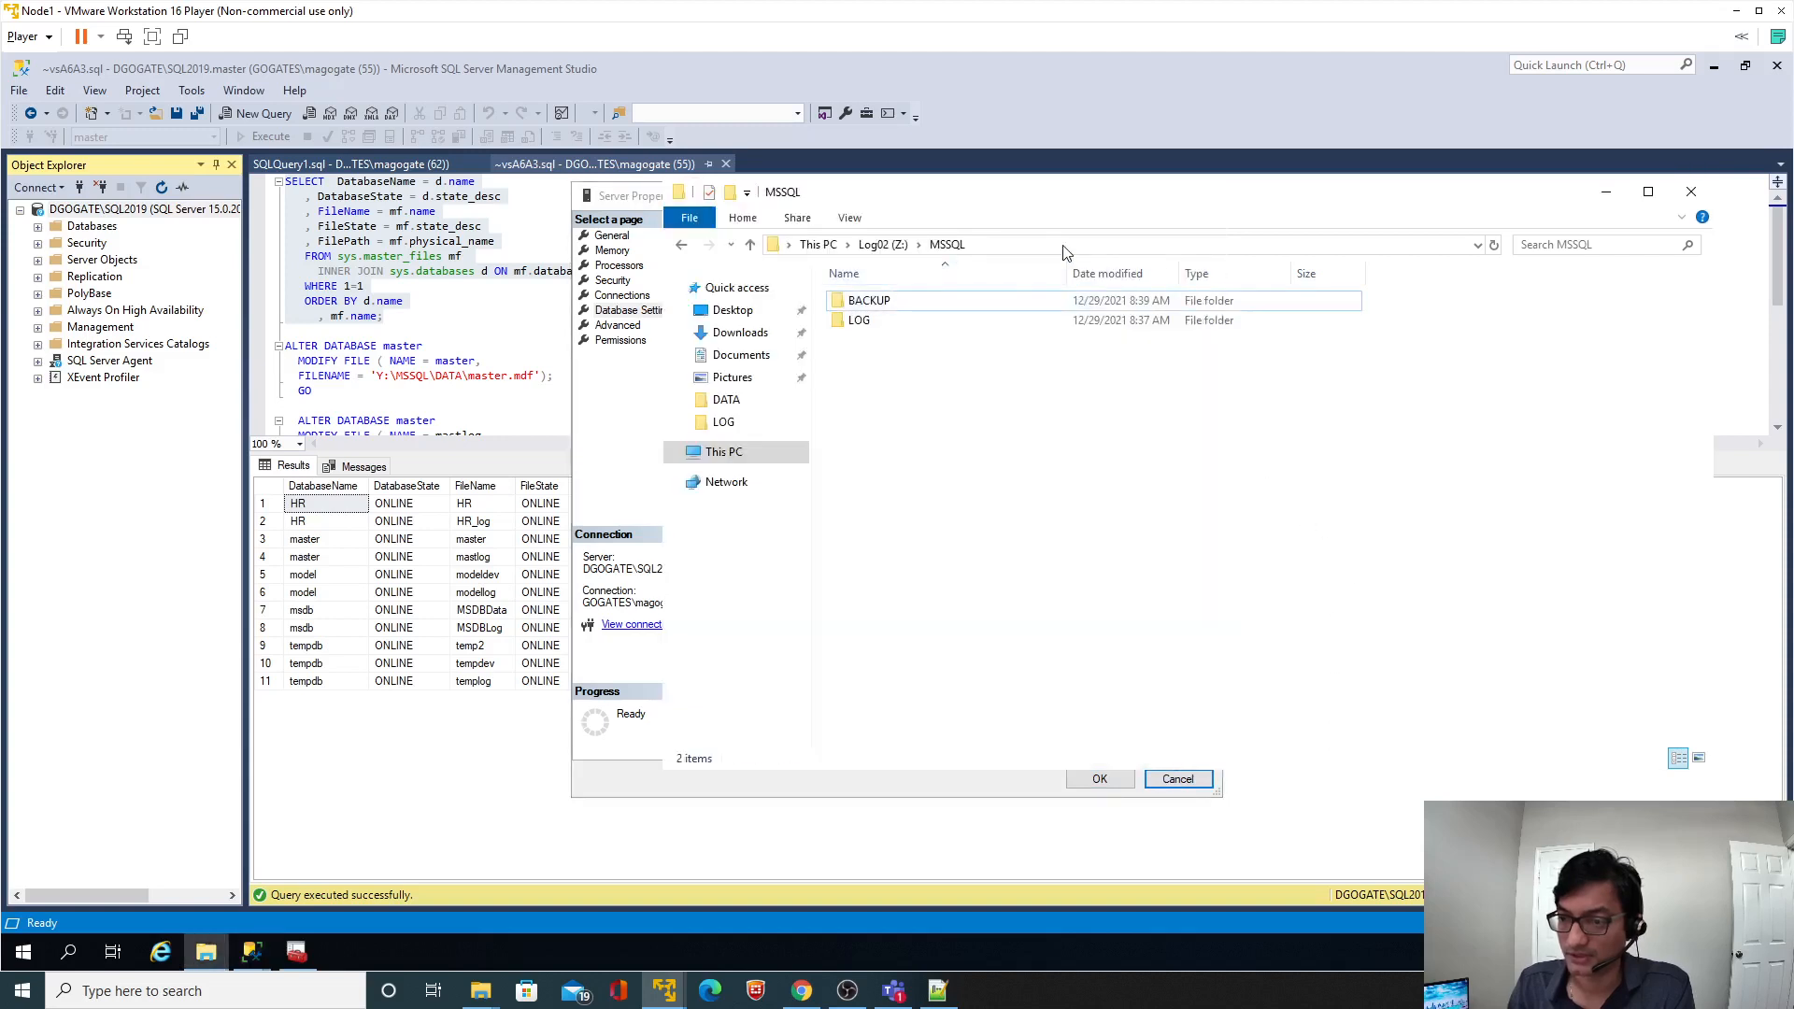
Set the server's default backup location to Z:\MSSQL\BACKUP in the database settings.
{"action": "left_click", "coordinate": [1065, 246]}
{"action": "left_click", "coordinate": [644, 413]}
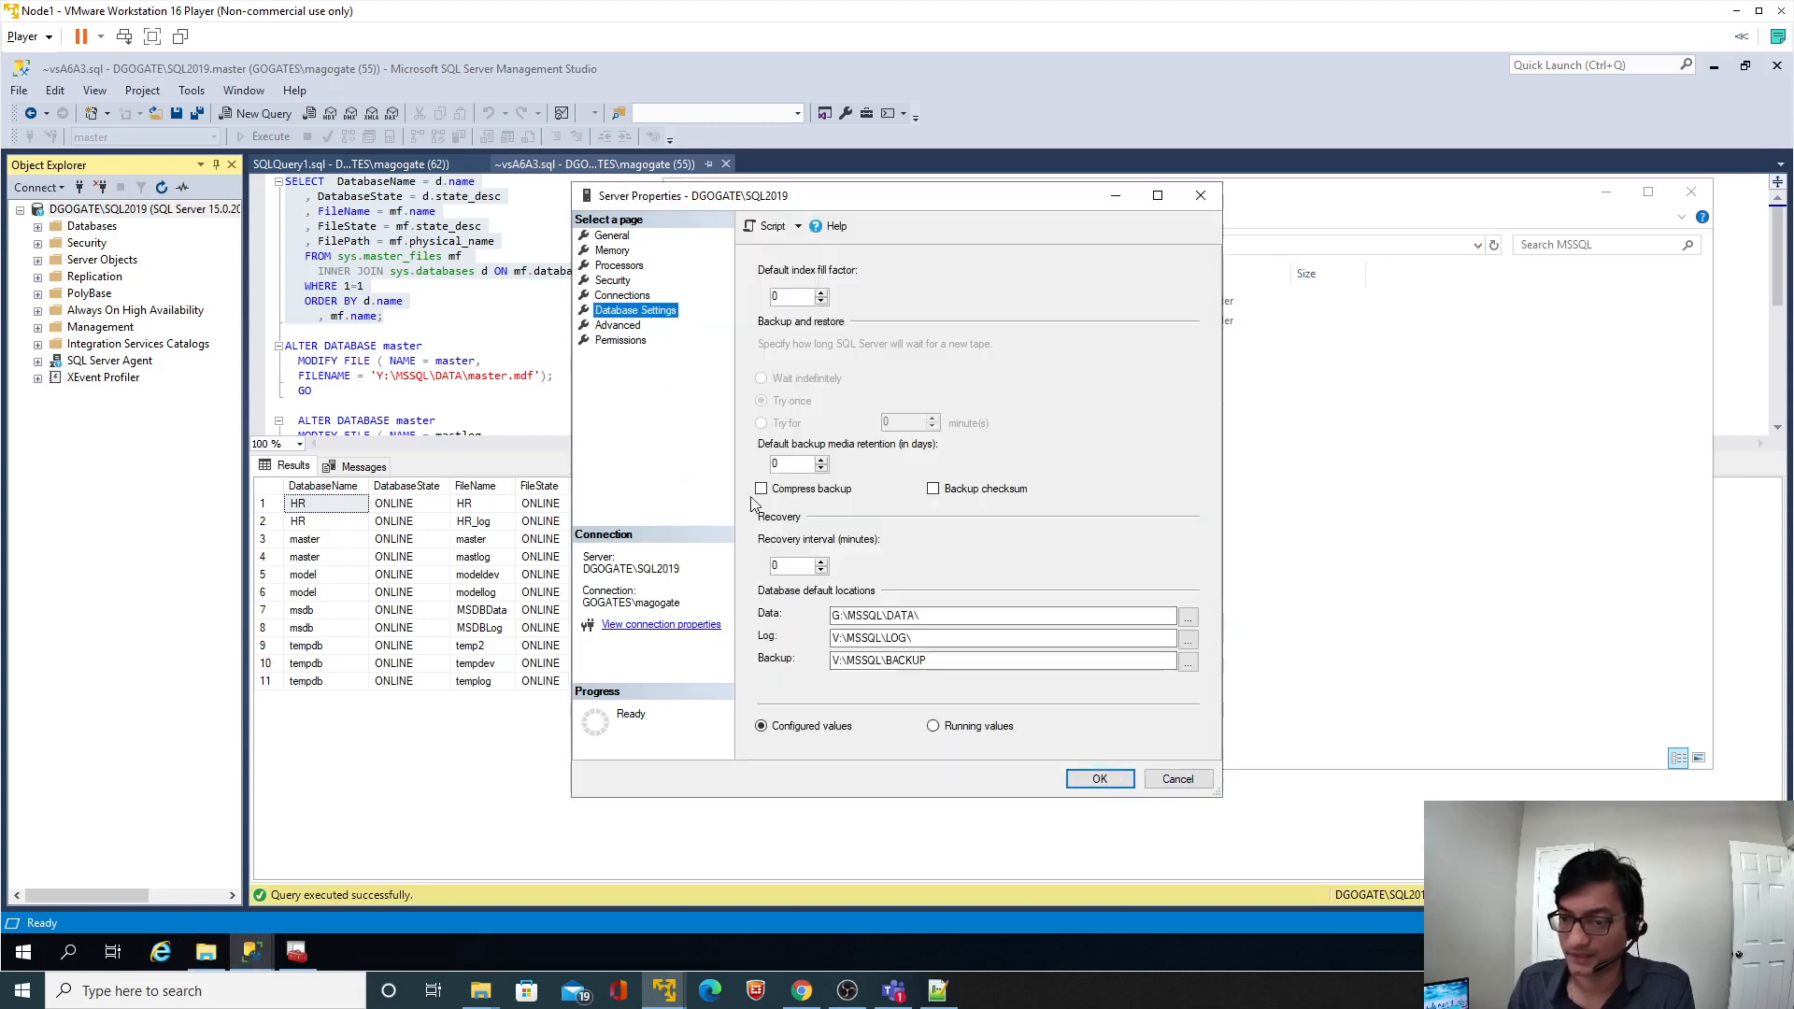
{"action": "left_click_drag", "start_coordinate": [878, 662], "coordinate": [831, 662]}
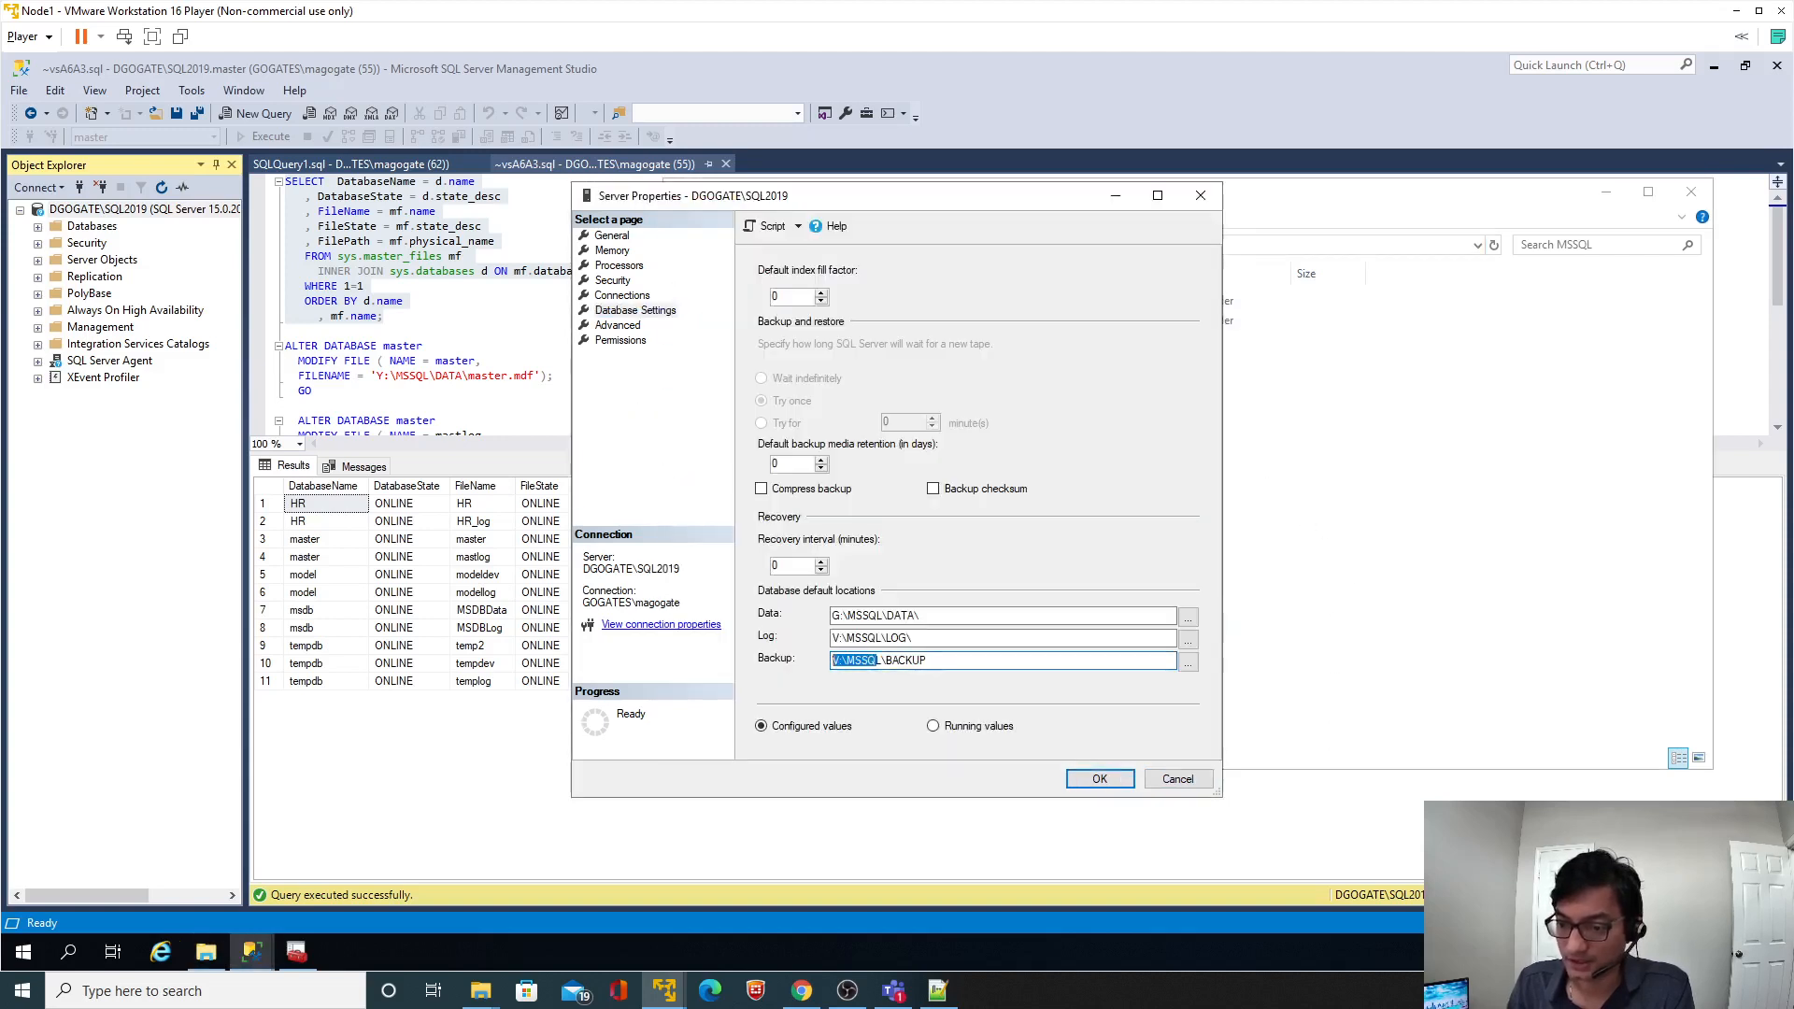
{"action": "type", "text": "Z:\\MSSQL\\"}
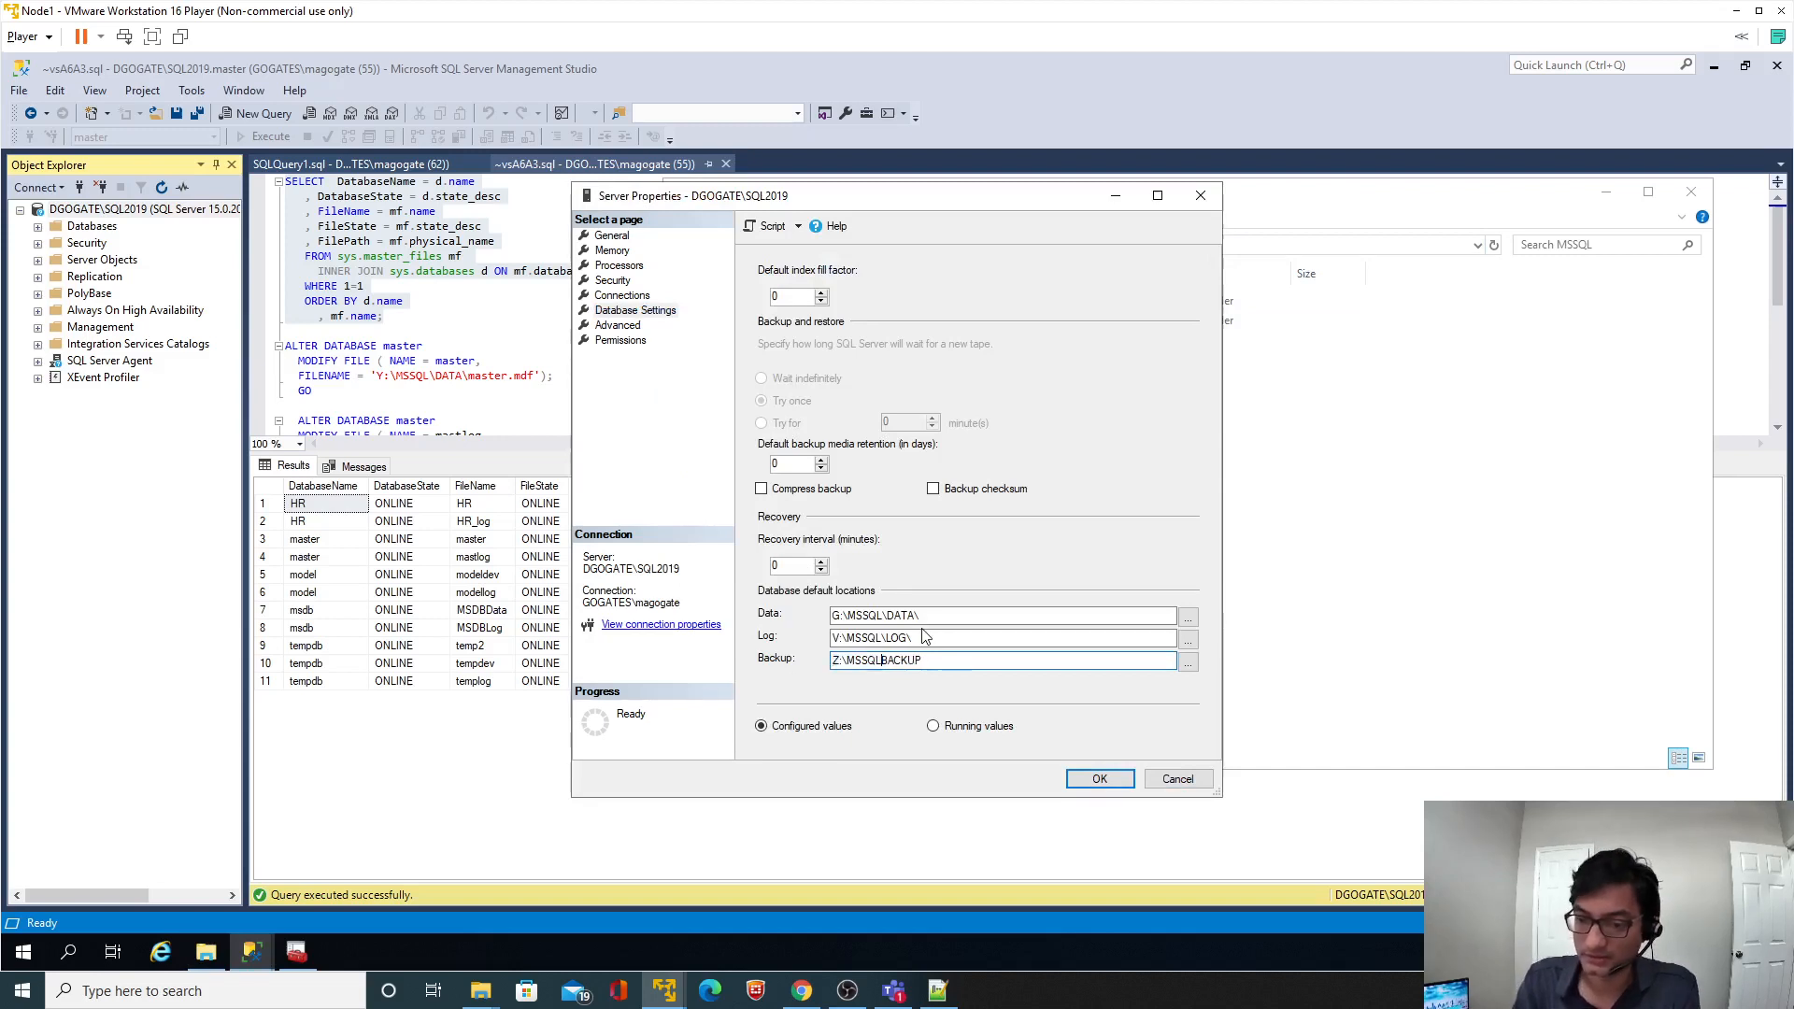
Copy the Z:\MSSQL path from File Explorer and set the server's default log location to Z:\MSSQL\LOG\.
{"action": "left_click", "coordinate": [1336, 434]}
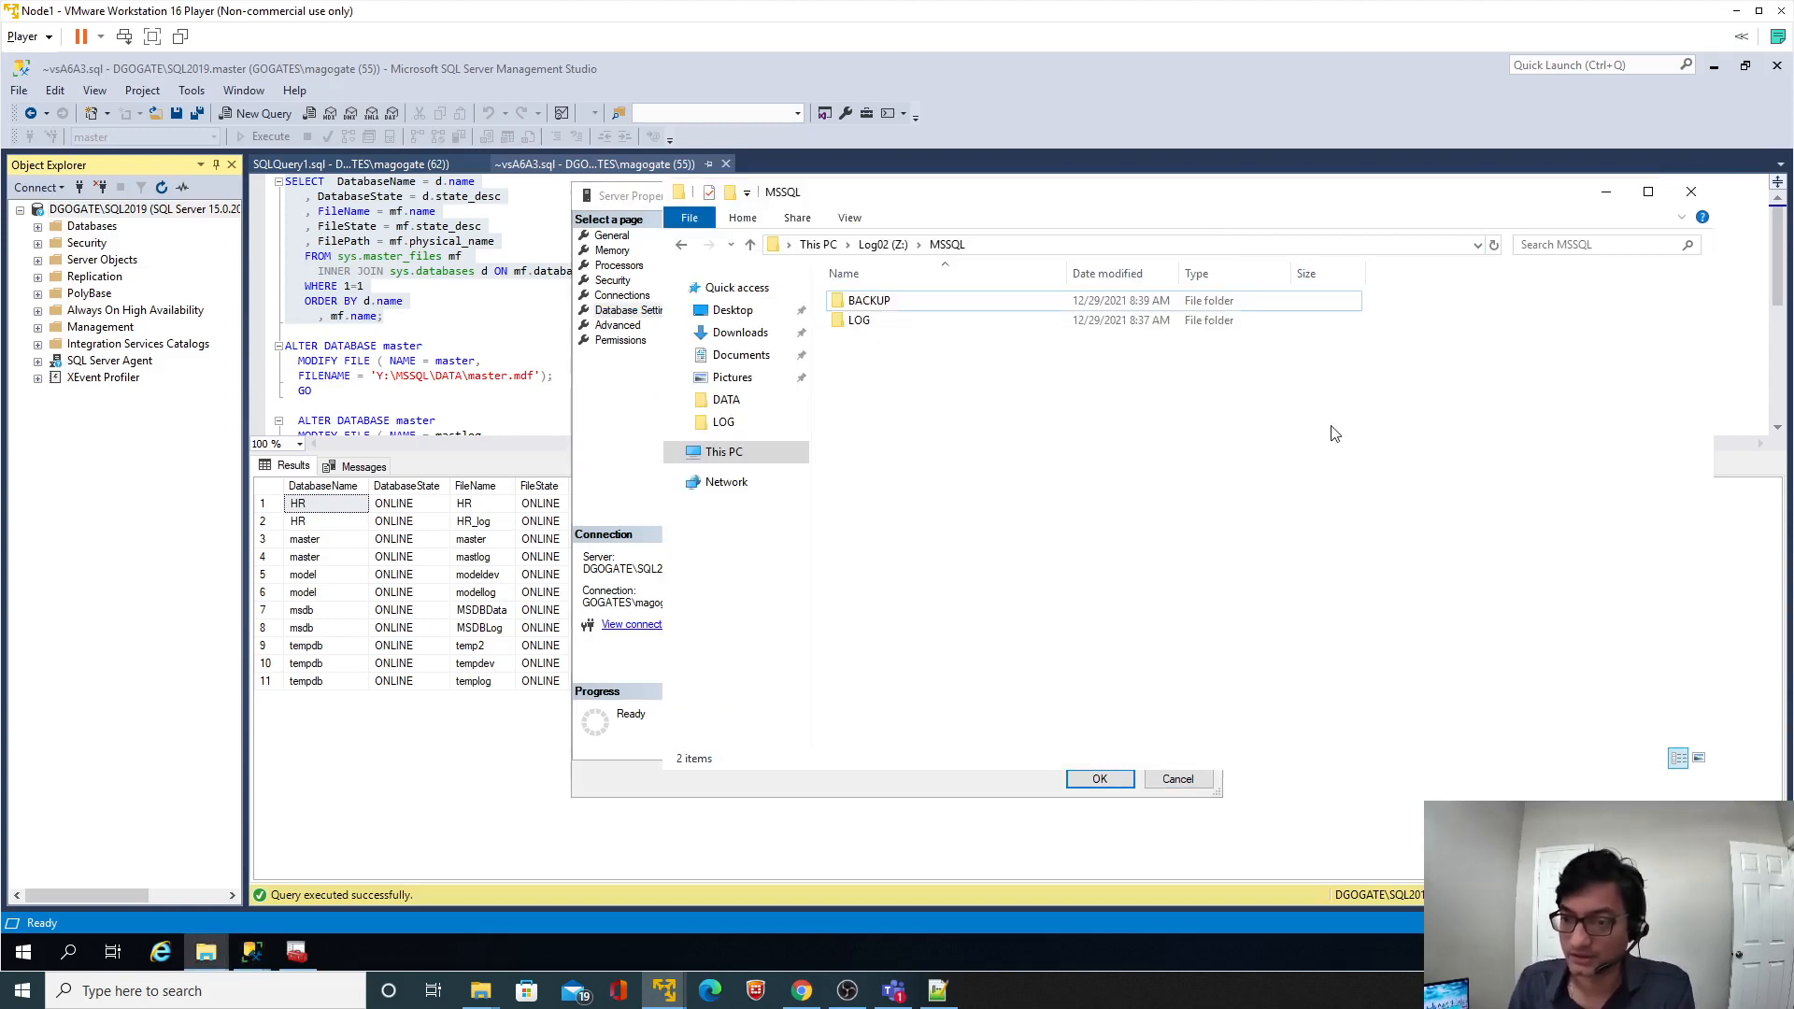
{"action": "left_click", "coordinate": [992, 247]}
{"action": "key", "text": "ctrl+c"}
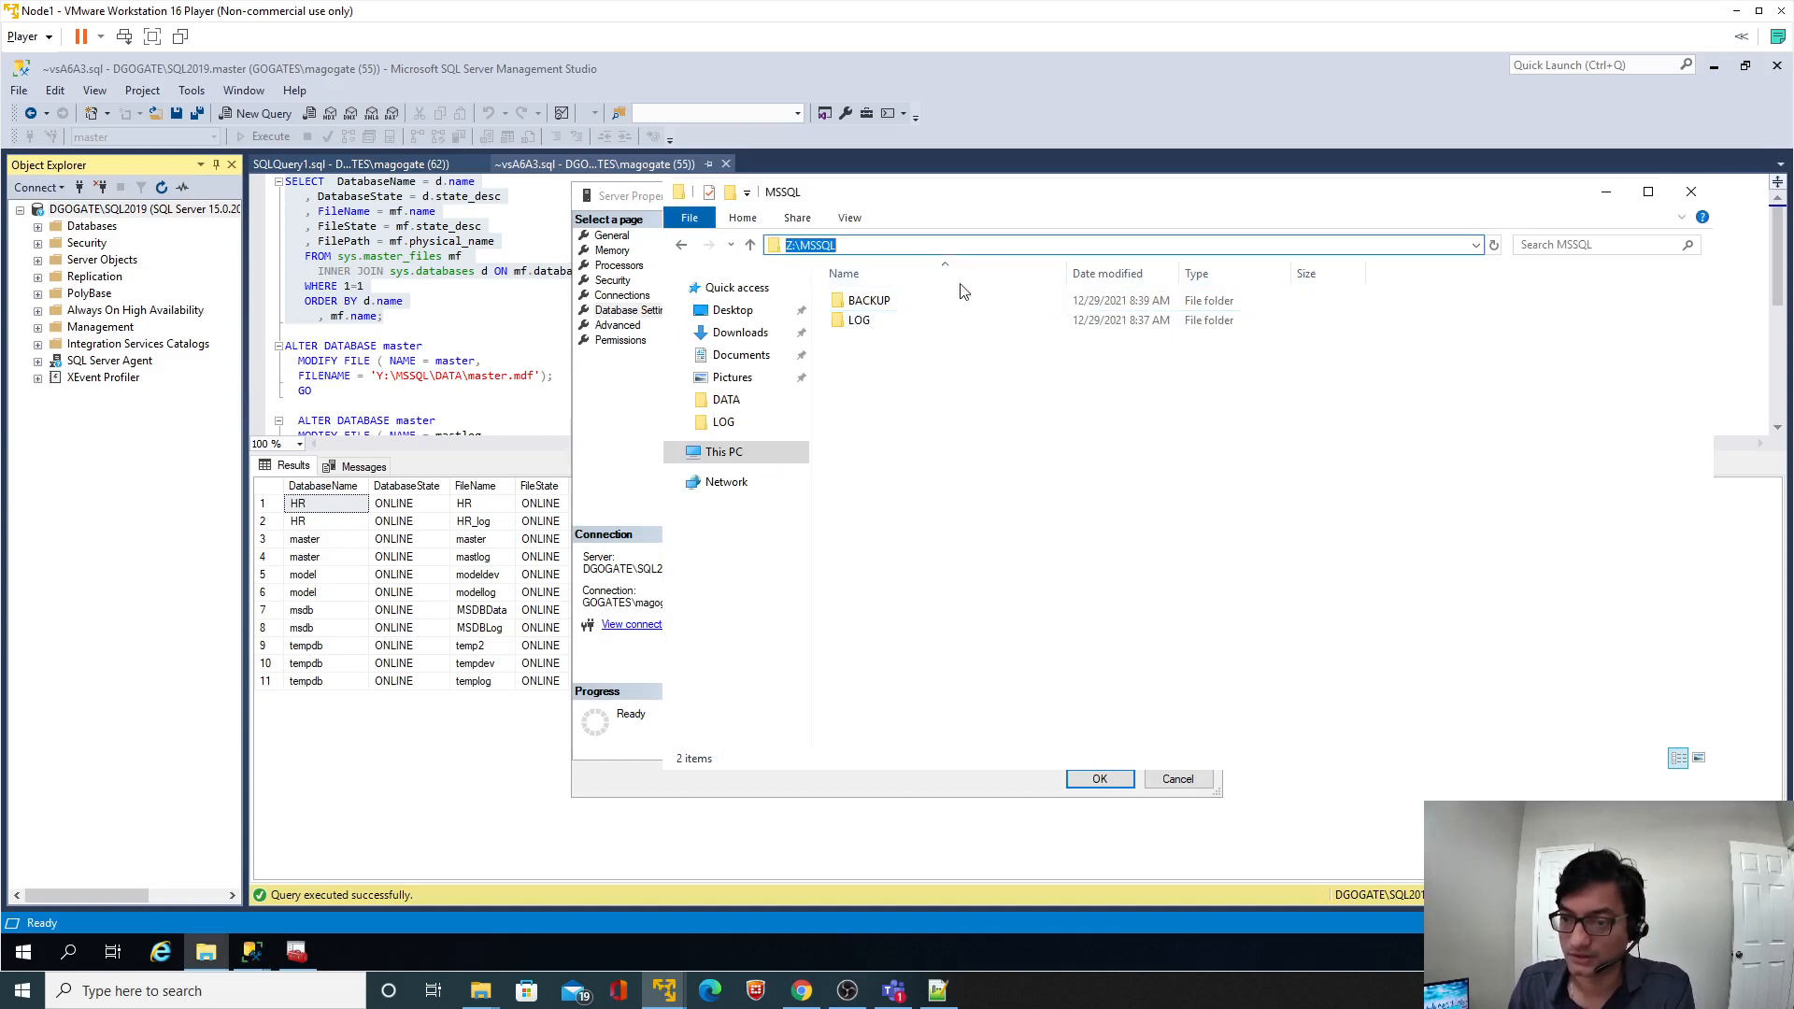
{"action": "left_click", "coordinate": [586, 429]}
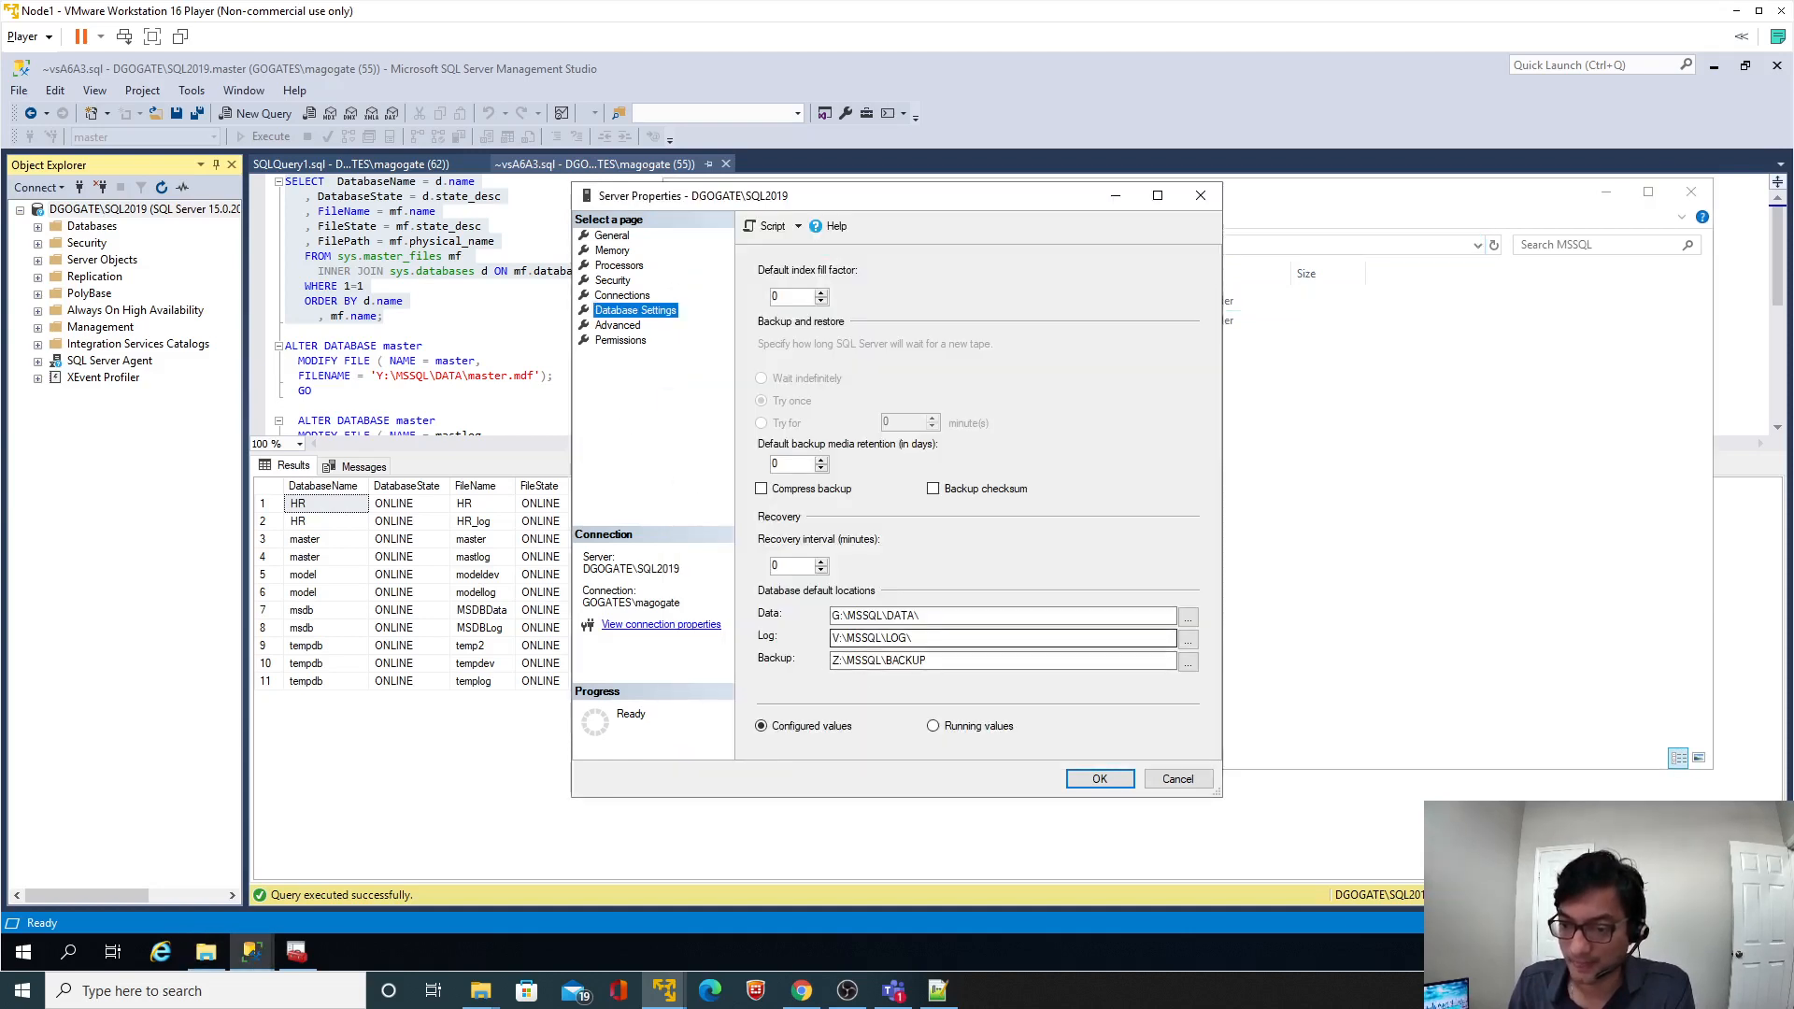
{"action": "left_click_drag", "start_coordinate": [881, 638], "coordinate": [785, 638]}
{"action": "key", "text": "ctrl+v"}
Copy the MSSQL folder path from the Data02 drive, set the default data location to Y:\MSSQL\DATA\, and save the server properties.
{"action": "left_click", "coordinate": [976, 618]}
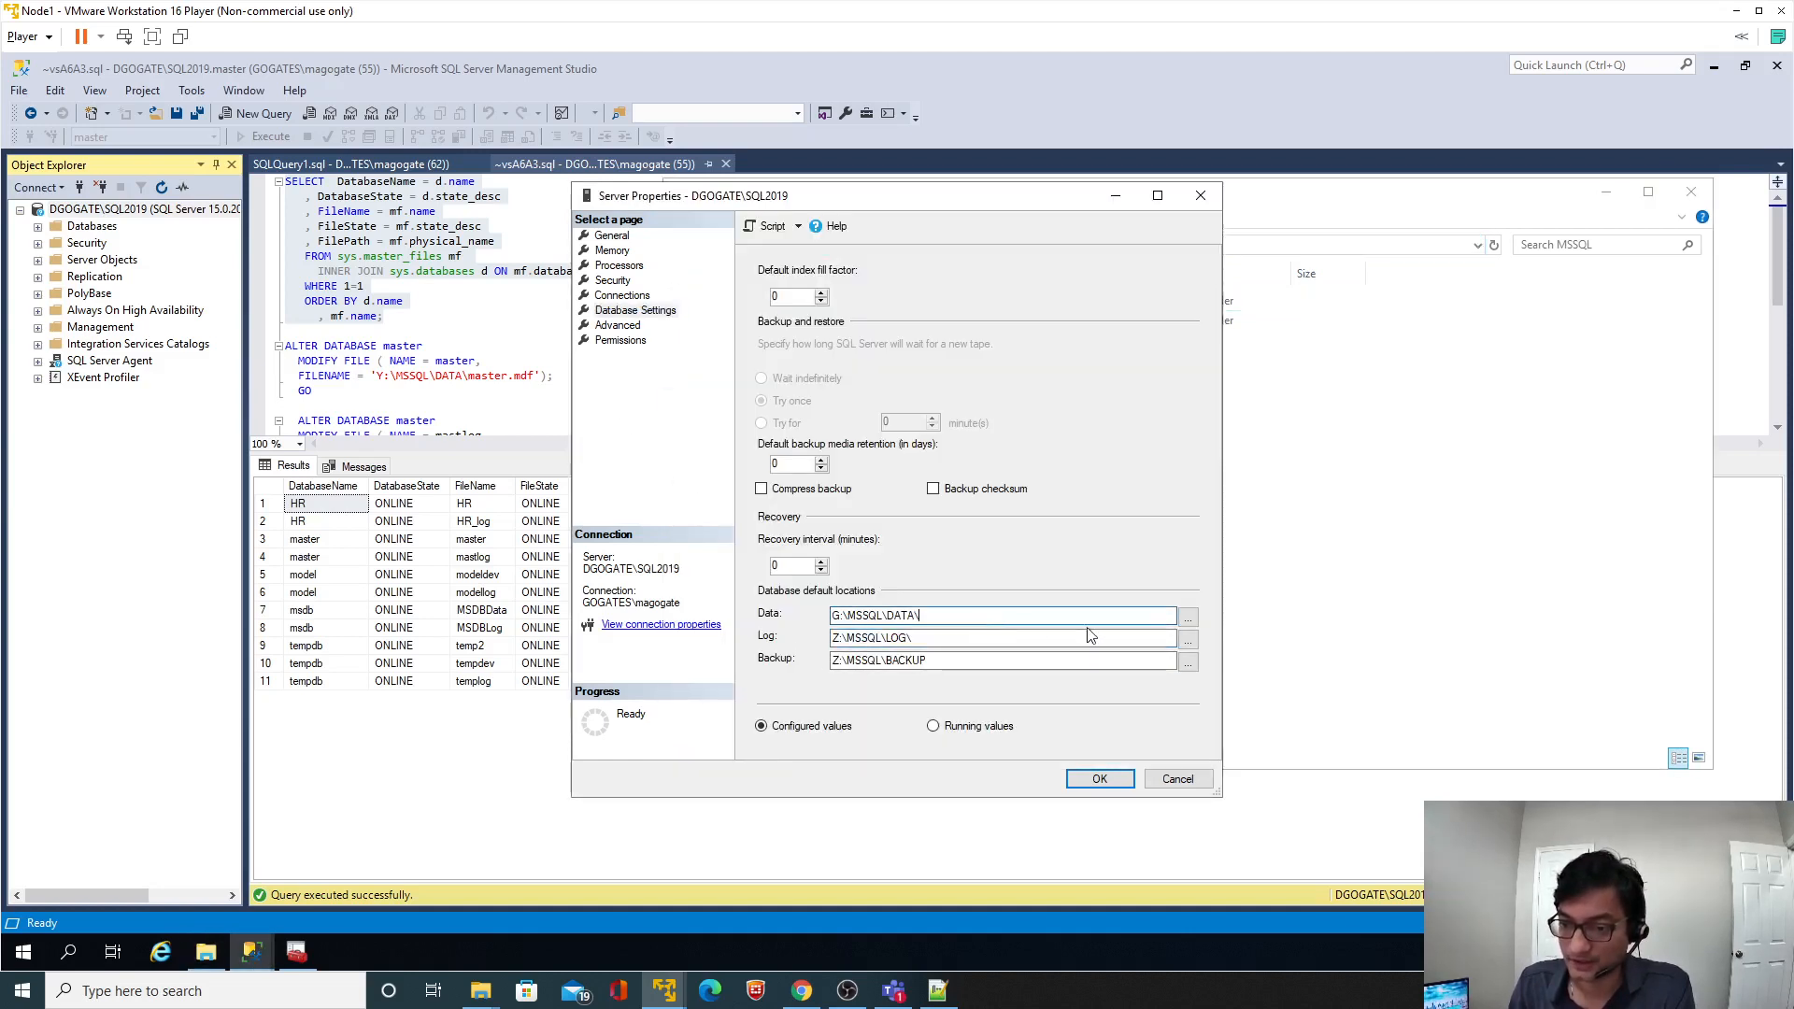
{"action": "left_click", "coordinate": [1349, 564]}
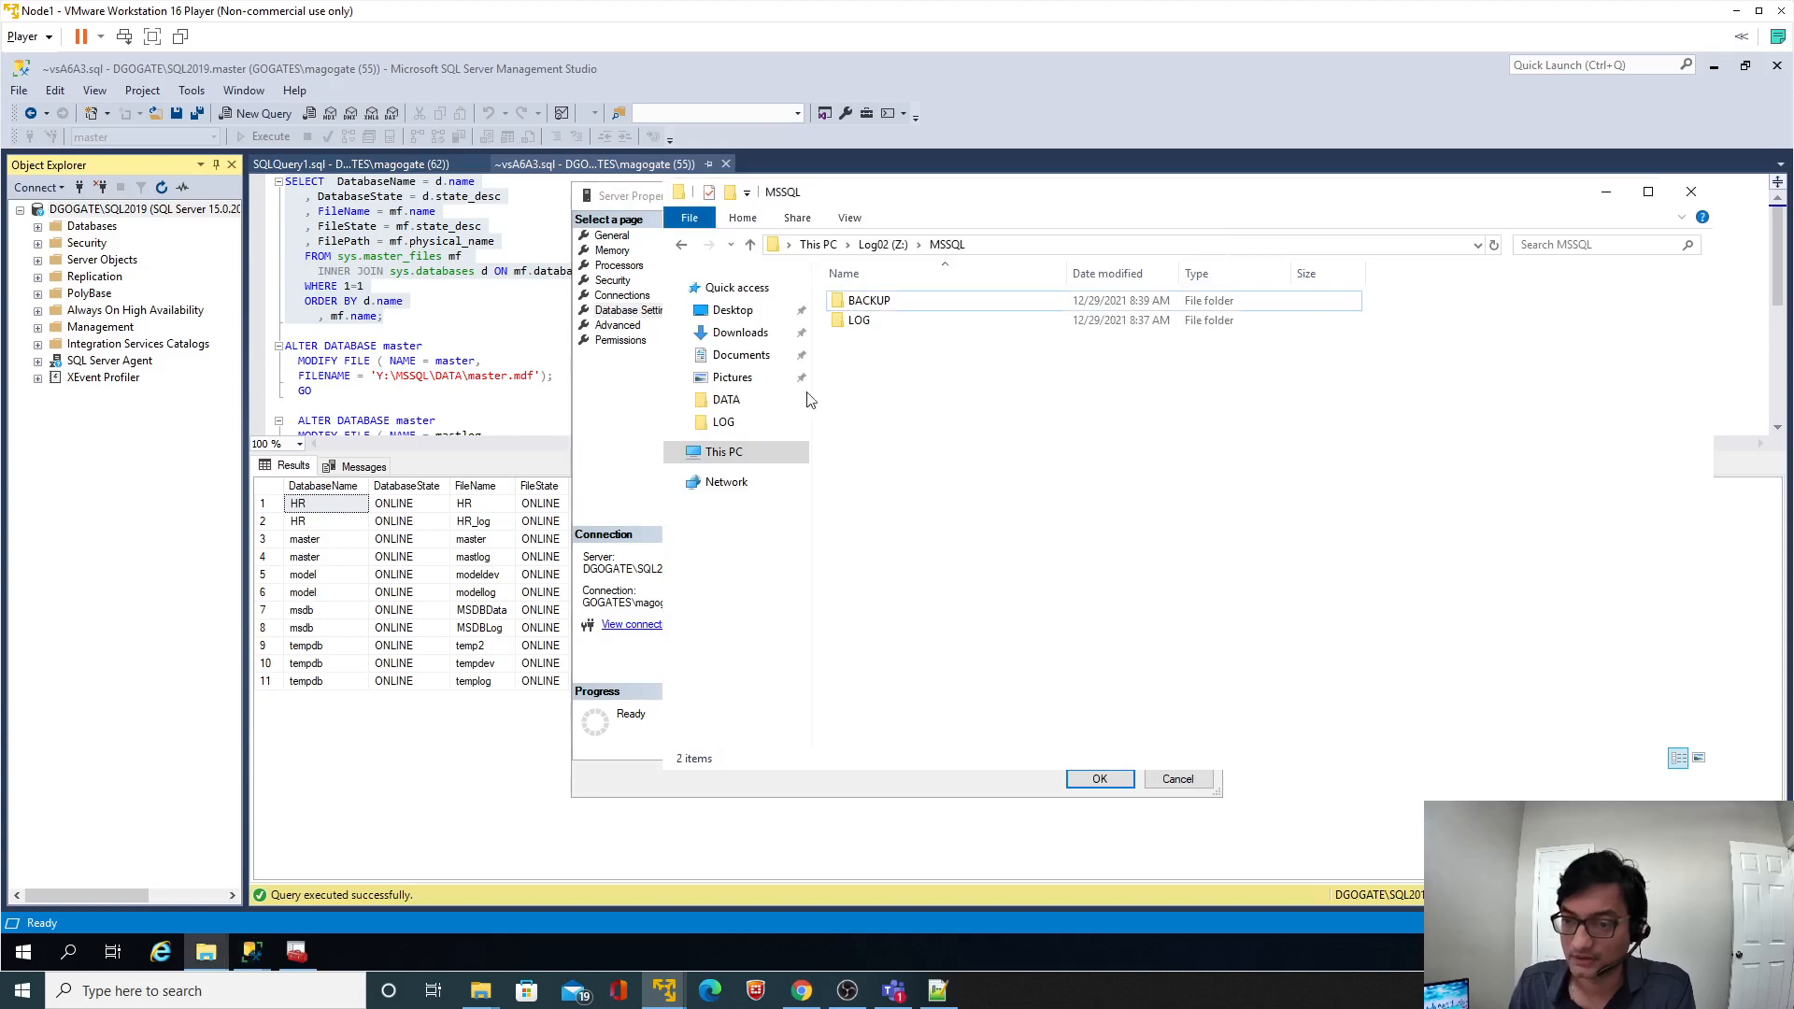
{"action": "left_click", "coordinate": [728, 456]}
{"action": "left_click", "coordinate": [934, 603]}
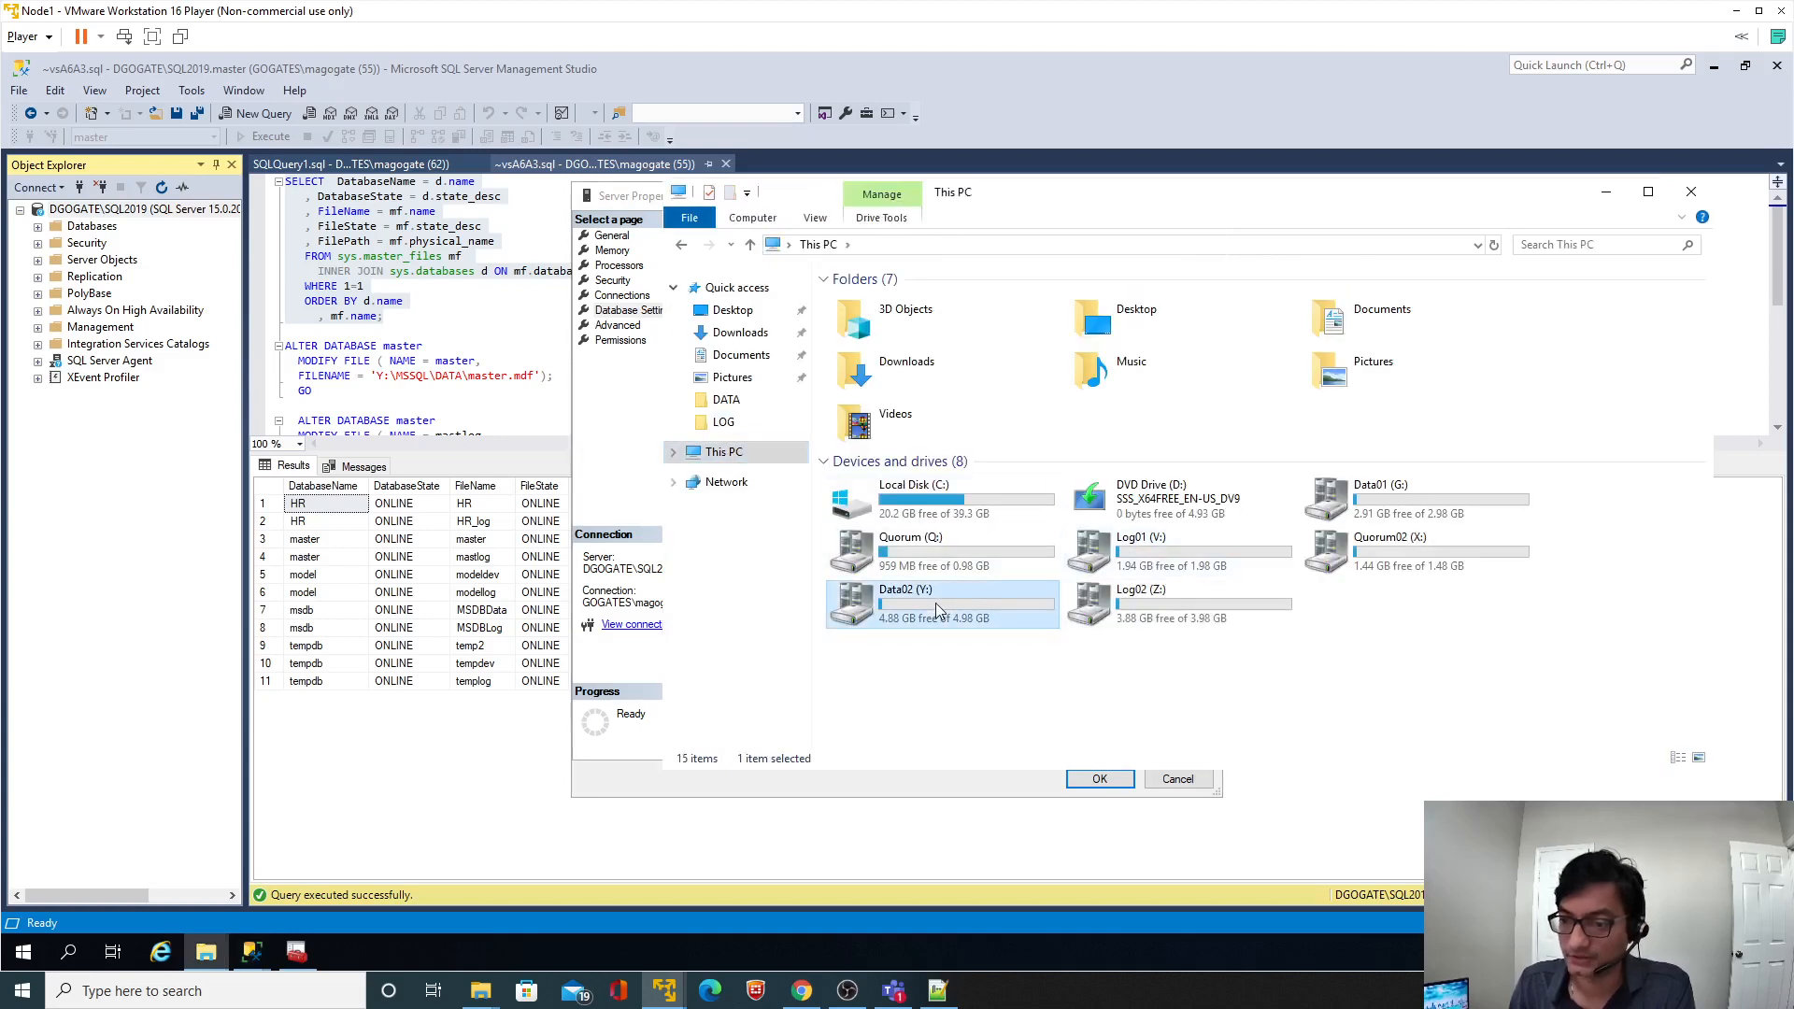
{"action": "double_click", "coordinate": [934, 602]}
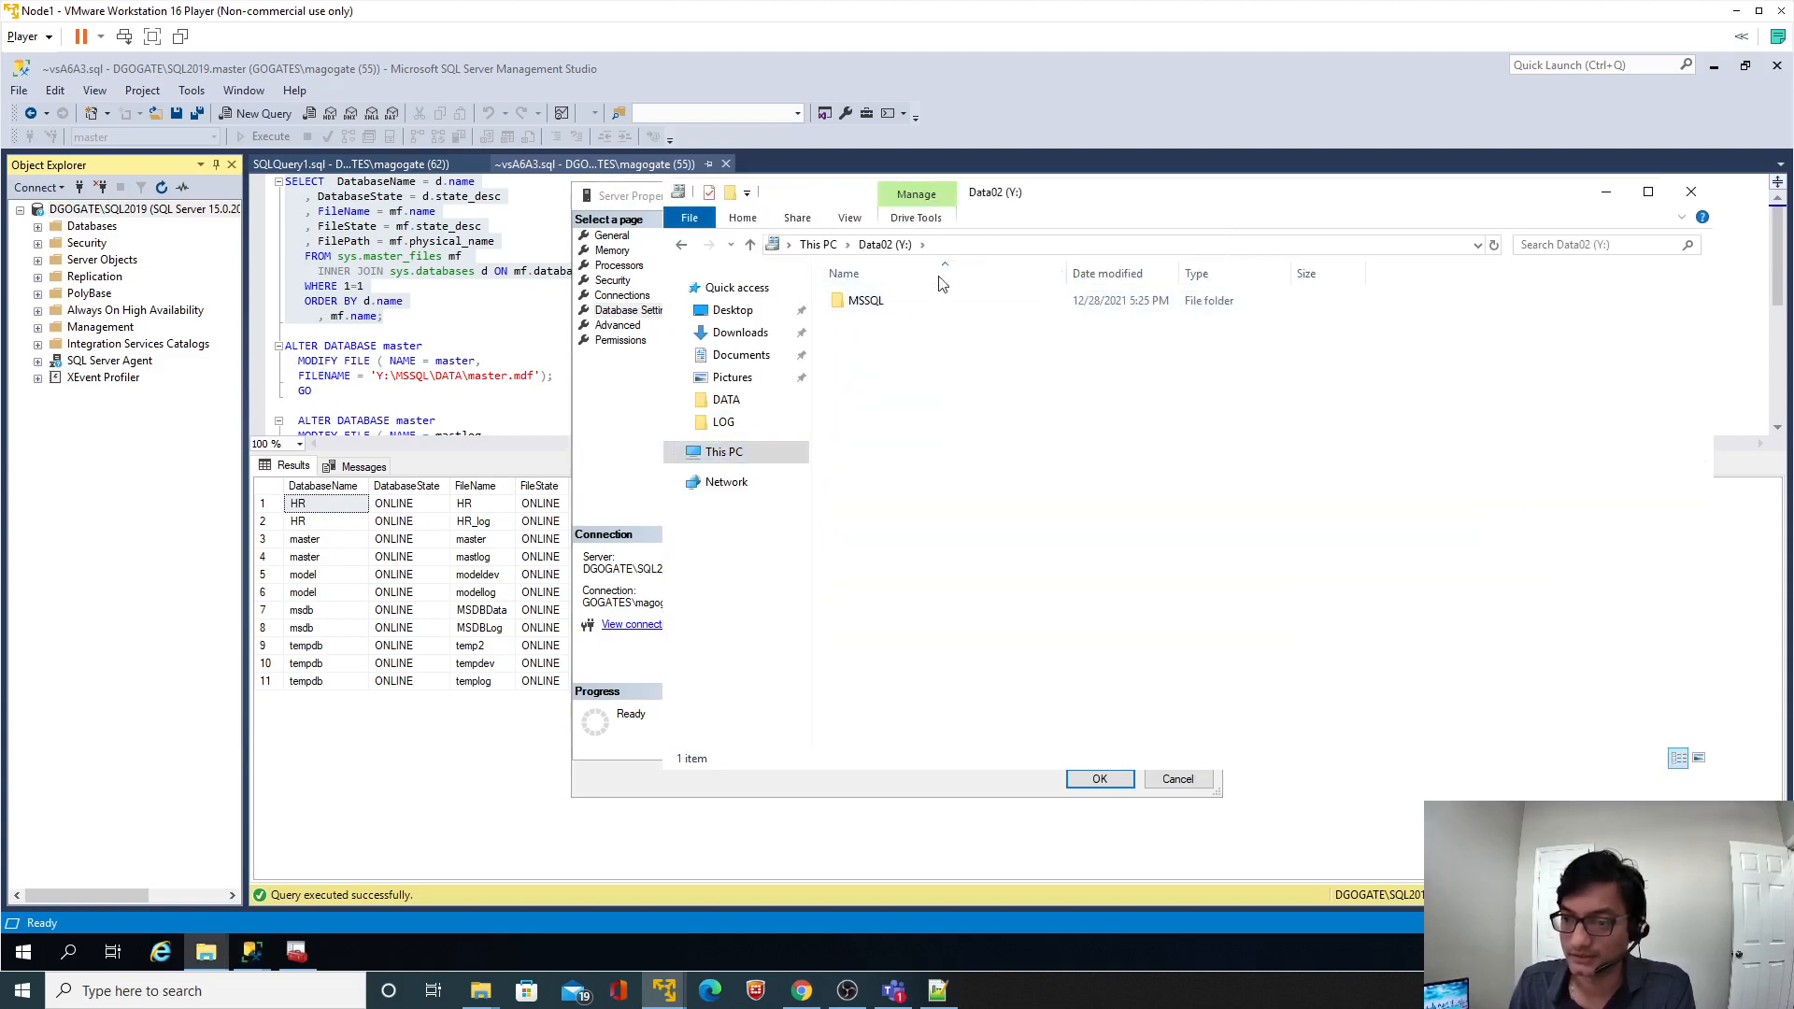
{"action": "double_click", "coordinate": [861, 300]}
{"action": "left_click", "coordinate": [1000, 245]}
{"action": "key", "text": "ctrl+c"}
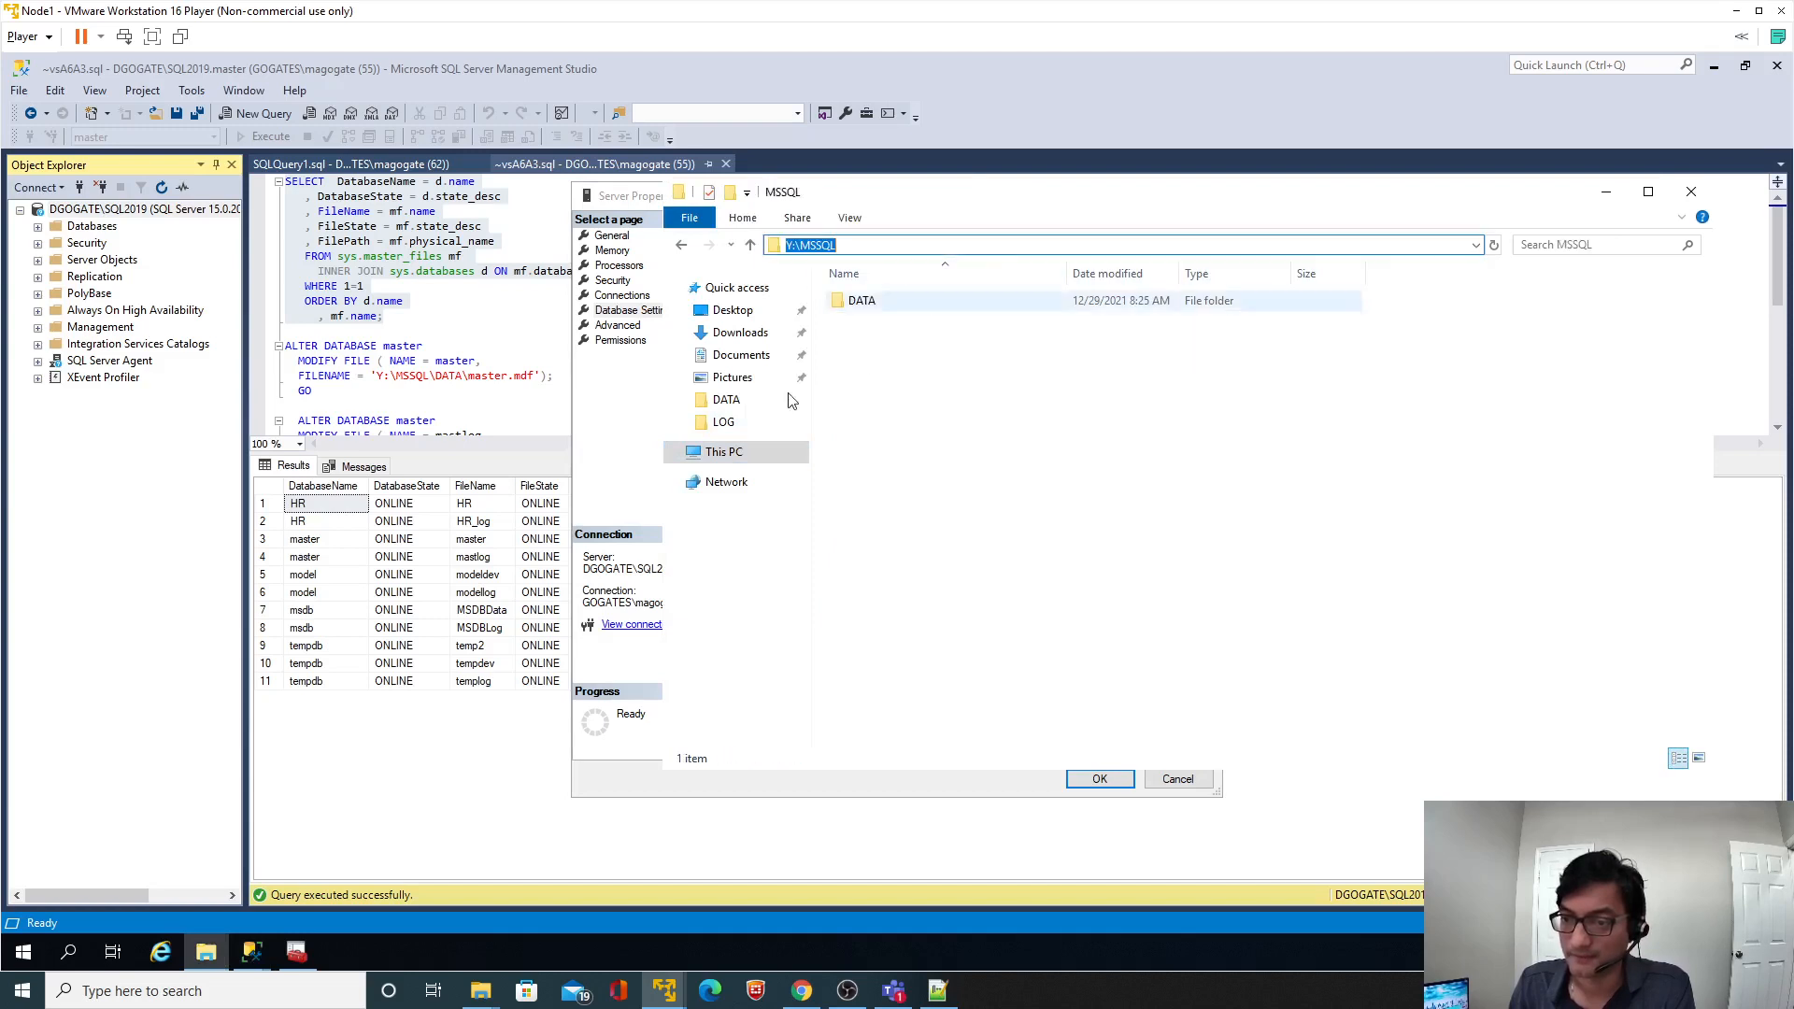
{"action": "left_click", "coordinate": [608, 486]}
{"action": "left_click_drag", "start_coordinate": [832, 616], "coordinate": [887, 616]}
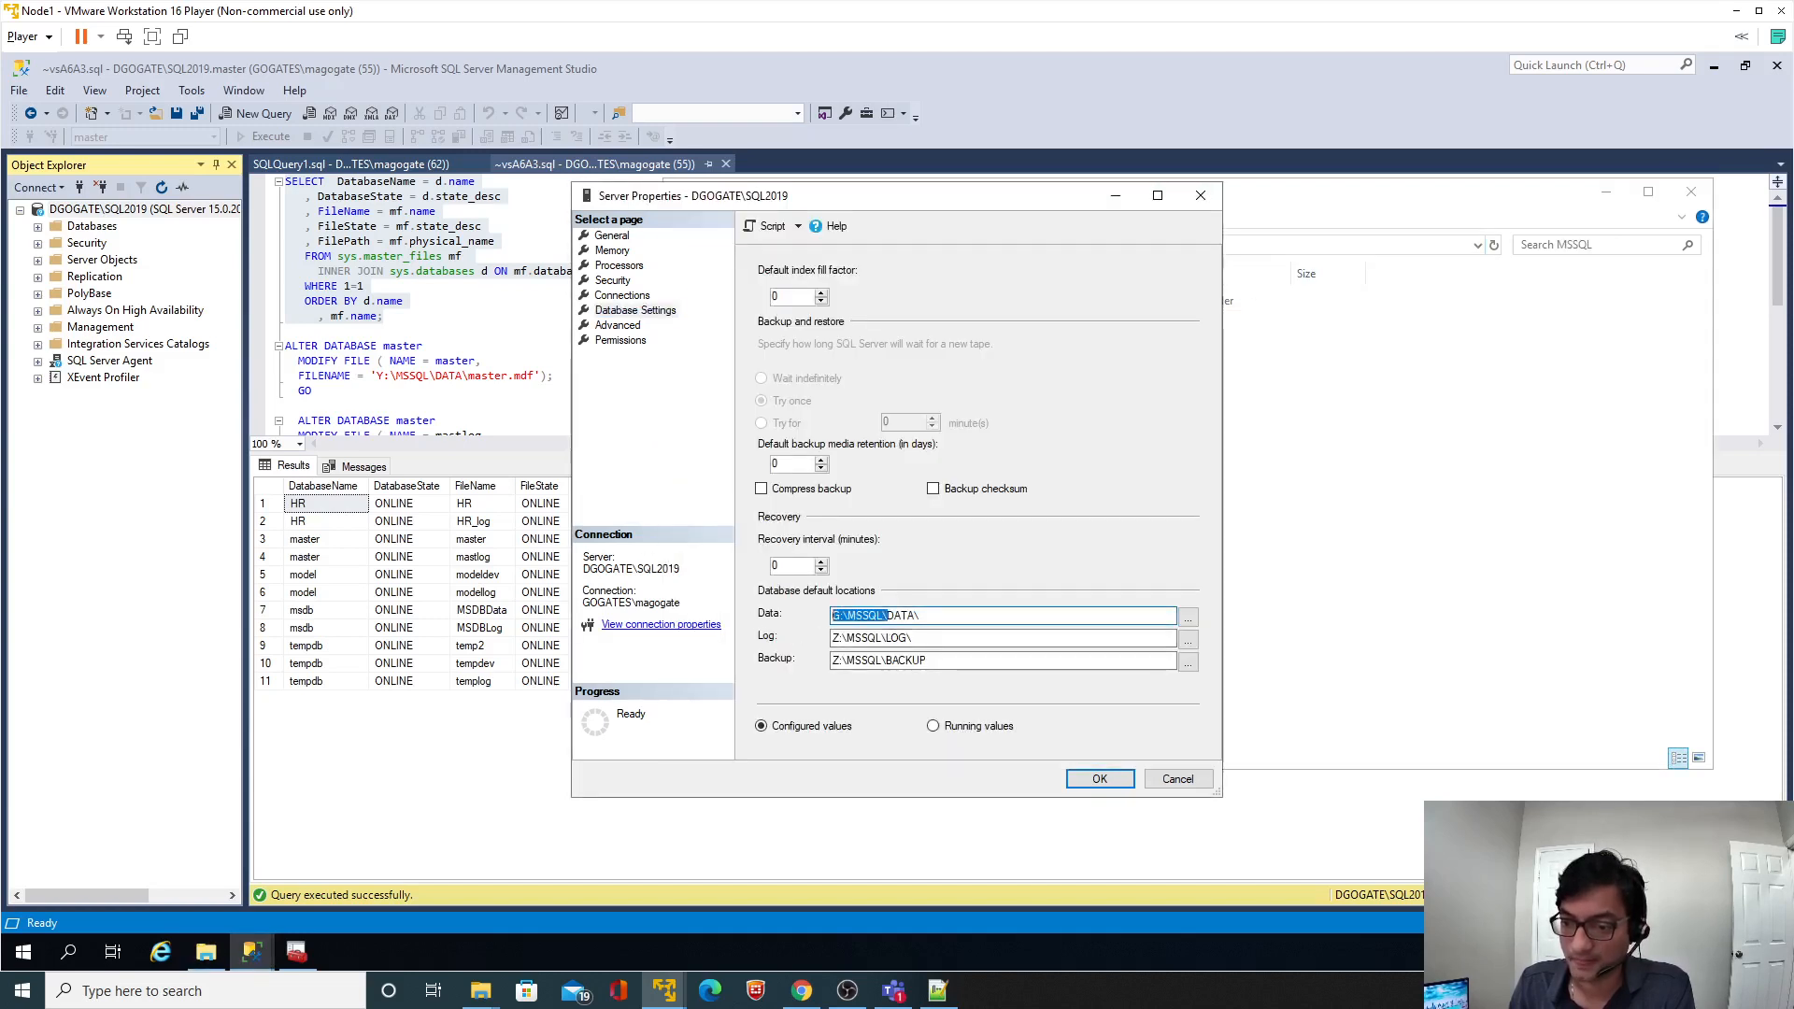
{"action": "key", "text": "ctrl+v"}
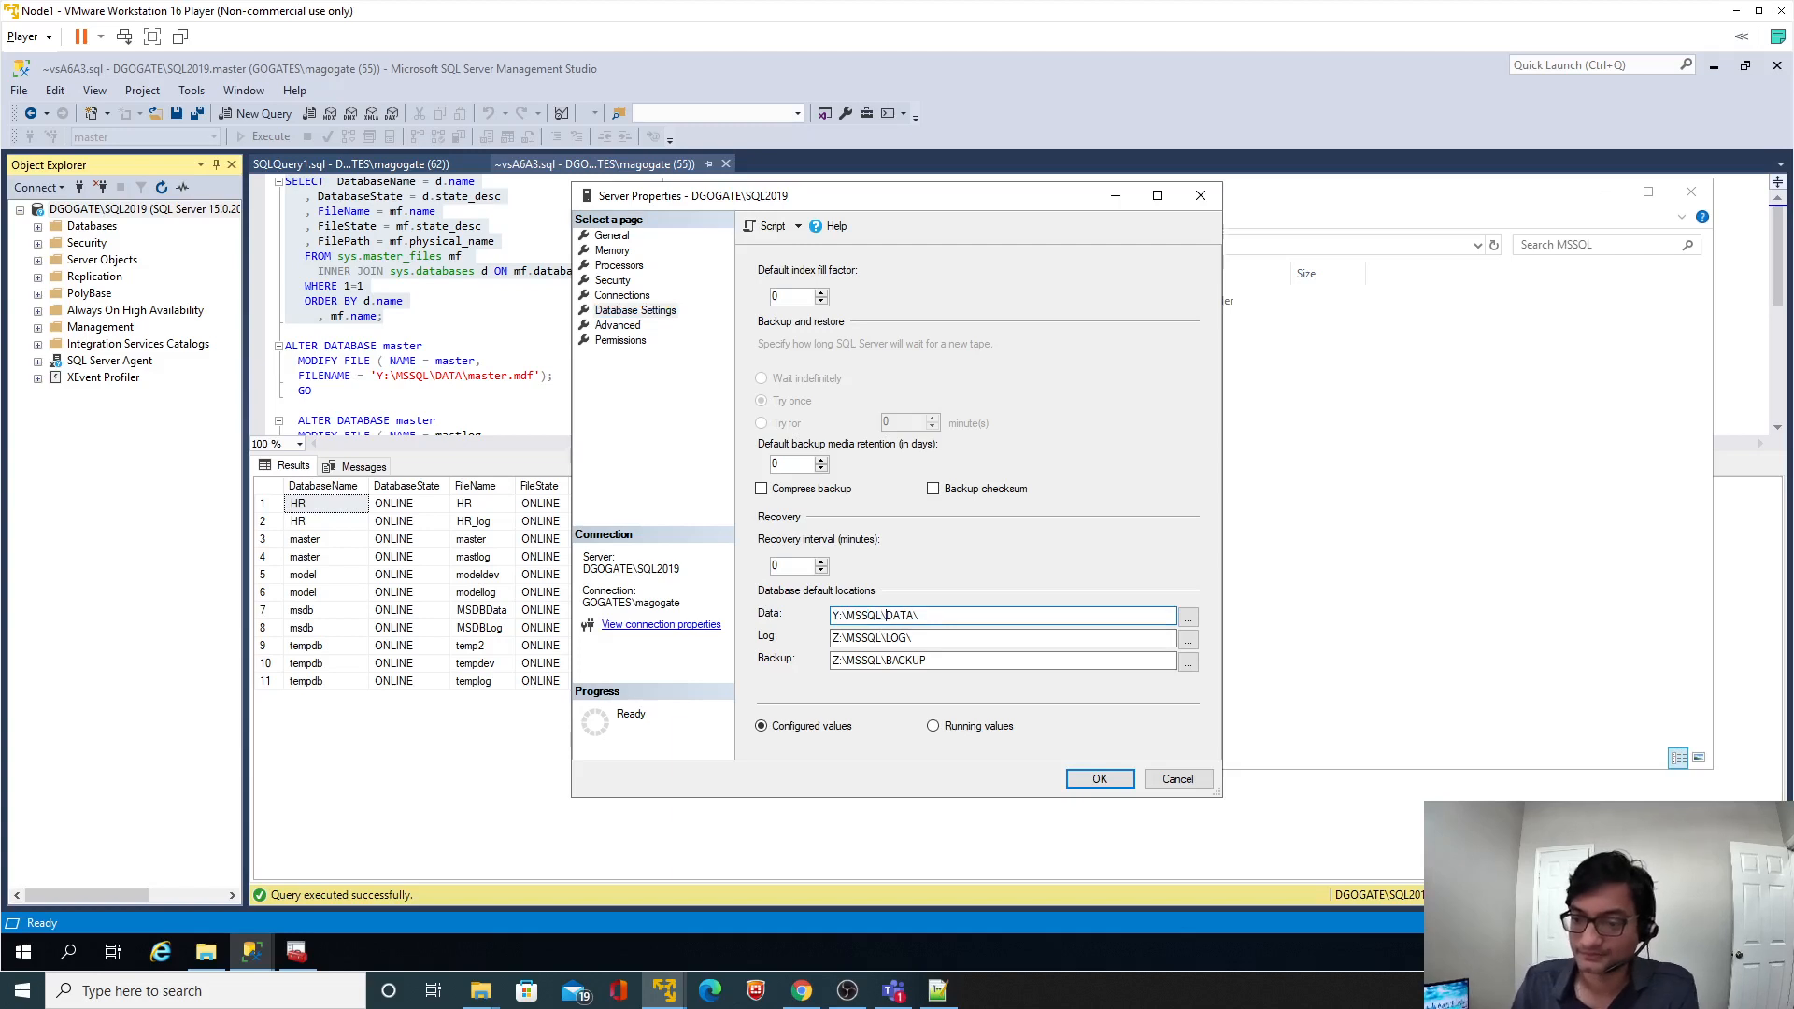
{"action": "left_click", "coordinate": [1088, 778]}
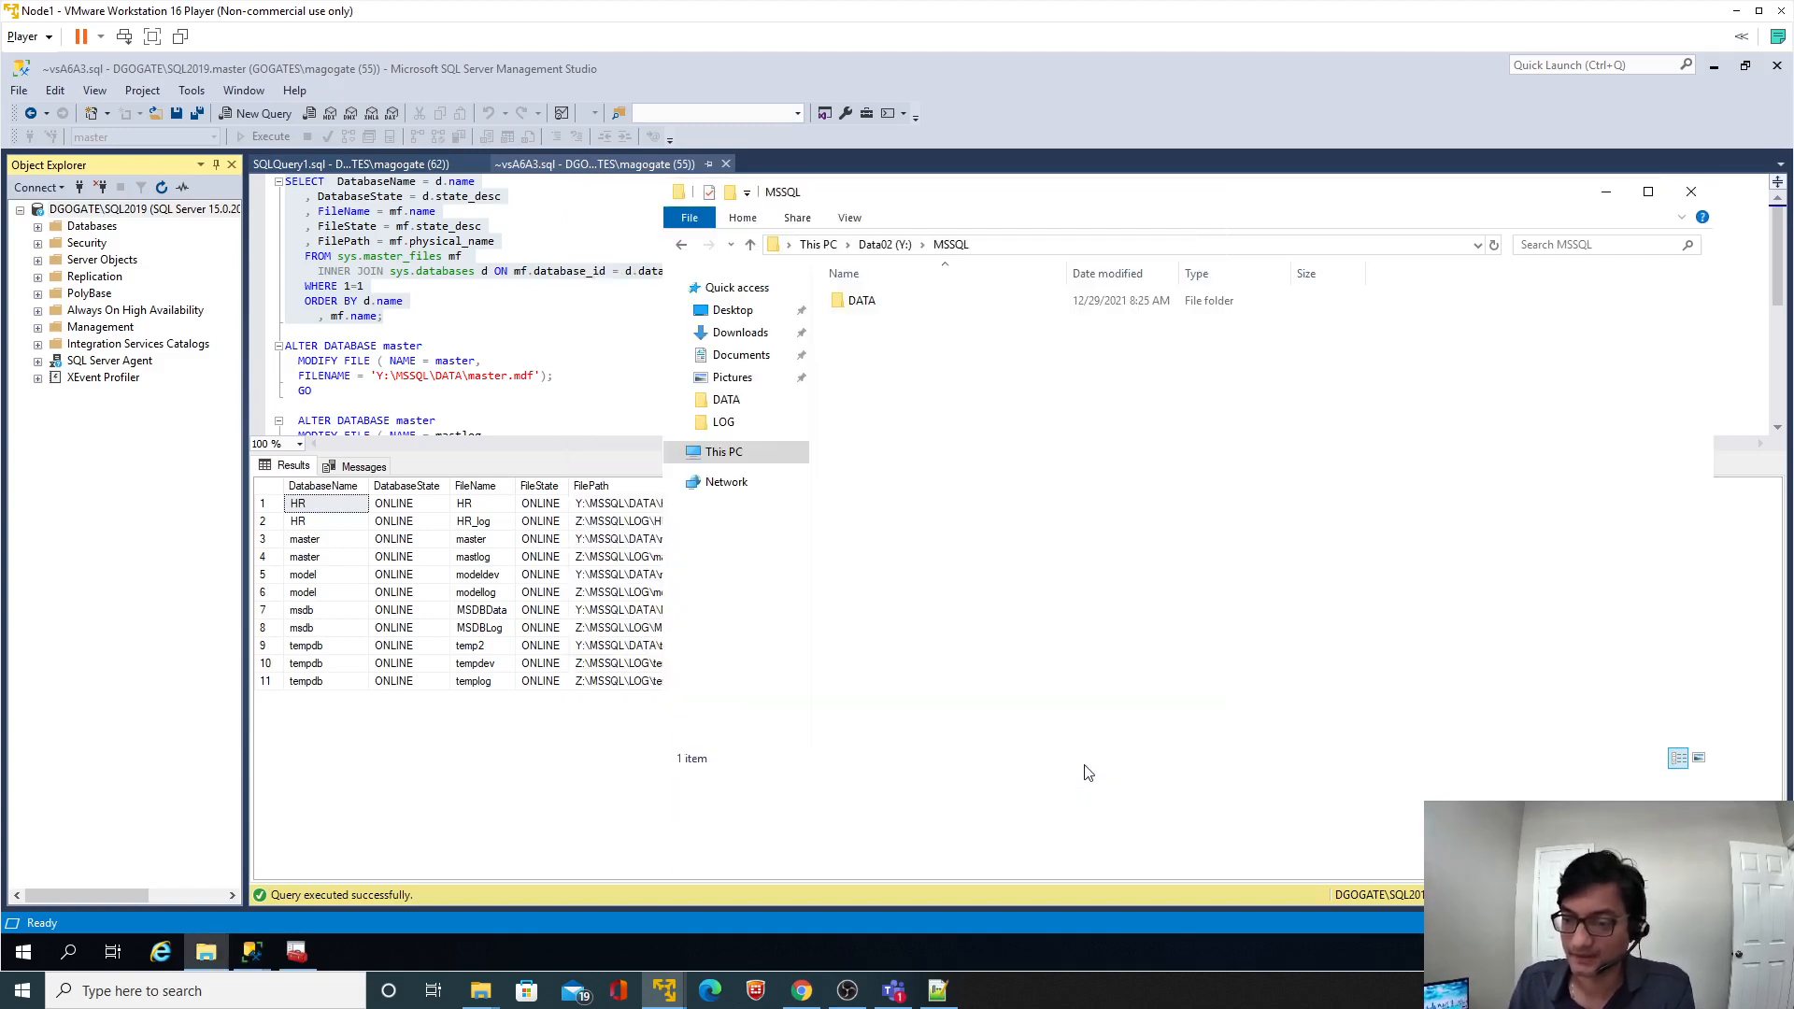
Reopen the SQL2019 server properties, view the general page, and close them without changes.
{"action": "left_click", "coordinate": [561, 316]}
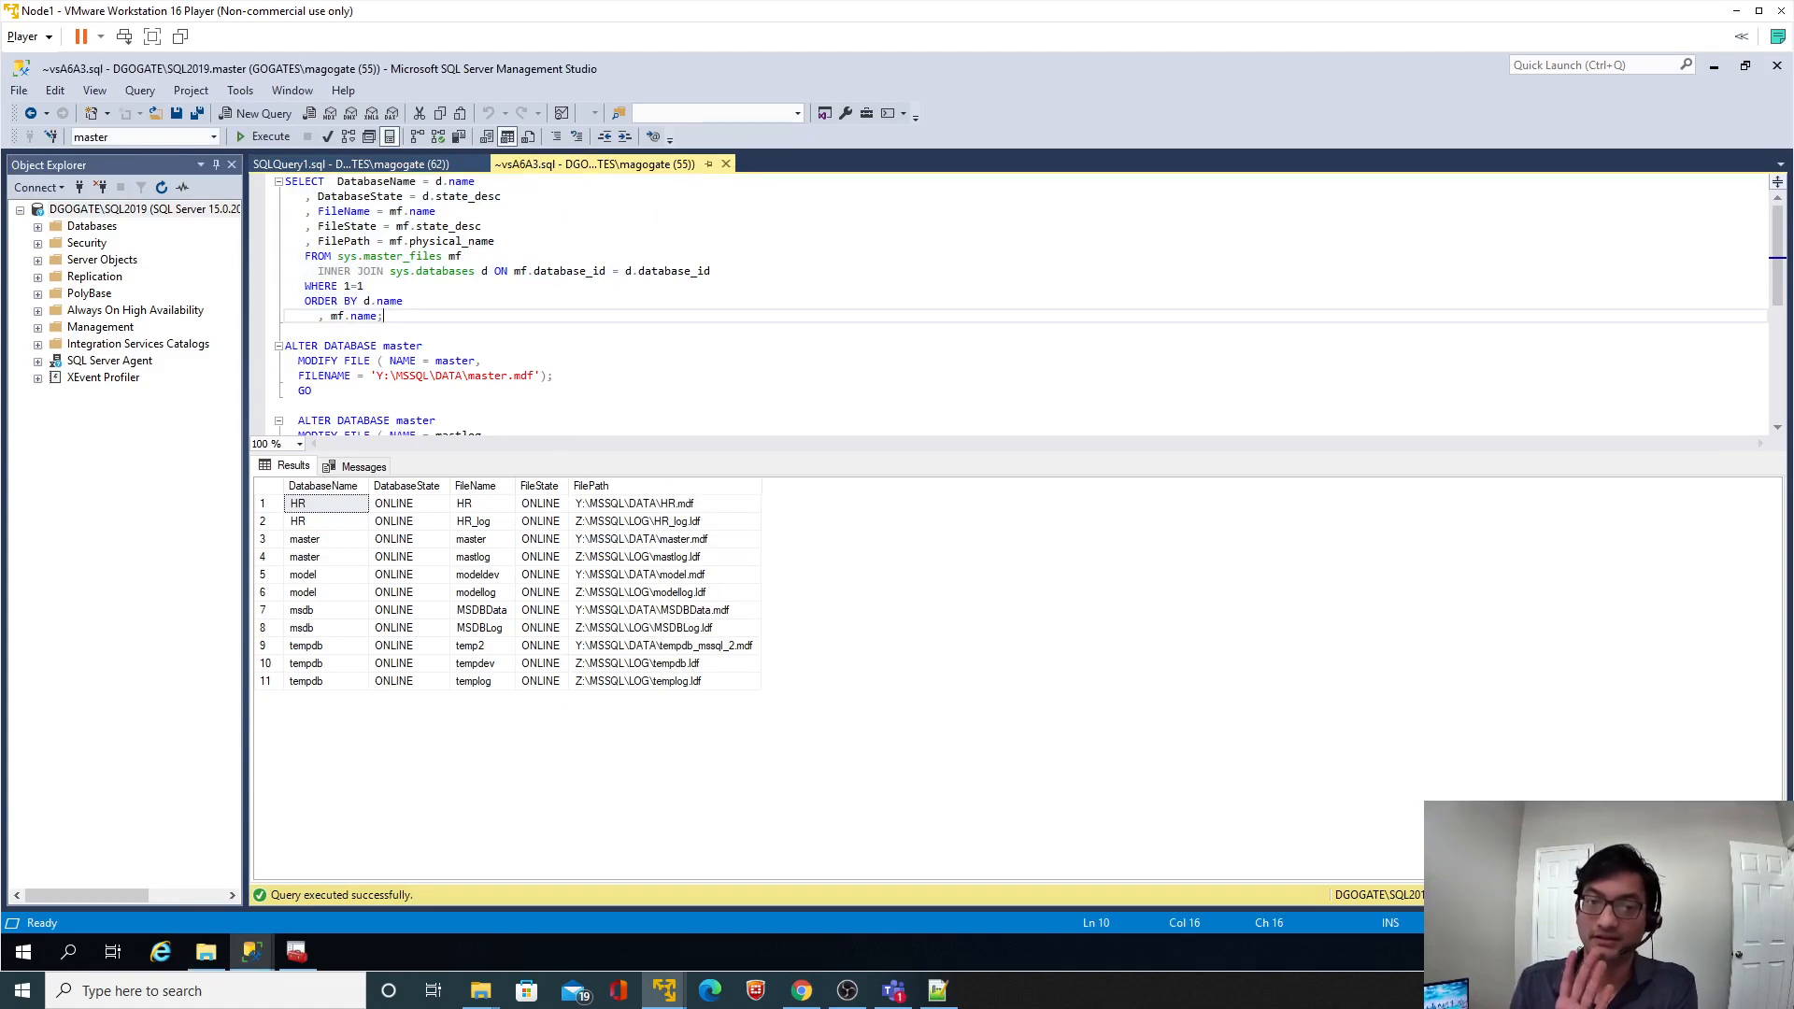
{"action": "right_click", "coordinate": [97, 209]}
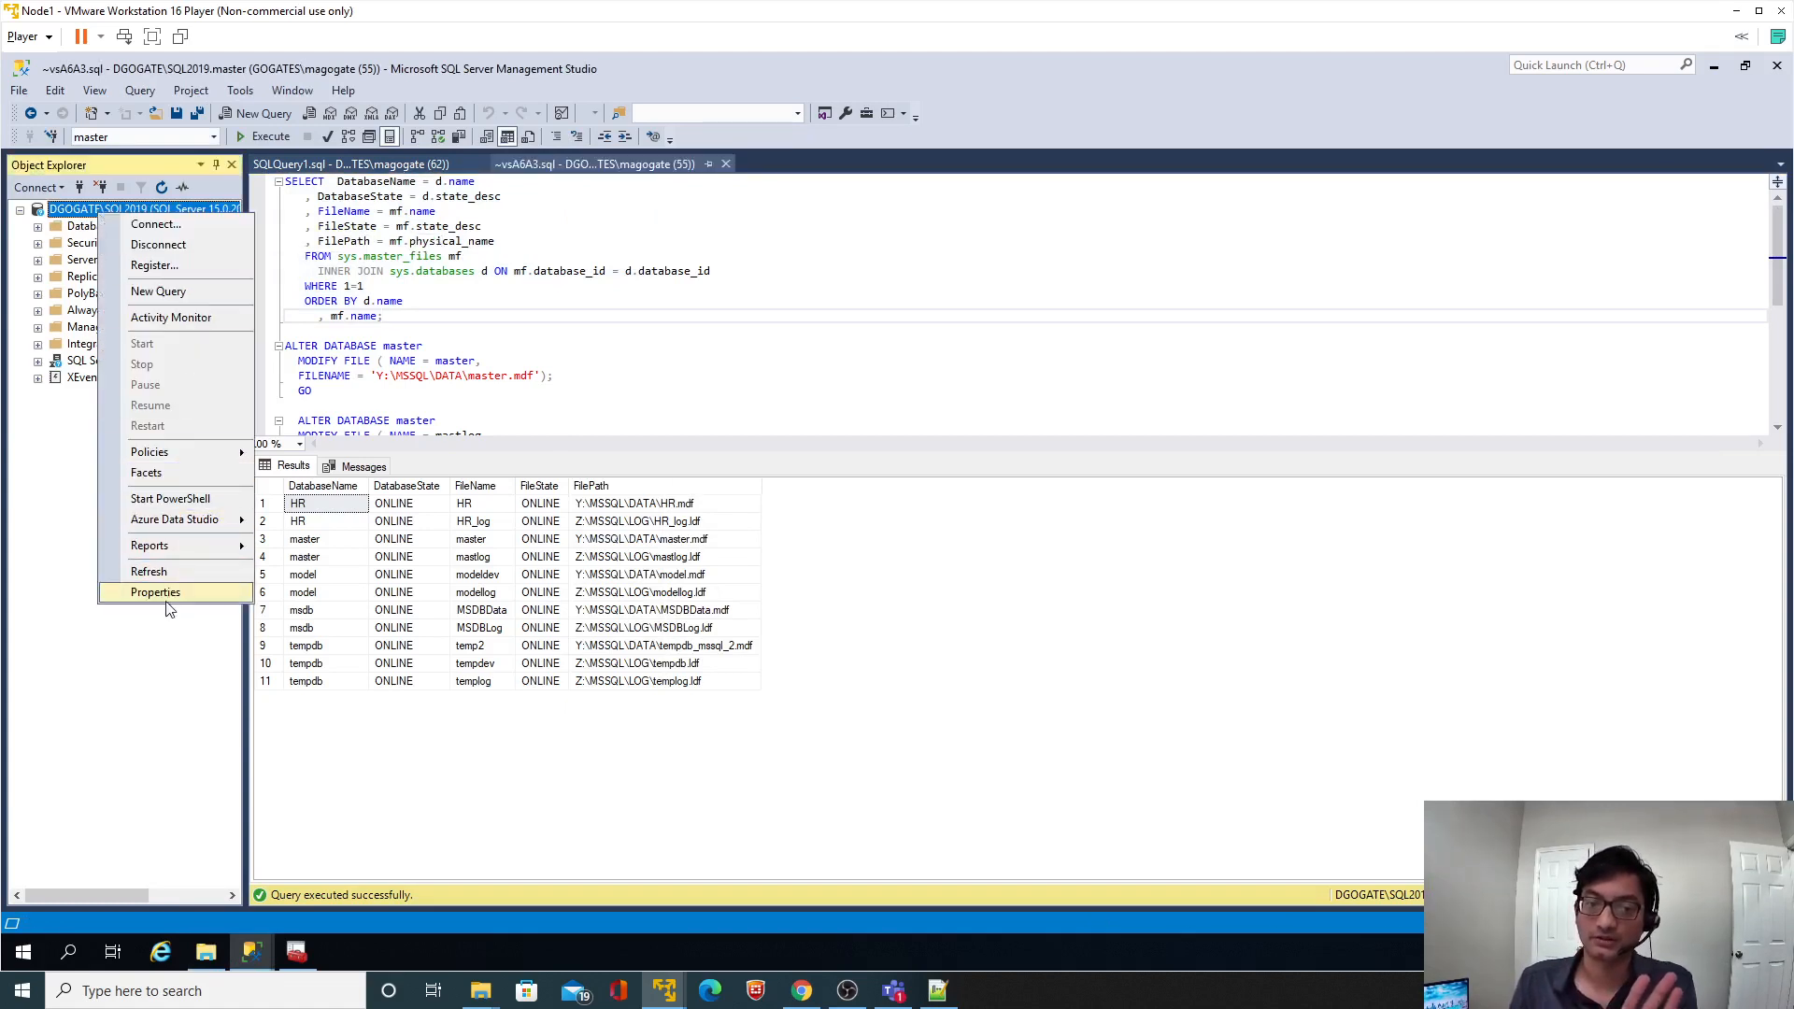
{"action": "left_click", "coordinate": [172, 596]}
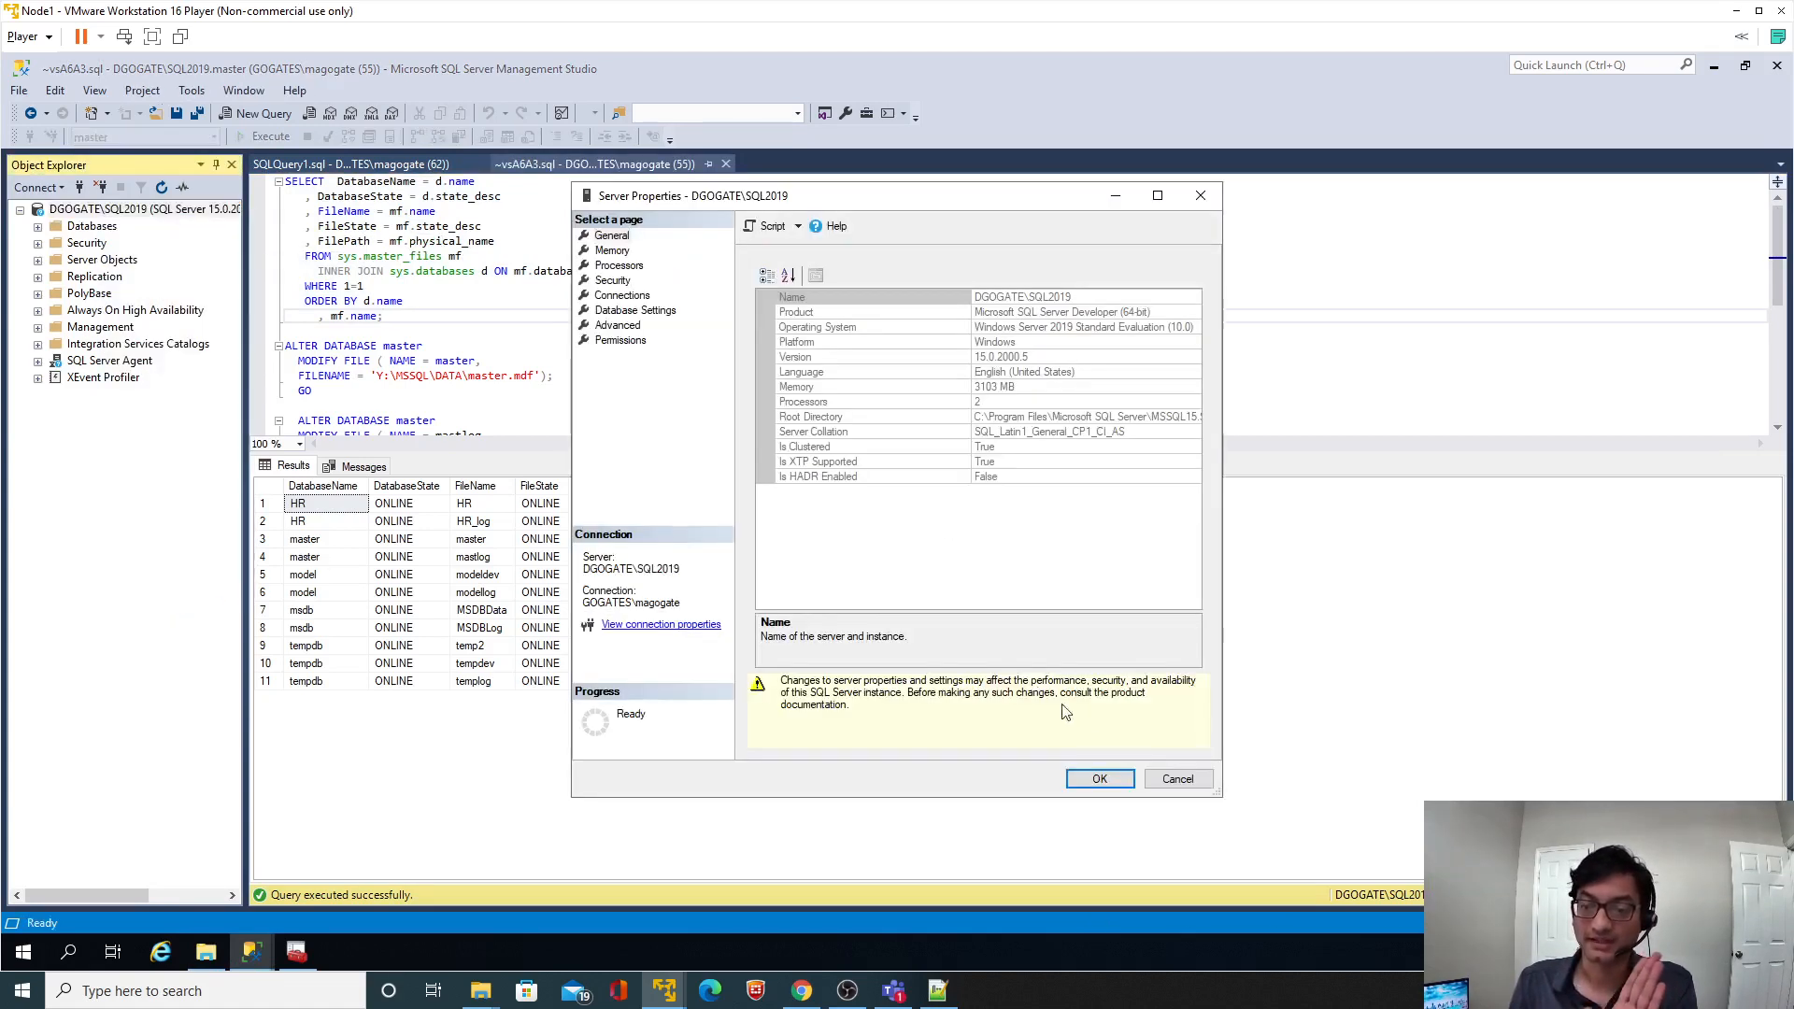
{"action": "left_click", "coordinate": [1176, 778]}
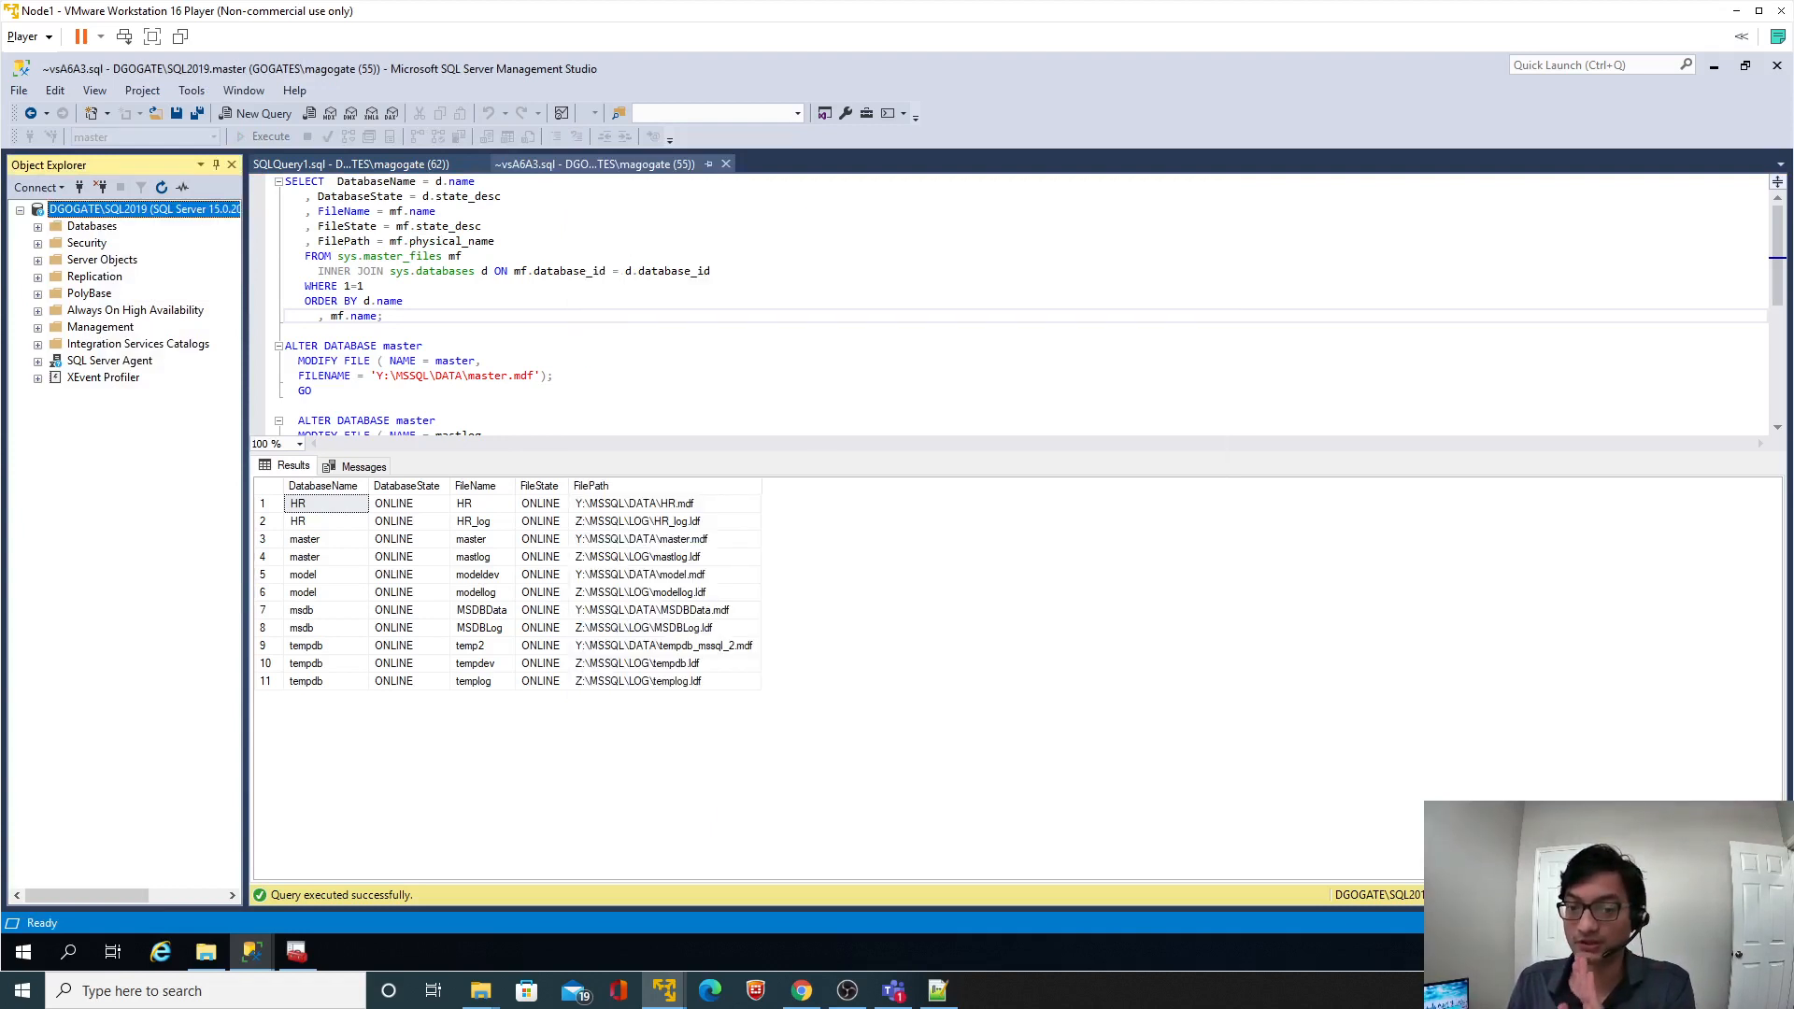
Check the startup parameters of the SQL Server (SQL2019) service in SQL Server Configuration Manager and close its properties without changes.
{"action": "left_click", "coordinate": [296, 951]}
{"action": "right_click", "coordinate": [370, 164]}
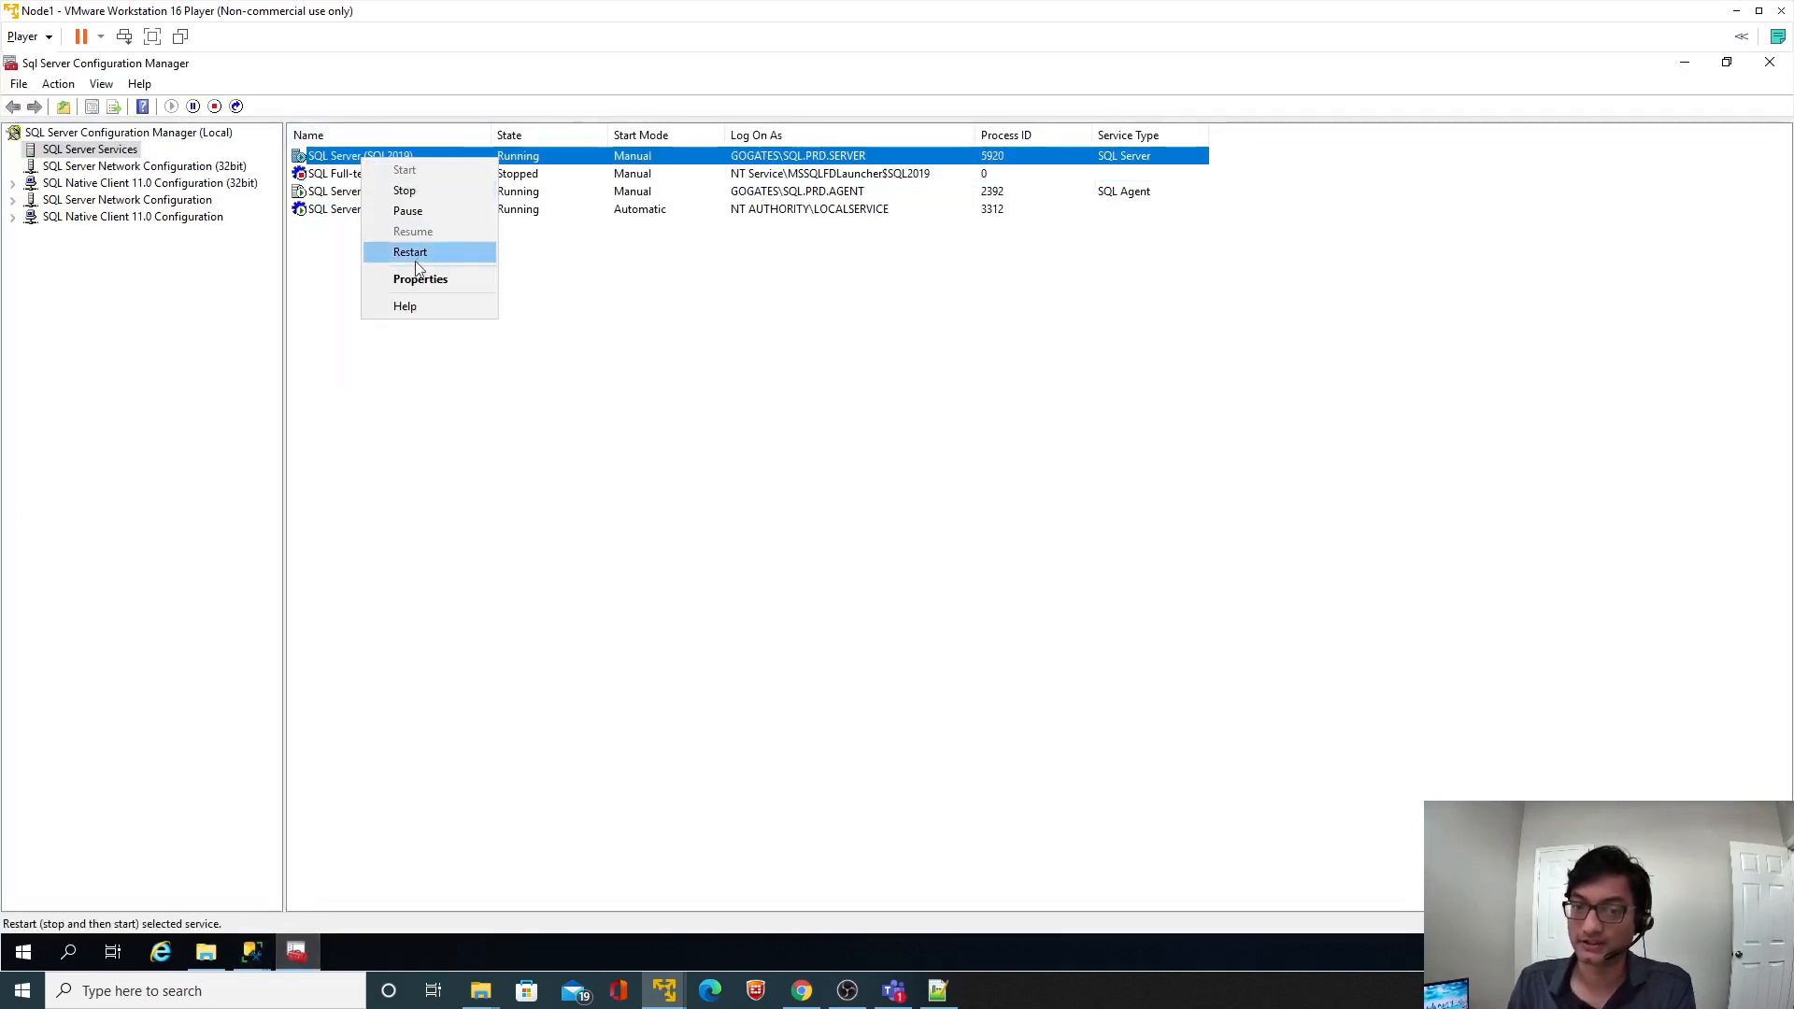
{"action": "left_click", "coordinate": [413, 279]}
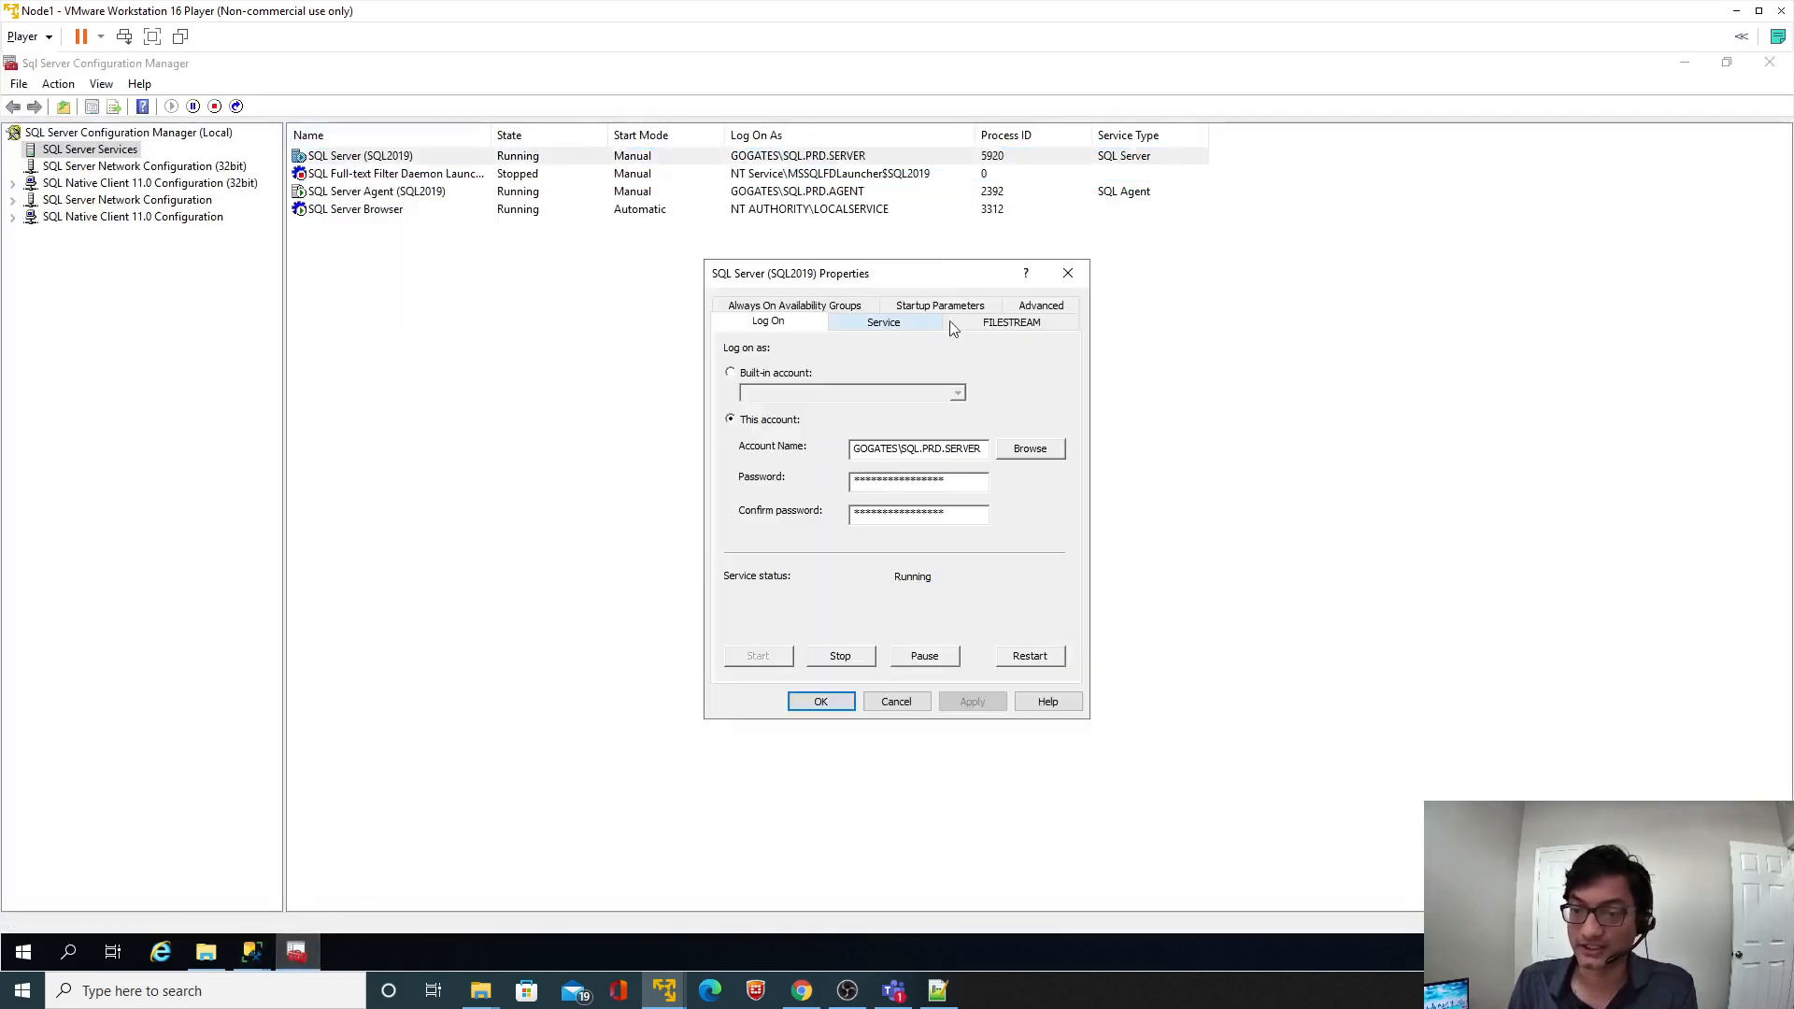
{"action": "left_click", "coordinate": [952, 312]}
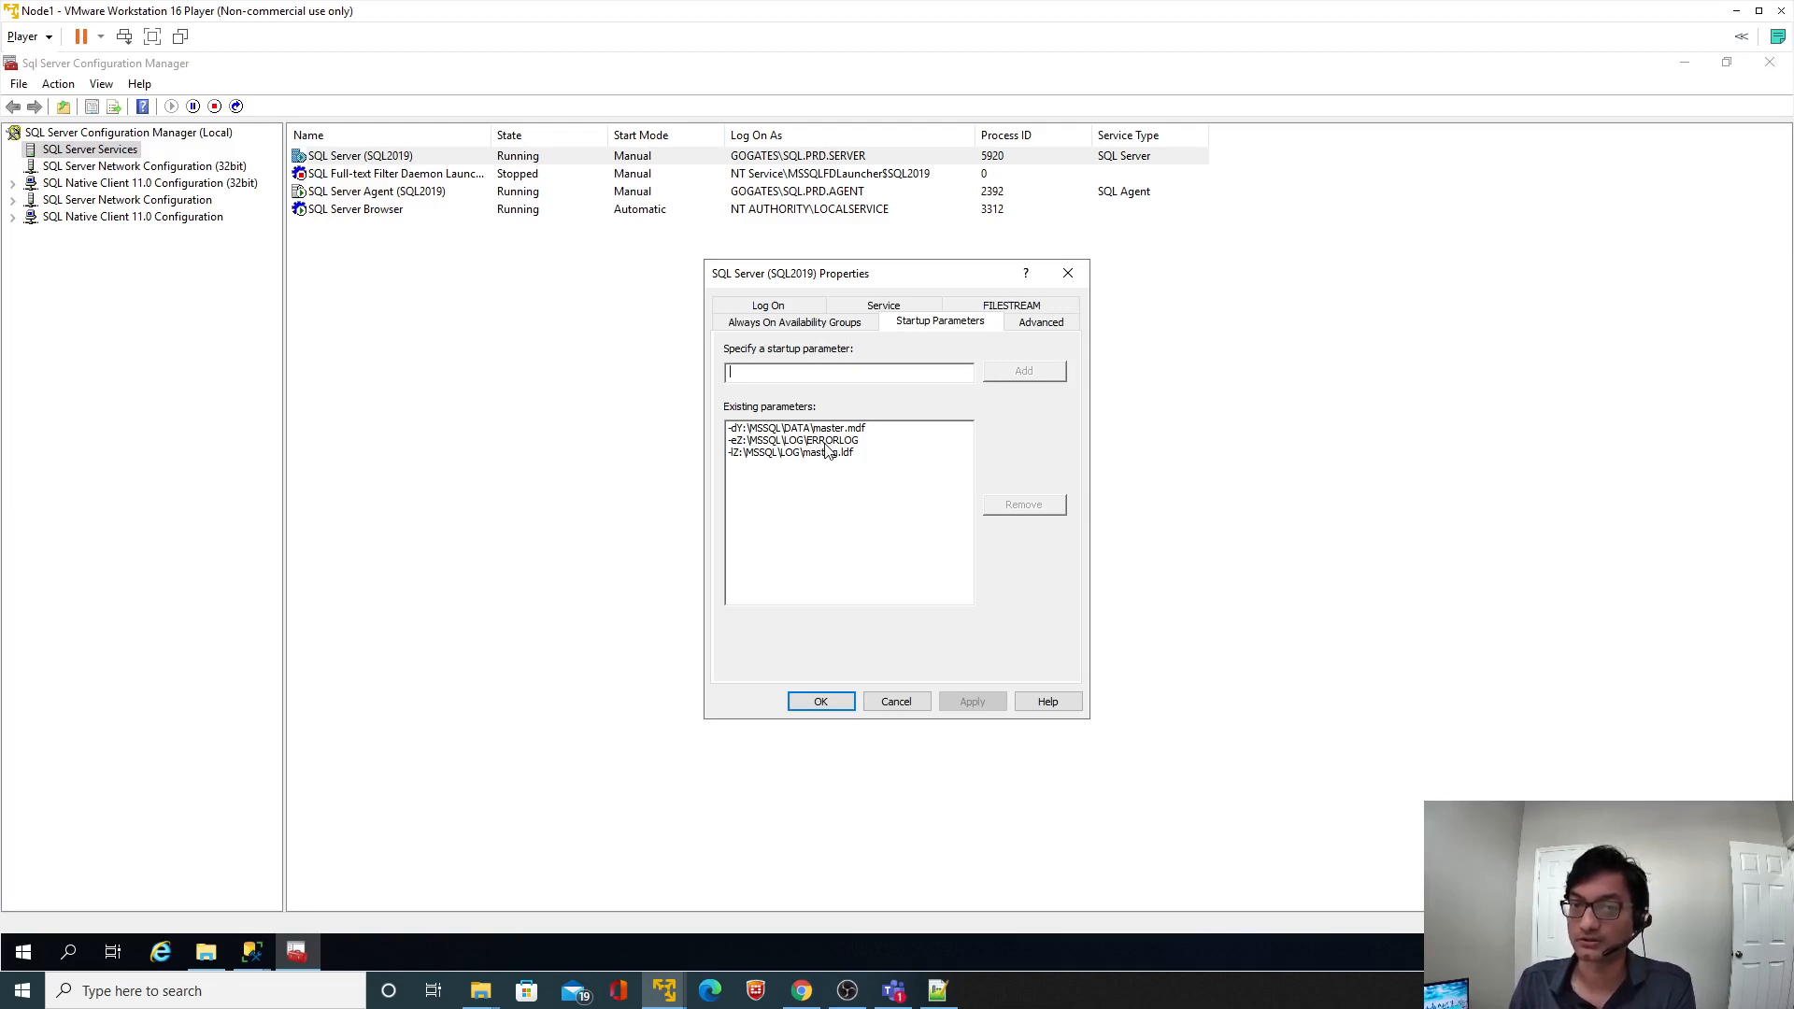
{"action": "left_click", "coordinate": [897, 701]}
Switch to the GitHub README in Chrome and review the list of SAN-dependent components, including the SQL log path, SQLAgent.out log file and quorum drive.
{"action": "left_click", "coordinate": [801, 990]}
{"action": "left_click", "coordinate": [1185, 537]}
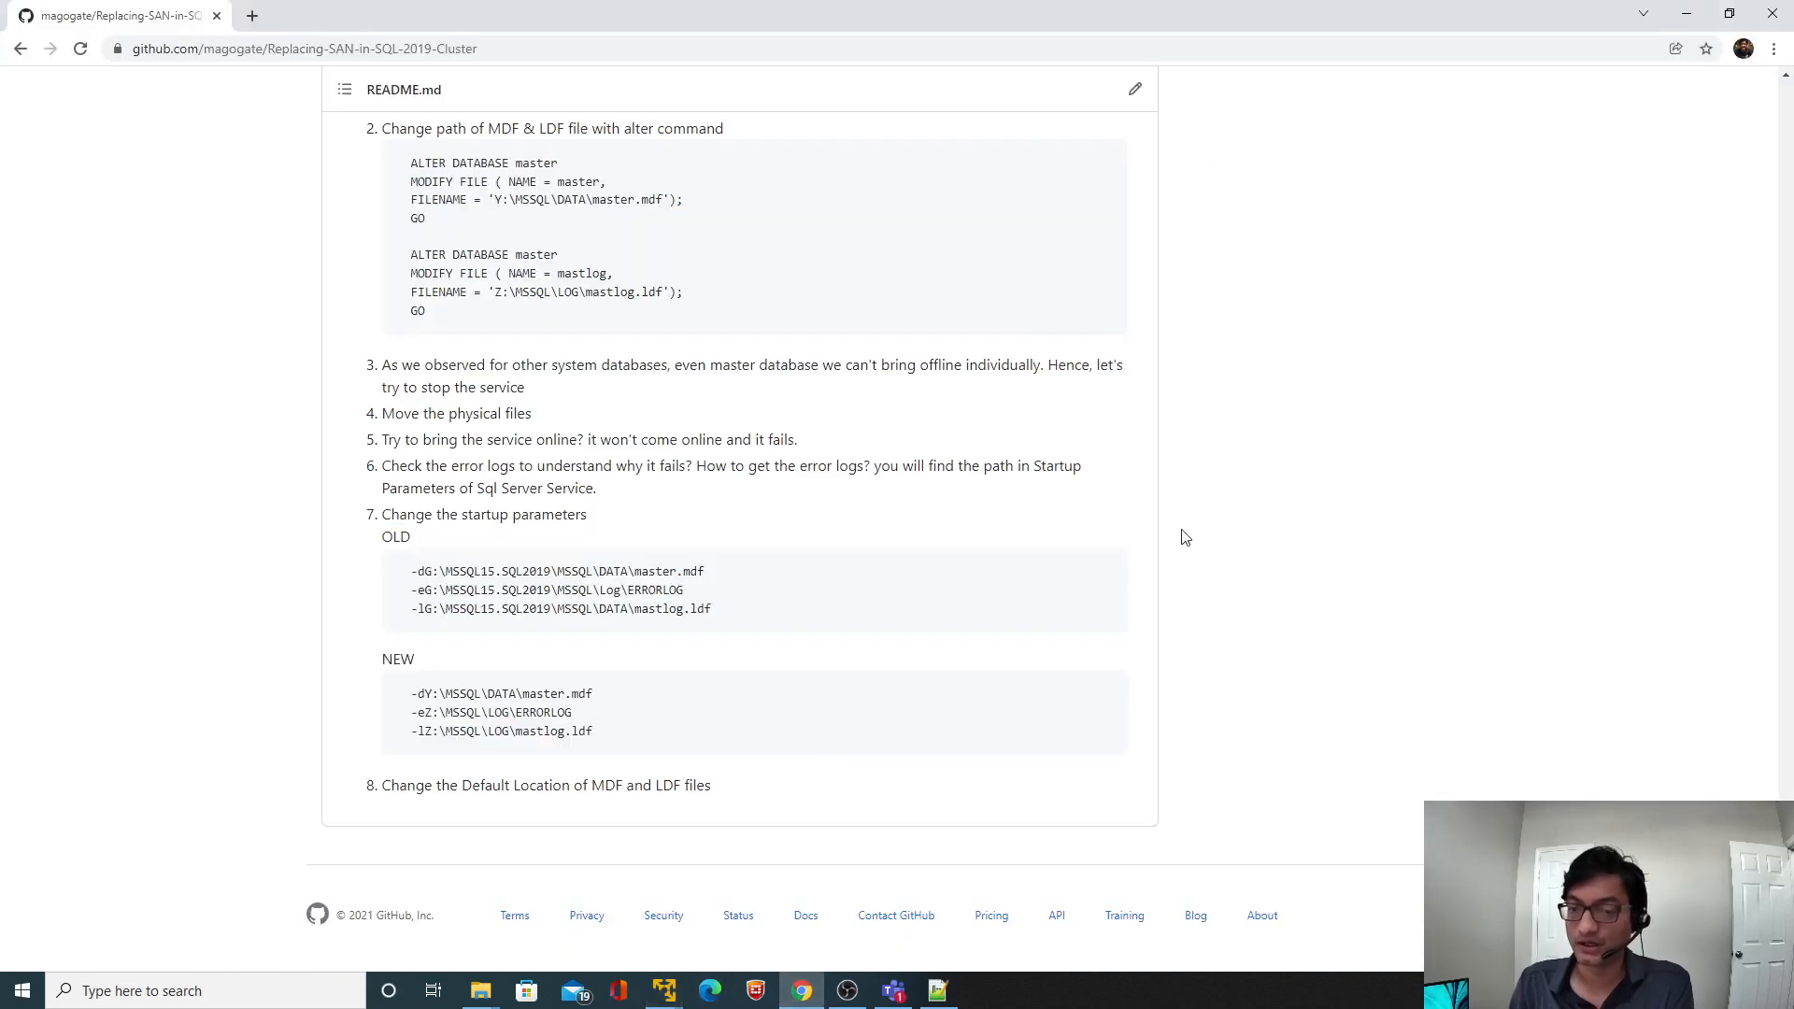
{"action": "scroll", "coordinate": [1184, 537], "scroll_direction": "up", "scroll_amount": 15}
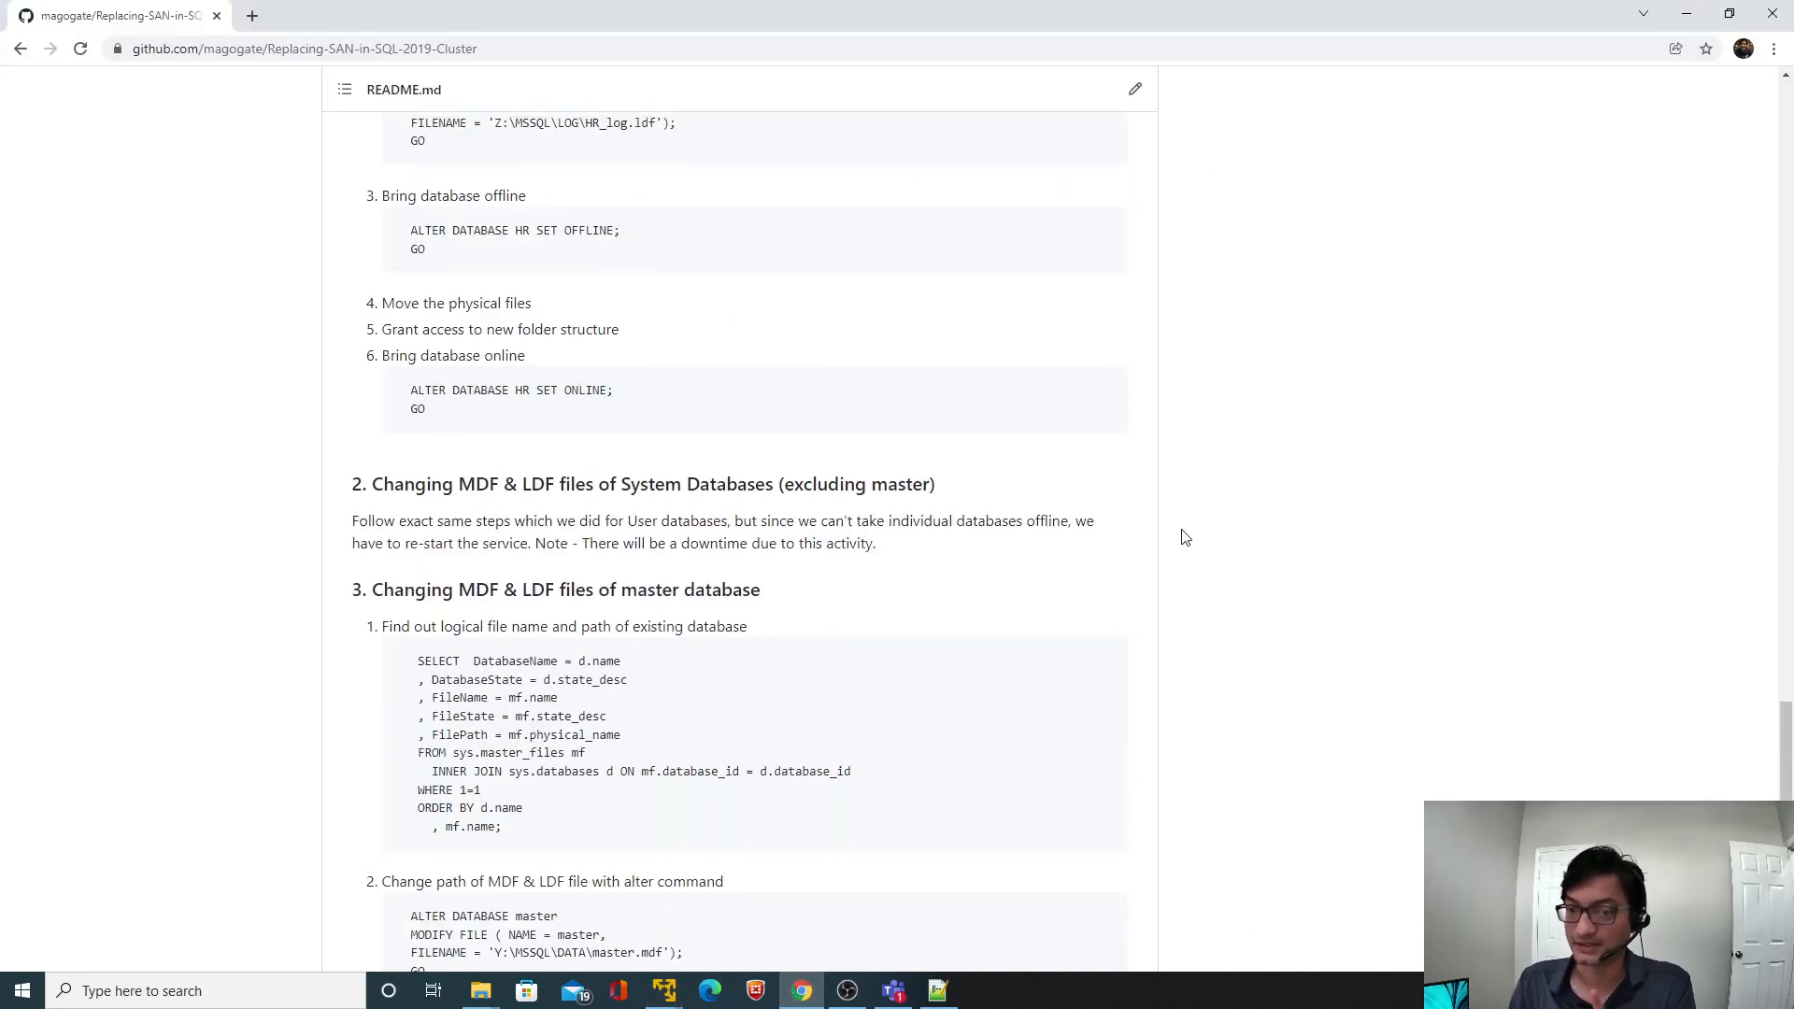
{"action": "scroll", "coordinate": [1184, 537], "scroll_direction": "up", "scroll_amount": 6}
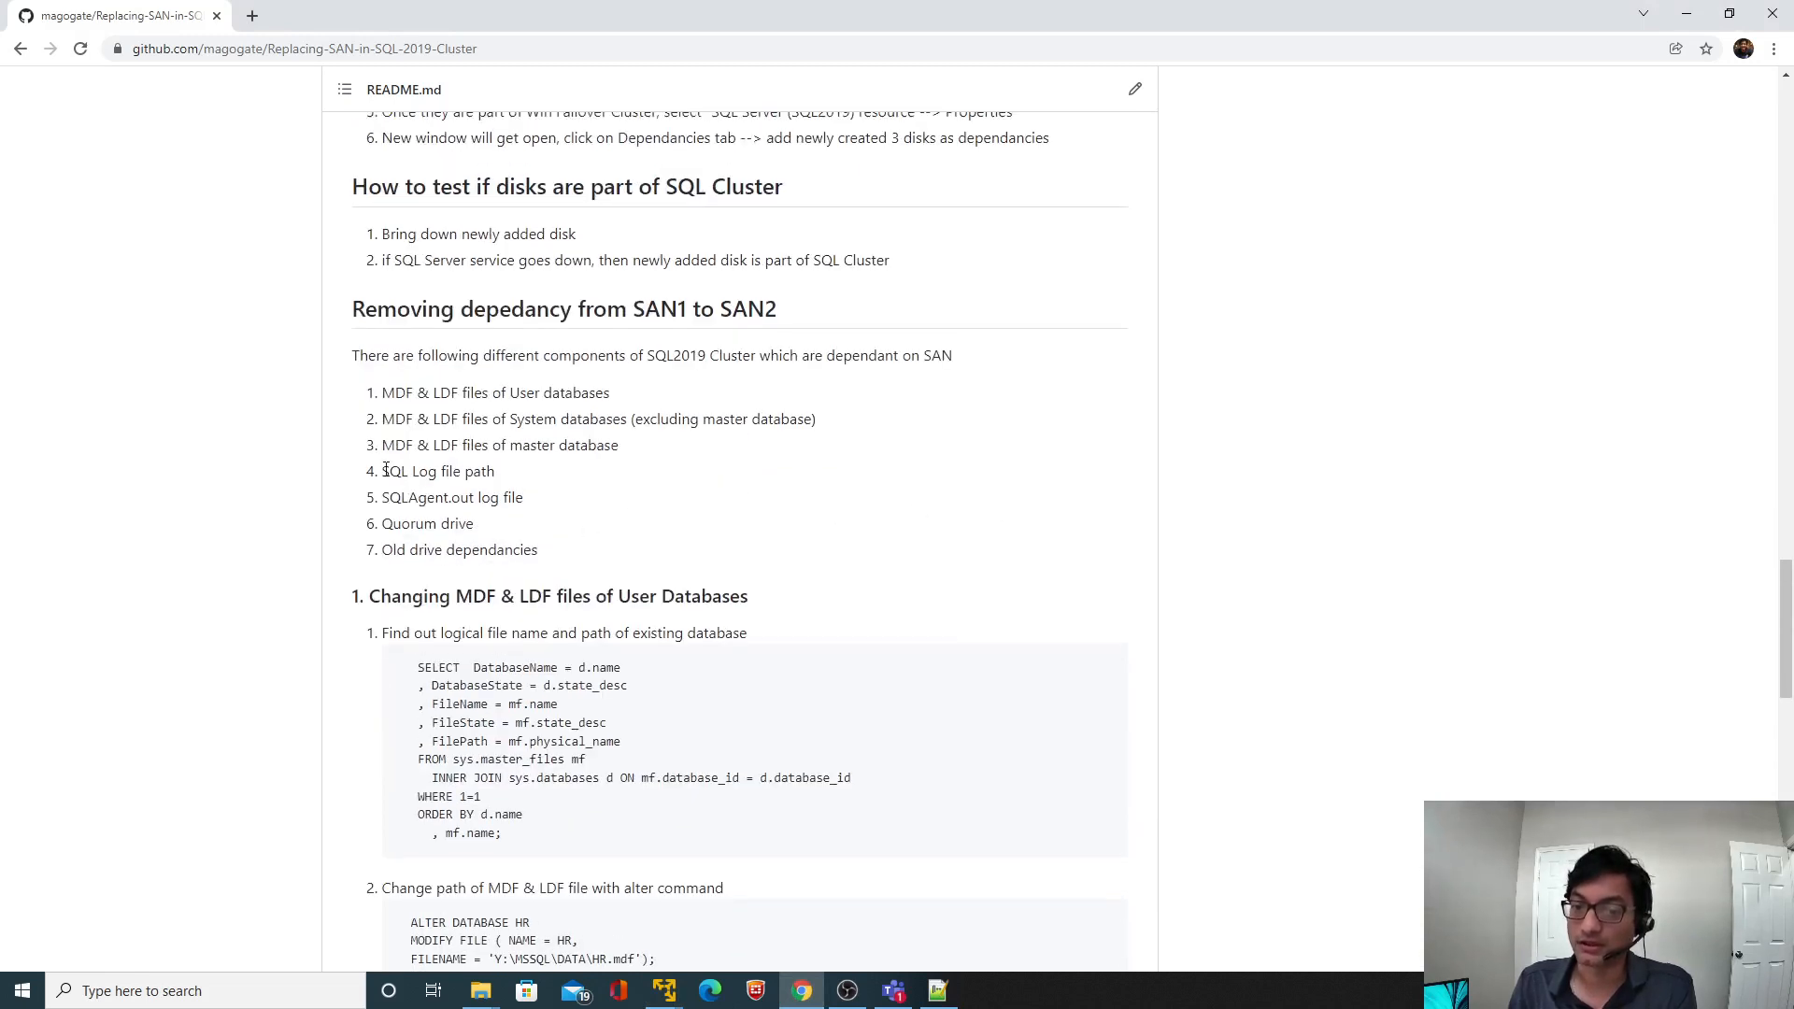
{"action": "left_click_drag", "start_coordinate": [386, 470], "coordinate": [493, 472]}
{"action": "left_click_drag", "start_coordinate": [382, 498], "coordinate": [528, 507]}
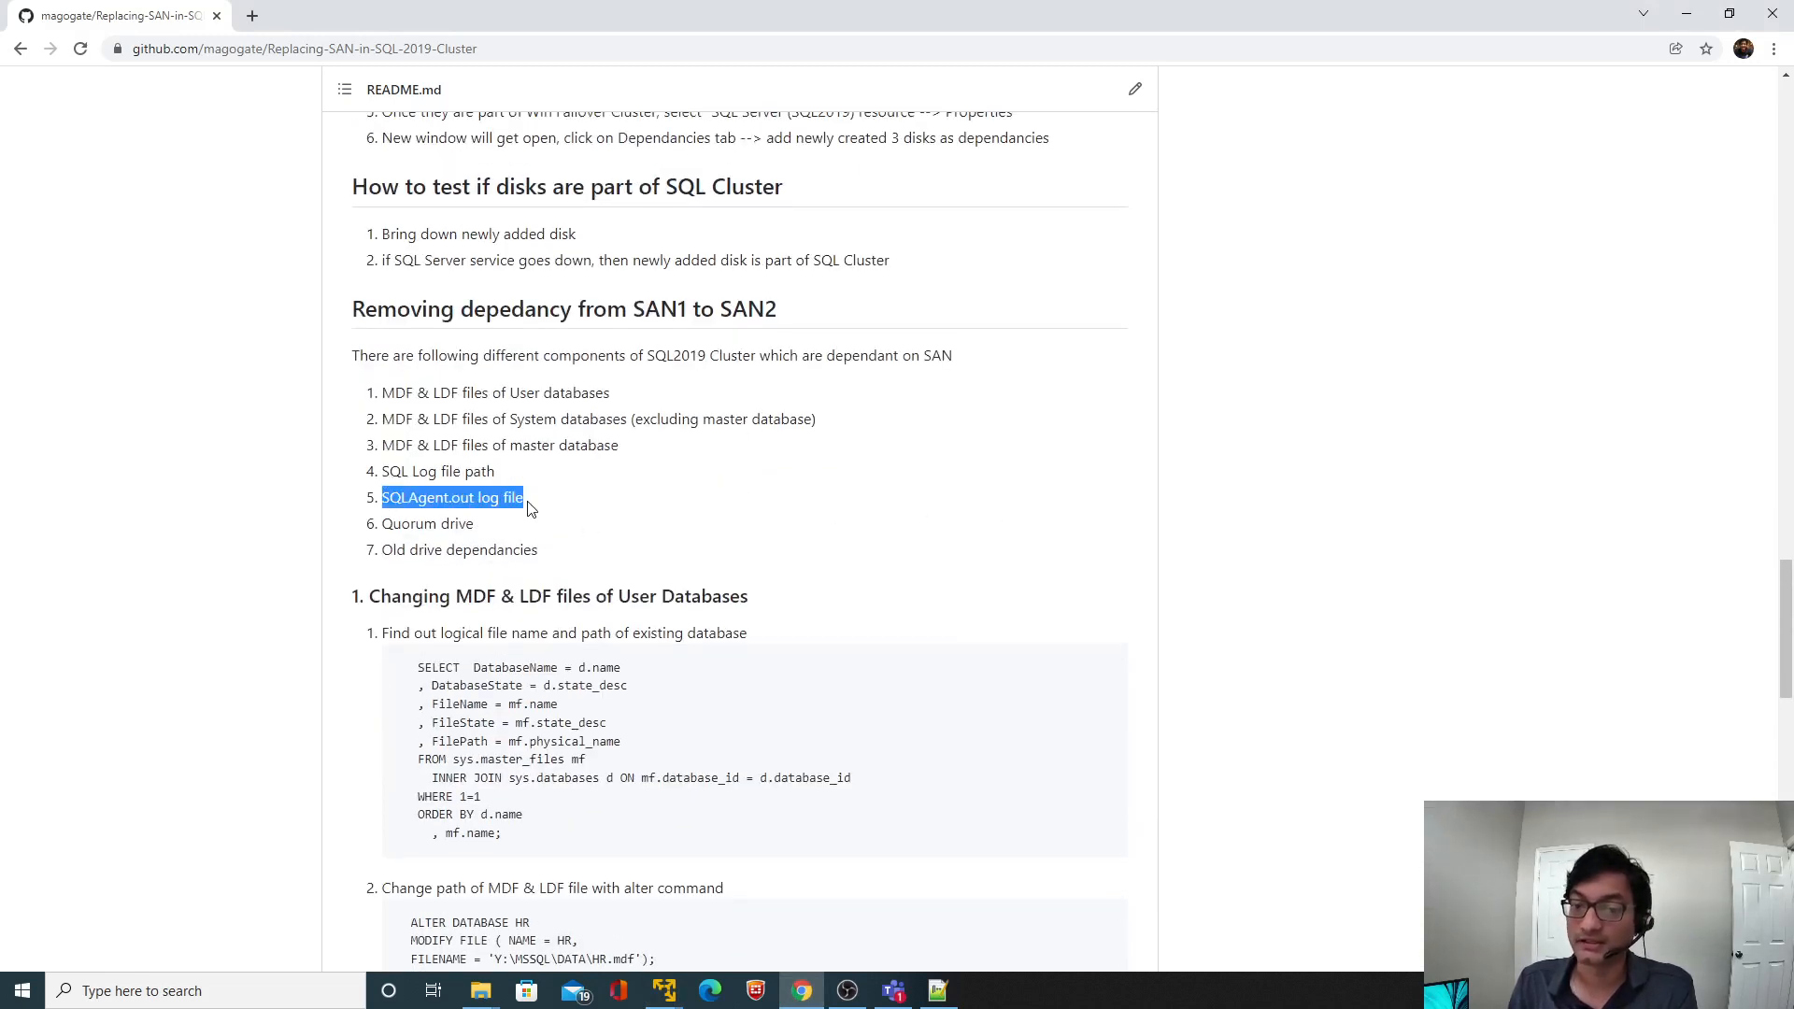
{"action": "left_click_drag", "start_coordinate": [383, 525], "coordinate": [474, 530]}
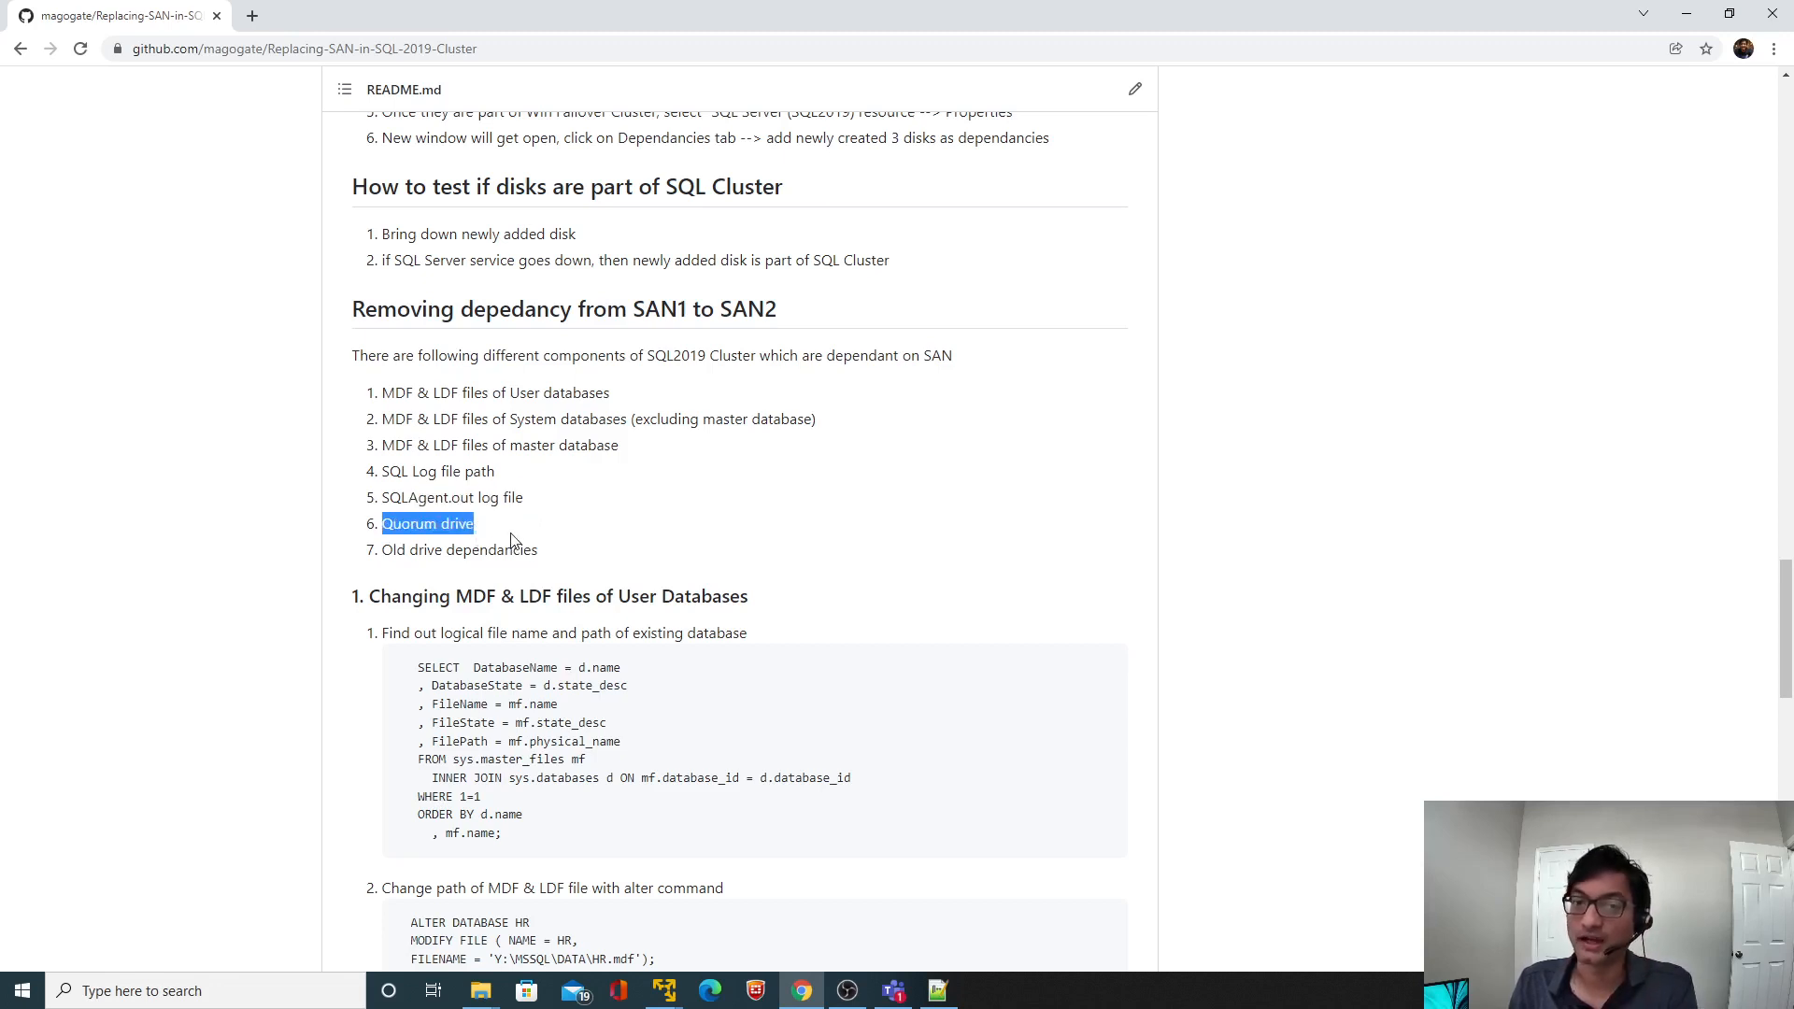